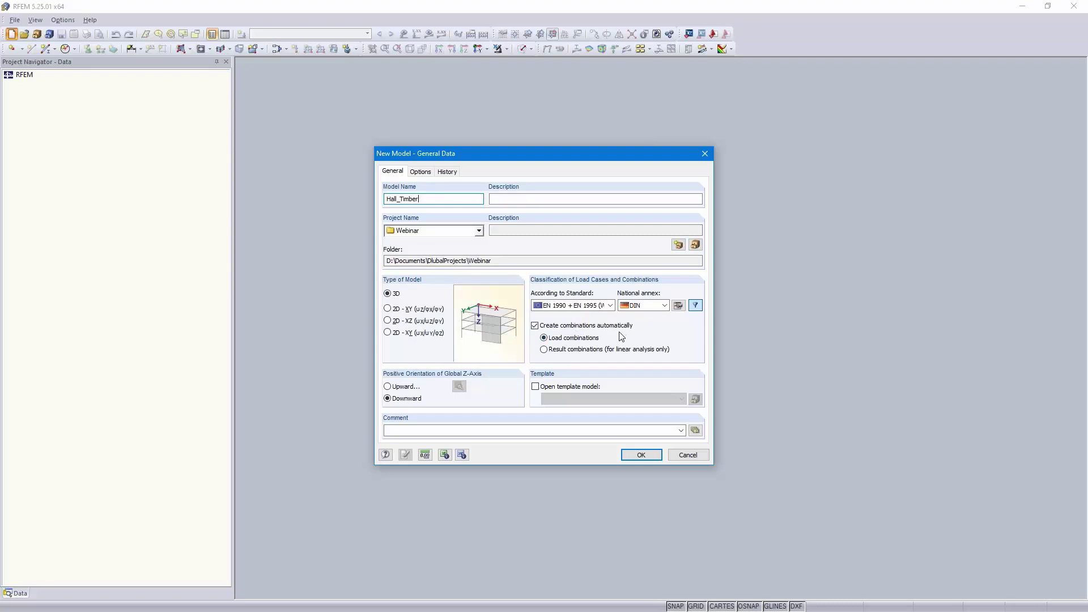
- Classify the load cases and combinations by EN 1990 + EN 1995 (Wood) with the German DIN national annex
{"action": "left_click", "coordinate": [610, 305]}
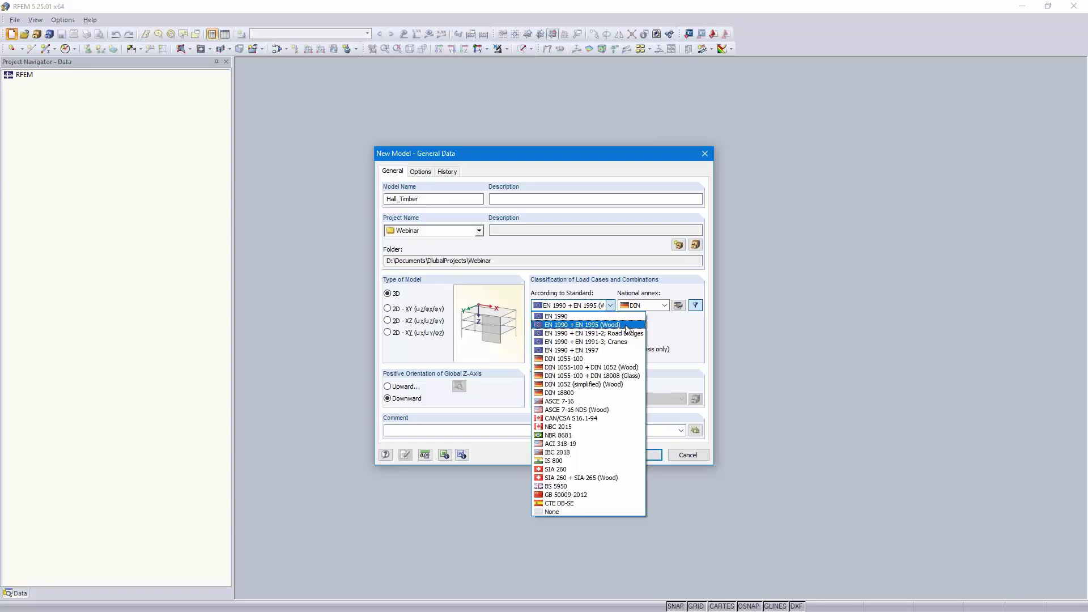
{"action": "left_click", "coordinate": [627, 328]}
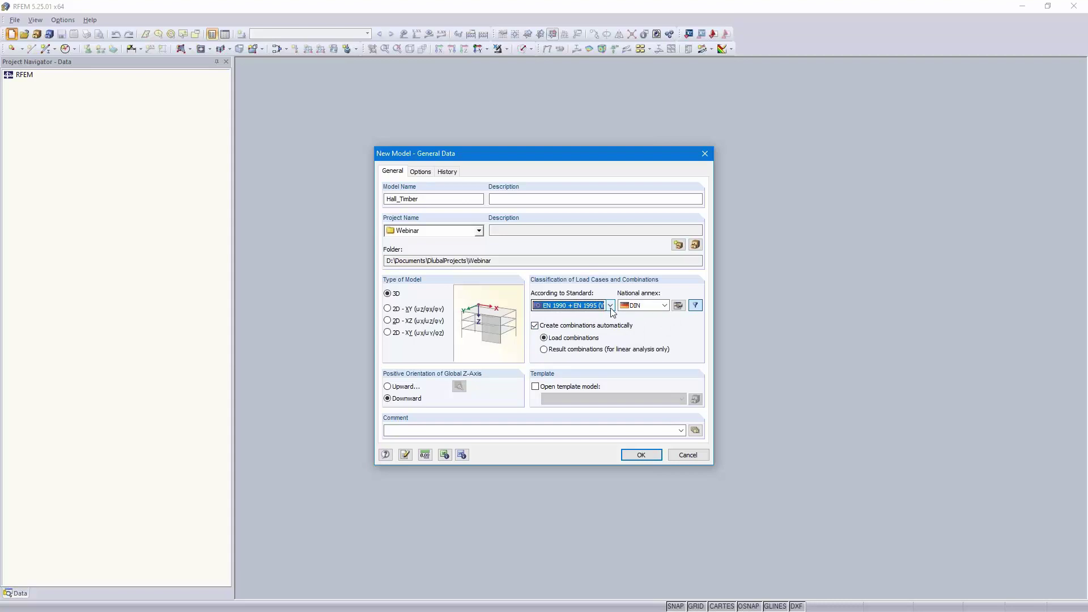
{"action": "left_click", "coordinate": [664, 306]}
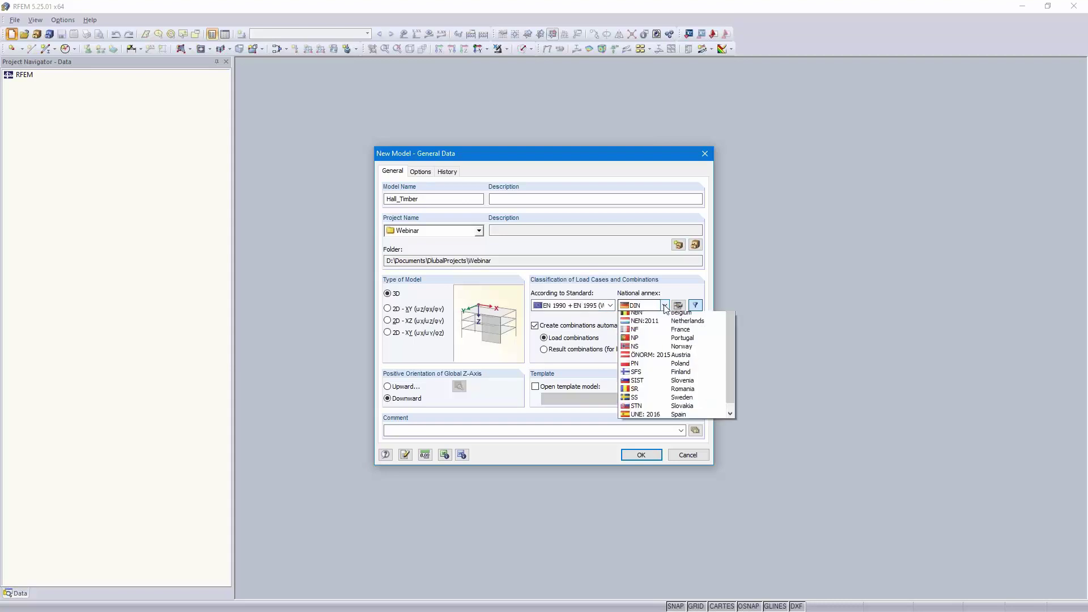
{"action": "scroll", "coordinate": [669, 377], "scroll_direction": "up", "scroll_amount": 5}
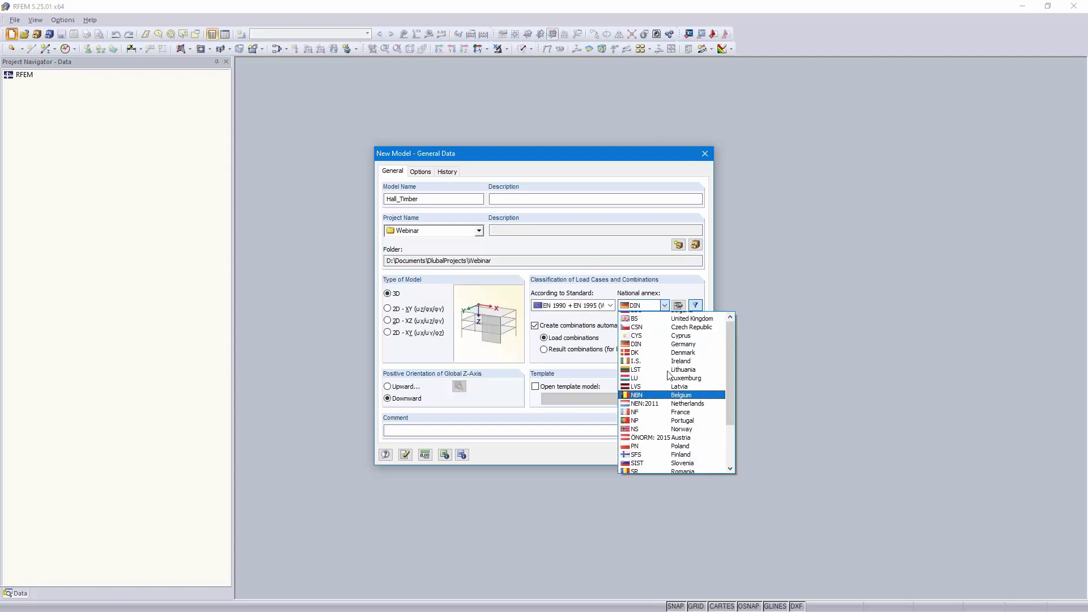
{"action": "scroll", "coordinate": [669, 376], "scroll_direction": "down", "scroll_amount": 5}
{"action": "scroll", "coordinate": [669, 377], "scroll_direction": "up", "scroll_amount": 2}
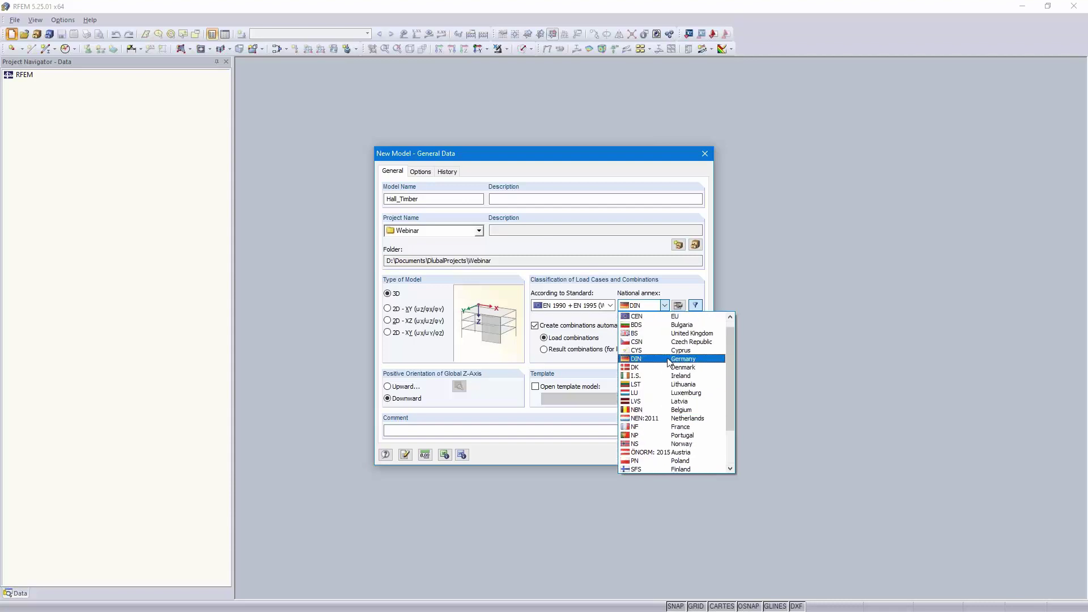
{"action": "left_click", "coordinate": [657, 367]}
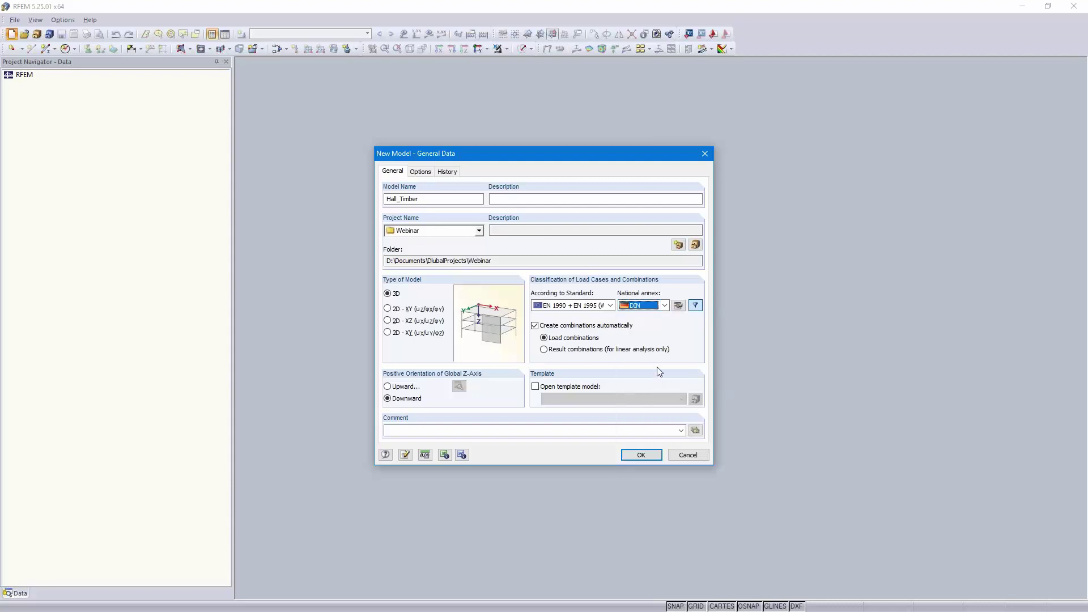
- Apply Service Class 1 for the timber deformation coefficient in the standard's construction factors, and create the model
{"action": "left_click", "coordinate": [679, 306]}
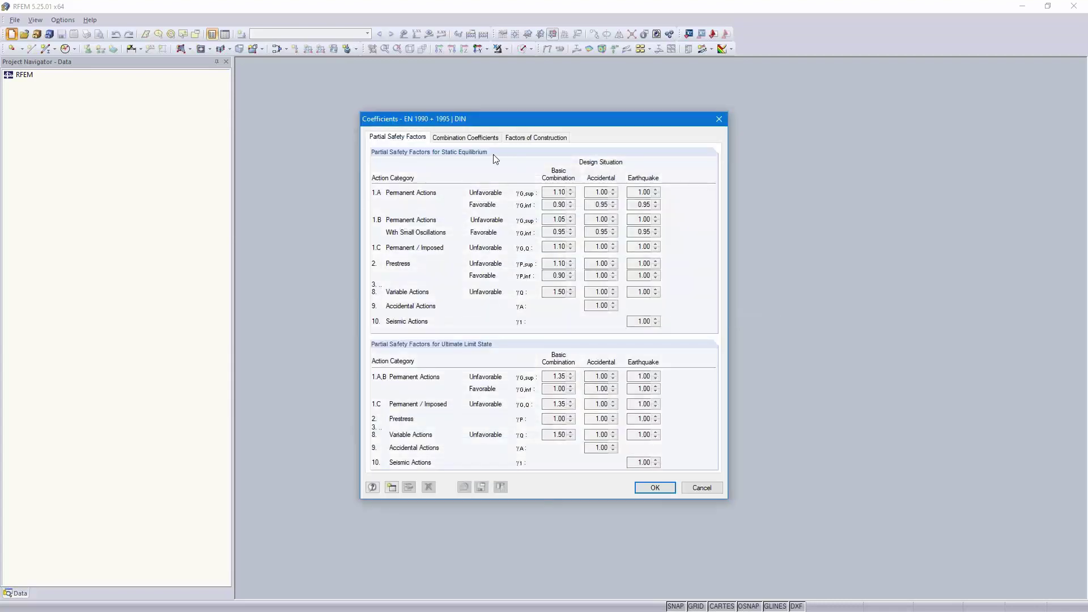
{"action": "left_click", "coordinate": [535, 139]}
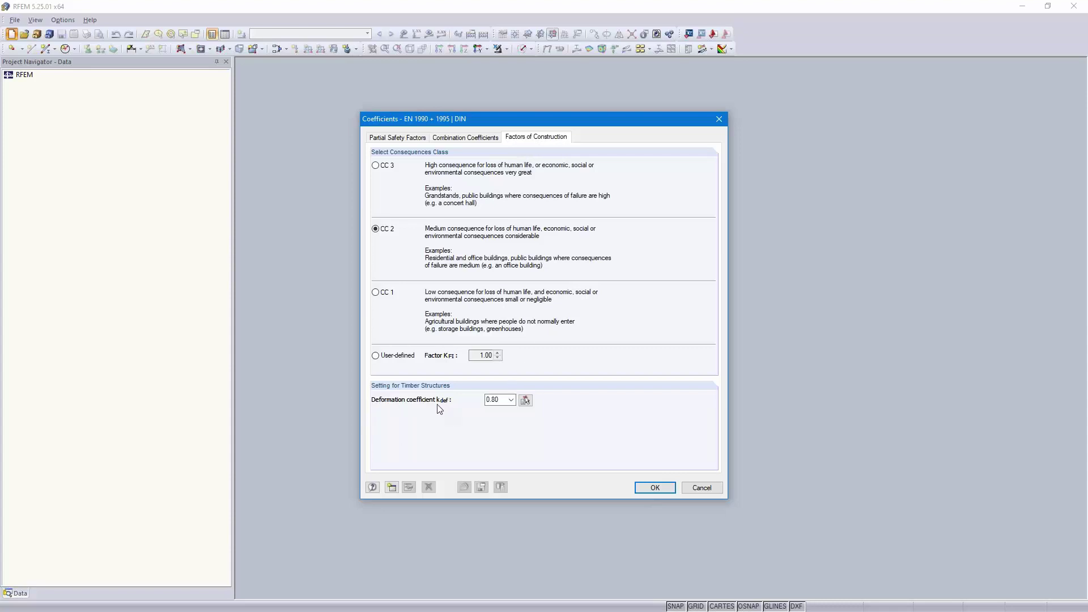
{"action": "left_click", "coordinate": [525, 401]}
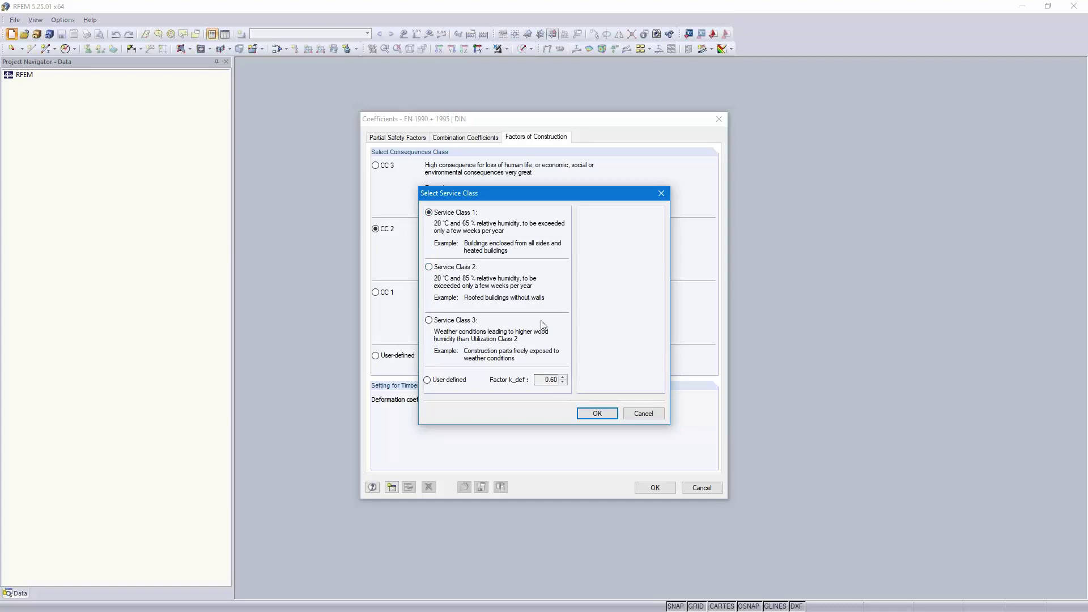
{"action": "left_click", "coordinate": [597, 413]}
{"action": "left_click", "coordinate": [654, 488]}
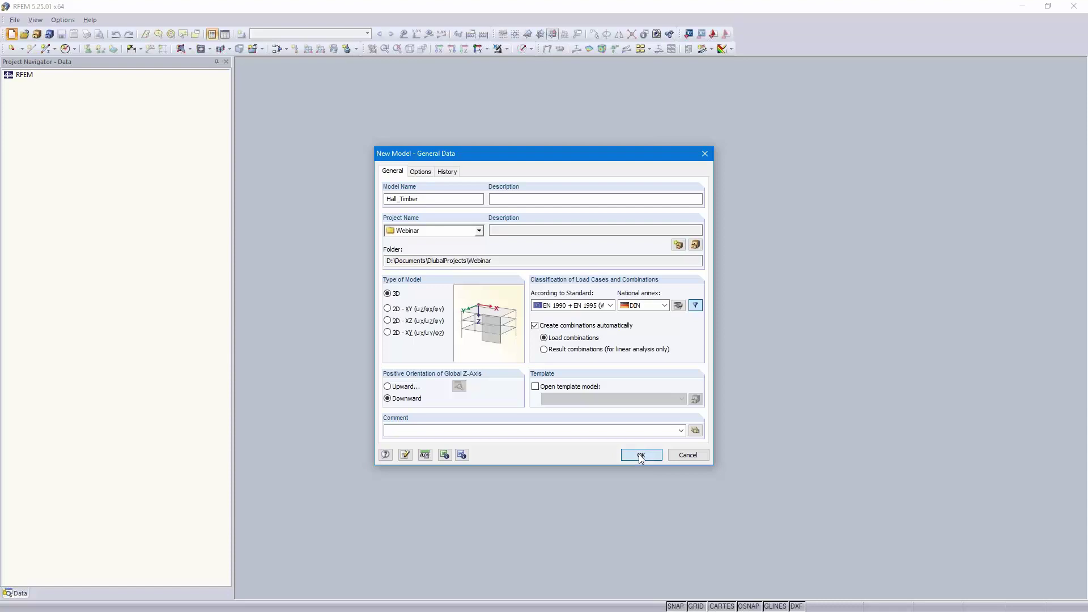
{"action": "left_click", "coordinate": [641, 457]}
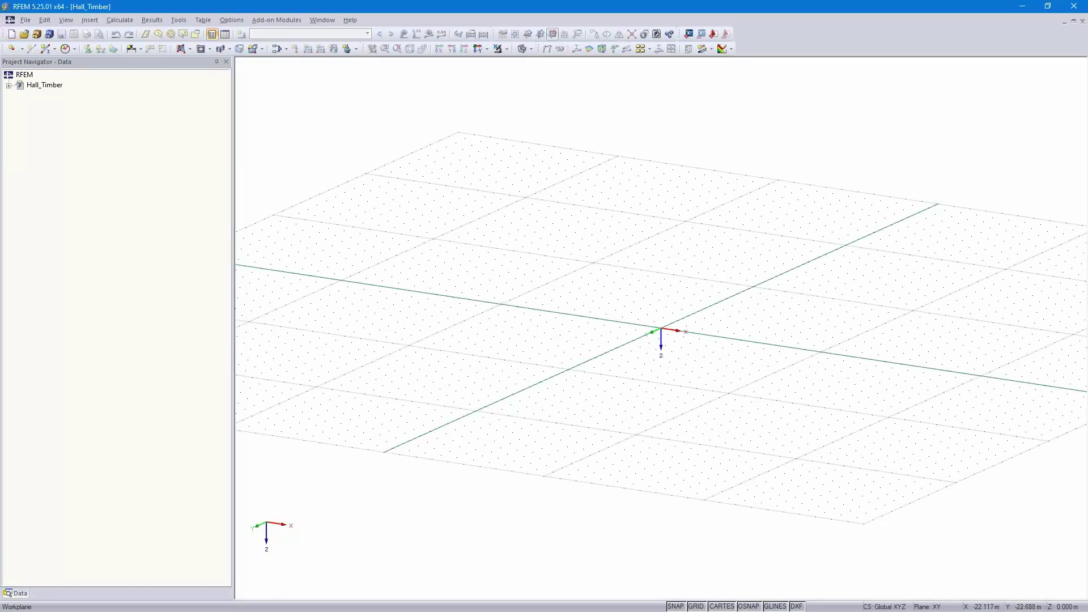
- Make the XZ plane the current work plane and view it straight on
{"action": "left_click", "coordinate": [553, 35]}
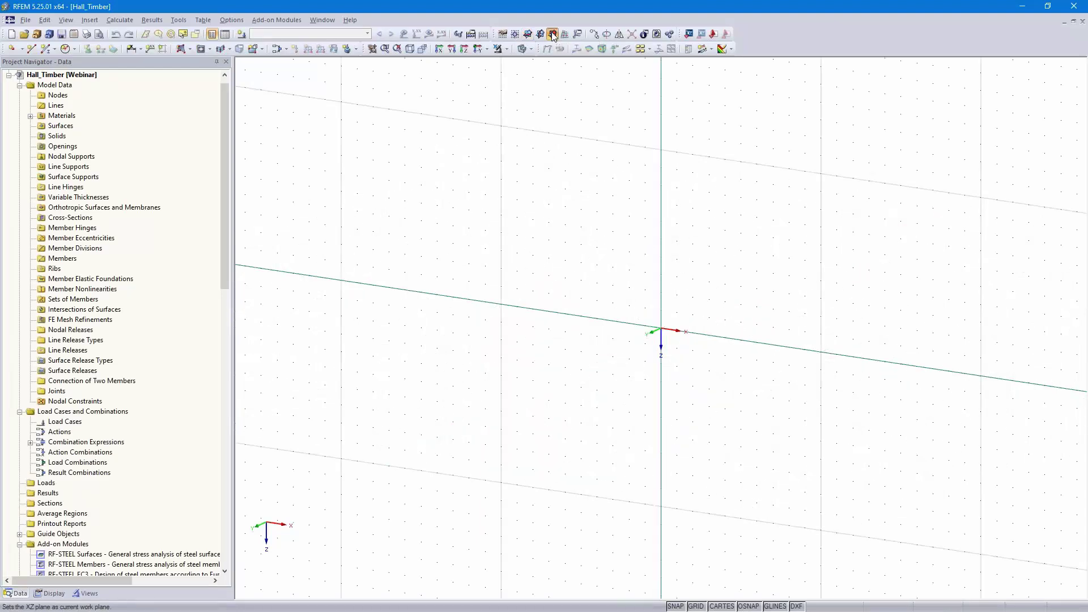
{"action": "left_click", "coordinate": [479, 50]}
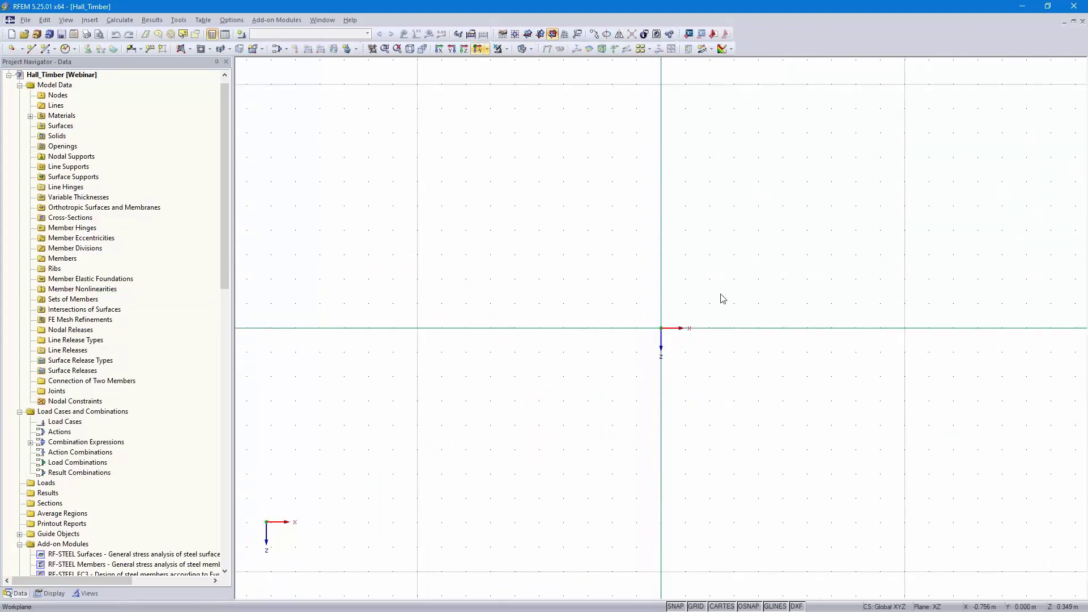
{"action": "middle_click_drag", "start_coordinate": [744, 282], "coordinate": [616, 351]}
{"action": "scroll", "coordinate": [509, 409], "scroll_direction": "up", "scroll_amount": 3}
{"action": "scroll", "coordinate": [616, 351], "scroll_direction": "down", "scroll_amount": 1}
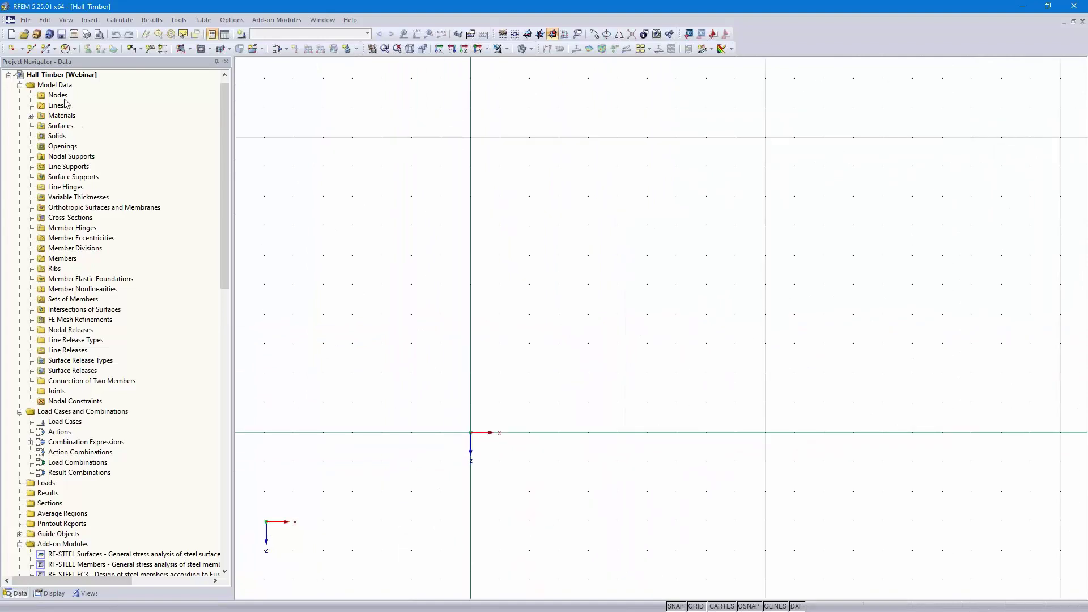
- Begin a new beam member with a rectangular parametric timber cross-section, 160 mm wide and 700 mm high
{"action": "left_click", "coordinate": [45, 49]}
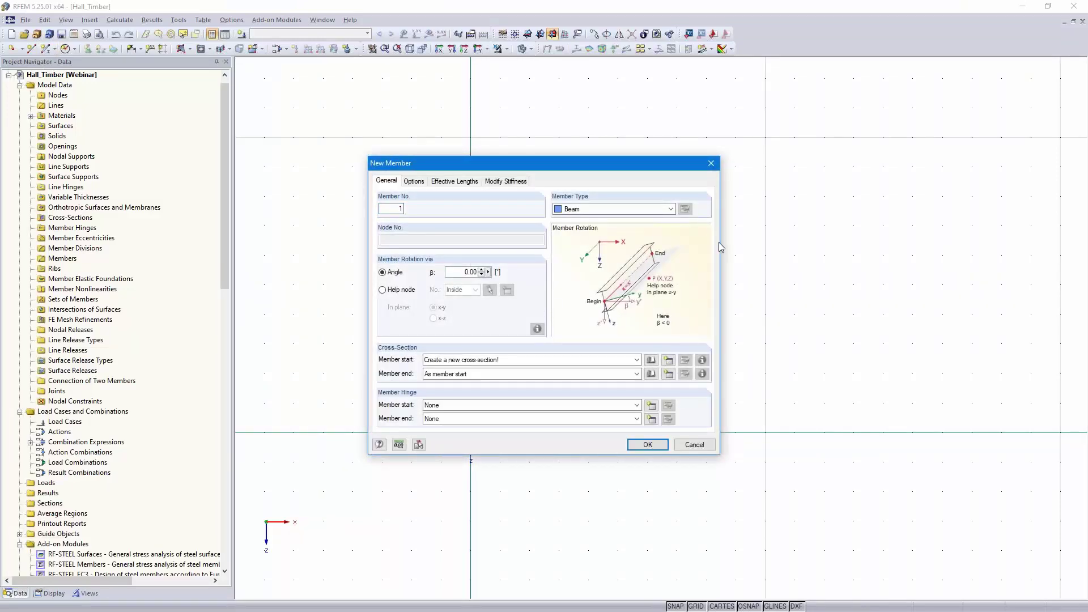
{"action": "left_click", "coordinate": [650, 361]}
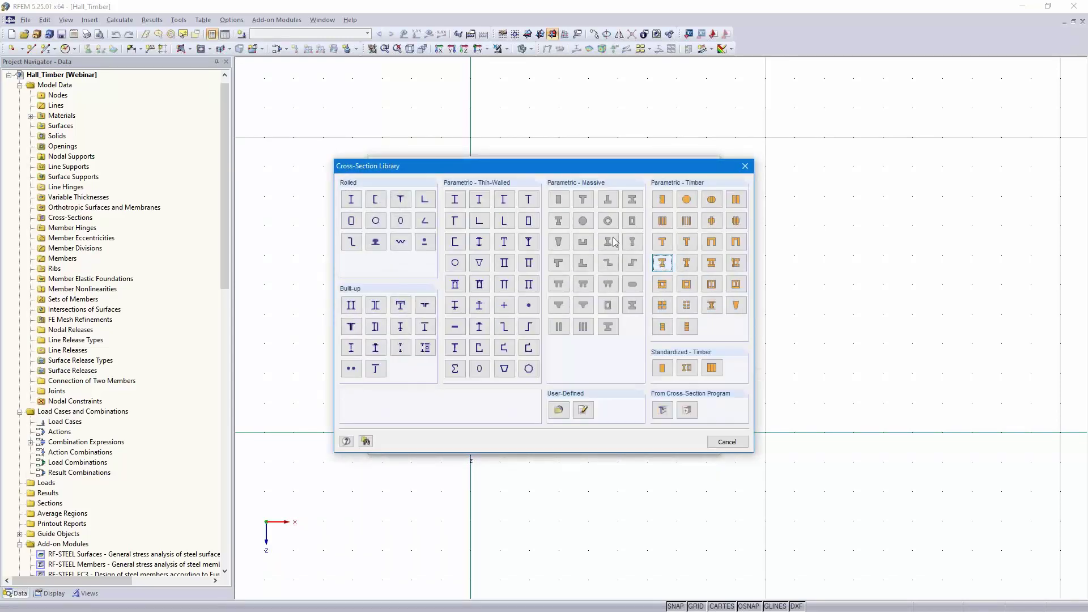
{"action": "left_click", "coordinate": [662, 199]}
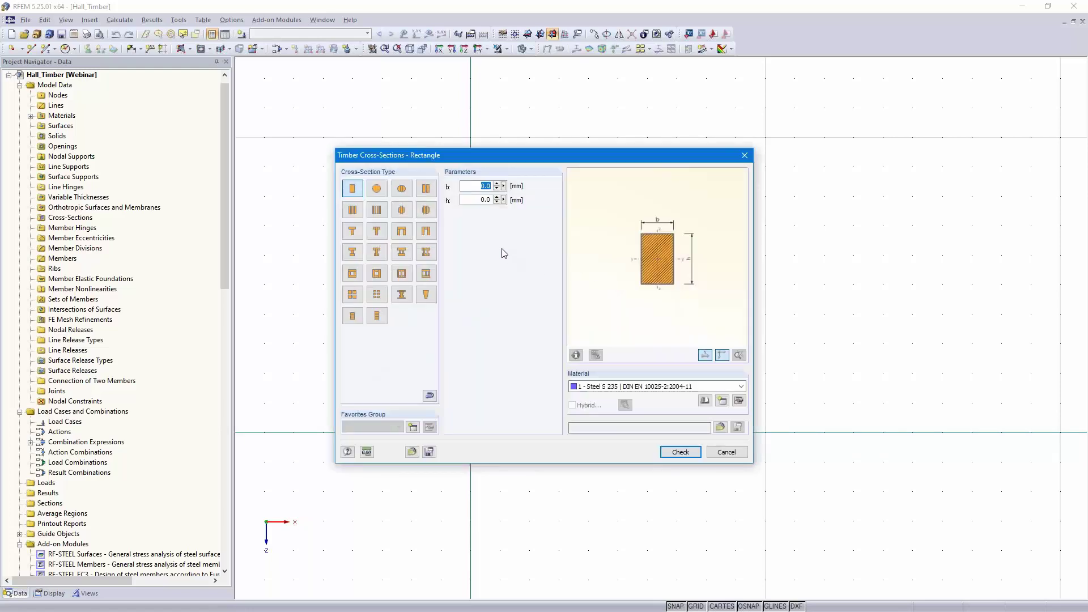
{"action": "type", "text": "160"}
{"action": "double_click", "coordinate": [489, 200]}
{"action": "type", "text": "7"}
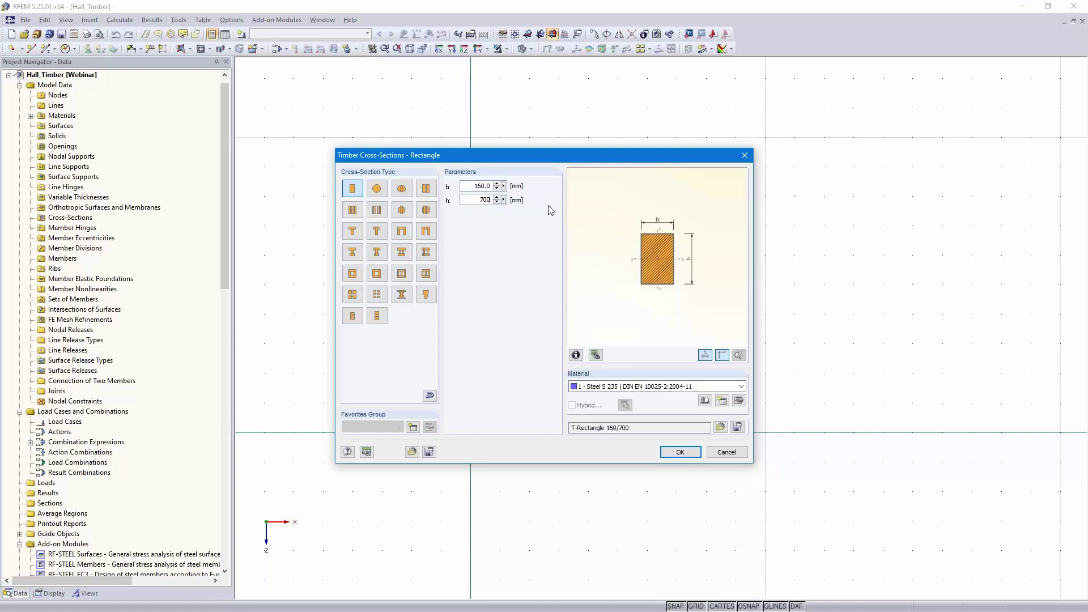
{"action": "type", "text": "00"}
- Assign Glulam Timber GL28c from the DIN EN standard group to the rectangular cross-section
{"action": "left_click", "coordinate": [741, 387]}
{"action": "left_click", "coordinate": [742, 386]}
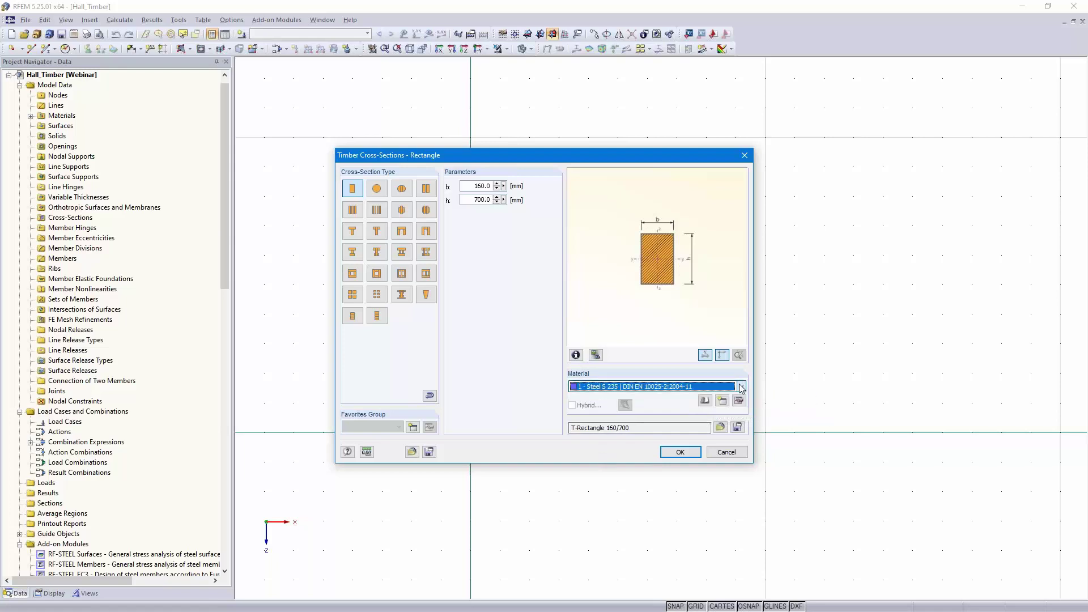
{"action": "left_click", "coordinate": [706, 401]}
{"action": "left_click", "coordinate": [707, 400]}
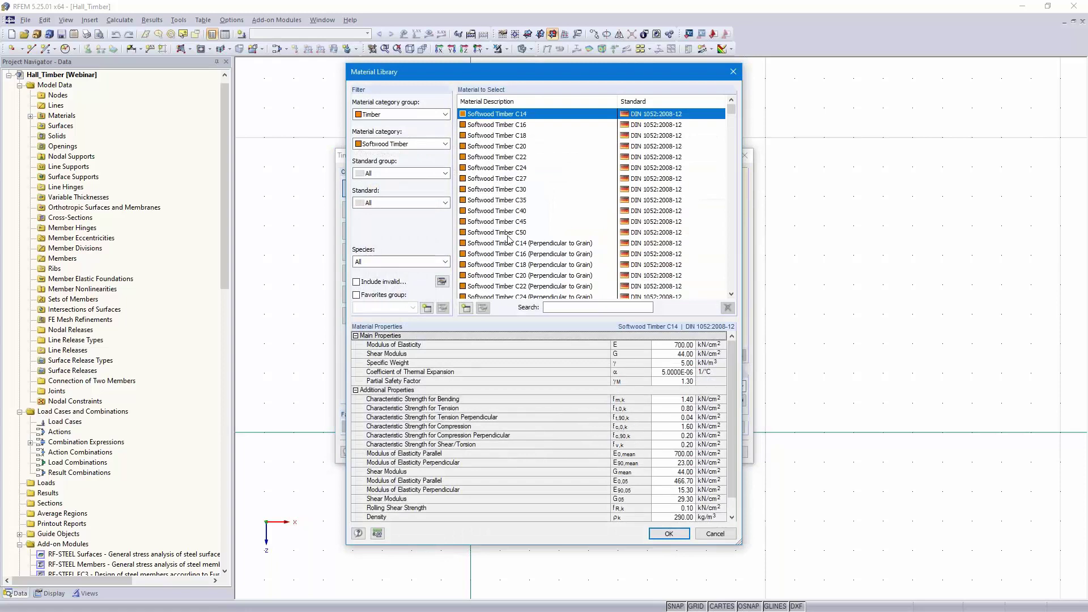
{"action": "left_click", "coordinate": [444, 144]}
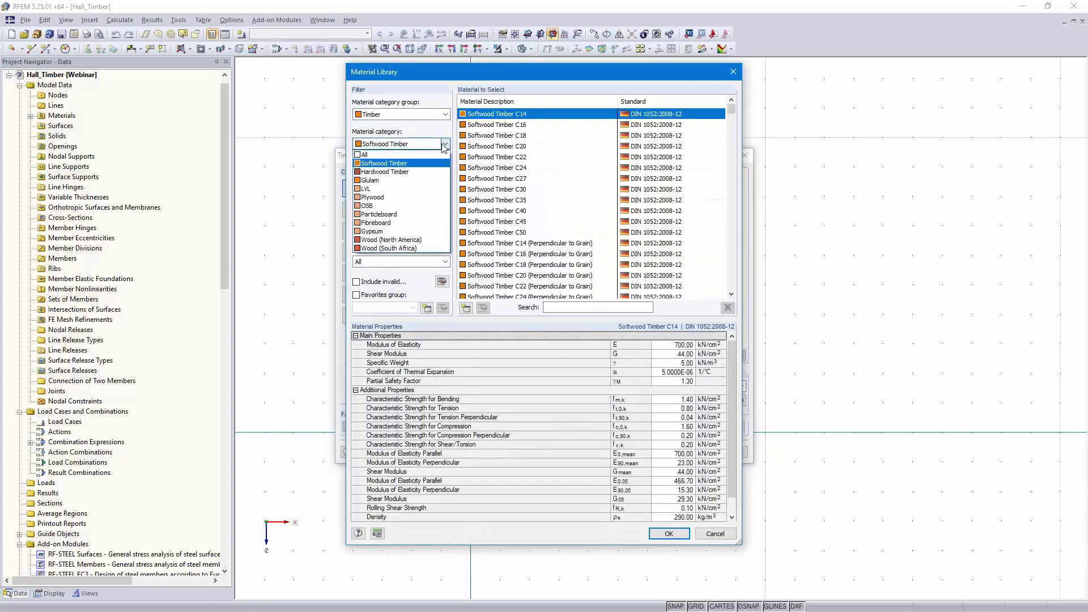
{"action": "left_click", "coordinate": [412, 180]}
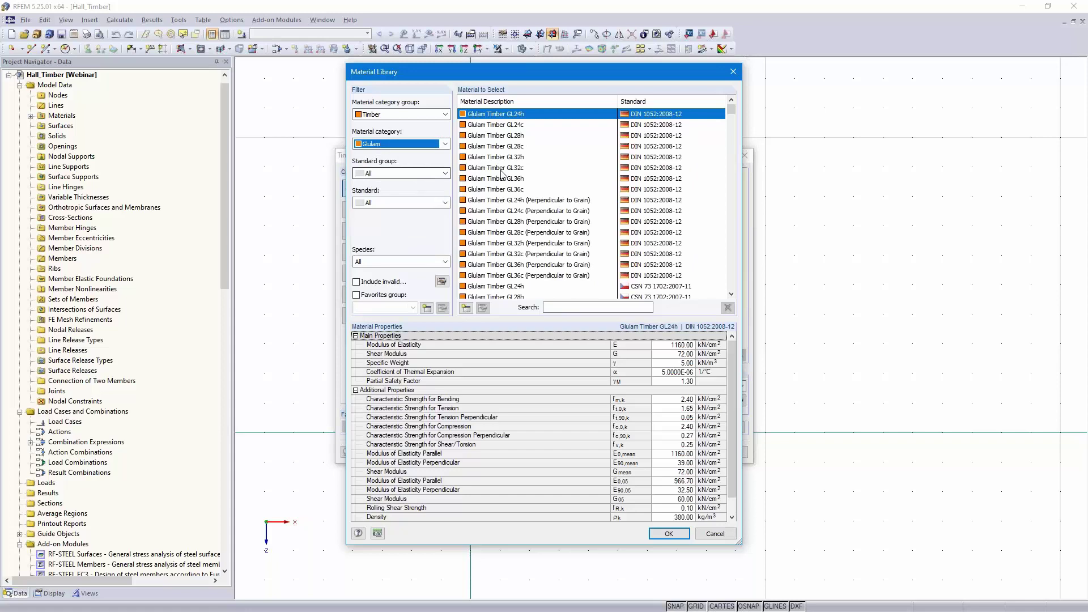
{"action": "left_click", "coordinate": [432, 173]}
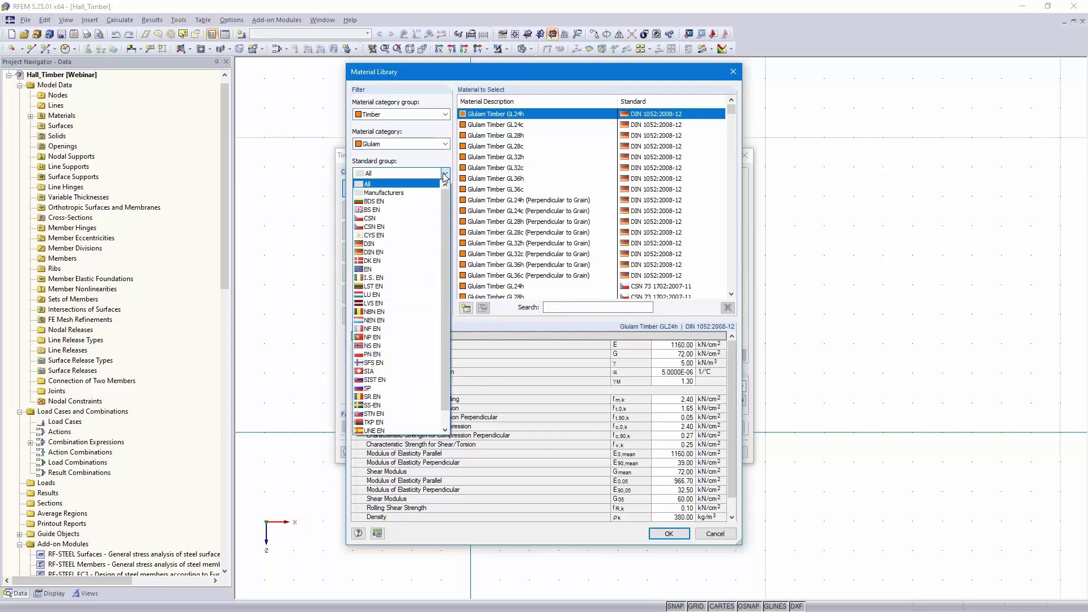
{"action": "left_click", "coordinate": [401, 252]}
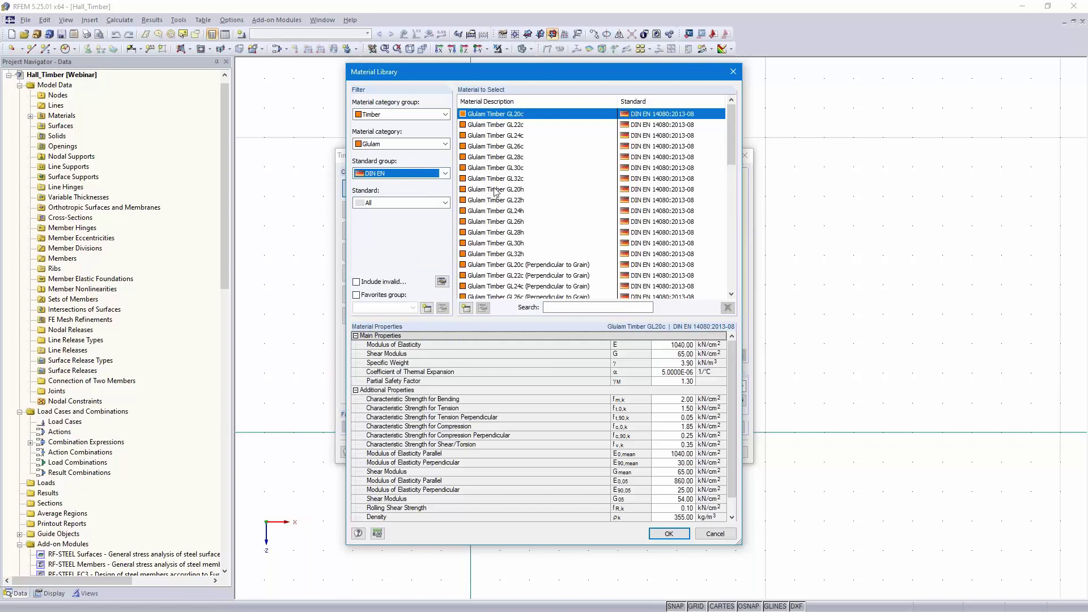
{"action": "left_click", "coordinate": [510, 158]}
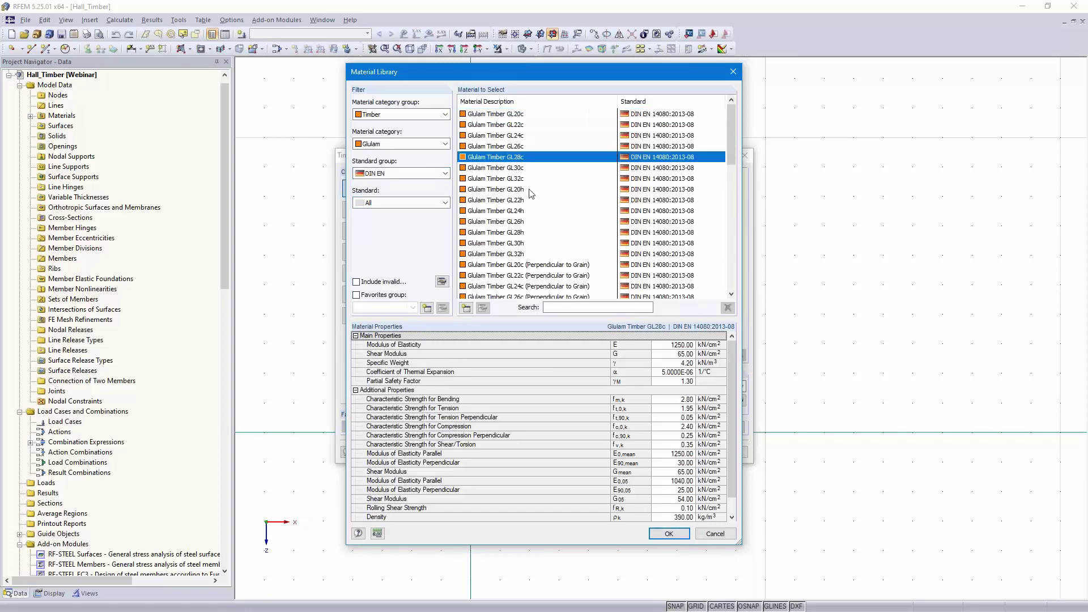
{"action": "left_click", "coordinate": [669, 535]}
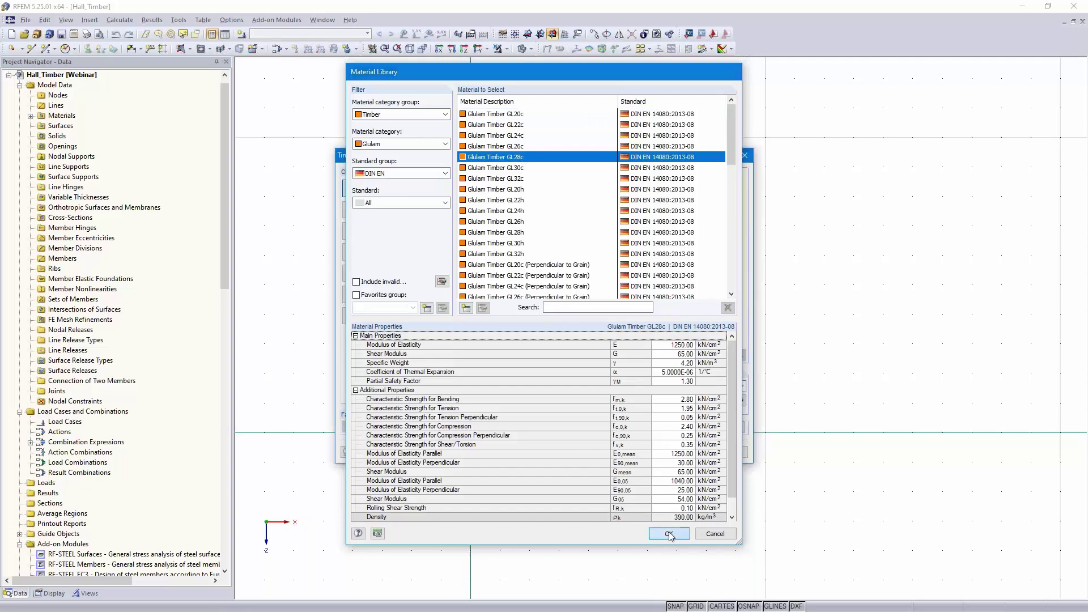
{"action": "left_click", "coordinate": [672, 454]}
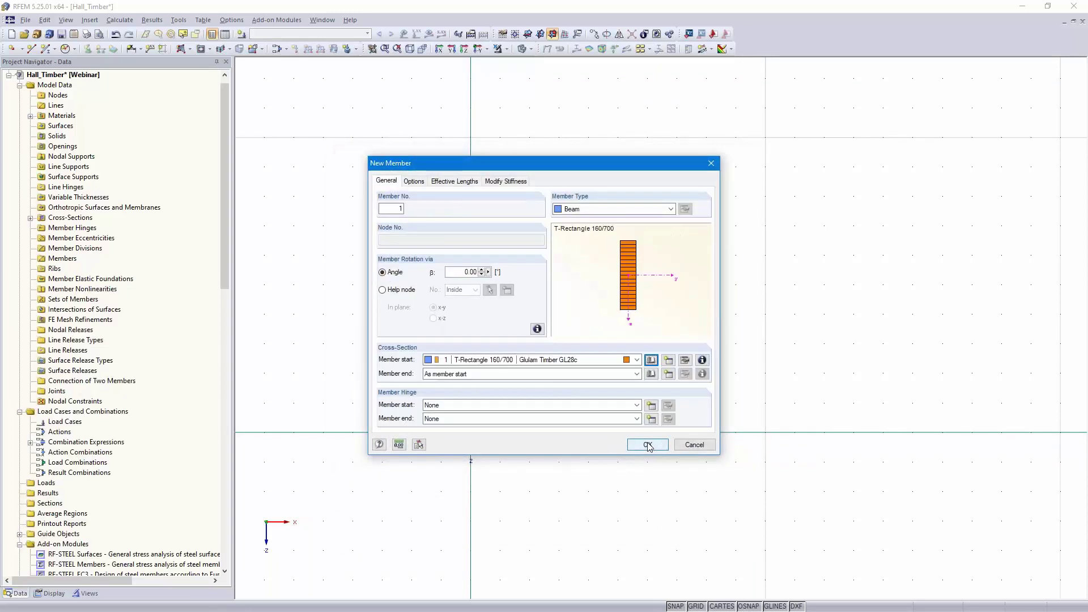
- Draw a column from the origin to Z -5 m and a sloping rafter from its top to X 10 m, Z -6 m
{"action": "left_click", "coordinate": [647, 445]}
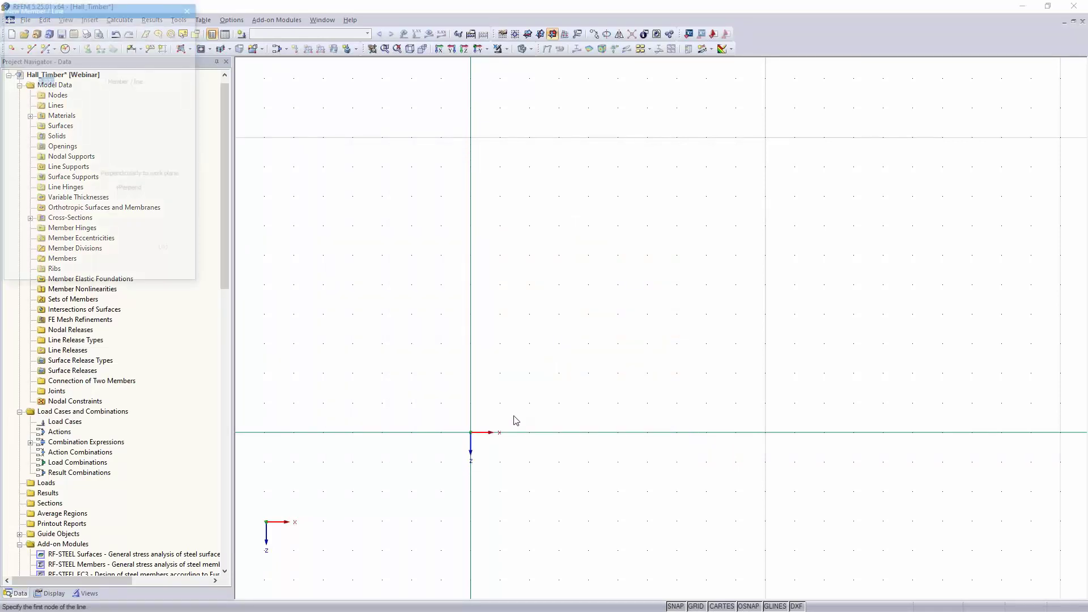
{"action": "left_click", "coordinate": [471, 433]}
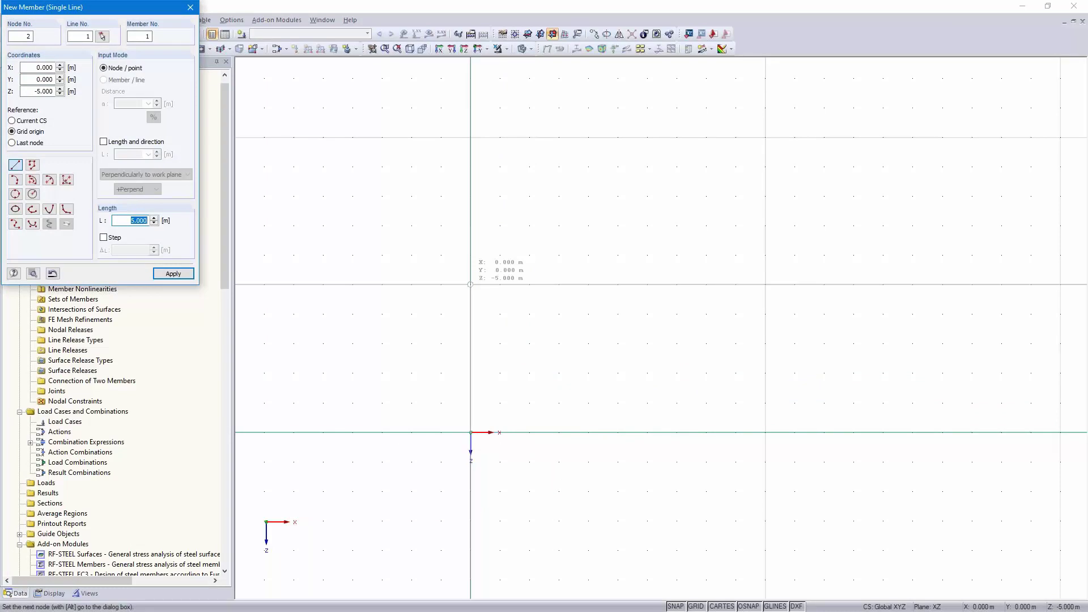
{"action": "left_click", "coordinate": [470, 285]}
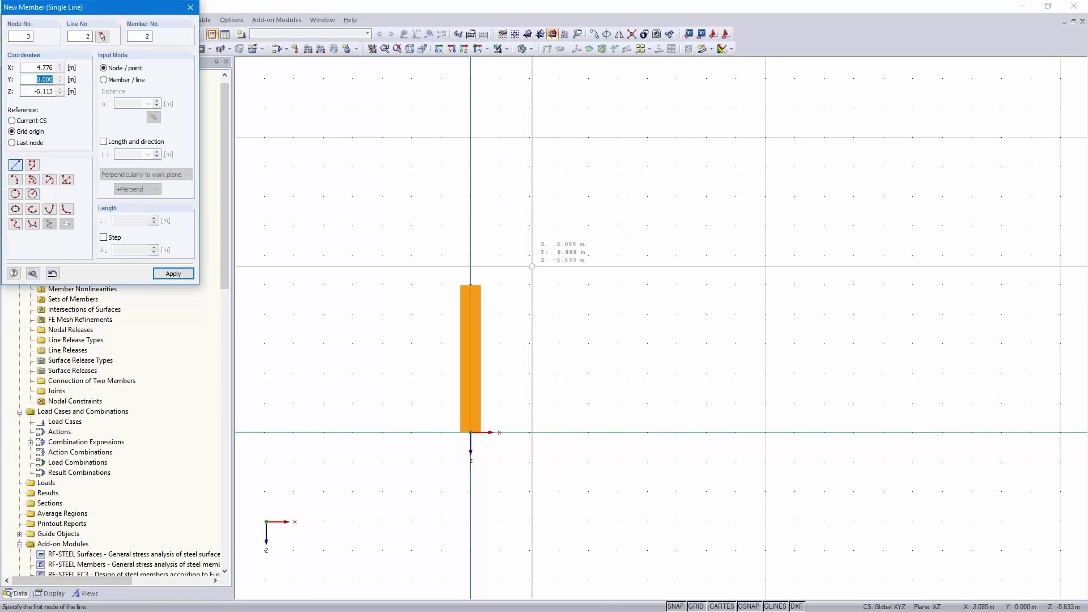
{"action": "left_click", "coordinate": [470, 285]}
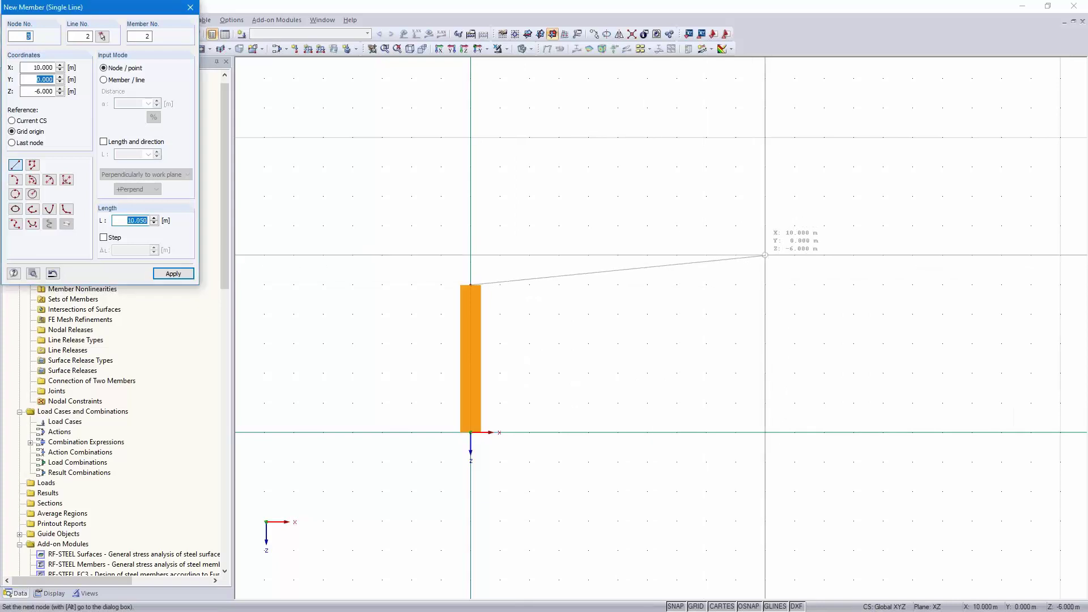
{"action": "left_click", "coordinate": [763, 248]}
{"action": "key", "text": "Escape"}
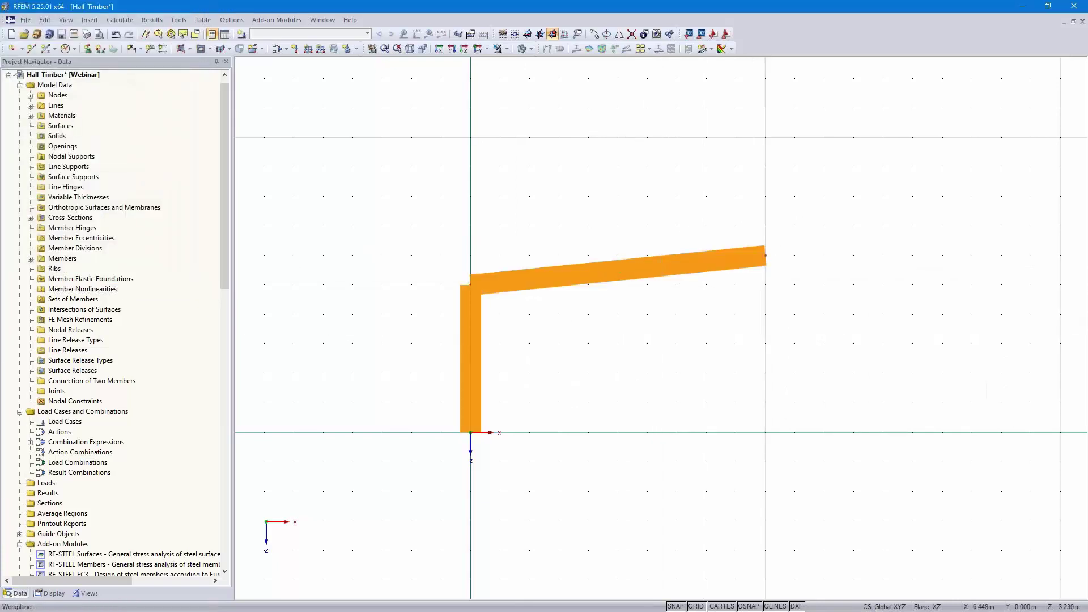
- Add a member hinge at the rafter's start, in local member axes with rotations φy and φz released
{"action": "double_click", "coordinate": [584, 276]}
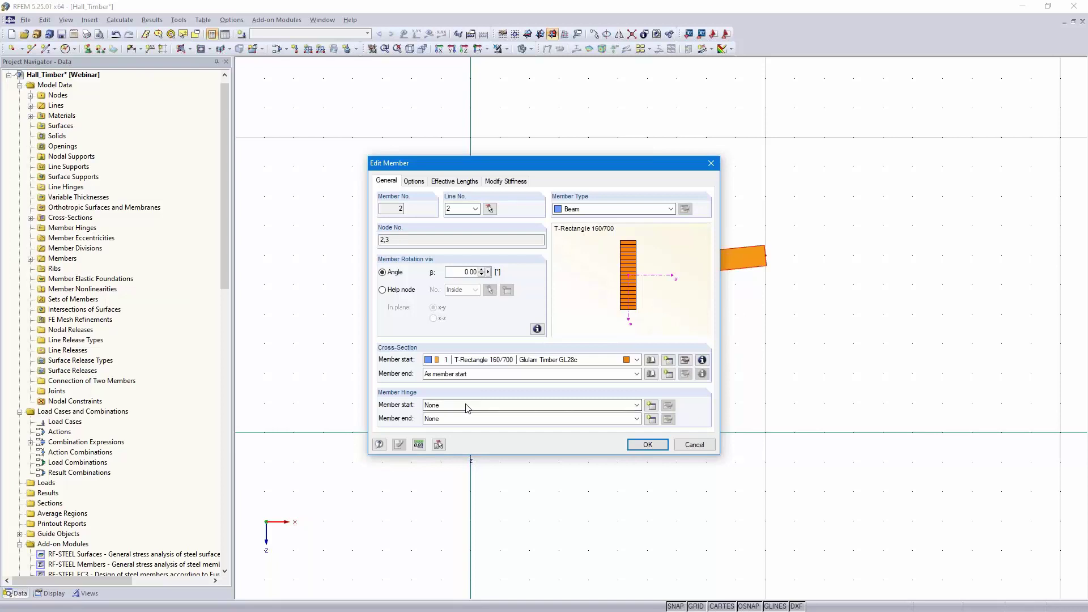
{"action": "left_click", "coordinate": [652, 405]}
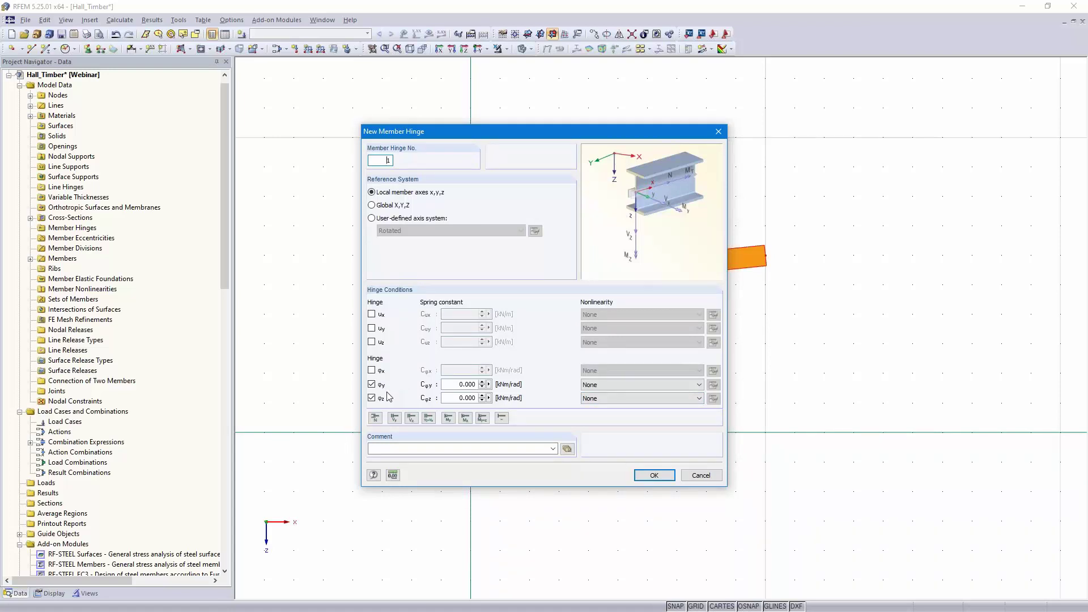
{"action": "left_click", "coordinate": [653, 476]}
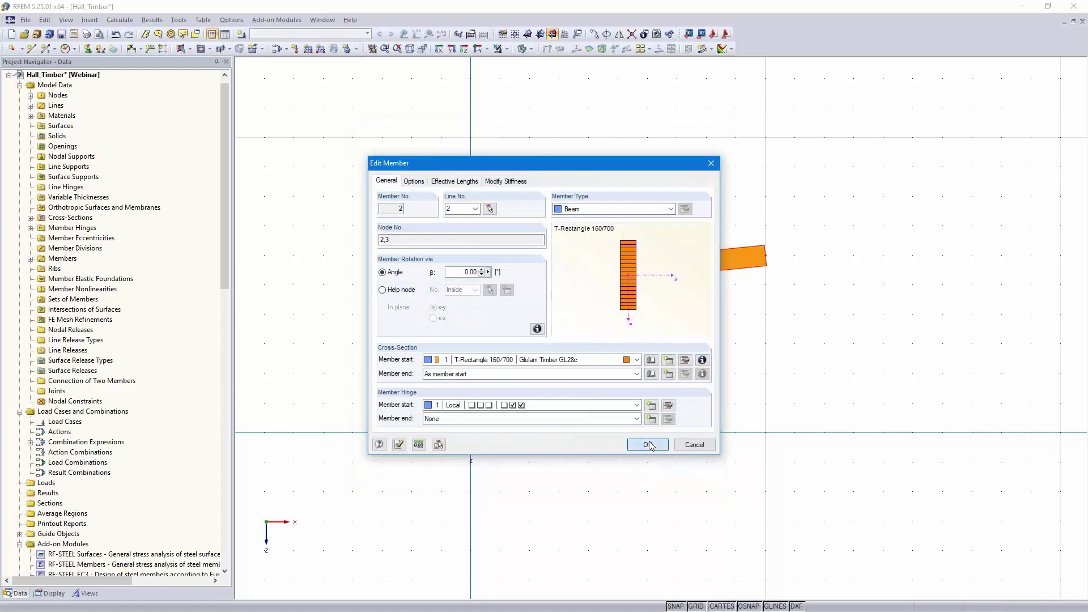
{"action": "left_click", "coordinate": [648, 445]}
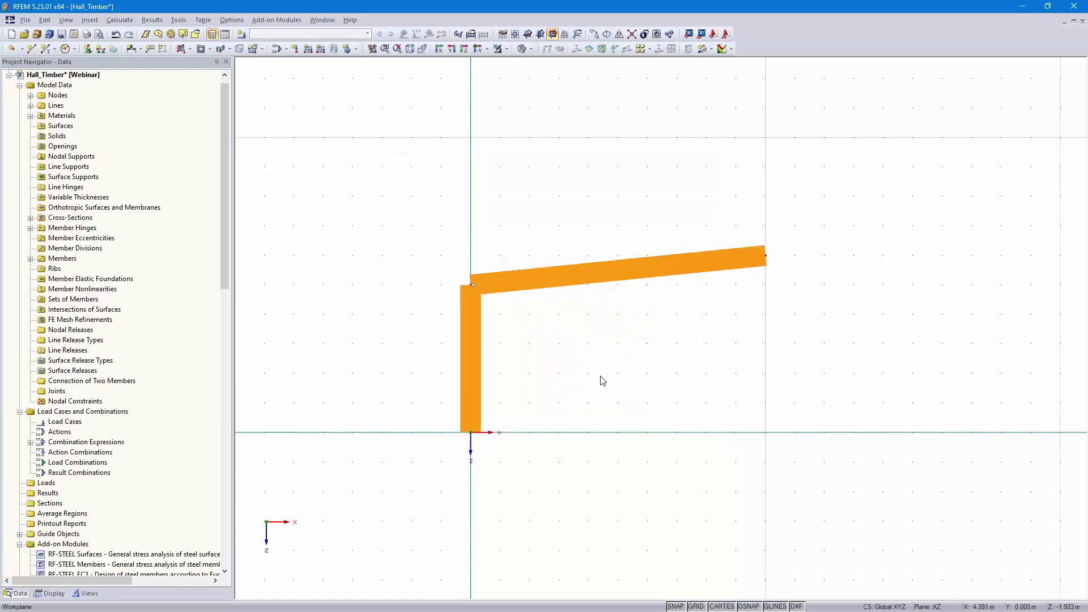
- Divide the rafter at its midpoint into two members using one intermediate node
{"action": "mouse_move", "coordinate": [606, 275]}
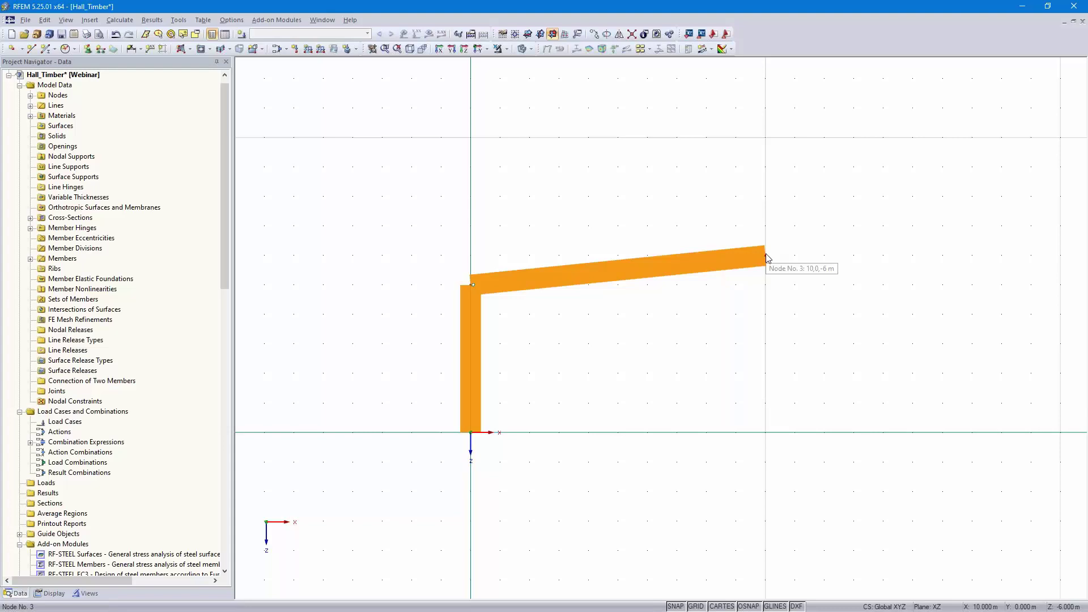
{"action": "right_click", "coordinate": [616, 273]}
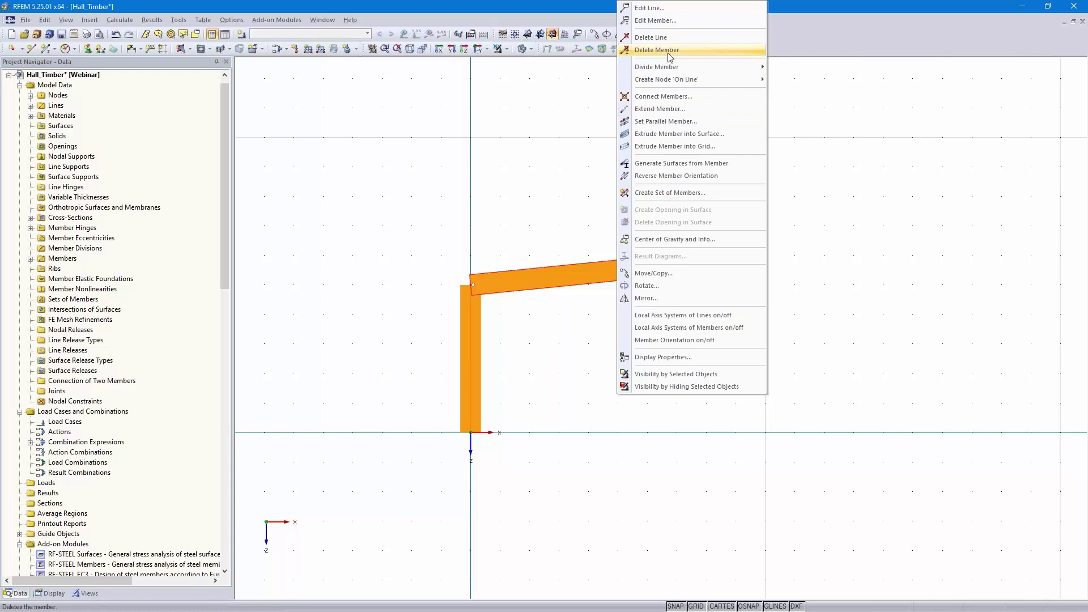
{"action": "mouse_move", "coordinate": [679, 68]}
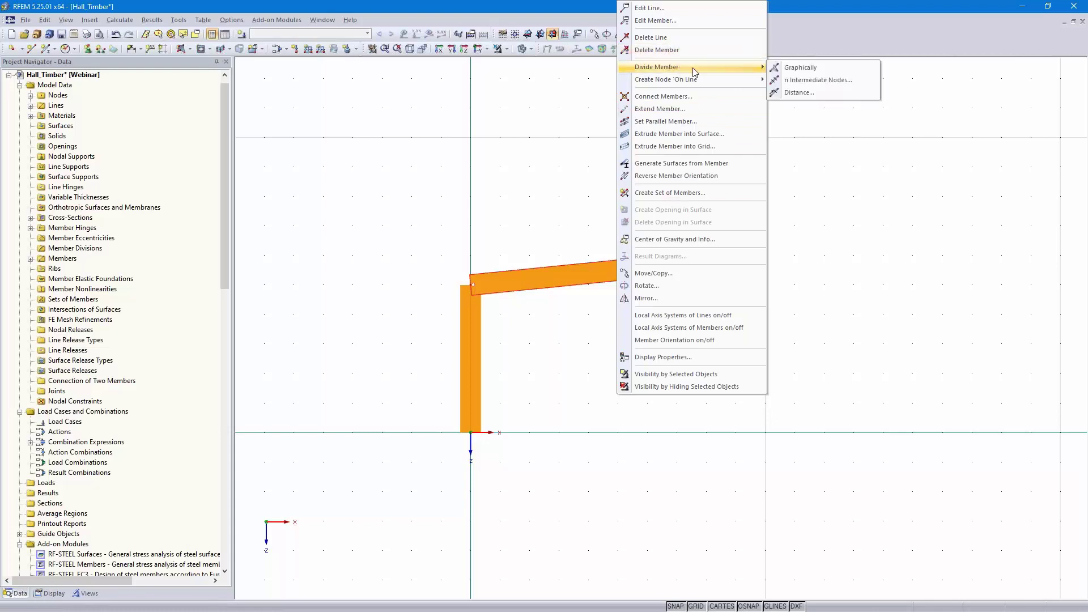
{"action": "left_click", "coordinate": [826, 82]}
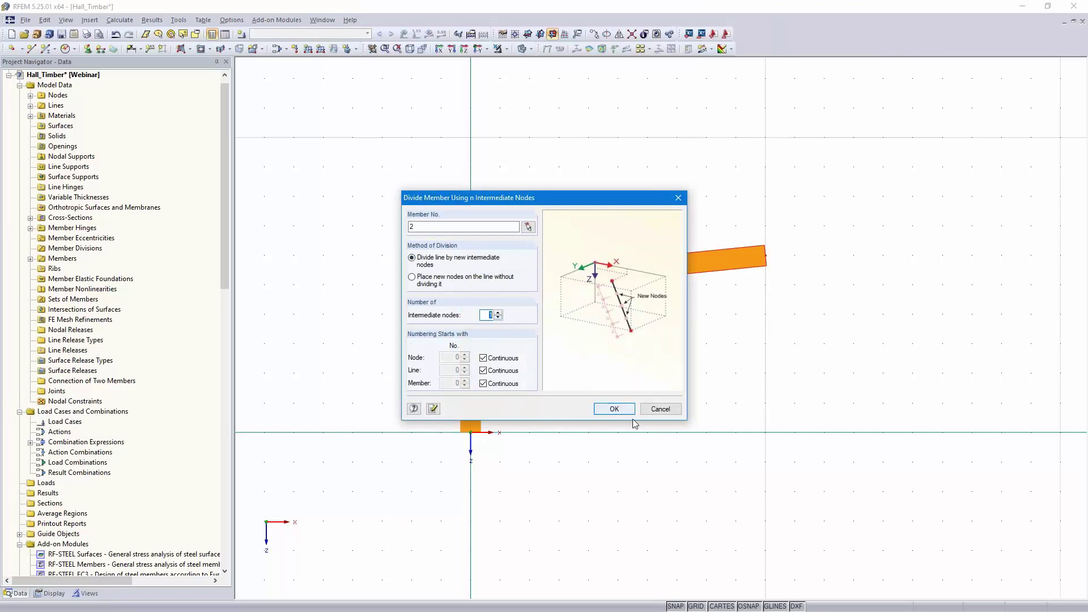
{"action": "left_click", "coordinate": [614, 408]}
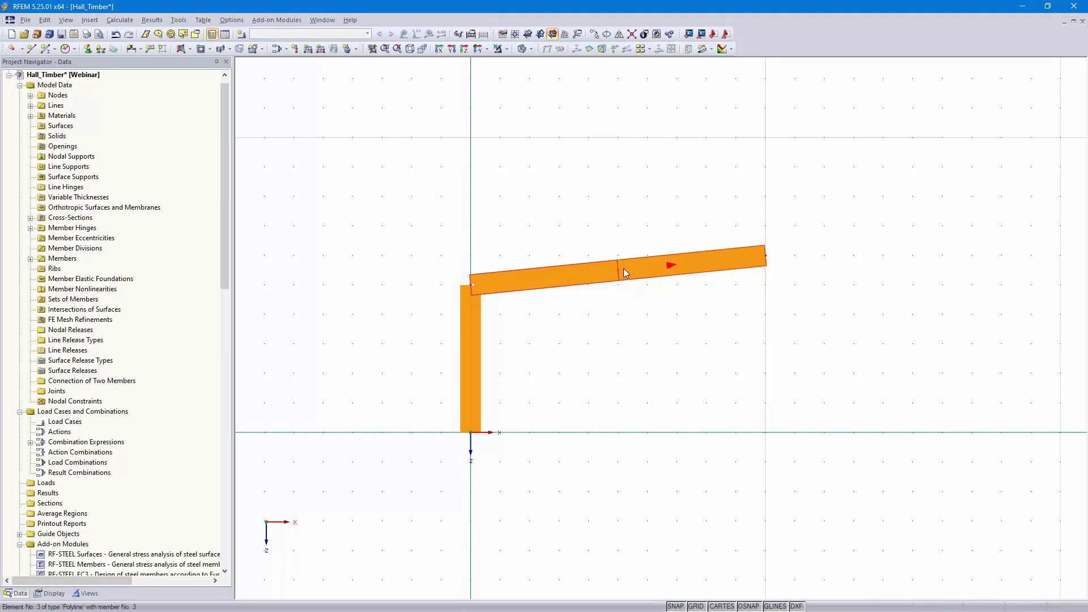
- Divide the rafter segment next to the column by distance, with a new node 1.5 m from the member start
{"action": "right_click", "coordinate": [519, 281]}
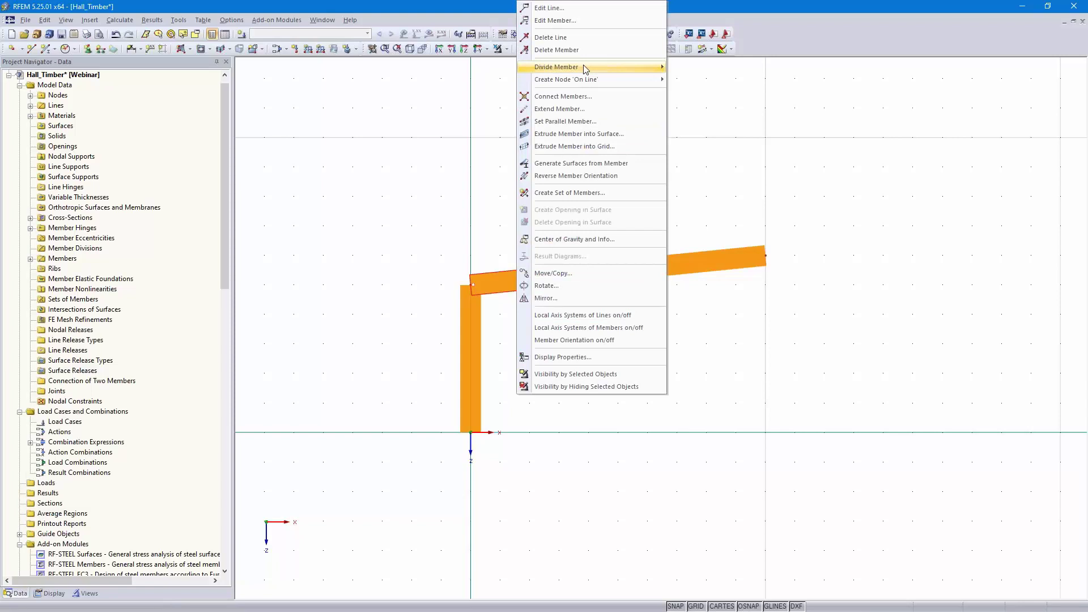
{"action": "mouse_move", "coordinate": [583, 68]}
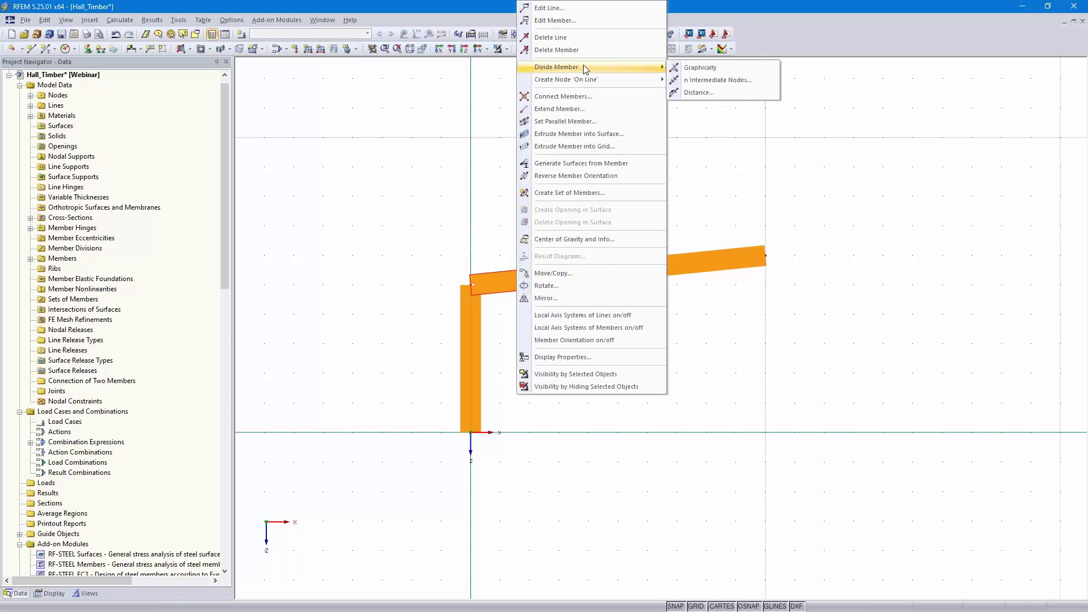
{"action": "left_click", "coordinate": [729, 93]}
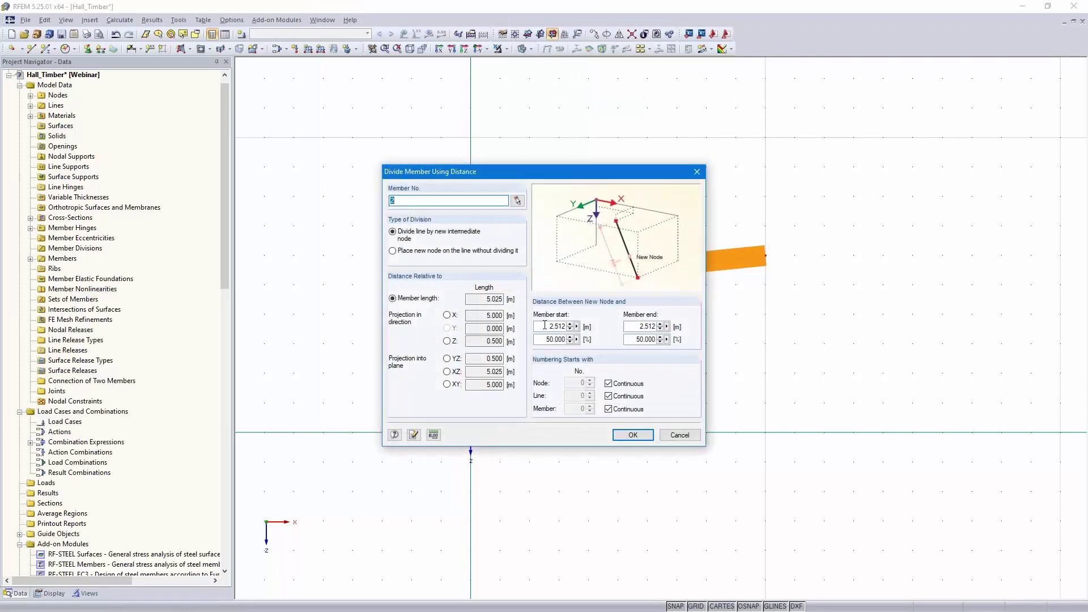
{"action": "double_click", "coordinate": [549, 326]}
{"action": "type", "text": "1."}
{"action": "left_click", "coordinate": [632, 434]}
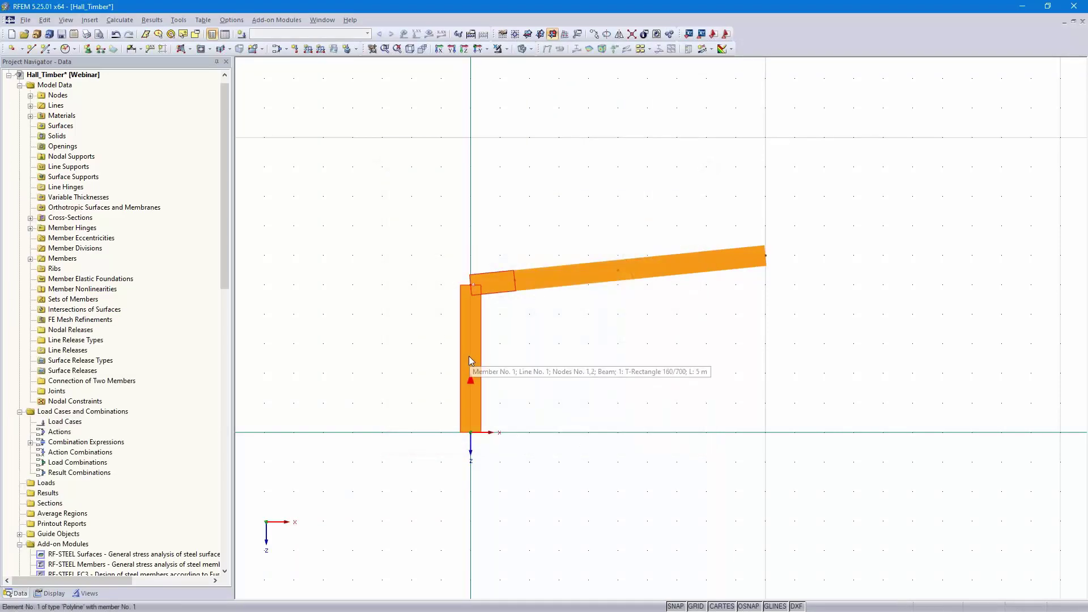
- Divide the column by distance, with a new node 1.5 m from its upper member end
{"action": "right_click", "coordinate": [469, 361]}
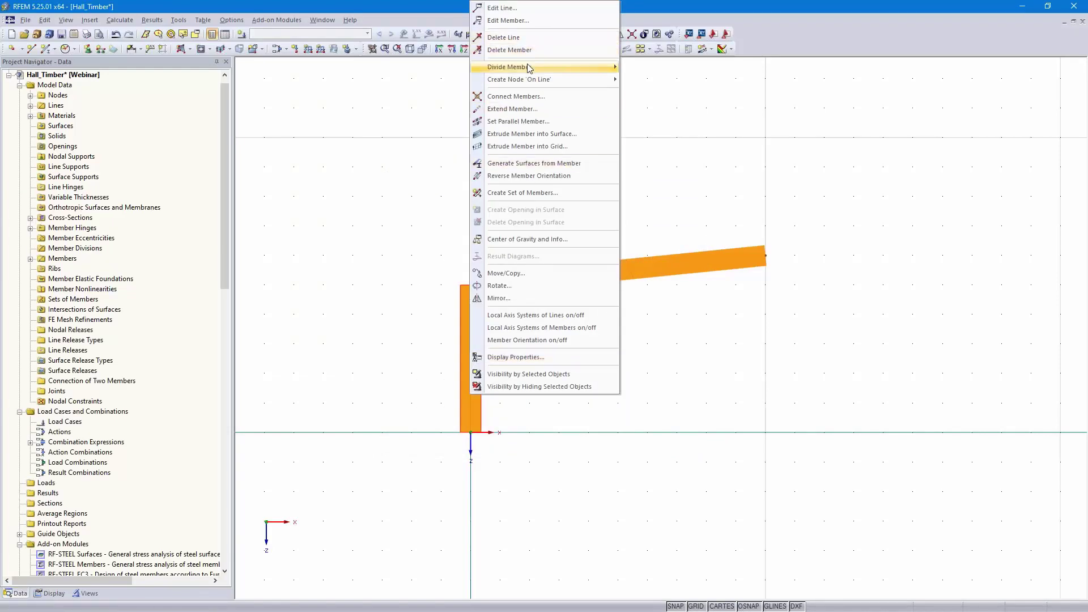
{"action": "mouse_move", "coordinate": [534, 67]}
{"action": "left_click", "coordinate": [652, 92]}
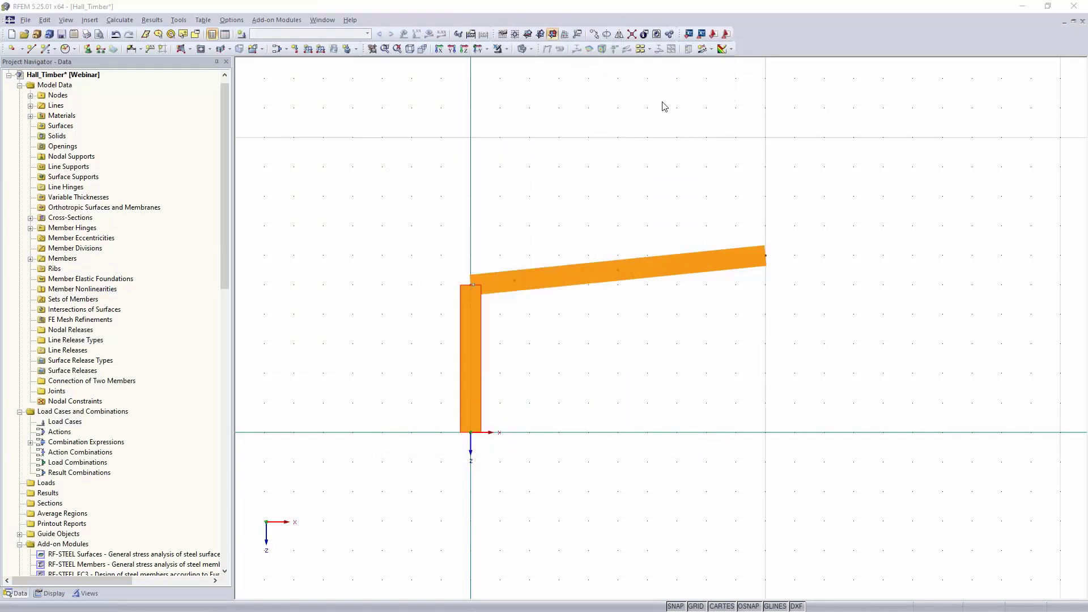
{"action": "double_click", "coordinate": [636, 327]}
{"action": "type", "text": "1"}
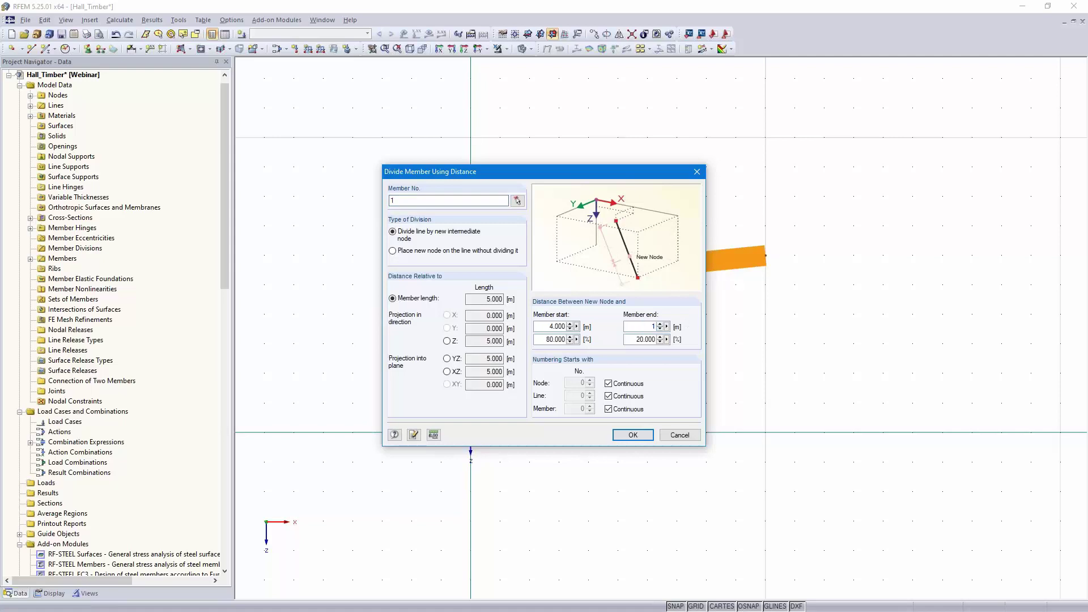
{"action": "type", "text": ".5"}
{"action": "left_click", "coordinate": [633, 434]}
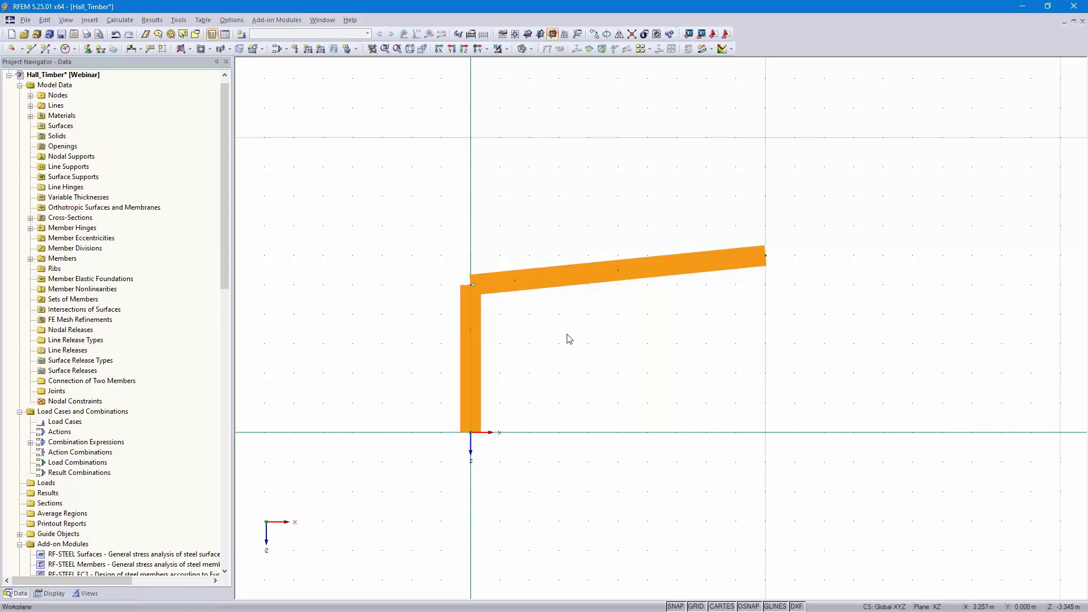
- Begin a new member with a rectangular parametric timber cross-section, 160 mm wide and 160 mm high
{"action": "left_click", "coordinate": [48, 49]}
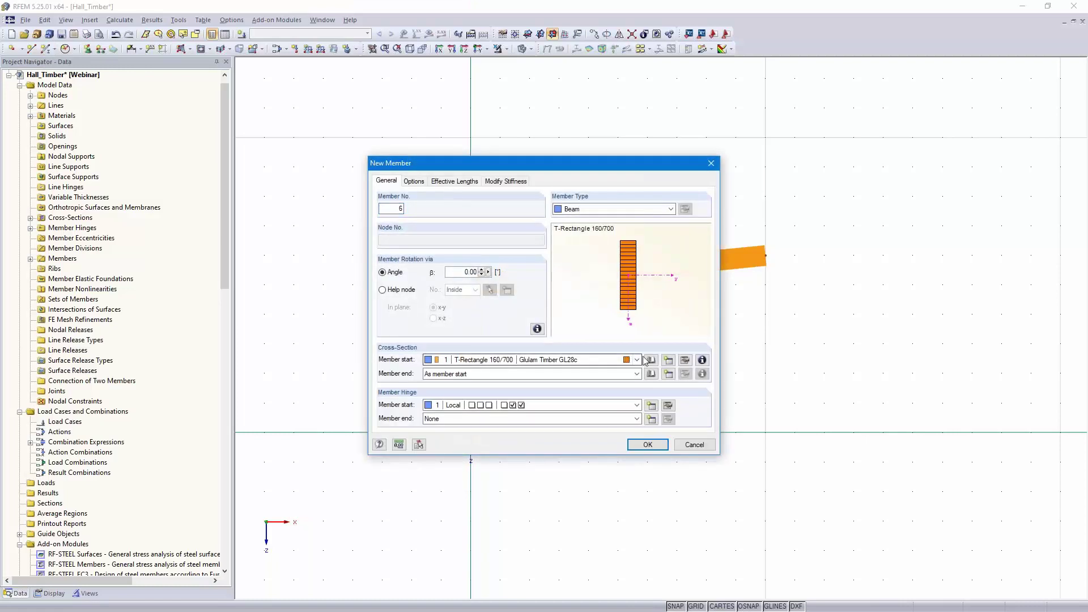
{"action": "left_click", "coordinate": [650, 360]}
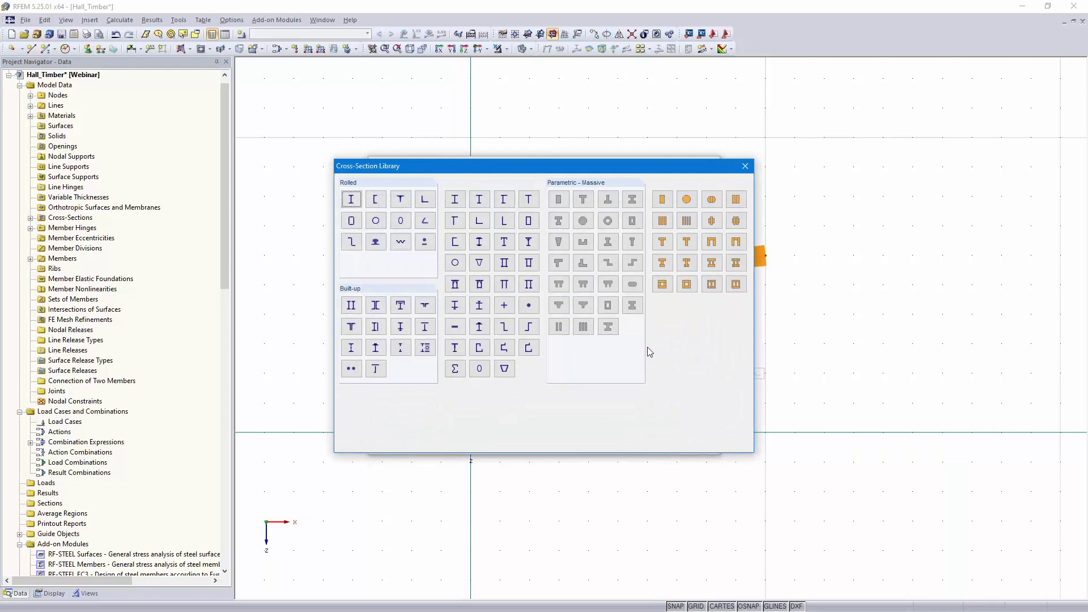
{"action": "key", "text": "Escape"}
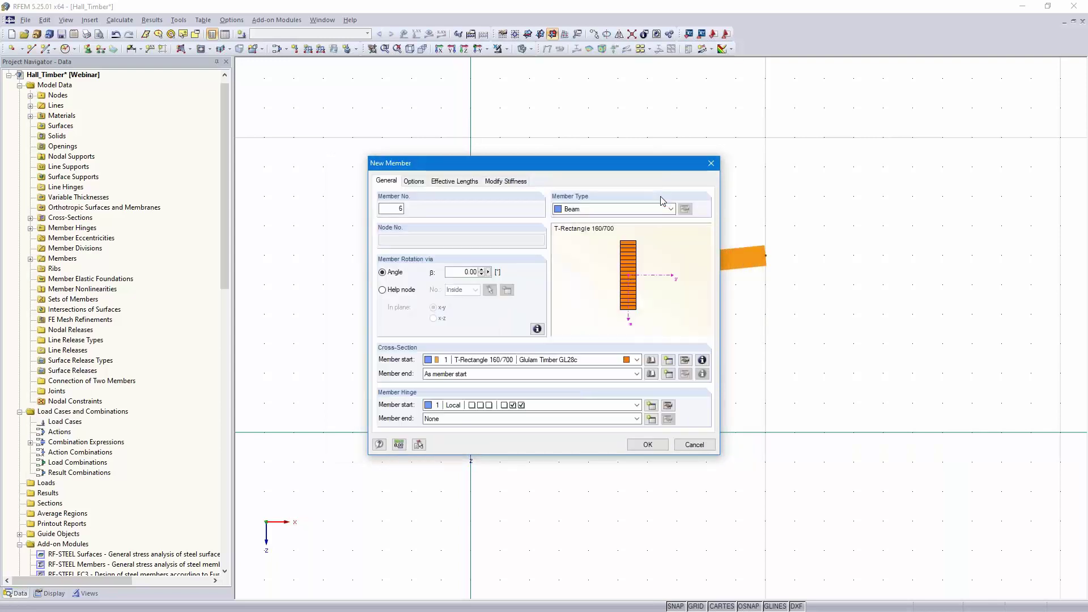
{"action": "type", "text": "160"}
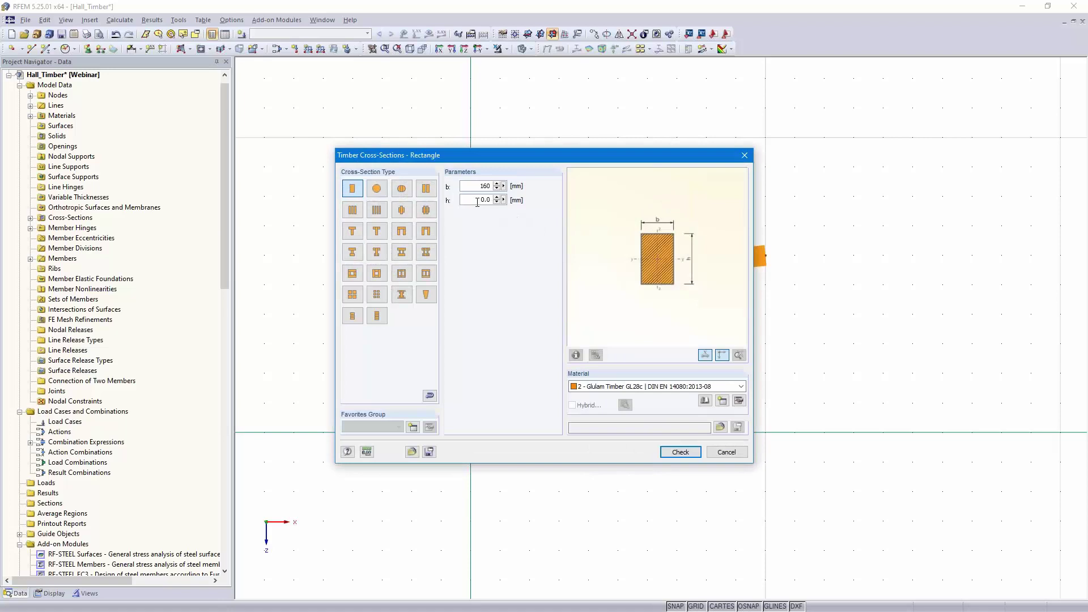
{"action": "type", "text": "160"}
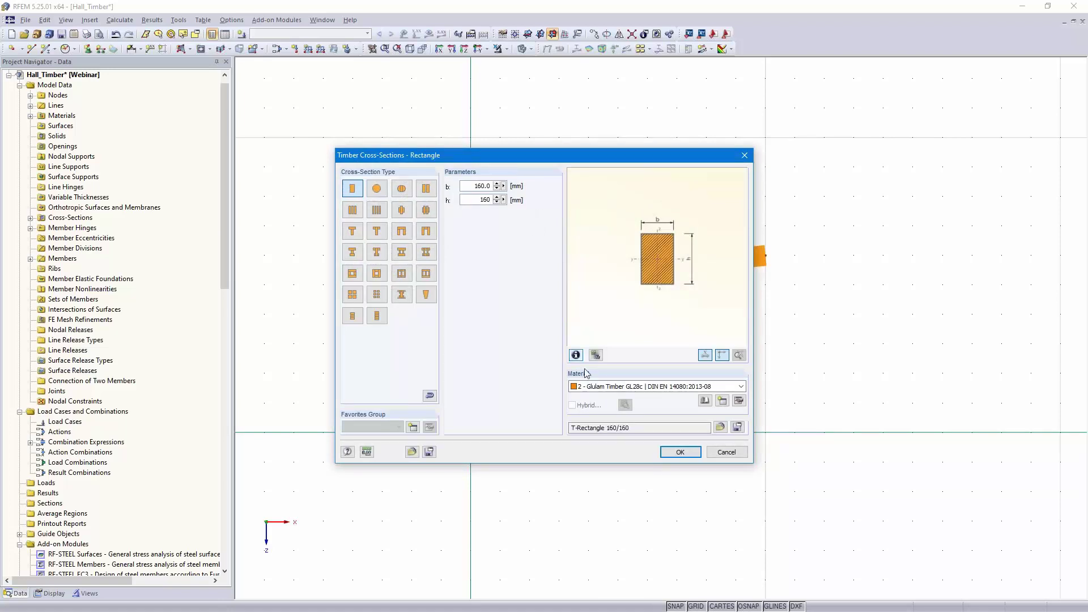
- Assign Poplar and Softwood Timber C24 from the Softwood Timber category to the 160/160 cross-section
{"action": "left_click", "coordinate": [705, 402]}
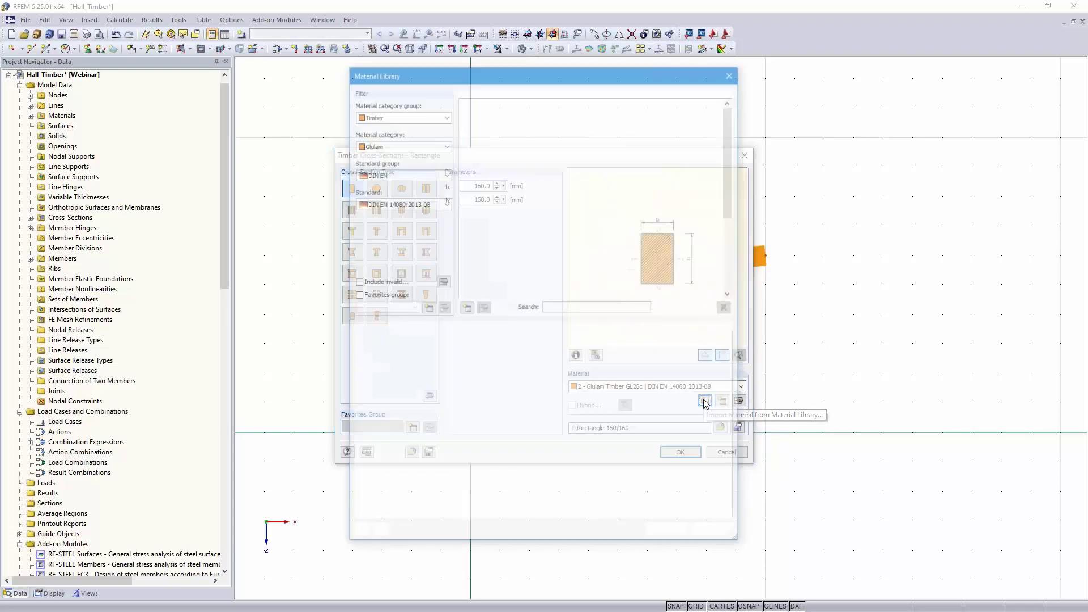
{"action": "left_click", "coordinate": [442, 145]}
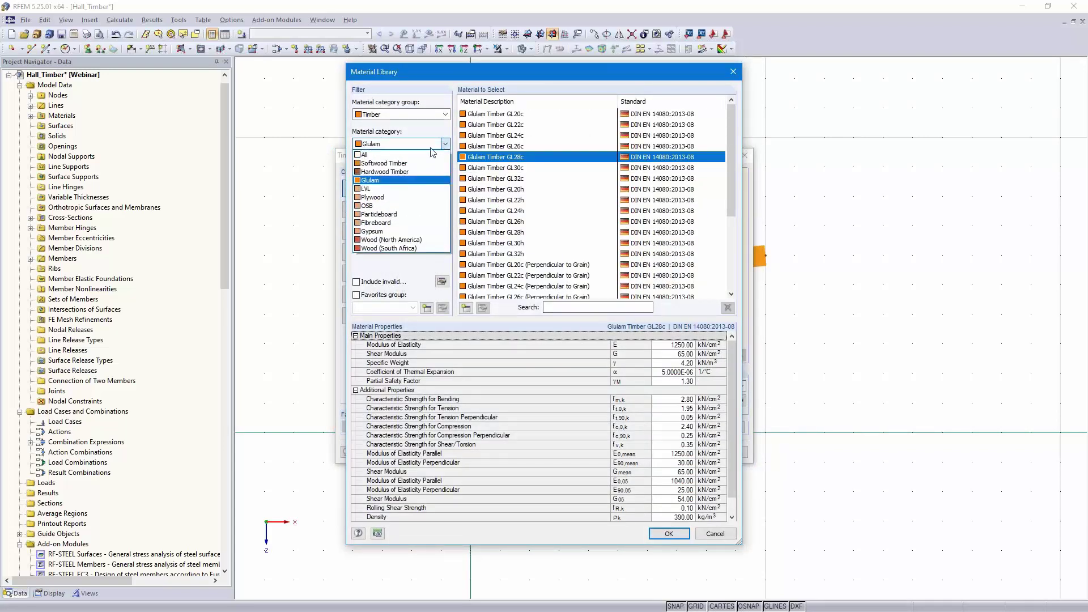
{"action": "left_click", "coordinate": [423, 164]}
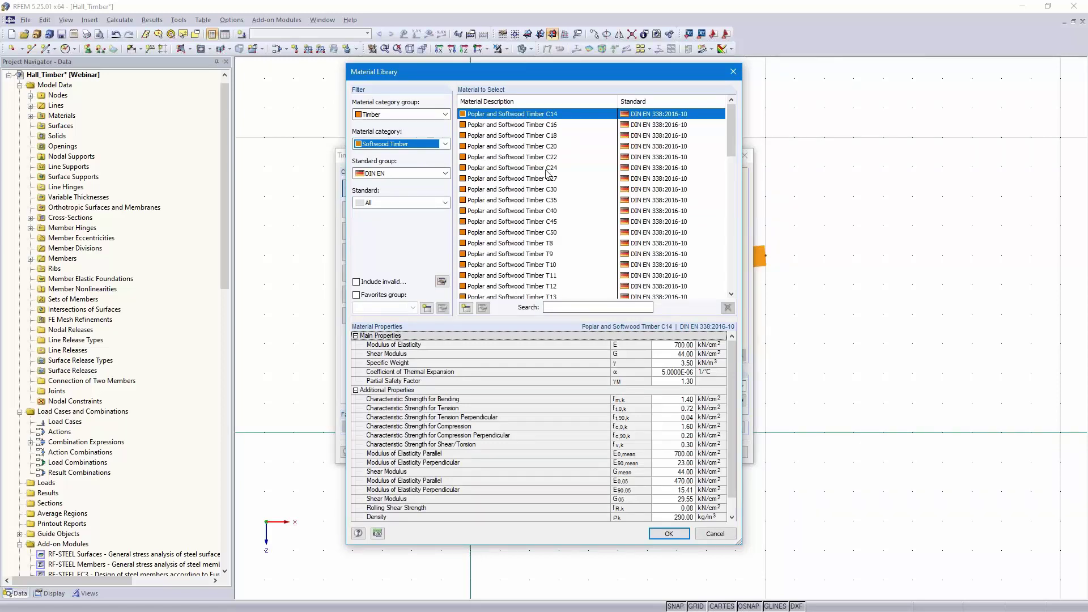
{"action": "left_click", "coordinate": [536, 169]}
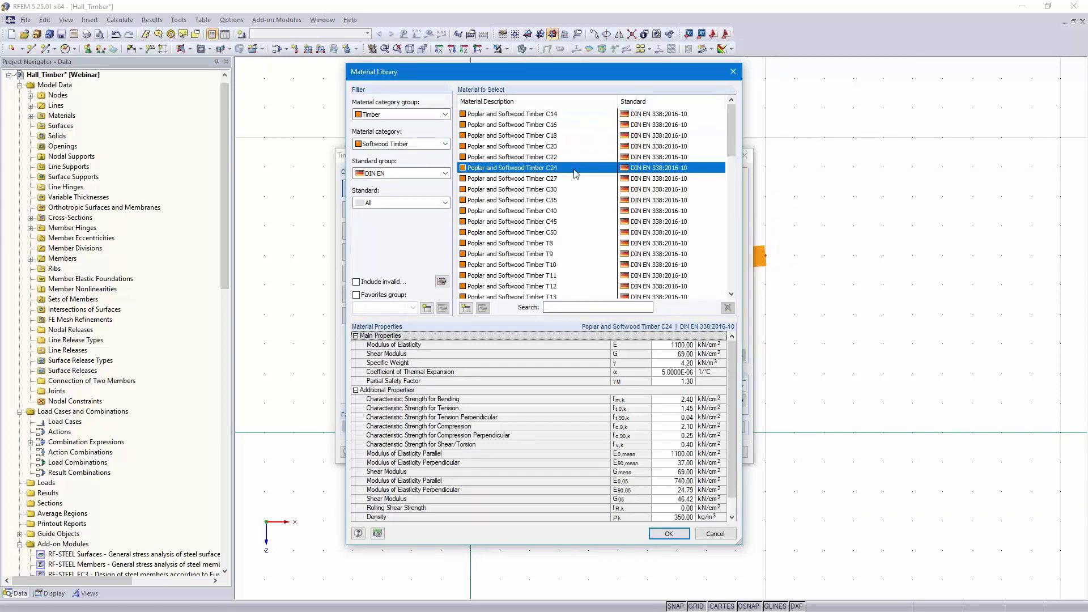
{"action": "left_click", "coordinate": [667, 534]}
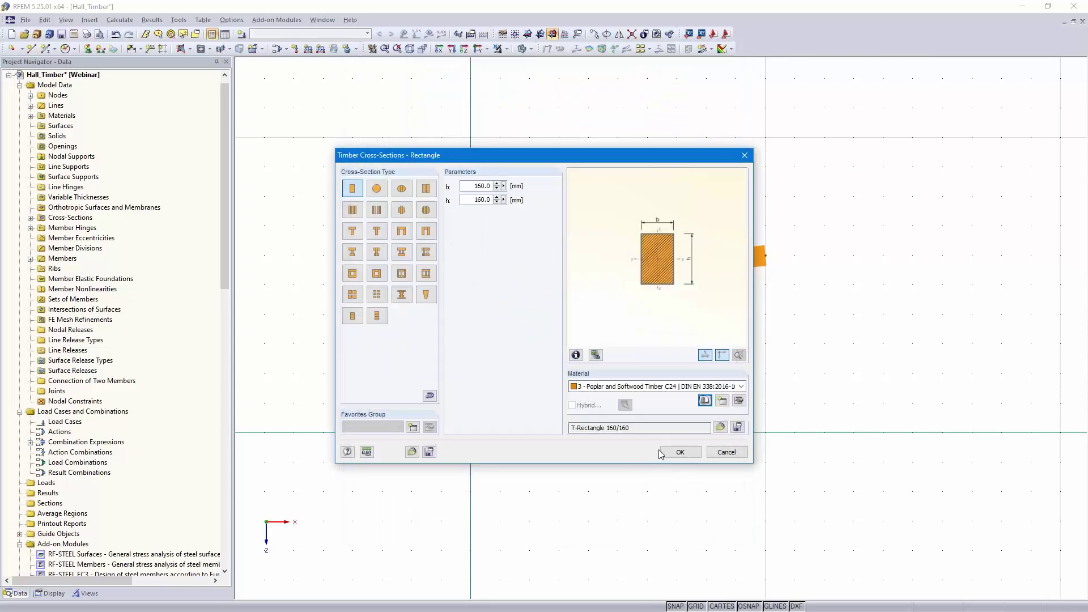
{"action": "left_click", "coordinate": [680, 452]}
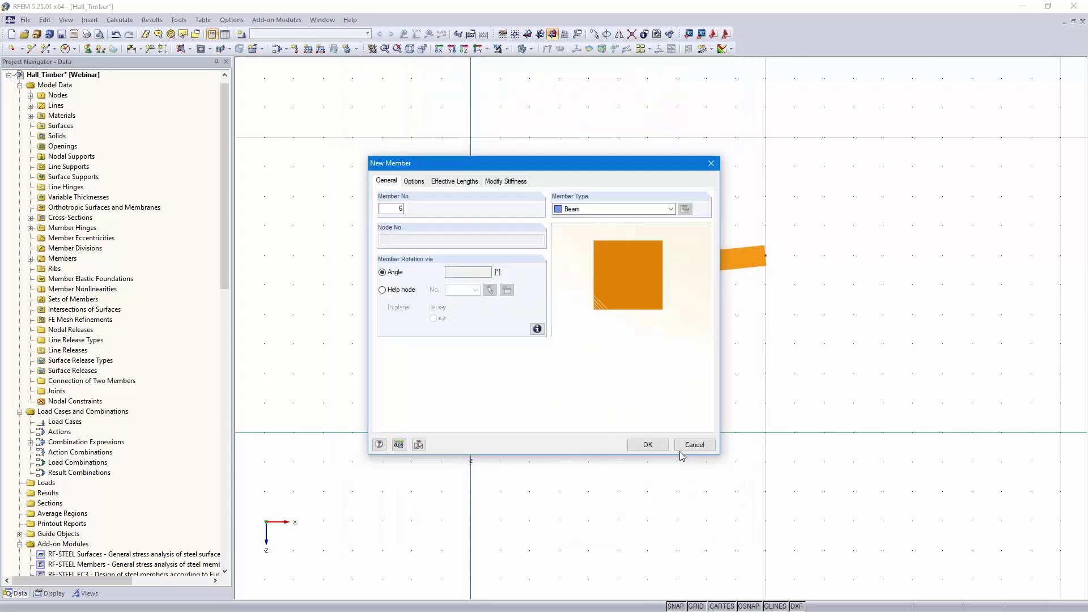
- Set the new member's type to Truss and draw it as a knee brace between the column's intermediate node and the nearest rafter intermediate node
{"action": "left_click", "coordinate": [628, 210]}
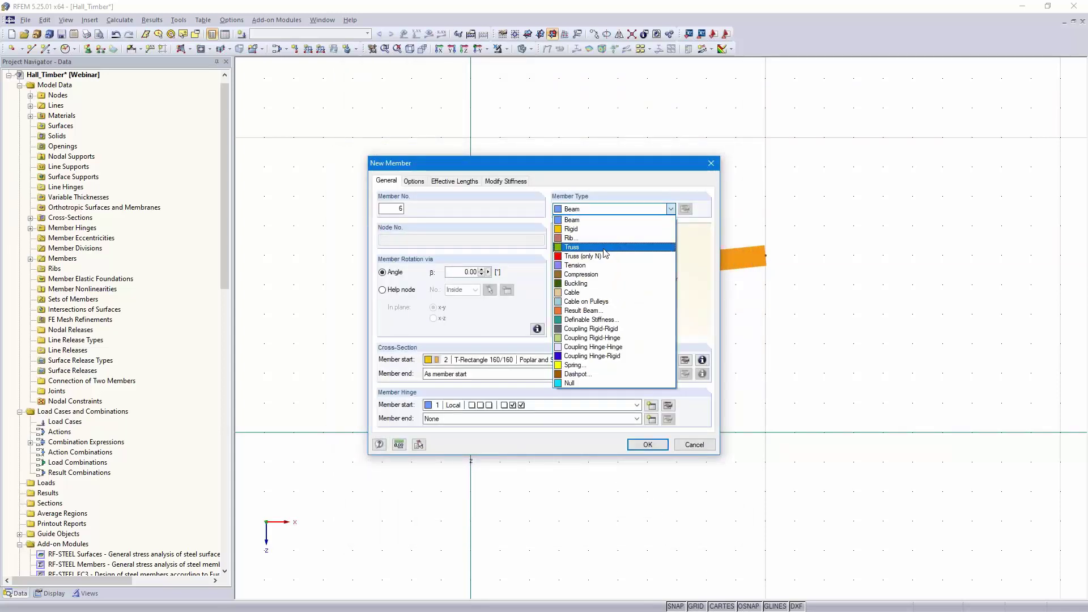
{"action": "left_click", "coordinate": [604, 250]}
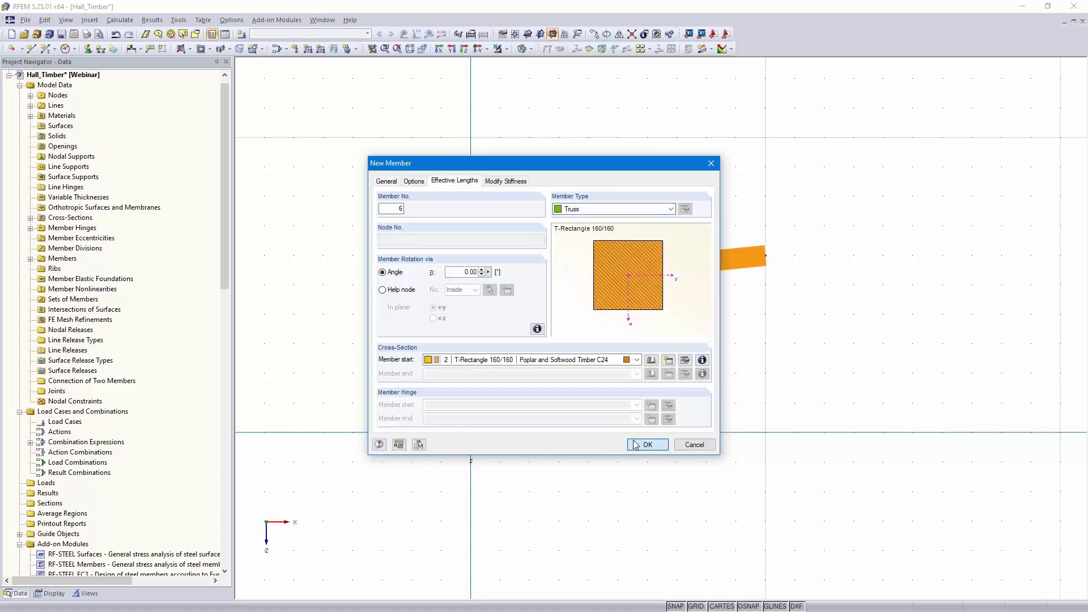
{"action": "left_click", "coordinate": [635, 444]}
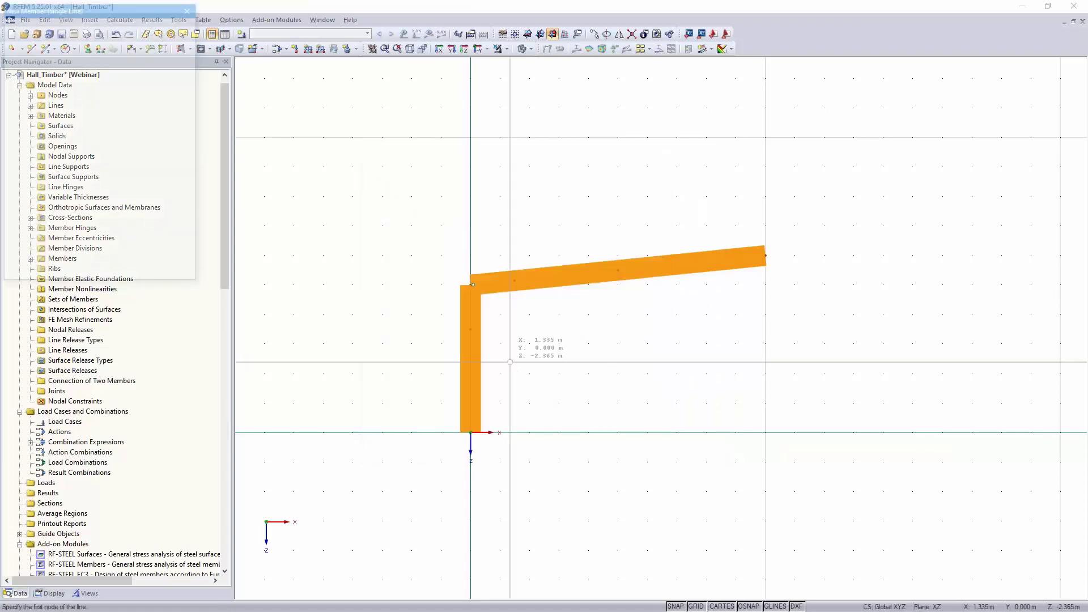
{"action": "left_click", "coordinate": [470, 329]}
{"action": "left_click", "coordinate": [514, 280]}
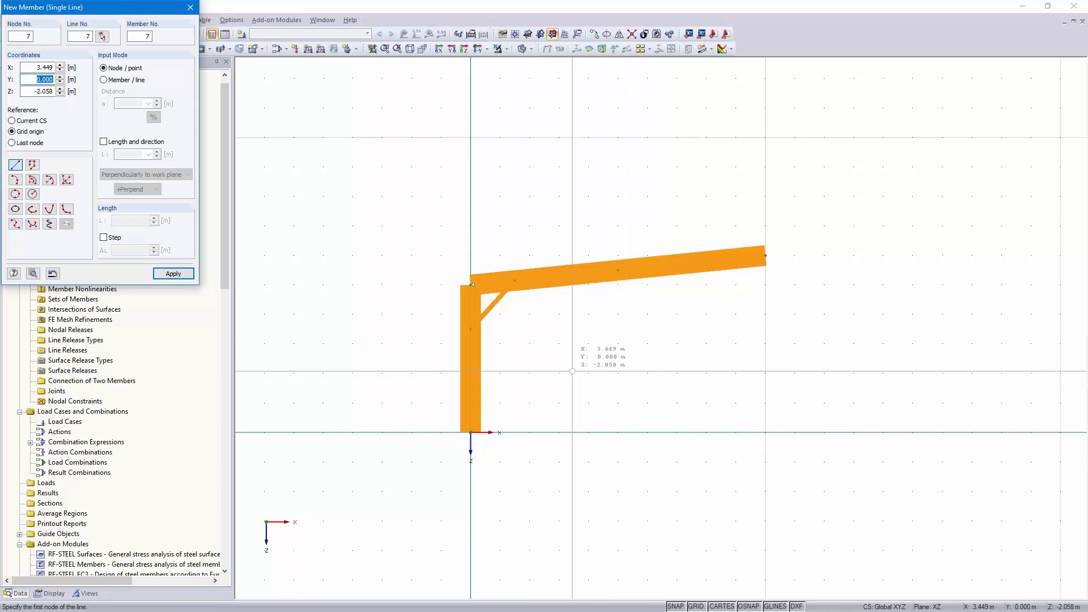
{"action": "key", "text": "Escape"}
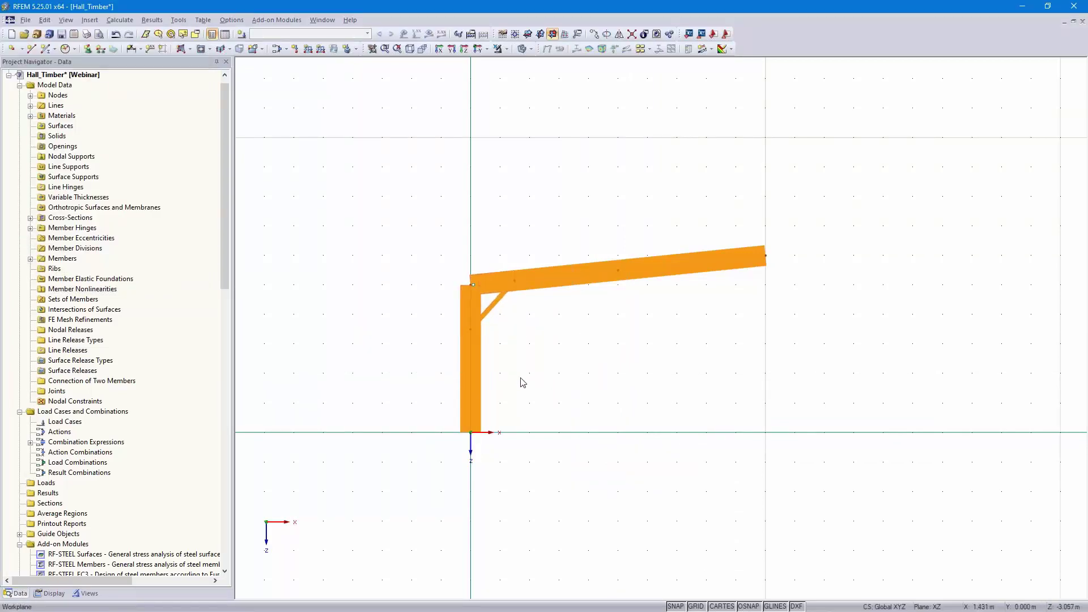
{"action": "scroll", "coordinate": [520, 426], "scroll_direction": "up", "scroll_amount": 2}
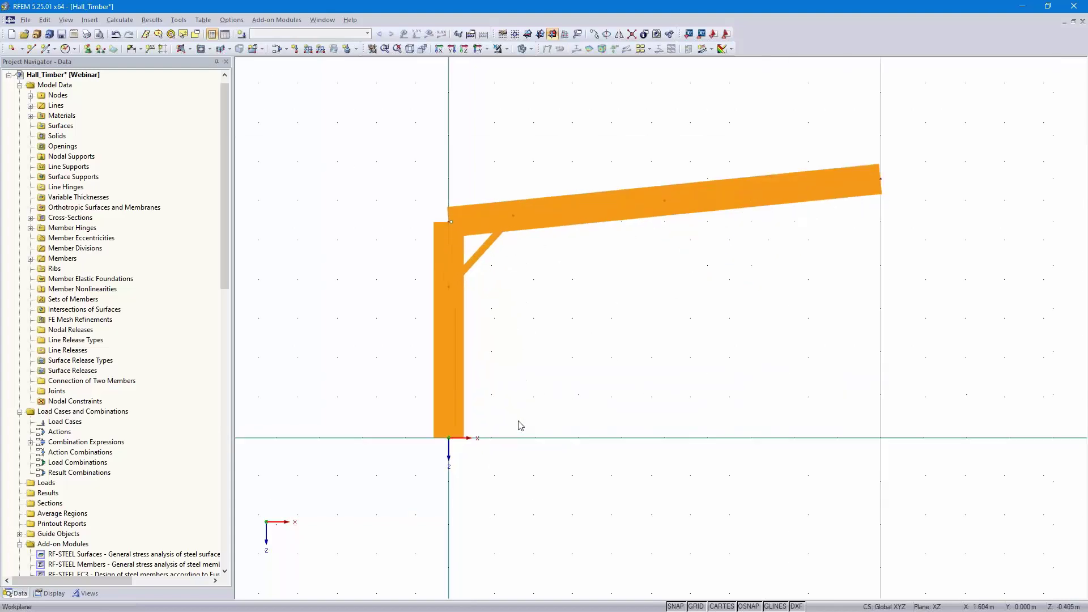
{"action": "scroll", "coordinate": [520, 425], "scroll_direction": "up", "scroll_amount": 5}
{"action": "middle_click_drag", "start_coordinate": [519, 425], "coordinate": [498, 509]}
{"action": "scroll", "coordinate": [489, 502], "scroll_direction": "down", "scroll_amount": 1}
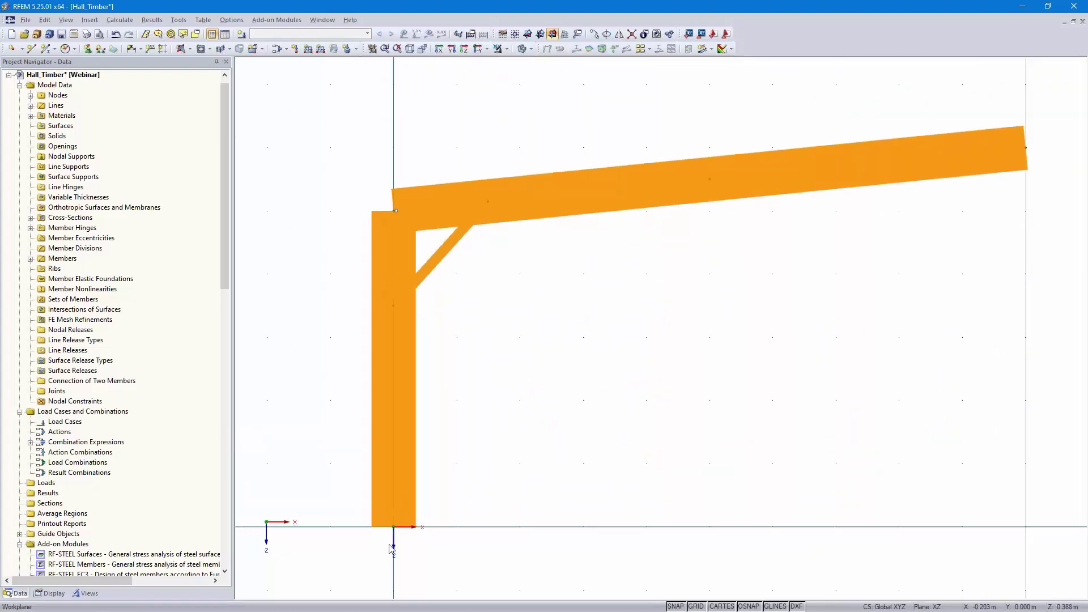
- Create a hinged nodal support with uX, uY, uZ and φZ restrained and assign it to the column base node
{"action": "left_click", "coordinate": [88, 49]}
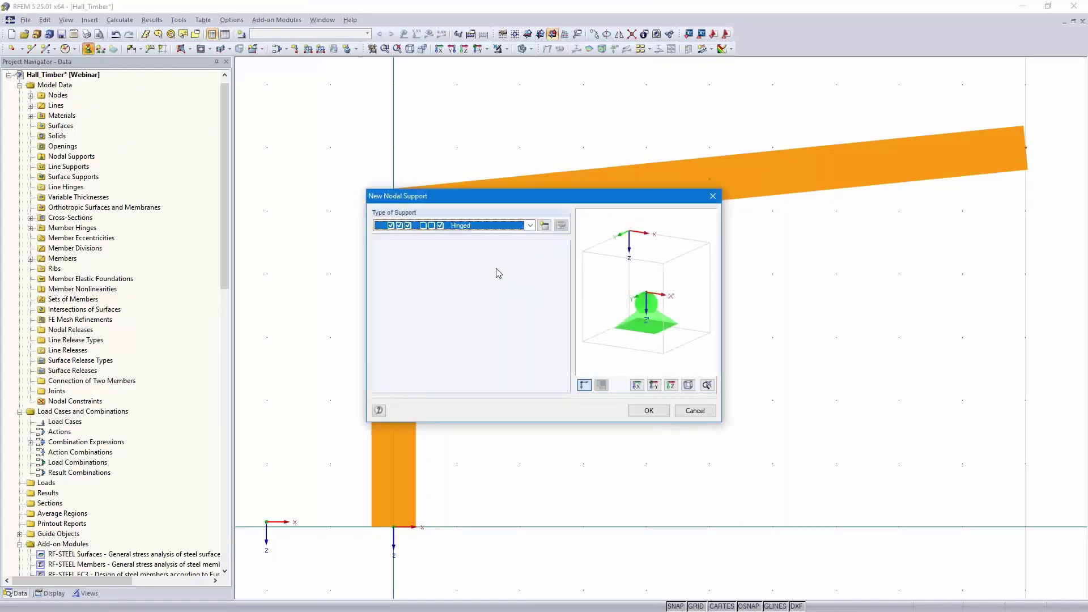
{"action": "left_click", "coordinate": [544, 225]}
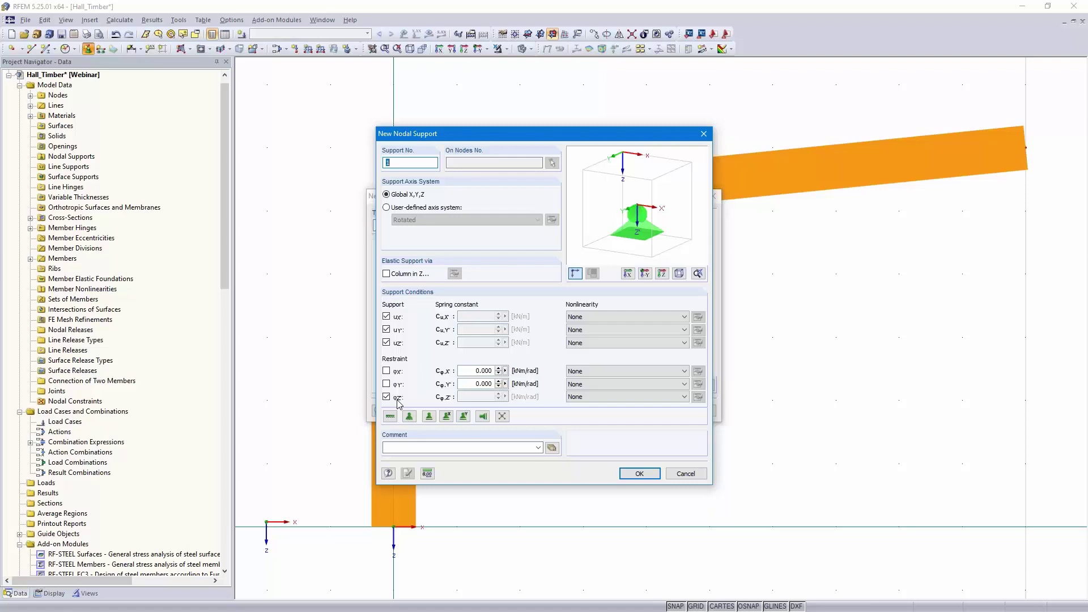
{"action": "left_click", "coordinate": [639, 473]}
{"action": "left_click", "coordinate": [647, 410]}
{"action": "left_click", "coordinate": [394, 528]}
{"action": "right_click", "coordinate": [565, 462]}
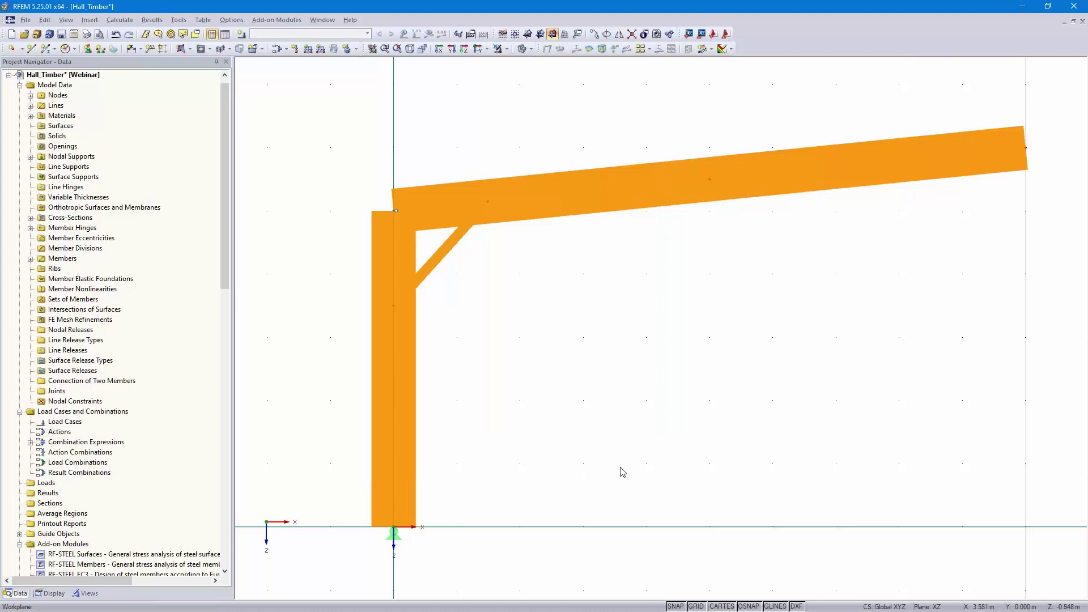
- Mirror the entire half frame as a copy about the Y-Z plane through the rafter's ridge node at X 10, Z -6 m
{"action": "scroll", "coordinate": [618, 469], "scroll_direction": "down", "scroll_amount": 1}
{"action": "left_click_drag", "start_coordinate": [372, 546], "coordinate": [1025, 142]}
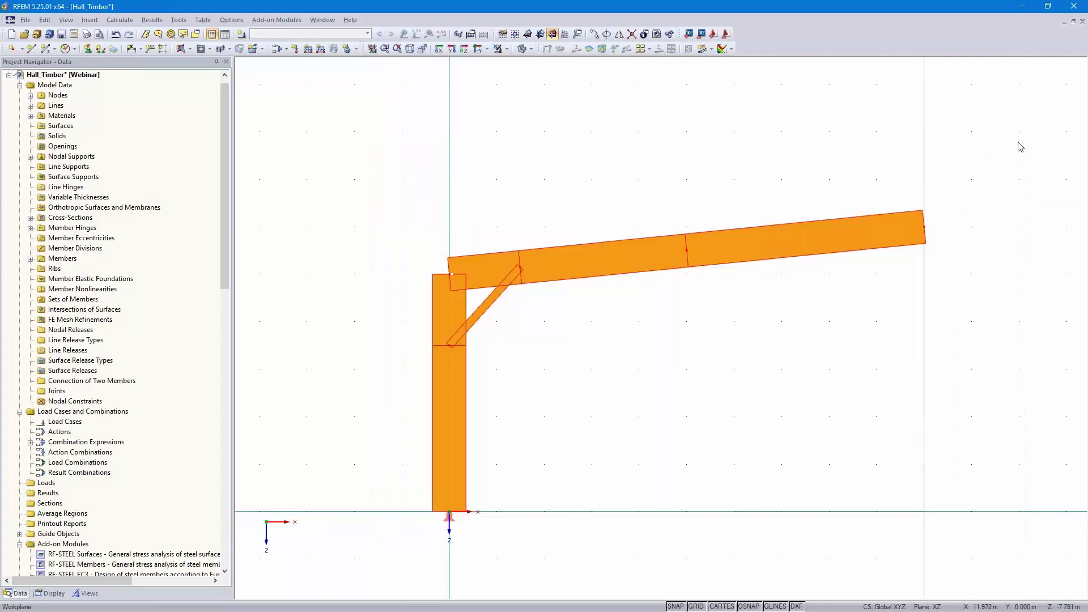
{"action": "left_click", "coordinate": [619, 35]}
{"action": "left_click", "coordinate": [369, 200]}
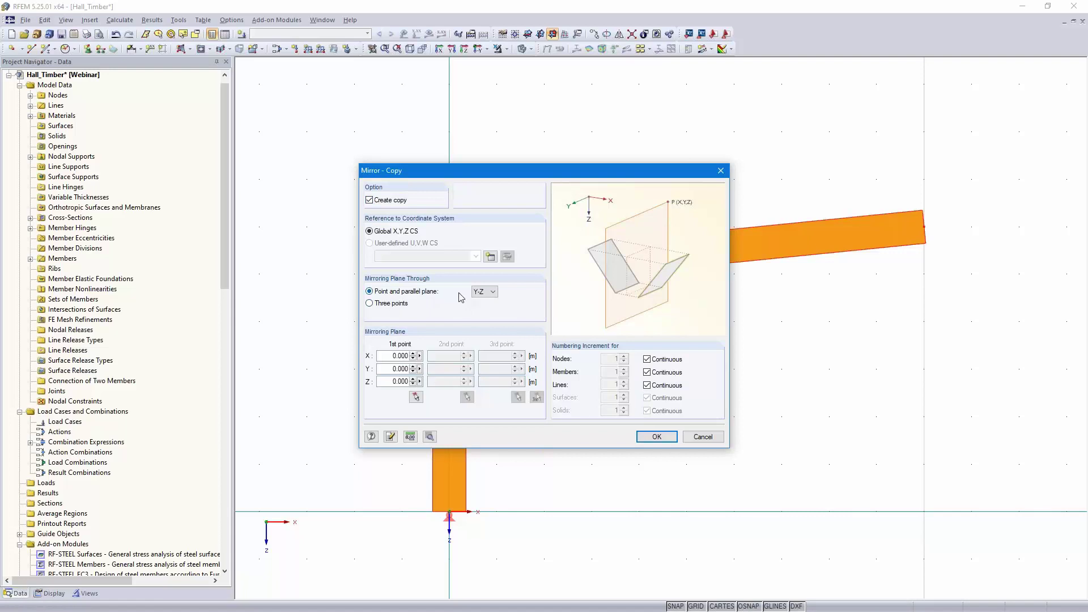
{"action": "left_click", "coordinate": [493, 293]}
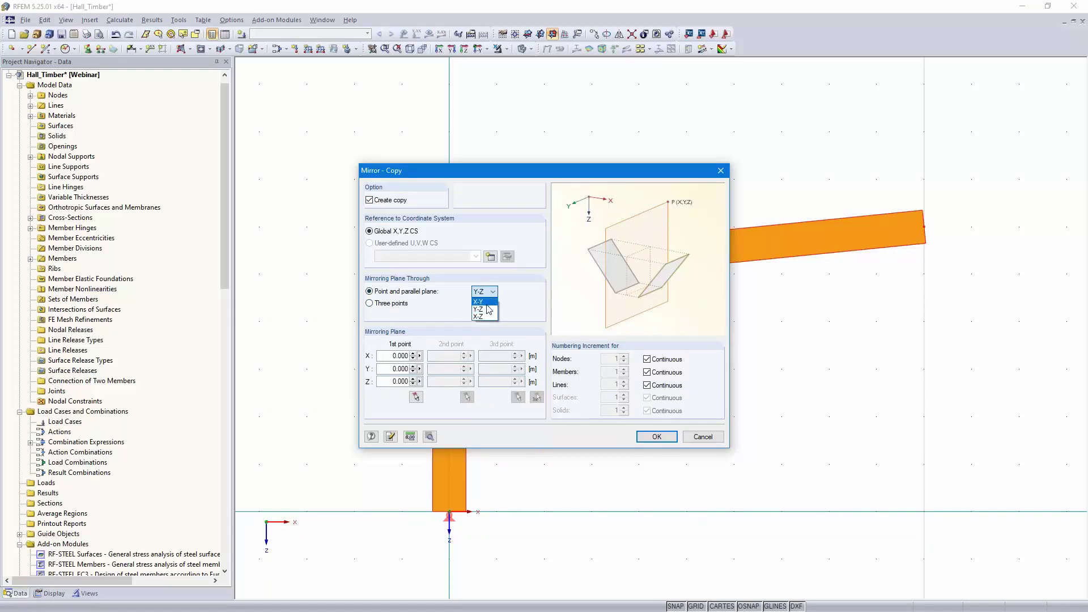
{"action": "left_click", "coordinate": [490, 310]}
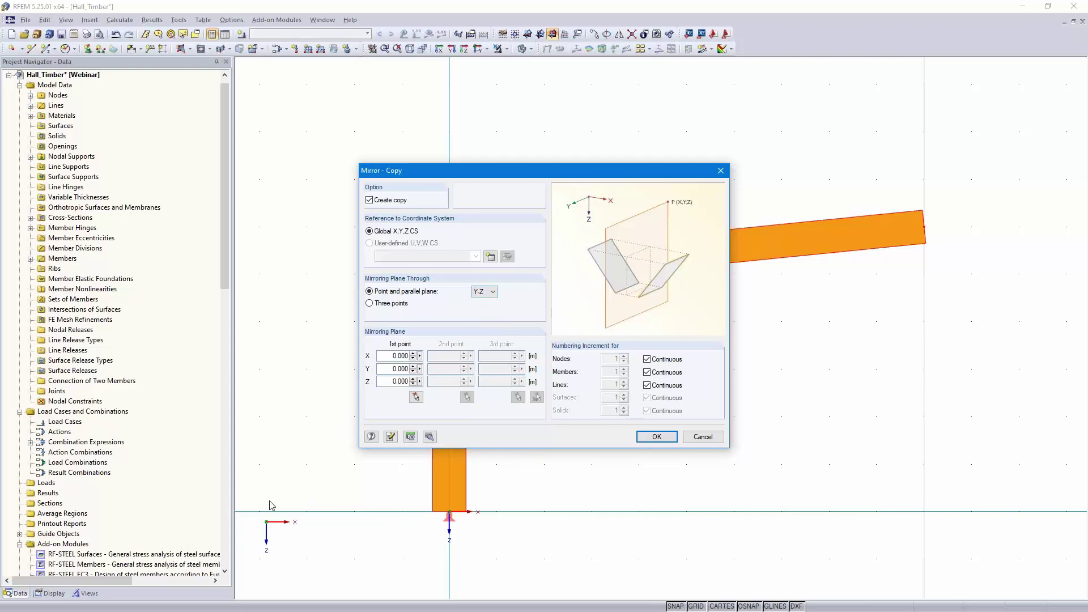
{"action": "left_click", "coordinate": [416, 397]}
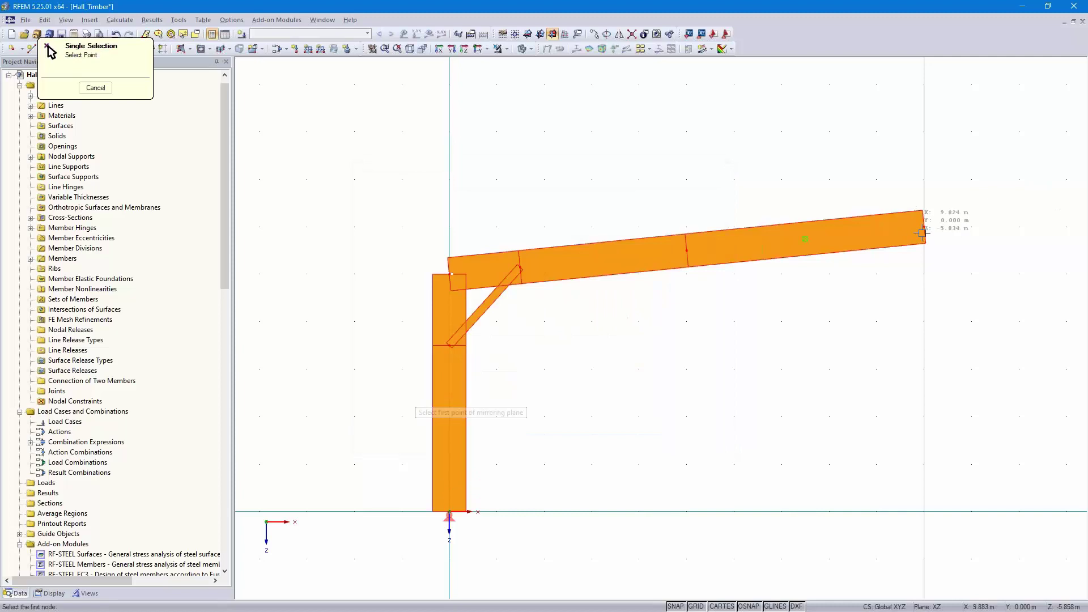
{"action": "left_click", "coordinate": [924, 227]}
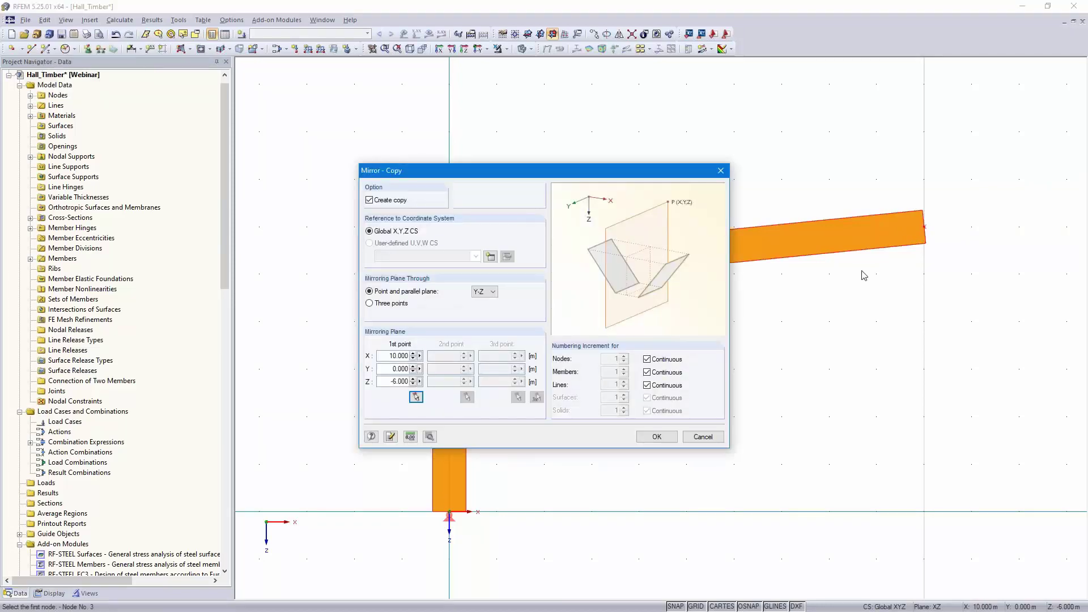
{"action": "left_click", "coordinate": [657, 437]}
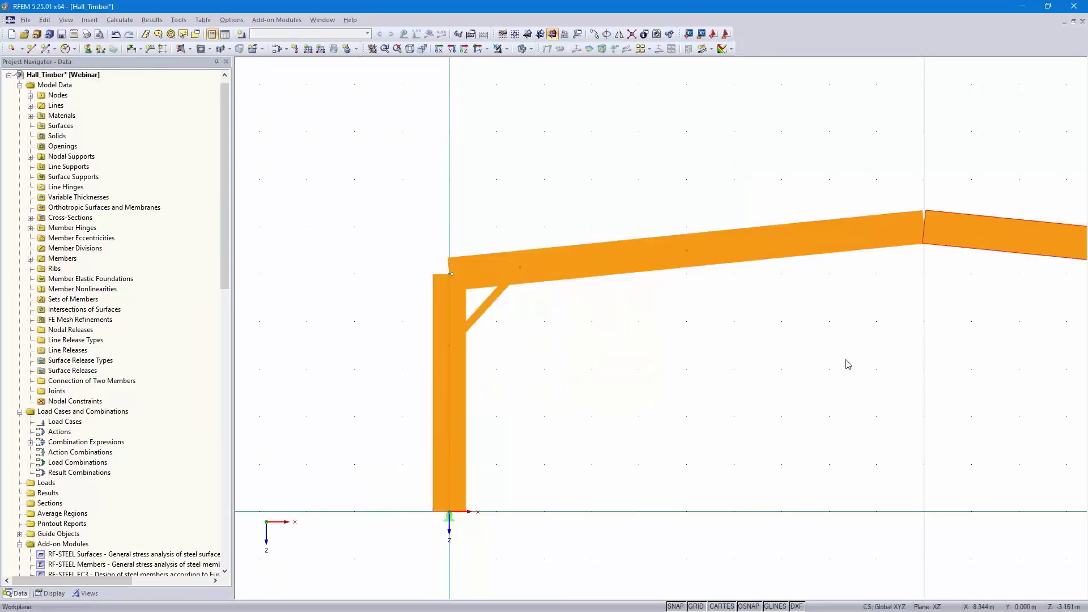
{"action": "scroll", "coordinate": [846, 354], "scroll_direction": "down", "scroll_amount": 4}
{"action": "middle_click_drag", "start_coordinate": [847, 354], "coordinate": [654, 339]}
{"action": "left_click", "coordinate": [660, 340]}
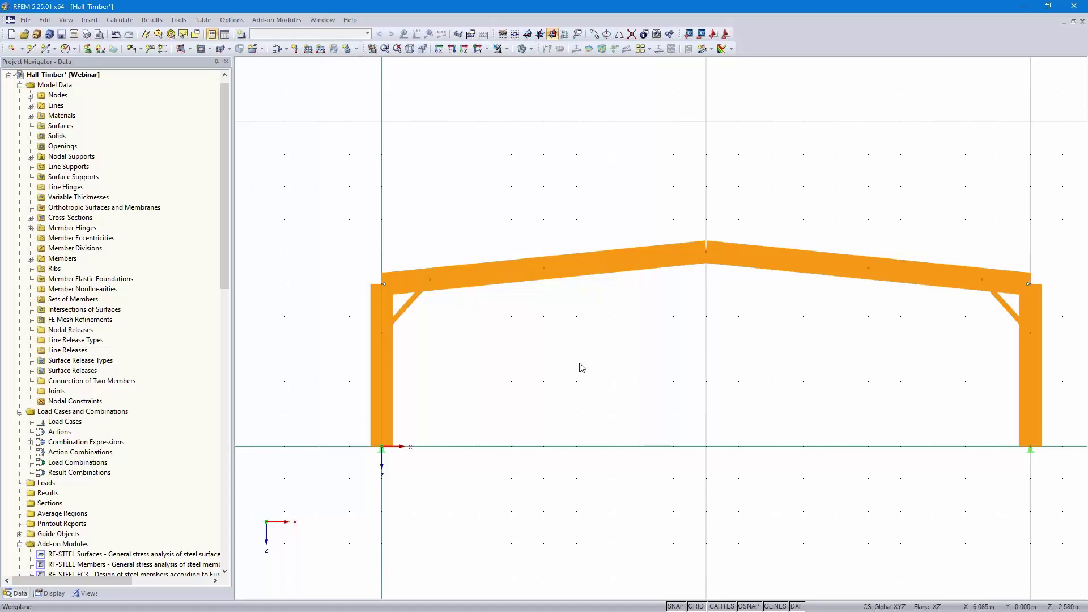
- Select the members of both columns and create a continuous set of members for each column
{"action": "middle_click_drag", "start_coordinate": [582, 368], "coordinate": [553, 345]}
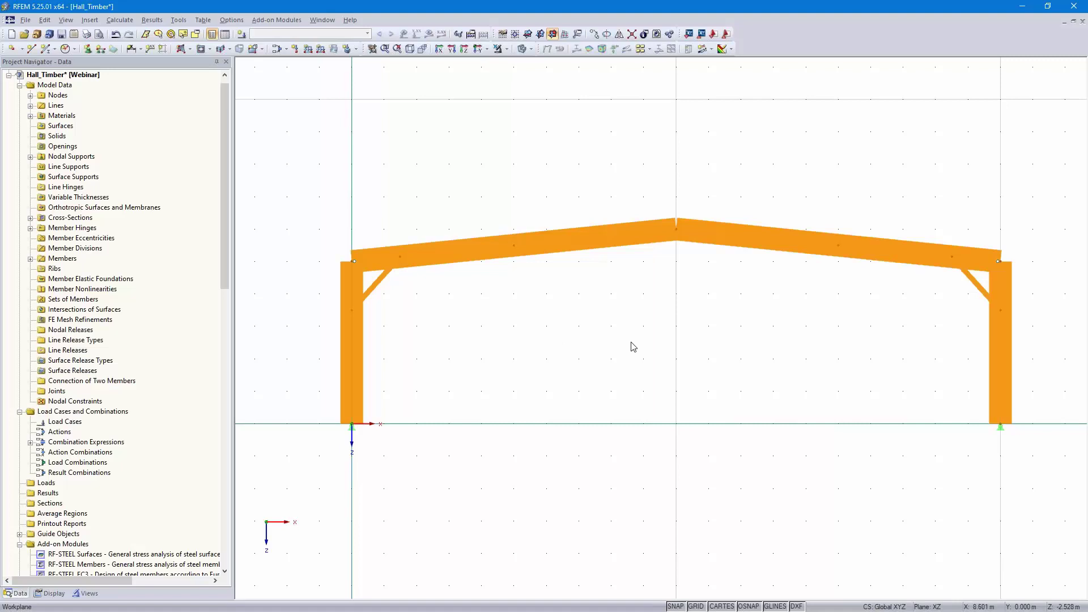
{"action": "scroll", "coordinate": [622, 352], "scroll_direction": "up", "scroll_amount": 1}
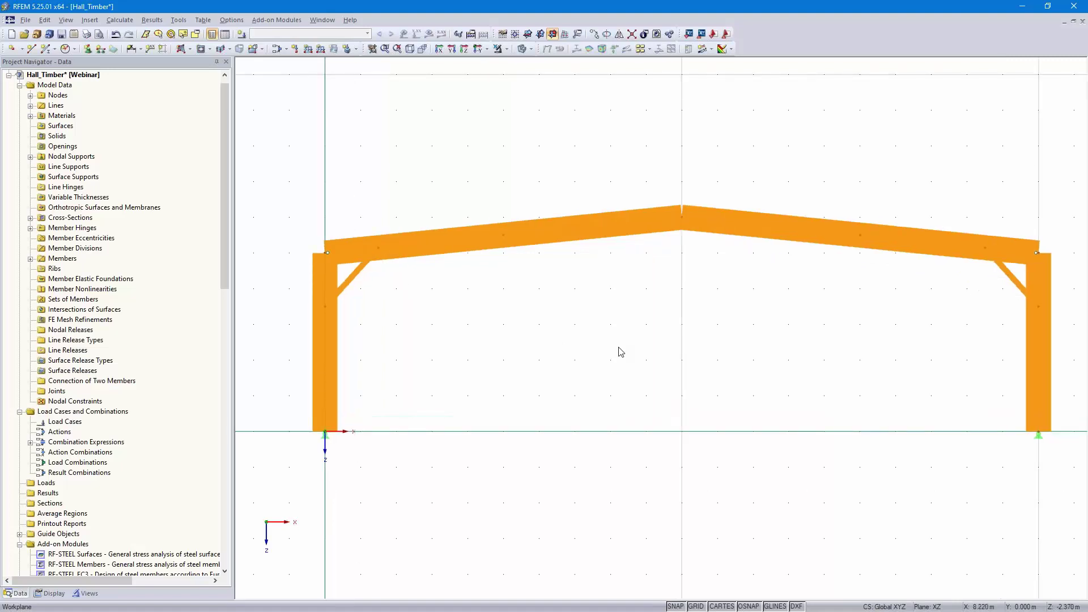
{"action": "scroll", "coordinate": [617, 354], "scroll_direction": "down", "scroll_amount": 1}
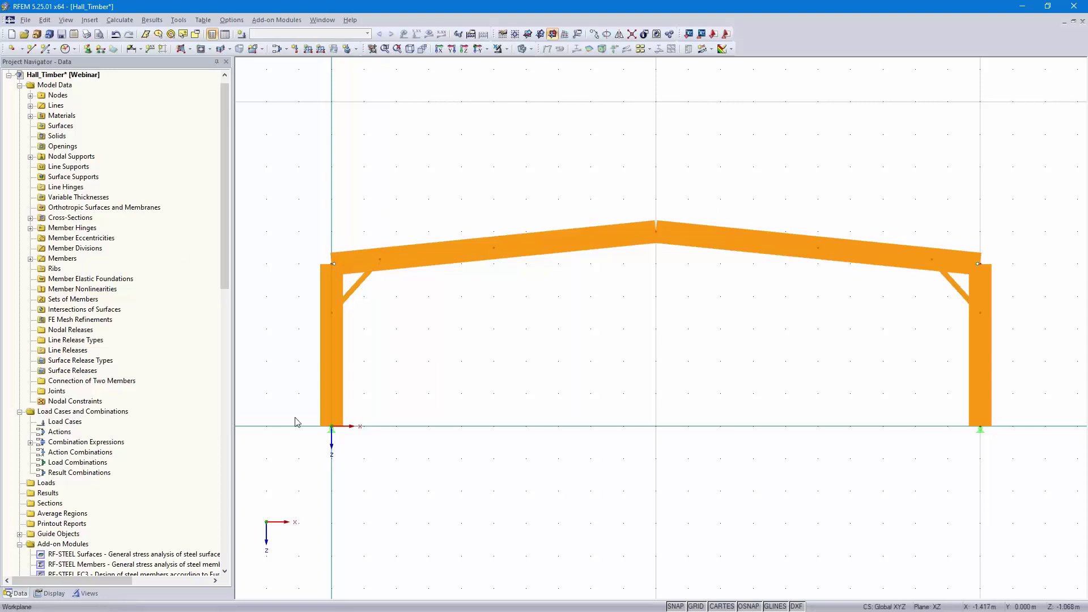
{"action": "left_click", "coordinate": [331, 402]}
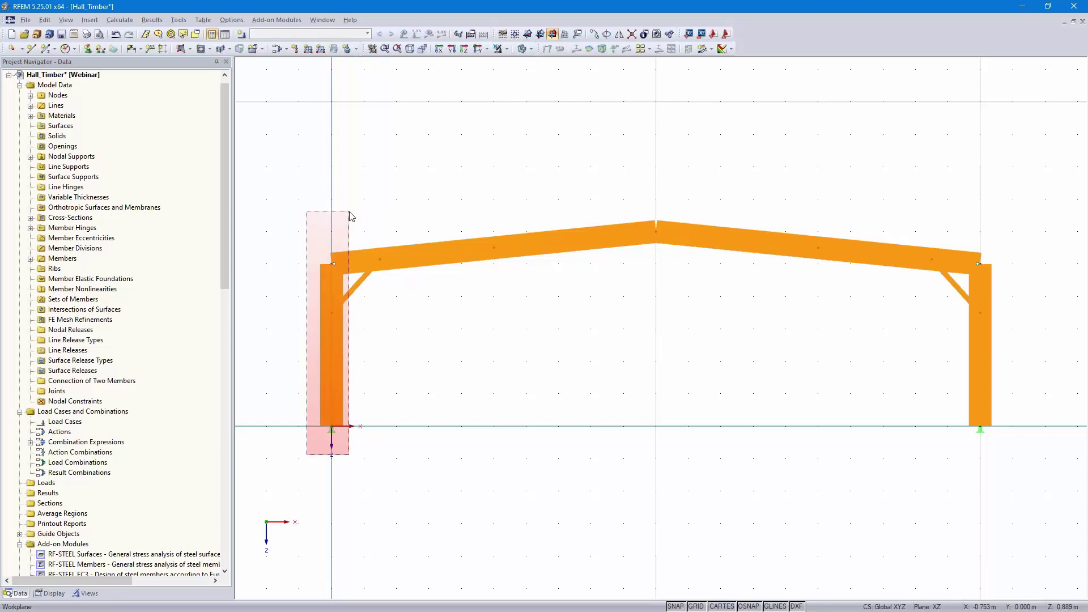
{"action": "left_click_drag", "start_coordinate": [958, 463], "coordinate": [1035, 219], "text": "ctrl"}
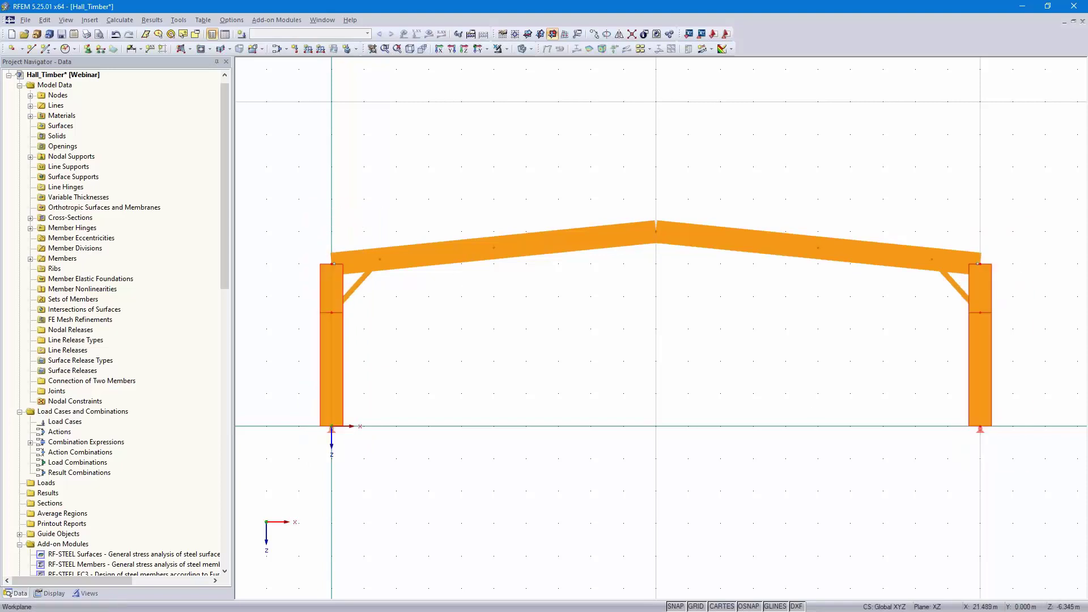
{"action": "right_click", "coordinate": [984, 366]}
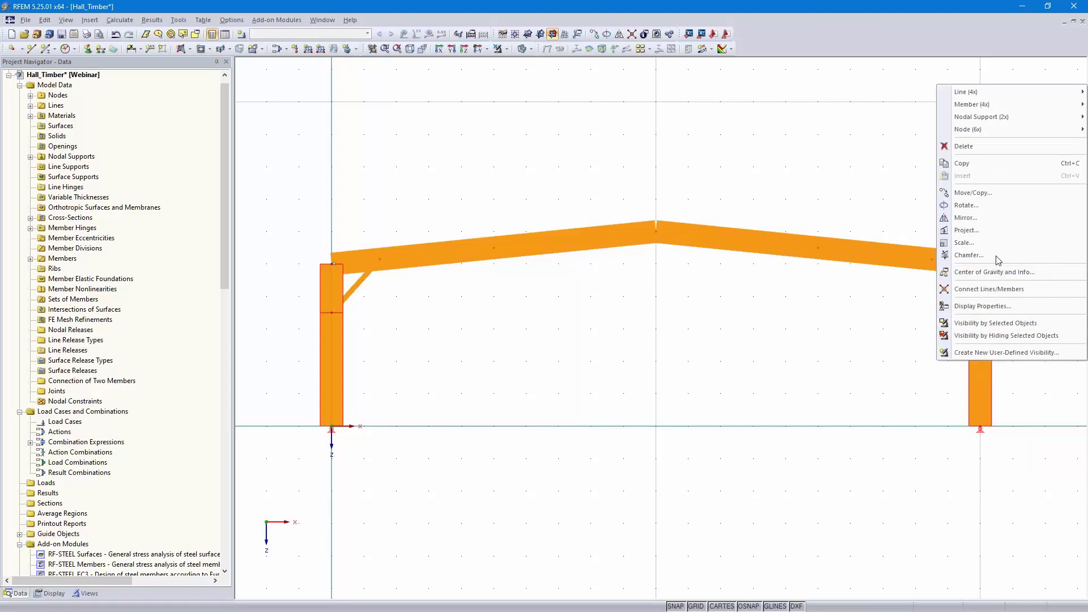
{"action": "mouse_move", "coordinate": [983, 106]}
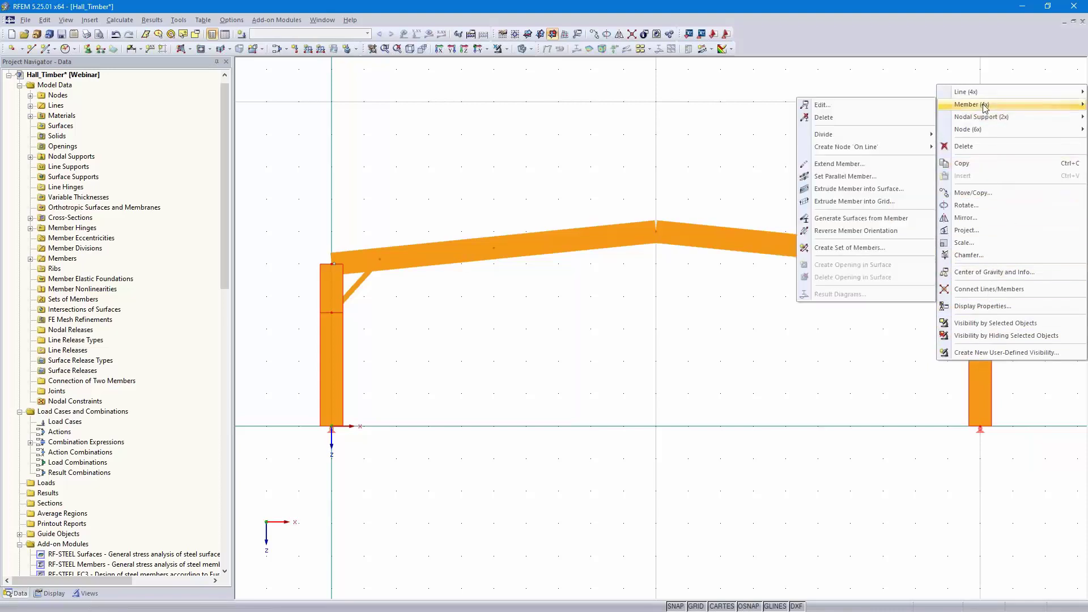
{"action": "left_click", "coordinate": [844, 248]}
{"action": "left_click", "coordinate": [628, 390]}
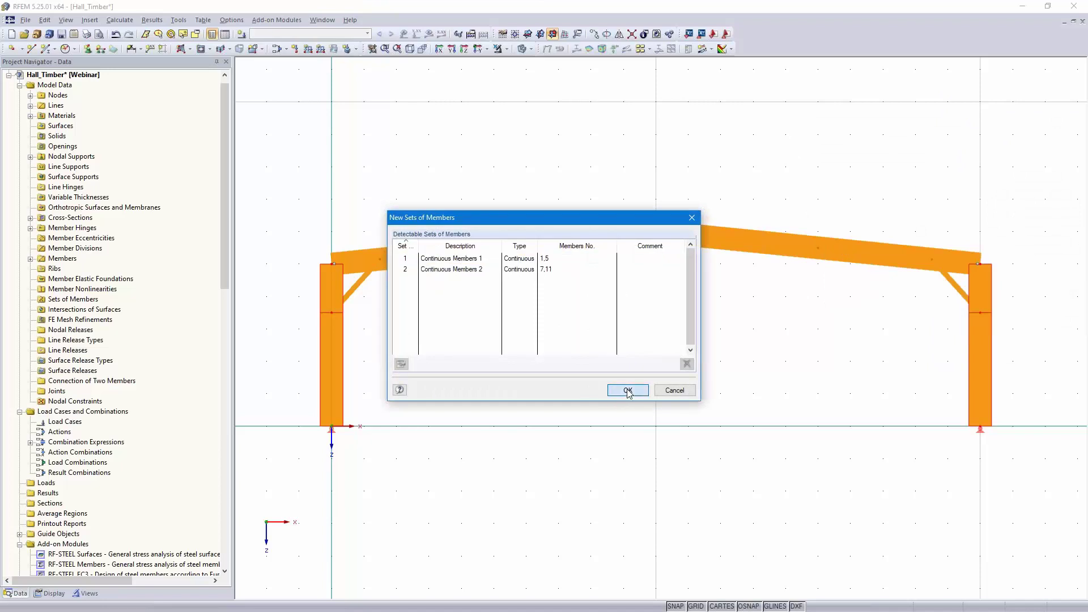
- Display the model as wireframe and reverse the orientation of the mirrored column's lower member
{"action": "left_click", "coordinate": [530, 49]}
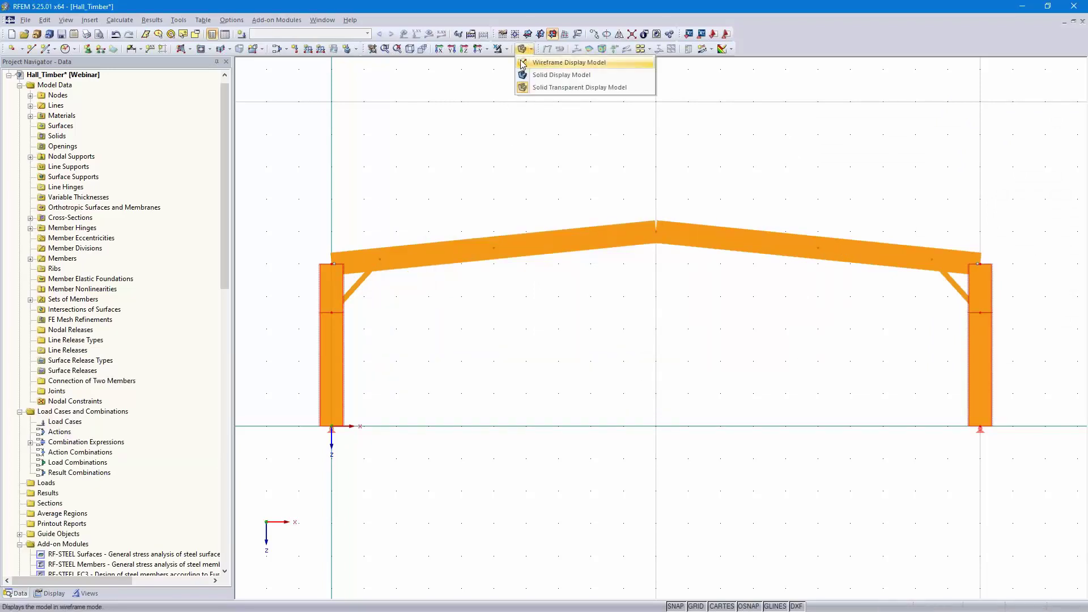
{"action": "left_click", "coordinate": [522, 63]}
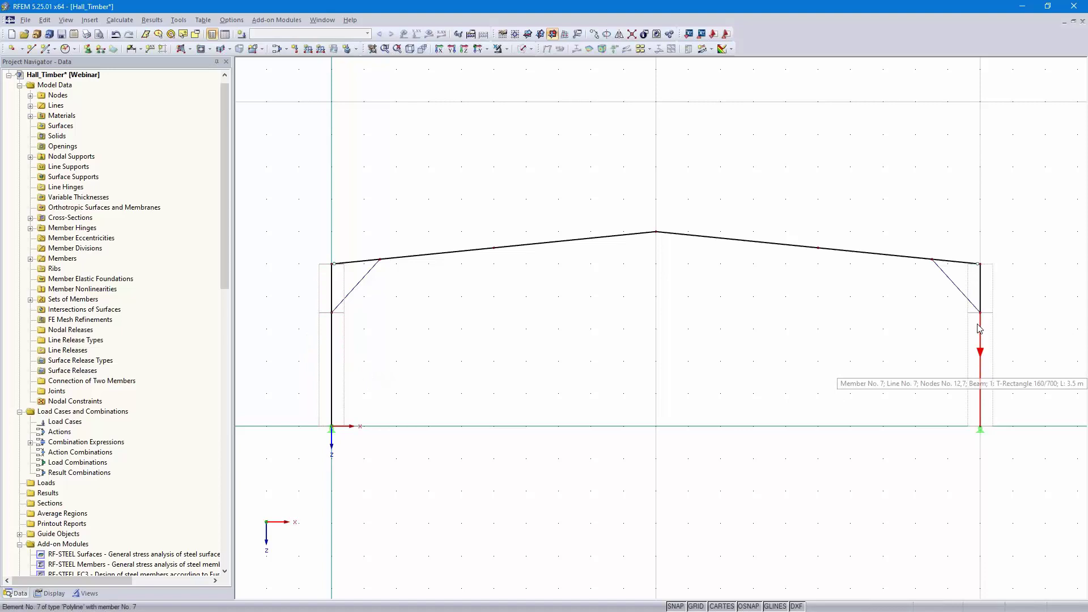
{"action": "right_click", "coordinate": [982, 357]}
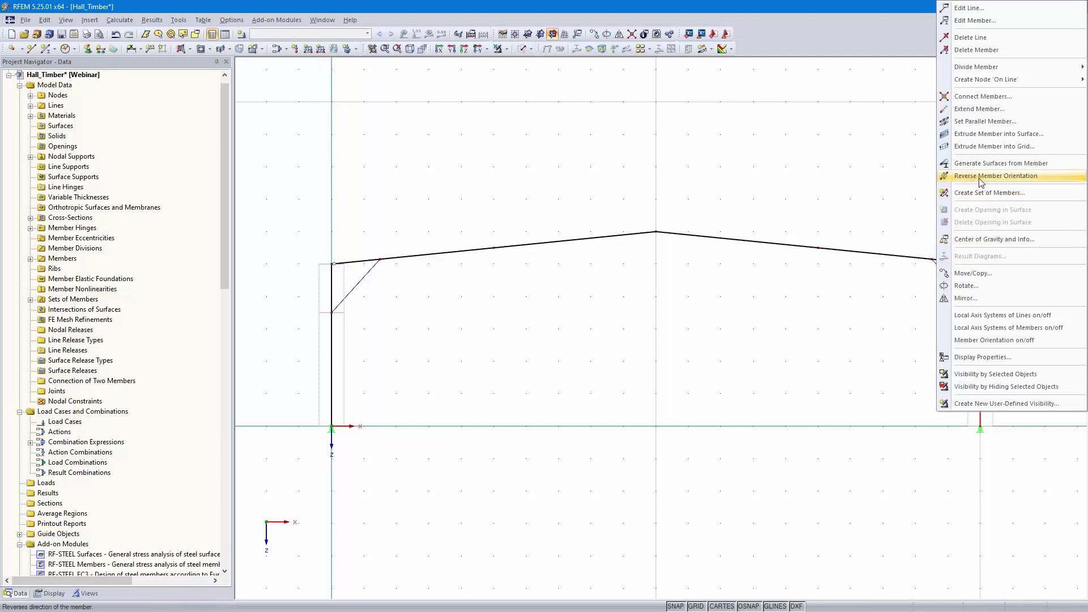
{"action": "left_click", "coordinate": [998, 179]}
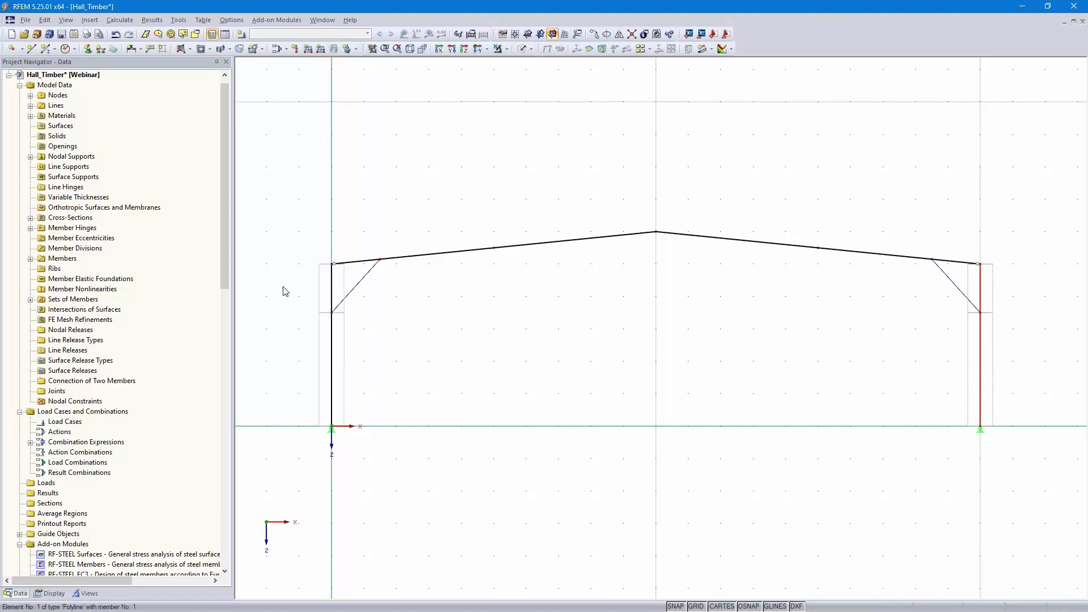
- Select all six rafter members of both roof slopes and create one continuous set of members from them
{"action": "left_click_drag", "start_coordinate": [265, 273], "coordinate": [1029, 213]}
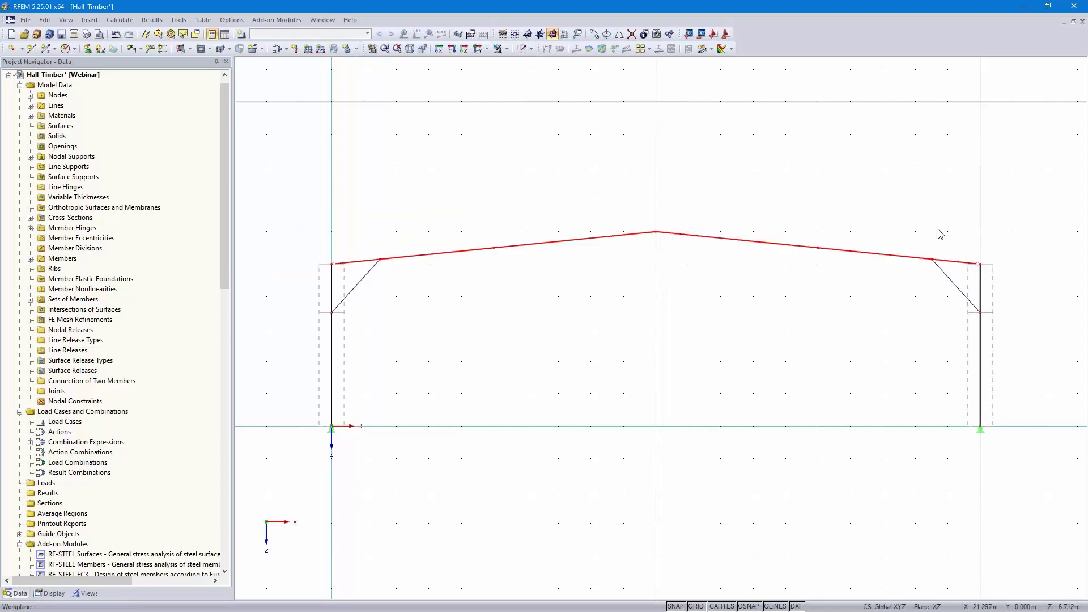
{"action": "right_click", "coordinate": [769, 250]}
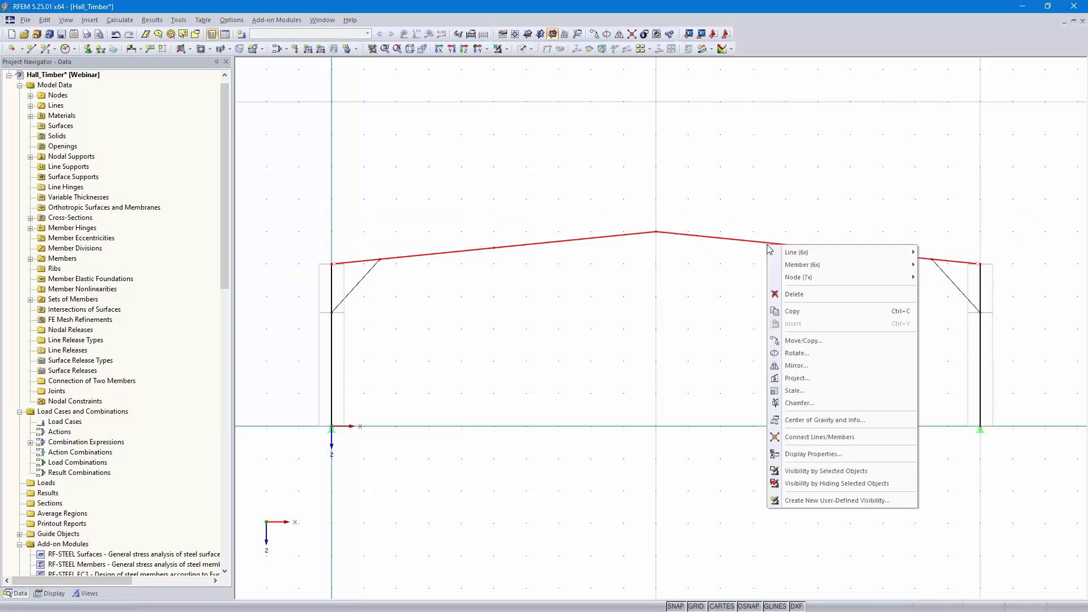
{"action": "mouse_move", "coordinate": [819, 266]}
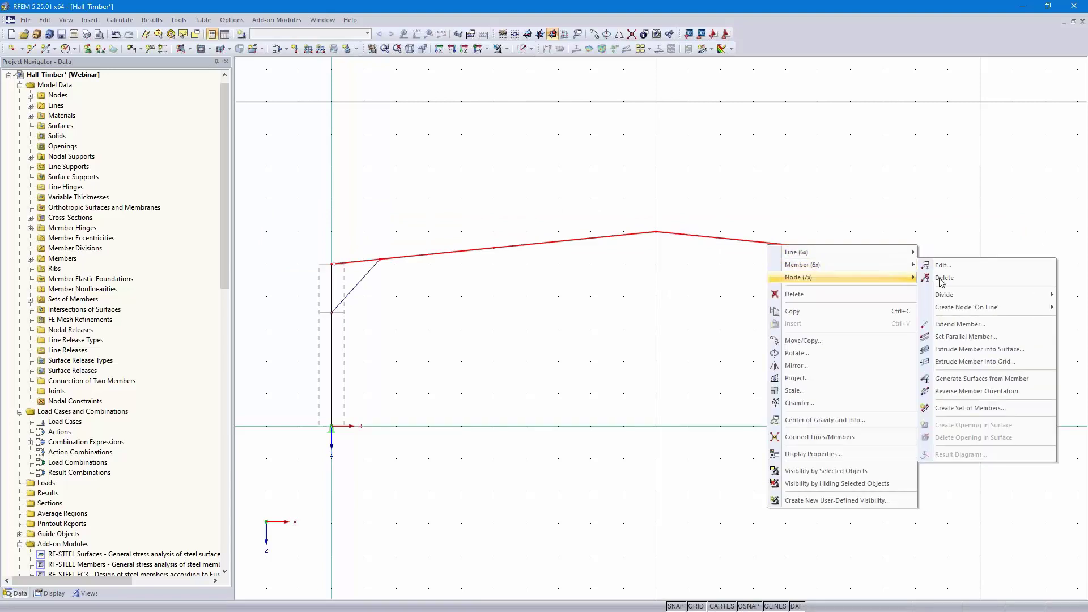
{"action": "left_click", "coordinate": [986, 409]}
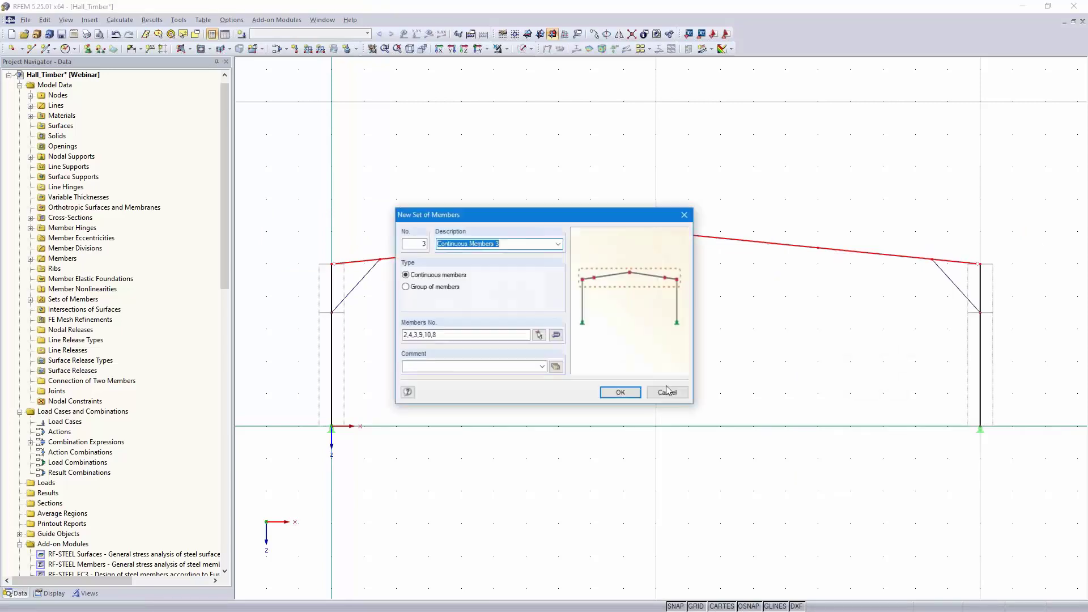
{"action": "left_click", "coordinate": [624, 393]}
{"action": "left_click", "coordinate": [605, 326]}
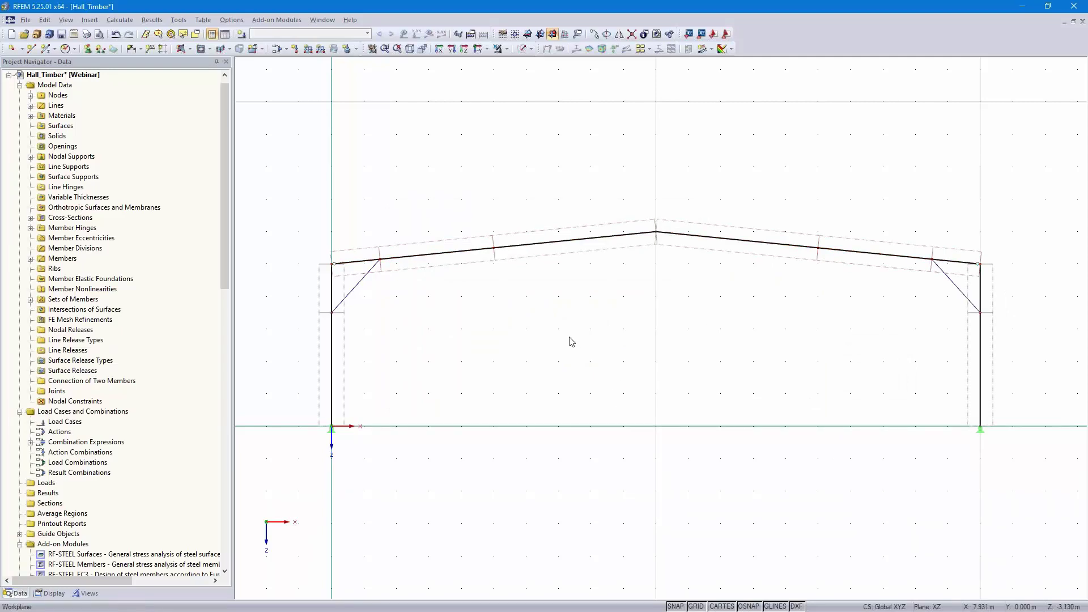
- Select the complete frame and create one copy of it displaced 4.5 m in the Y direction
{"action": "scroll", "coordinate": [523, 429], "scroll_direction": "down", "scroll_amount": 2}
{"action": "middle_click_drag", "start_coordinate": [522, 429], "coordinate": [355, 539], "text": "ctrl"}
{"action": "left_click_drag", "start_coordinate": [349, 546], "coordinate": [1025, 189]}
{"action": "left_click", "coordinate": [595, 36]}
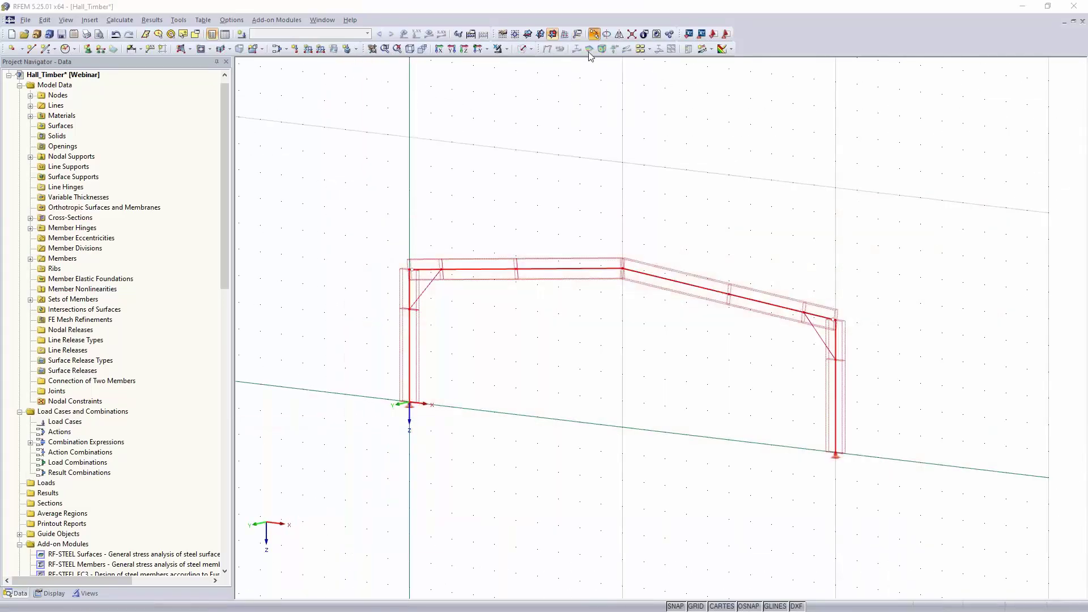
{"action": "double_click", "coordinate": [396, 331]}
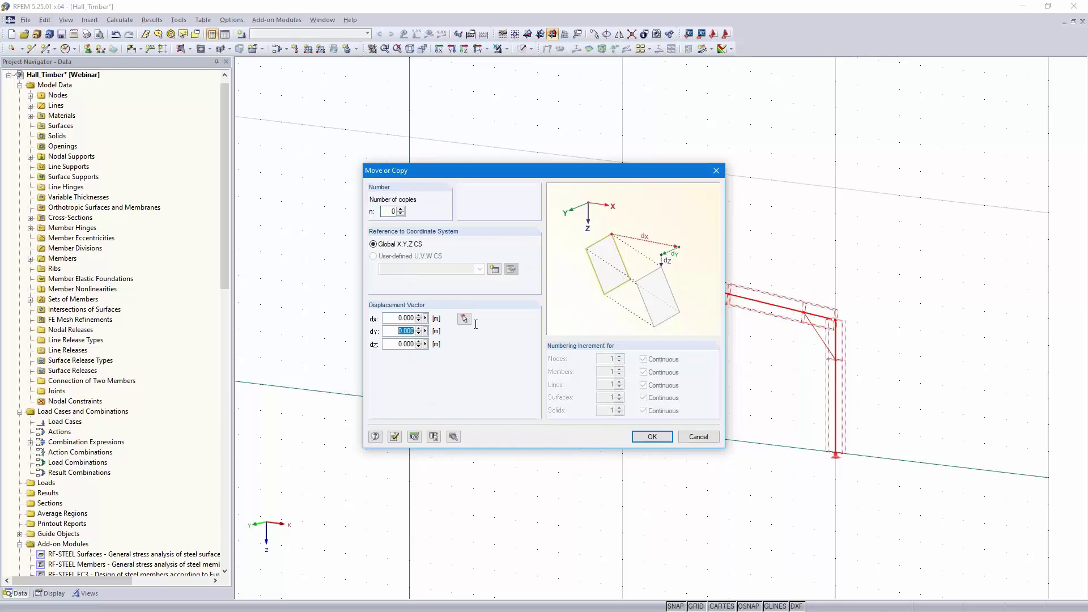
{"action": "type", "text": "4.5"}
{"action": "left_click", "coordinate": [400, 209]}
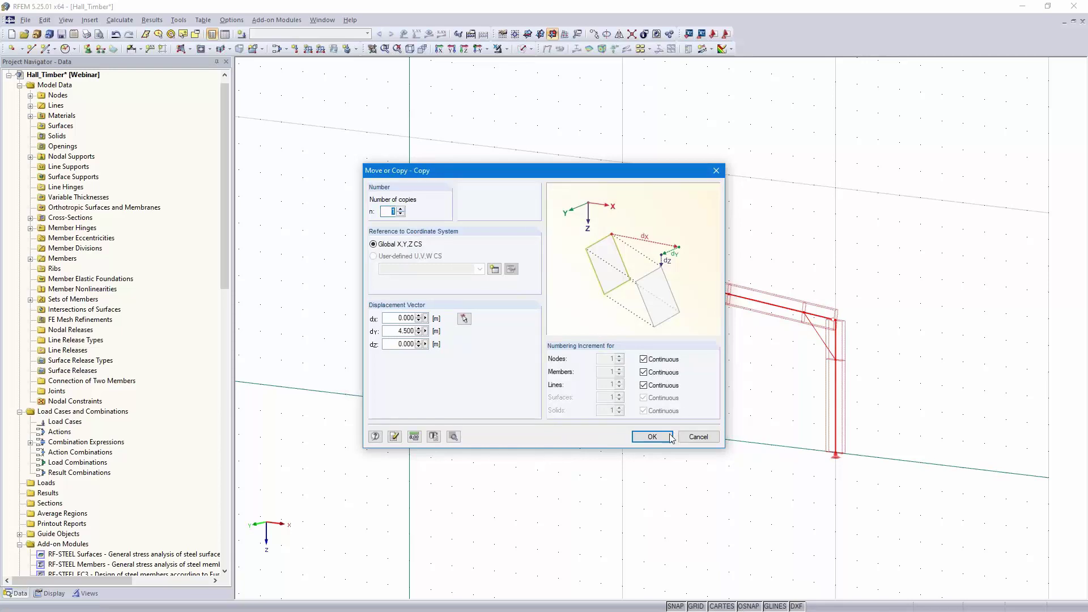
{"action": "left_click", "coordinate": [652, 436]}
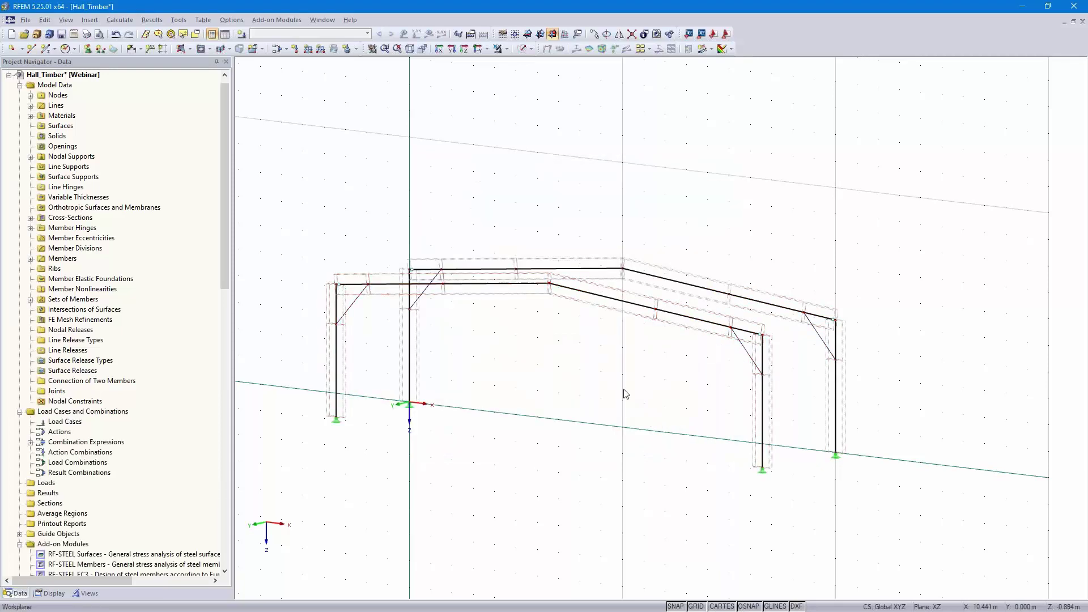
{"action": "middle_click_drag", "start_coordinate": [592, 364], "coordinate": [647, 437], "text": "ctrl"}
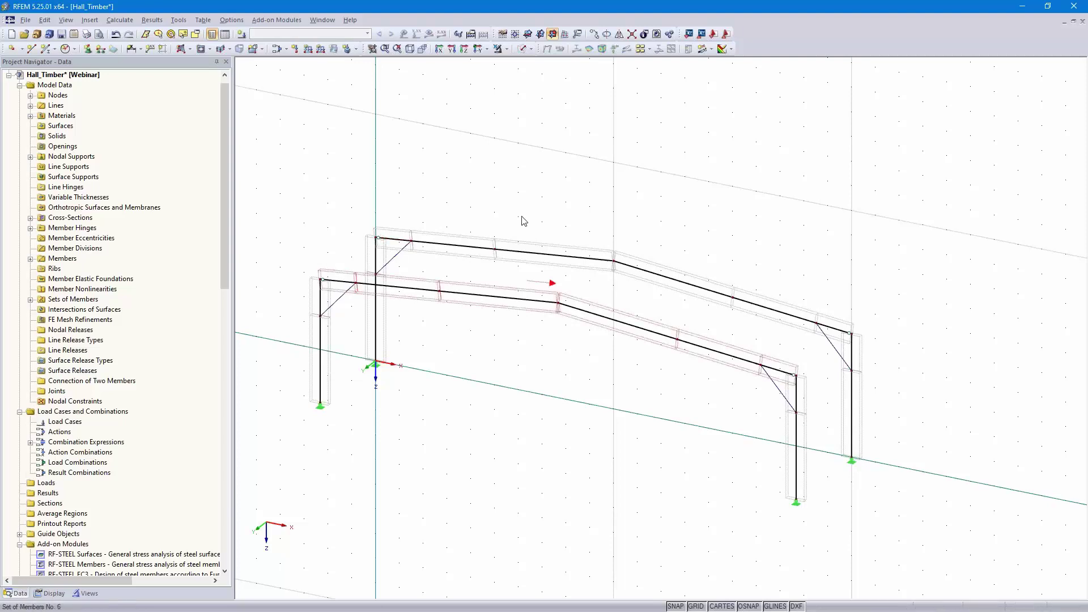
{"action": "scroll", "coordinate": [652, 198], "scroll_direction": "up", "scroll_amount": 2}
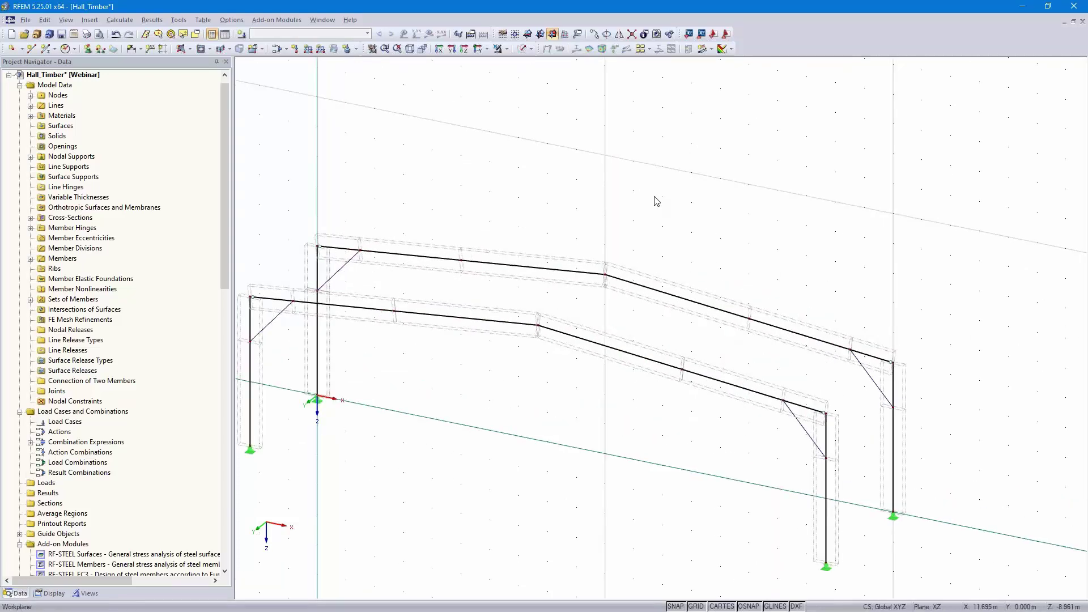
{"action": "middle_click_drag", "start_coordinate": [653, 199], "coordinate": [745, 127]}
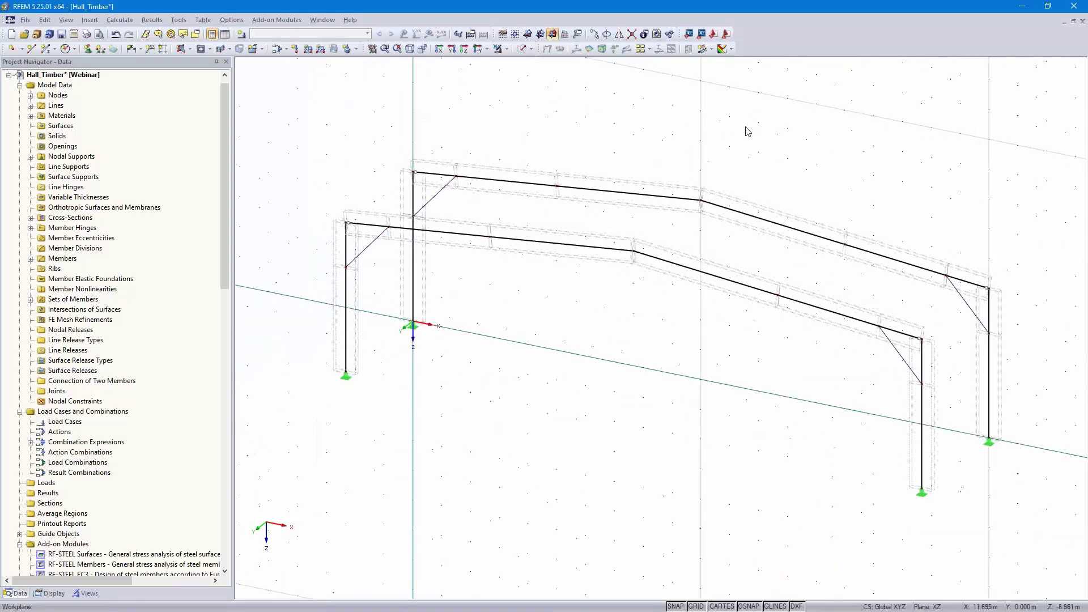
- Start a new truss member with a 140/140 mm rectangular timber cross-section in Poplar and Softwood Timber C24
{"action": "left_click", "coordinate": [44, 50]}
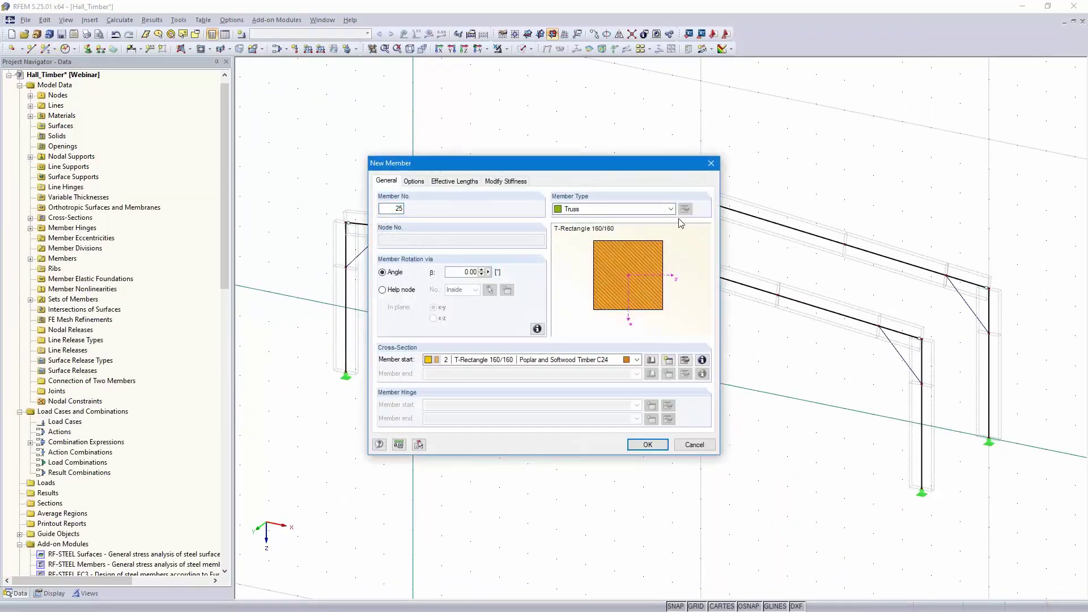
{"action": "left_click", "coordinate": [650, 360]}
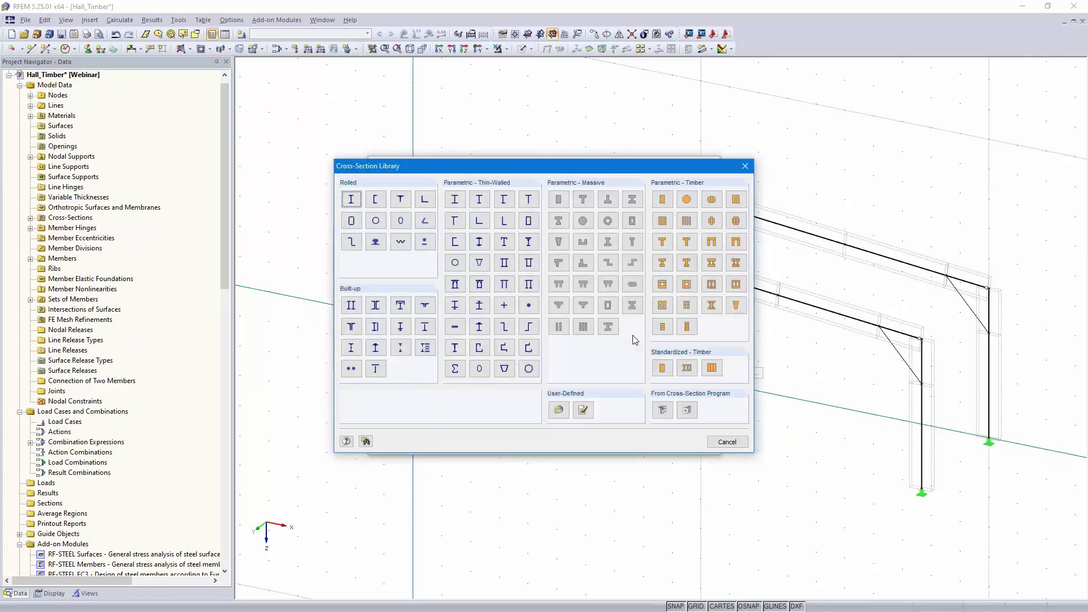
{"action": "left_click", "coordinate": [661, 200]}
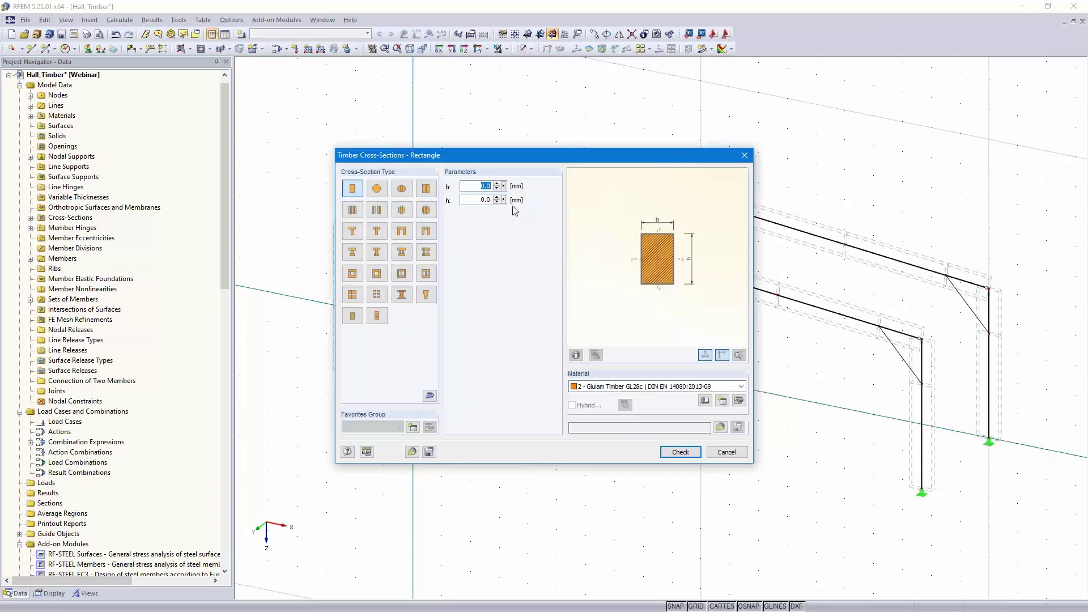
{"action": "type", "text": "140"}
{"action": "left_click", "coordinate": [479, 200]}
{"action": "type", "text": "14"}
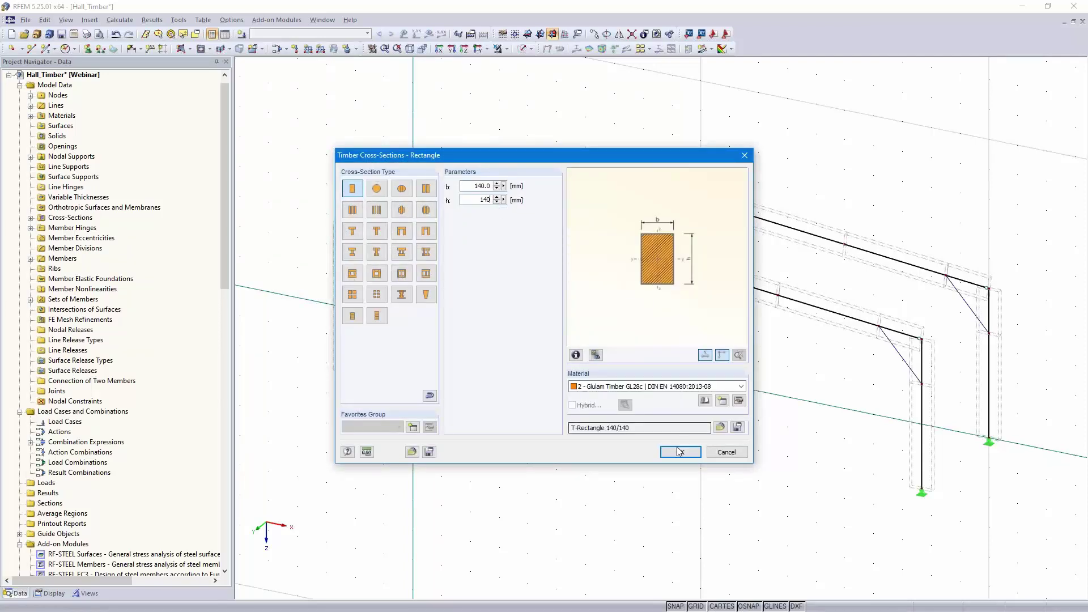
{"action": "left_click", "coordinate": [742, 388]}
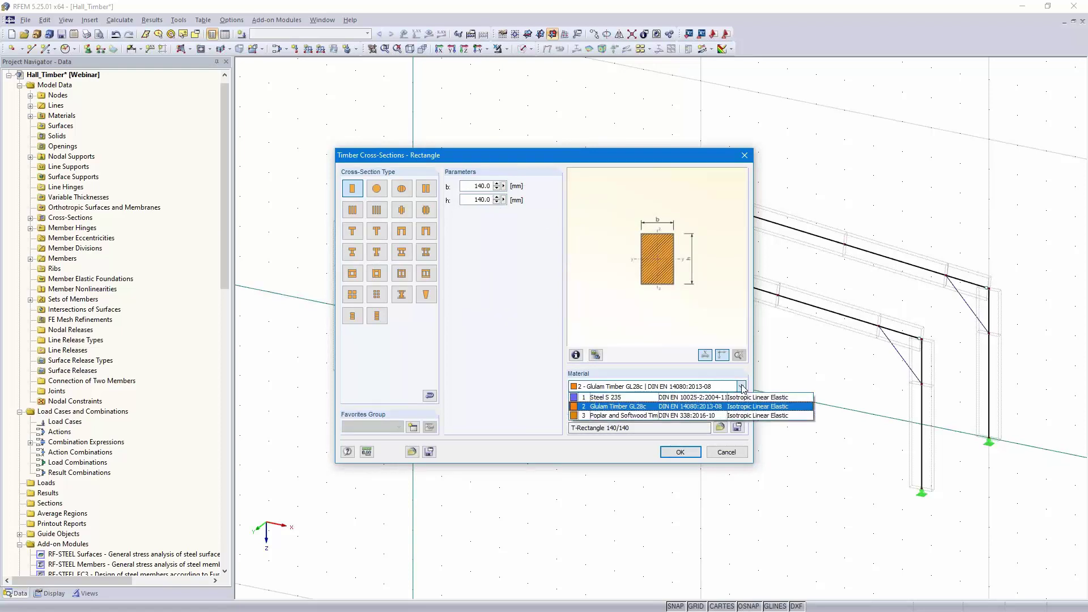
{"action": "left_click", "coordinate": [661, 416]}
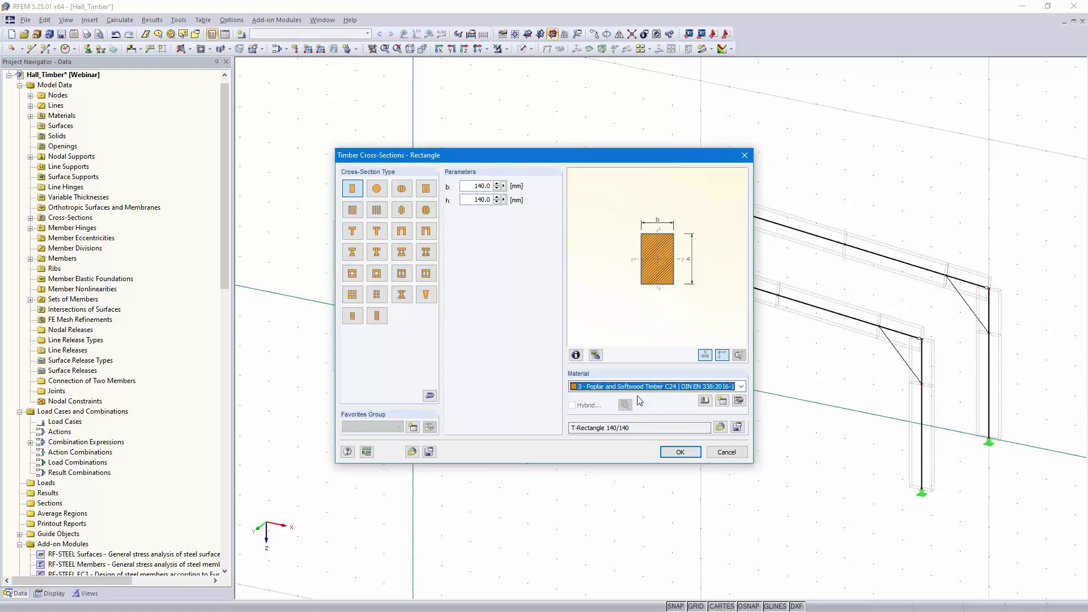
{"action": "left_click", "coordinate": [680, 453]}
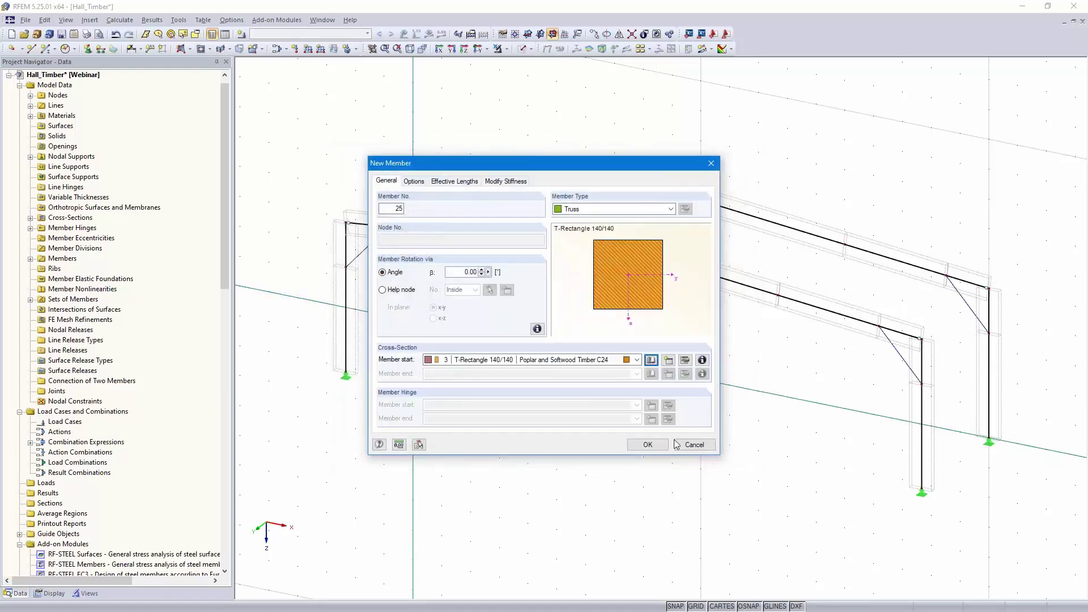
{"action": "left_click", "coordinate": [648, 445]}
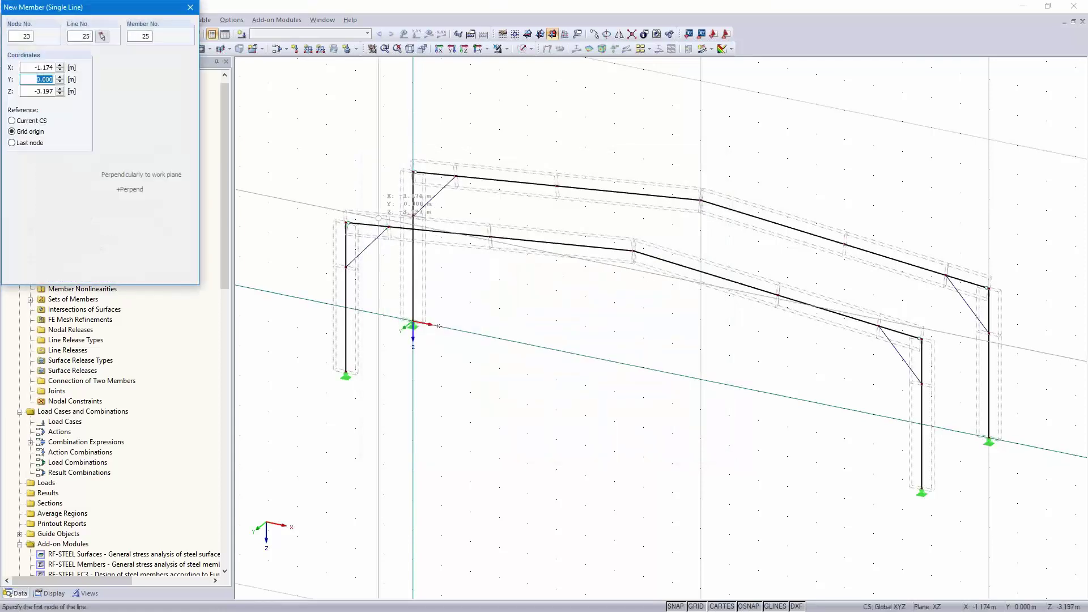
- Place five purlins between the two frames, connecting their nodes at both eaves, both mid-rafter points and the ridge
{"action": "left_click", "coordinate": [347, 222]}
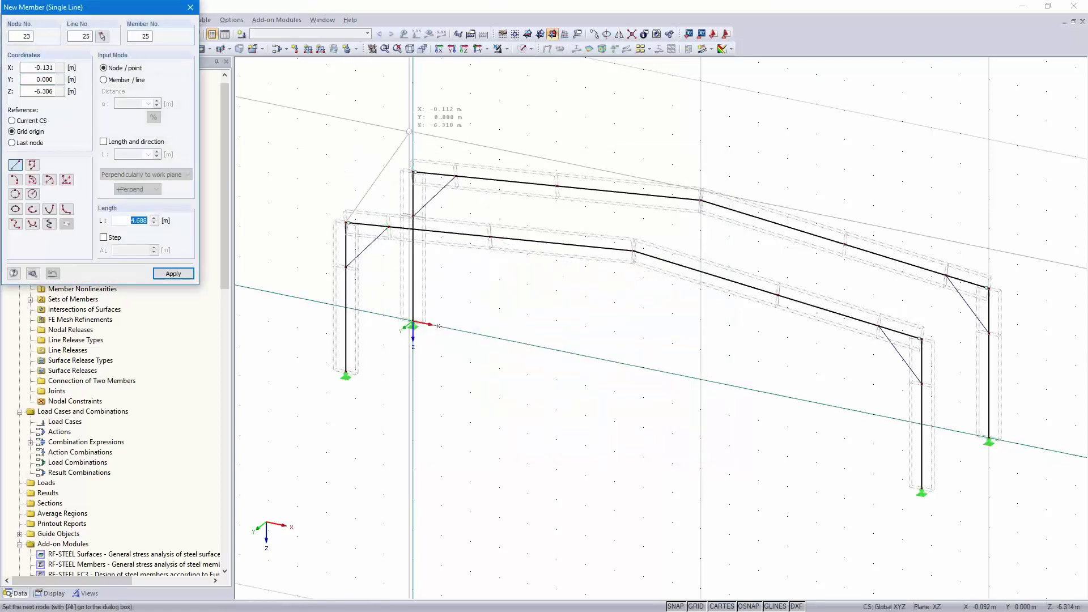
{"action": "left_click", "coordinate": [414, 172]}
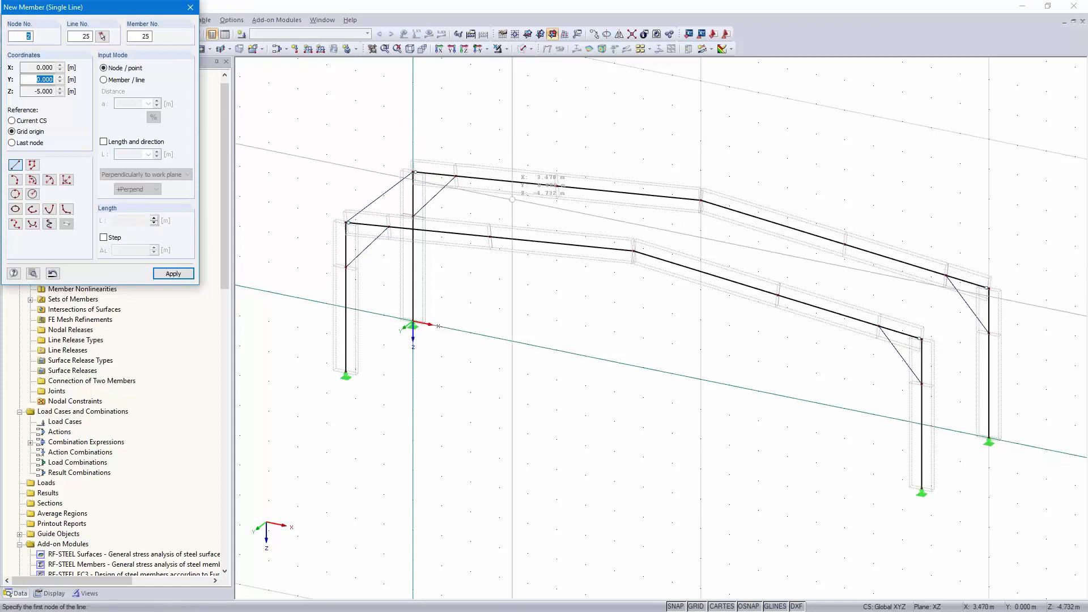
{"action": "left_click", "coordinate": [490, 236]}
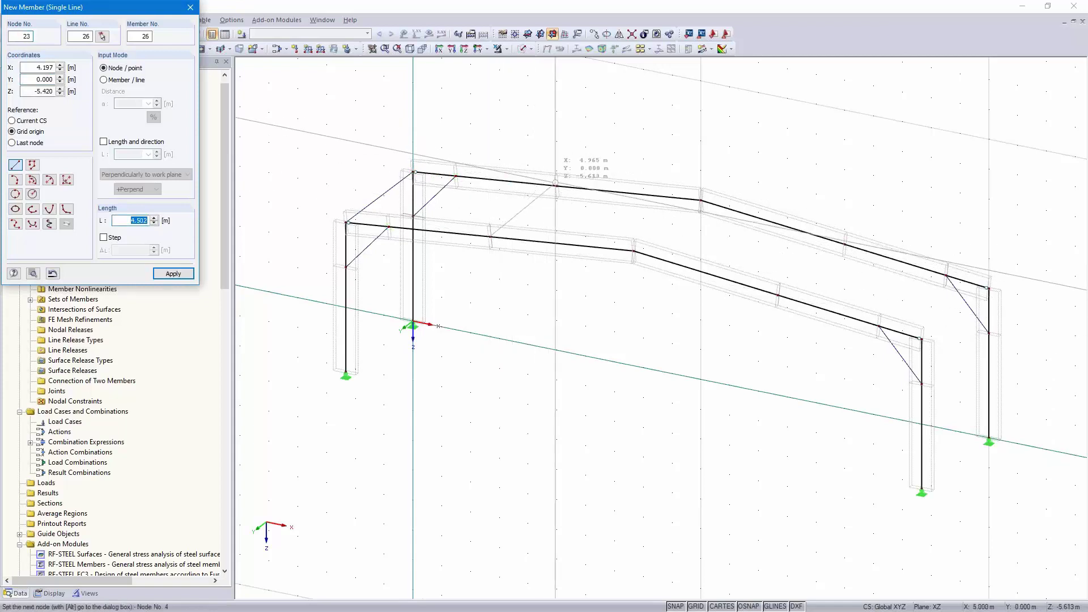
{"action": "left_click", "coordinate": [556, 183]}
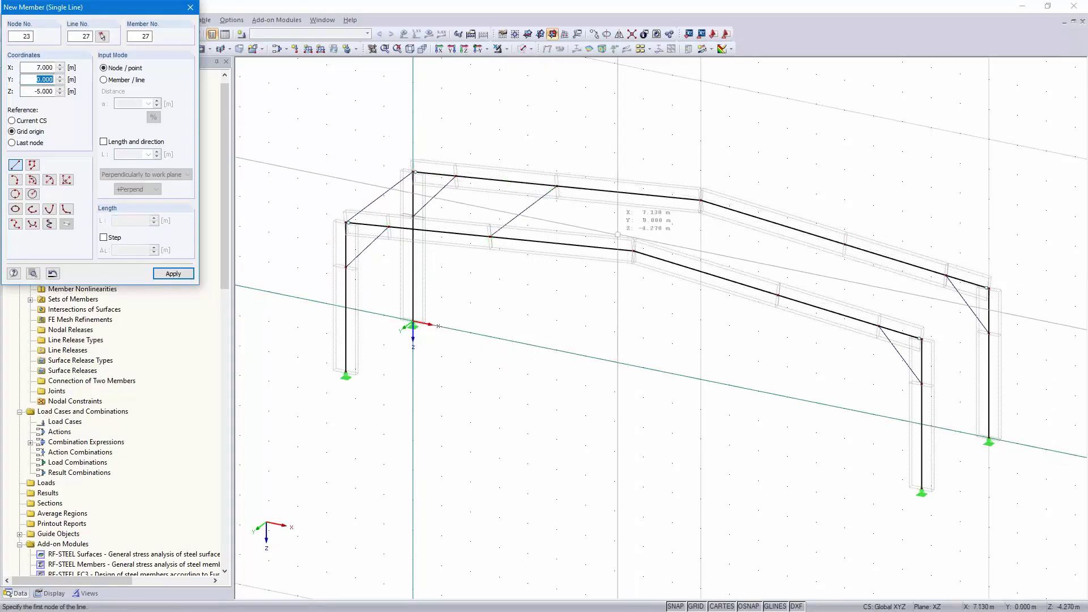
{"action": "left_click", "coordinate": [634, 250]}
{"action": "left_click", "coordinate": [701, 200]}
{"action": "left_click", "coordinate": [777, 295]}
{"action": "left_click", "coordinate": [844, 244]}
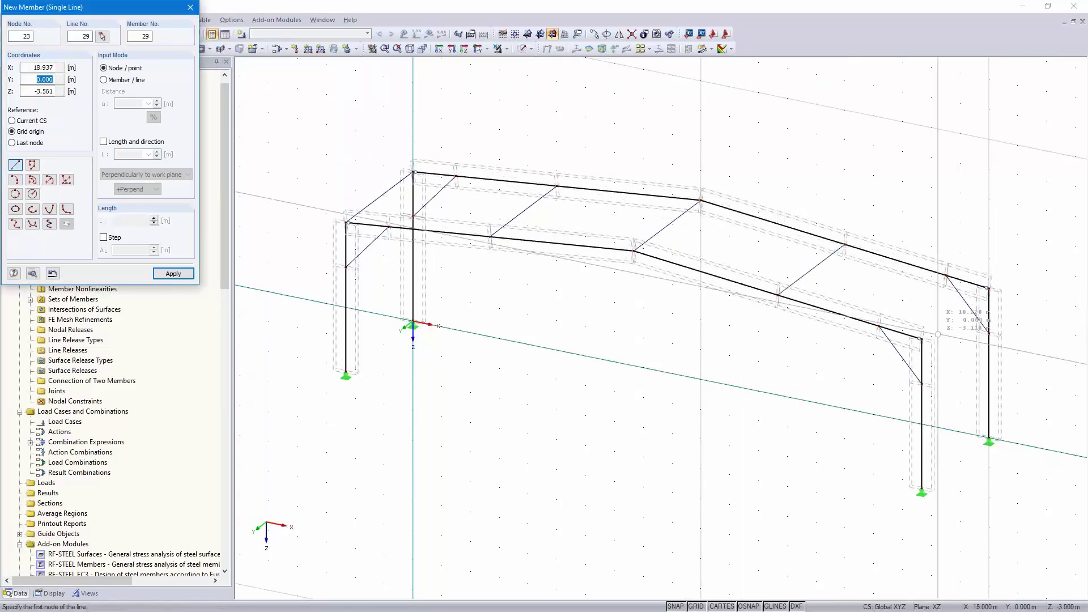
{"action": "left_click", "coordinate": [989, 289]}
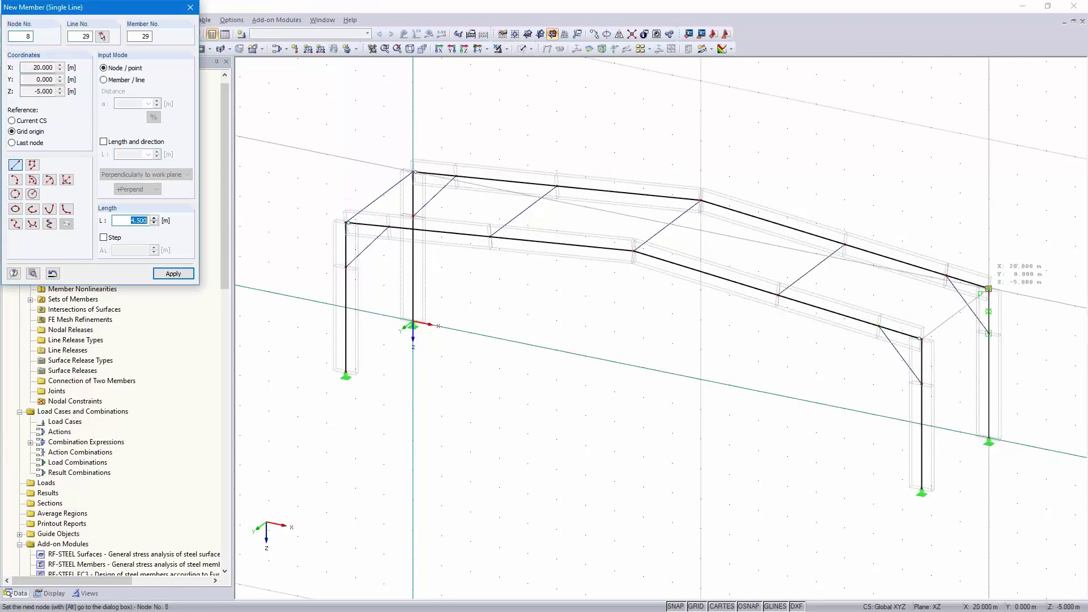
{"action": "left_click", "coordinate": [901, 358]}
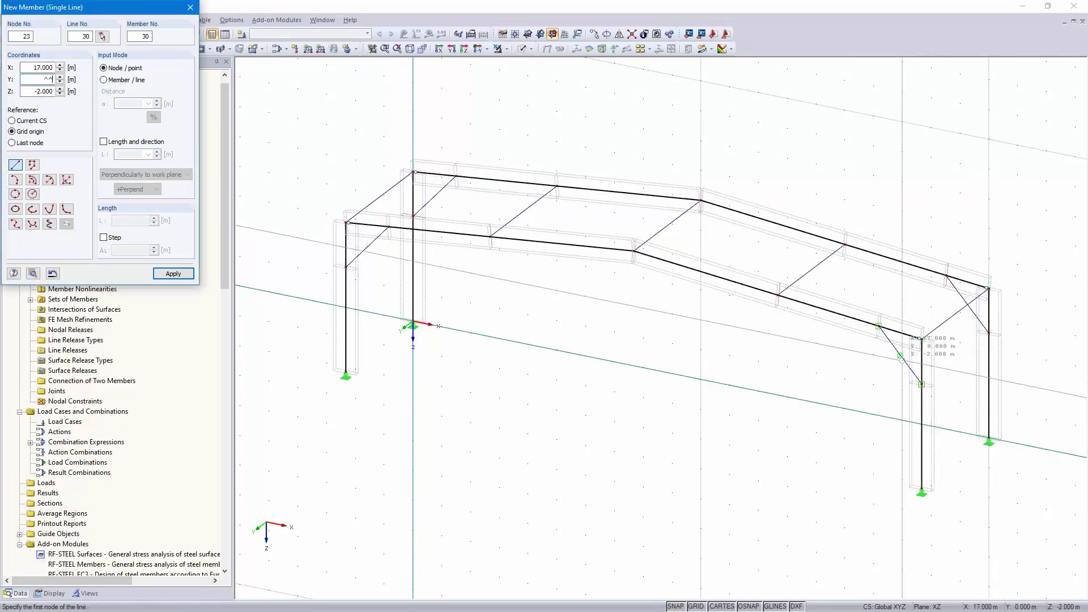
{"action": "key", "text": "Escape"}
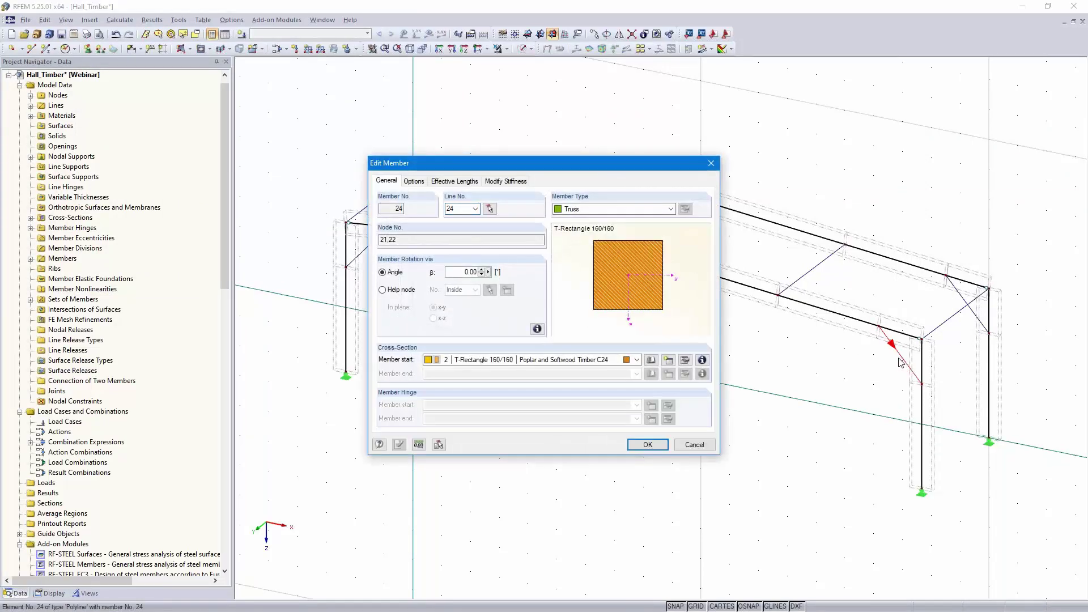
{"action": "left_click", "coordinate": [697, 445]}
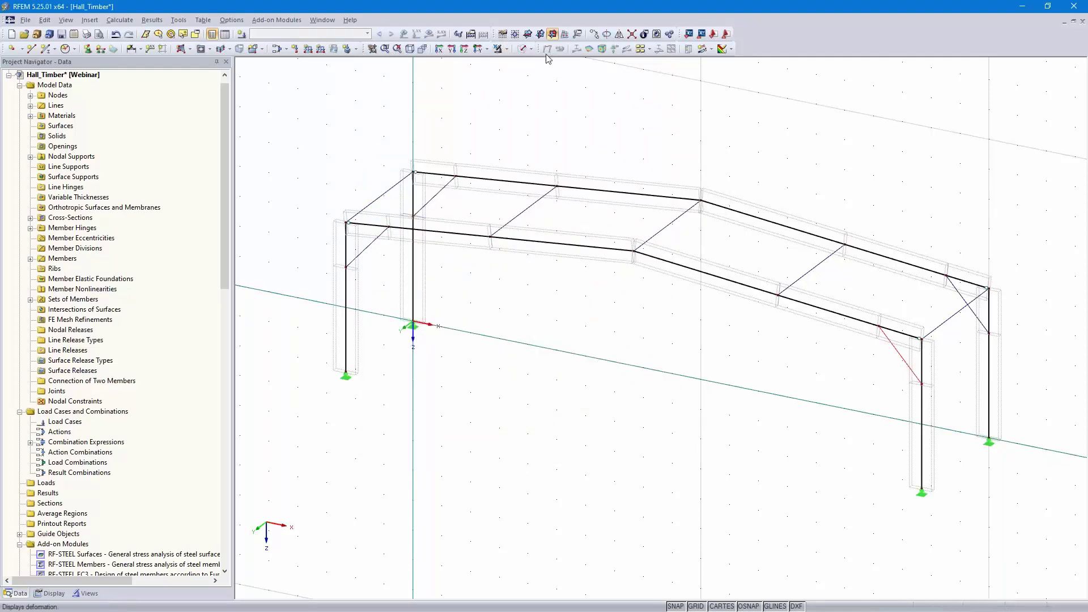
- Display the model as solid and examine how the mid-slope purlin is oriented relative to the inclined rafters
{"action": "left_click", "coordinate": [527, 48]}
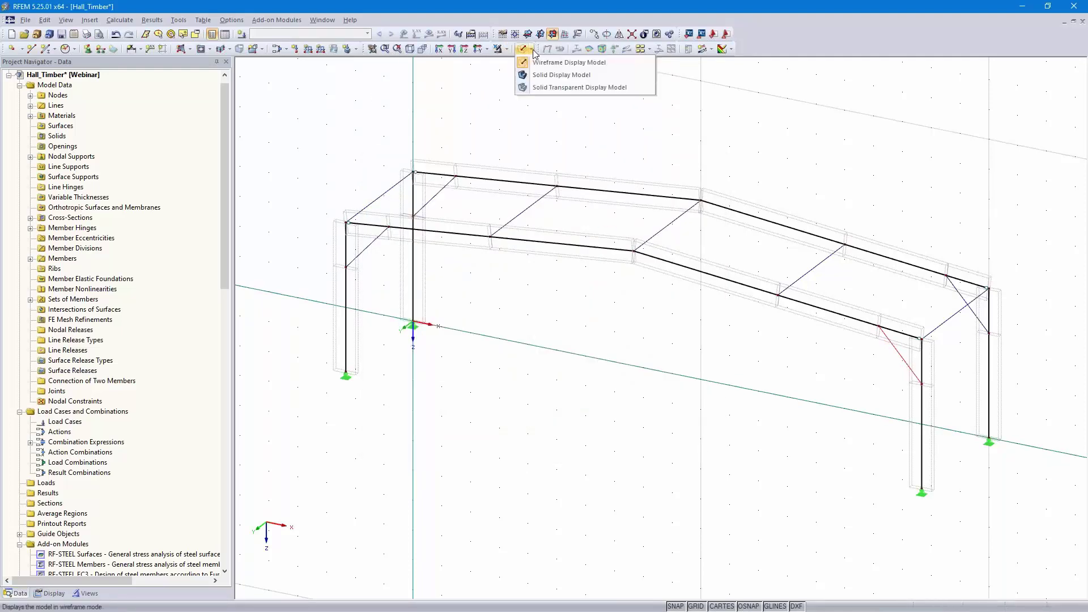
{"action": "left_click", "coordinate": [557, 75]}
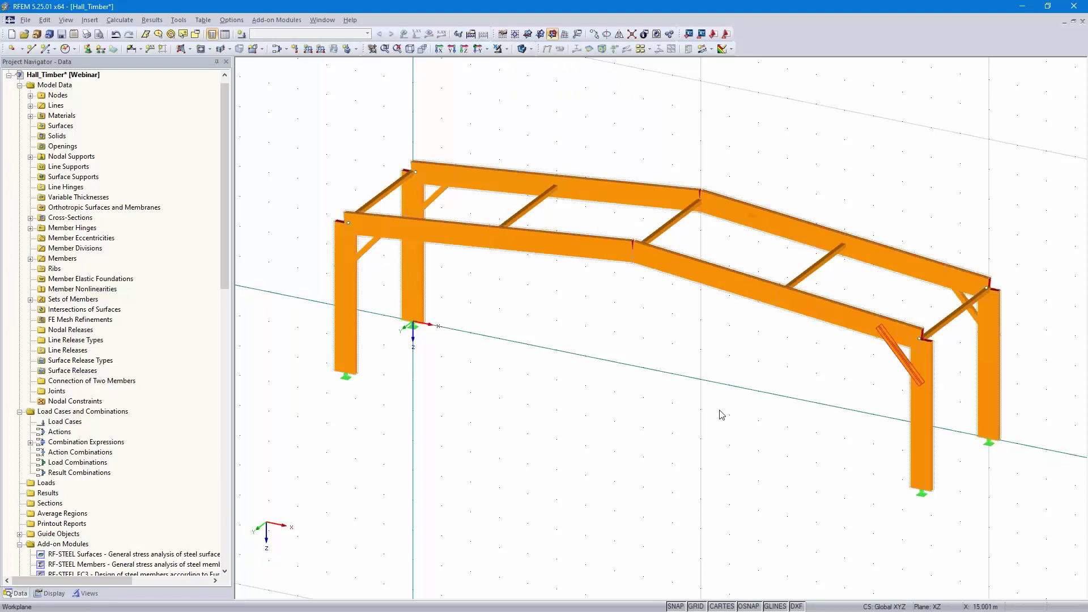
{"action": "scroll", "coordinate": [750, 370], "scroll_direction": "up", "scroll_amount": 5}
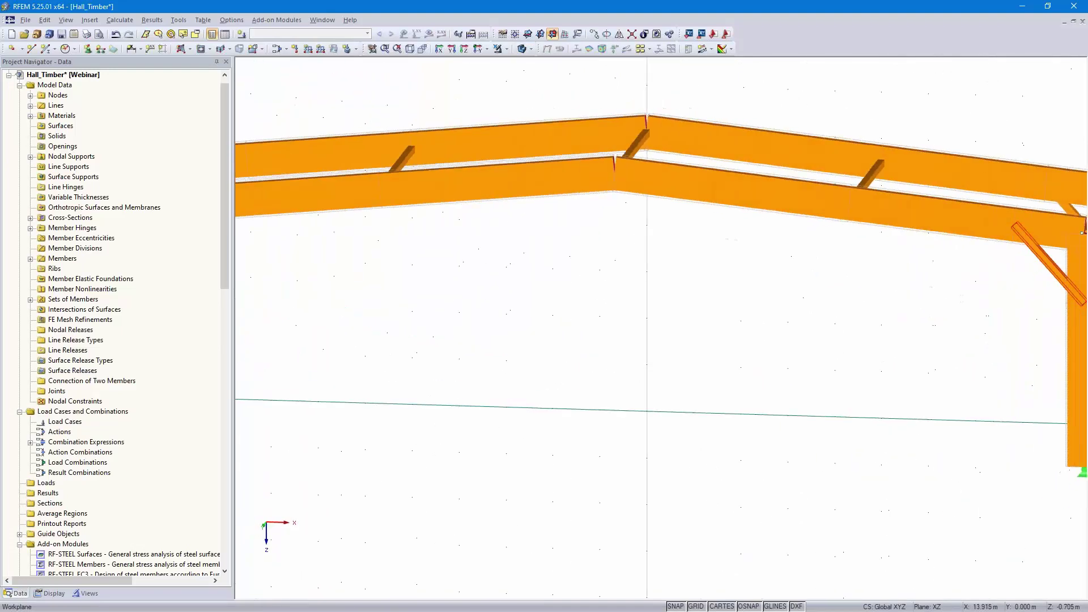
{"action": "scroll", "coordinate": [825, 280], "scroll_direction": "down", "scroll_amount": 3}
{"action": "scroll", "coordinate": [764, 322], "scroll_direction": "up", "scroll_amount": 6}
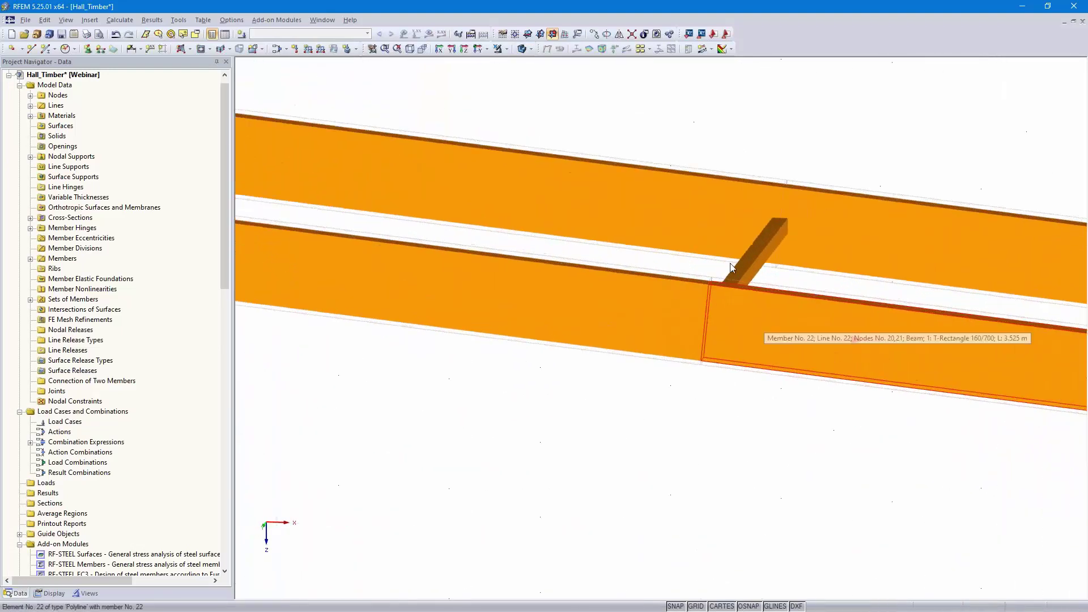
{"action": "mouse_move", "coordinate": [749, 270]}
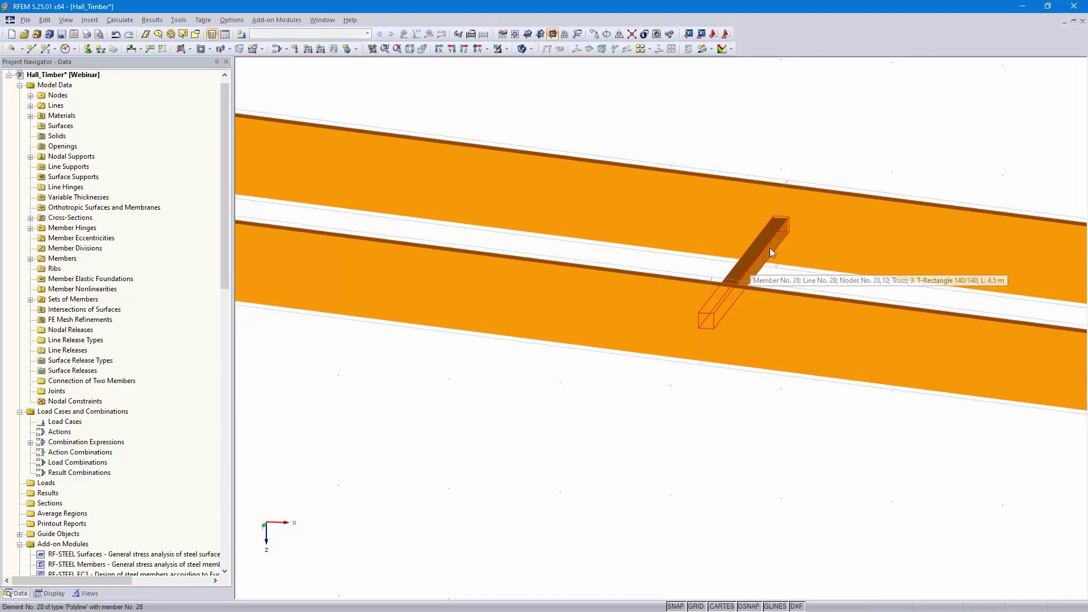
{"action": "scroll", "coordinate": [770, 247], "scroll_direction": "up", "scroll_amount": 5}
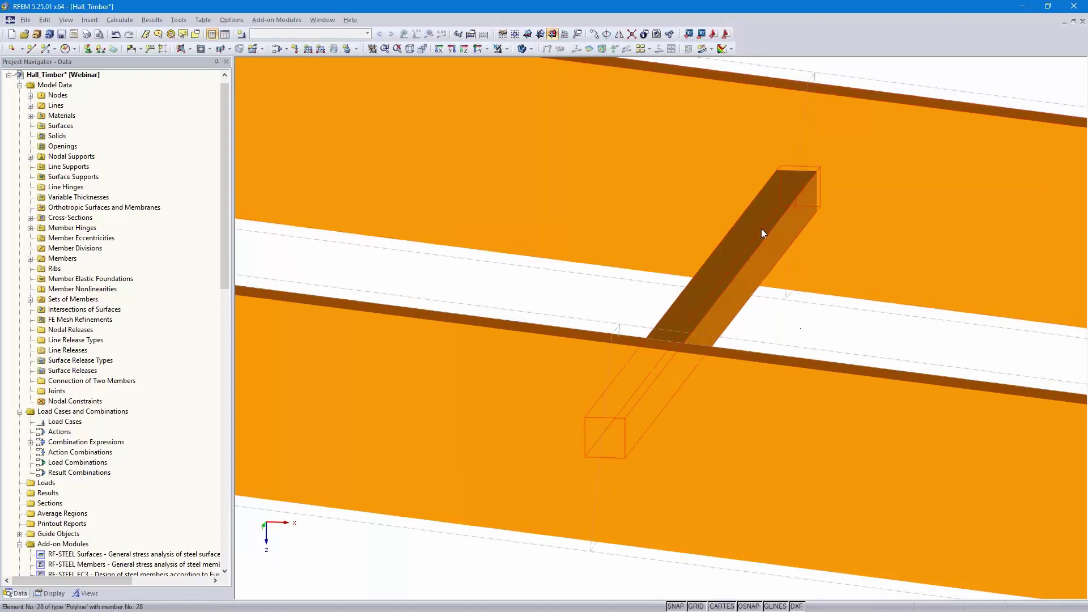
{"action": "scroll", "coordinate": [761, 228], "scroll_direction": "down", "scroll_amount": 2}
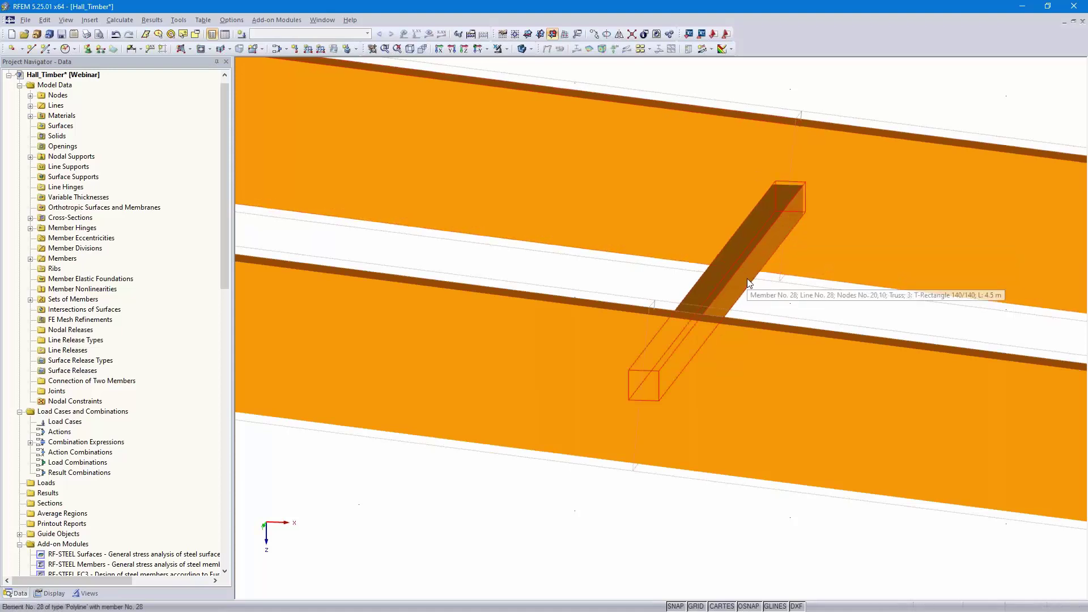
{"action": "scroll", "coordinate": [780, 285], "scroll_direction": "down", "scroll_amount": 3}
{"action": "scroll", "coordinate": [780, 285], "scroll_direction": "down", "scroll_amount": 1}
{"action": "middle_click_drag", "start_coordinate": [826, 331], "coordinate": [596, 370], "text": "ctrl"}
{"action": "scroll", "coordinate": [562, 372], "scroll_direction": "down", "scroll_amount": 3}
{"action": "scroll", "coordinate": [596, 370], "scroll_direction": "down", "scroll_amount": 6}
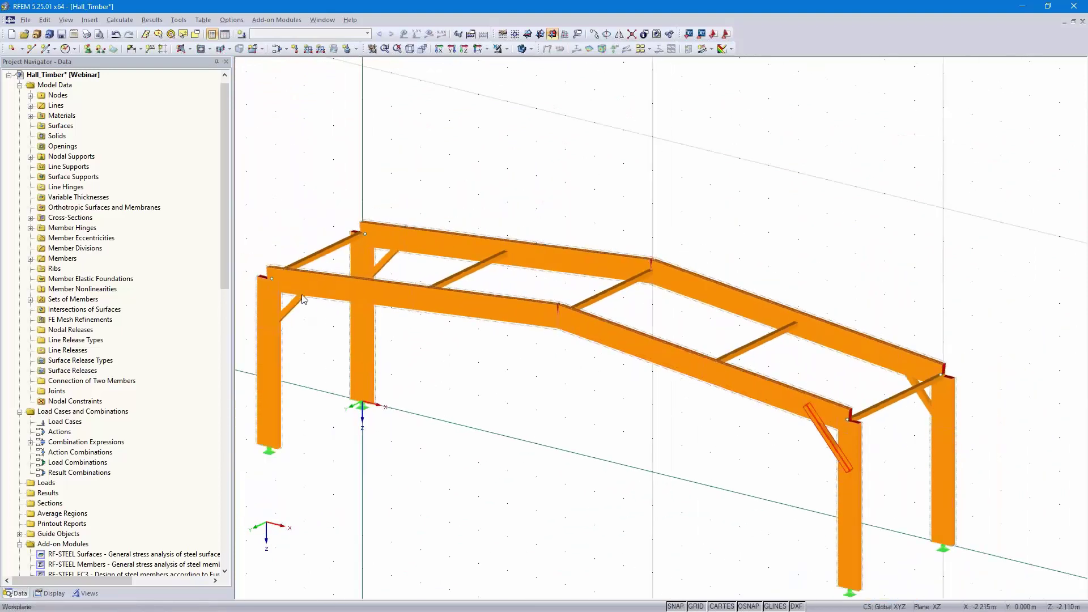
- Align the rotation of the four eaves and mid-slope purlins through a help node, using the ridge node at the coordinate-origin frame in plane x-y
{"action": "left_click", "coordinate": [310, 257]}
{"action": "left_click", "coordinate": [466, 273]}
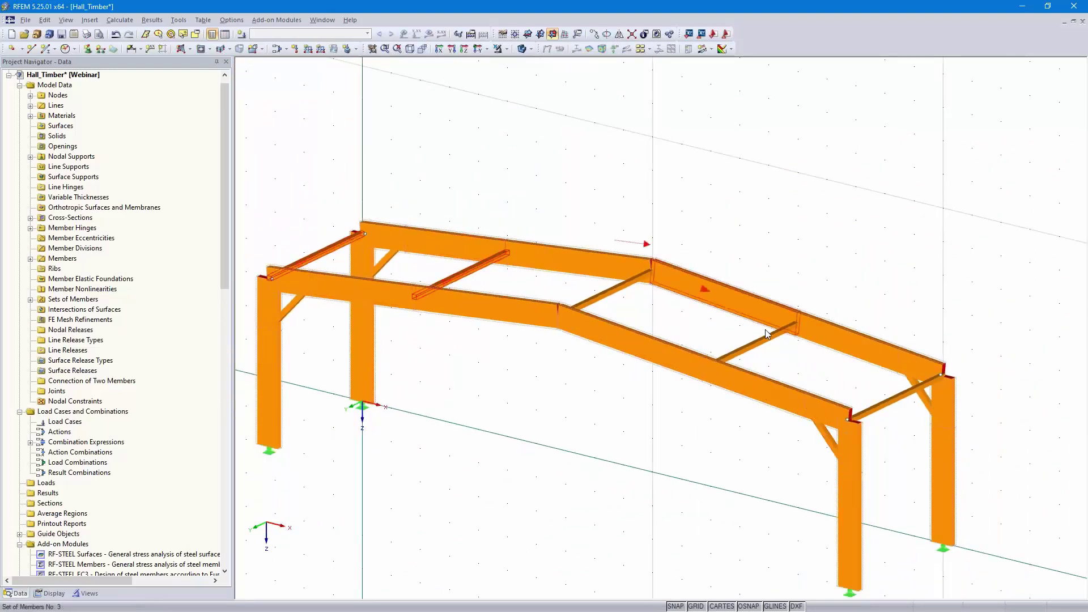
{"action": "left_click", "coordinate": [752, 342]}
{"action": "left_click", "coordinate": [893, 402]}
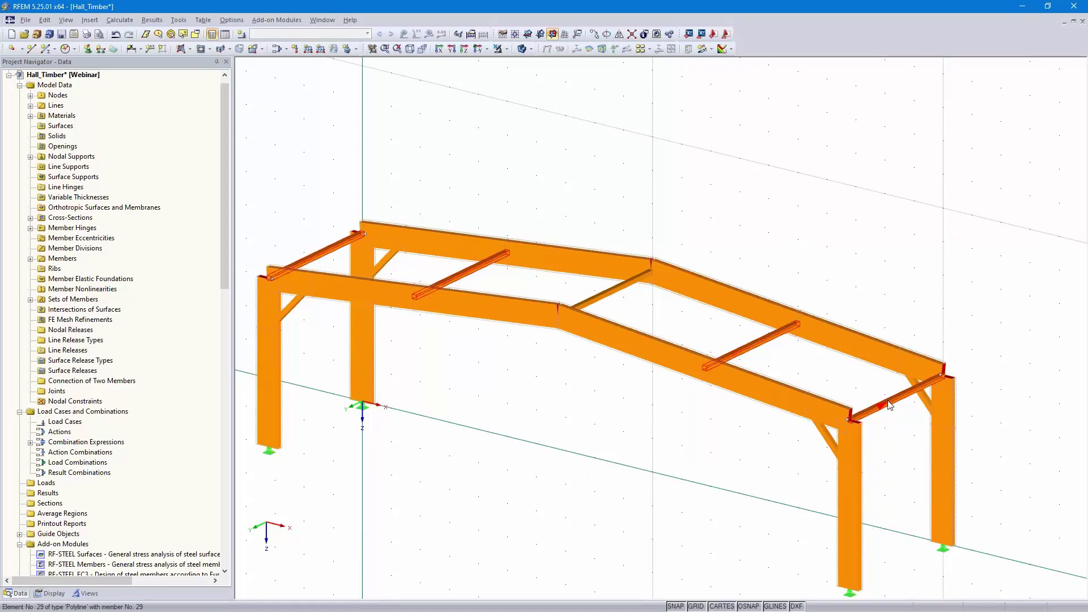
{"action": "double_click", "coordinate": [890, 405]}
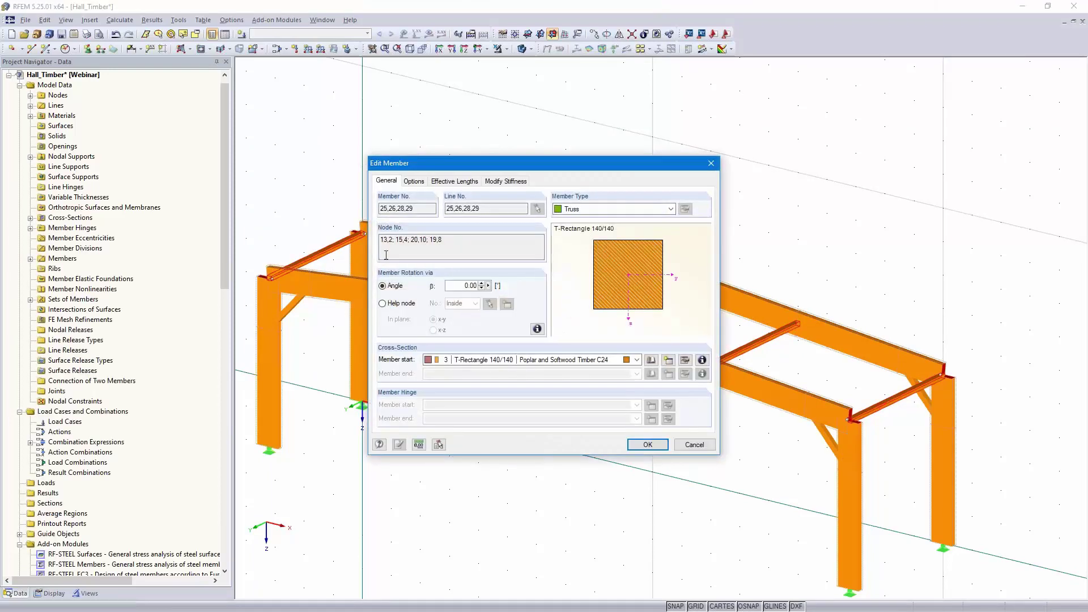
{"action": "left_click", "coordinate": [413, 181]}
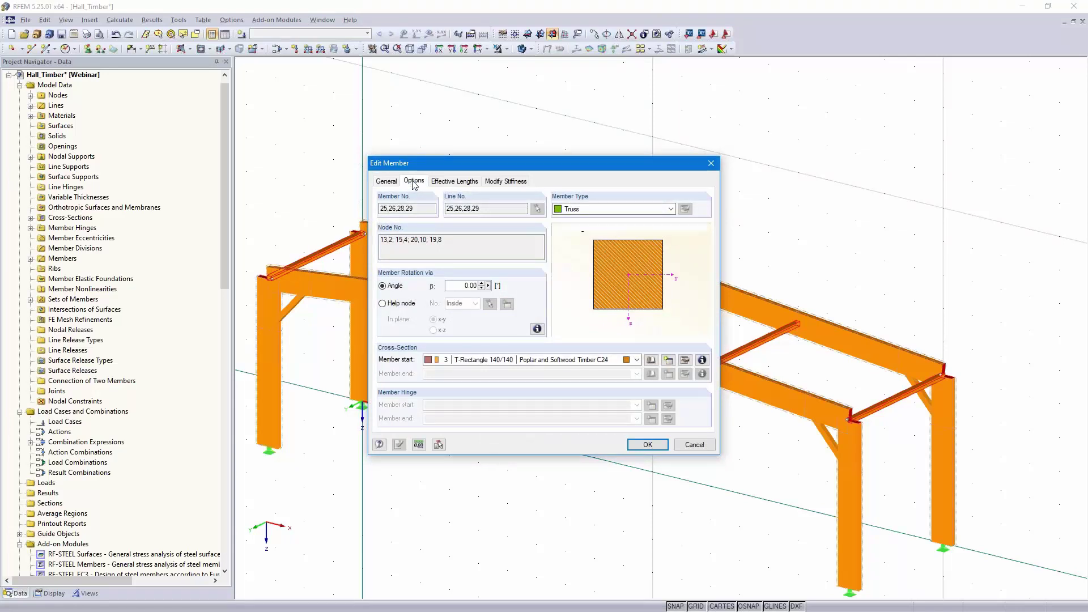
{"action": "left_click", "coordinate": [387, 180]}
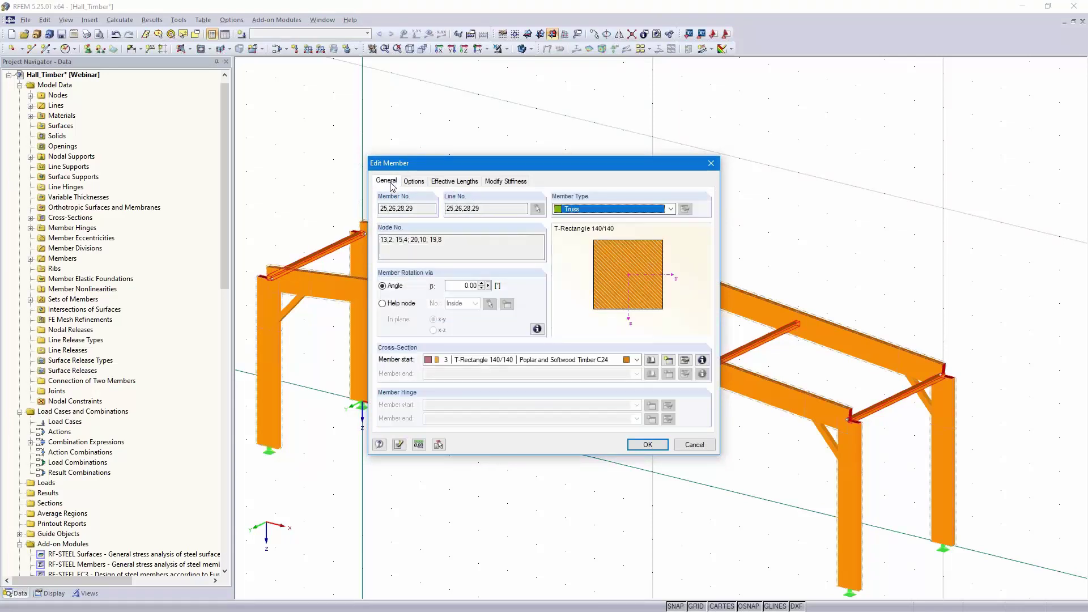
{"action": "left_click", "coordinate": [384, 303]}
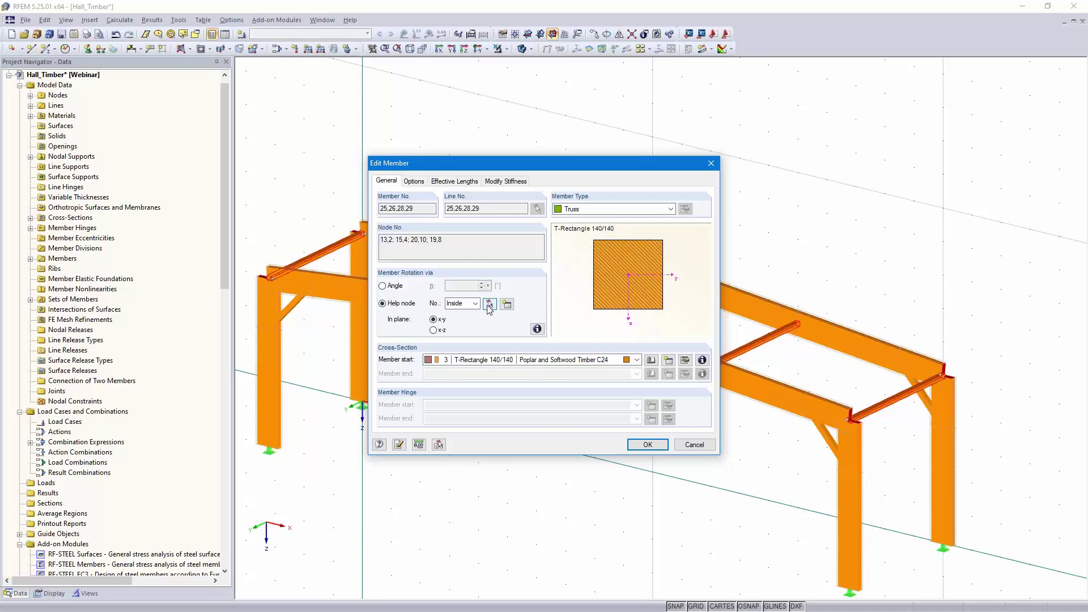
{"action": "left_click", "coordinate": [507, 303]}
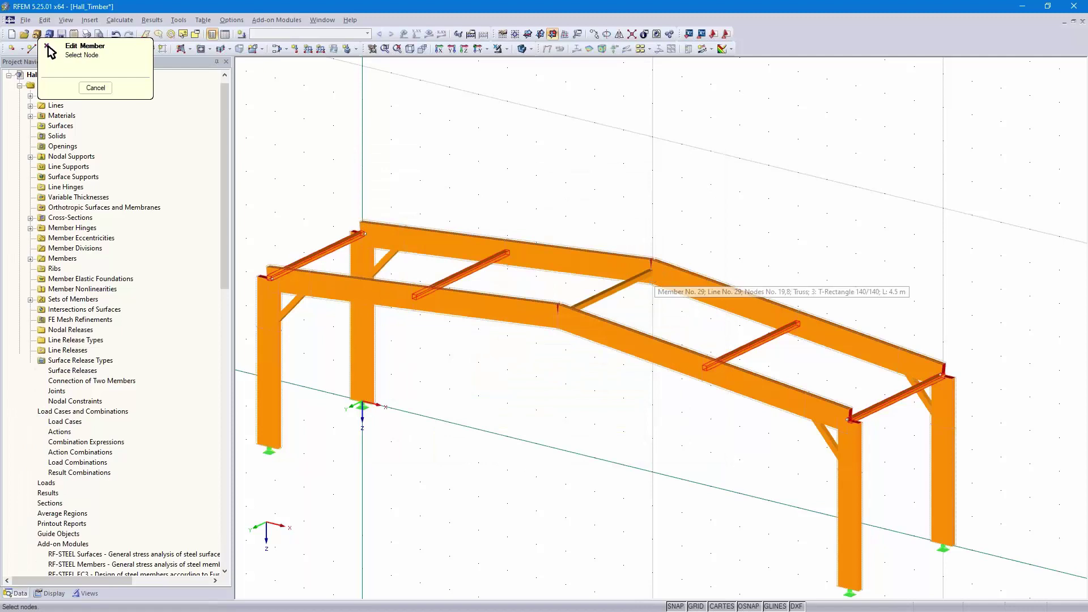
{"action": "left_click", "coordinate": [653, 271]}
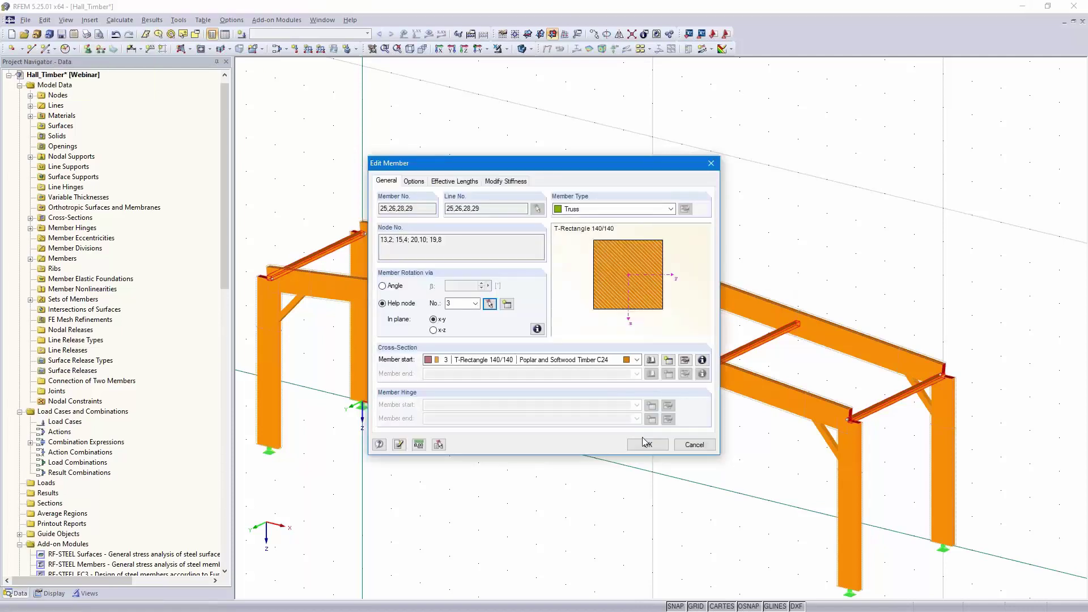
{"action": "left_click", "coordinate": [650, 444]}
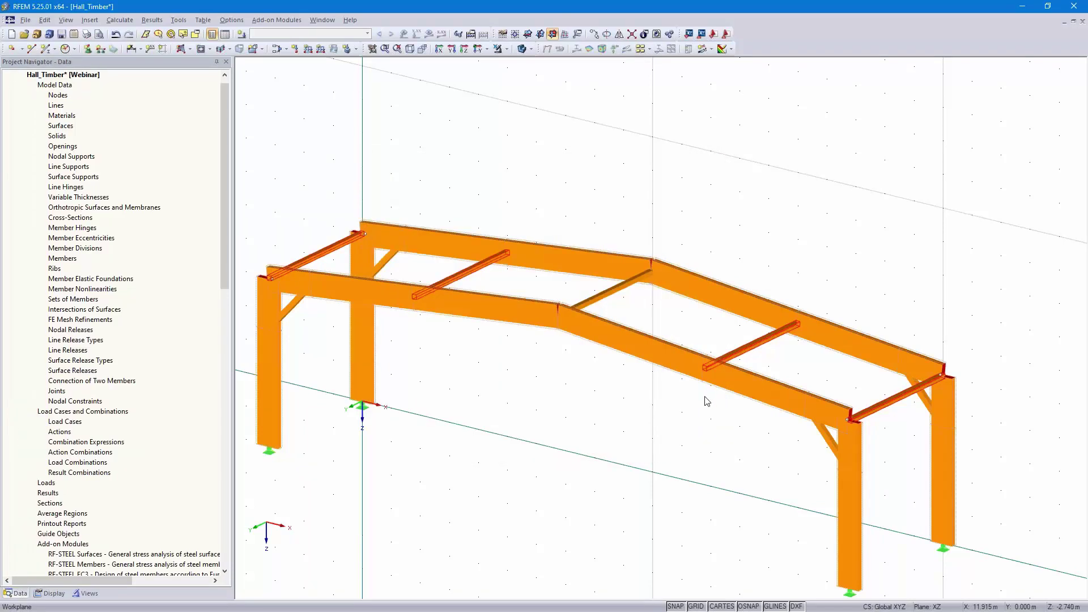
{"action": "scroll", "coordinate": [708, 401], "scroll_direction": "up", "scroll_amount": 6}
{"action": "middle_click_drag", "start_coordinate": [708, 399], "coordinate": [779, 401], "text": "ctrl"}
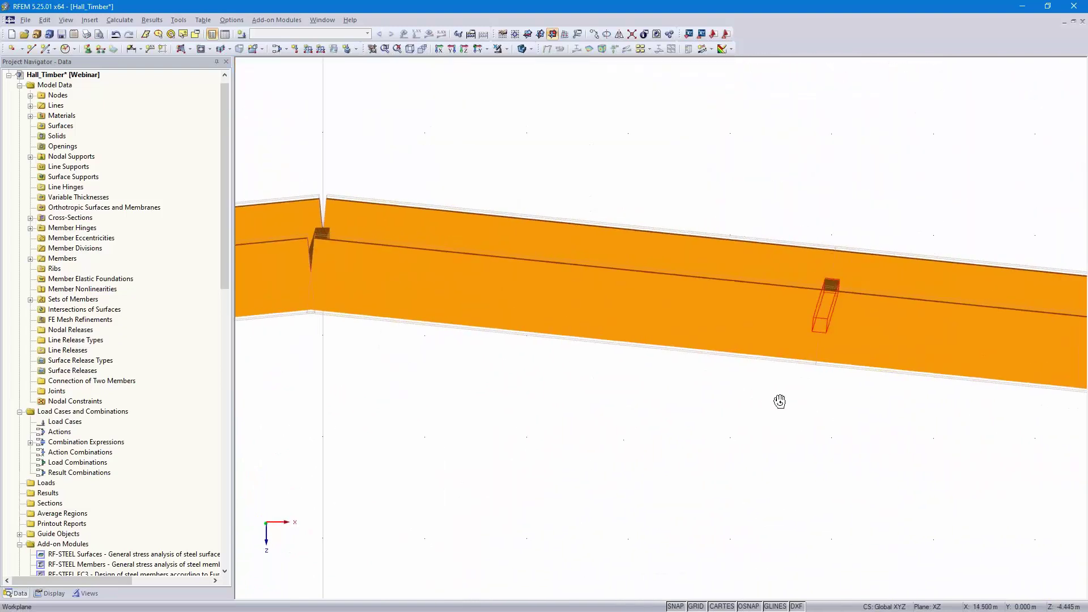
- Examine how the aligned purlins sit against the rafters along both roof slopes and at both eaves
{"action": "scroll", "coordinate": [838, 286], "scroll_direction": "up", "scroll_amount": 5}
{"action": "scroll", "coordinate": [856, 293], "scroll_direction": "down", "scroll_amount": 8}
{"action": "middle_click_drag", "start_coordinate": [854, 297], "coordinate": [477, 270]}
{"action": "middle_click_drag", "start_coordinate": [851, 364], "coordinate": [649, 343]}
{"action": "scroll", "coordinate": [859, 340], "scroll_direction": "down", "scroll_amount": 1}
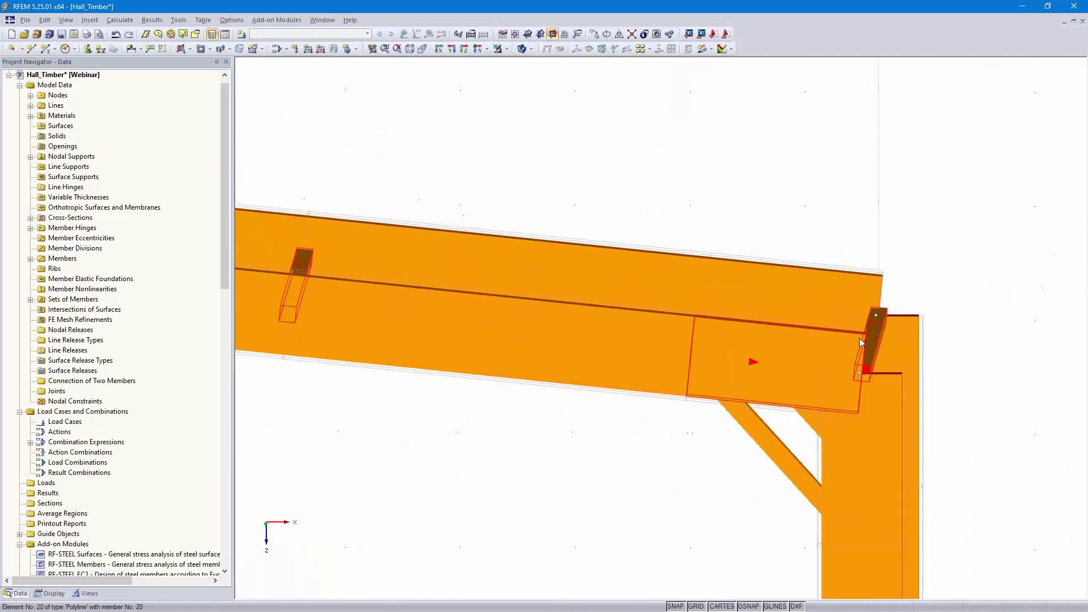
{"action": "scroll", "coordinate": [860, 342], "scroll_direction": "up", "scroll_amount": 3}
{"action": "scroll", "coordinate": [883, 306], "scroll_direction": "down", "scroll_amount": 10}
{"action": "scroll", "coordinate": [814, 315], "scroll_direction": "up", "scroll_amount": 8}
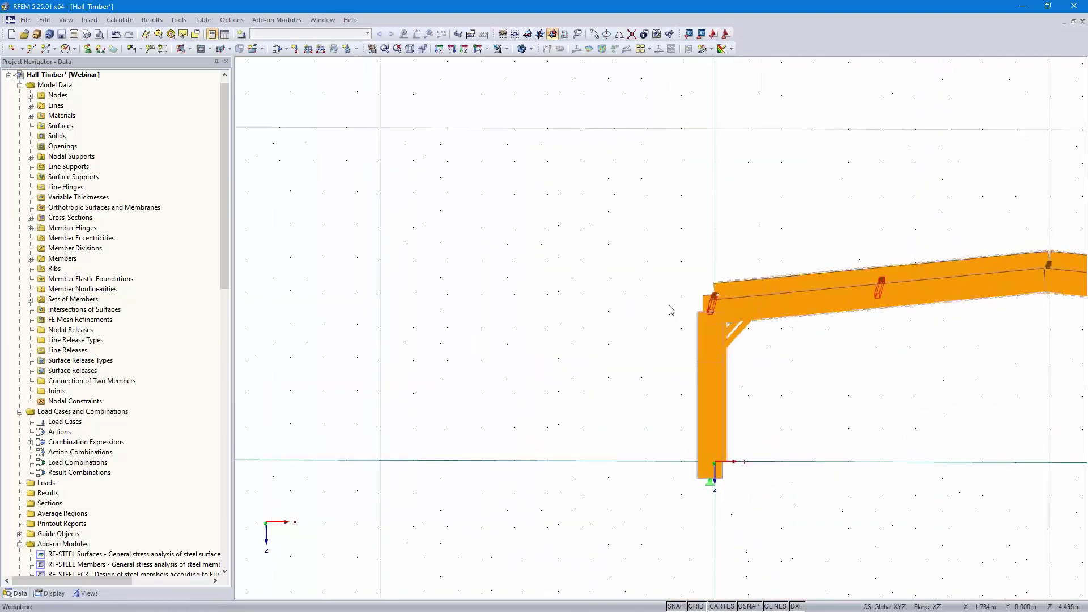
{"action": "scroll", "coordinate": [787, 309], "scroll_direction": "up", "scroll_amount": 6}
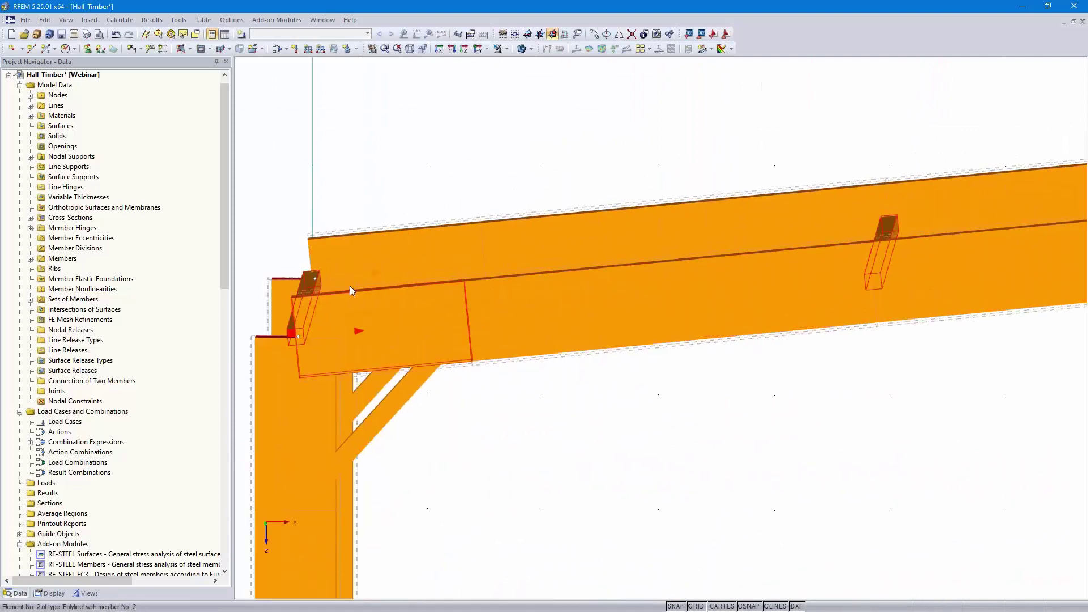
{"action": "scroll", "coordinate": [858, 366], "scroll_direction": "down", "scroll_amount": 5}
{"action": "middle_click_drag", "start_coordinate": [889, 384], "coordinate": [524, 317]}
{"action": "scroll", "coordinate": [591, 272], "scroll_direction": "down", "scroll_amount": 1}
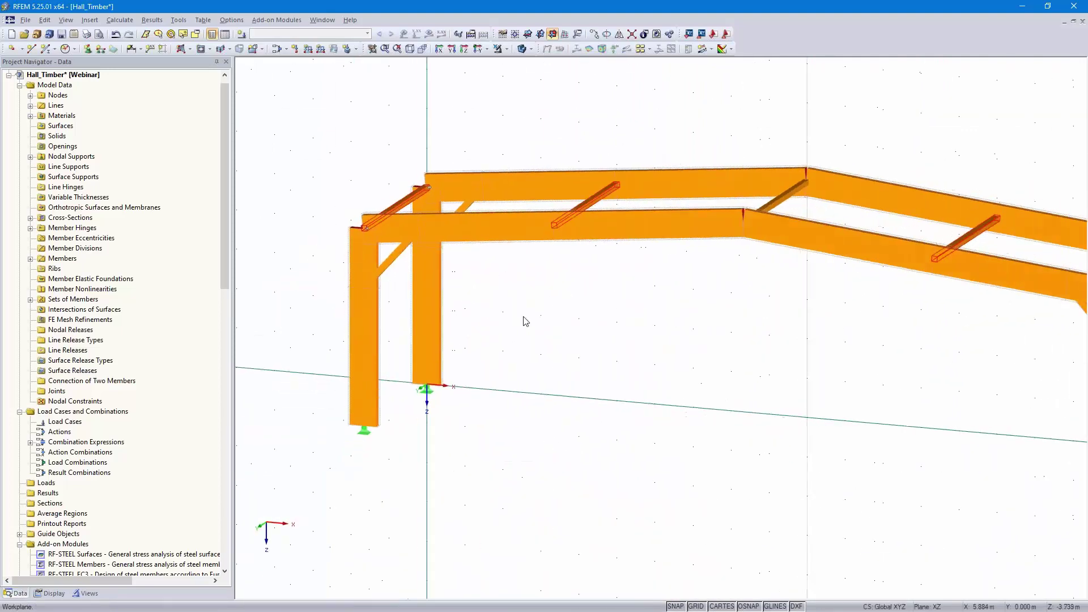
{"action": "scroll", "coordinate": [594, 328], "scroll_direction": "down", "scroll_amount": 2}
{"action": "middle_click_drag", "start_coordinate": [657, 344], "coordinate": [530, 343]}
{"action": "scroll", "coordinate": [534, 341], "scroll_direction": "down", "scroll_amount": 1}
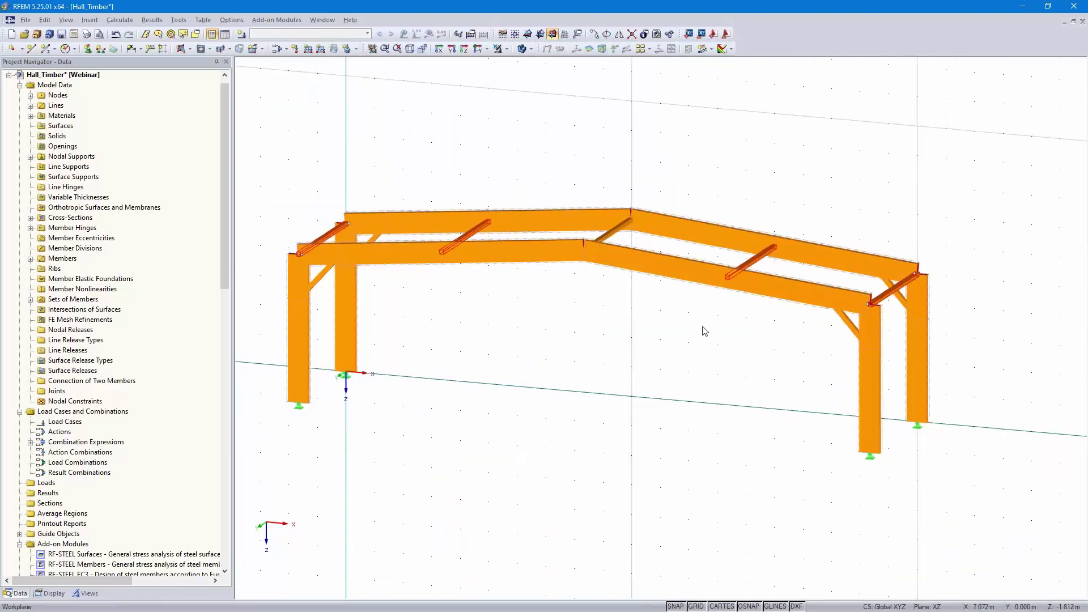
- Copy the second frame together with its connecting purlins three times at 4.5 m spacing in the Y direction
{"action": "scroll", "coordinate": [461, 403], "scroll_direction": "down", "scroll_amount": 1}
{"action": "middle_click_drag", "start_coordinate": [461, 403], "coordinate": [364, 381], "text": "ctrl"}
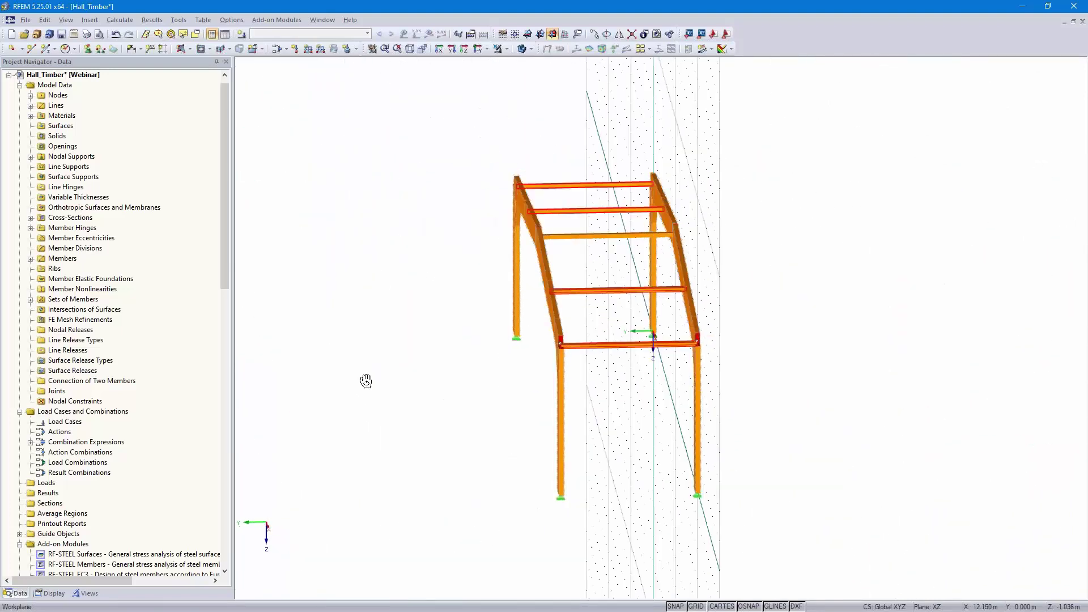
{"action": "left_click_drag", "start_coordinate": [614, 142], "coordinate": [454, 546]}
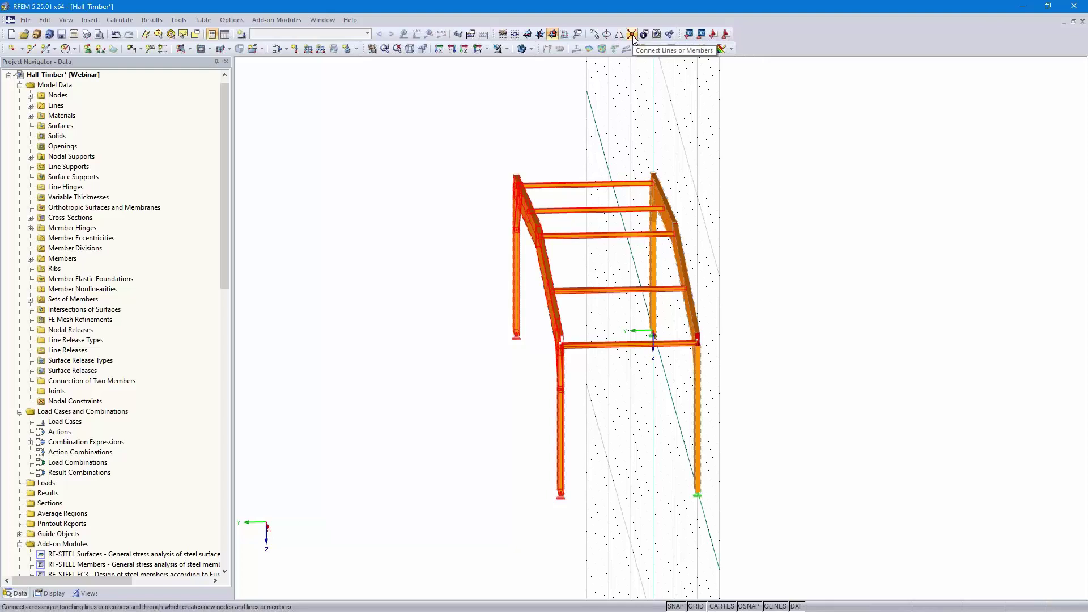
{"action": "left_click", "coordinate": [594, 34]}
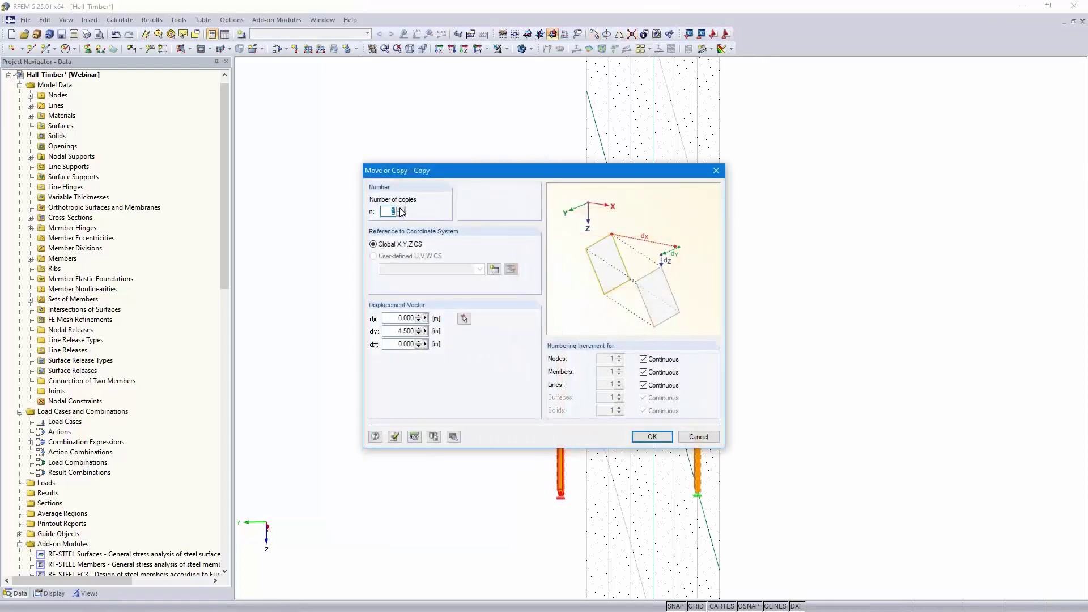
{"action": "left_click", "coordinate": [652, 437]}
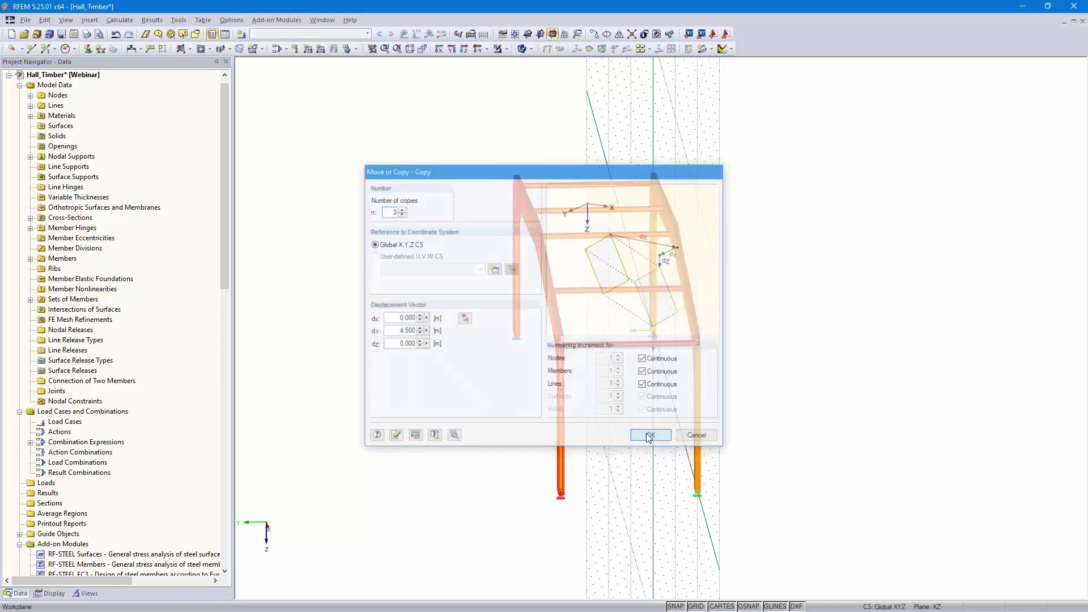
- Set up one copy of the end frame's two mid-rafter nodes and ridge node with dY 0 and dZ 2 m, creating connecting lines and members
{"action": "middle_click_drag", "start_coordinate": [502, 434], "coordinate": [680, 417], "text": "ctrl"}
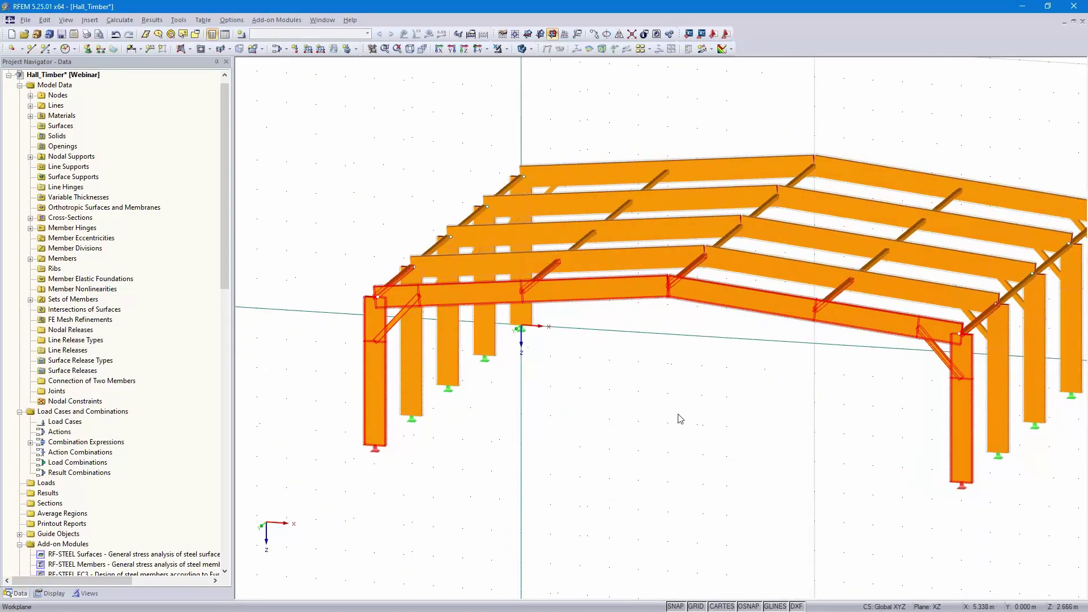
{"action": "scroll", "coordinate": [725, 384], "scroll_direction": "up", "scroll_amount": 3}
{"action": "middle_click_drag", "start_coordinate": [725, 384], "coordinate": [623, 351]}
{"action": "scroll", "coordinate": [623, 351], "scroll_direction": "down", "scroll_amount": 1}
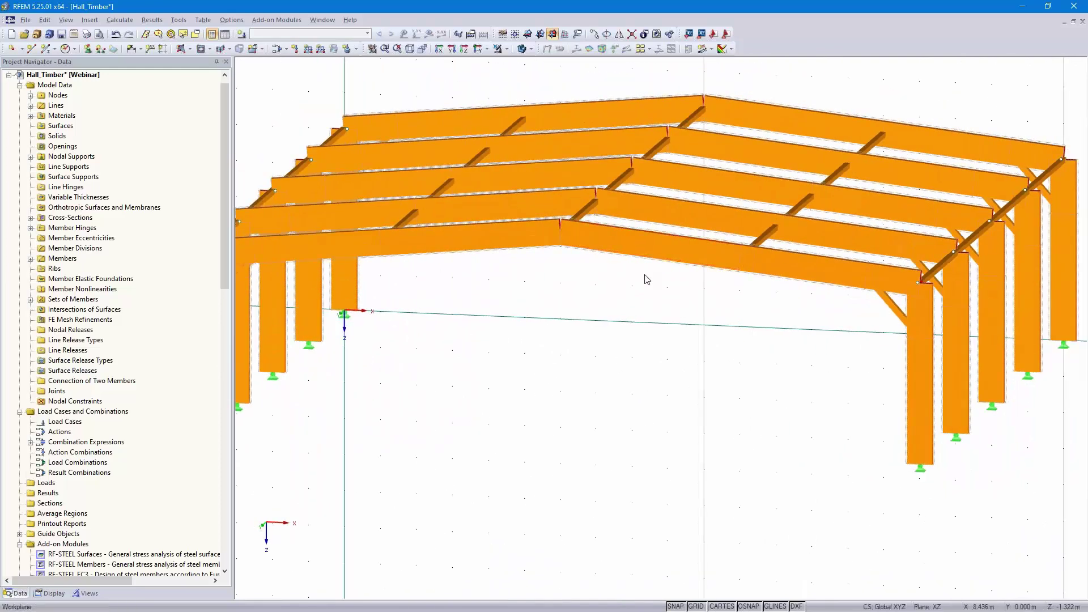
{"action": "middle_click_drag", "start_coordinate": [538, 340], "coordinate": [629, 342]}
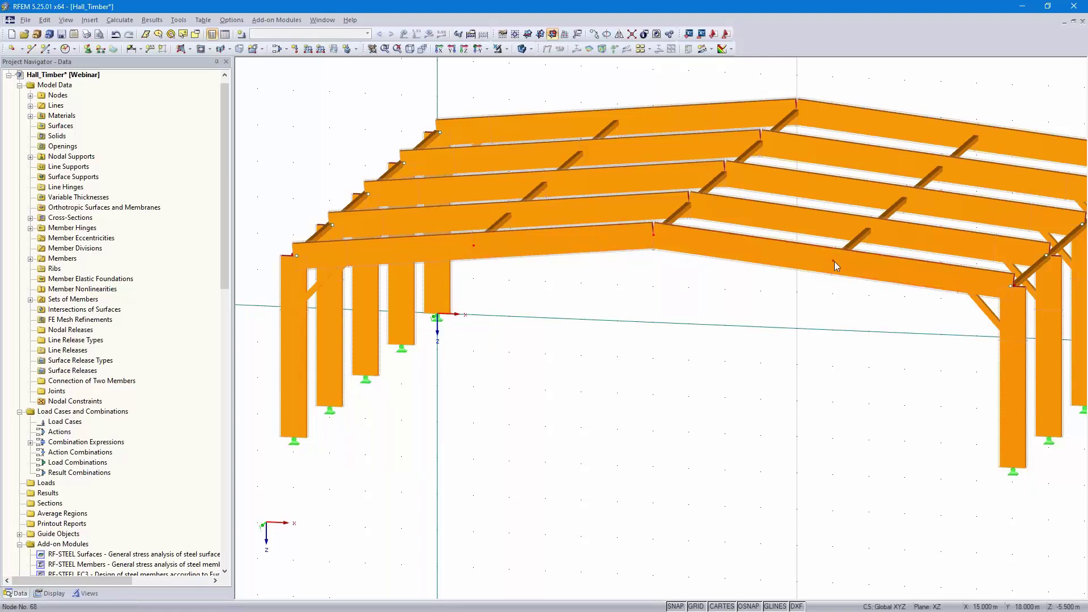
{"action": "left_click", "coordinate": [593, 34]}
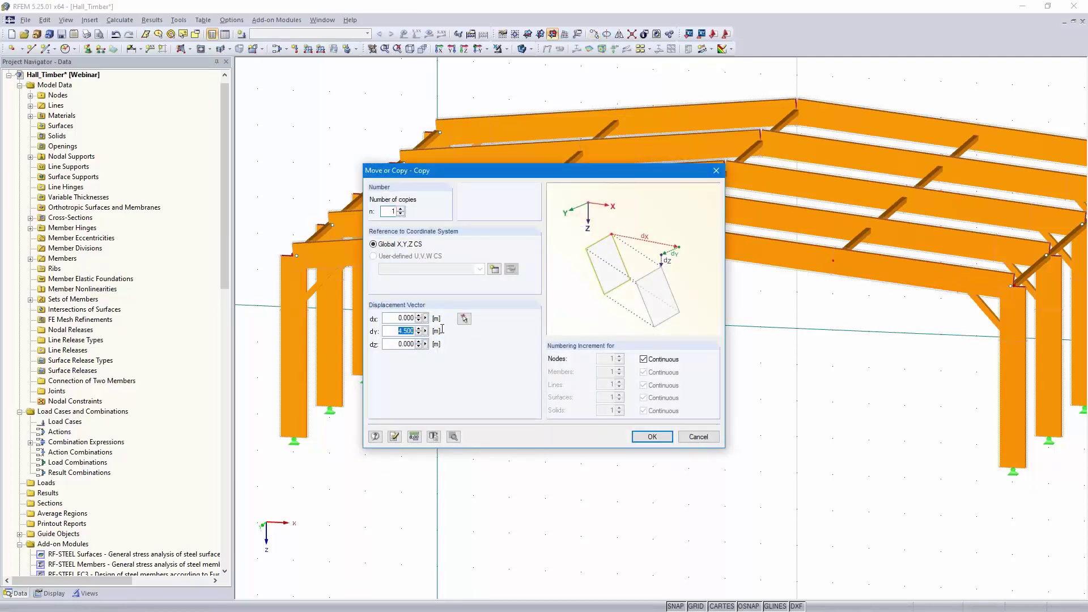
{"action": "type", "text": "0"}
{"action": "left_click", "coordinate": [453, 437]}
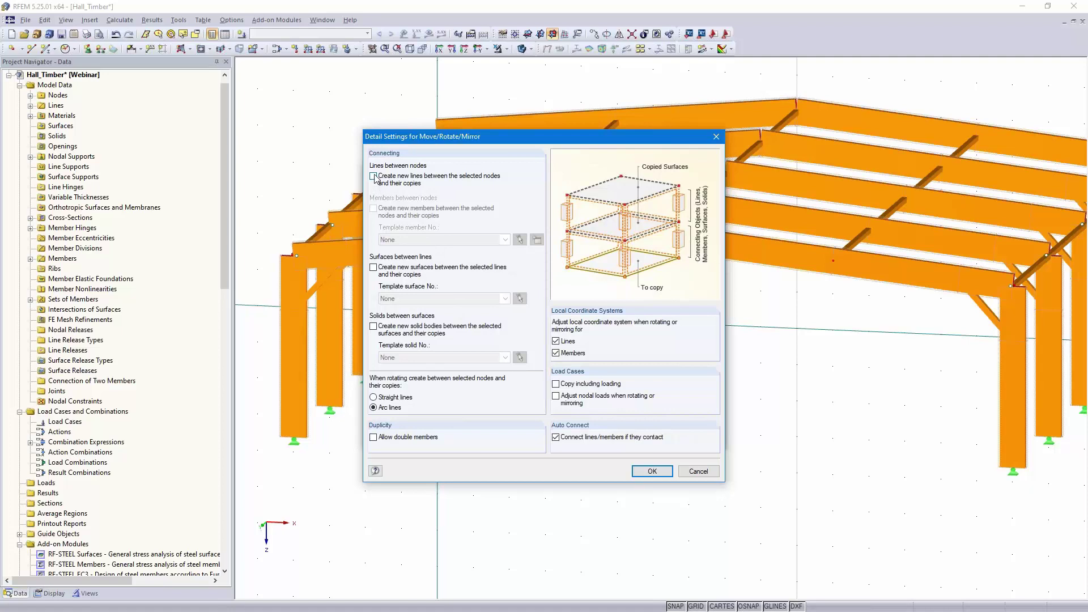
{"action": "left_click", "coordinate": [374, 177]}
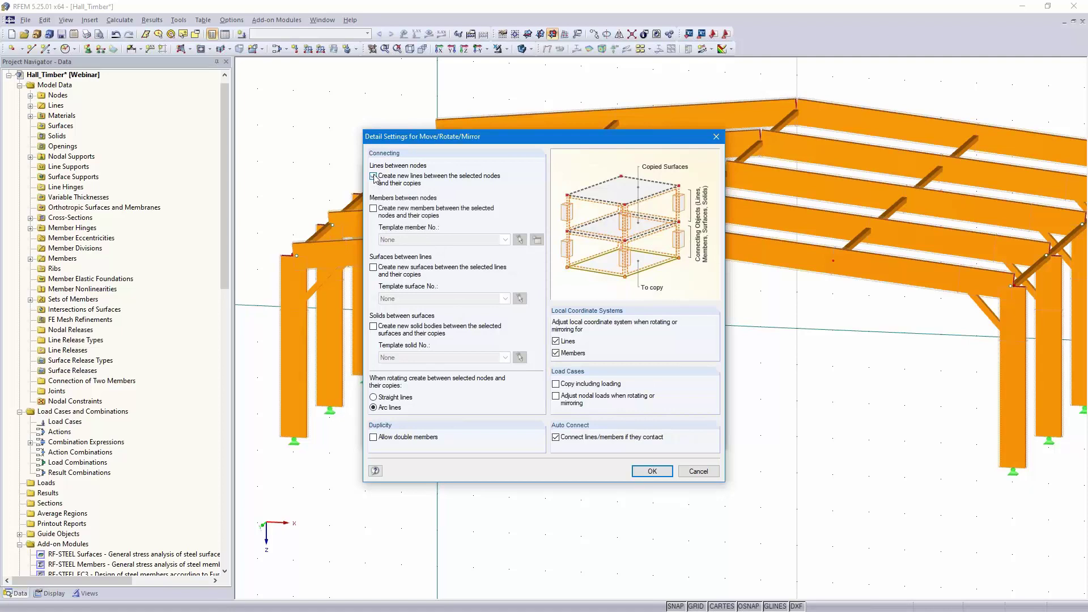
{"action": "left_click", "coordinate": [373, 209]}
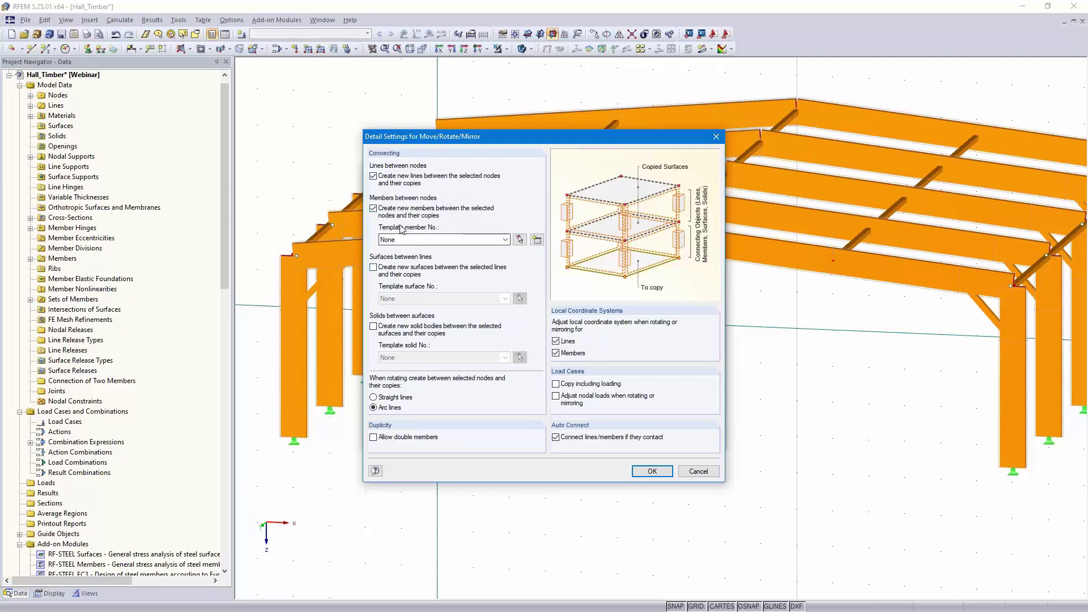
- Create the three gable posts from a template beam with a 160/240 mm rectangular Glulam Timber GL28c cross-section rotated by 90°
{"action": "left_click", "coordinate": [536, 240]}
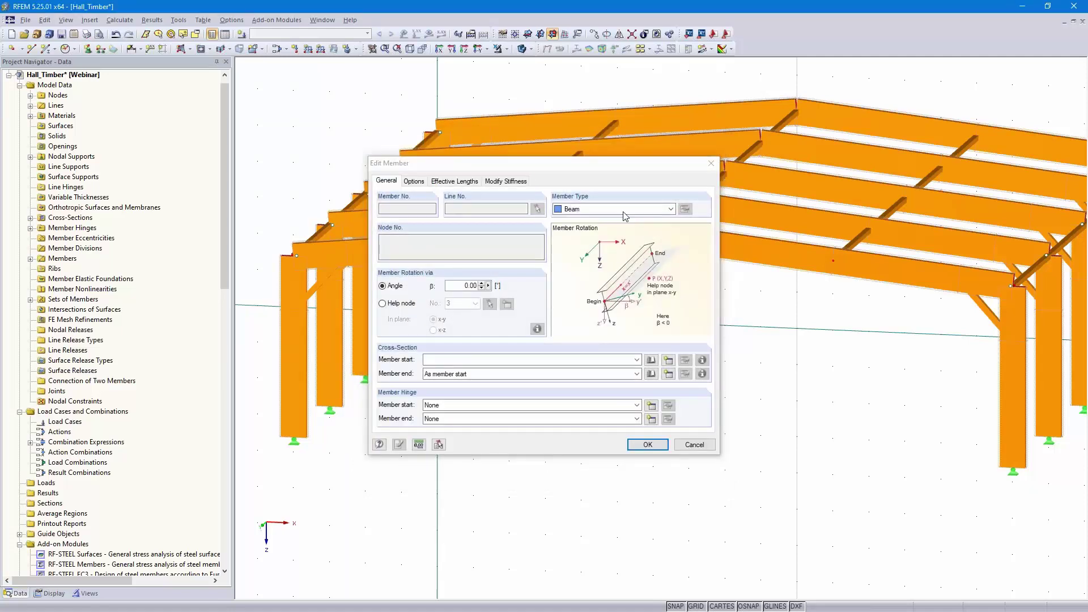
{"action": "left_click", "coordinate": [651, 361]}
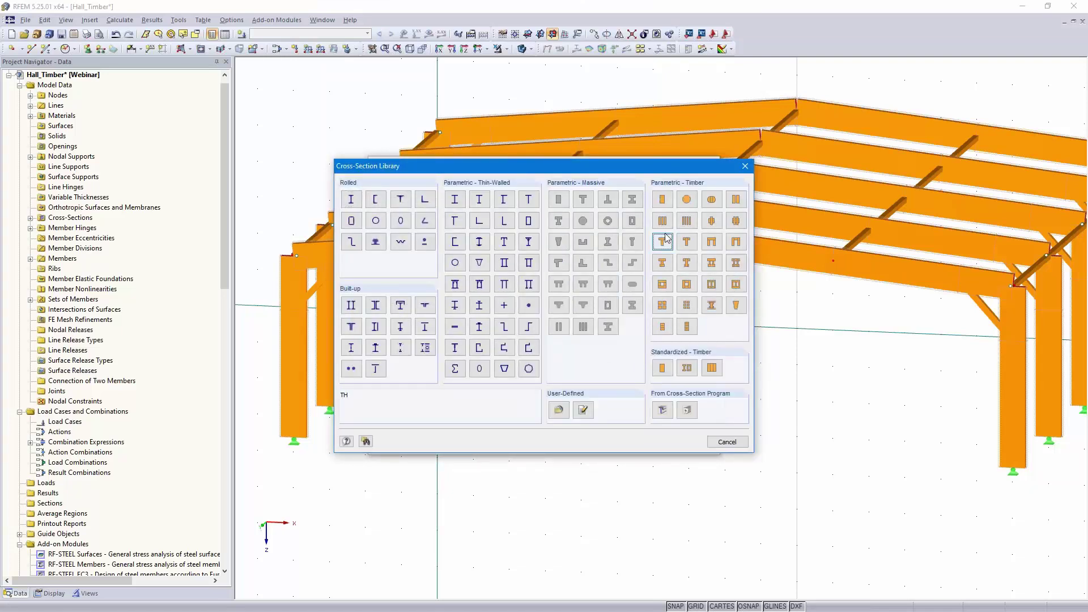
{"action": "left_click", "coordinate": [662, 199]}
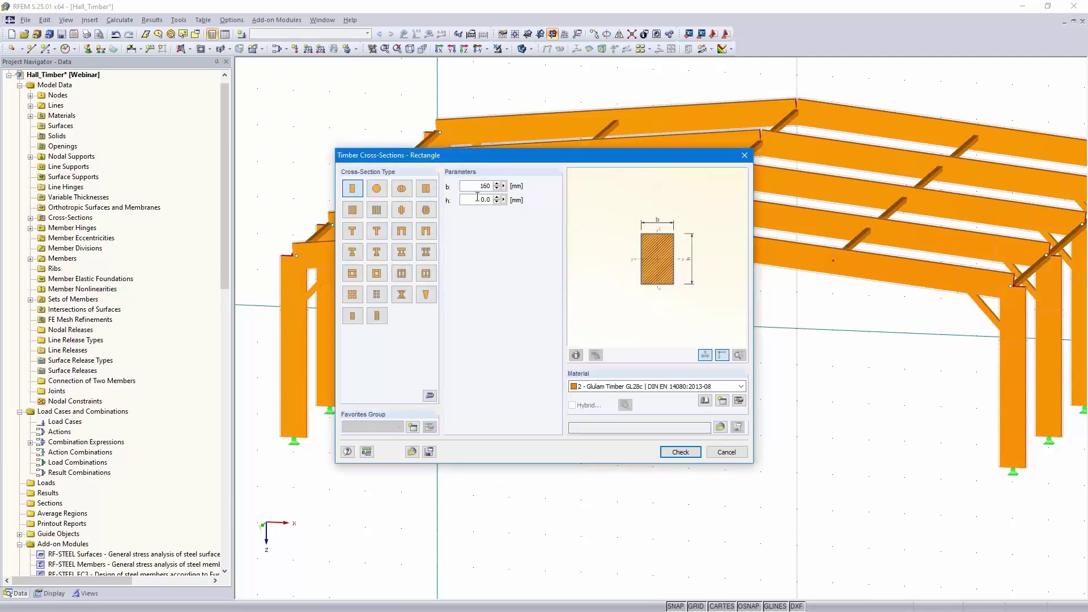
{"action": "type", "text": "240"}
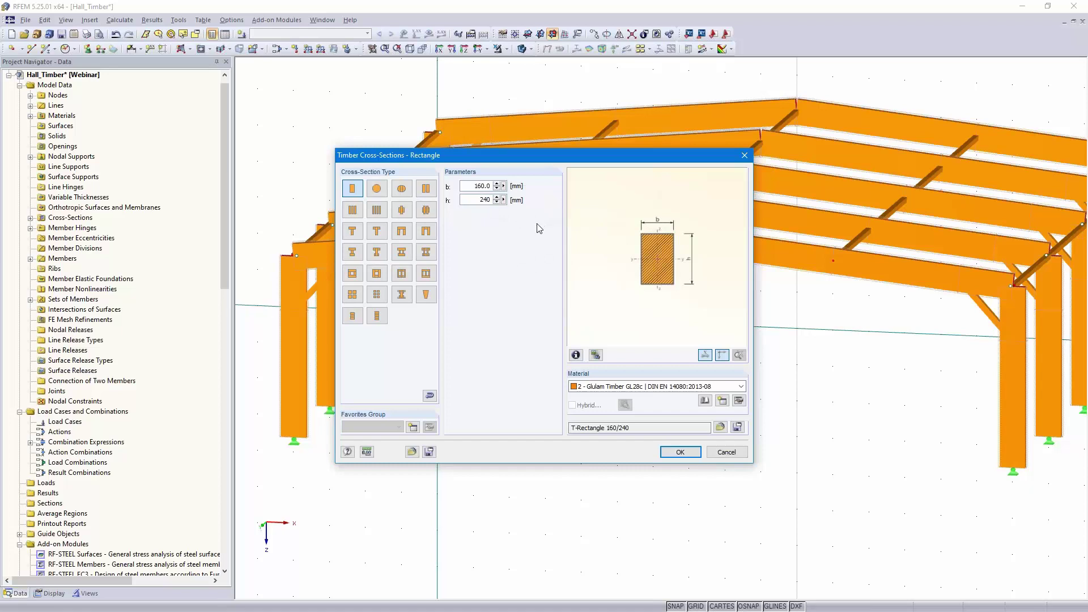
{"action": "left_click", "coordinate": [679, 453]}
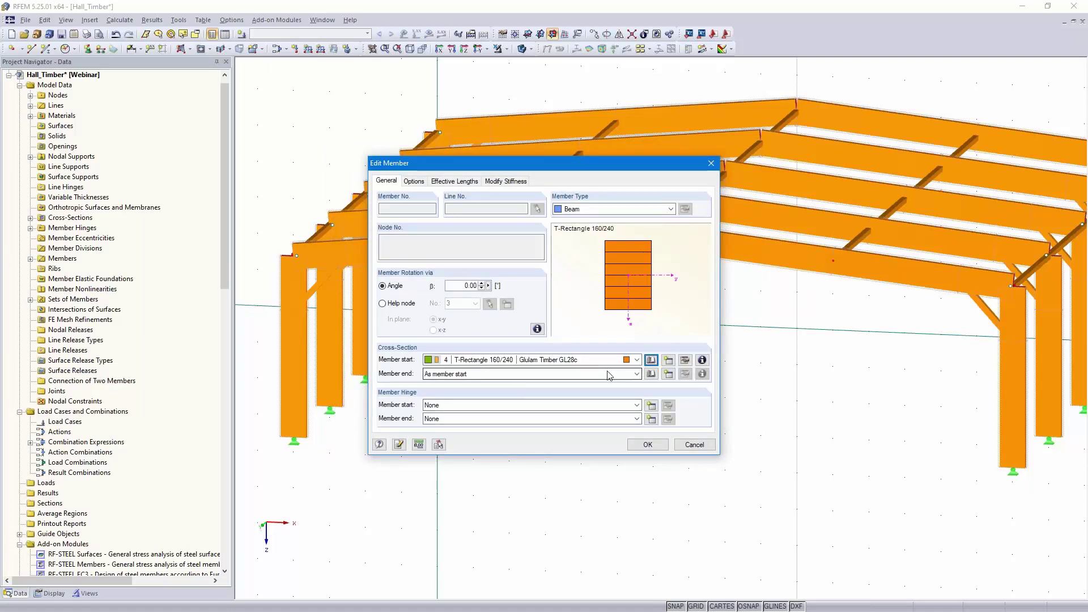
{"action": "left_click", "coordinate": [456, 285]}
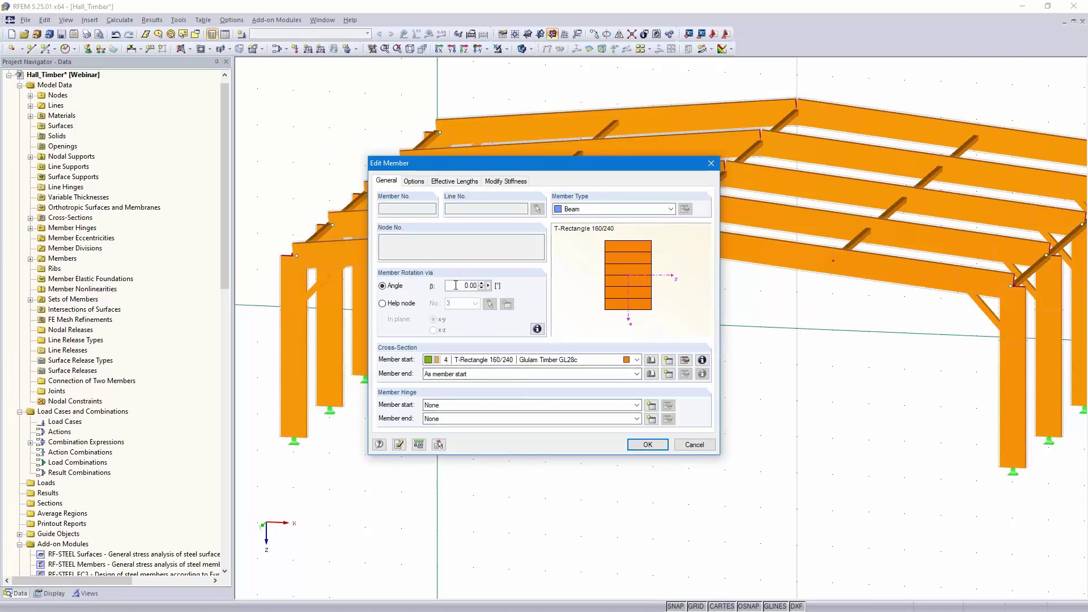
{"action": "type", "text": "9"}
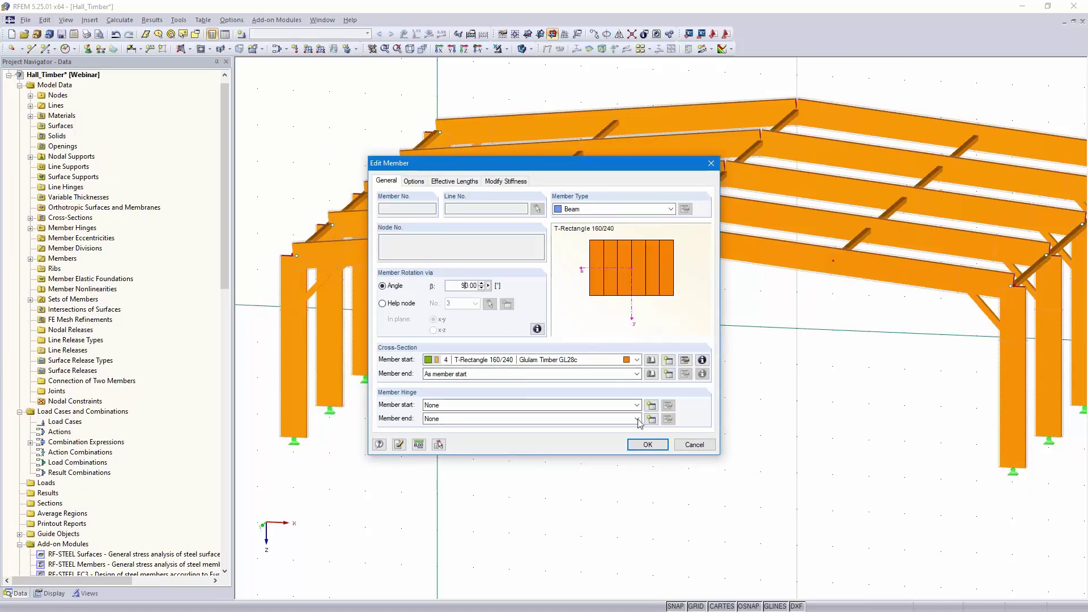
{"action": "left_click", "coordinate": [648, 445]}
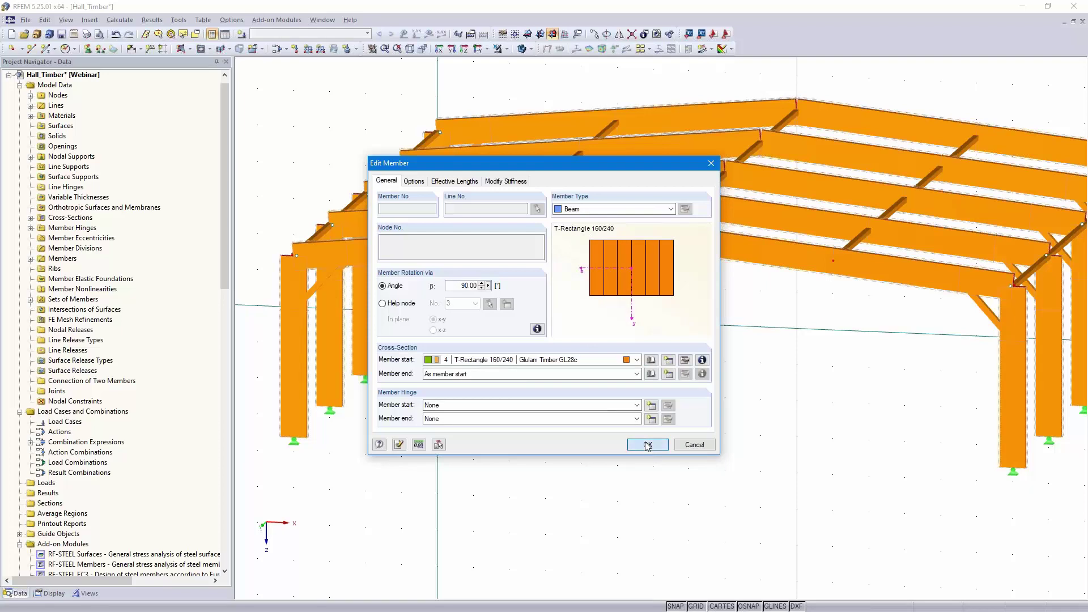
{"action": "left_click", "coordinate": [646, 470]}
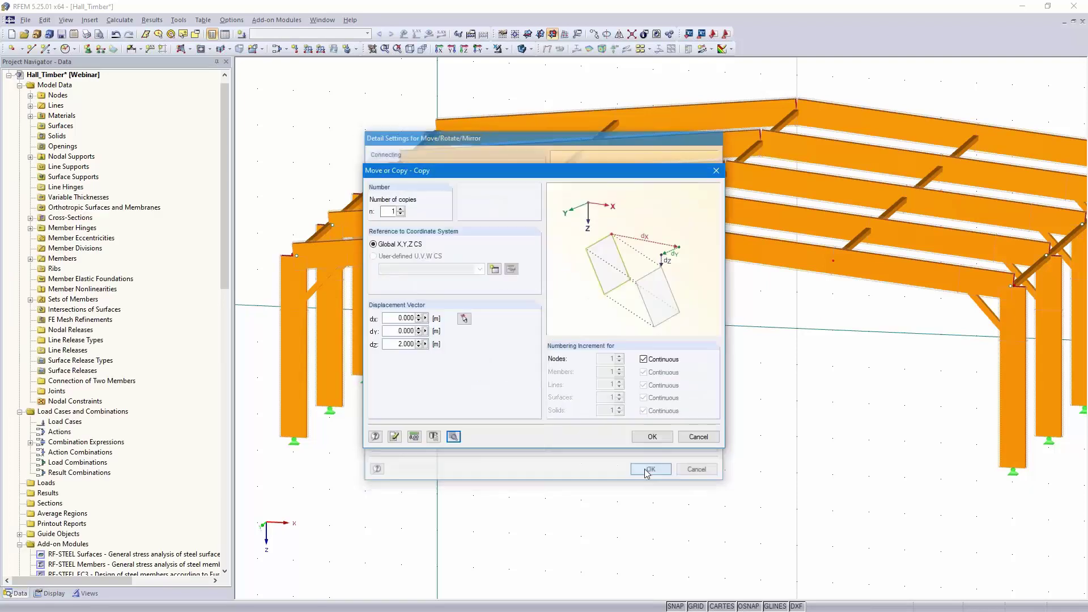
{"action": "left_click", "coordinate": [648, 438]}
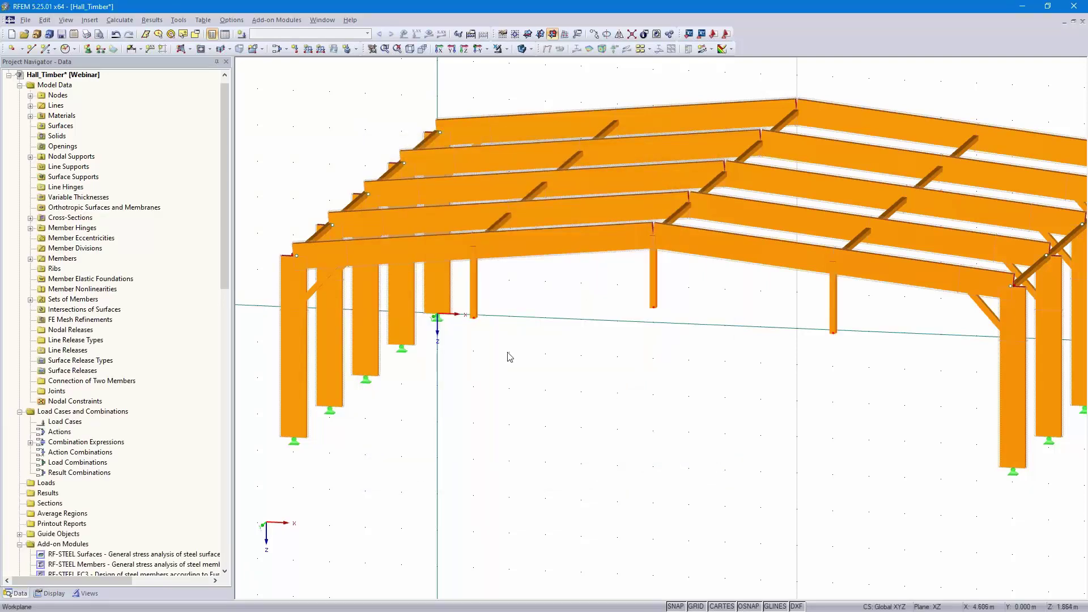
- Examine the cross-section orientation of the new gable posts at their lower ends
{"action": "scroll", "coordinate": [675, 329], "scroll_direction": "up", "scroll_amount": 5}
{"action": "middle_click_drag", "start_coordinate": [699, 301], "coordinate": [574, 345], "text": "ctrl"}
{"action": "scroll", "coordinate": [317, 384], "scroll_direction": "up", "scroll_amount": 5}
{"action": "middle_click_drag", "start_coordinate": [316, 383], "coordinate": [692, 390]}
{"action": "scroll", "coordinate": [554, 333], "scroll_direction": "down", "scroll_amount": 5}
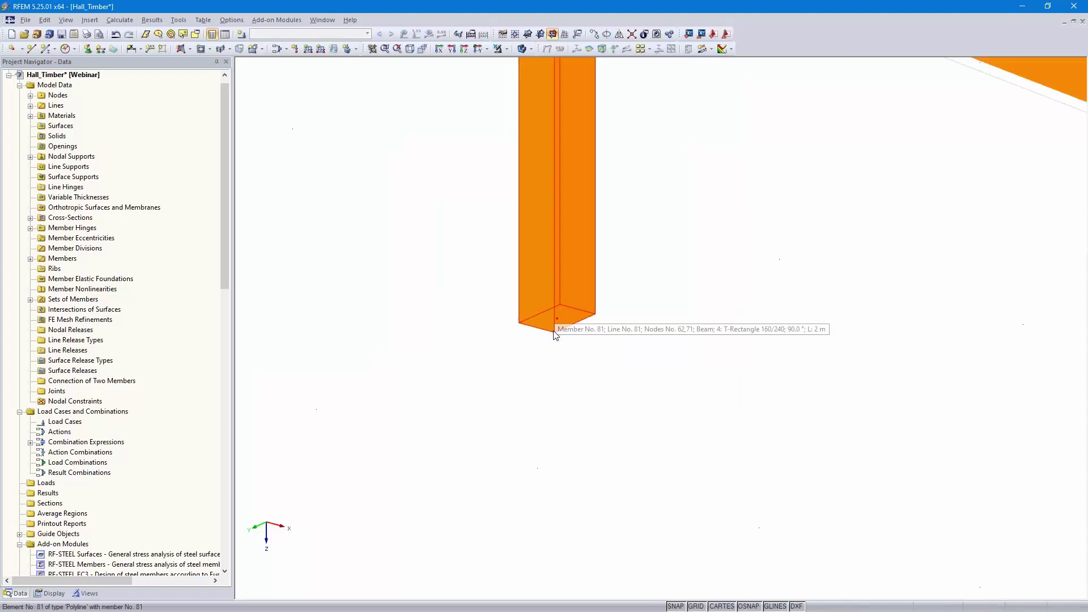
{"action": "scroll", "coordinate": [554, 338], "scroll_direction": "down", "scroll_amount": 5}
{"action": "middle_click_drag", "start_coordinate": [510, 396], "coordinate": [660, 339], "text": "ctrl"}
{"action": "middle_click_drag", "start_coordinate": [656, 345], "coordinate": [651, 318], "text": "ctrl"}
- Extend the three gable posts to ground level by setting the Z coordinate of their lower nodes to 0 m
{"action": "left_click_drag", "start_coordinate": [547, 353], "coordinate": [1002, 286]}
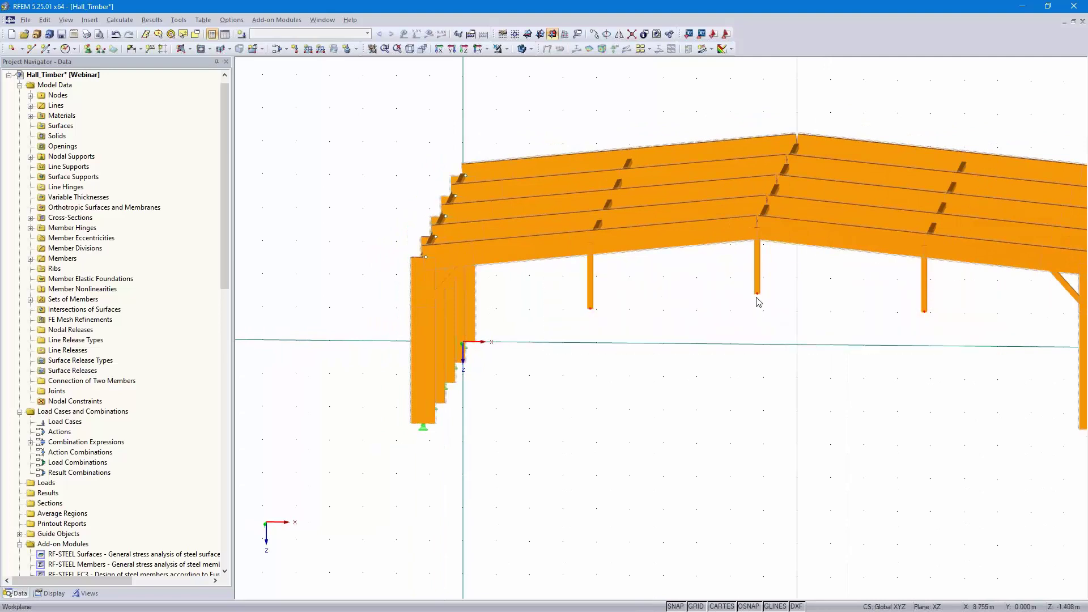
{"action": "double_click", "coordinate": [757, 293]}
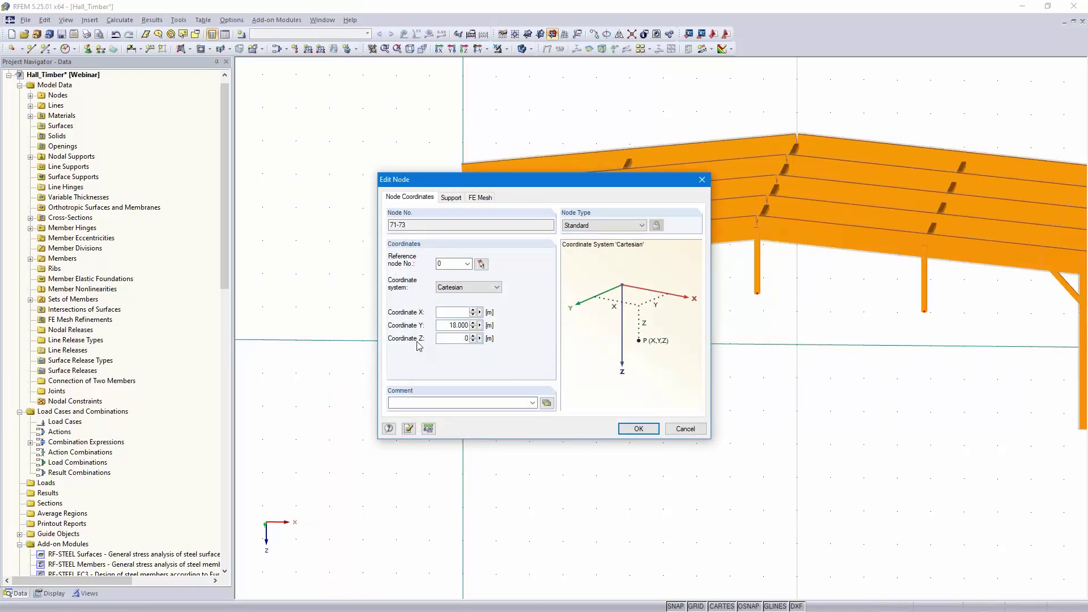
{"action": "left_click", "coordinate": [637, 429]}
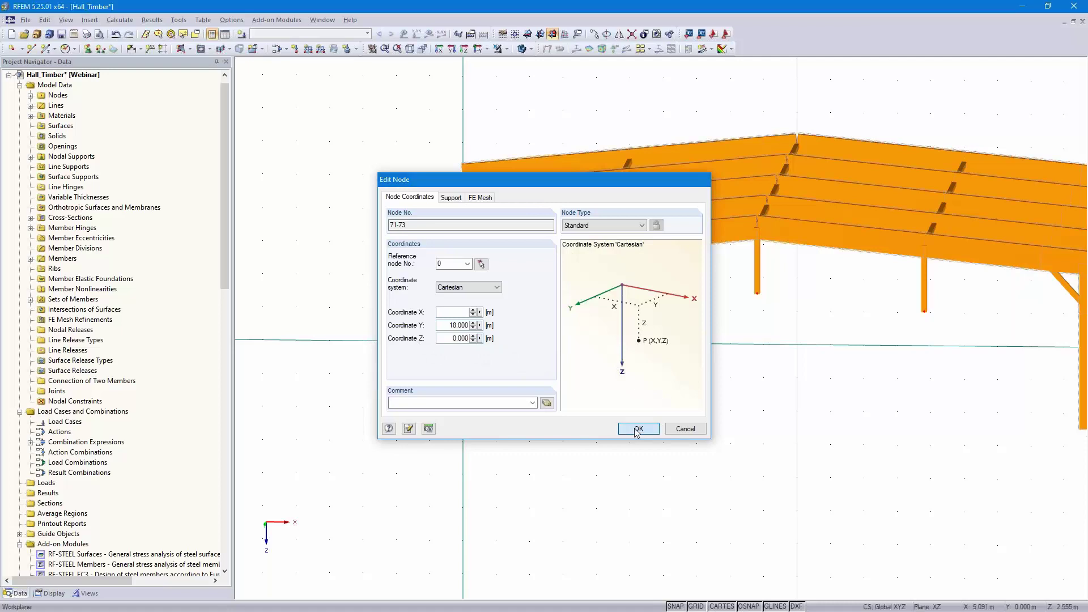
- Assign hinged nodal supports to the base nodes of the three gable posts
{"action": "middle_click_drag", "start_coordinate": [788, 470], "coordinate": [636, 456], "text": "ctrl"}
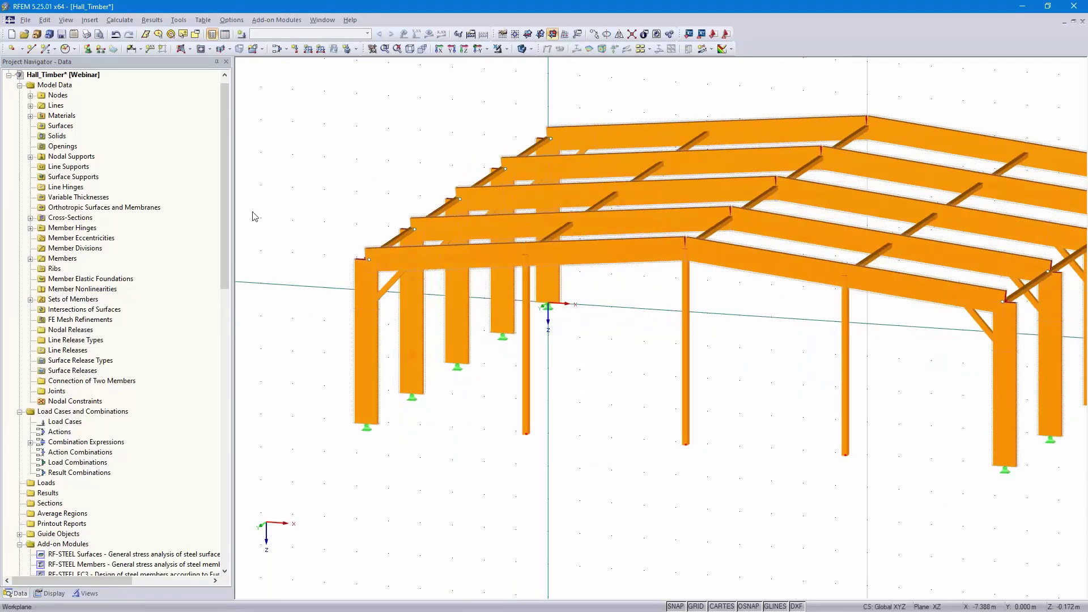
{"action": "left_click", "coordinate": [89, 50]}
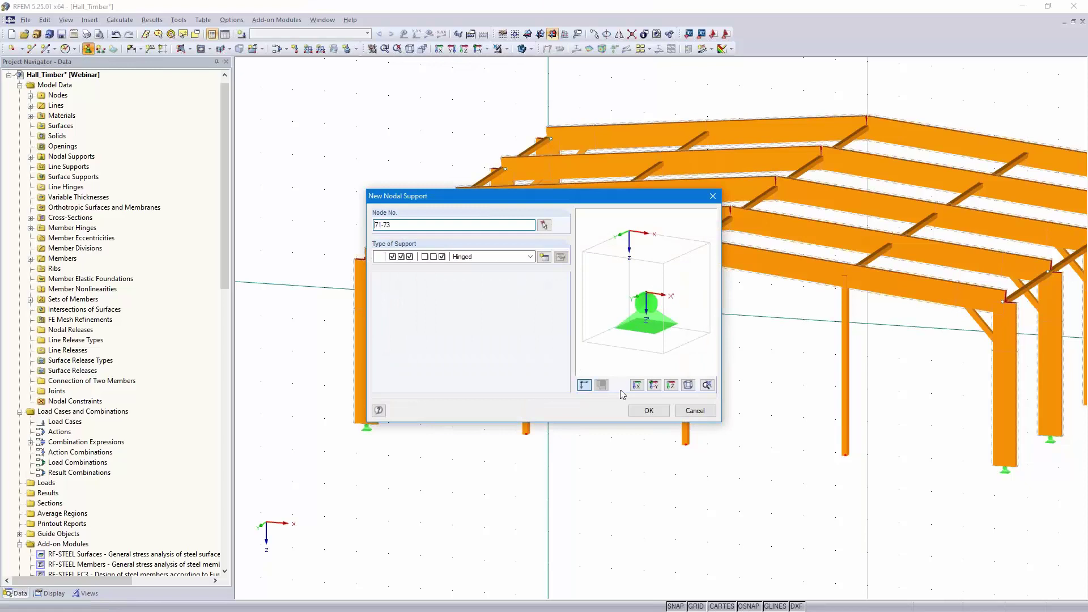
{"action": "left_click", "coordinate": [649, 411]}
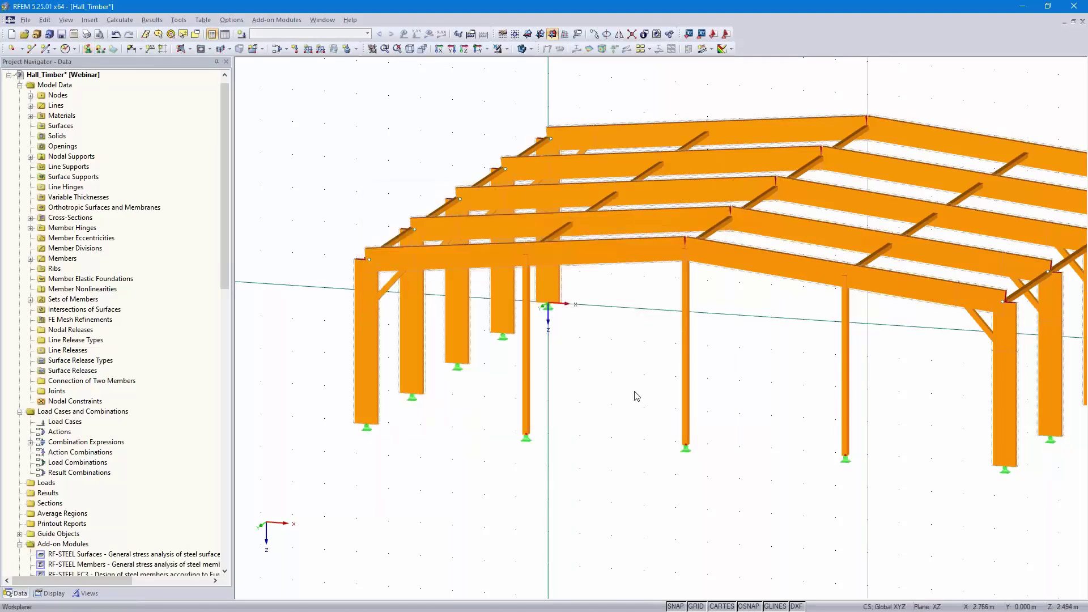
- Reverse the member orientation of the three gable posts
{"action": "middle_click_drag", "start_coordinate": [627, 412], "coordinate": [568, 377], "text": "ctrl"}
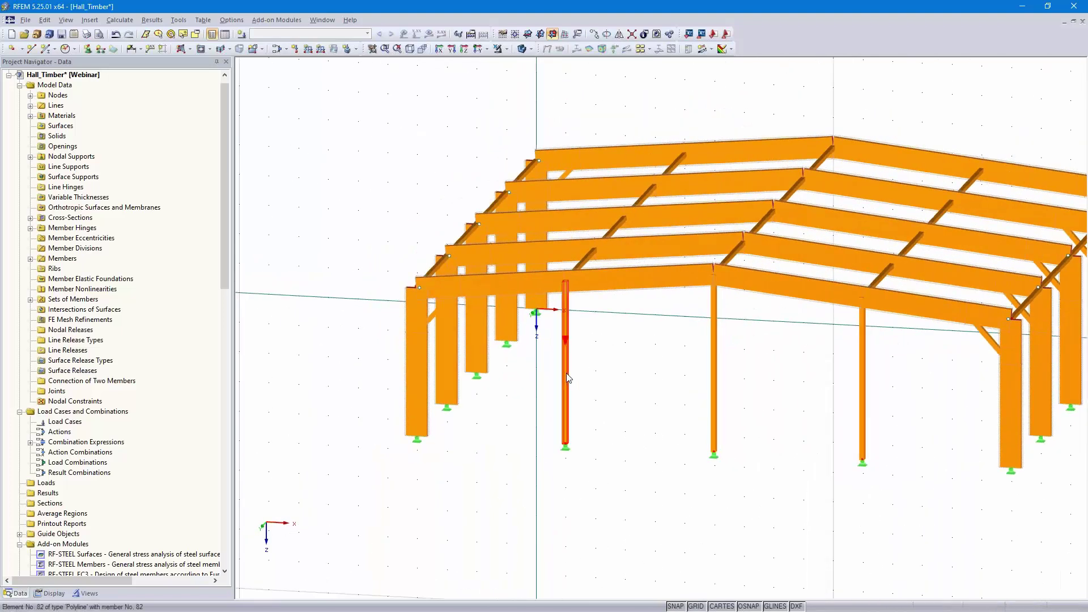
{"action": "left_click", "coordinate": [713, 369]}
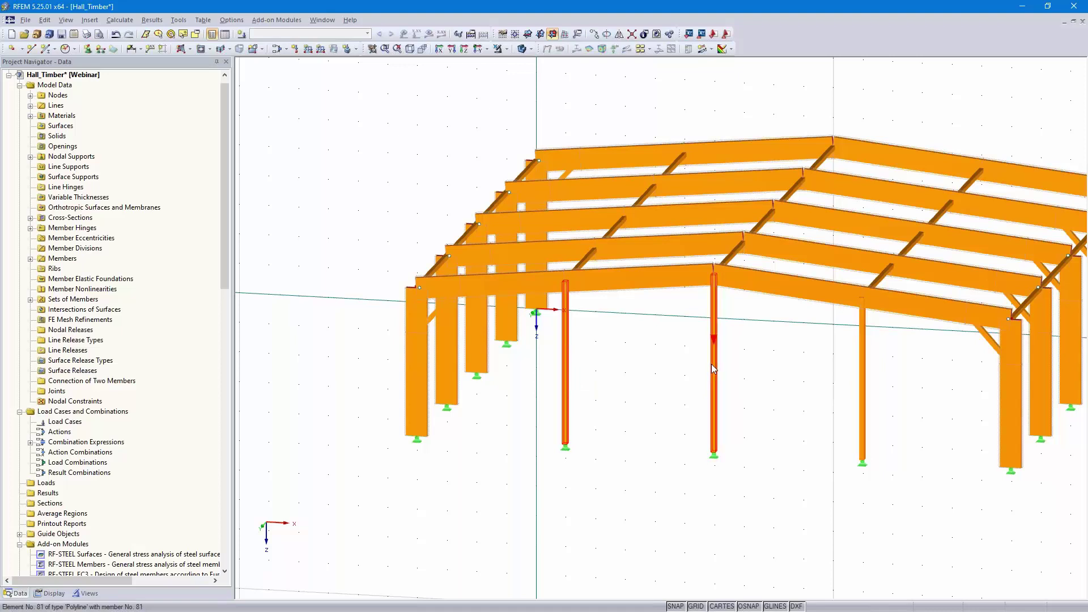
{"action": "left_click", "coordinate": [864, 394]}
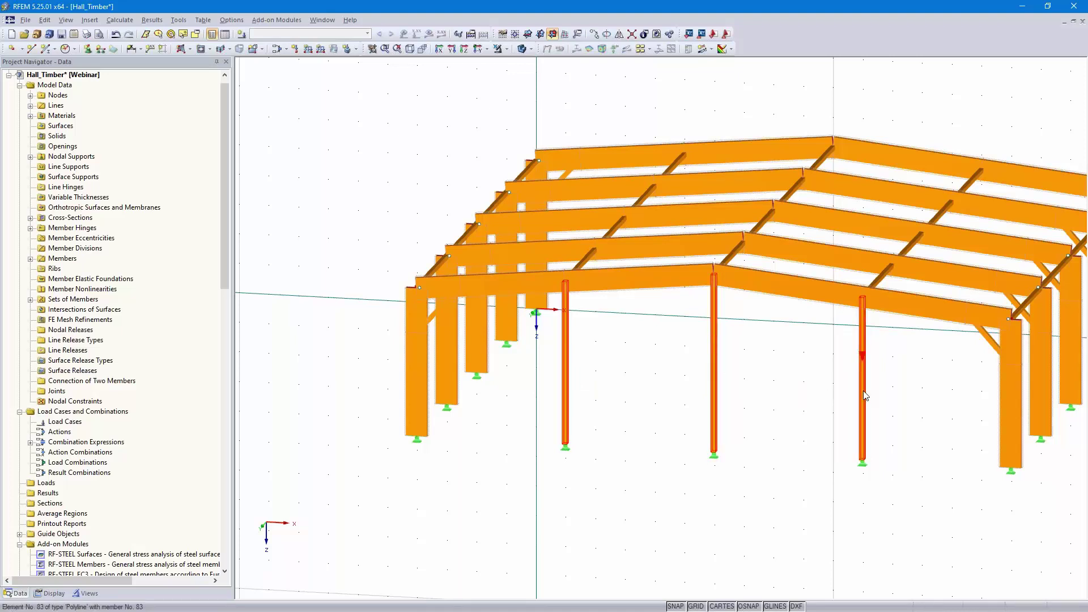
{"action": "right_click", "coordinate": [865, 395]}
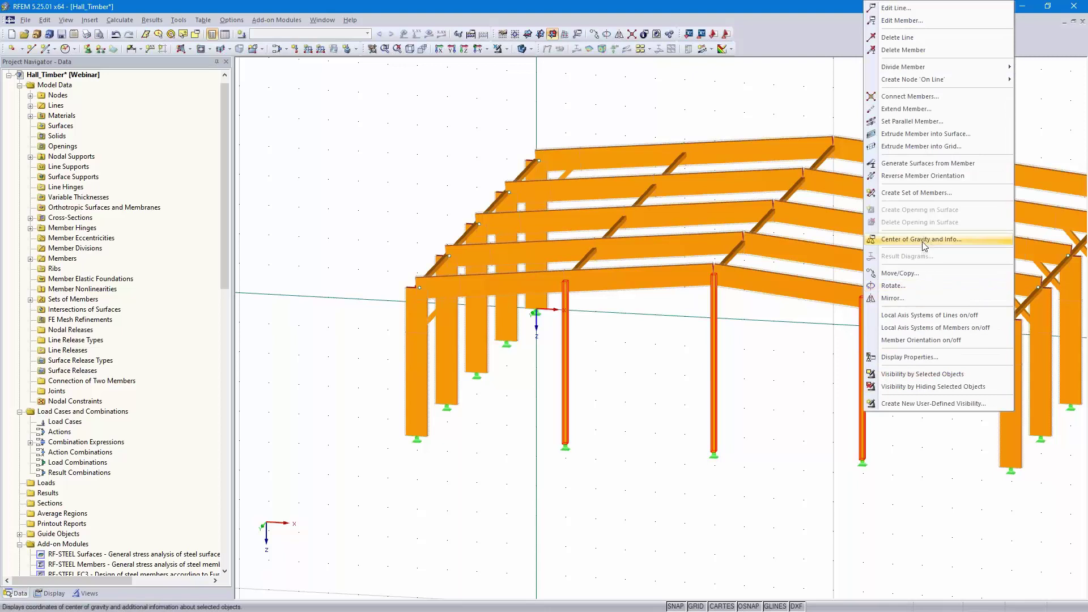
{"action": "left_click", "coordinate": [922, 176]}
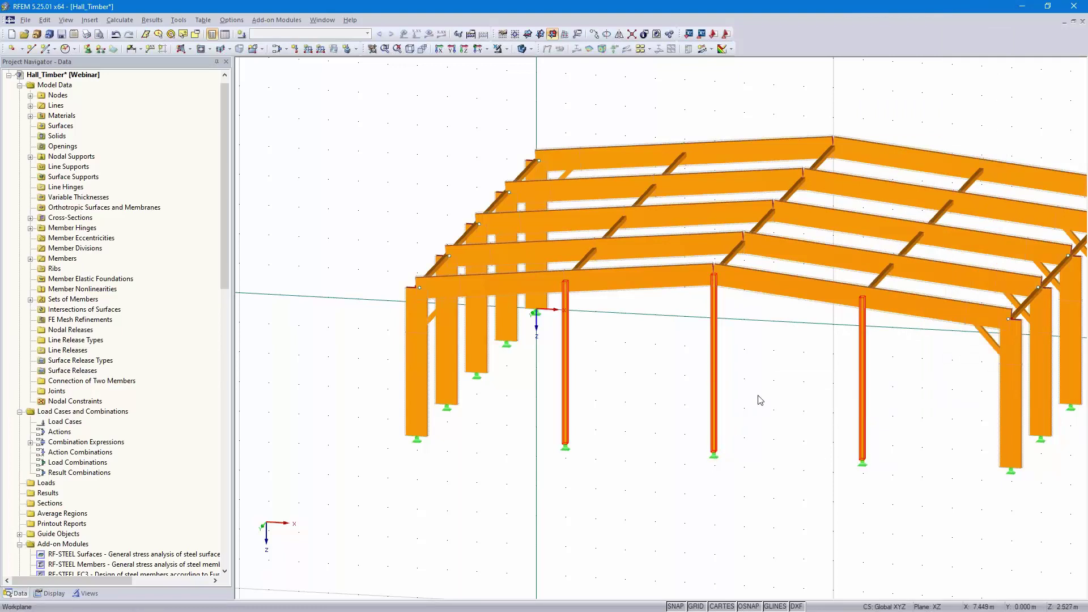
- Assign a new hinge at the member end of the three gable posts, releasing ux, φy and φz
{"action": "double_click", "coordinate": [713, 355]}
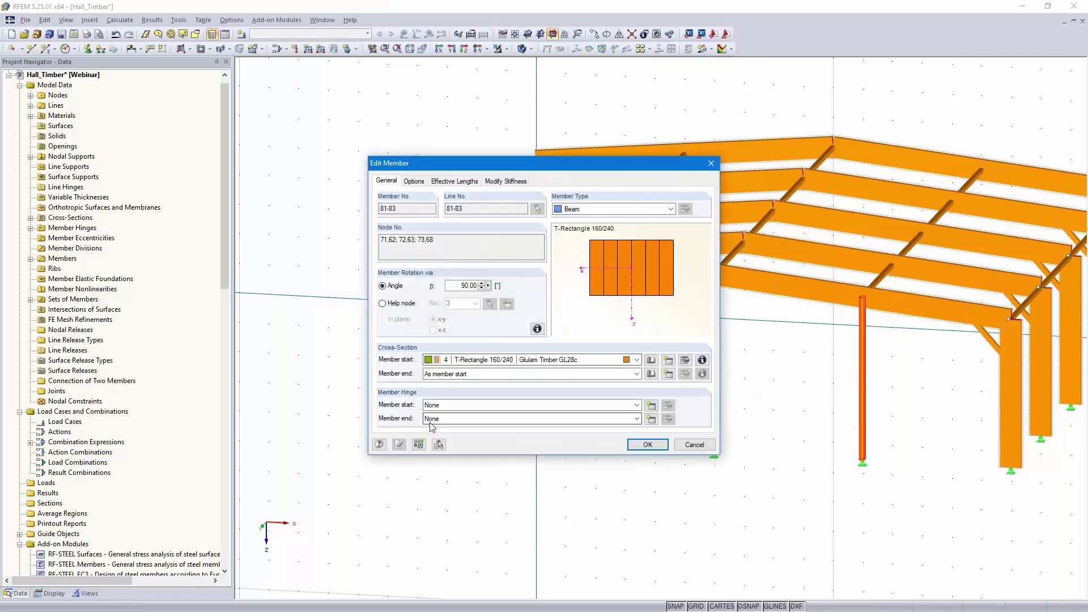
{"action": "left_click", "coordinate": [651, 419]}
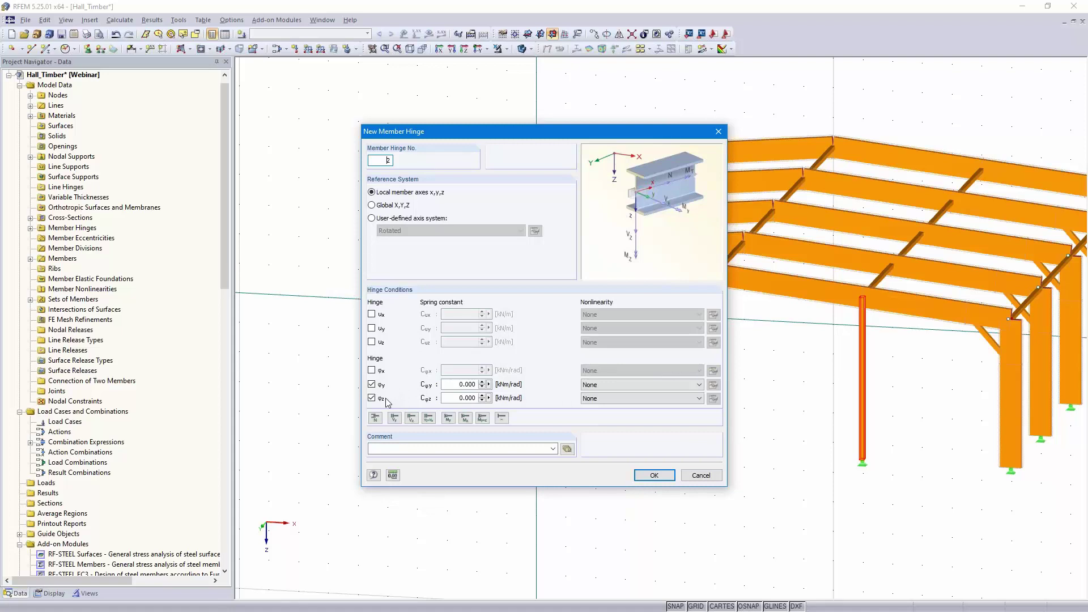
{"action": "left_click", "coordinate": [372, 315]}
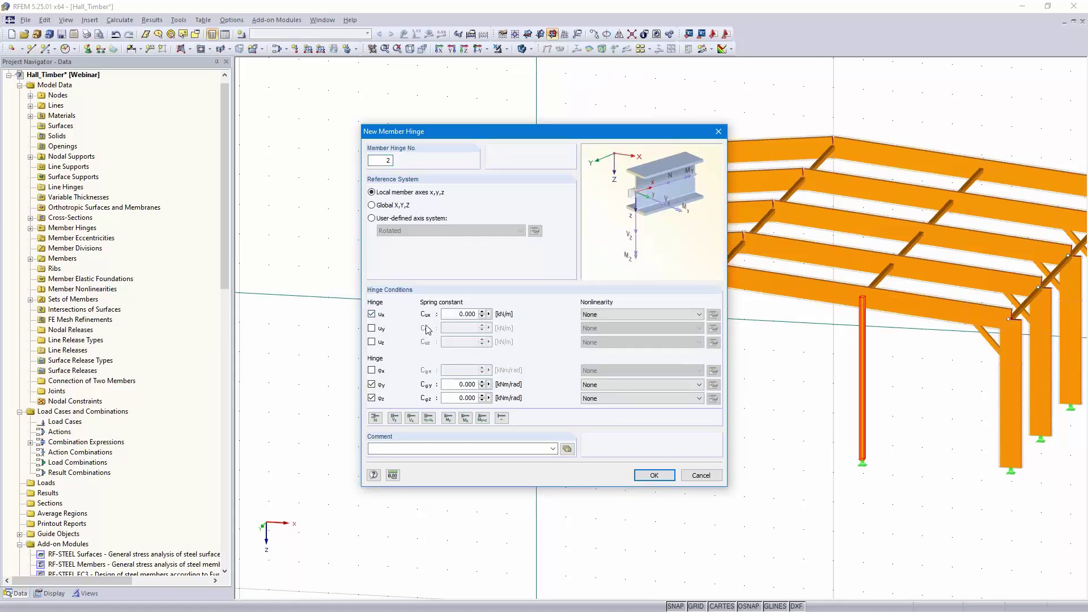
{"action": "left_click", "coordinate": [655, 476]}
{"action": "left_click", "coordinate": [646, 445]}
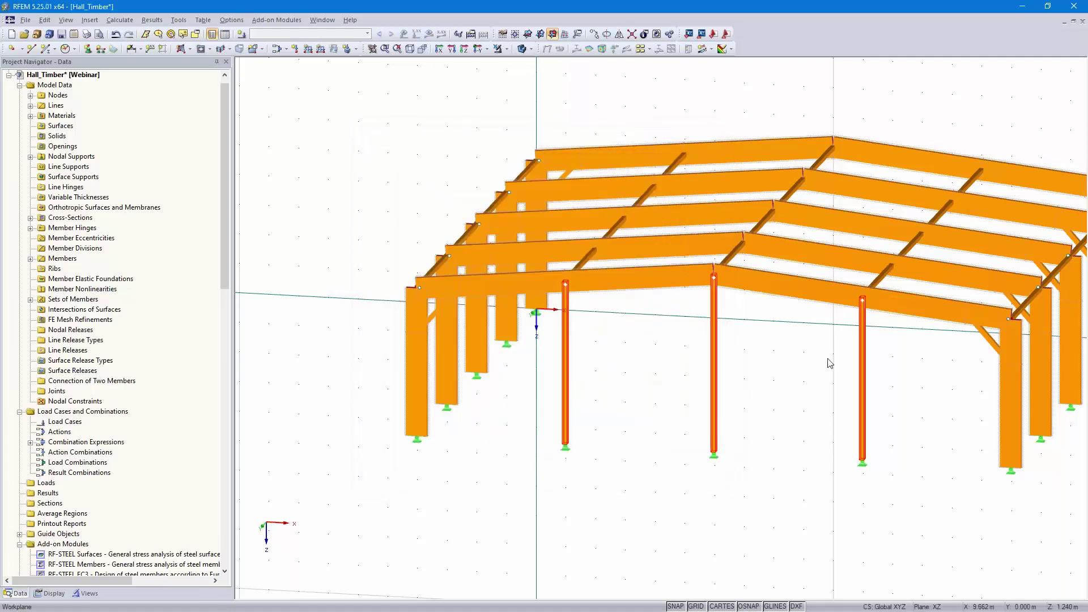
- Copy the three gable posts with their base supports by -18 m in Y to the opposite gable, without creating connecting lines between nodes
{"action": "middle_click_drag", "start_coordinate": [809, 373], "coordinate": [737, 383], "text": "ctrl"}
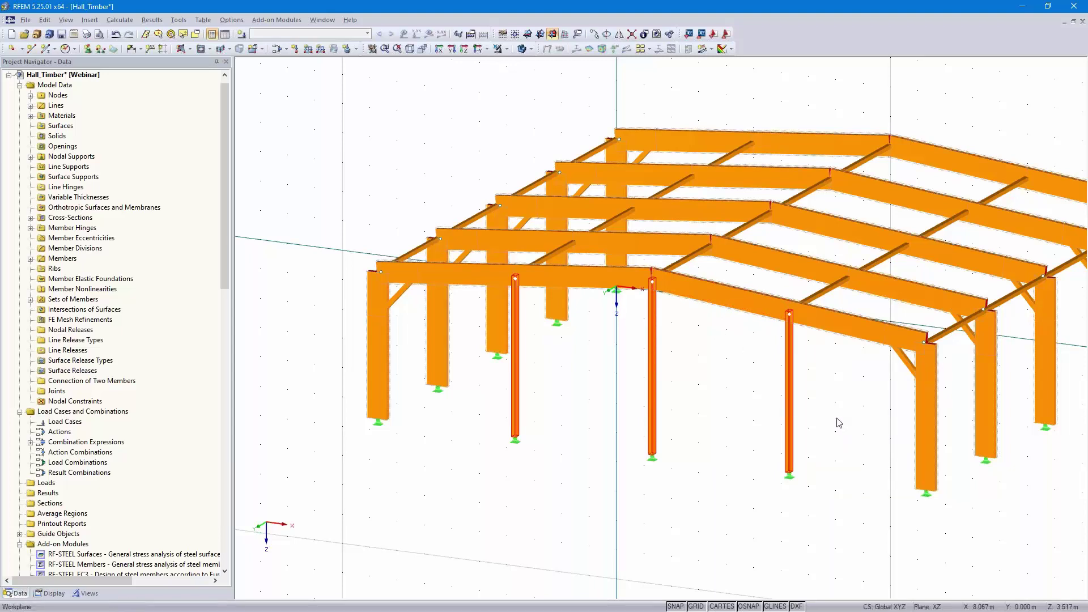
{"action": "middle_click_drag", "start_coordinate": [822, 437], "coordinate": [879, 396]}
{"action": "left_click_drag", "start_coordinate": [879, 396], "coordinate": [501, 498]}
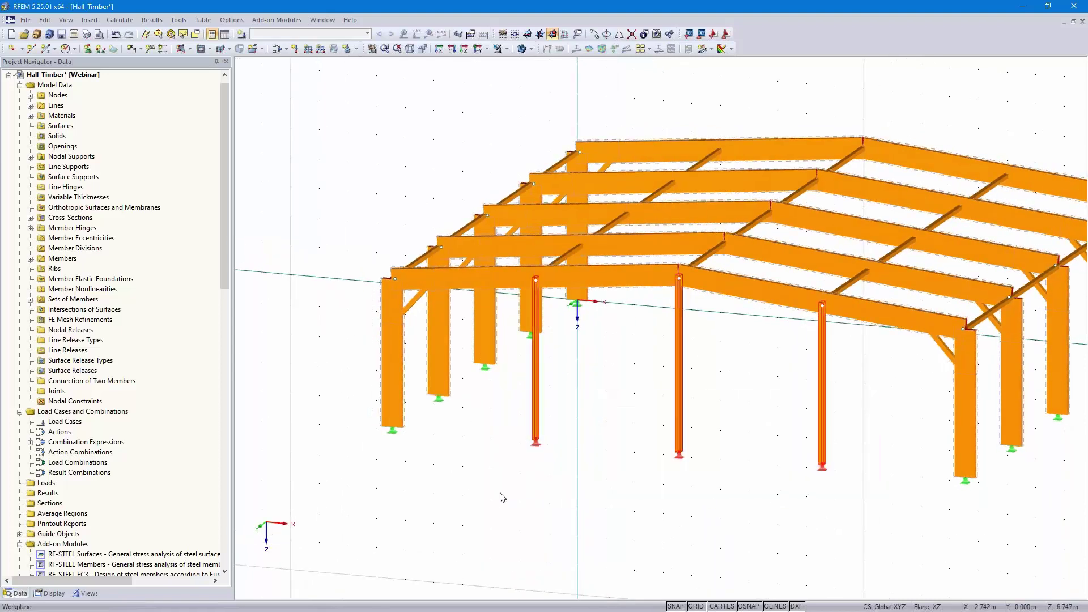
{"action": "middle_click_drag", "start_coordinate": [813, 503], "coordinate": [659, 525], "text": "ctrl"}
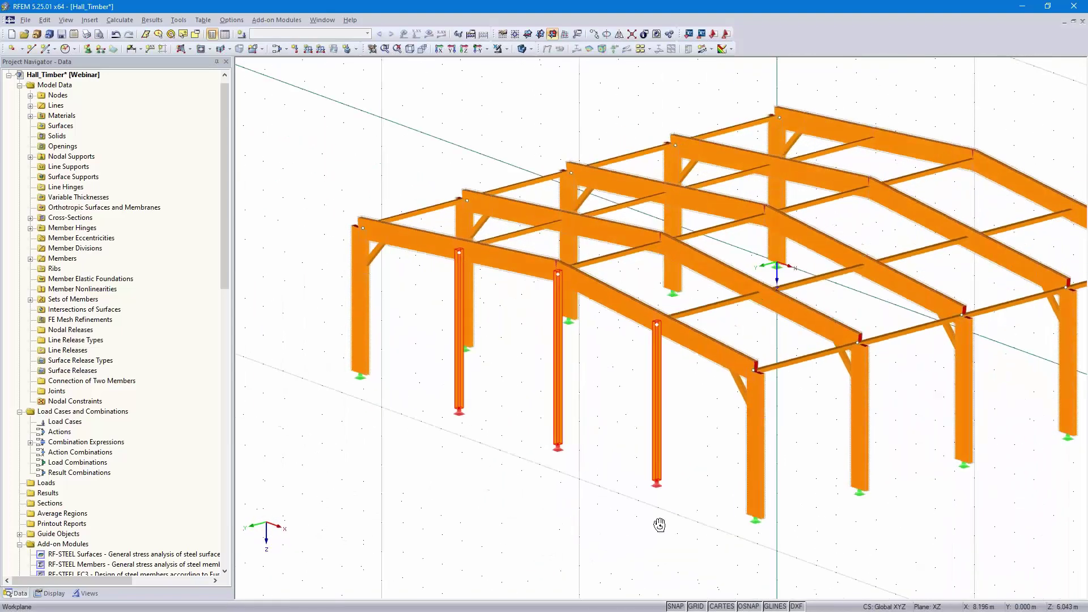
{"action": "left_click", "coordinate": [593, 34]}
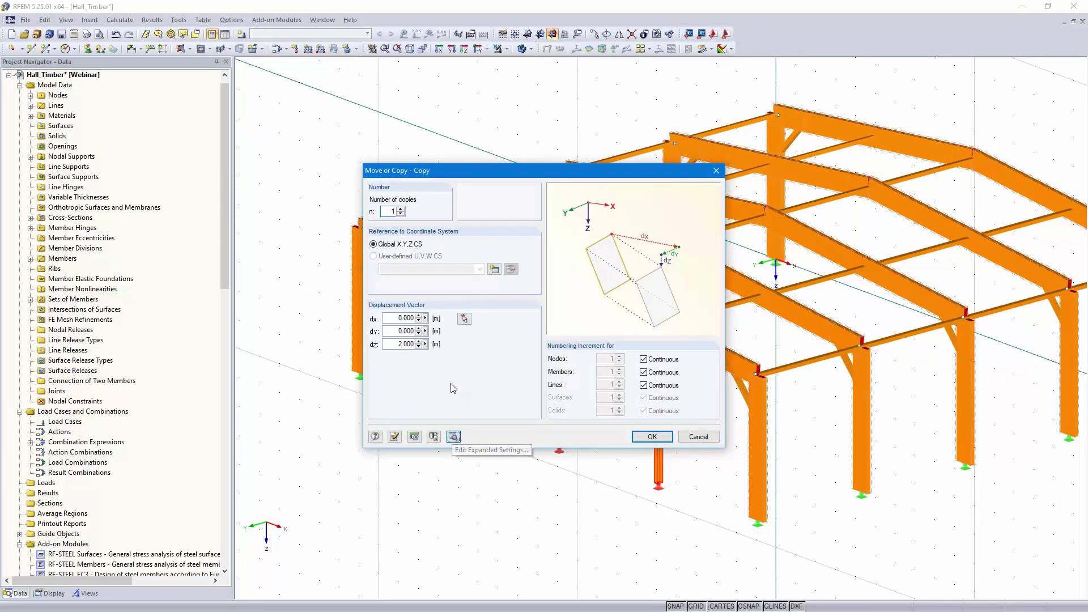
{"action": "left_click", "coordinate": [434, 437]}
{"action": "left_click", "coordinate": [373, 176]}
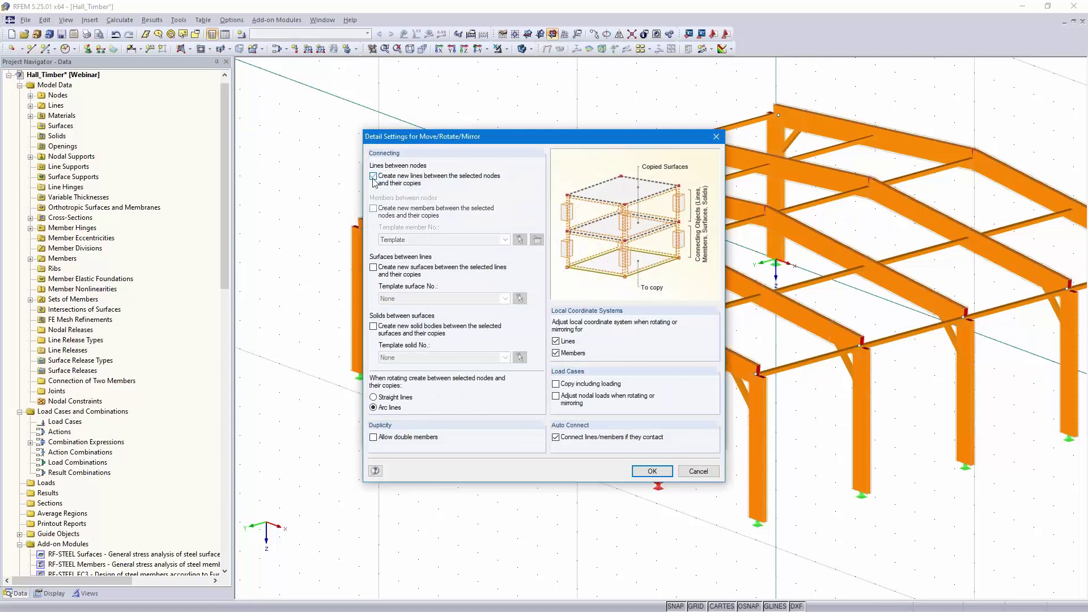
{"action": "left_click", "coordinate": [652, 470]}
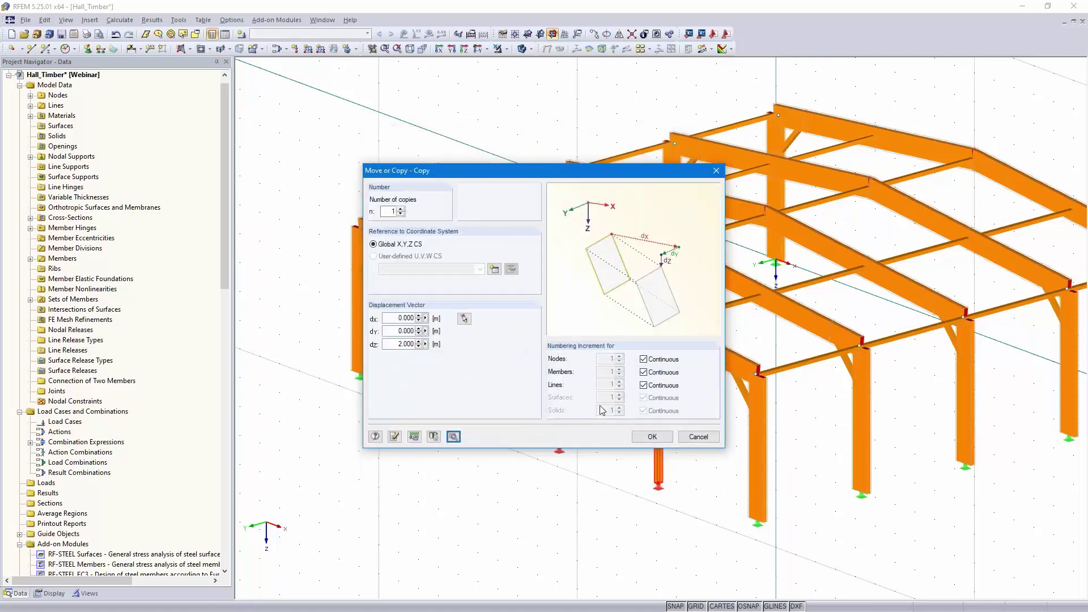
{"action": "left_click", "coordinate": [464, 318]}
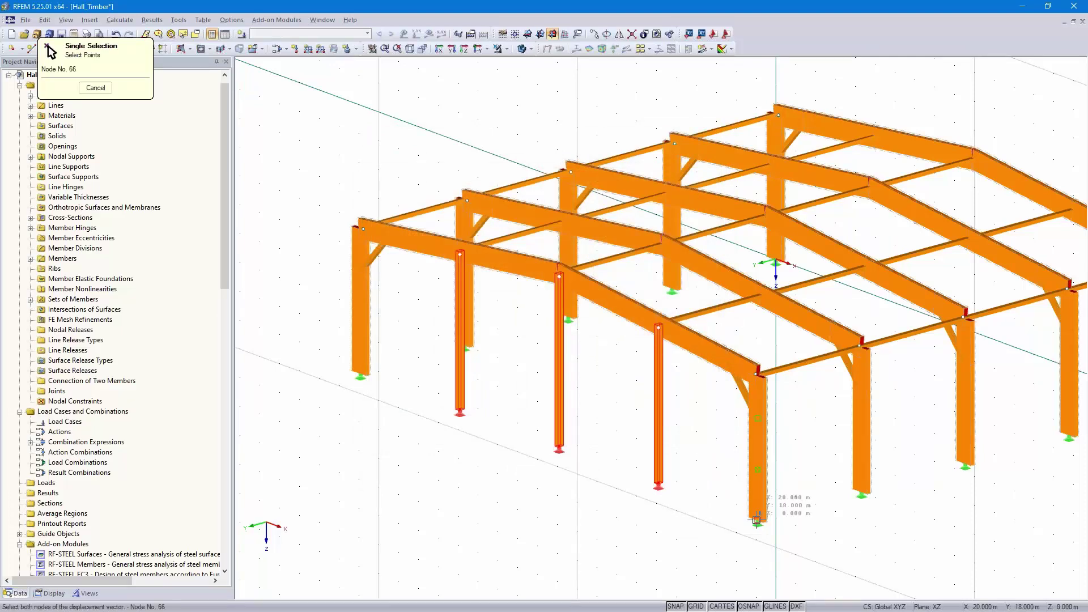
{"action": "middle_click_drag", "start_coordinate": [864, 506], "coordinate": [657, 481]}
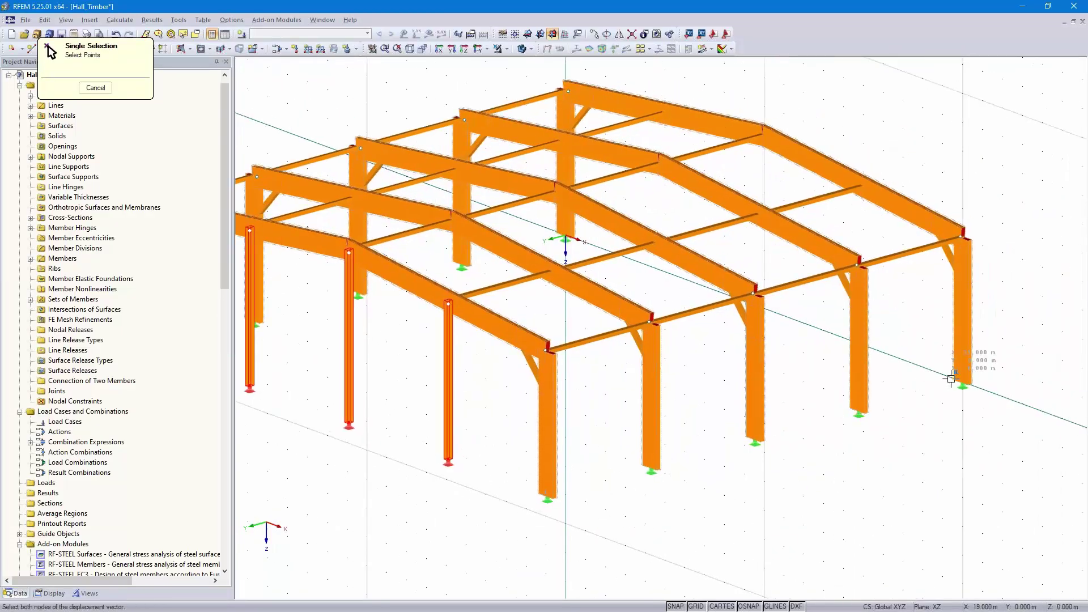
{"action": "left_click", "coordinate": [963, 380]}
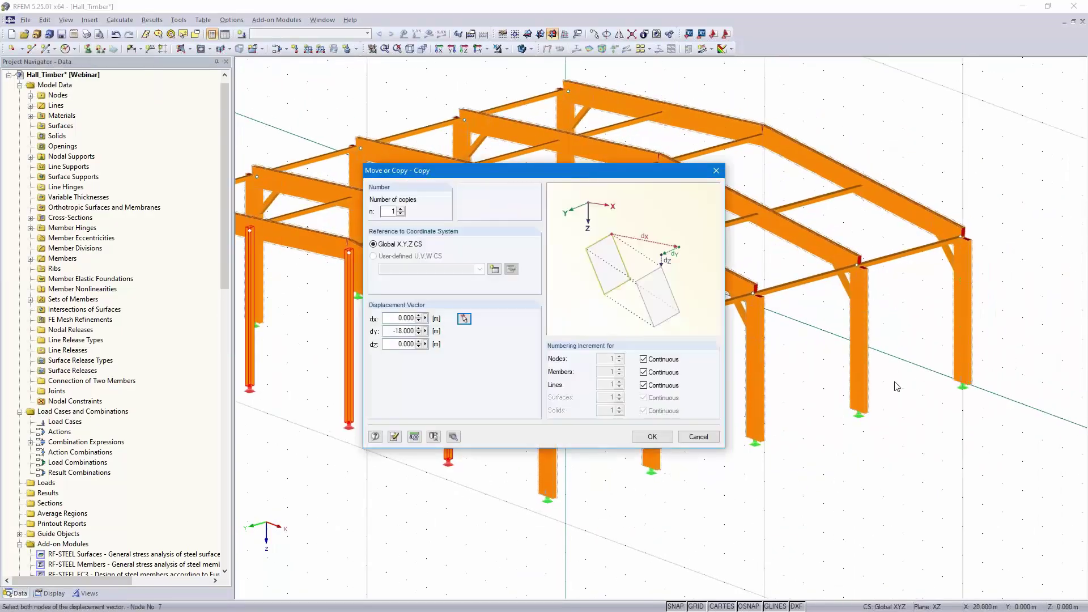
{"action": "left_click", "coordinate": [652, 437]}
- Divide the columns and gable posts of the end bay at Y = 0 with a new intermediate node 2.5 m from the member start
{"action": "middle_click_drag", "start_coordinate": [867, 460], "coordinate": [692, 437], "text": "ctrl"}
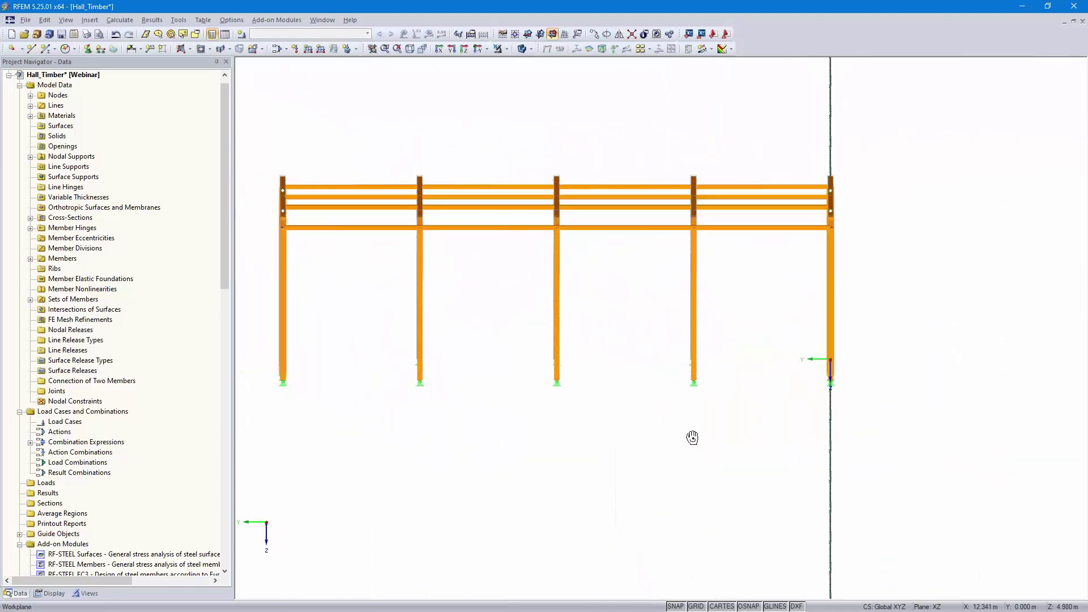
{"action": "left_click_drag", "start_coordinate": [895, 315], "coordinate": [659, 419]}
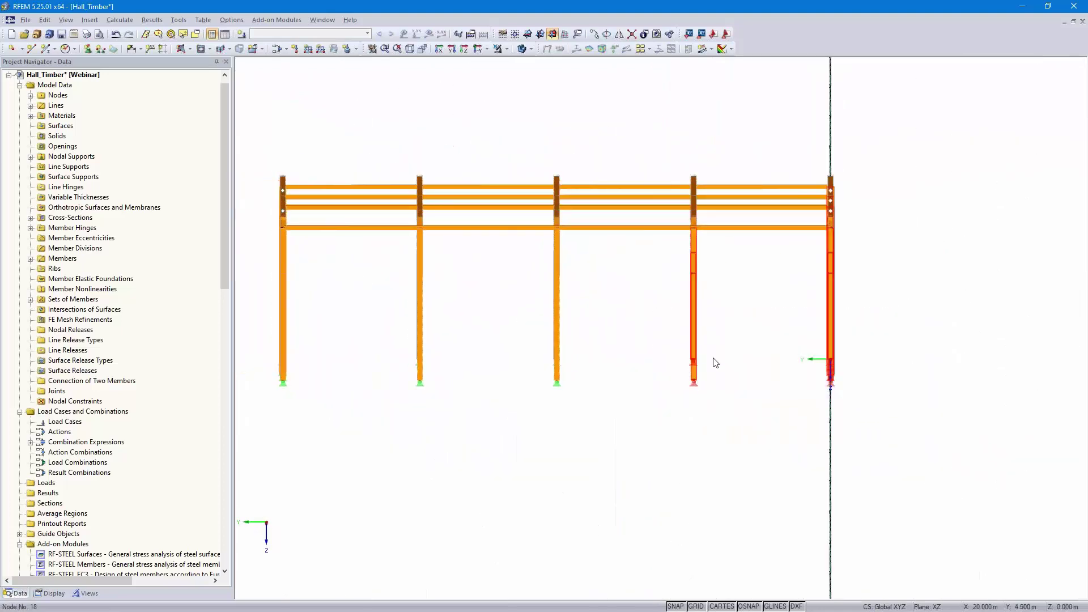
{"action": "right_click", "coordinate": [695, 335]}
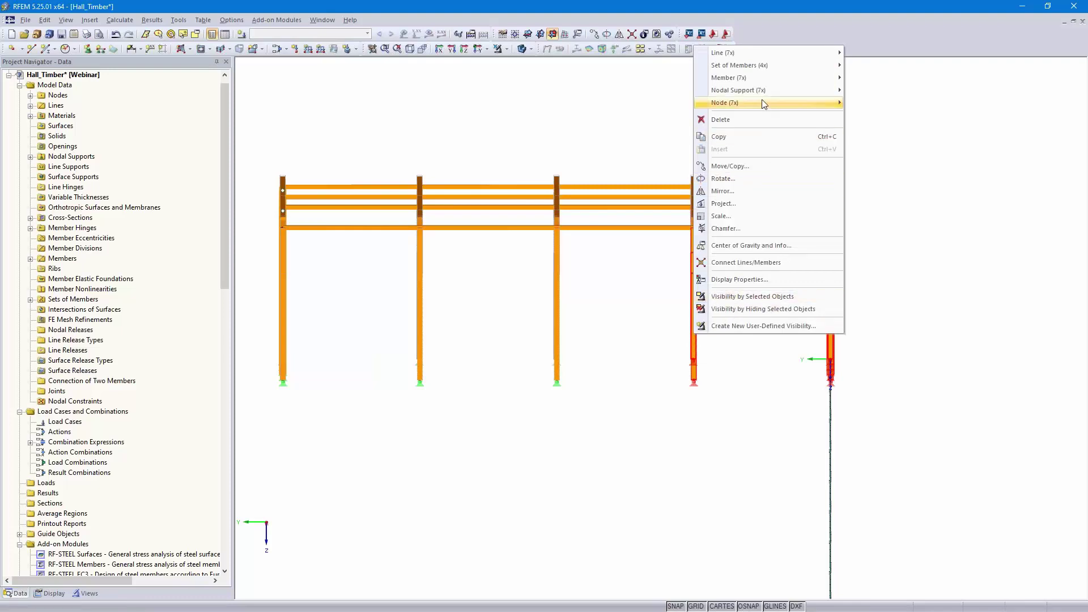
{"action": "mouse_move", "coordinate": [768, 78]}
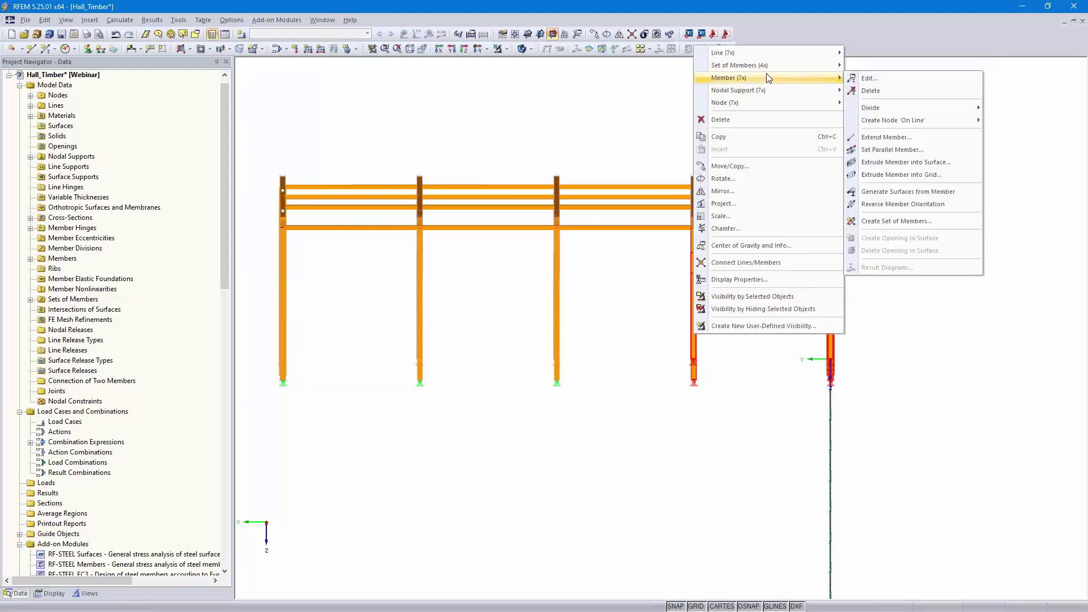
{"action": "mouse_move", "coordinate": [922, 108]}
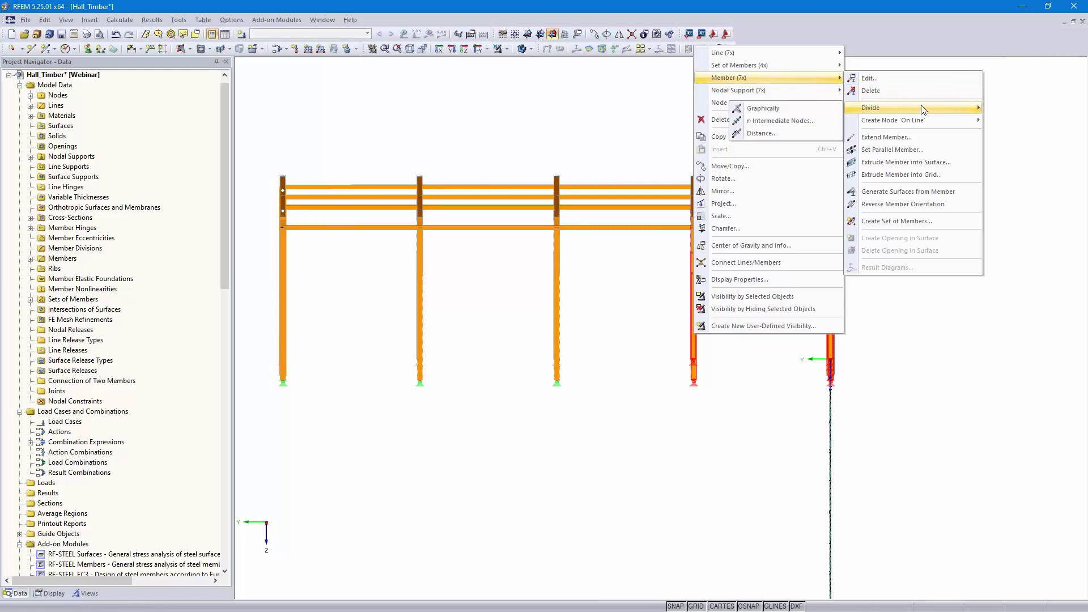
{"action": "left_click", "coordinate": [761, 133]}
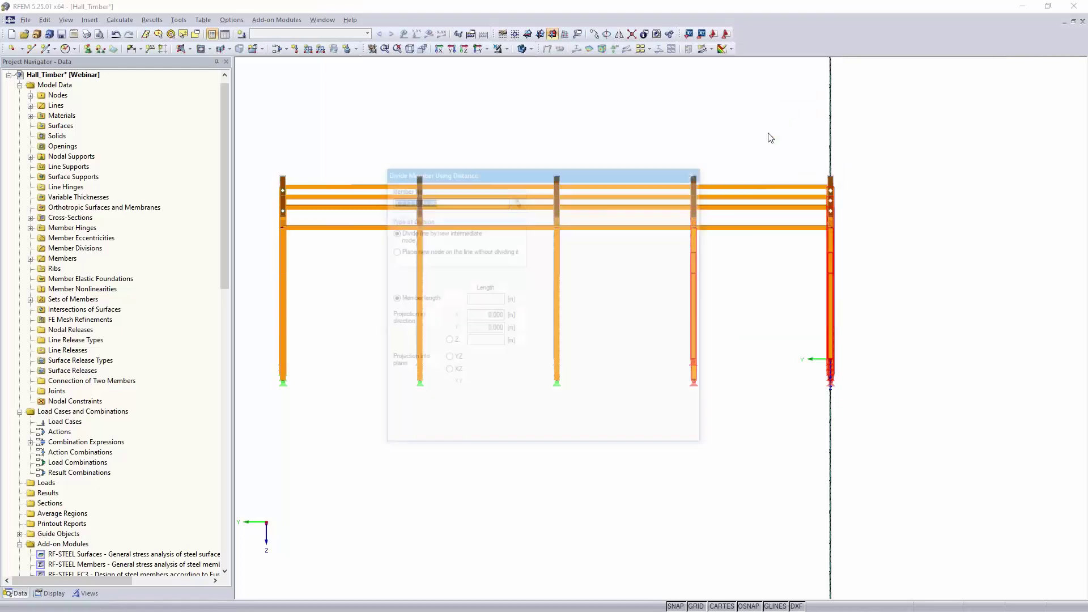
{"action": "left_click", "coordinate": [555, 328]}
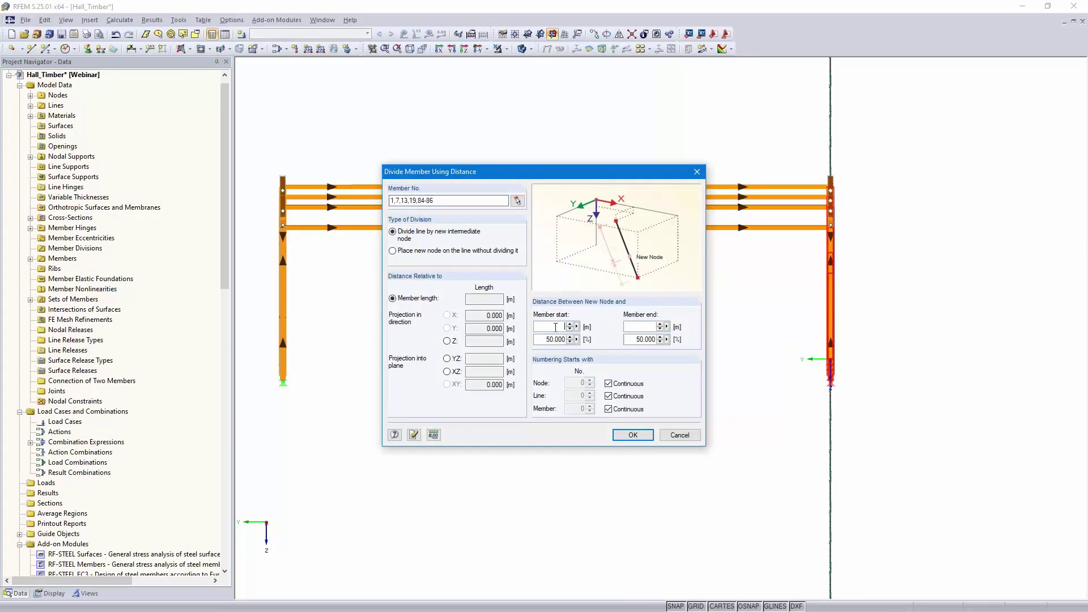
{"action": "type", "text": "2.500"}
{"action": "left_click", "coordinate": [629, 433]}
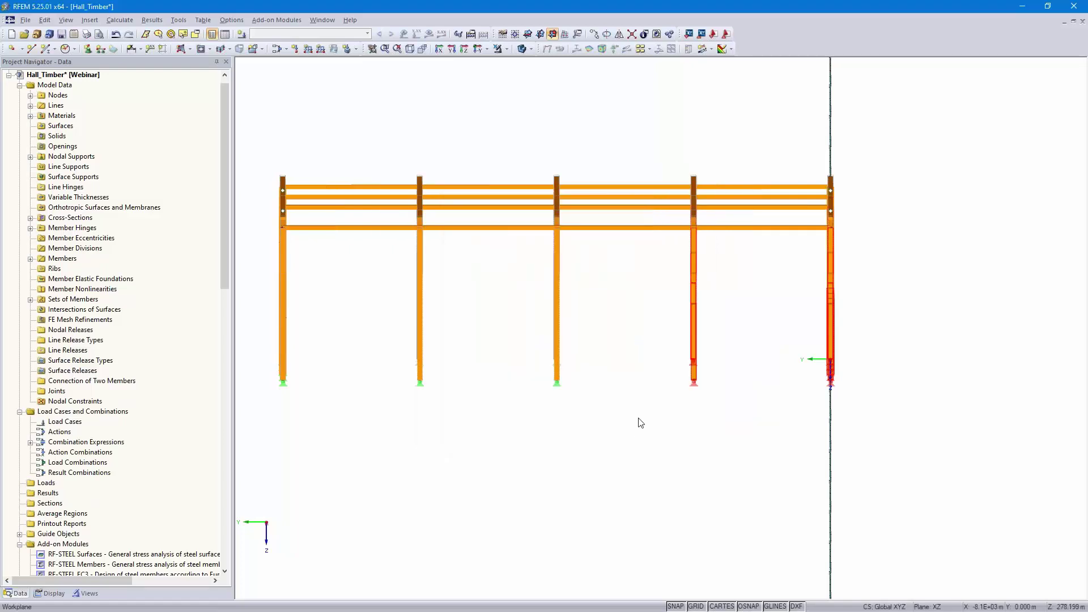
{"action": "mouse_move", "coordinate": [681, 448]}
{"action": "middle_mouse_down", "text": "ctrl"}
{"action": "mouse_move", "coordinate": [705, 440]}
{"action": "mouse_move", "coordinate": [697, 452]}
{"action": "middle_mouse_up", "text": "ctrl"}
{"action": "scroll", "coordinate": [704, 439], "scroll_direction": "up", "scroll_amount": 1}
{"action": "right_click", "coordinate": [696, 452]}
{"action": "left_click", "coordinate": [634, 331]}
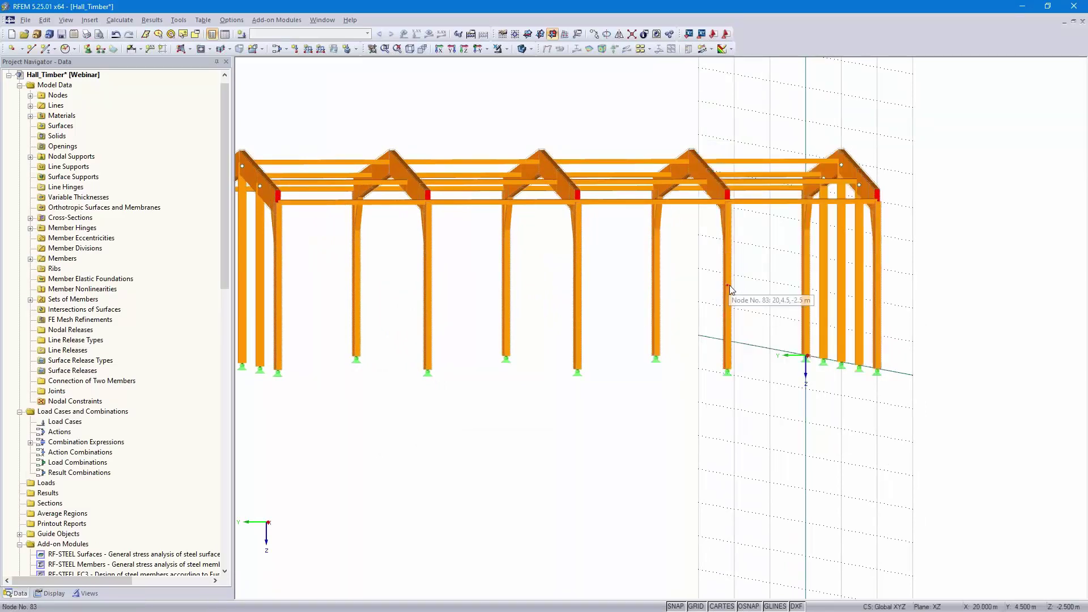
- Isolate the lower segments of the divided columns and gable posts in the end bay using visibility by selected objects
{"action": "middle_click_drag", "start_coordinate": [705, 431], "coordinate": [651, 430], "text": "ctrl"}
{"action": "left_click_drag", "start_coordinate": [626, 423], "coordinate": [946, 266]}
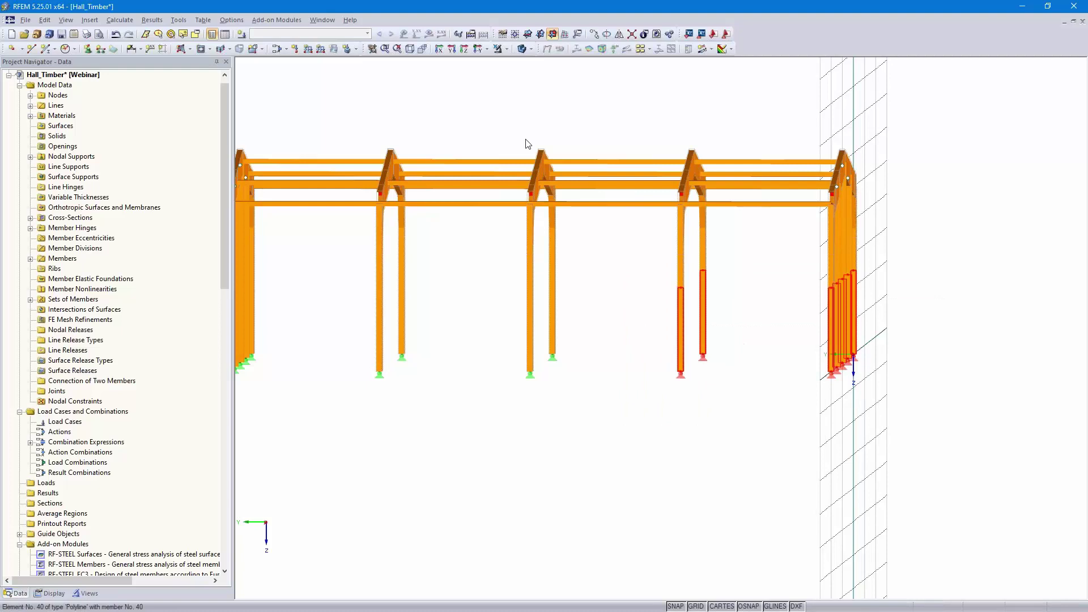
{"action": "left_click", "coordinate": [506, 49]}
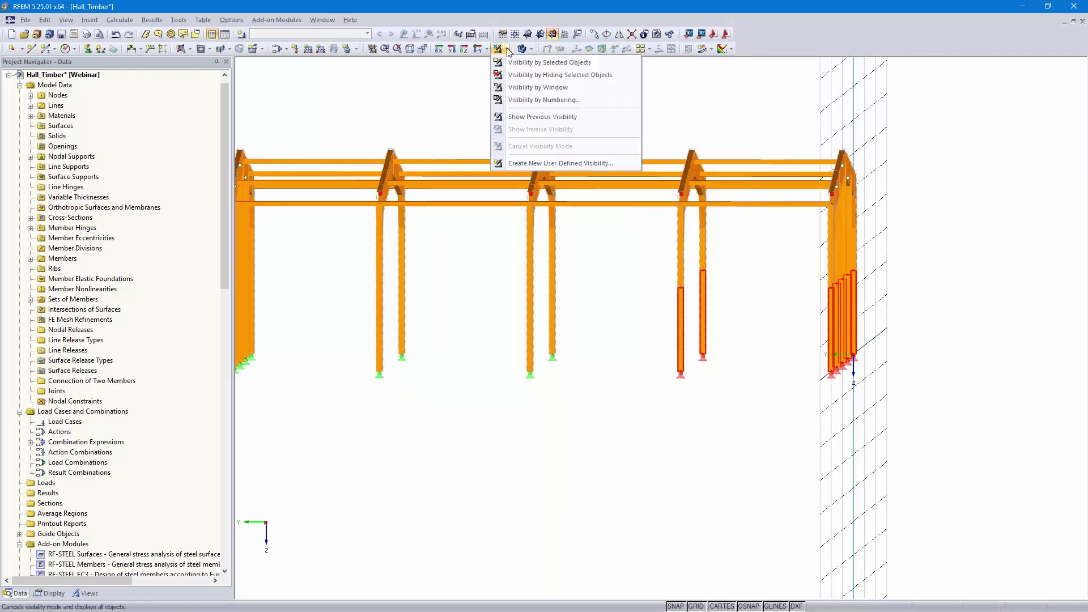
{"action": "left_click", "coordinate": [533, 63]}
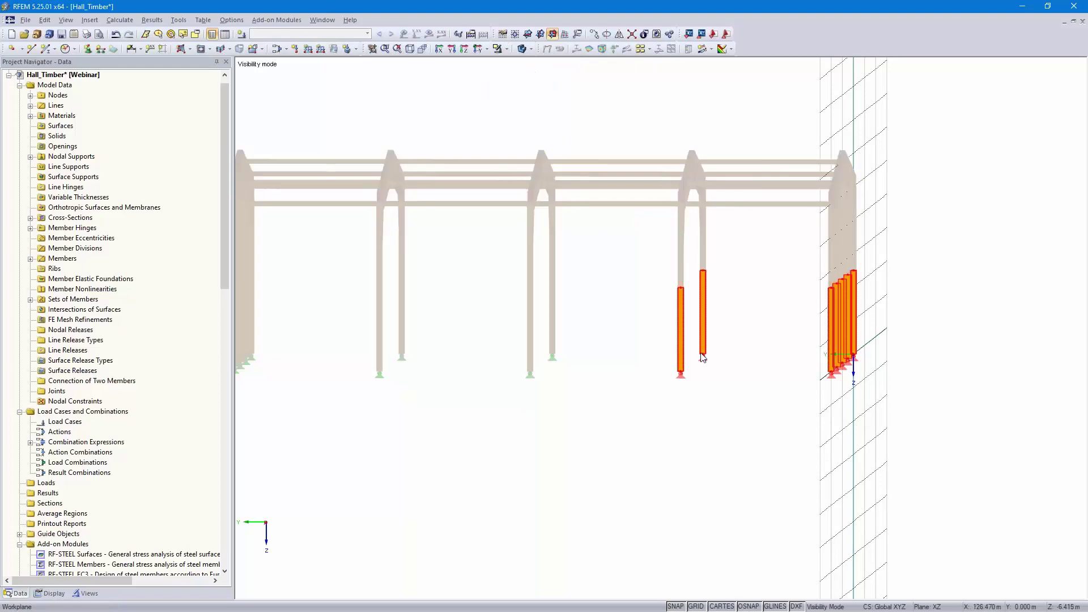
{"action": "middle_click_drag", "start_coordinate": [620, 477], "coordinate": [633, 330], "text": "ctrl"}
{"action": "middle_click_drag", "start_coordinate": [544, 328], "coordinate": [606, 206], "text": "ctrl"}
{"action": "left_click", "coordinate": [589, 201]}
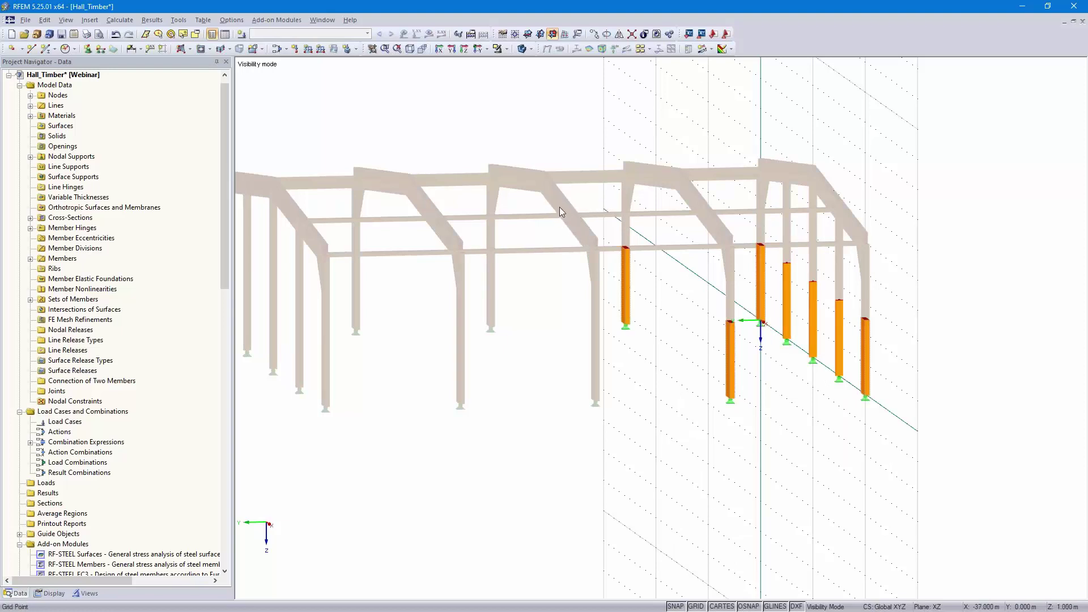
- Turn off the display of hidden objects in the background so only the isolated lower segments are drawn
{"action": "middle_click_drag", "start_coordinate": [507, 324], "coordinate": [543, 356], "text": "ctrl"}
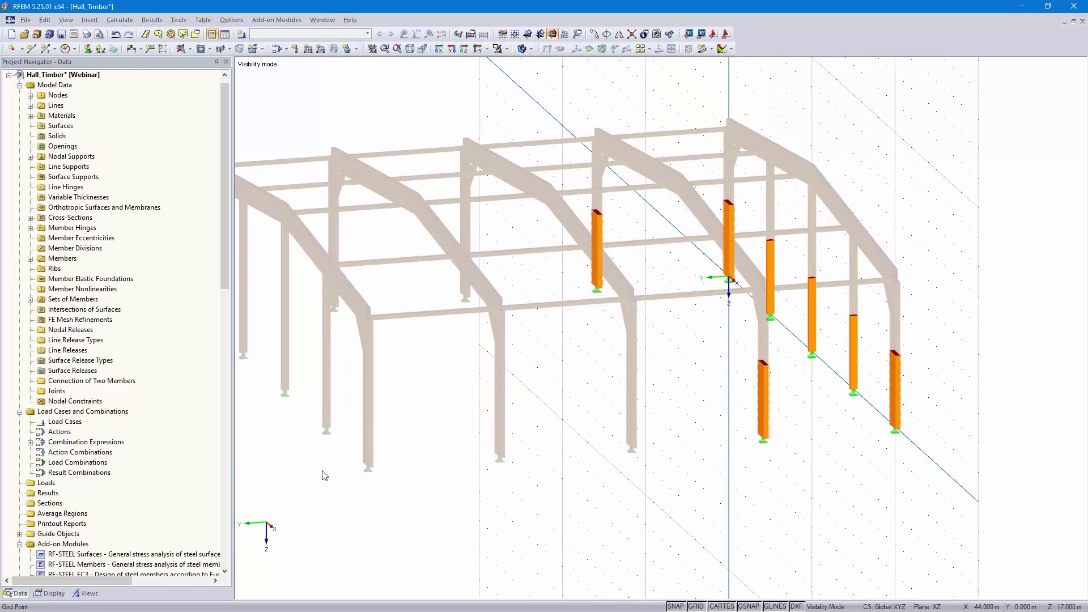
{"action": "scroll", "coordinate": [63, 579], "scroll_direction": "down", "scroll_amount": 1}
{"action": "left_click", "coordinate": [46, 594]}
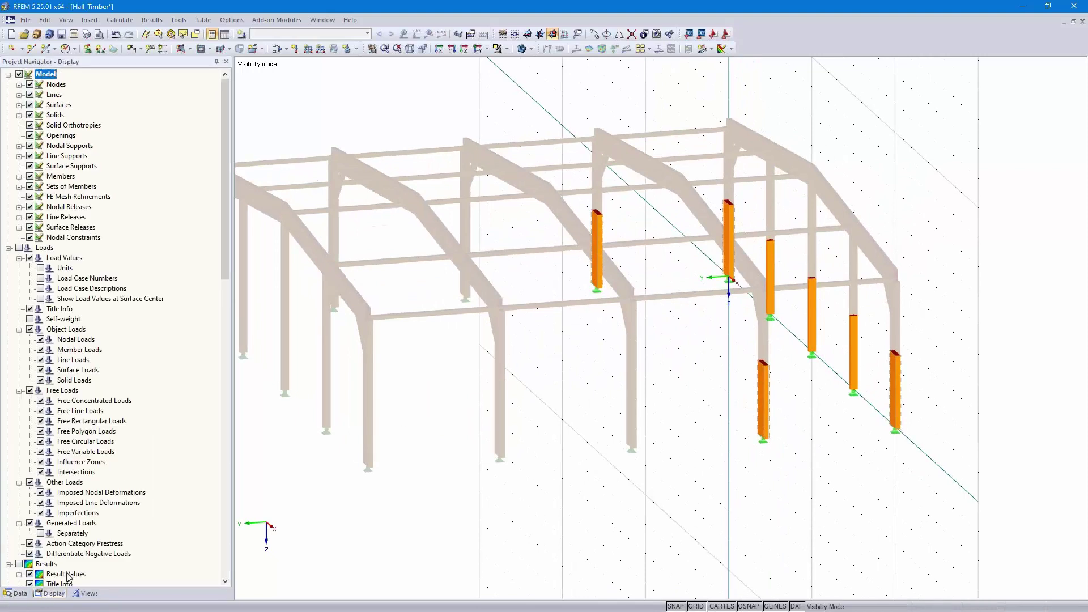
{"action": "scroll", "coordinate": [141, 416], "scroll_direction": "down", "scroll_amount": 14}
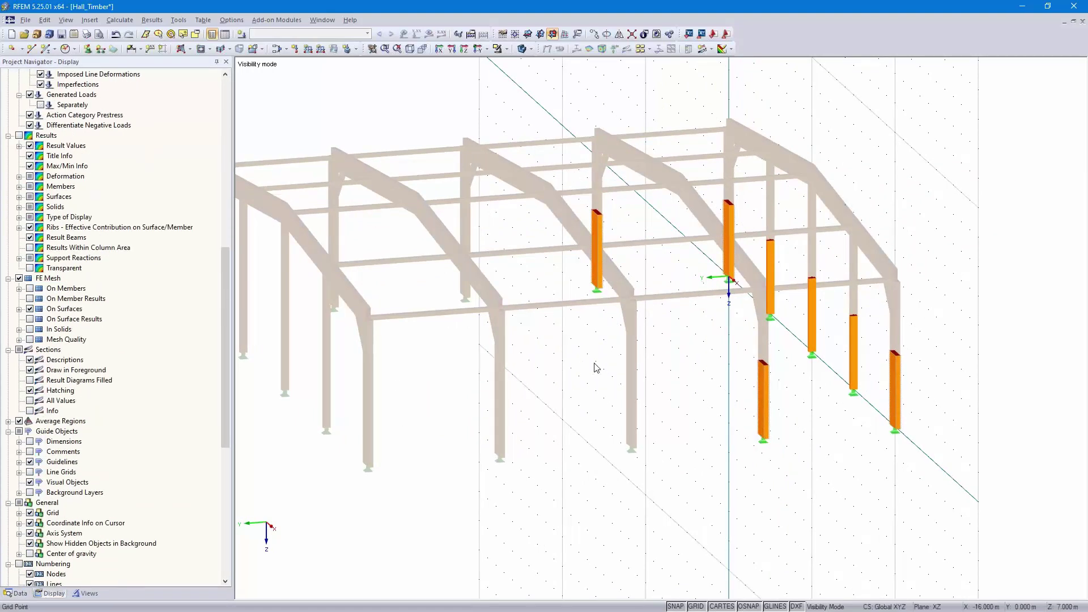
{"action": "scroll", "coordinate": [124, 384], "scroll_direction": "down", "scroll_amount": 11}
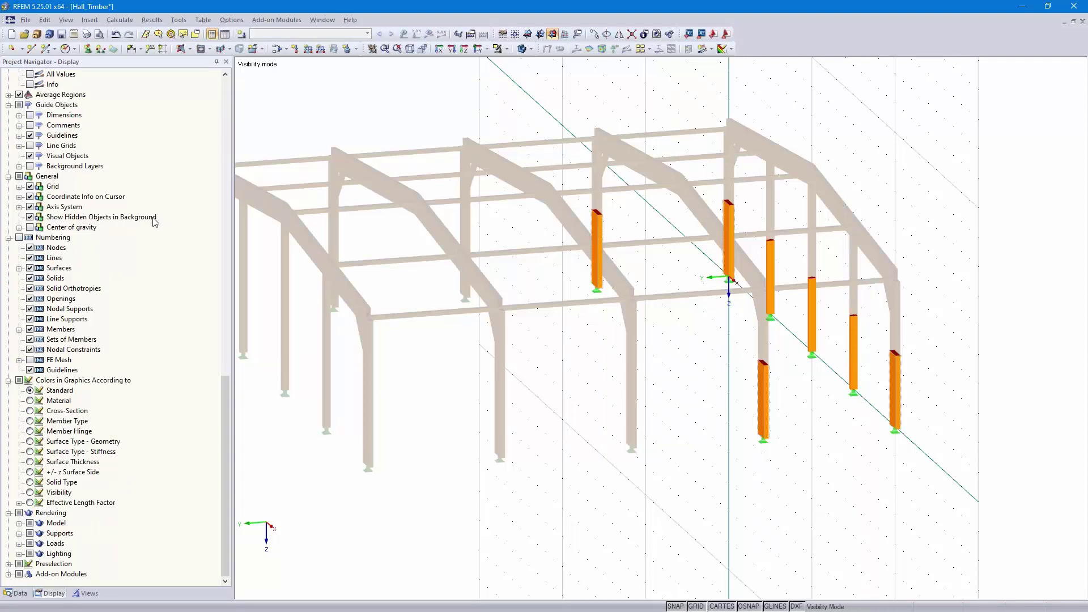
{"action": "left_click", "coordinate": [32, 217]}
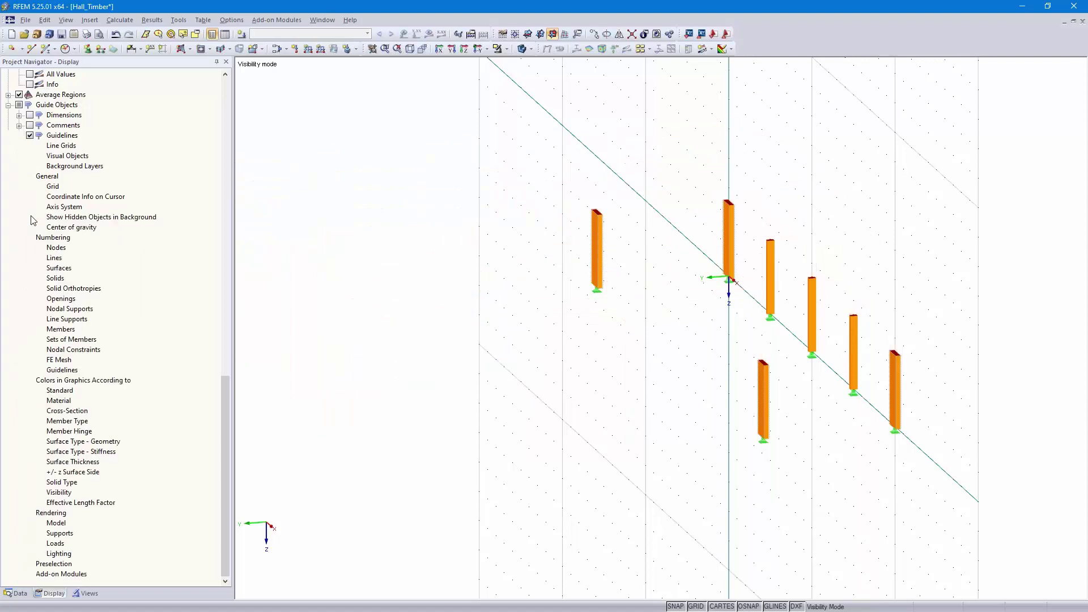
- Copy the three lower gable post segments once by 4.5 m in Y to the neighbouring frame line
{"action": "middle_click_drag", "start_coordinate": [530, 388], "coordinate": [588, 423], "text": "ctrl"}
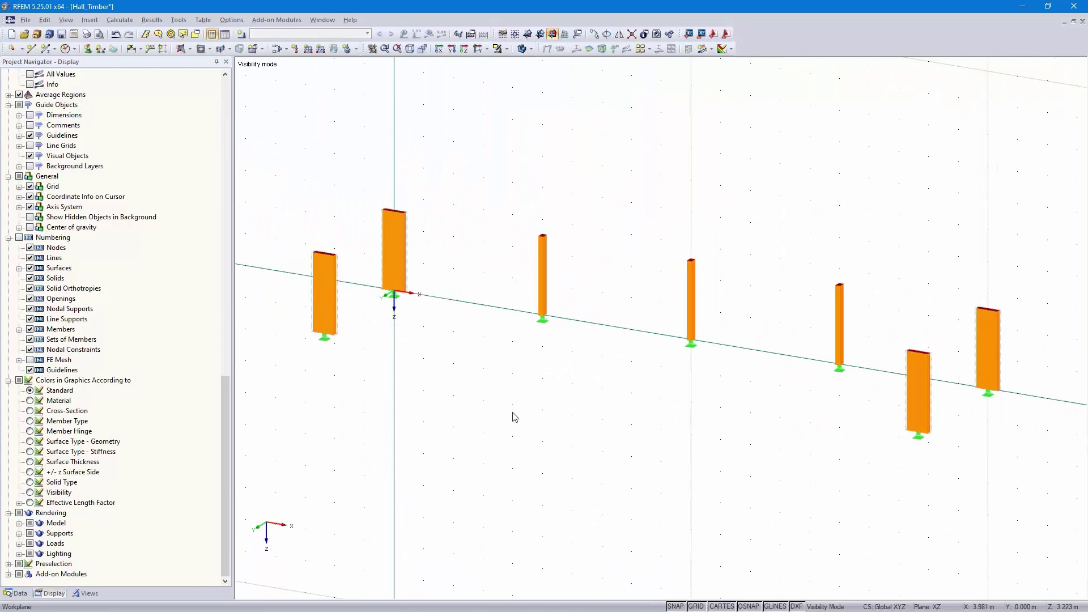
{"action": "left_click_drag", "start_coordinate": [497, 394], "coordinate": [880, 178]}
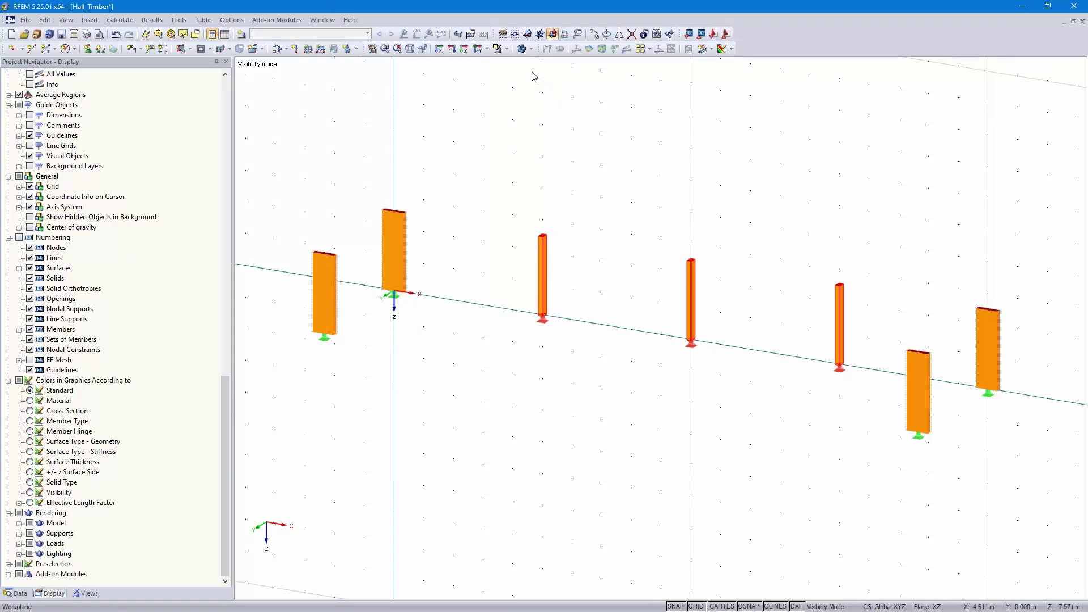
{"action": "left_click", "coordinate": [594, 34]}
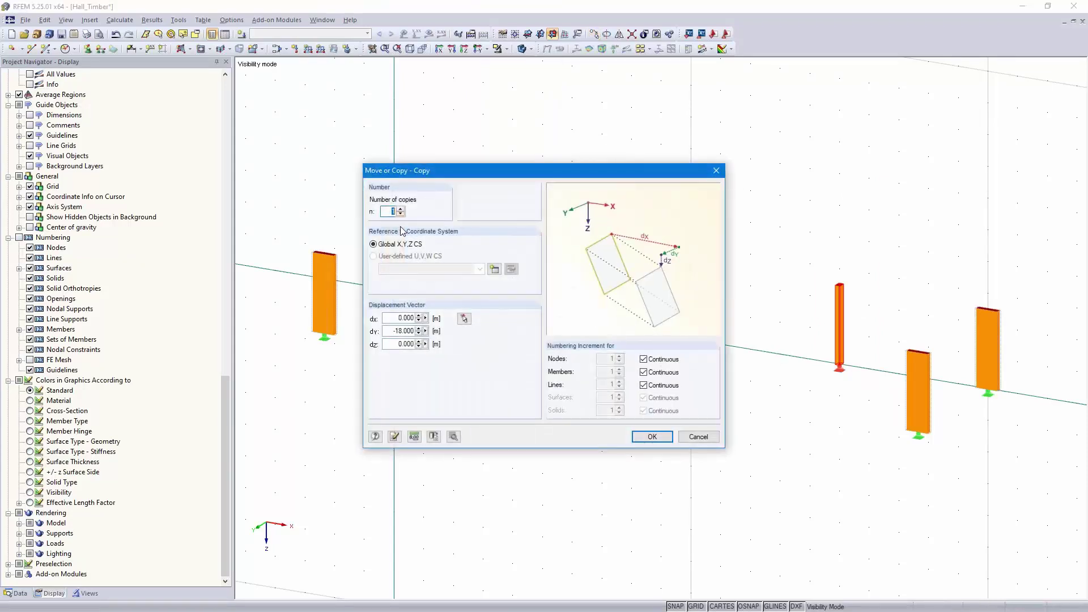
{"action": "left_click", "coordinate": [463, 320]}
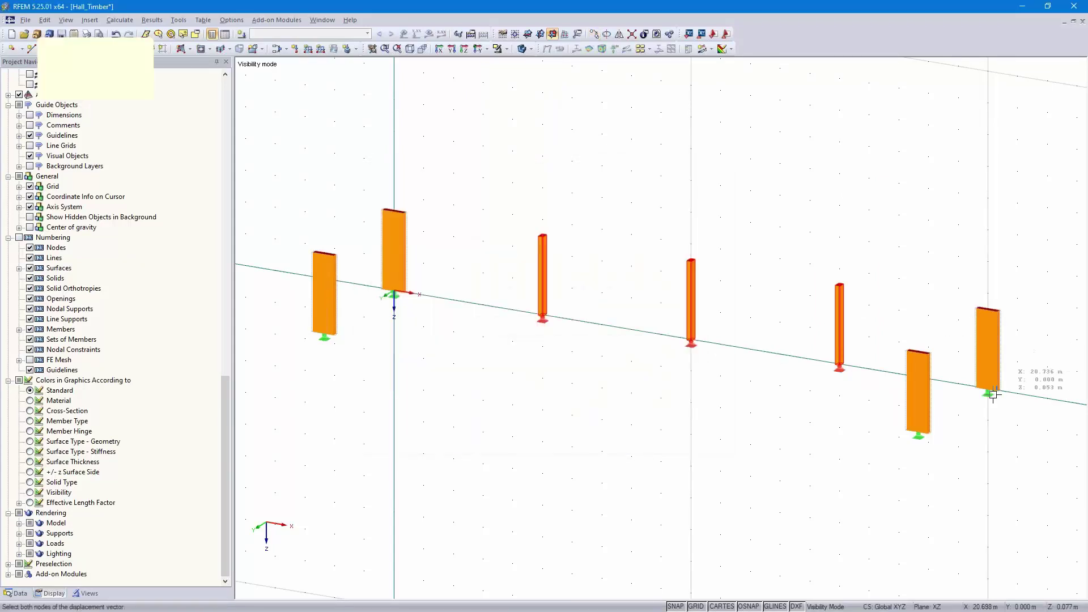
{"action": "left_click", "coordinate": [918, 434]}
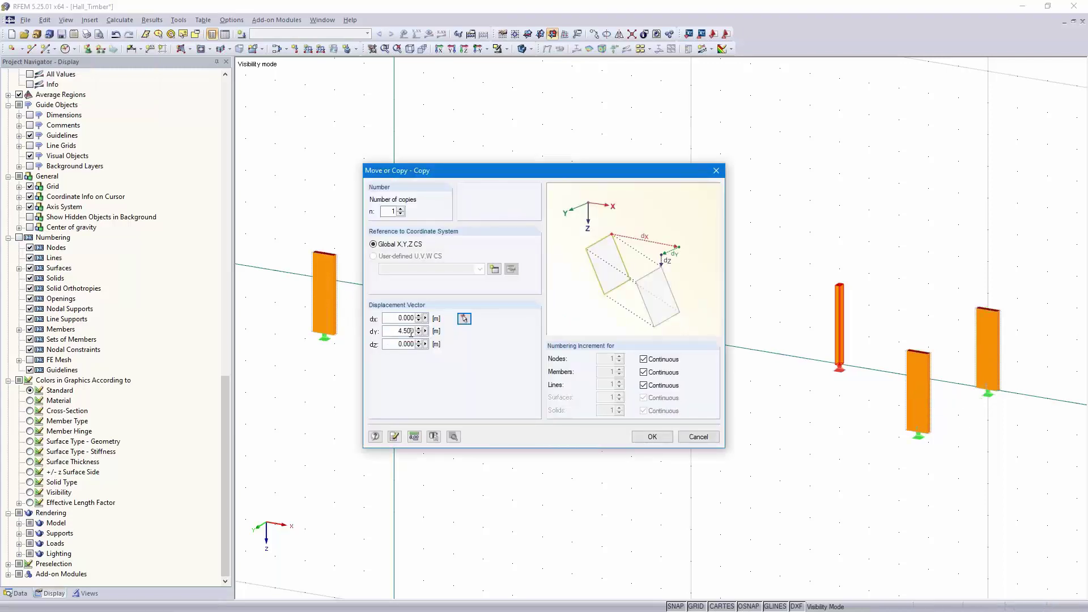
{"action": "left_click", "coordinate": [646, 436]}
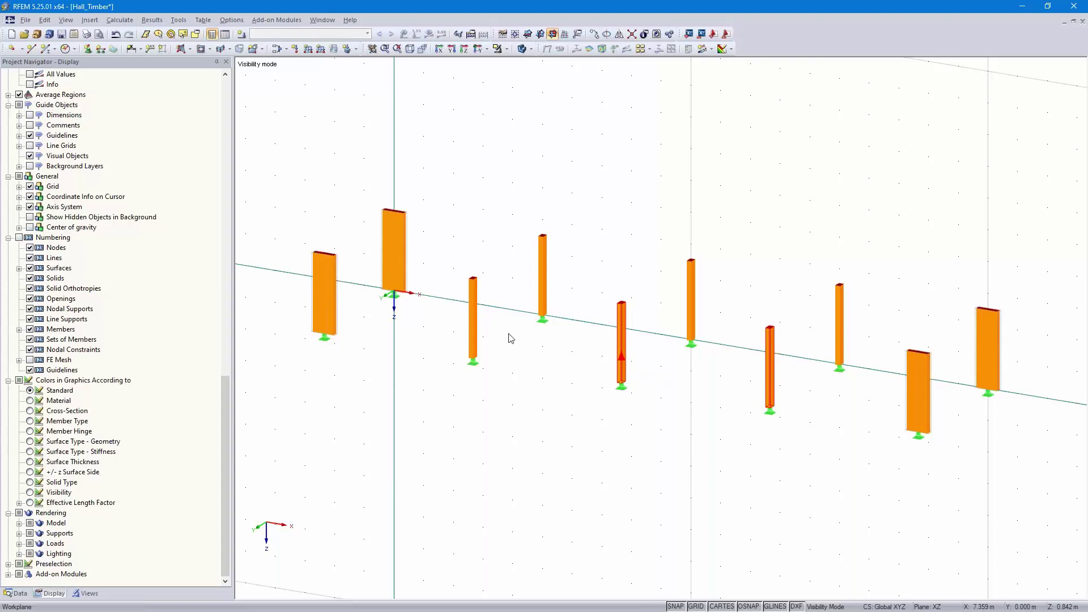
- Assign the three copied posts a new rectangular timber cross-section 140/140 mm in Poplar and Softwood Timber C24
{"action": "double_click", "coordinate": [475, 333]}
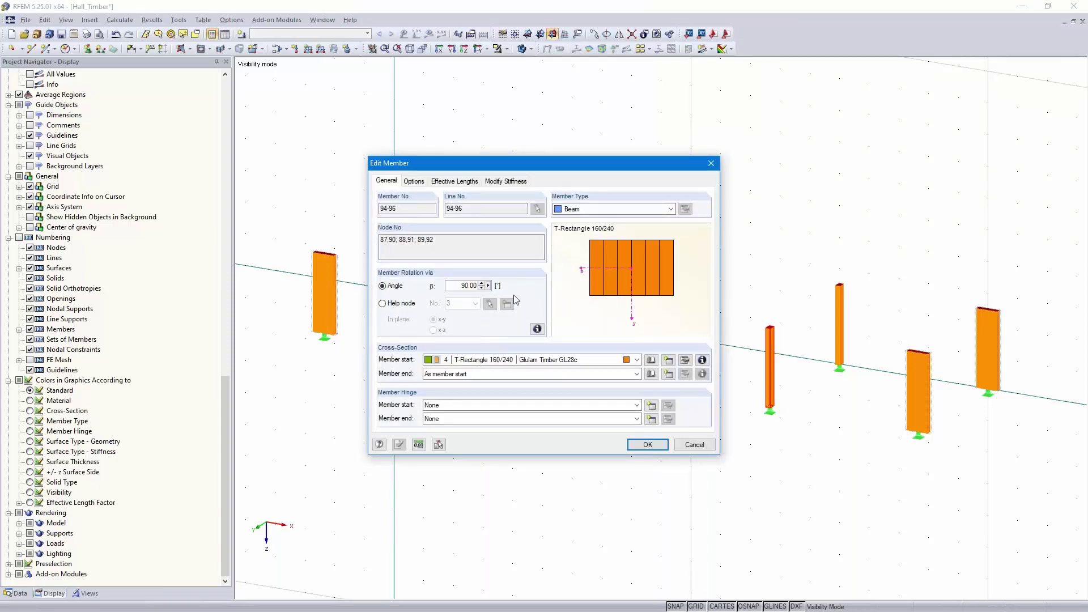
{"action": "left_click", "coordinate": [650, 360]}
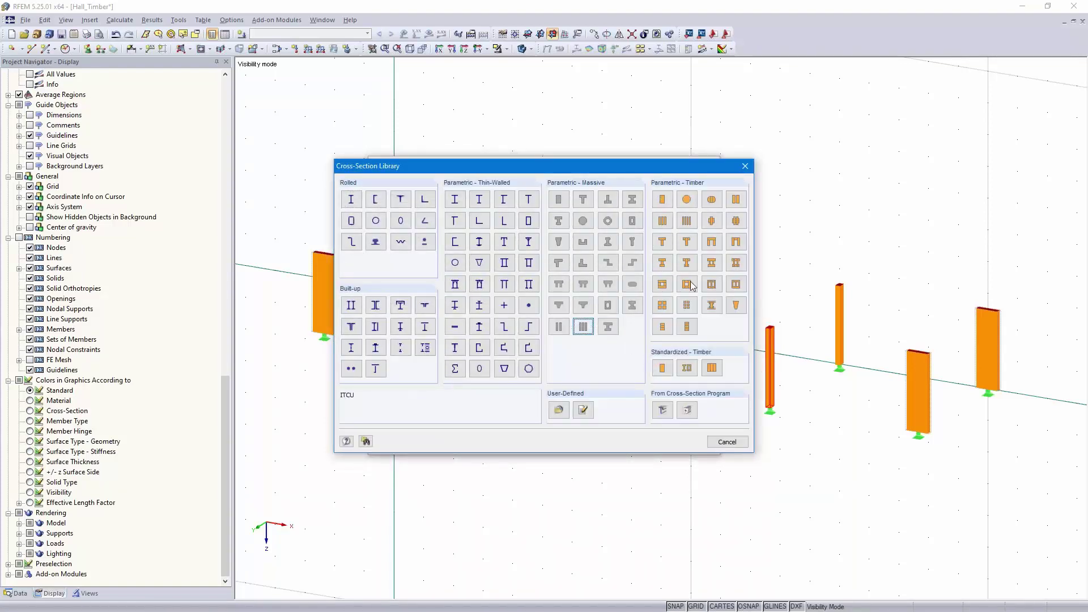
{"action": "key", "text": "Escape"}
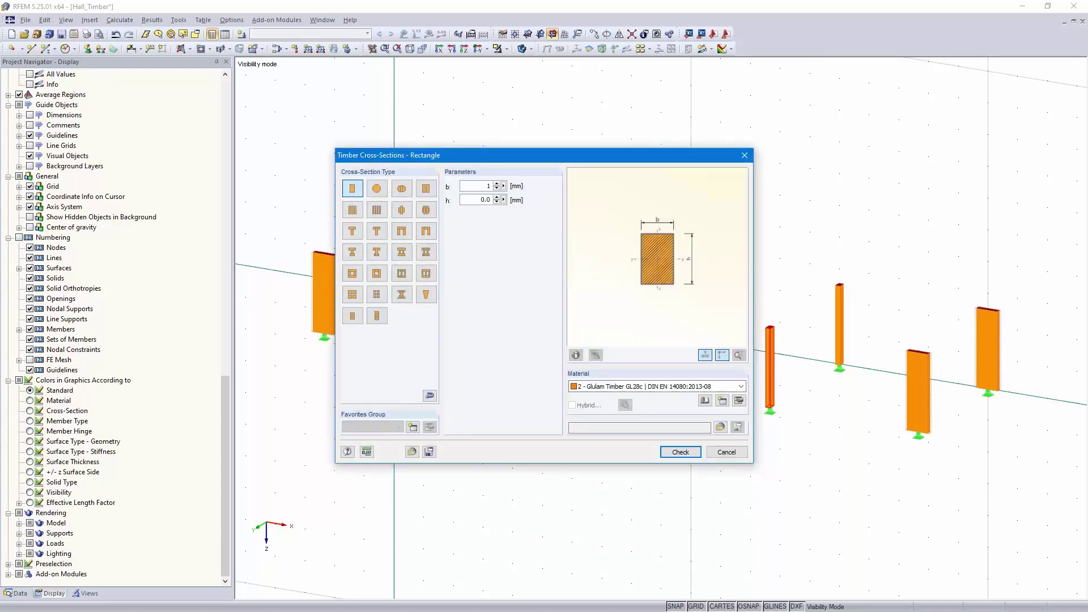
{"action": "type", "text": "140"}
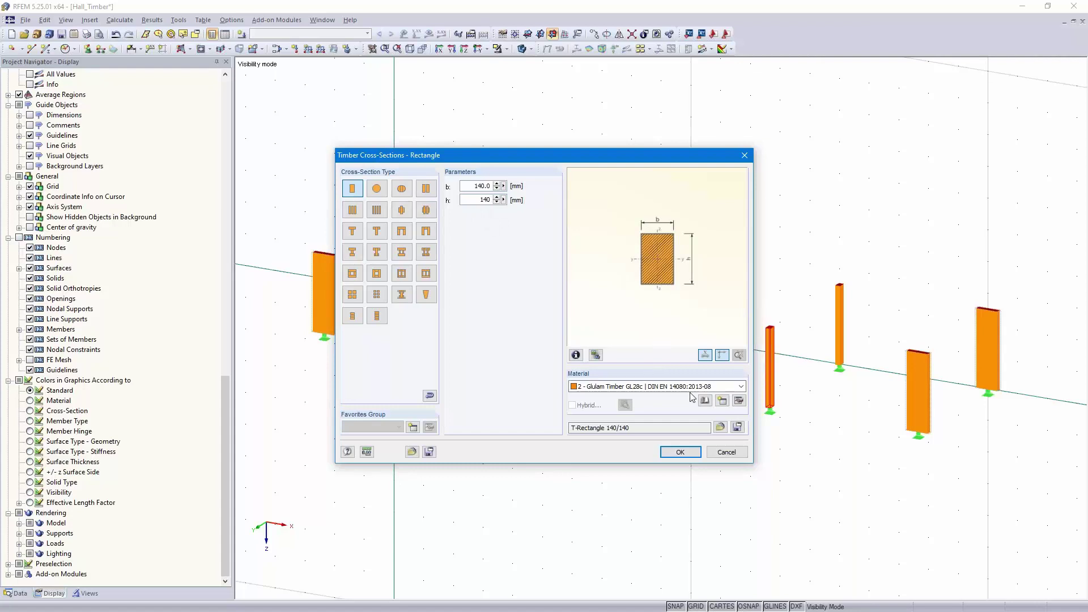
{"action": "left_click", "coordinate": [690, 387]}
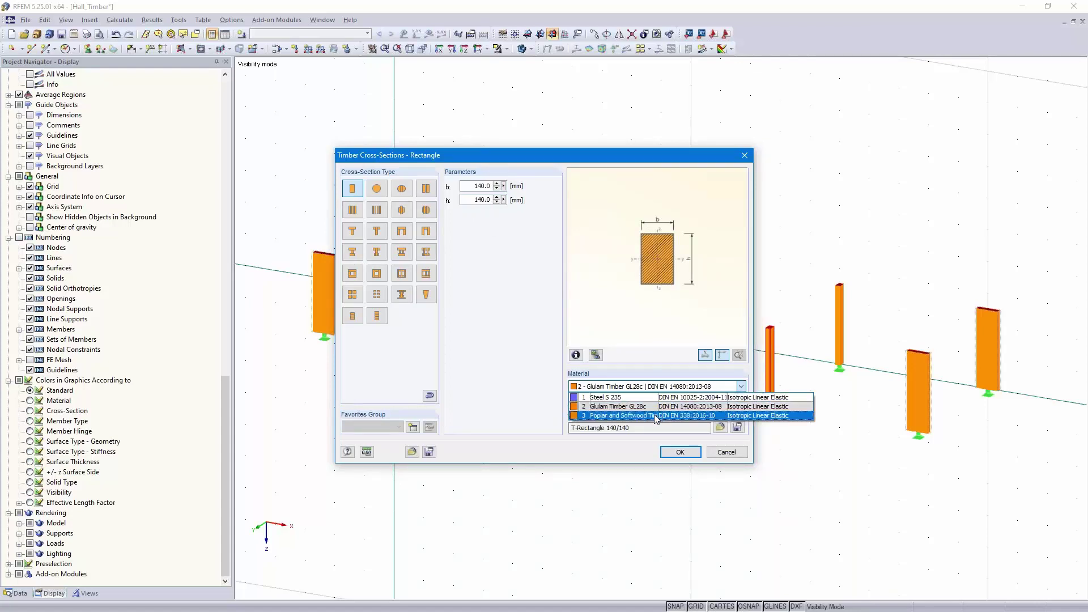
{"action": "left_click", "coordinate": [655, 418]}
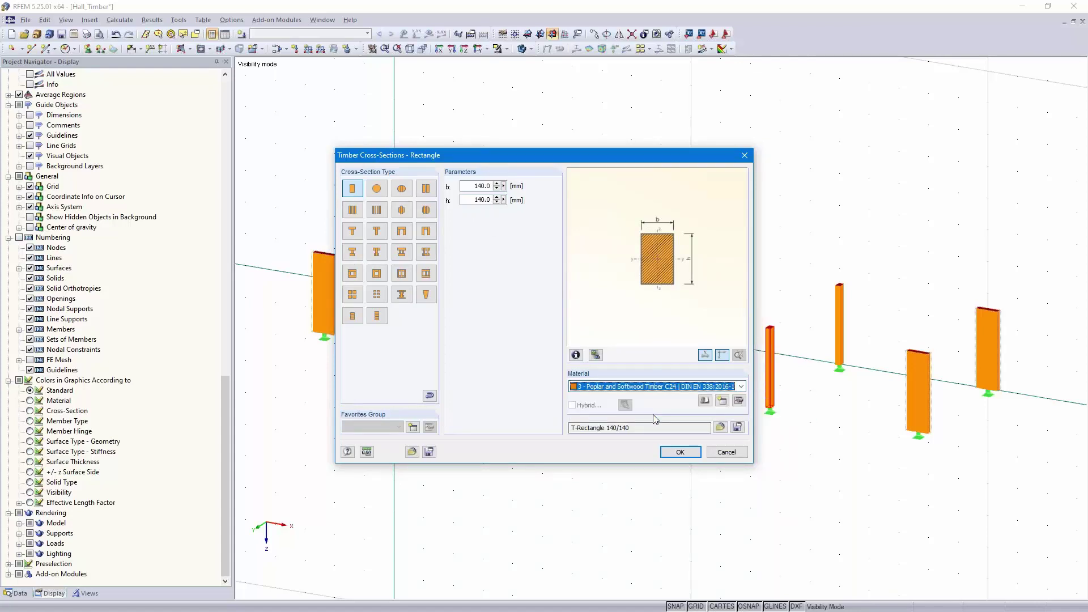
{"action": "left_click", "coordinate": [682, 452]}
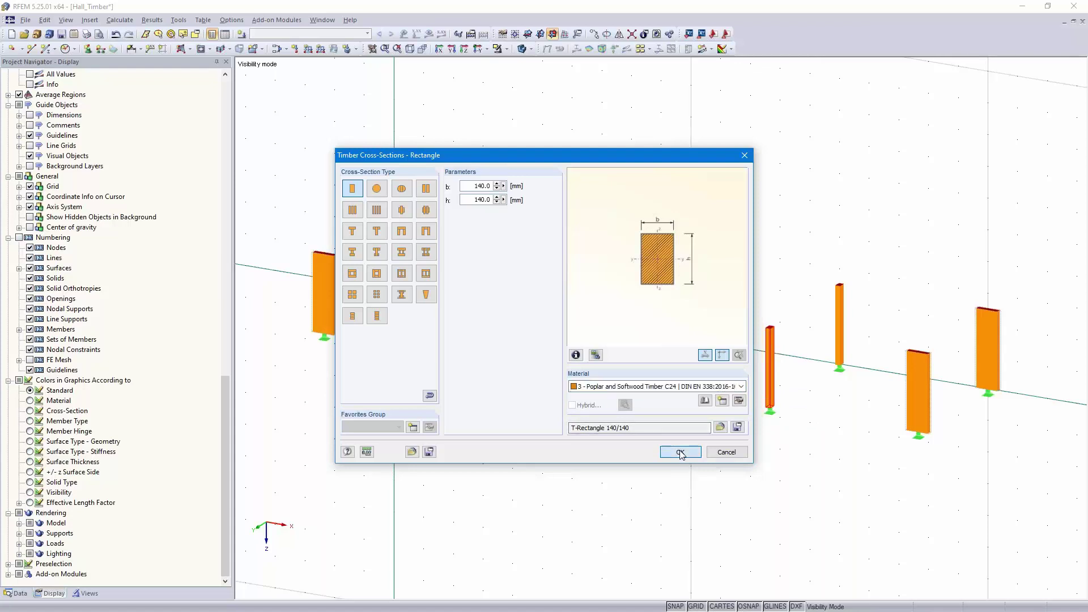
{"action": "left_click", "coordinate": [648, 444]}
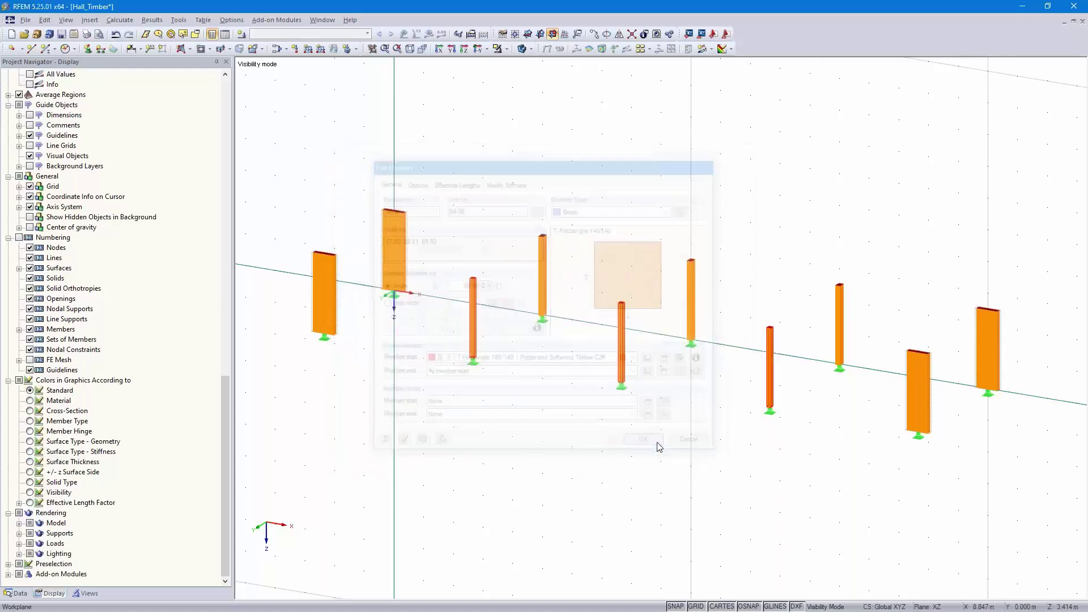
- Check the cross-section of an original gable post segment without changing it, and cancel visibility mode to show the whole hall
{"action": "double_click", "coordinate": [839, 329]}
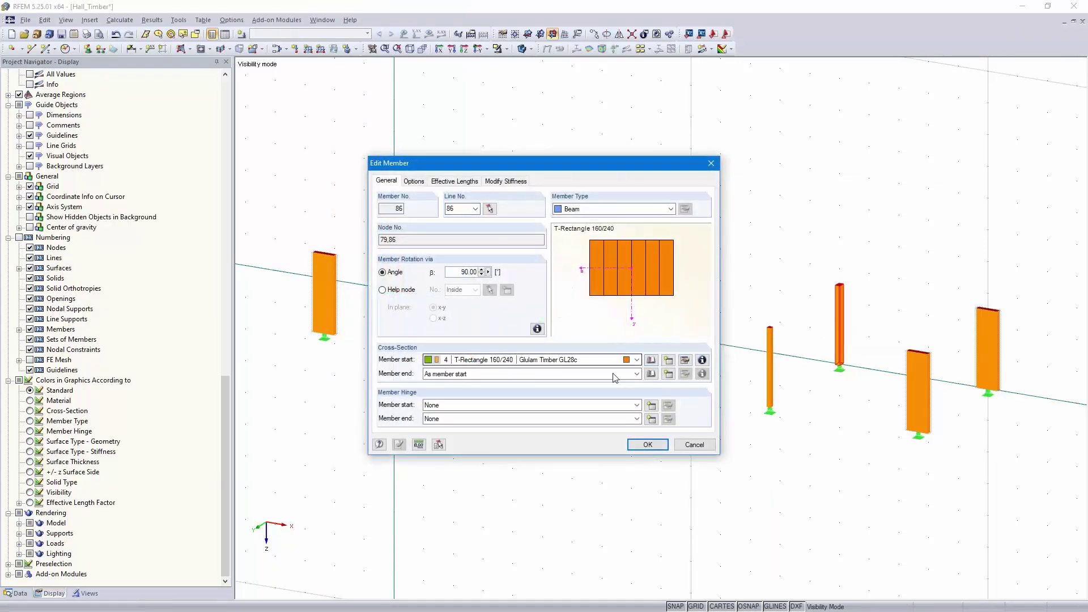
{"action": "left_click", "coordinate": [694, 444]}
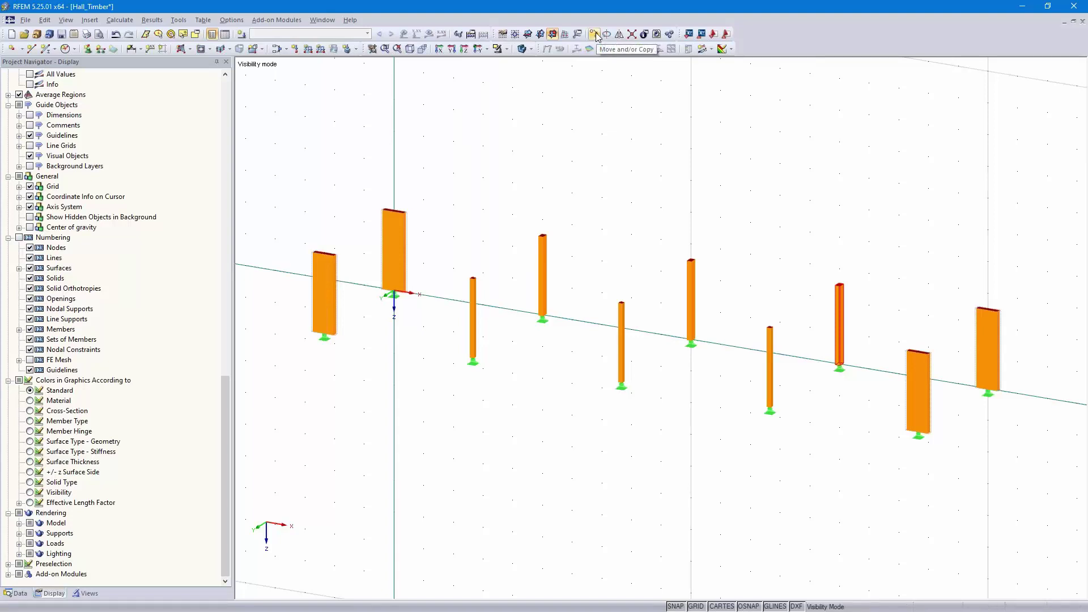
{"action": "left_click", "coordinate": [504, 50]}
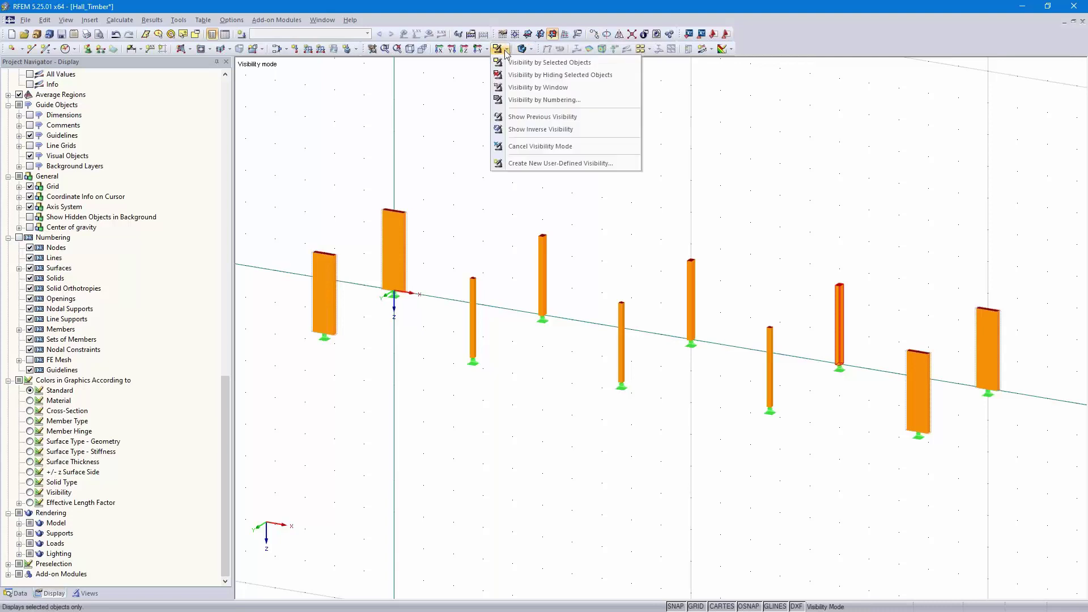
{"action": "left_click", "coordinate": [540, 146]}
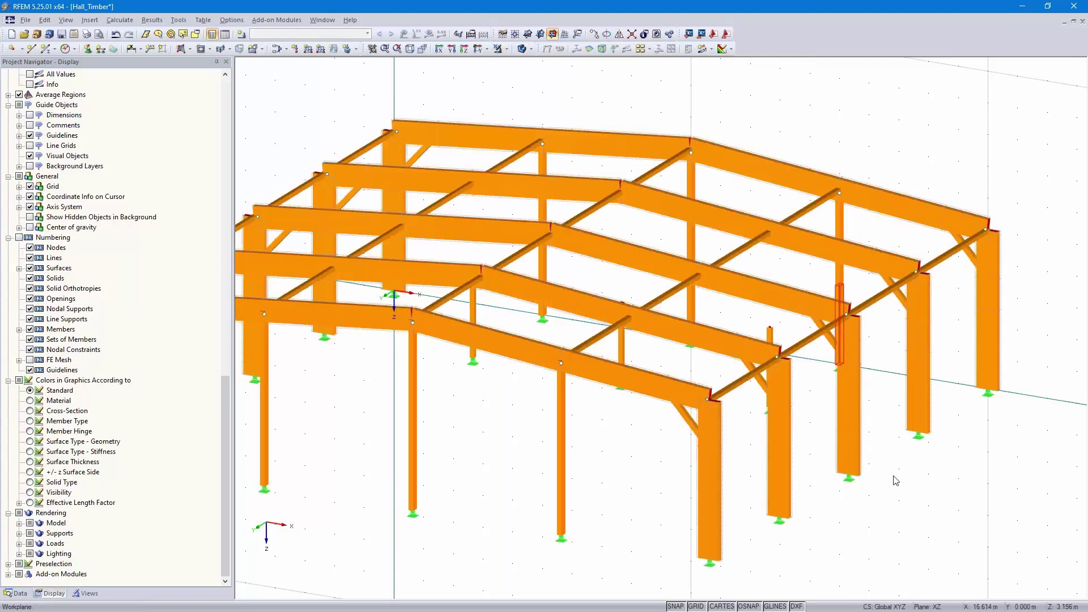
{"action": "middle_click_drag", "start_coordinate": [895, 480], "coordinate": [973, 408], "text": "ctrl"}
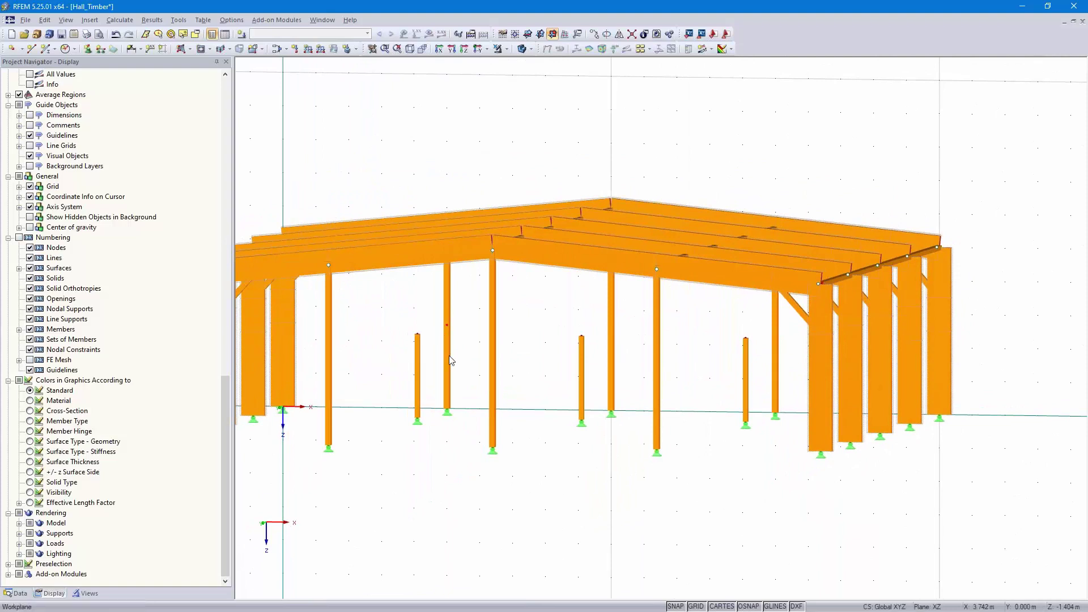
{"action": "middle_click_drag", "start_coordinate": [467, 468], "coordinate": [452, 439], "text": "ctrl"}
{"action": "right_click", "coordinate": [452, 439]}
{"action": "left_click", "coordinate": [355, 320]}
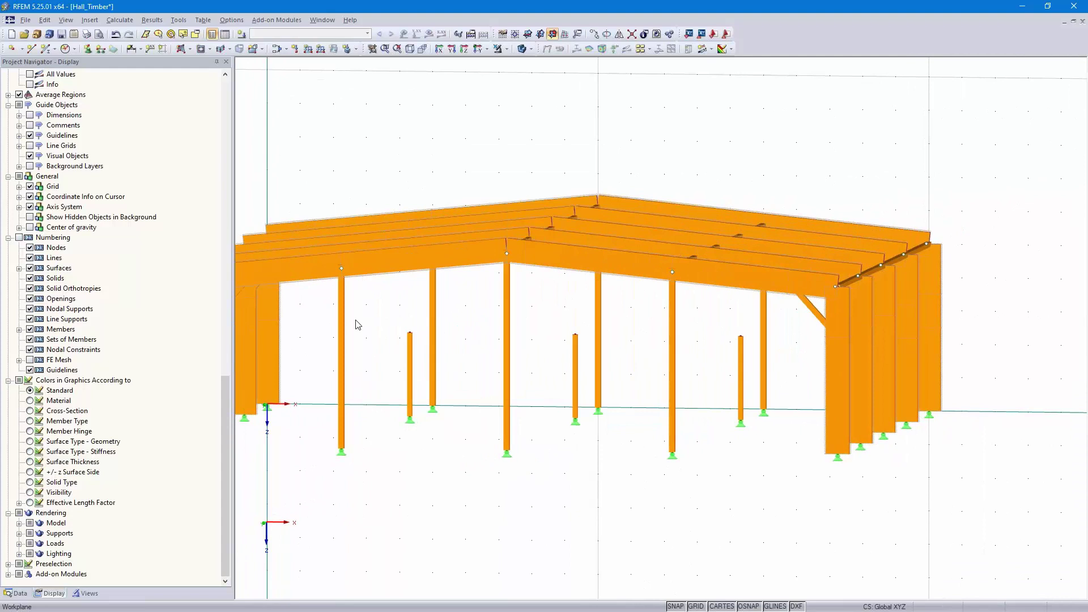
- Show only the members with cross-section T-Rectangle 160/240 using the generated visibilities by cross-section
{"action": "left_click", "coordinate": [88, 594]}
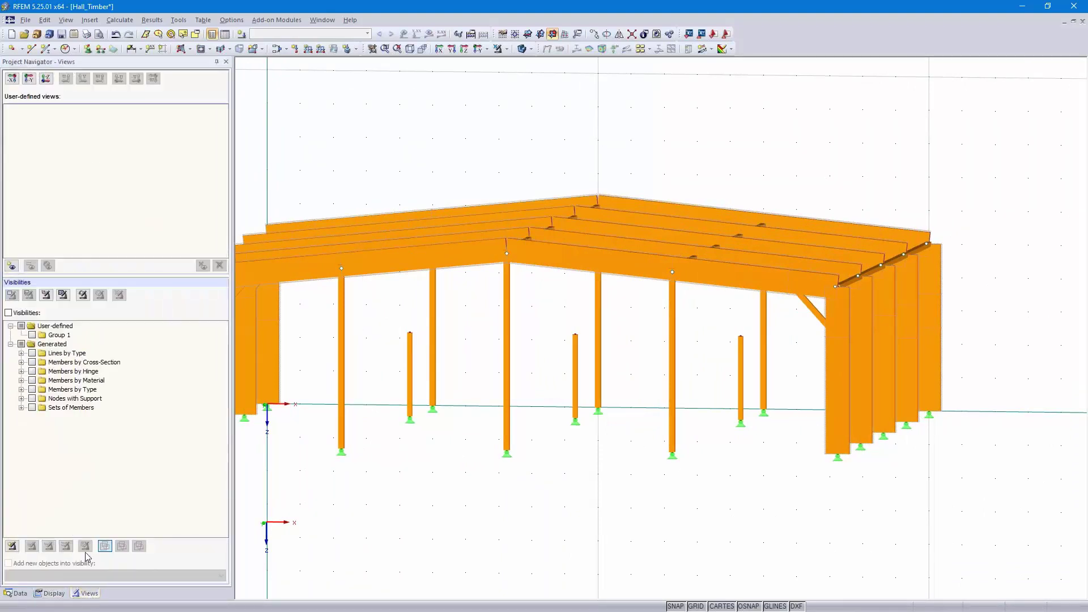
{"action": "left_click", "coordinate": [22, 362]}
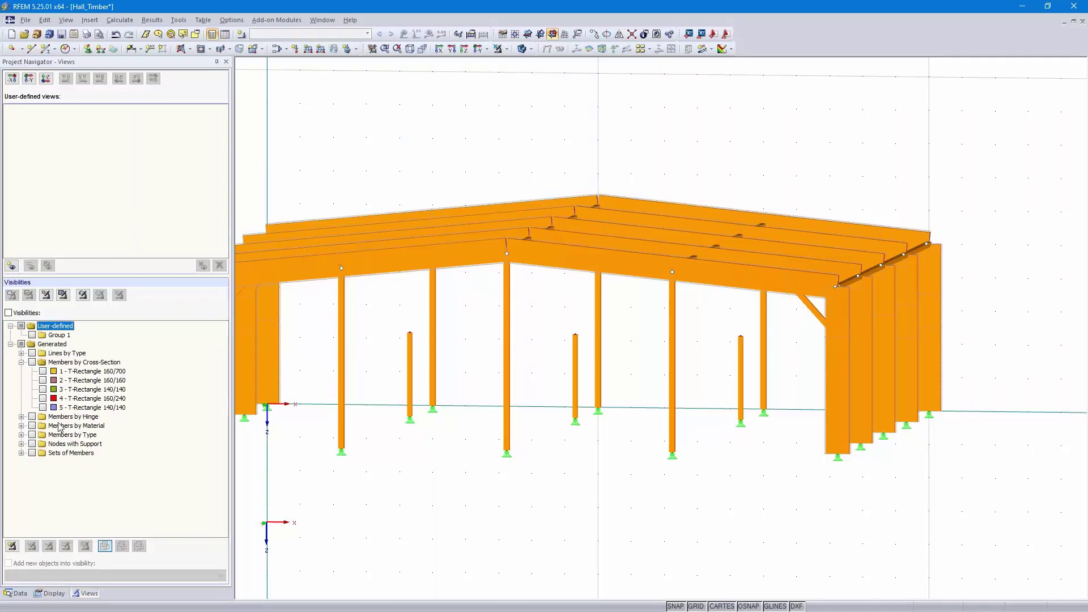
{"action": "left_click", "coordinate": [43, 399]}
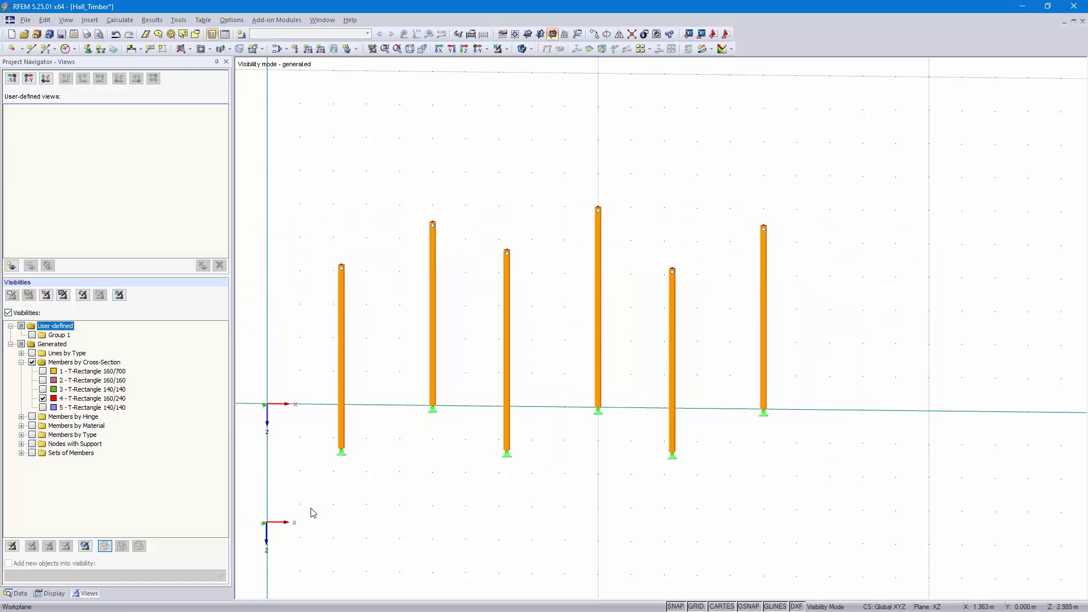
- Change the material of the gable posts' 160/240 cross-section to Poplar and Softwood Timber C24
{"action": "left_click_drag", "start_coordinate": [313, 512], "coordinate": [974, 131]}
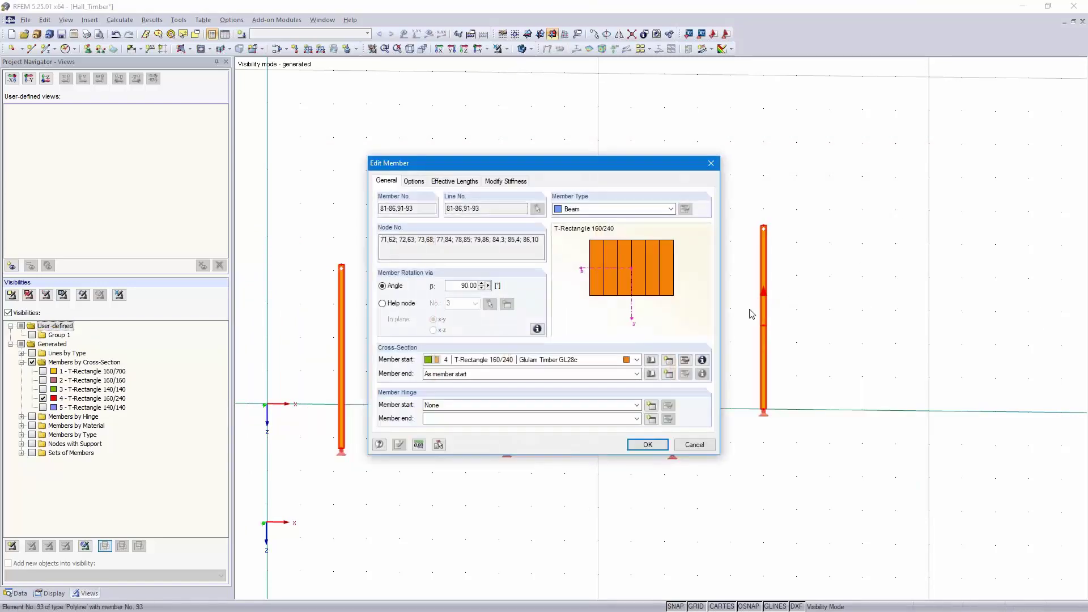
{"action": "left_click", "coordinate": [688, 363]}
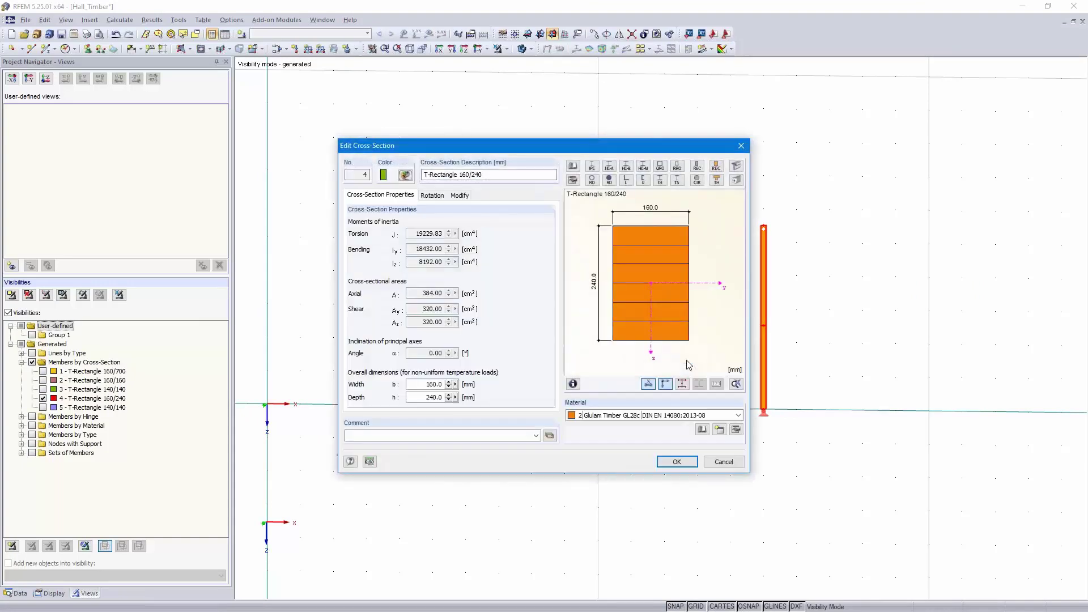
{"action": "left_click", "coordinate": [690, 417]}
{"action": "left_click", "coordinate": [674, 443]}
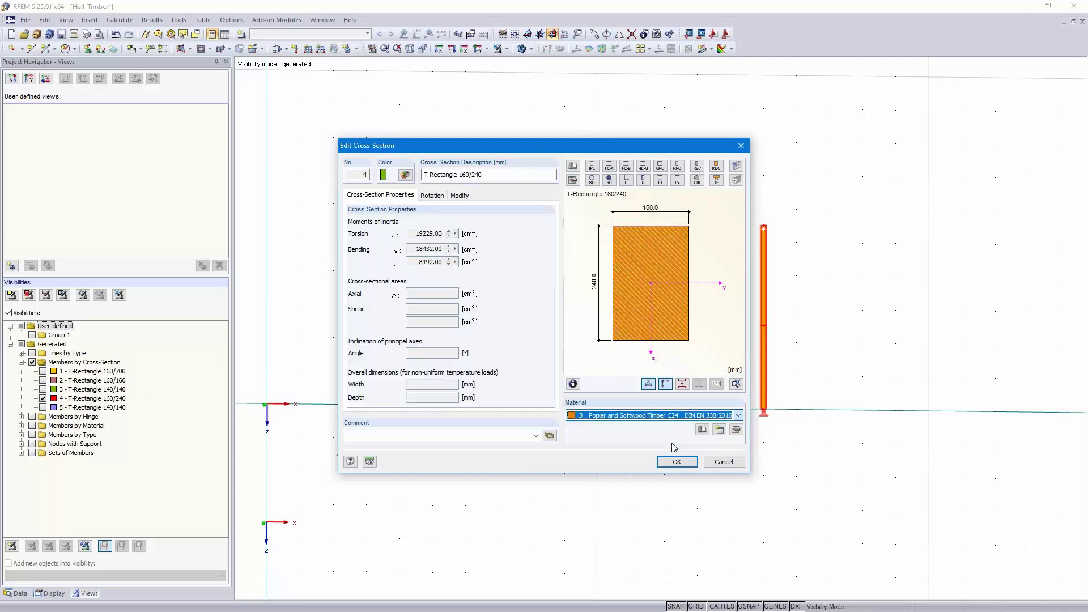
{"action": "left_click", "coordinate": [674, 463]}
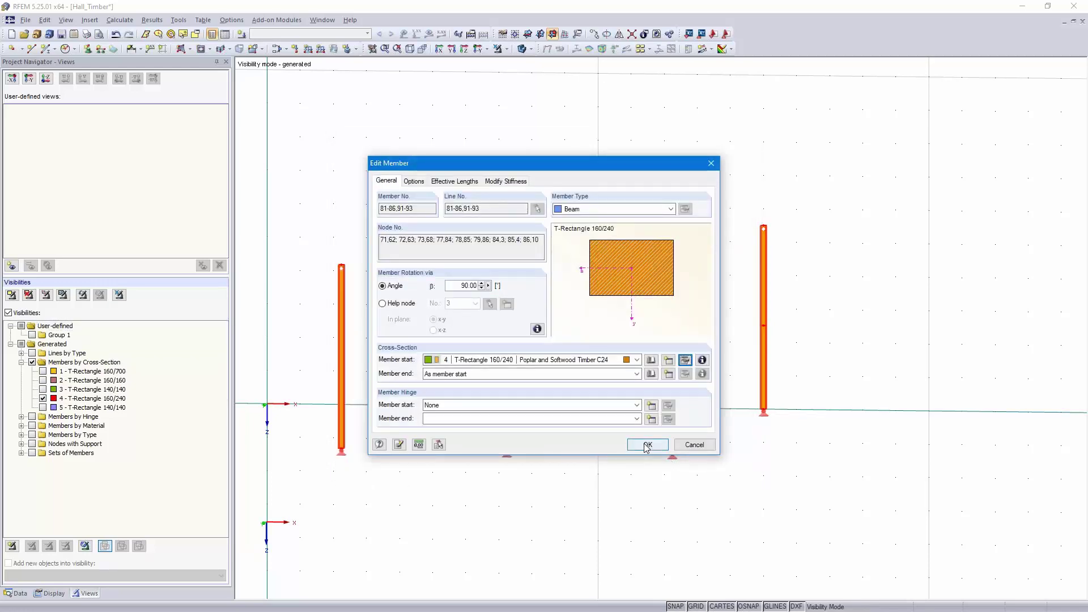
{"action": "left_click", "coordinate": [647, 444]}
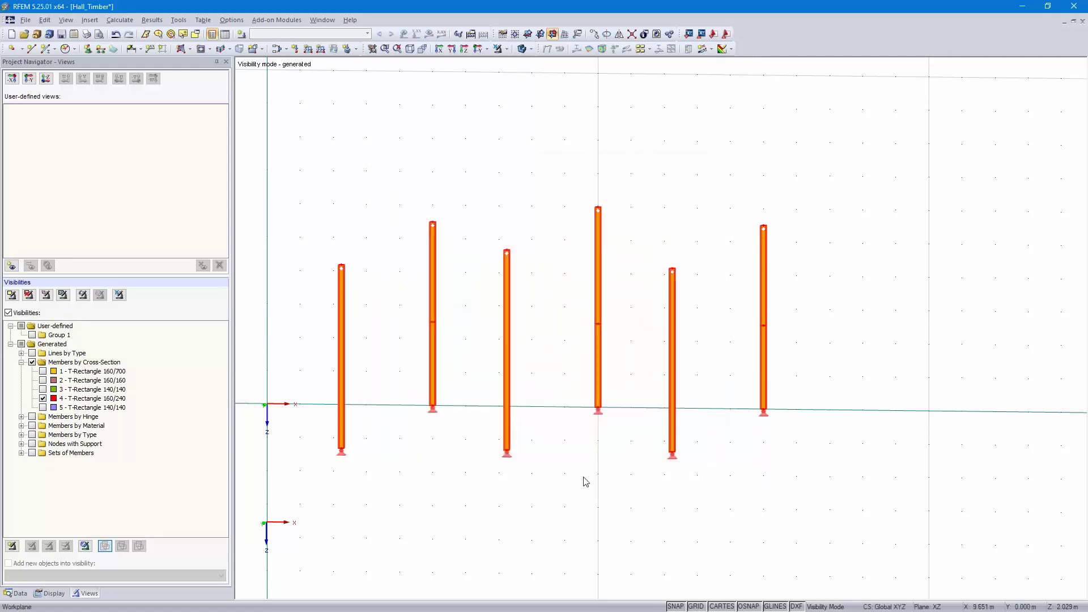
- Cancel visibility mode and isolate the lower column segments and intermediate posts of the end bay, up to 2.5 m height
{"action": "left_click", "coordinate": [505, 49]}
{"action": "left_click", "coordinate": [542, 146]}
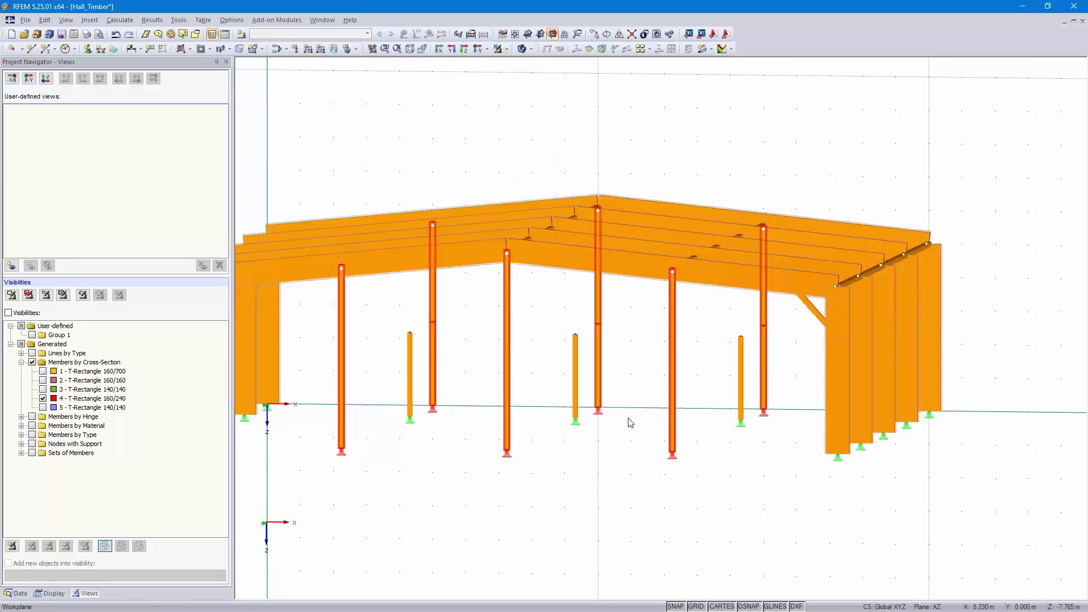
{"action": "middle_click_drag", "start_coordinate": [614, 533], "coordinate": [646, 531], "text": "ctrl"}
{"action": "middle_click_drag", "start_coordinate": [925, 545], "coordinate": [748, 532], "text": "ctrl"}
{"action": "left_click_drag", "start_coordinate": [616, 492], "coordinate": [935, 331]}
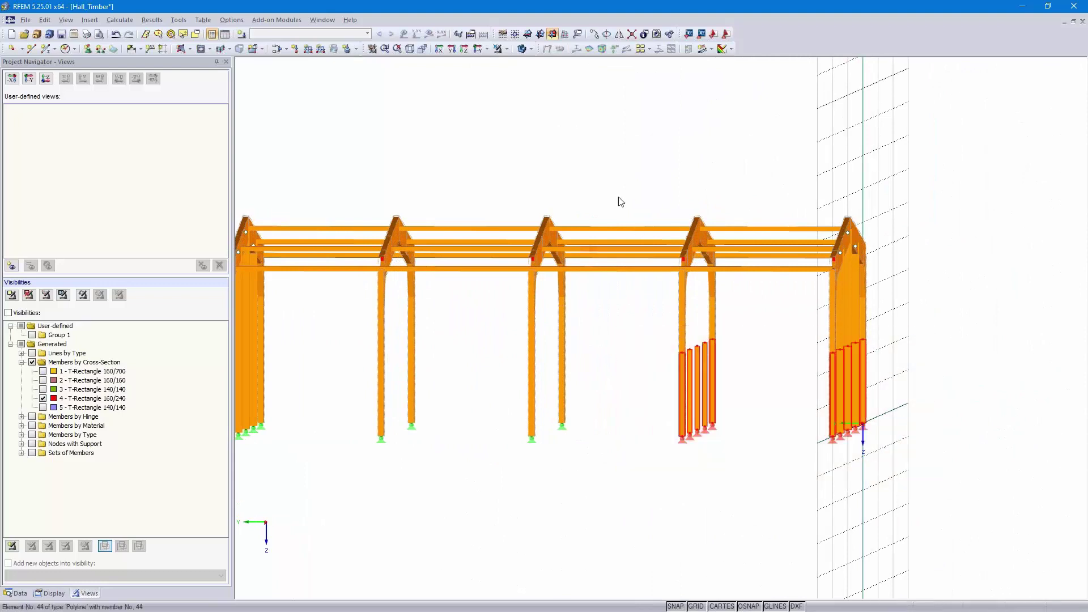
{"action": "left_click", "coordinate": [506, 49]}
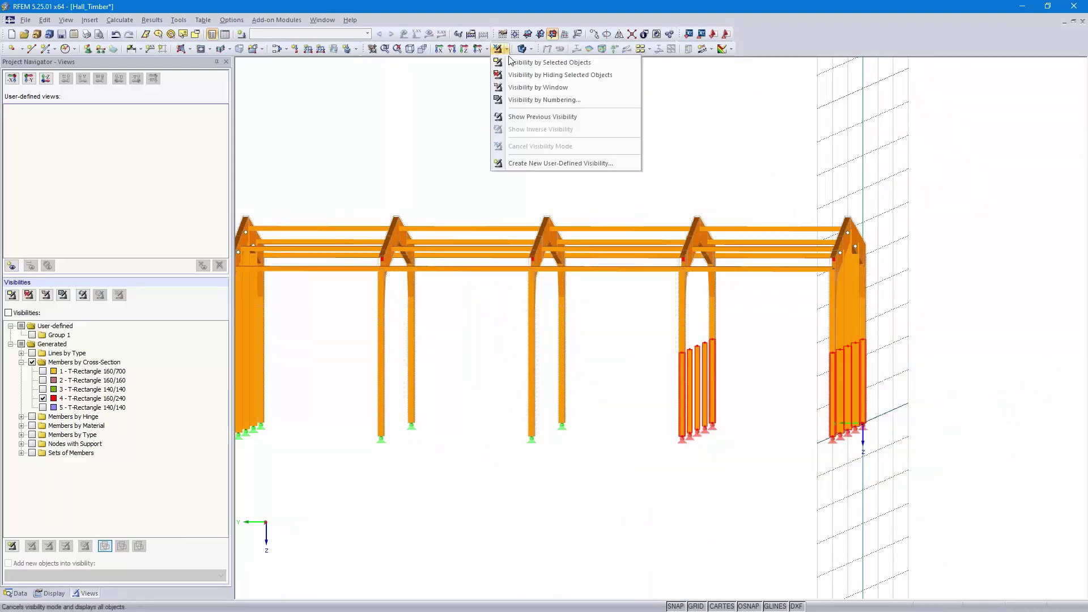
{"action": "left_click", "coordinate": [542, 63]}
- Start a new single member with a rectangular timber cross-section 140/260 mm in Poplar and Softwood Timber C24
{"action": "middle_click_drag", "start_coordinate": [600, 437], "coordinate": [883, 489], "text": "ctrl"}
{"action": "middle_click_drag", "start_coordinate": [508, 466], "coordinate": [544, 476], "text": "ctrl"}
{"action": "middle_click_drag", "start_coordinate": [469, 445], "coordinate": [520, 509], "text": "ctrl"}
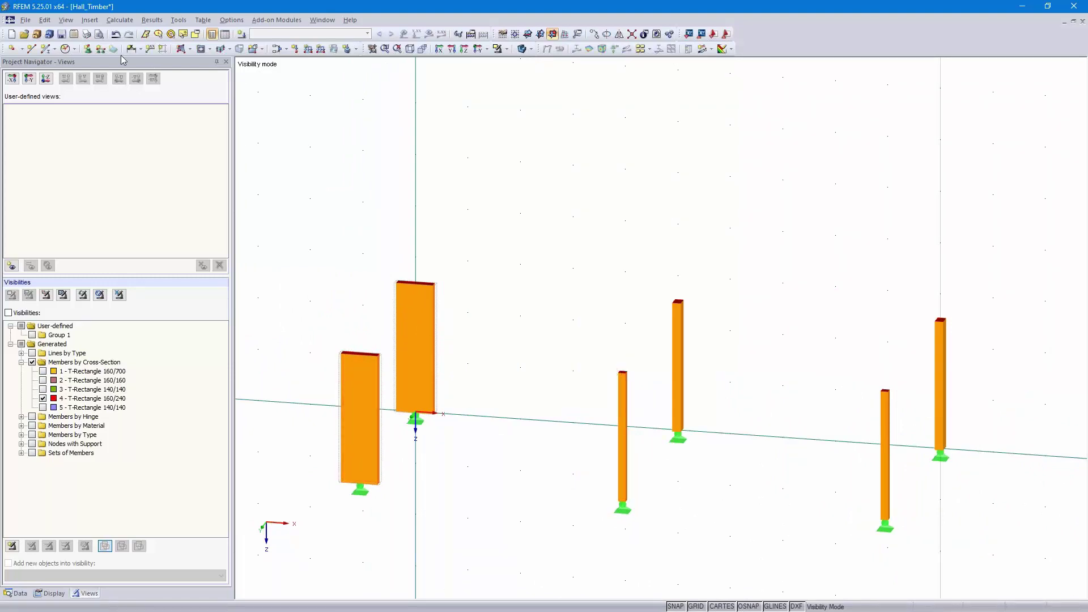
{"action": "left_click", "coordinate": [46, 50]}
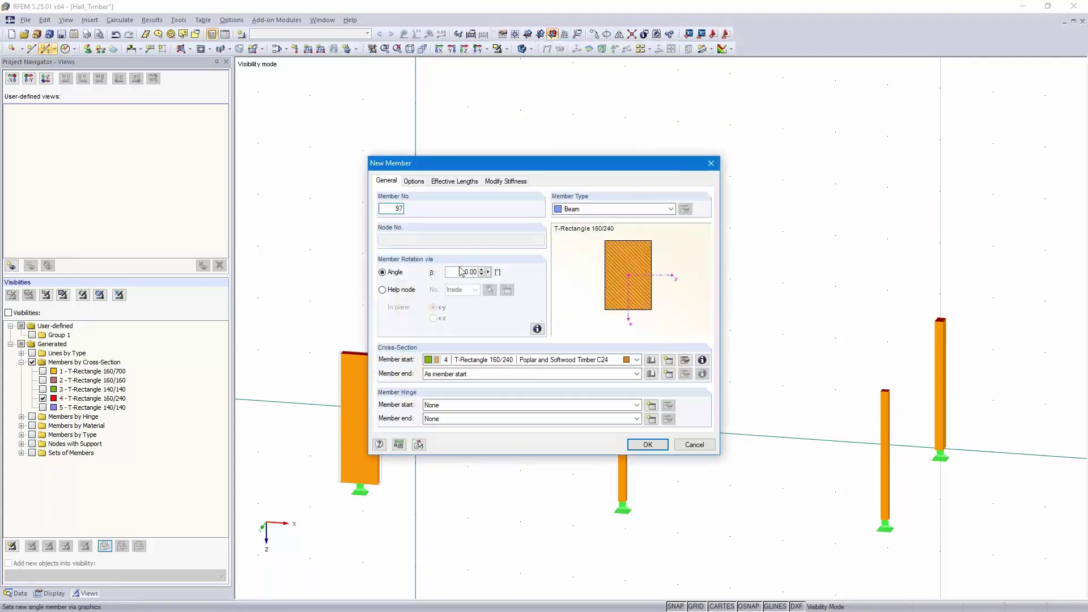
{"action": "left_click", "coordinate": [651, 360]}
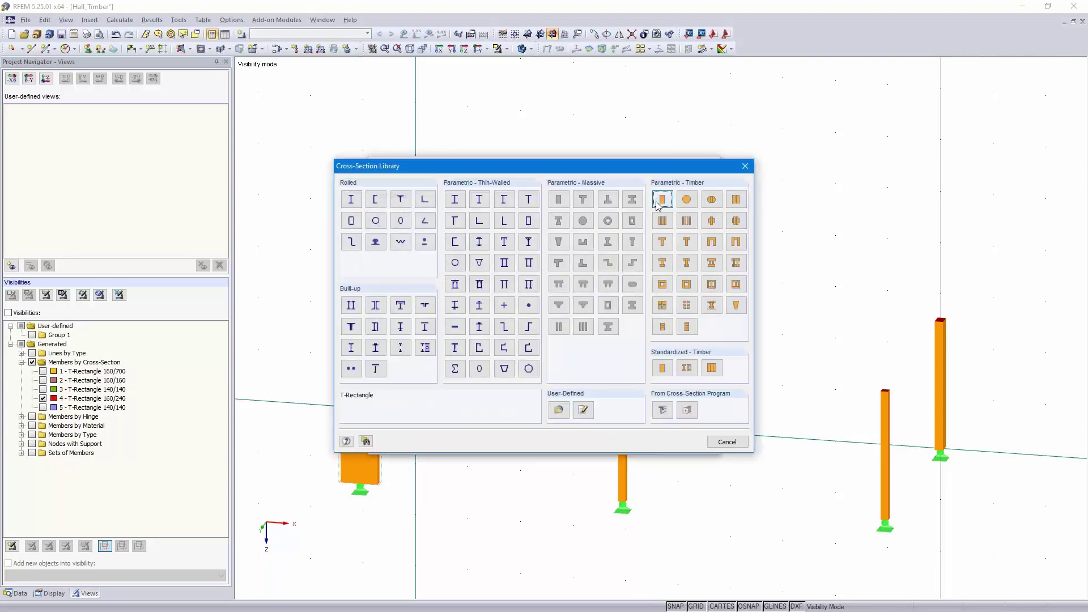
{"action": "left_click", "coordinate": [662, 200]}
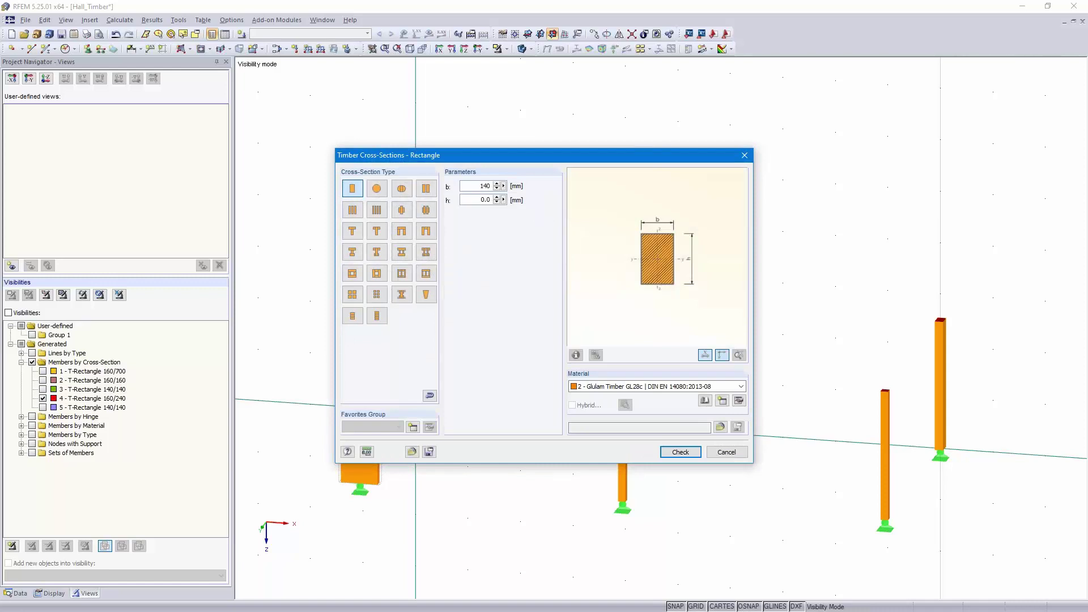
{"action": "type", "text": "1"}
{"action": "key", "text": "BackSpace"}
{"action": "type", "text": "260"}
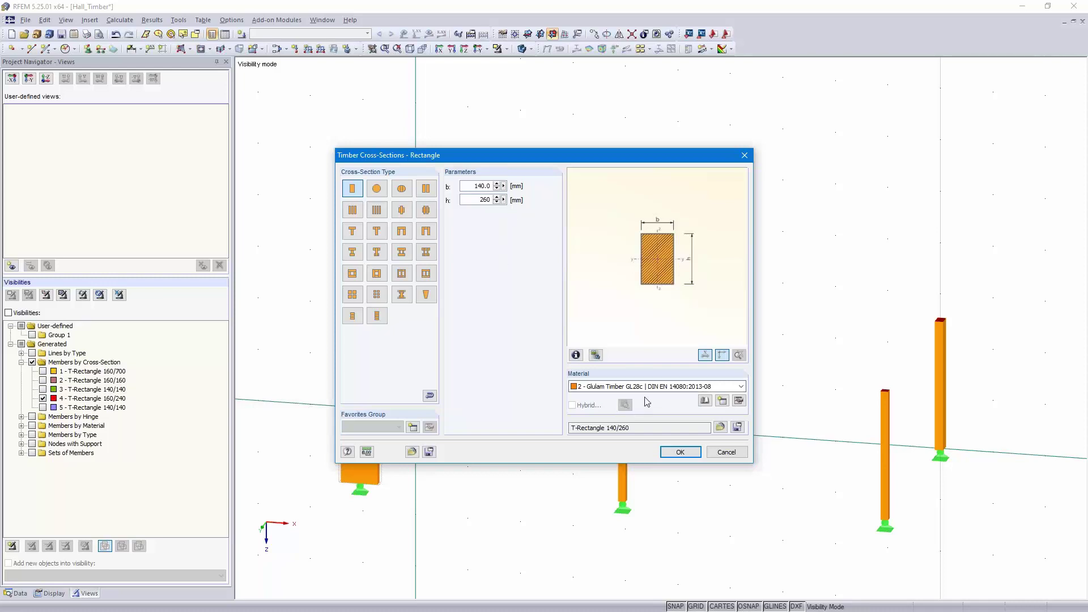
{"action": "left_click", "coordinate": [652, 387]}
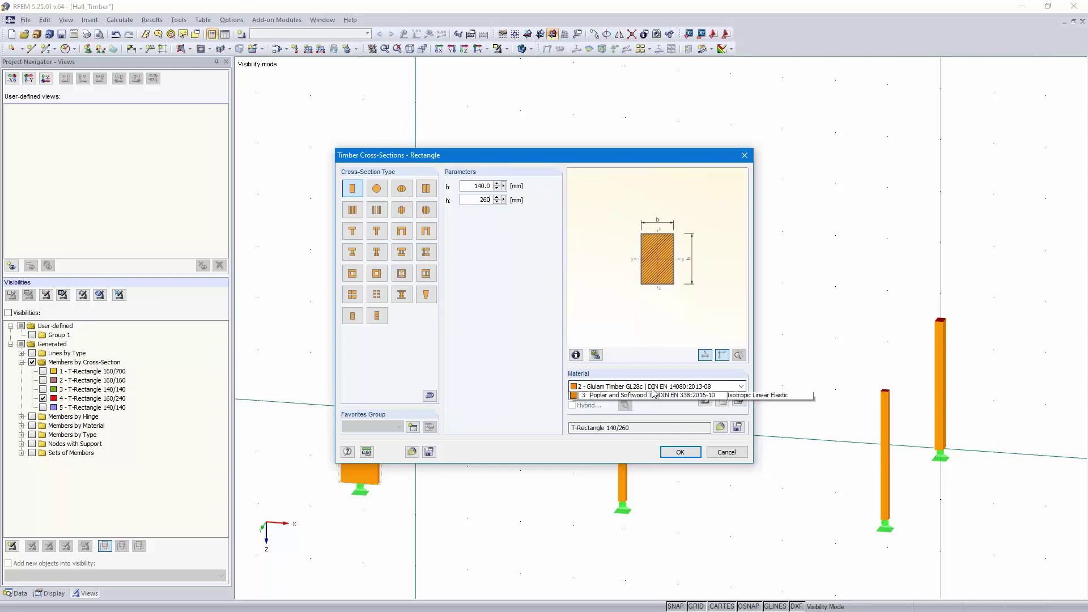
{"action": "left_click", "coordinate": [654, 417]}
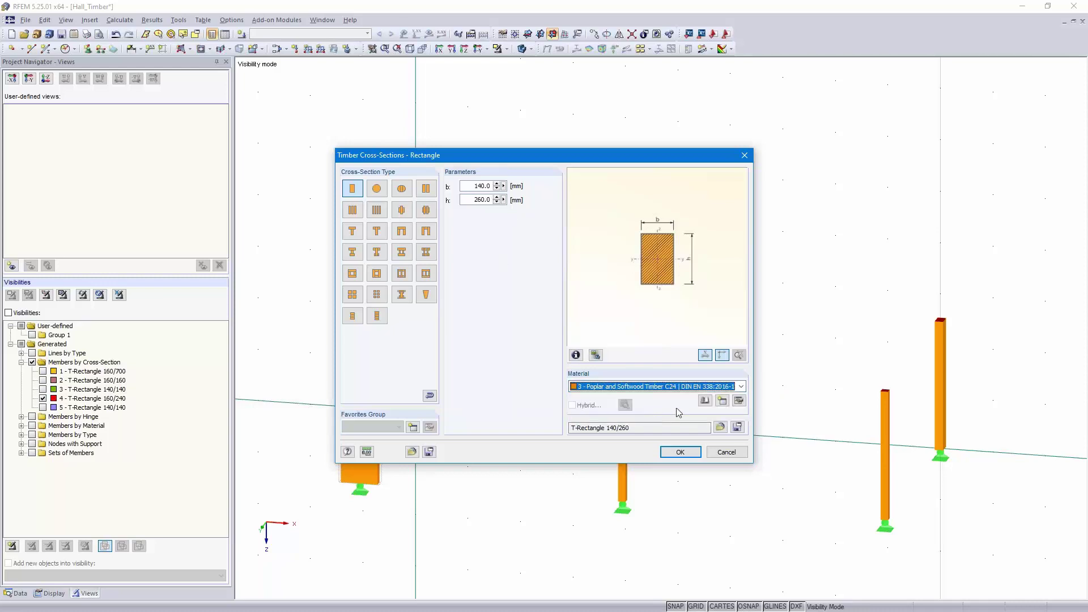
{"action": "left_click", "coordinate": [680, 452]}
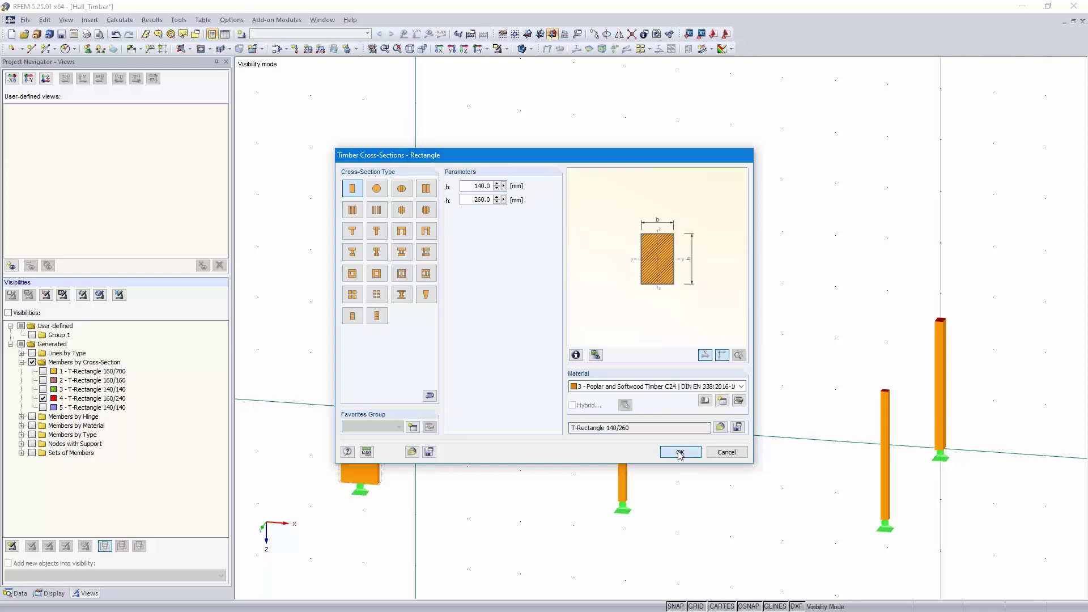
- Assign hinge type 1 to both the start and the end of the new 140/260 member
{"action": "left_click", "coordinate": [647, 445]}
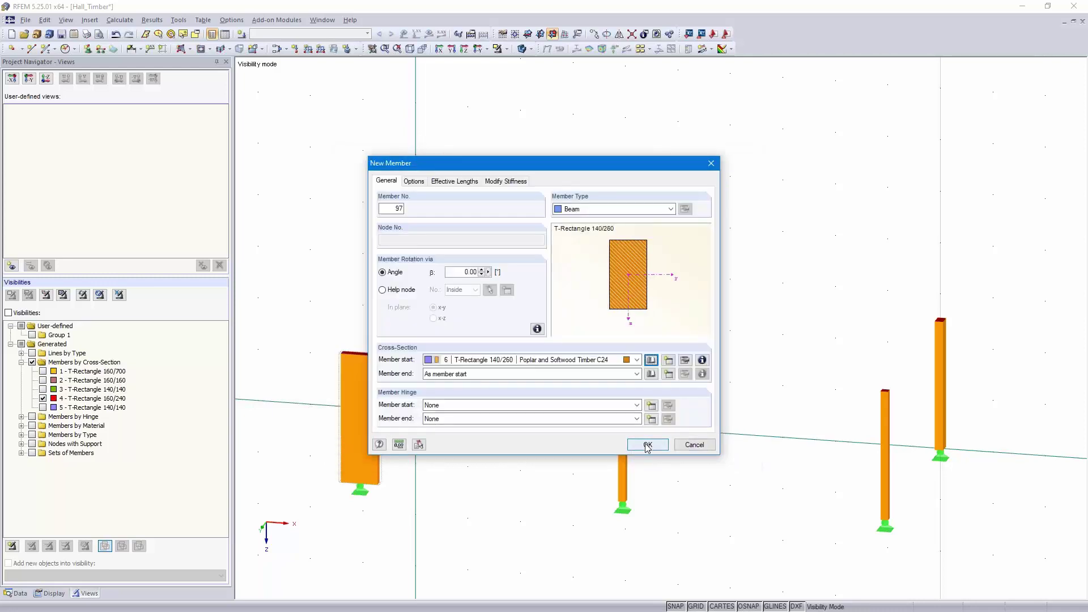
{"action": "left_click", "coordinate": [637, 405]}
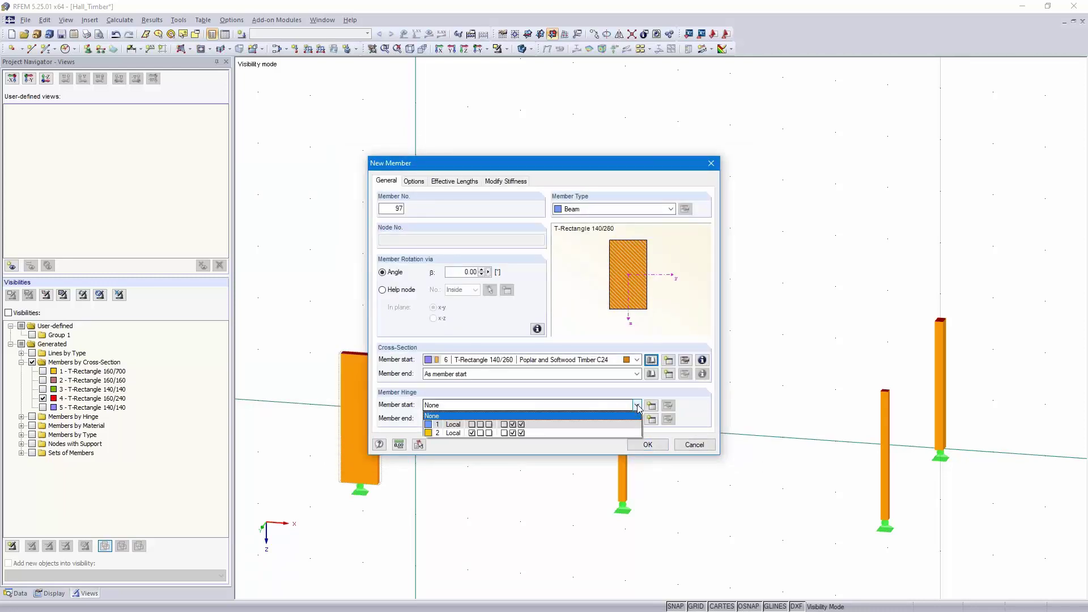
{"action": "left_click", "coordinate": [579, 425]}
{"action": "left_click", "coordinate": [589, 420]}
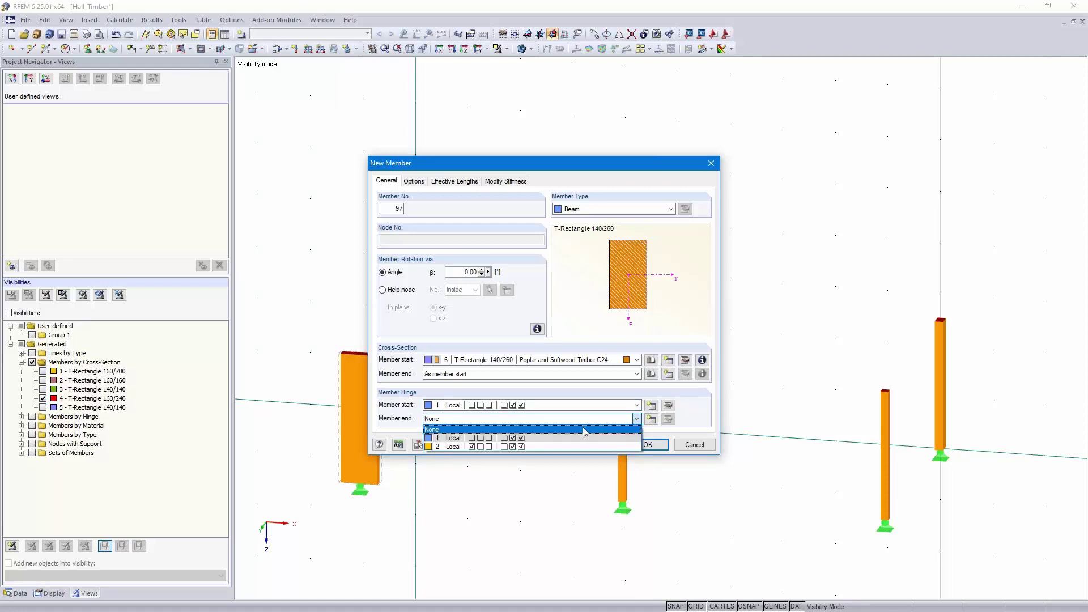
{"action": "left_click", "coordinate": [571, 439]}
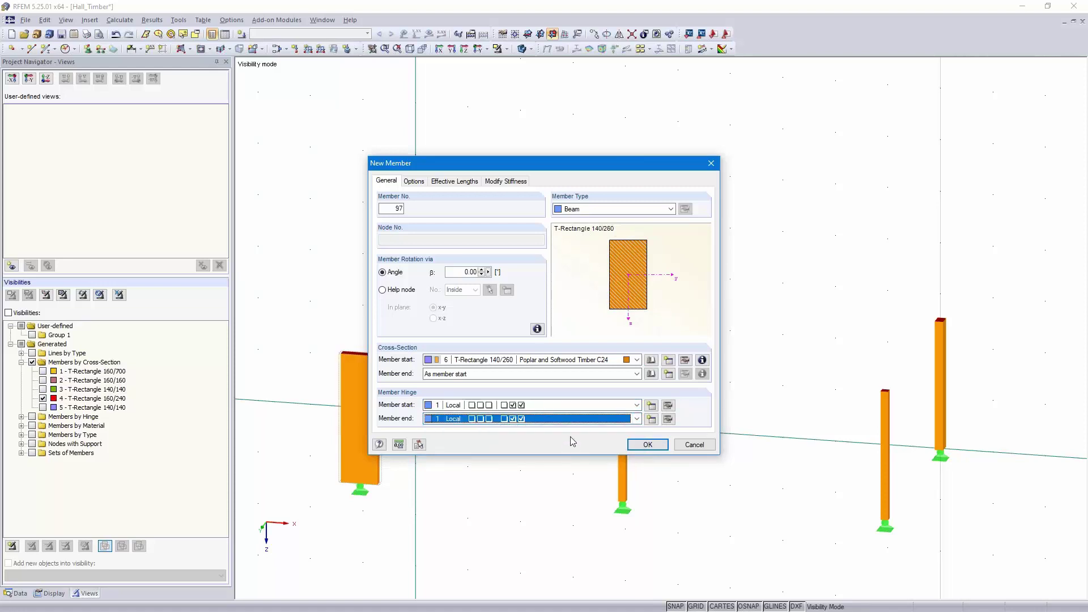
{"action": "left_click", "coordinate": [647, 445]}
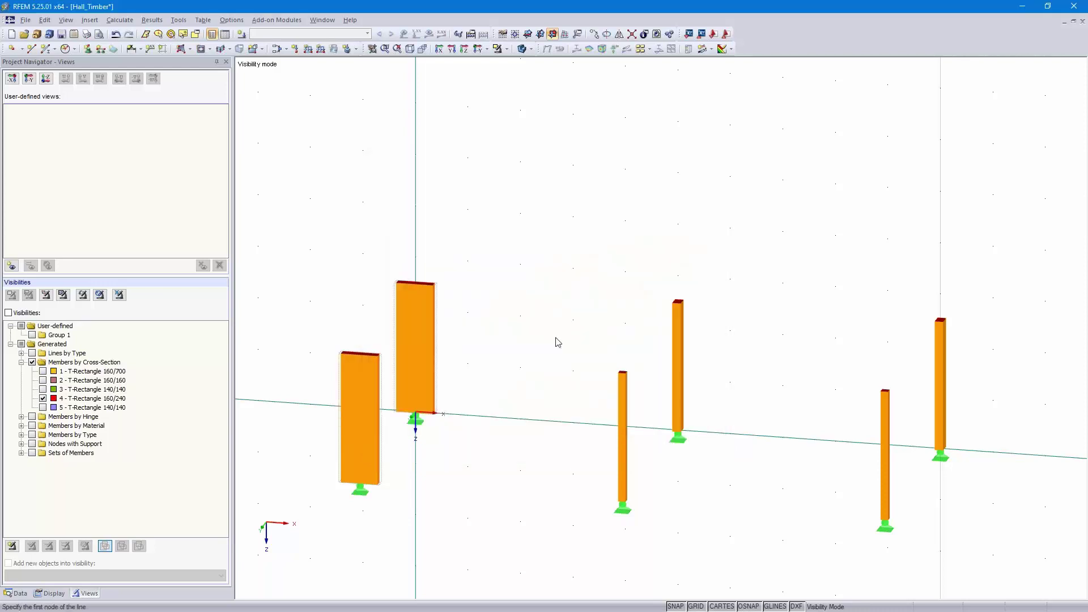
- Draw a 5 m beam in each of the two rows, from the outer column's top to the first intermediate post's top
{"action": "left_click", "coordinate": [415, 281]}
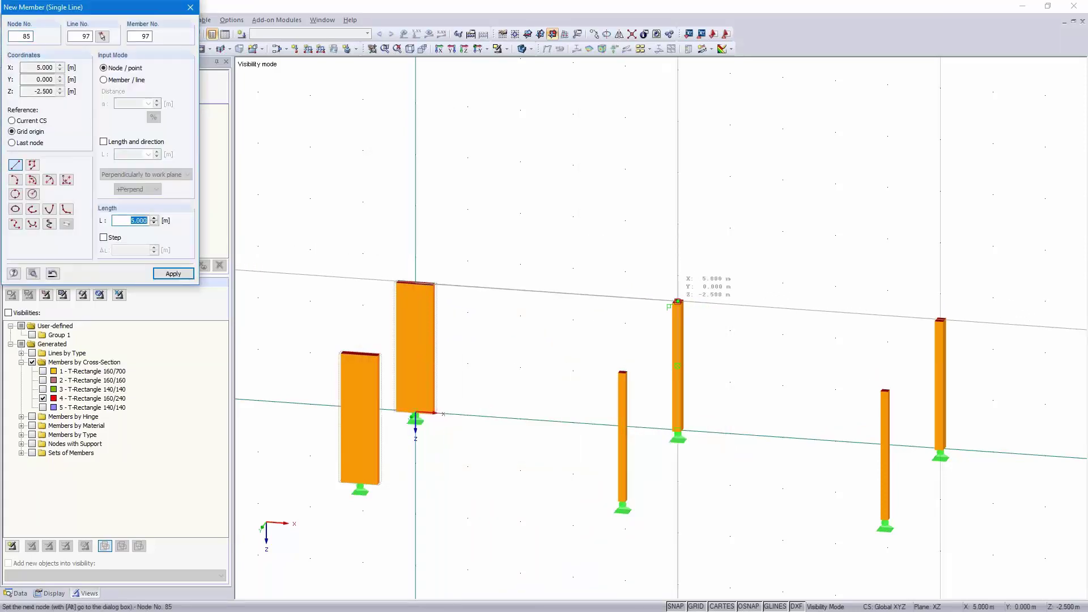
{"action": "left_click", "coordinate": [677, 301]}
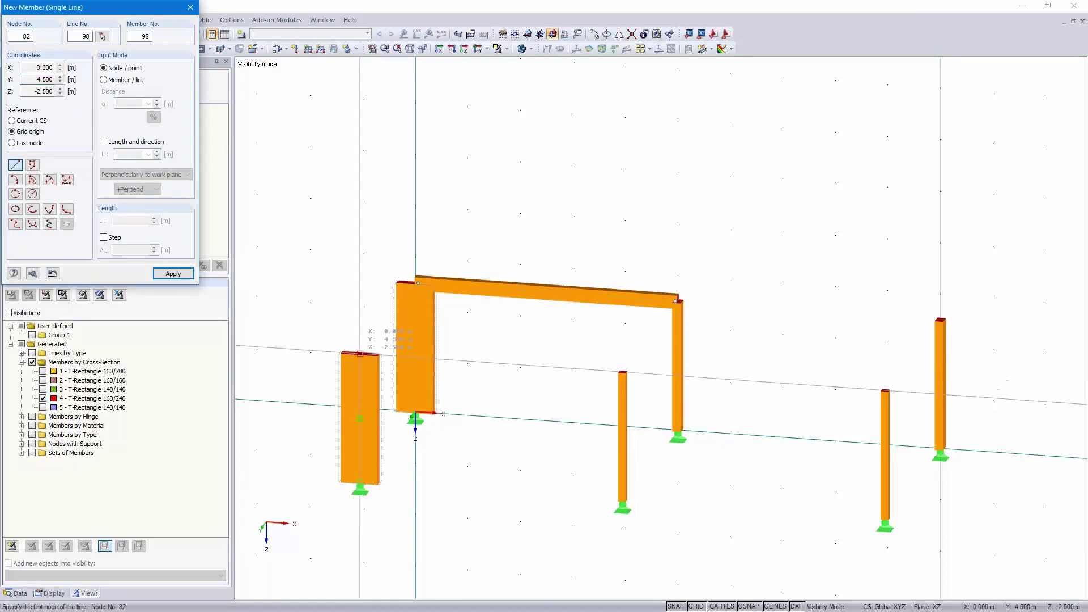
{"action": "left_click", "coordinate": [359, 353]}
{"action": "left_click", "coordinate": [623, 371]}
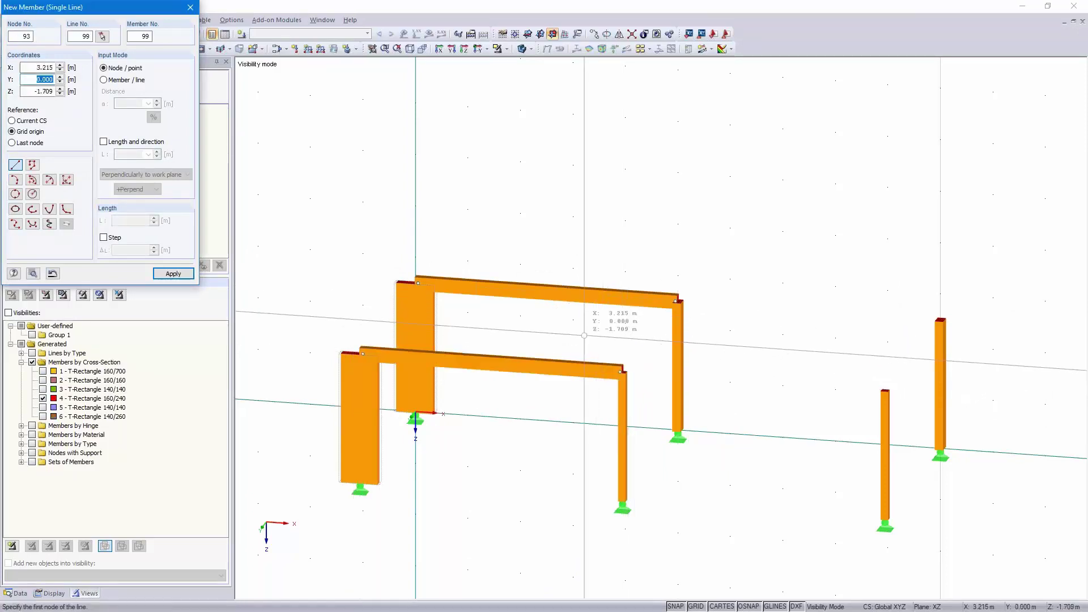
{"action": "key", "text": "Escape"}
- Copy the two new beams three times with a displacement of 5 m in X to span all the posts
{"action": "scroll", "coordinate": [658, 389], "scroll_direction": "down", "scroll_amount": 3}
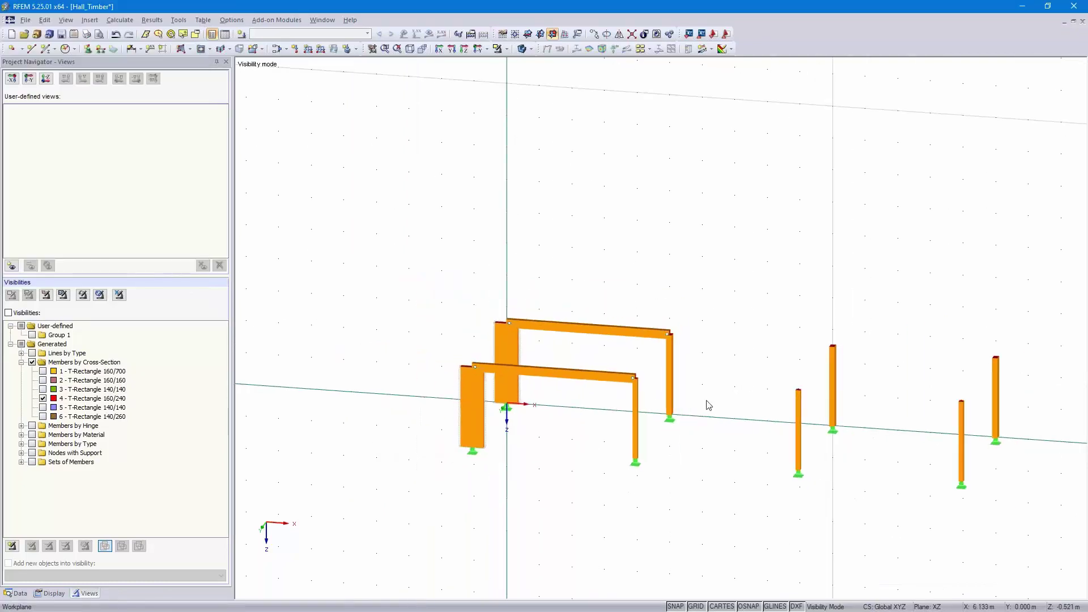
{"action": "middle_click_drag", "start_coordinate": [708, 405], "coordinate": [543, 385]}
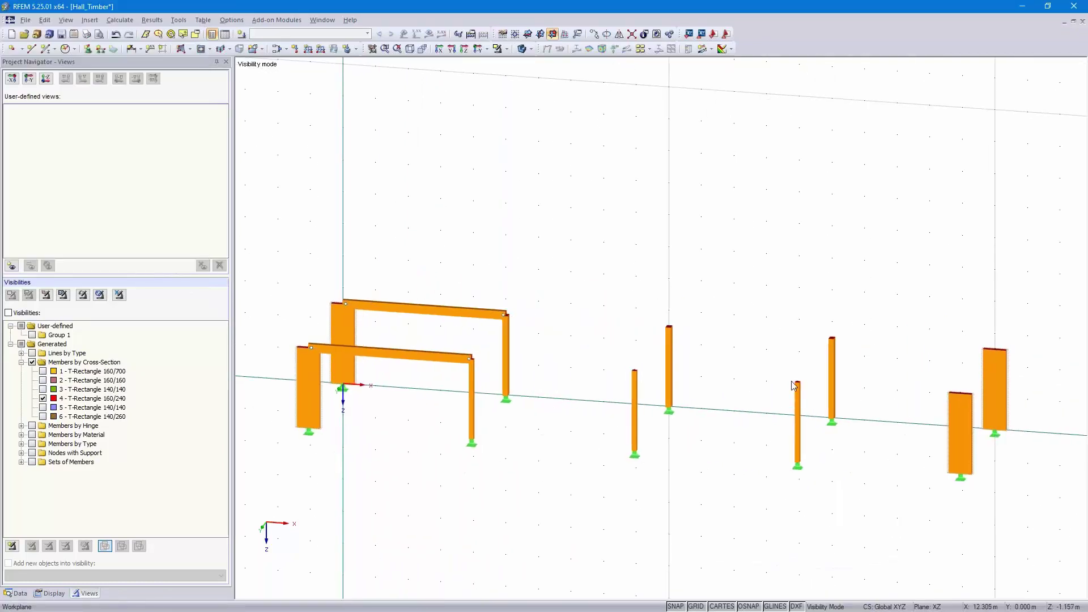
{"action": "left_click_drag", "start_coordinate": [450, 262], "coordinate": [376, 379]}
{"action": "left_click", "coordinate": [594, 34]}
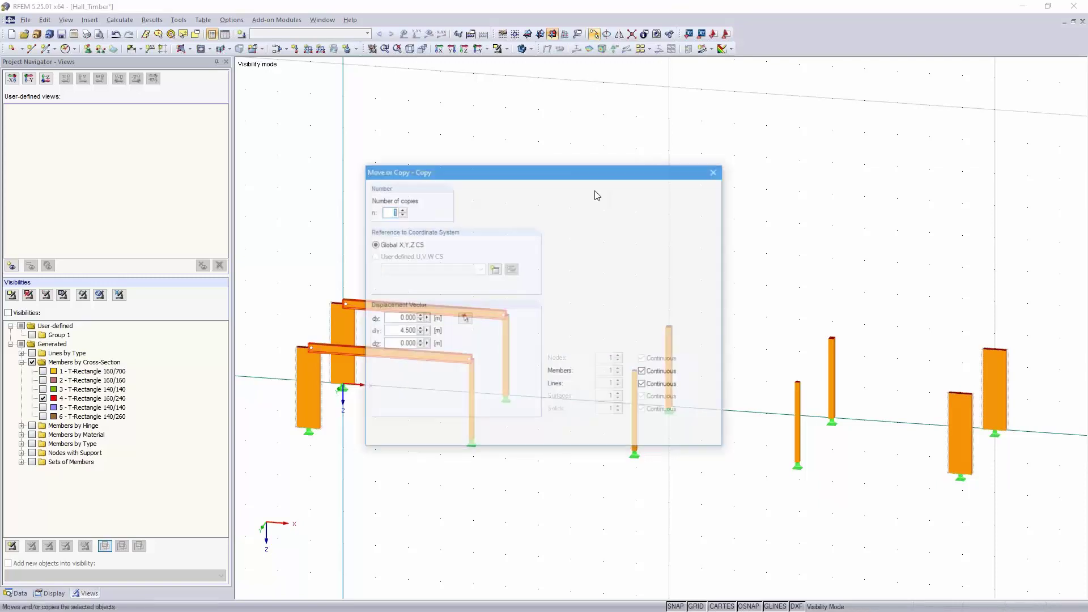
{"action": "left_click", "coordinate": [464, 319]}
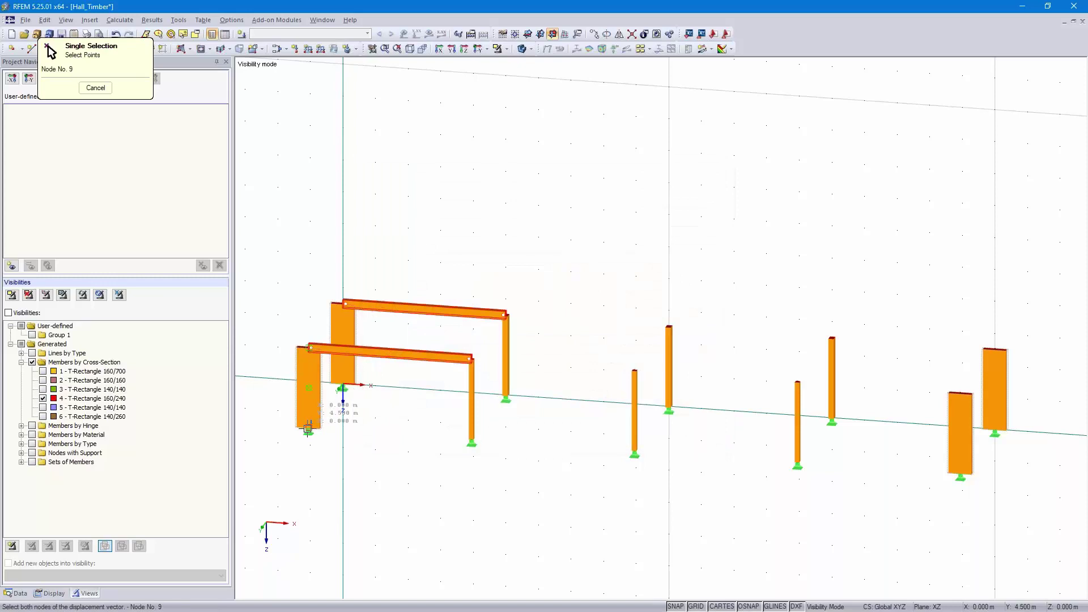
{"action": "left_click", "coordinate": [308, 429]}
{"action": "left_click", "coordinate": [471, 442]}
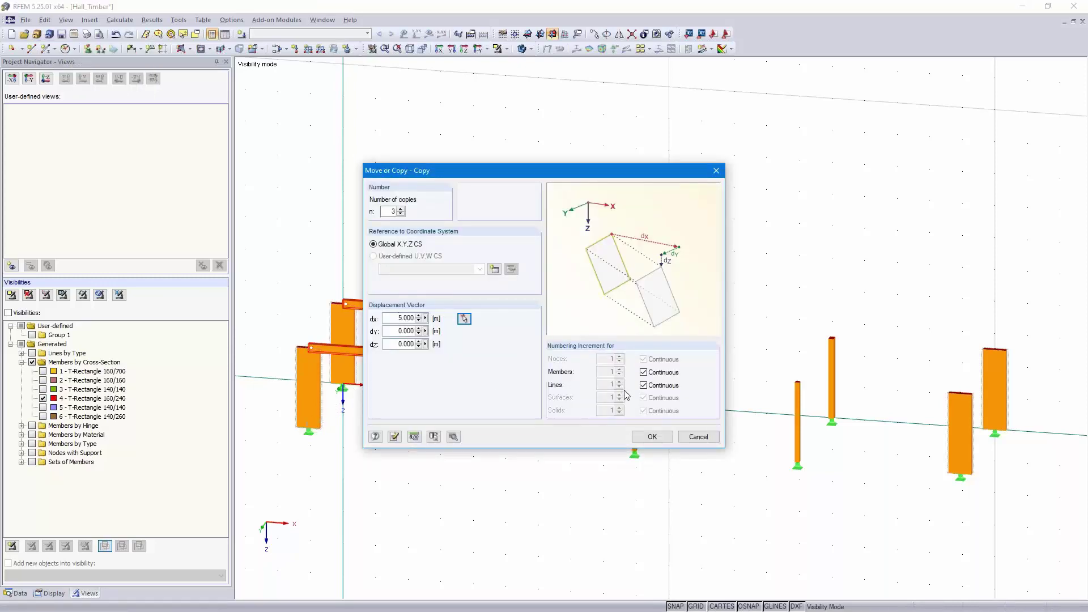
{"action": "left_click", "coordinate": [653, 436]}
{"action": "left_click", "coordinate": [705, 435]}
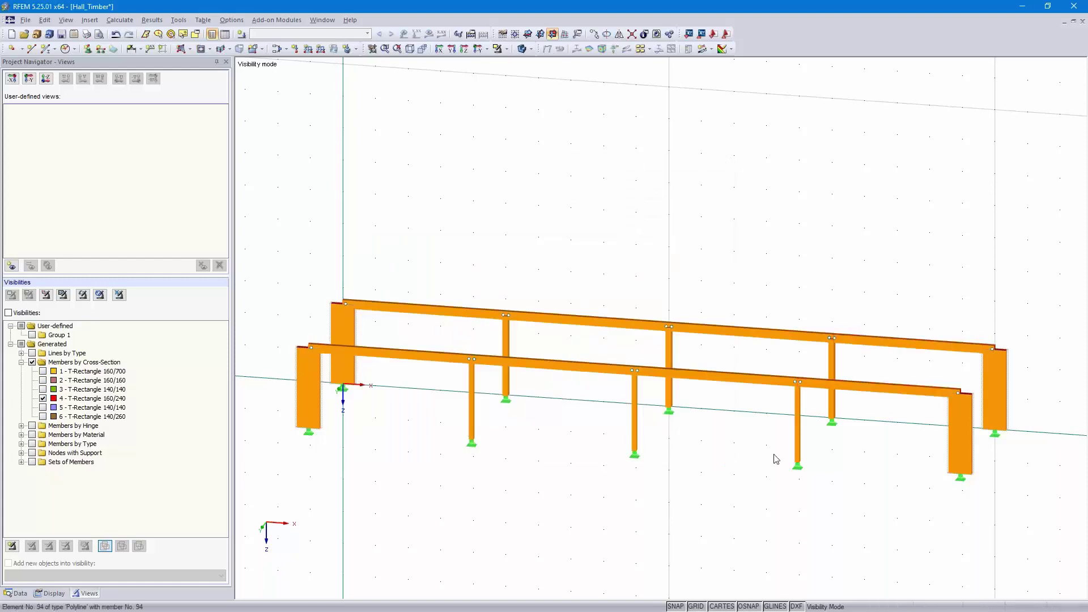
- Create a 2 mm thick polygonal surface between the two beam rows, using the four outer column tops at 2.5 m height as corners
{"action": "mouse_move", "coordinate": [386, 473]}
{"action": "middle_mouse_down", "text": "ctrl"}
{"action": "mouse_move", "coordinate": [450, 492]}
{"action": "mouse_move", "coordinate": [370, 481]}
{"action": "middle_mouse_up", "text": "ctrl"}
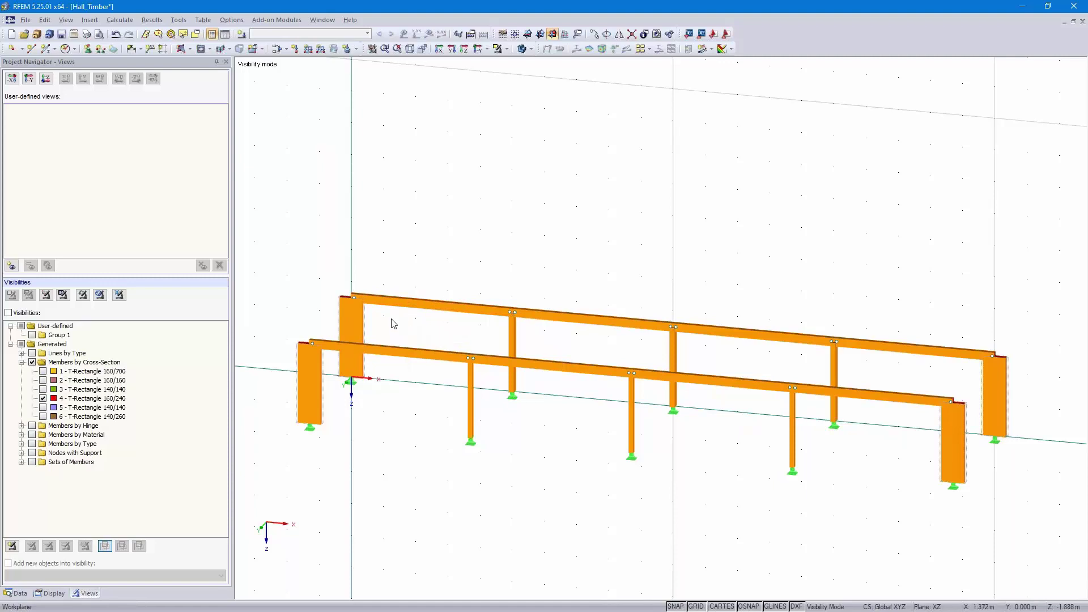
{"action": "left_click", "coordinate": [182, 49]}
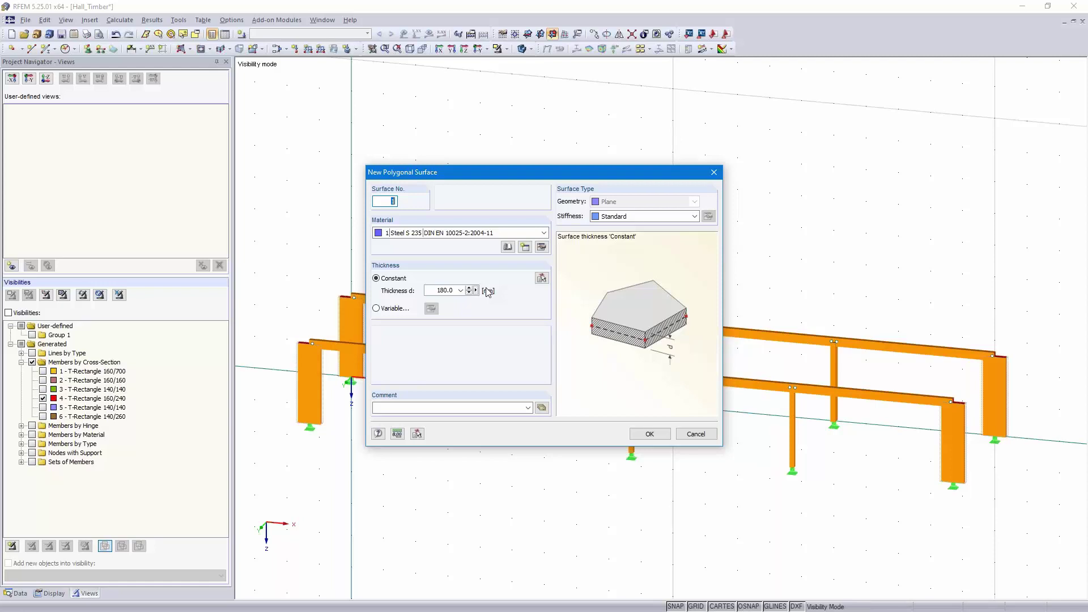
{"action": "double_click", "coordinate": [435, 291]}
{"action": "type", "text": "2"}
{"action": "left_click", "coordinate": [650, 434]}
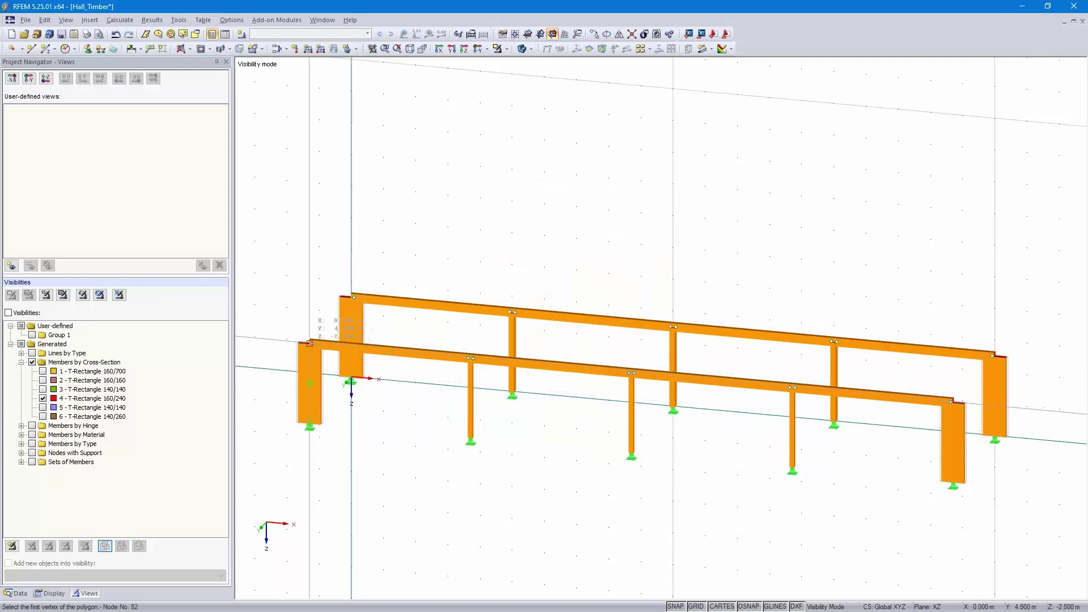
{"action": "left_click", "coordinate": [310, 344]}
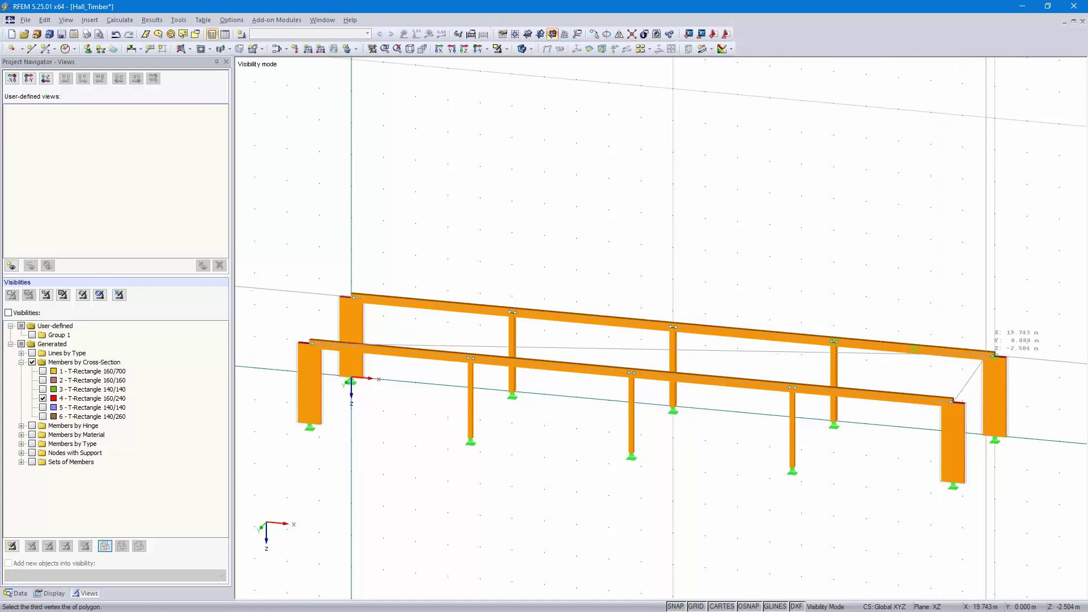
{"action": "left_click", "coordinate": [993, 355]}
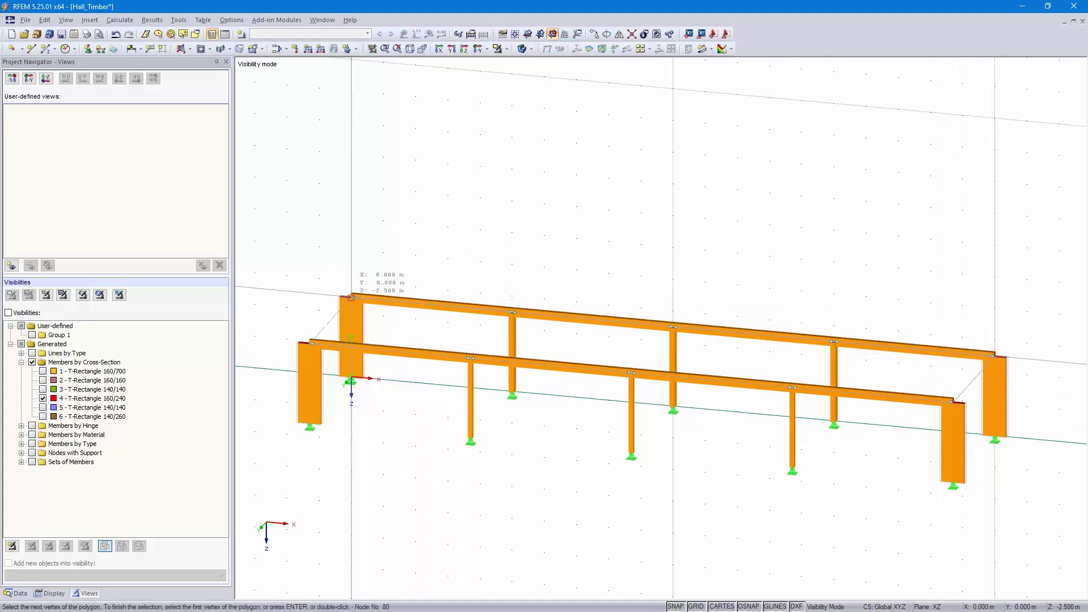
{"action": "left_click", "coordinate": [351, 297]}
{"action": "left_click", "coordinate": [310, 343]}
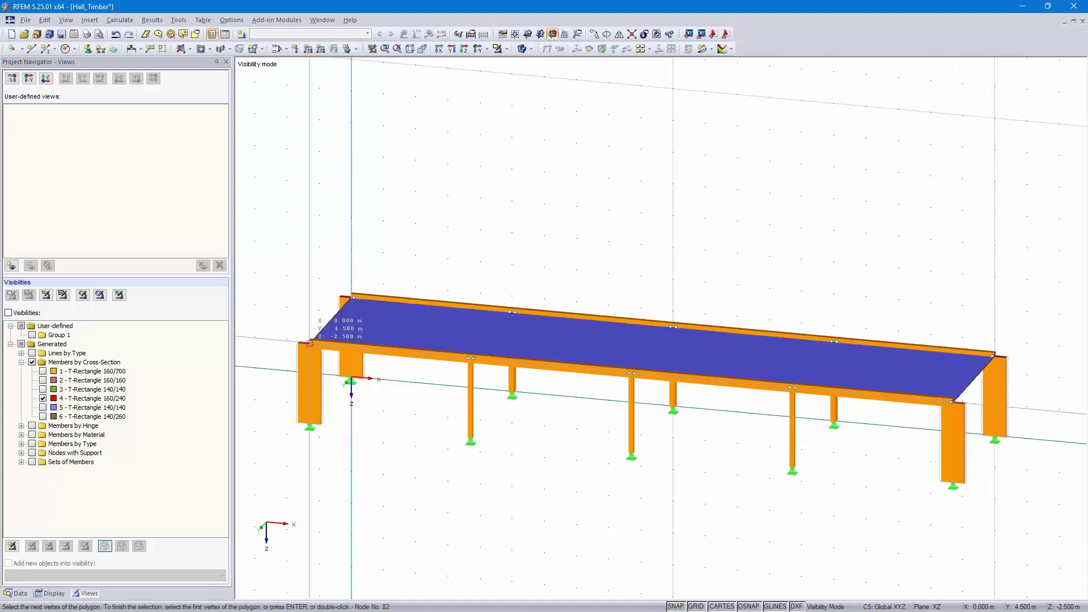
- Examine the far end of the platform surface and how its free edge and the beams meet the outer columns
{"action": "scroll", "coordinate": [912, 425], "scroll_direction": "down", "scroll_amount": 2}
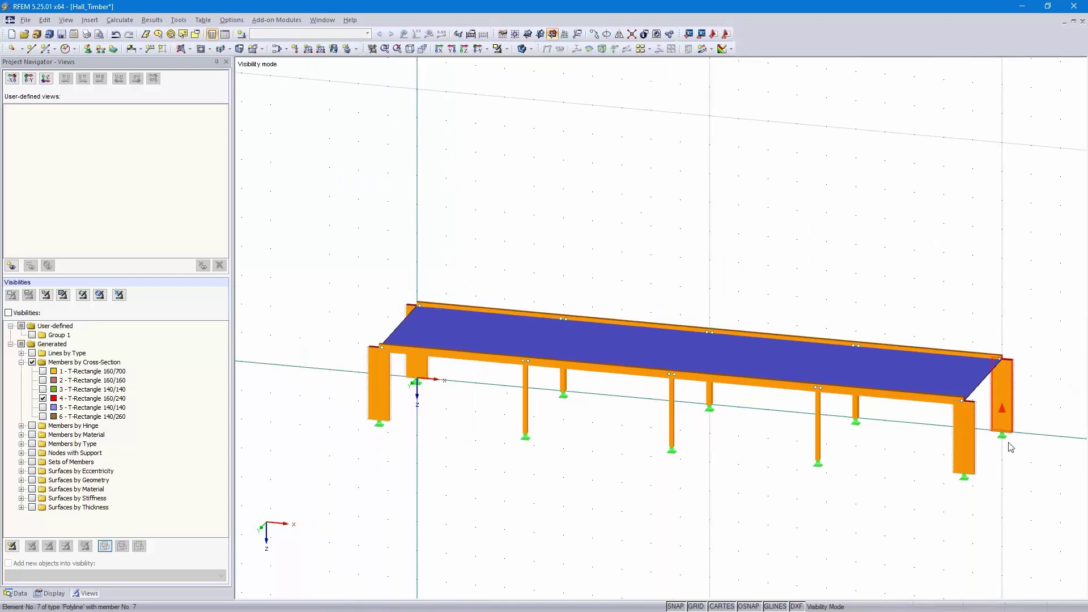
{"action": "right_click_drag", "start_coordinate": [912, 425], "coordinate": [909, 422]}
{"action": "left_click", "coordinate": [807, 424]}
{"action": "middle_click_drag", "start_coordinate": [807, 425], "coordinate": [697, 404]}
{"action": "scroll", "coordinate": [832, 424], "scroll_direction": "down", "scroll_amount": 1}
{"action": "scroll", "coordinate": [833, 421], "scroll_direction": "up", "scroll_amount": 9}
{"action": "scroll", "coordinate": [709, 391], "scroll_direction": "up", "scroll_amount": 6}
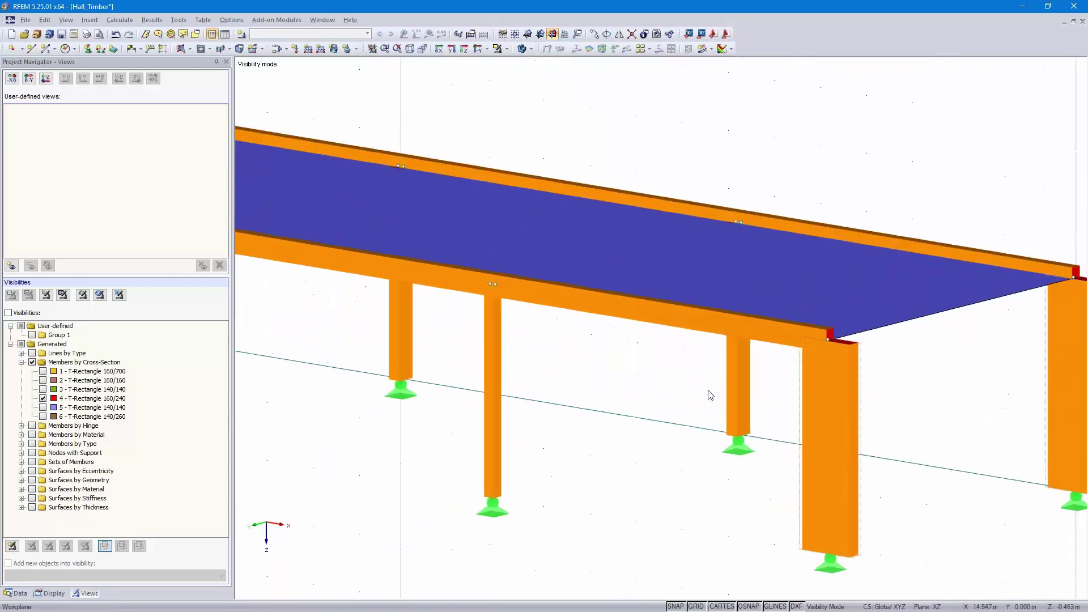
{"action": "middle_click_drag", "start_coordinate": [997, 420], "coordinate": [925, 398]}
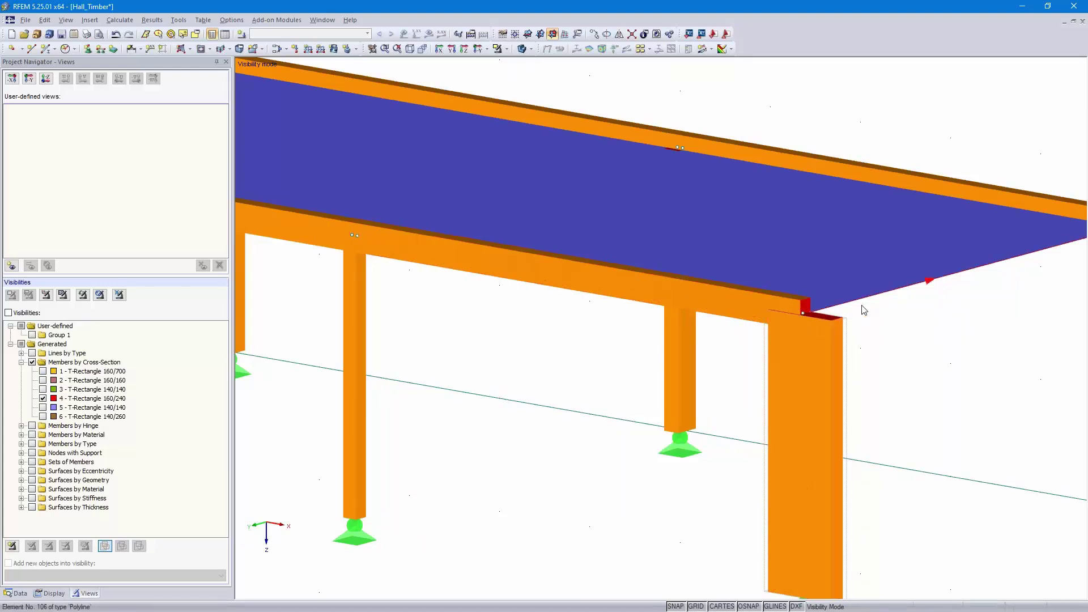
{"action": "scroll", "coordinate": [553, 367], "scroll_direction": "down", "scroll_amount": 5}
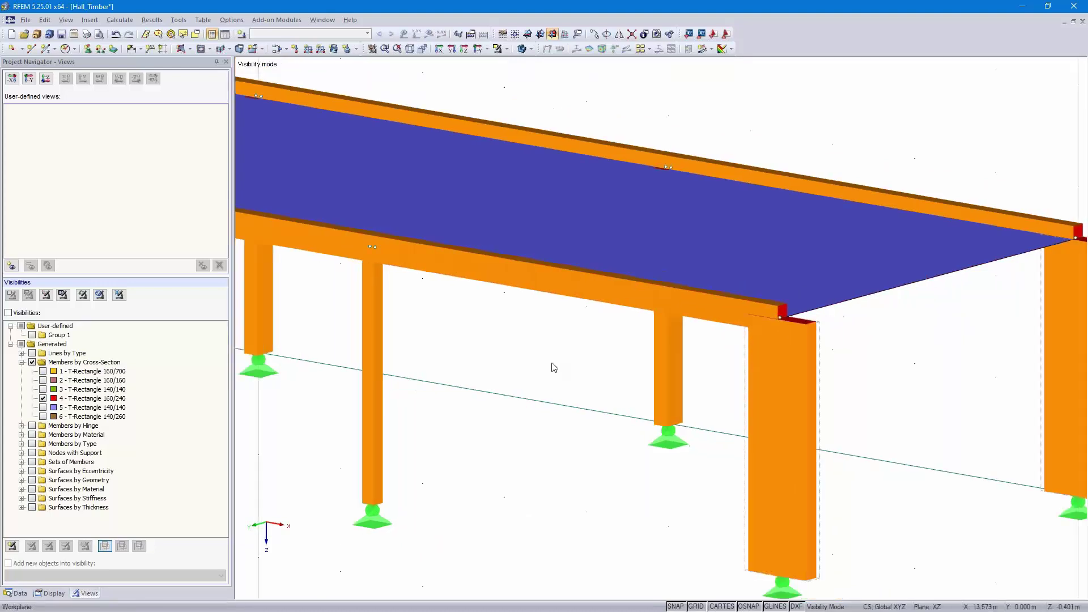
- Give all eight platform beams a member eccentricity with top-centre cross-section alignment and a transverse offset from the bottom face of surface 1
{"action": "middle_click_drag", "start_coordinate": [493, 471], "coordinate": [648, 440], "text": "ctrl"}
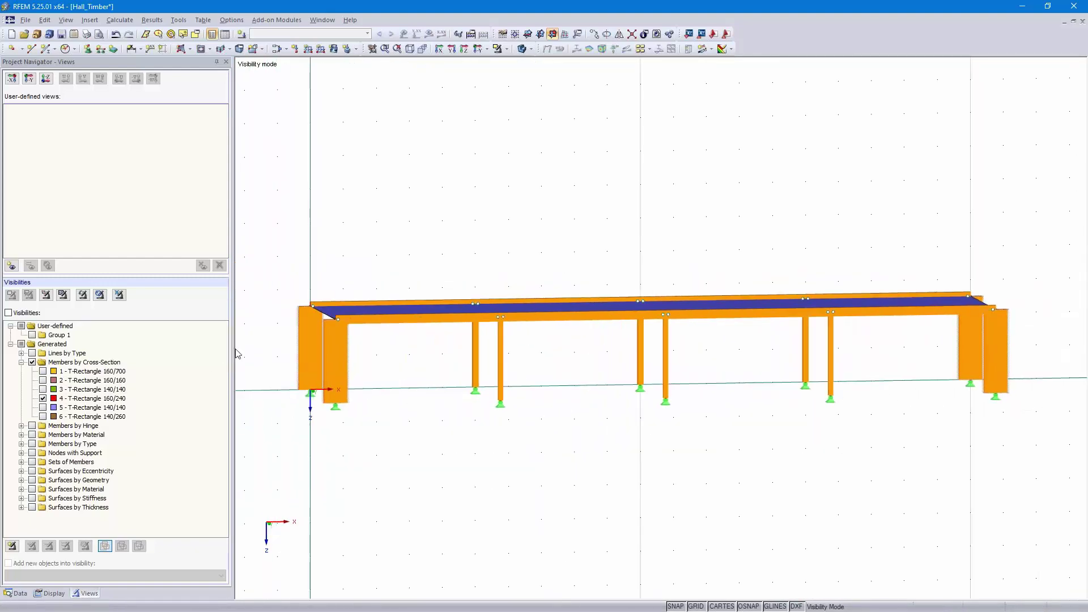
{"action": "left_click_drag", "start_coordinate": [264, 351], "coordinate": [1060, 202]}
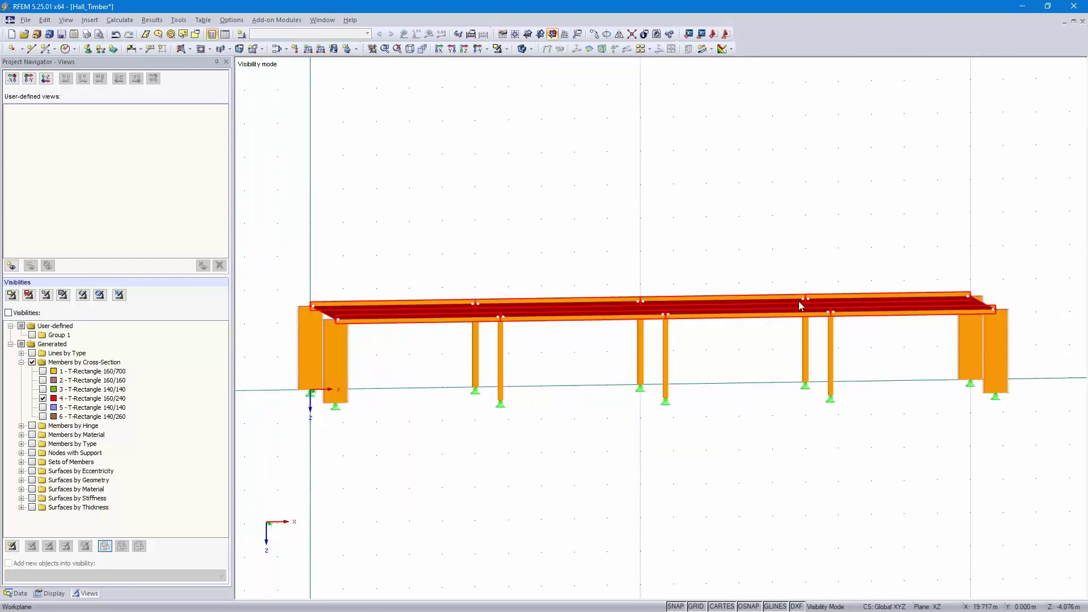
{"action": "double_click", "coordinate": [762, 320]}
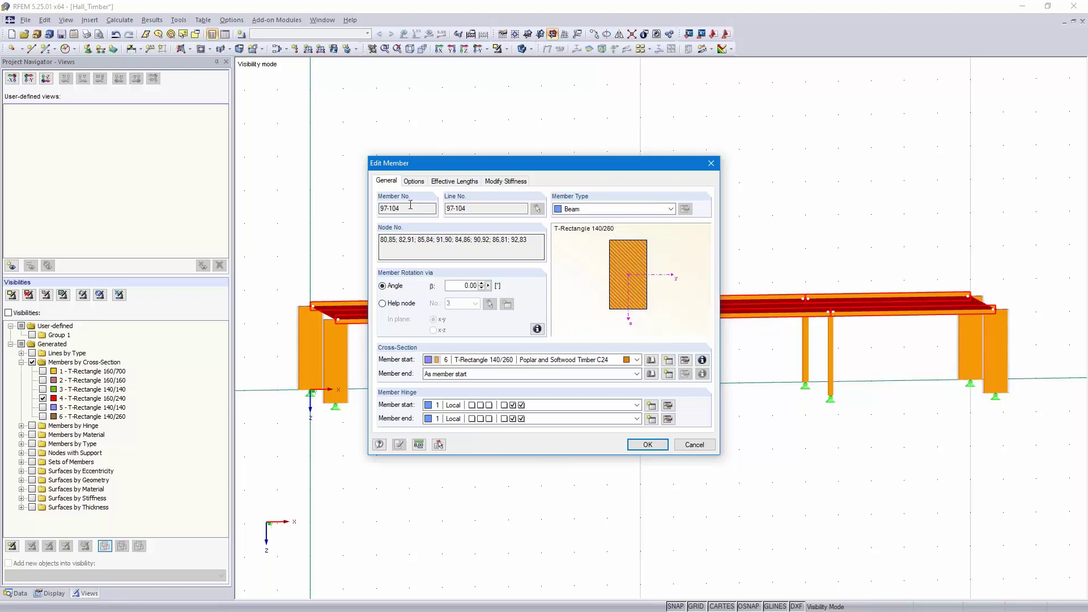
{"action": "left_click", "coordinate": [414, 182]}
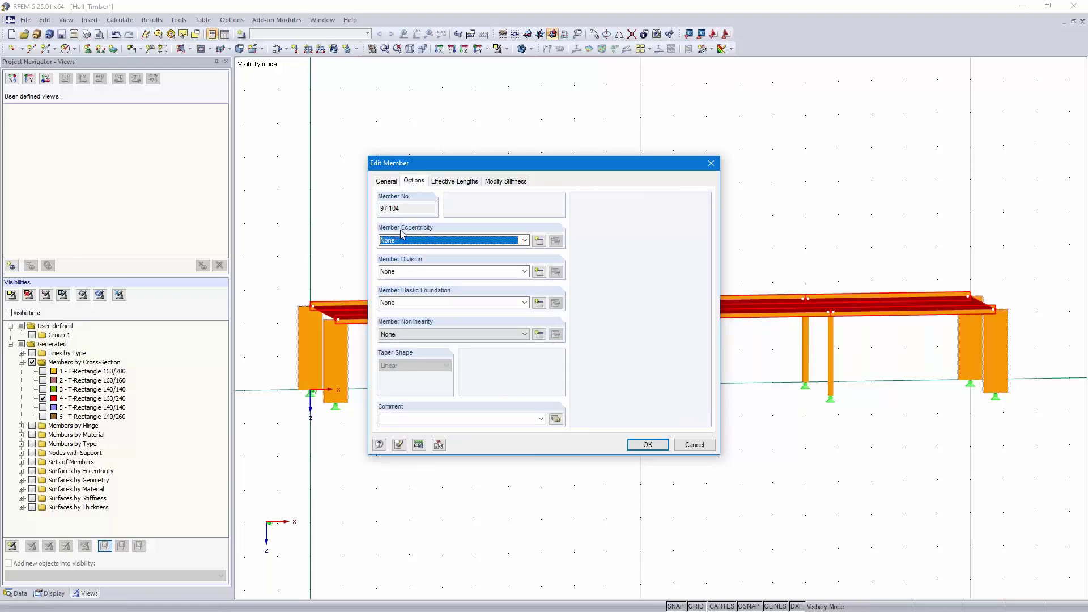
{"action": "left_click", "coordinate": [539, 242]}
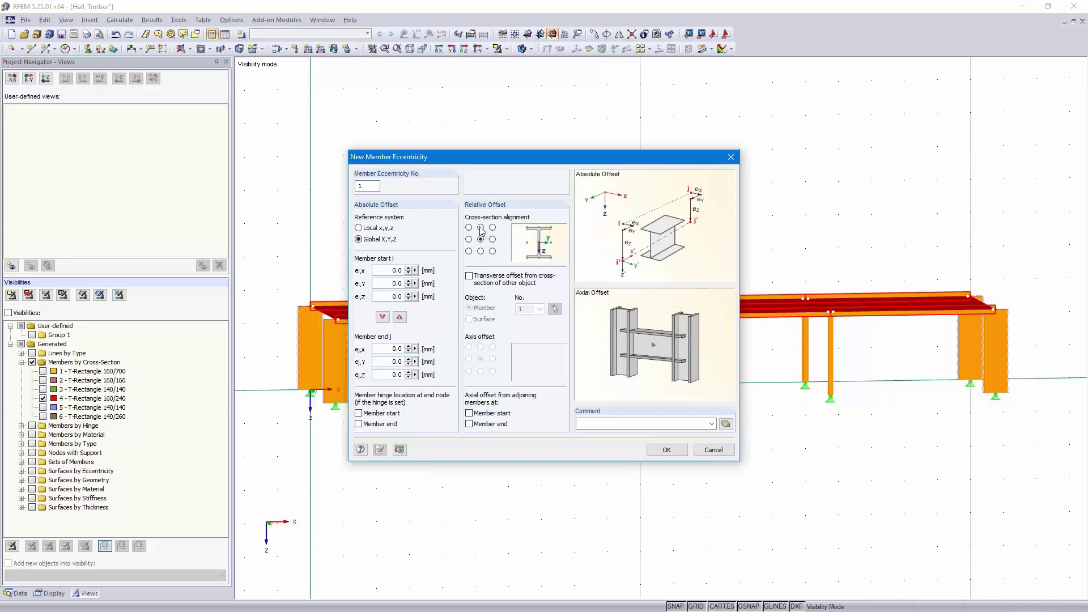
{"action": "left_click", "coordinate": [481, 228]}
{"action": "left_click", "coordinate": [469, 276]}
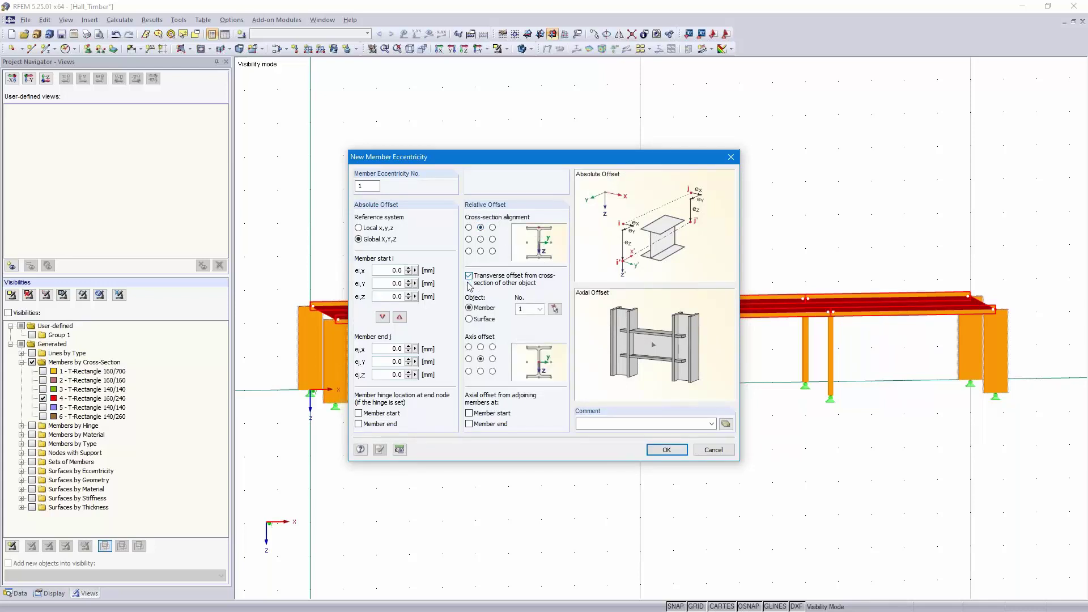
{"action": "left_click", "coordinate": [469, 319]}
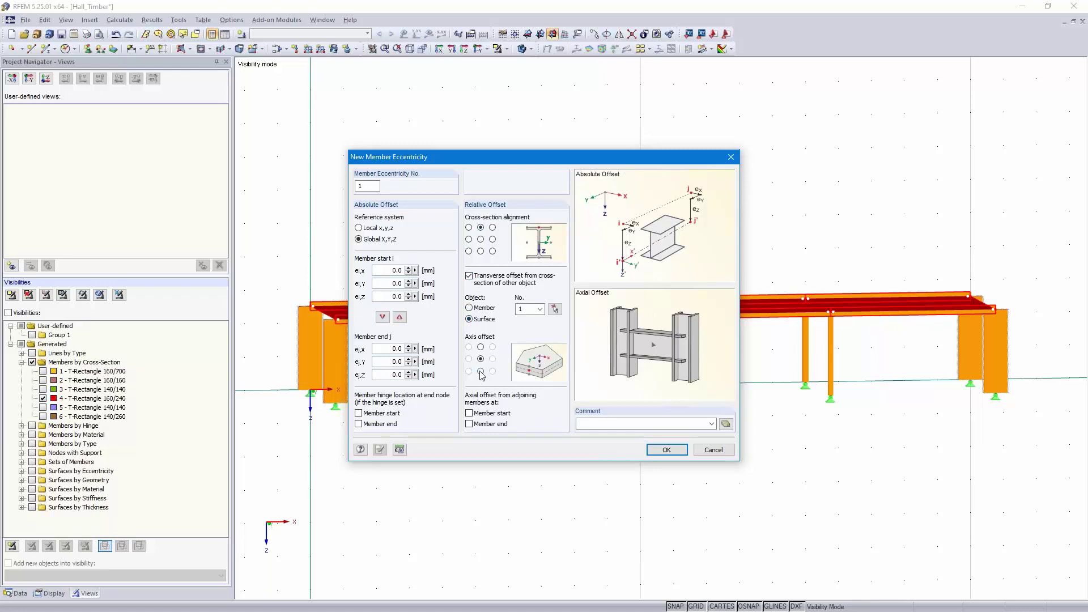
{"action": "left_click", "coordinate": [555, 309]}
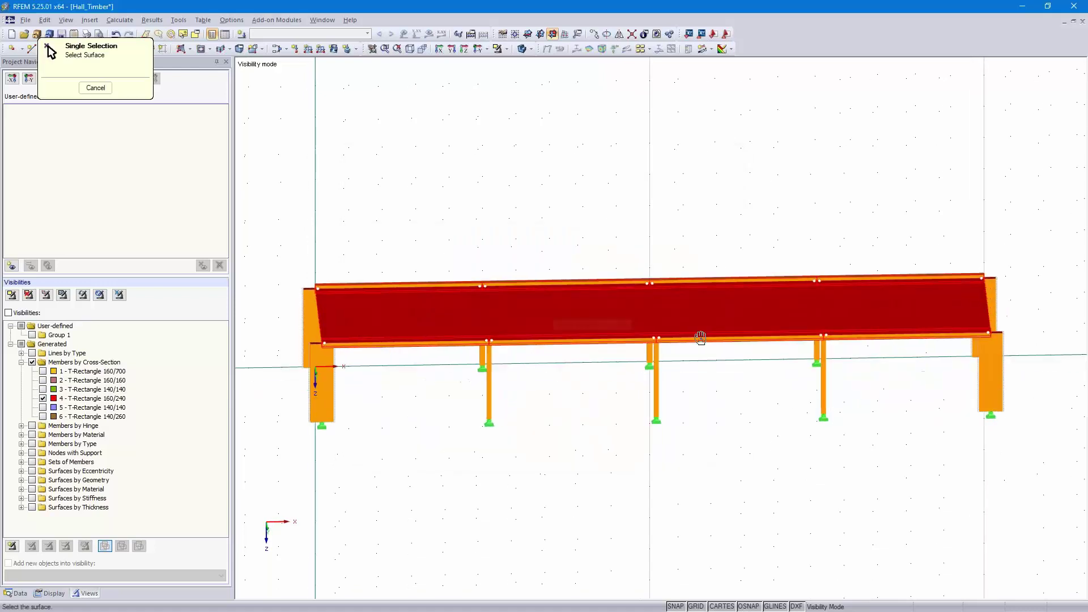
{"action": "left_click", "coordinate": [697, 305]}
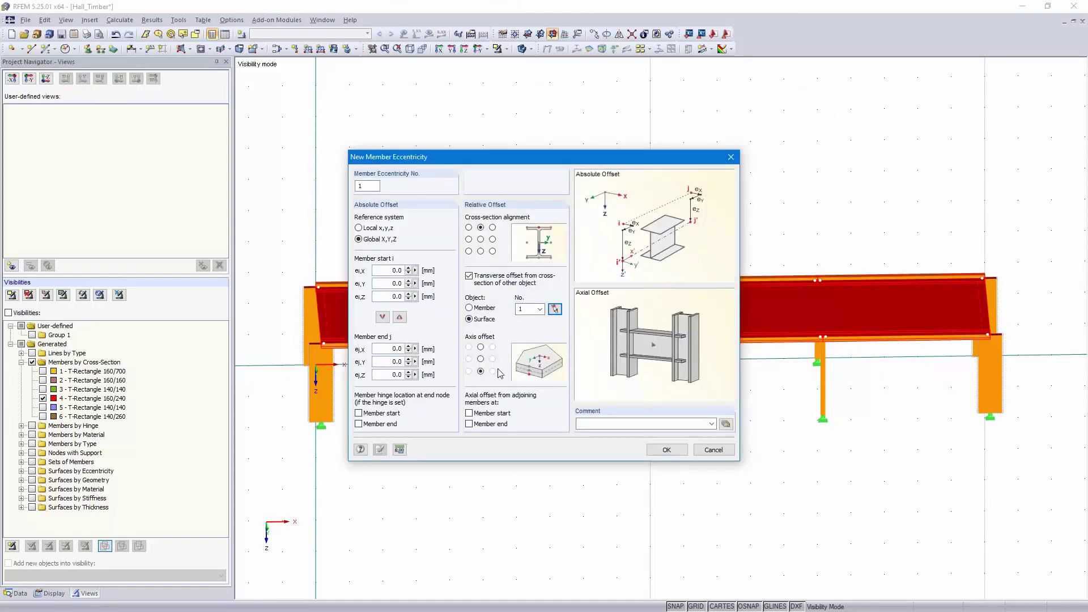
{"action": "left_click", "coordinate": [667, 450]}
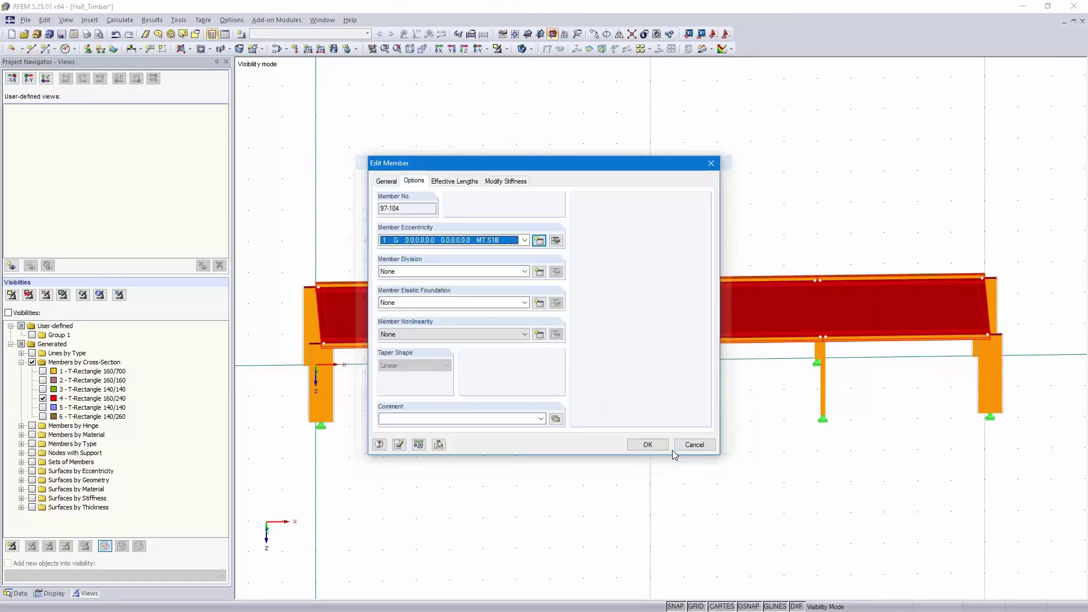
{"action": "left_click", "coordinate": [646, 445]}
- Examine how the offset beams sit beneath the platform surface and meet the posts at the far end
{"action": "middle_click_drag", "start_coordinate": [918, 424], "coordinate": [769, 372], "text": "ctrl"}
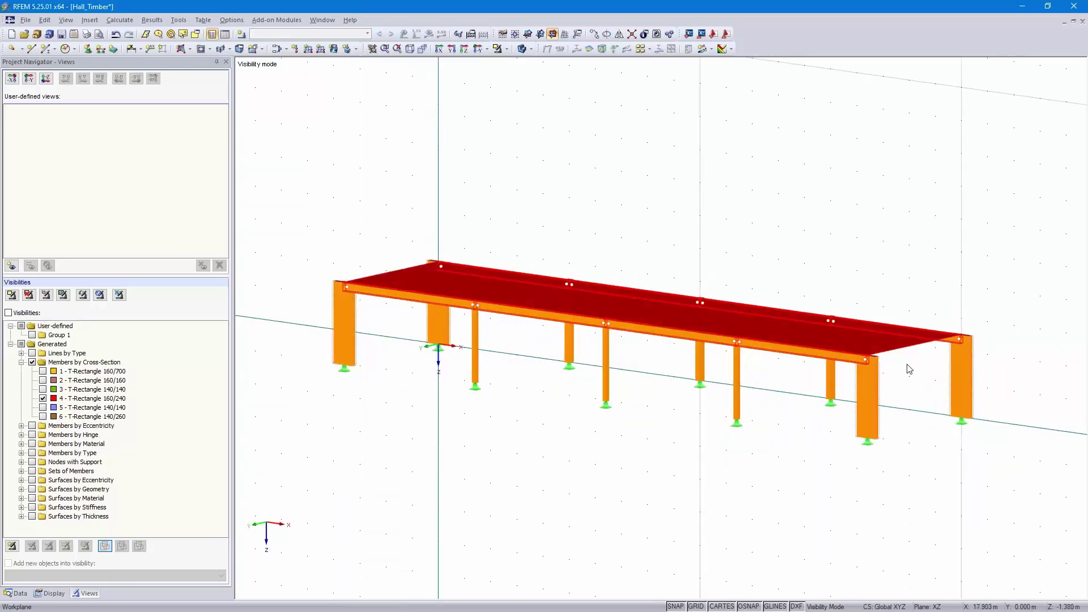
{"action": "scroll", "coordinate": [909, 369], "scroll_direction": "up", "scroll_amount": 3}
{"action": "scroll", "coordinate": [907, 364], "scroll_direction": "up", "scroll_amount": 5}
{"action": "left_click", "coordinate": [996, 388]}
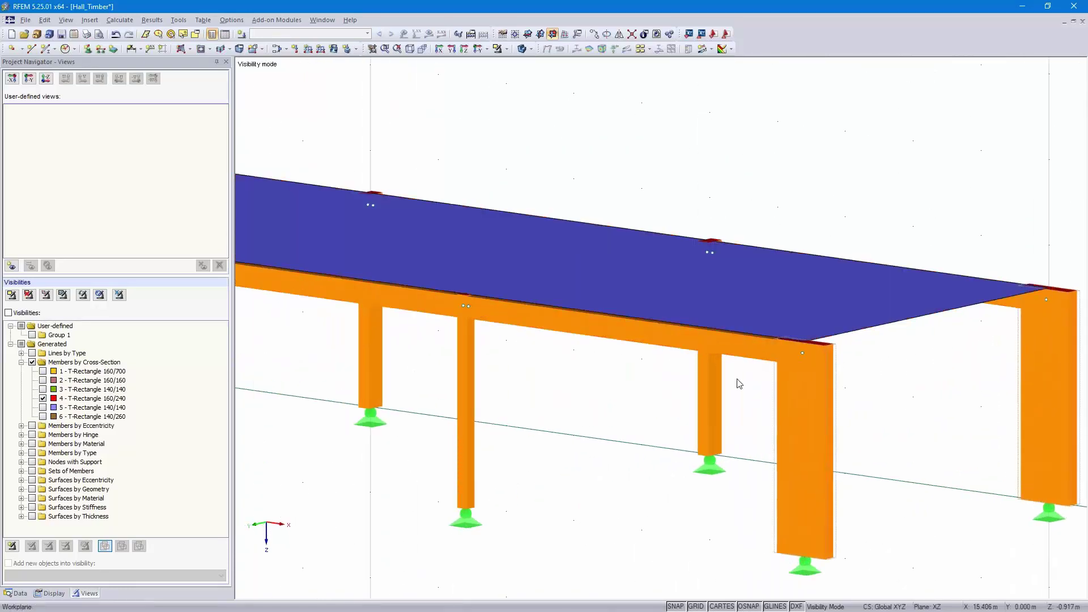
{"action": "scroll", "coordinate": [723, 391], "scroll_direction": "up", "scroll_amount": 5}
{"action": "mouse_move", "coordinate": [578, 512]}
{"action": "middle_mouse_down"}
{"action": "mouse_move", "coordinate": [589, 471]}
{"action": "mouse_move", "coordinate": [598, 508]}
{"action": "middle_mouse_up"}
{"action": "right_click", "coordinate": [599, 508]}
{"action": "left_click", "coordinate": [533, 471]}
{"action": "scroll", "coordinate": [524, 466], "scroll_direction": "down", "scroll_amount": 4}
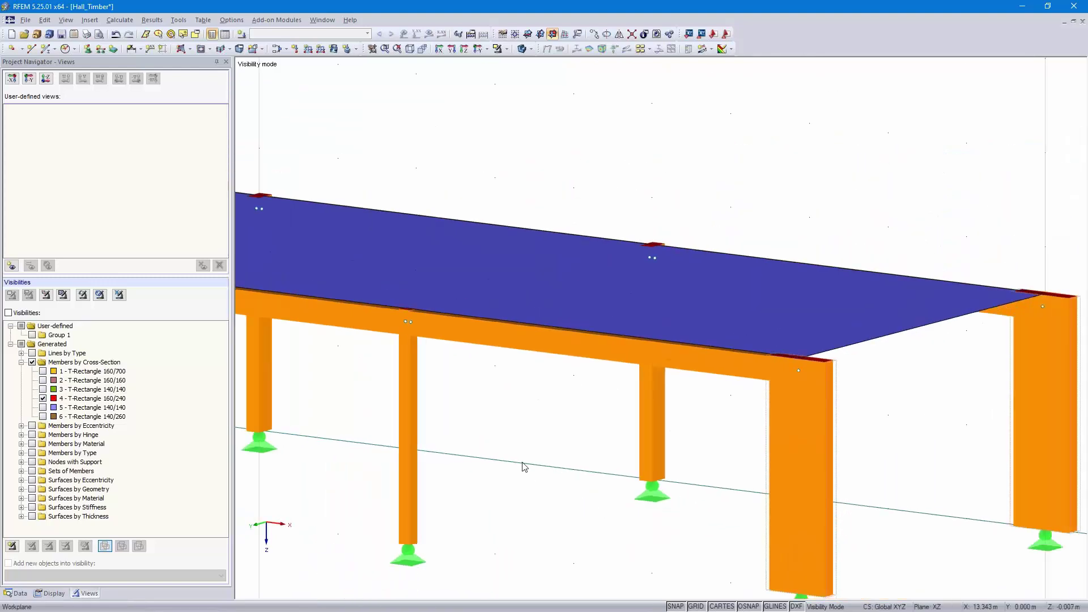
{"action": "middle_click_drag", "start_coordinate": [525, 465], "coordinate": [609, 427]}
{"action": "scroll", "coordinate": [610, 428], "scroll_direction": "down", "scroll_amount": 3}
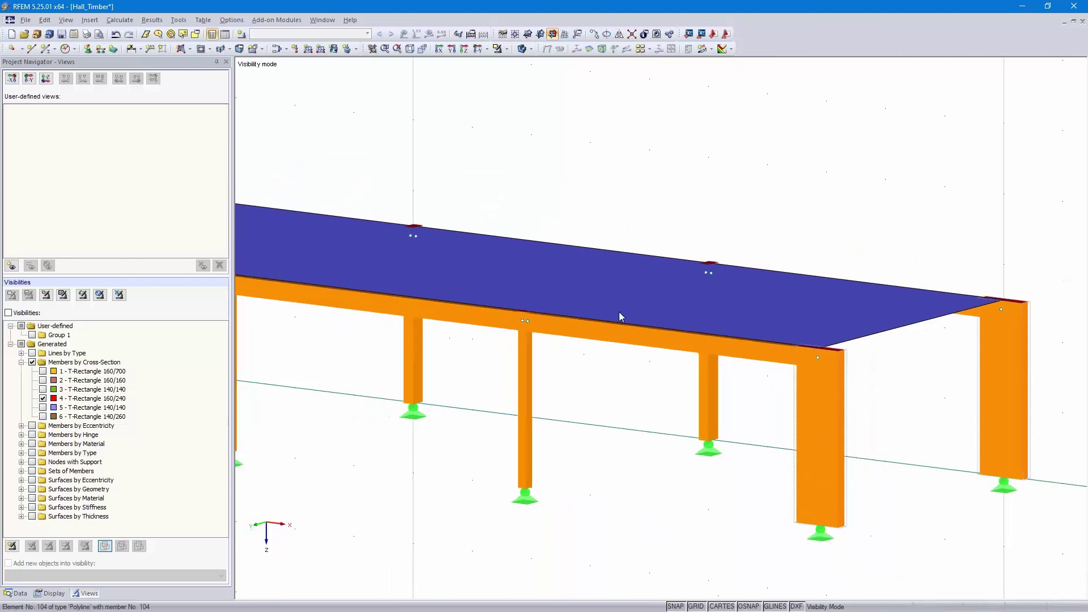
{"action": "left_click", "coordinate": [279, 22]}
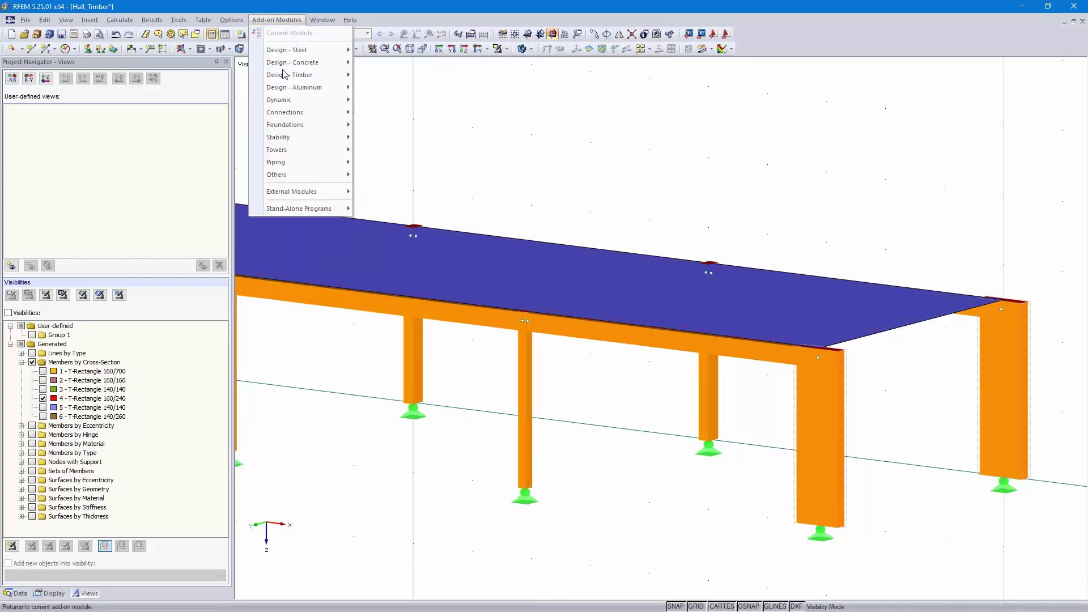
{"action": "mouse_move", "coordinate": [303, 180]}
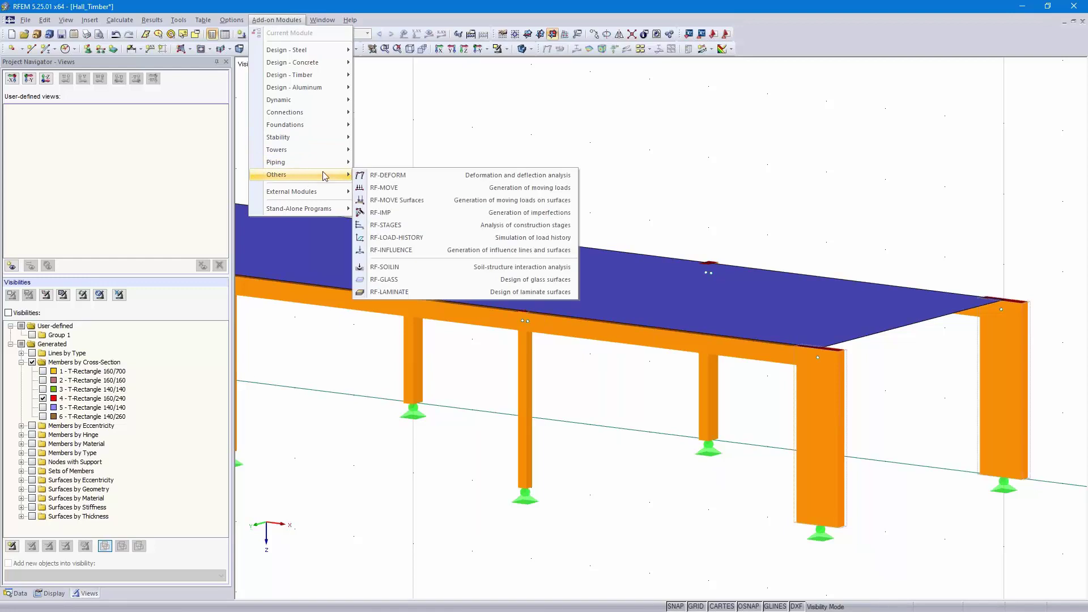
{"action": "left_click", "coordinate": [431, 293]}
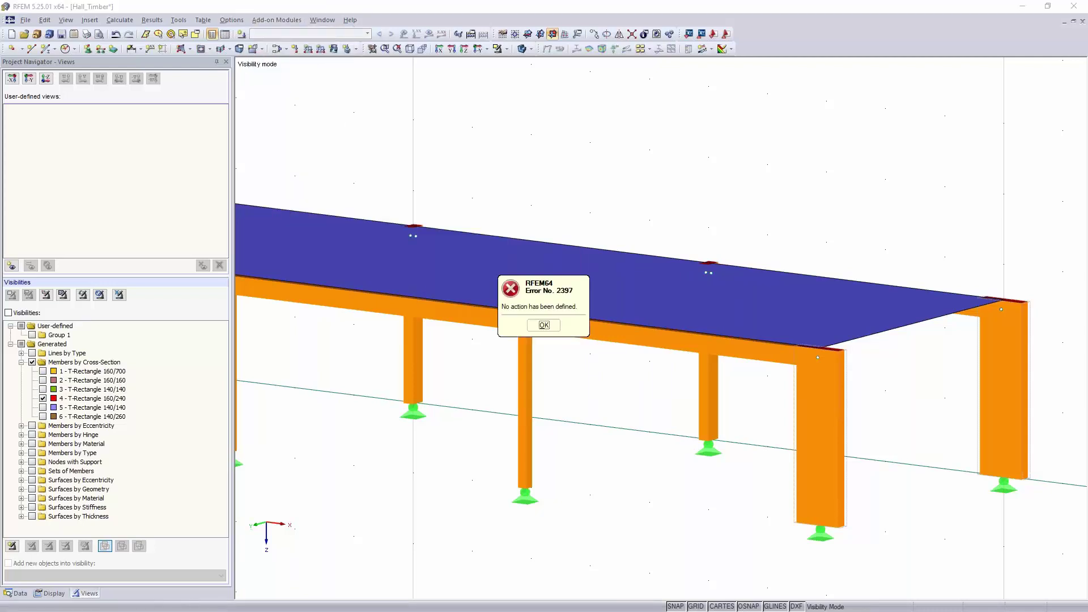
{"action": "left_click", "coordinate": [543, 325]}
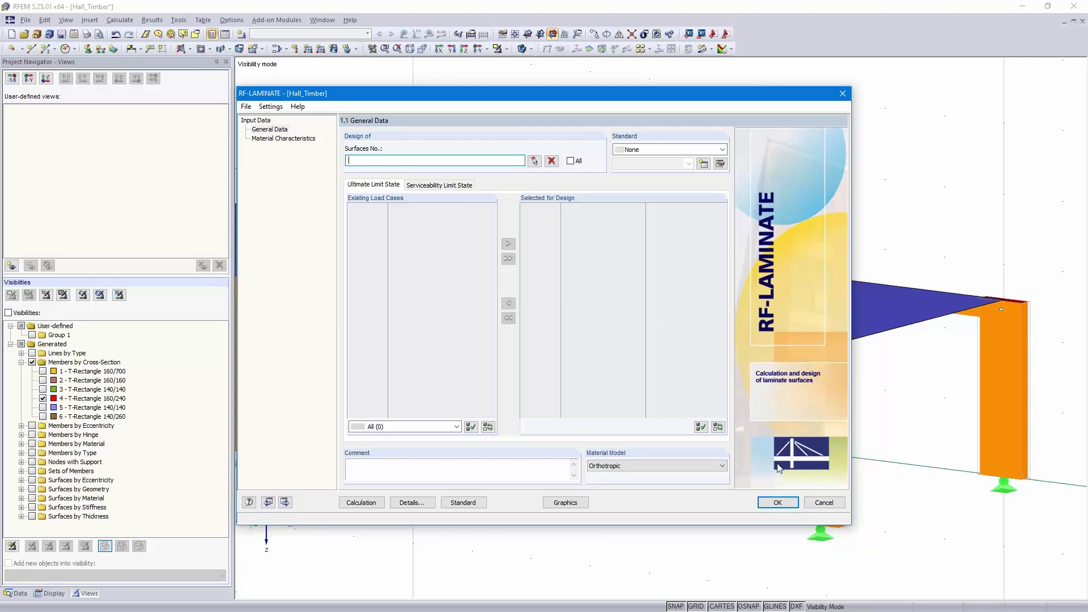
{"action": "left_click", "coordinate": [825, 504]}
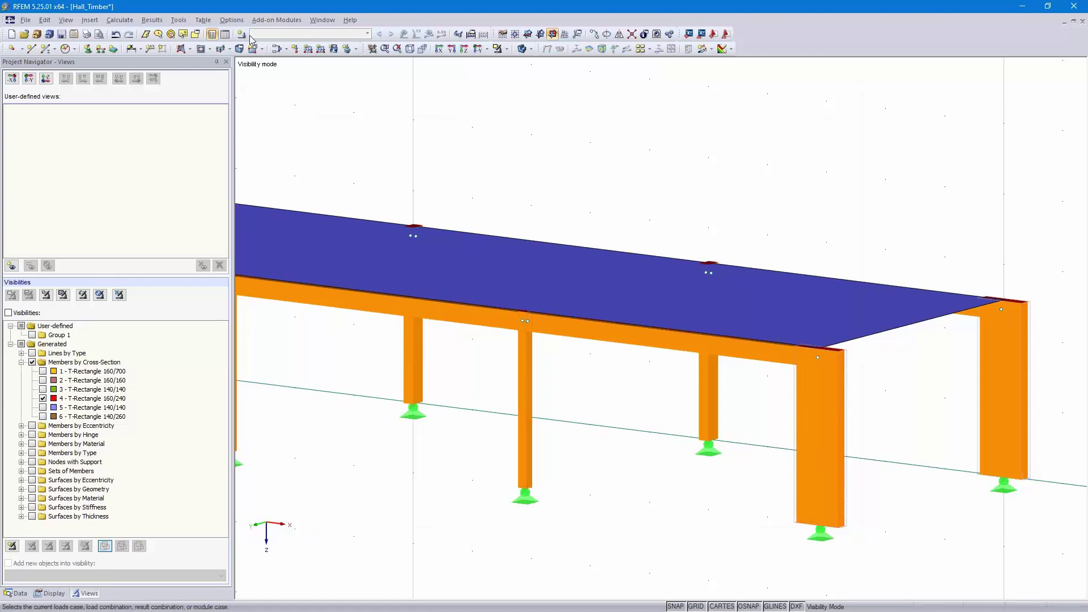
- Create load case LC1 with the description Self-weight in the Permanent action category
{"action": "left_click", "coordinate": [241, 35]}
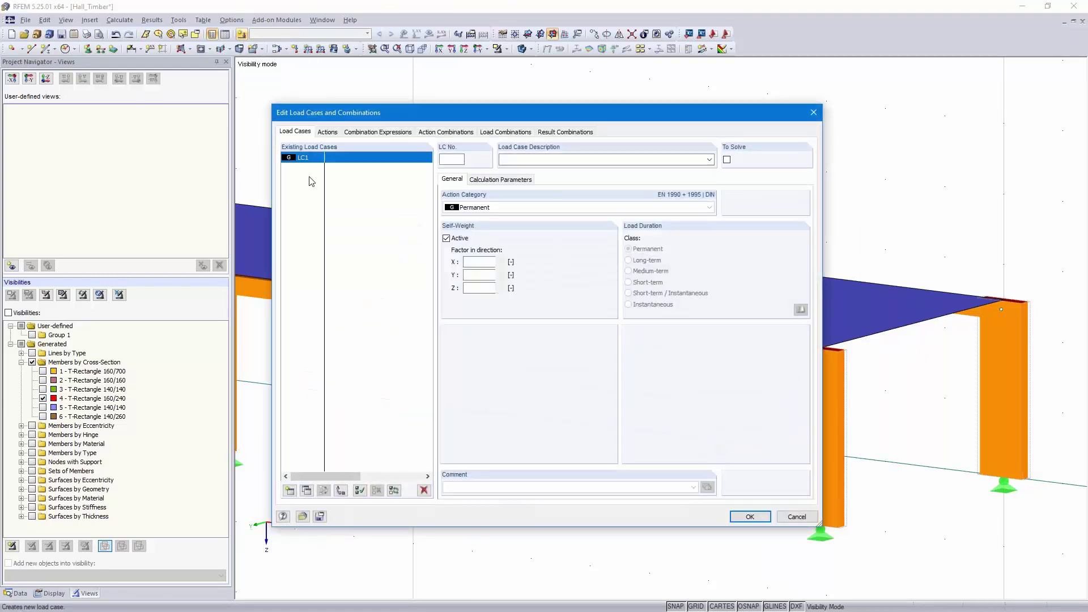
{"action": "left_click", "coordinate": [709, 160]}
{"action": "left_click", "coordinate": [592, 171]}
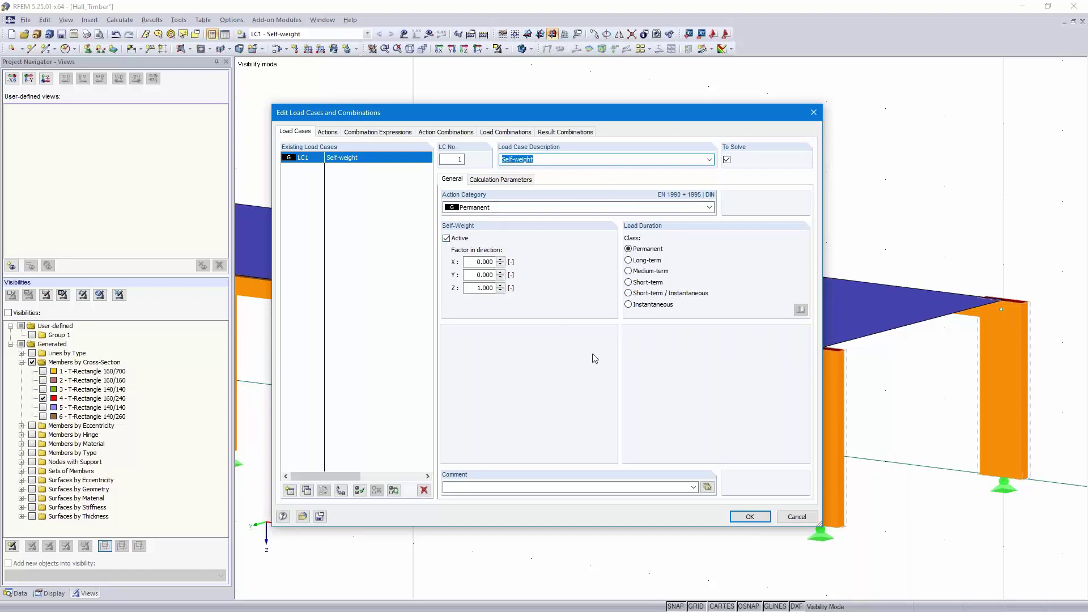
{"action": "left_click", "coordinate": [750, 516]}
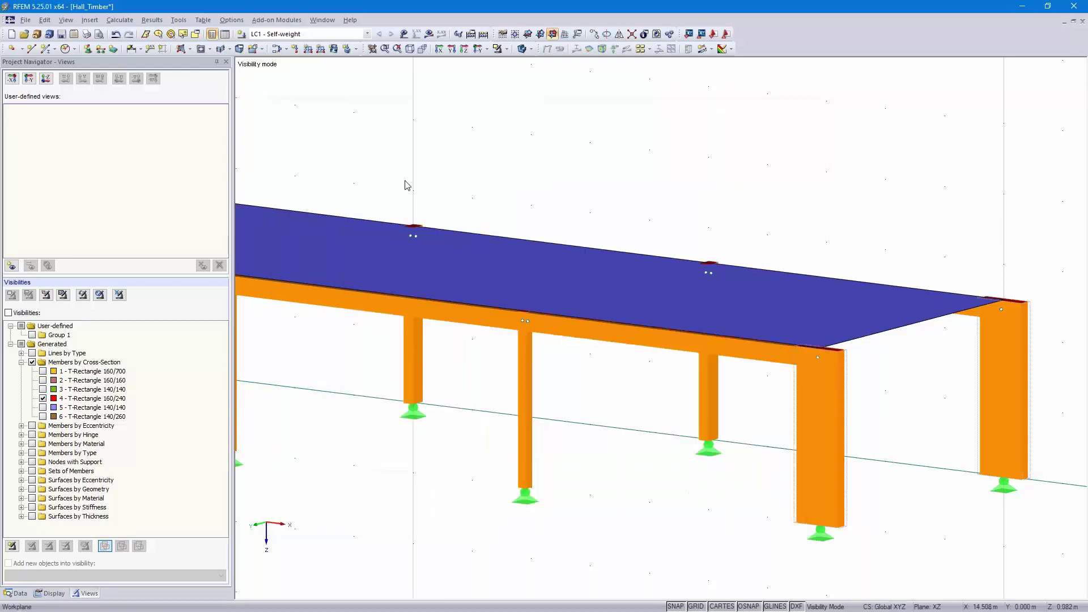
- Set up an RF-LAMINATE design of all surfaces for result combination RC1 in the ultimate limit state
{"action": "left_click", "coordinate": [278, 20]}
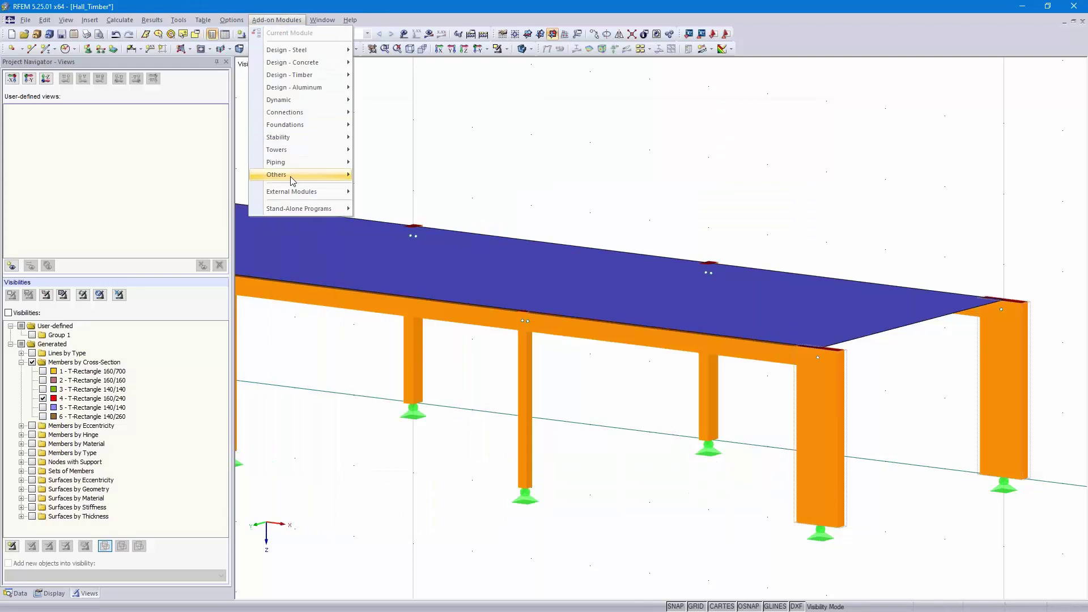
{"action": "left_click", "coordinate": [434, 291]}
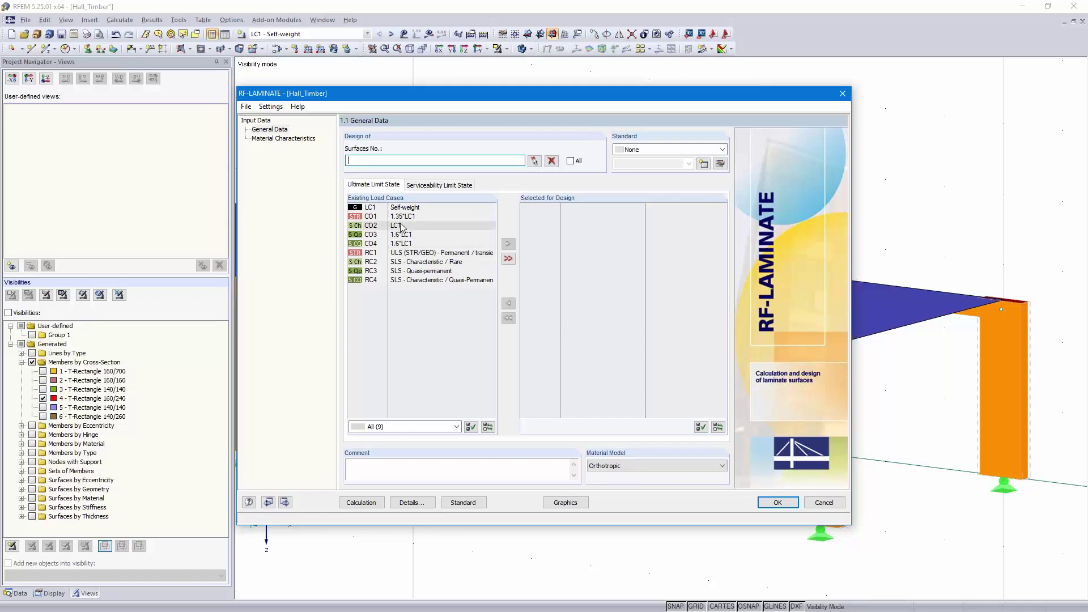
{"action": "double_click", "coordinate": [413, 256]}
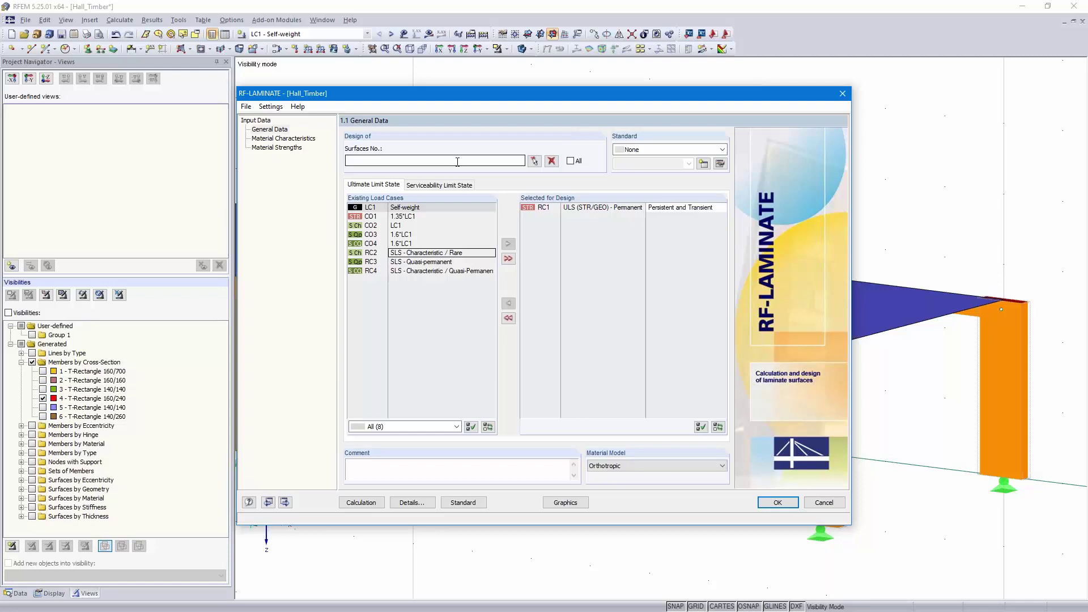
{"action": "left_click", "coordinate": [572, 162]}
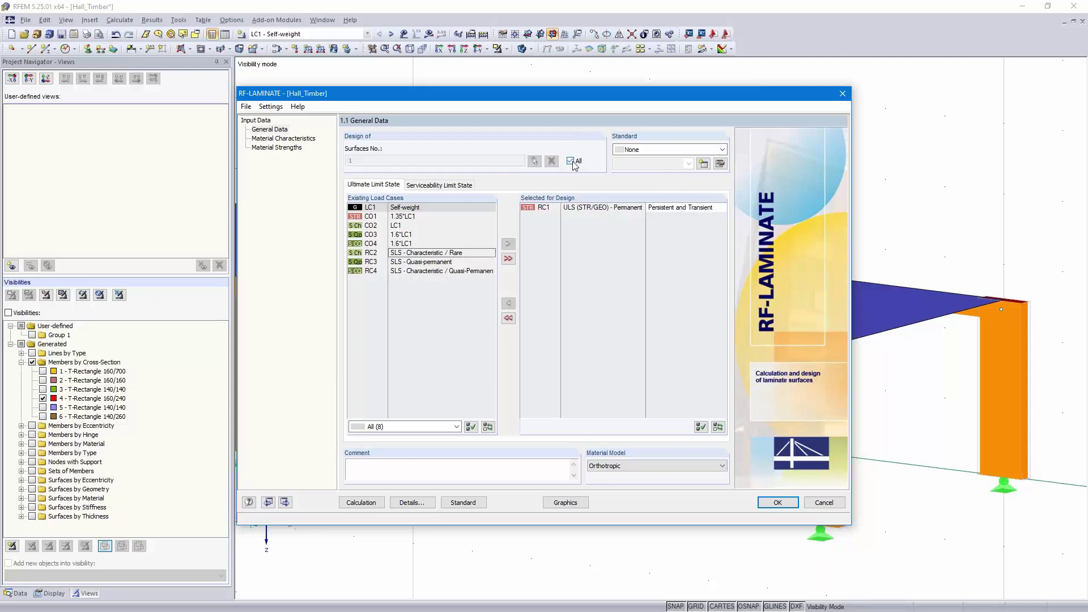
- Set the laminate design standard to EN 1995-1-1:2004-11 with the German DIN national annex
{"action": "left_click", "coordinate": [661, 149]}
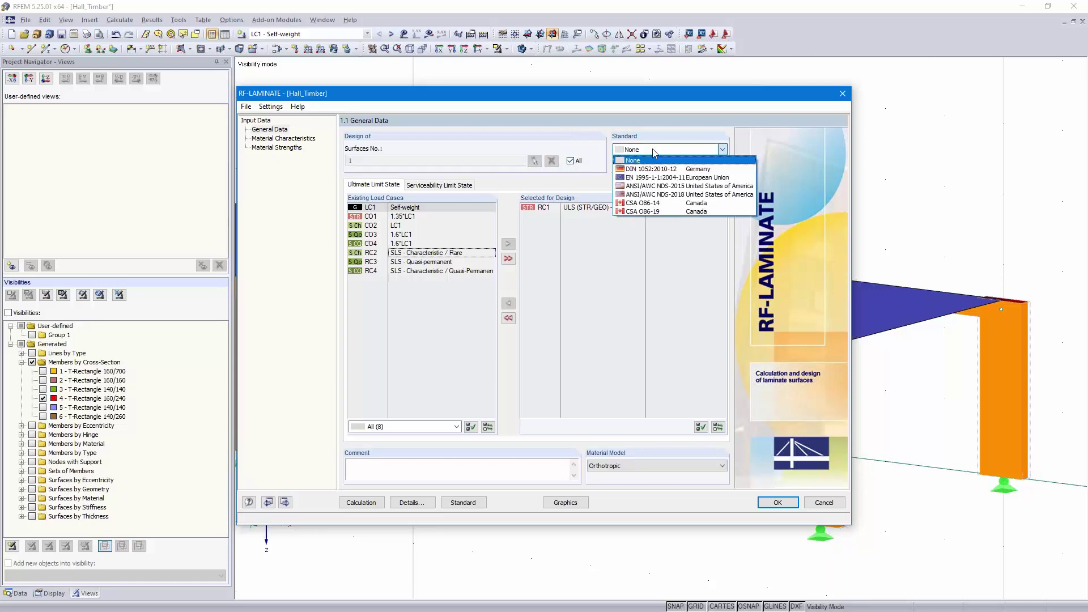
{"action": "left_click", "coordinate": [677, 178]}
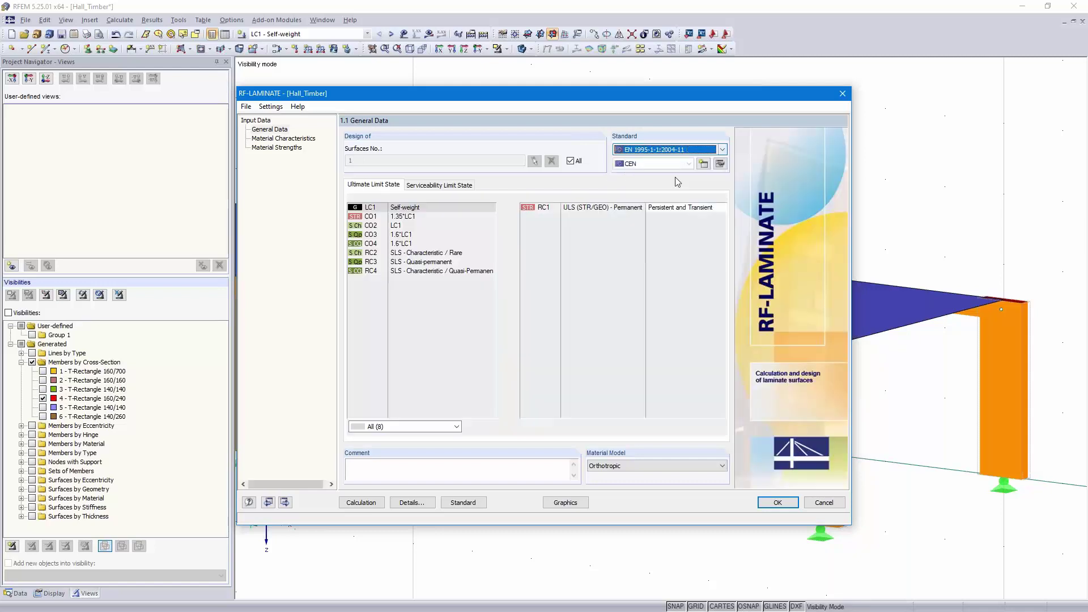
{"action": "left_click", "coordinate": [670, 169]}
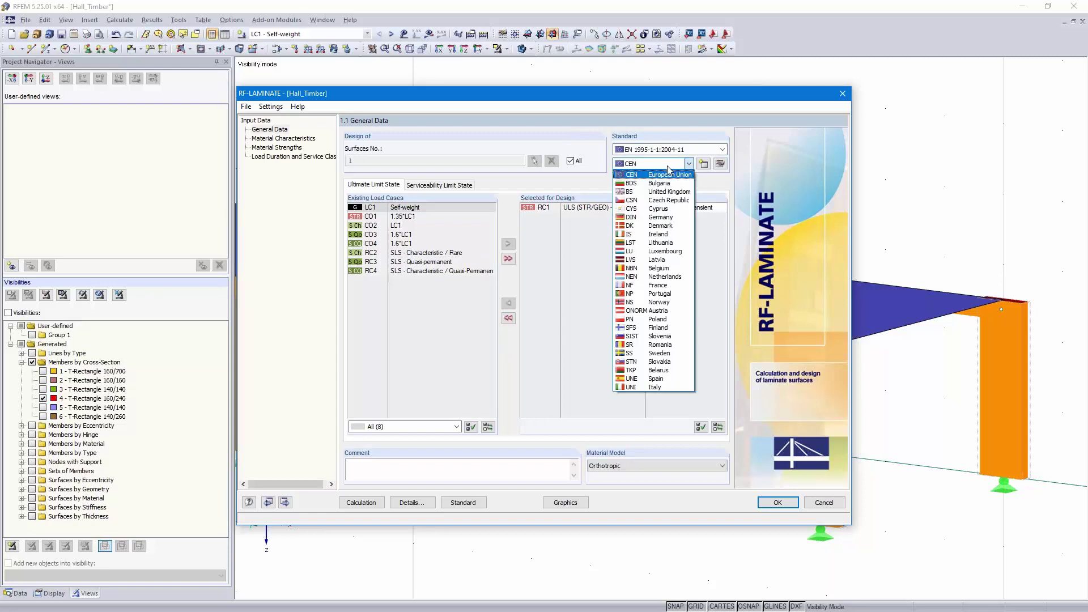
{"action": "left_click", "coordinate": [675, 218]}
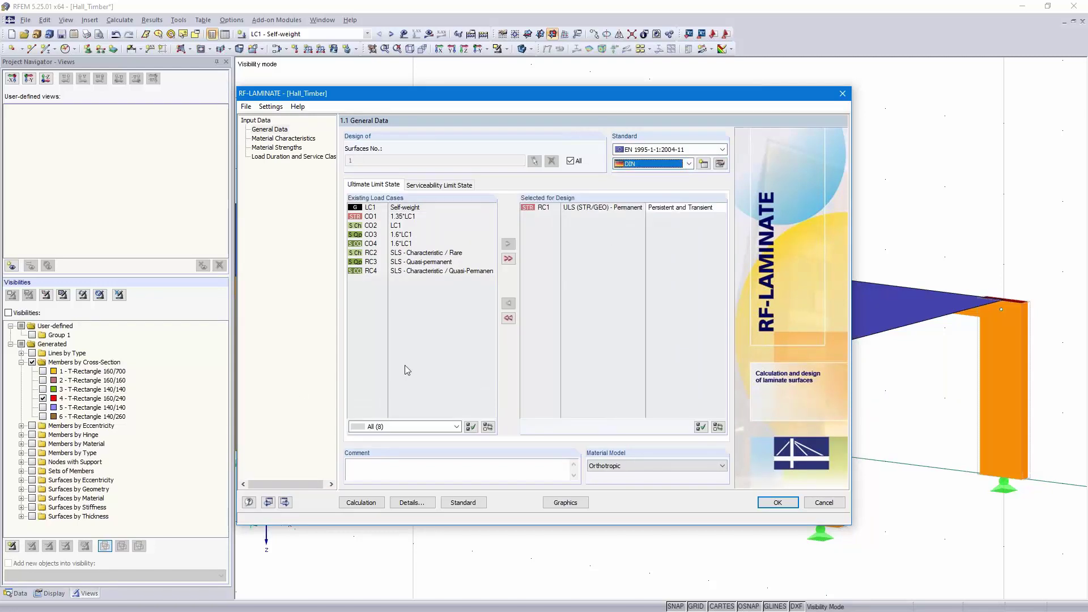
- Name layer composition 1 Slab in the material characteristics and assign it to the platform surface
{"action": "left_click", "coordinate": [285, 502]}
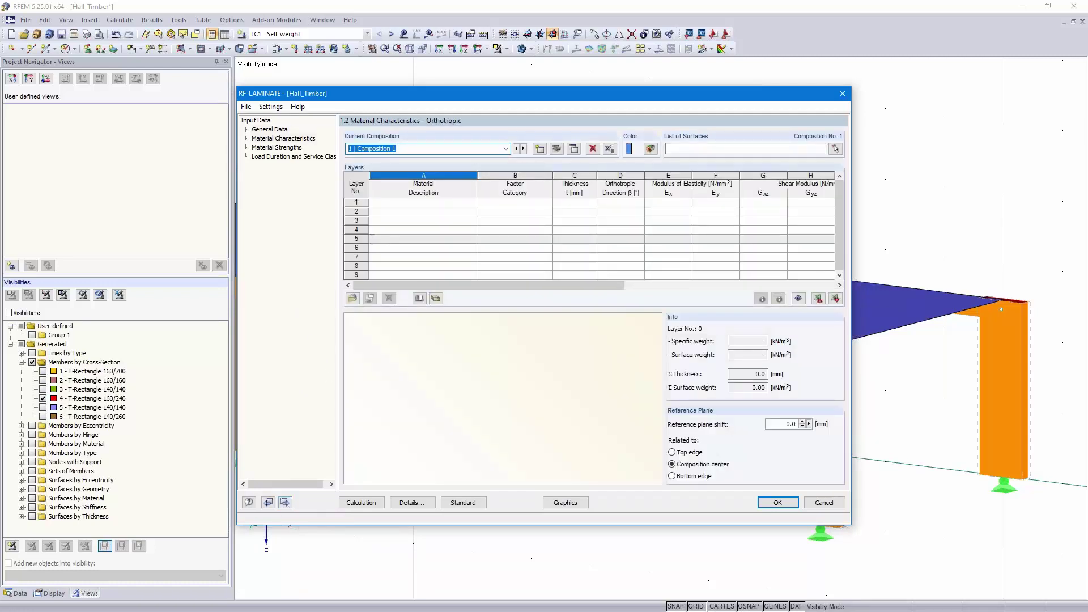
{"action": "type", "text": "Slab"}
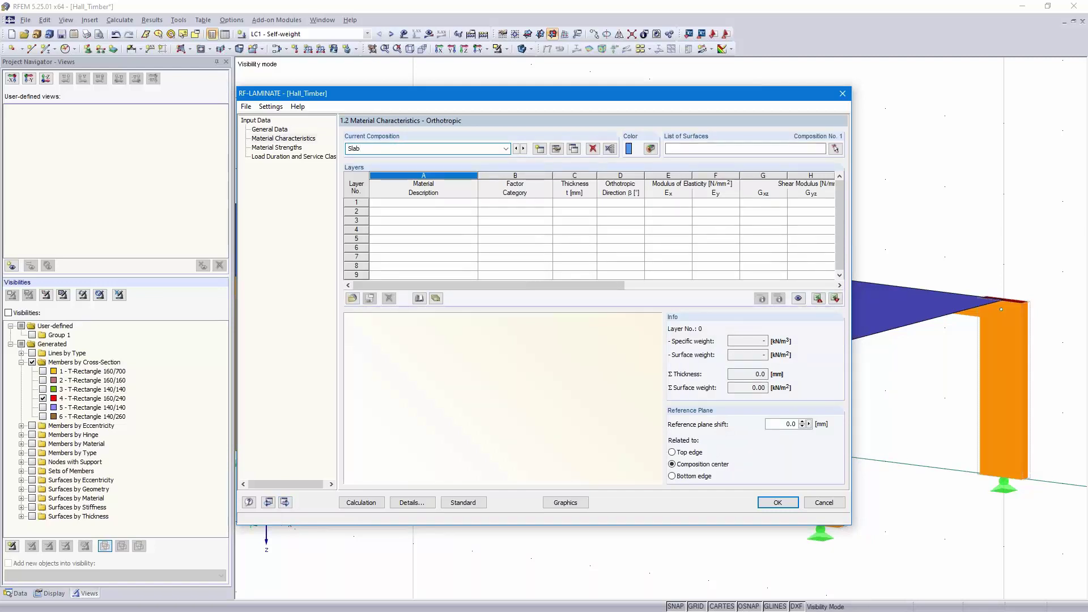
{"action": "left_click", "coordinate": [839, 151]}
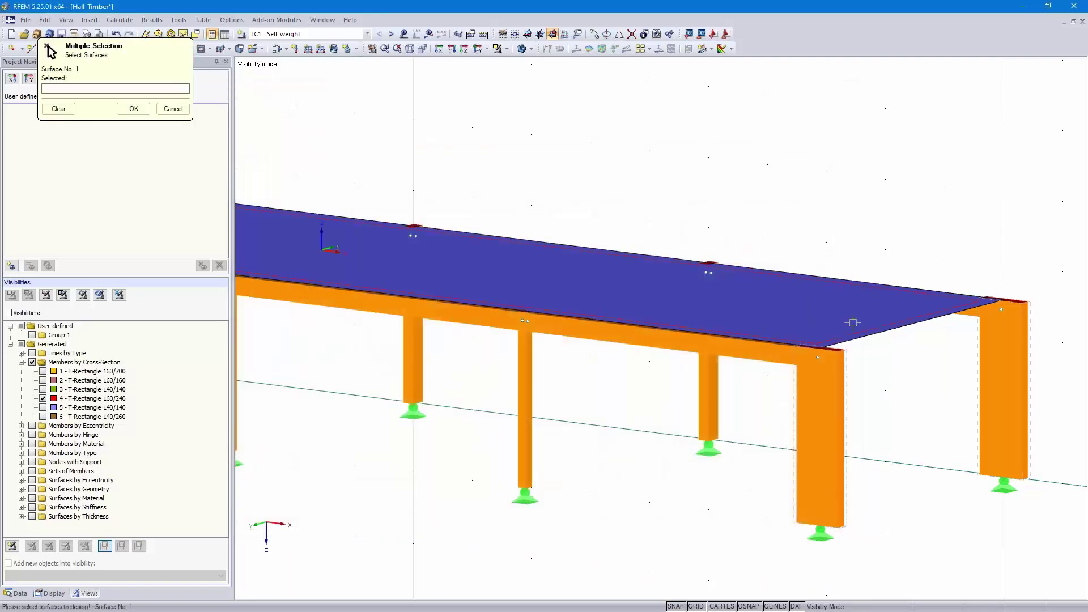
{"action": "left_click", "coordinate": [393, 272]}
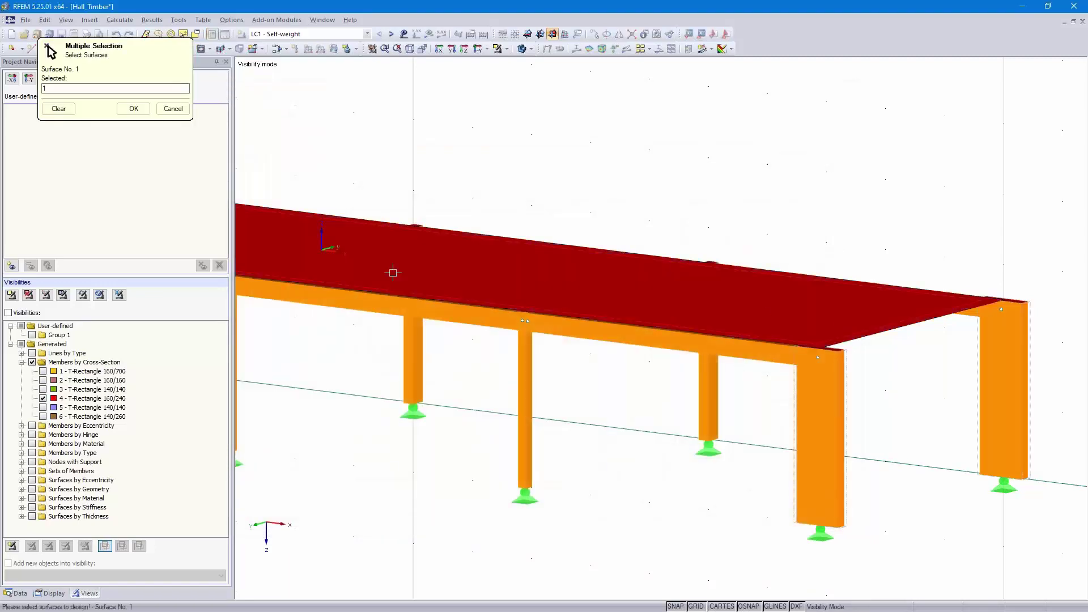
{"action": "left_click", "coordinate": [134, 108]}
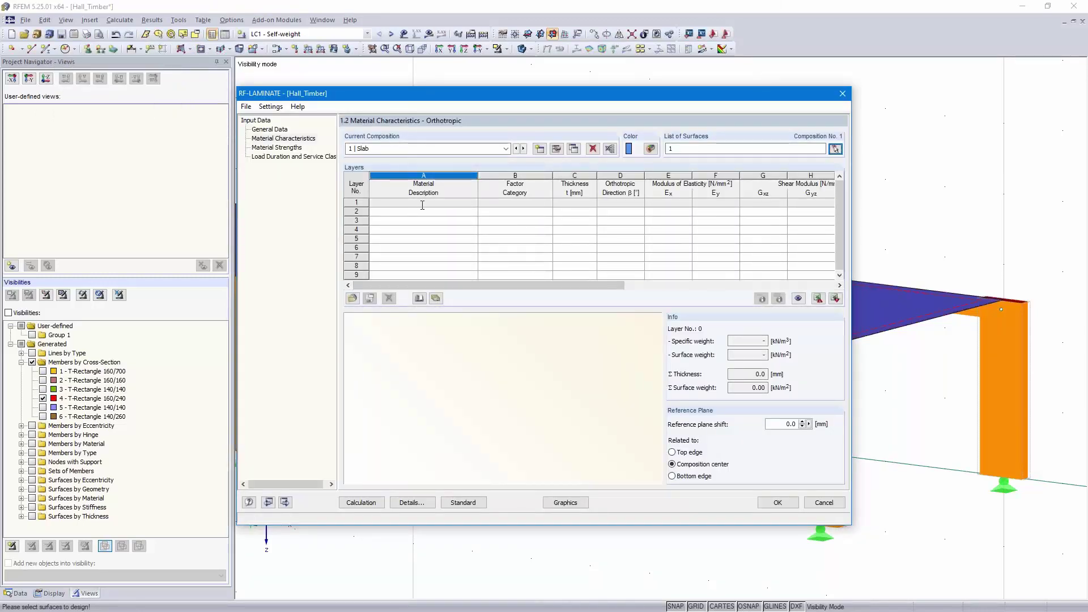
- Import the KLH 7s 220 layer structure of type Top Layer 0 - DL/TL/L from the library into the Slab composition
{"action": "left_click", "coordinate": [425, 202]}
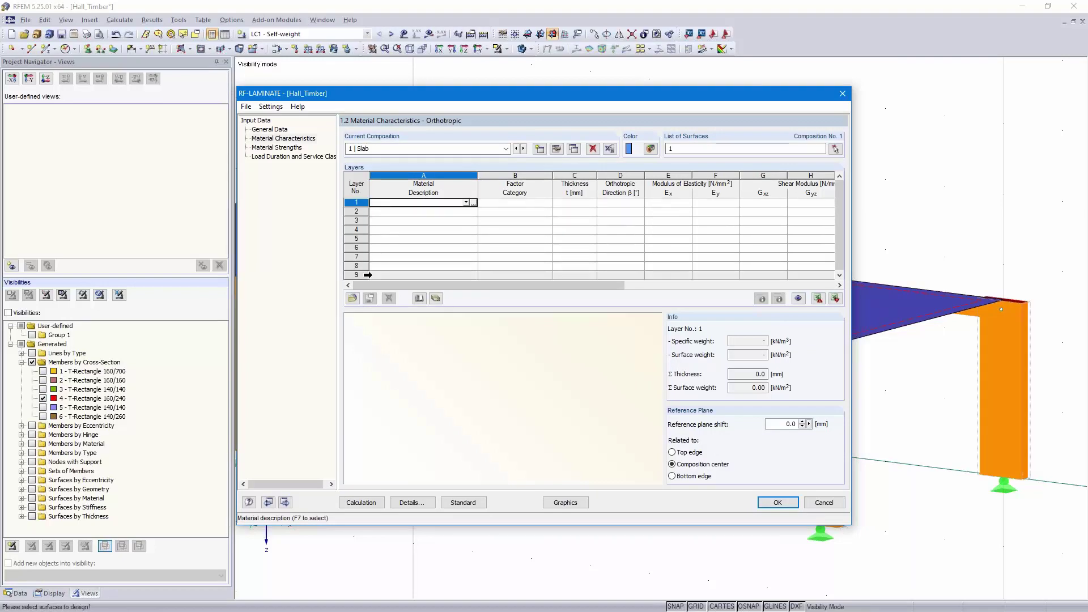
{"action": "left_click", "coordinate": [436, 299]}
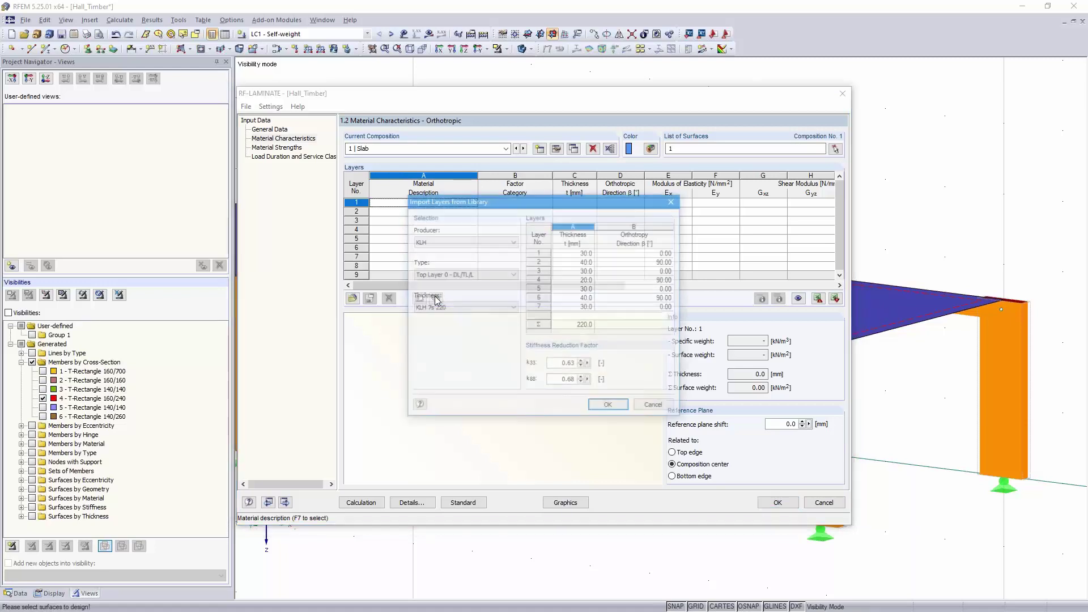
{"action": "left_click", "coordinate": [513, 241]}
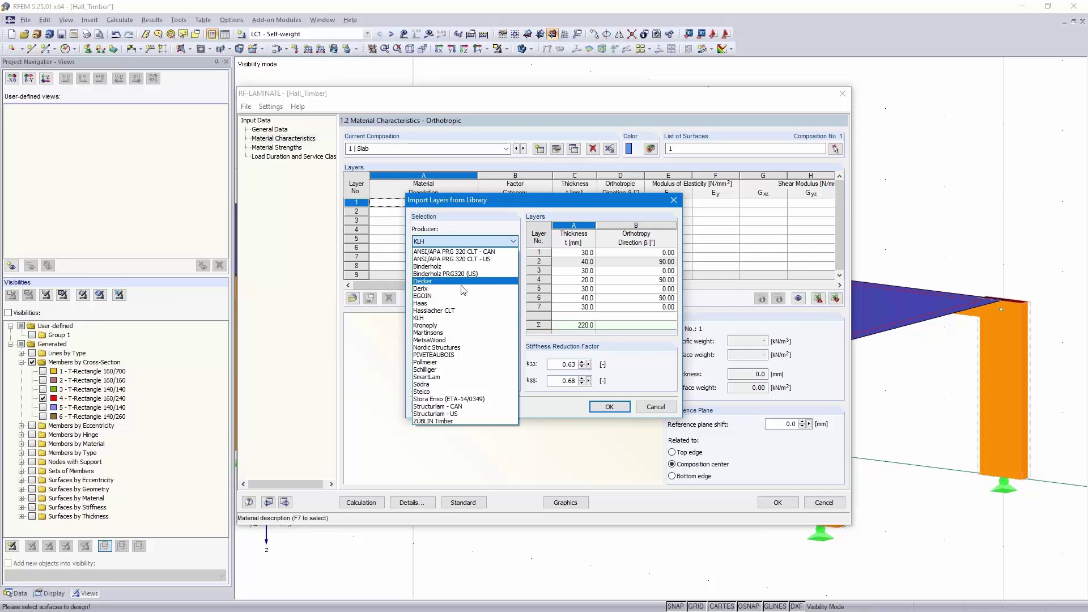
{"action": "left_click", "coordinate": [466, 318]}
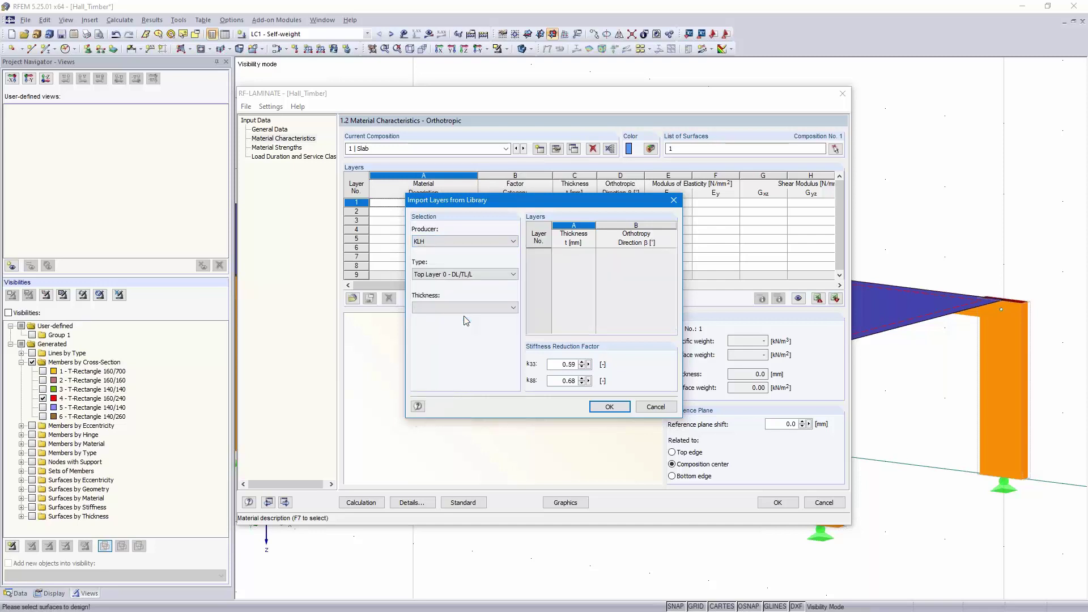
{"action": "left_click", "coordinate": [469, 309]}
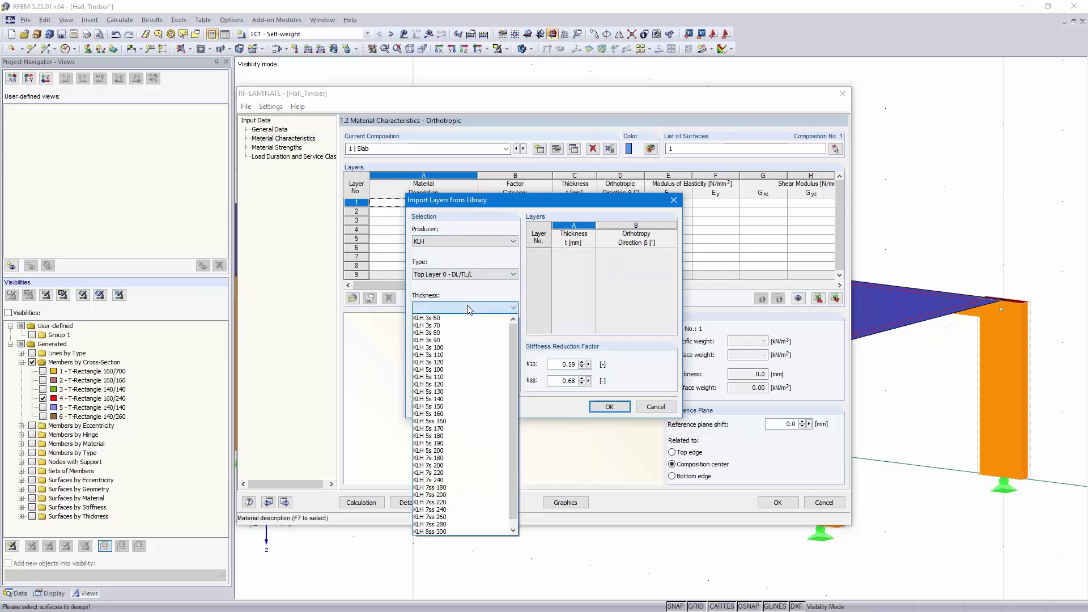
{"action": "left_click", "coordinate": [457, 503]}
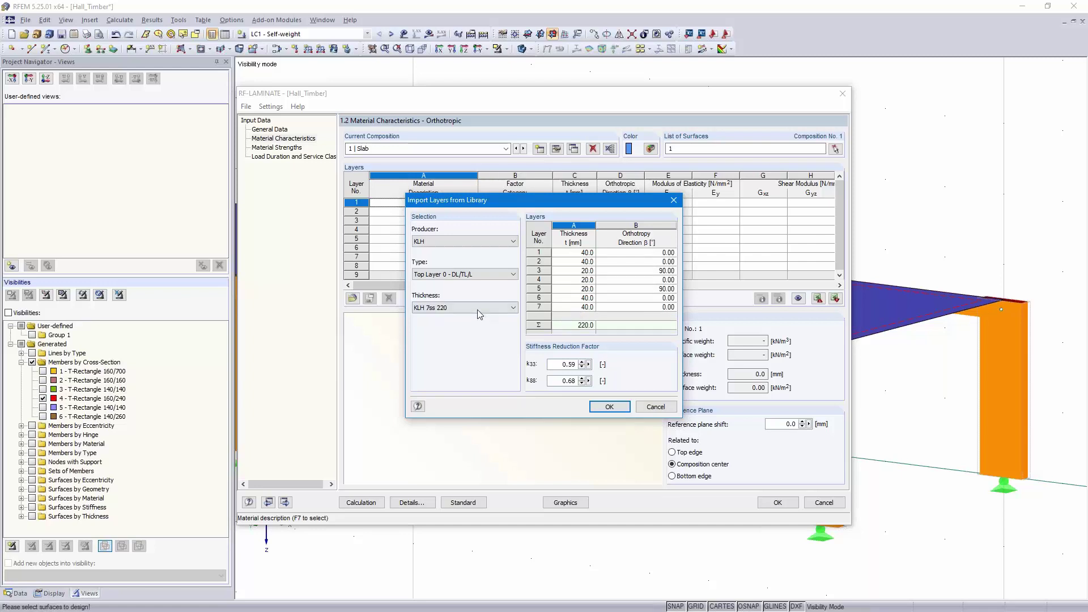
{"action": "left_click", "coordinate": [468, 275]}
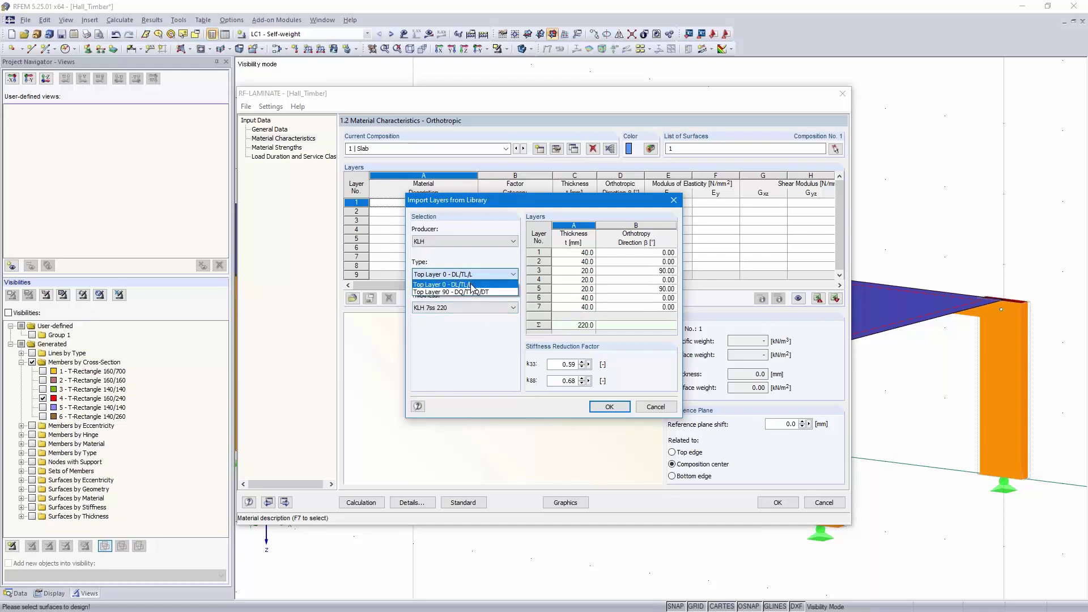
{"action": "left_click", "coordinate": [471, 285]}
{"action": "left_click", "coordinate": [473, 308]}
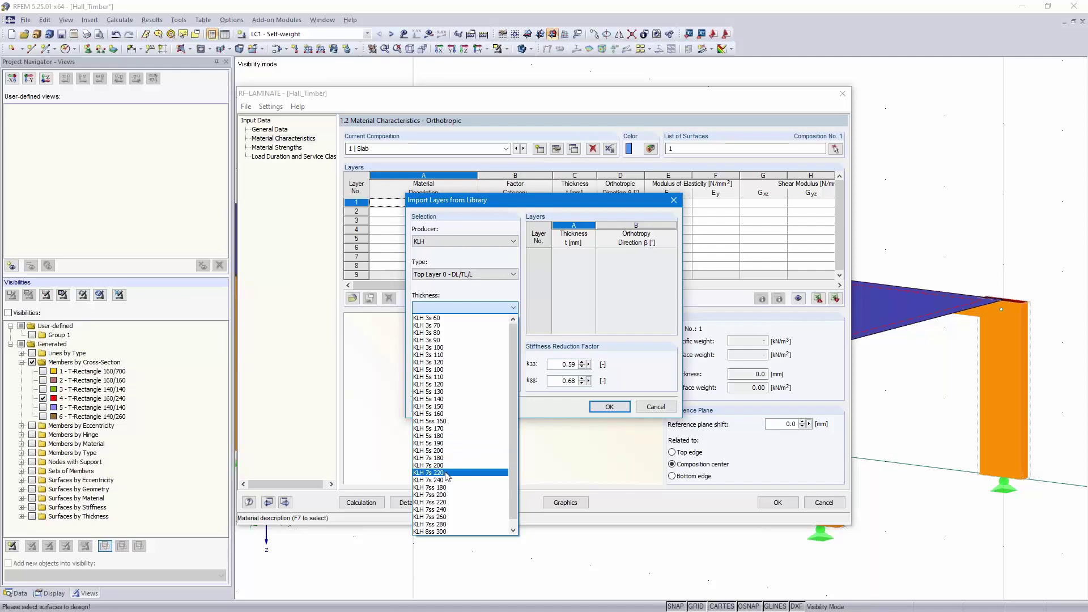
{"action": "left_click", "coordinate": [447, 473]}
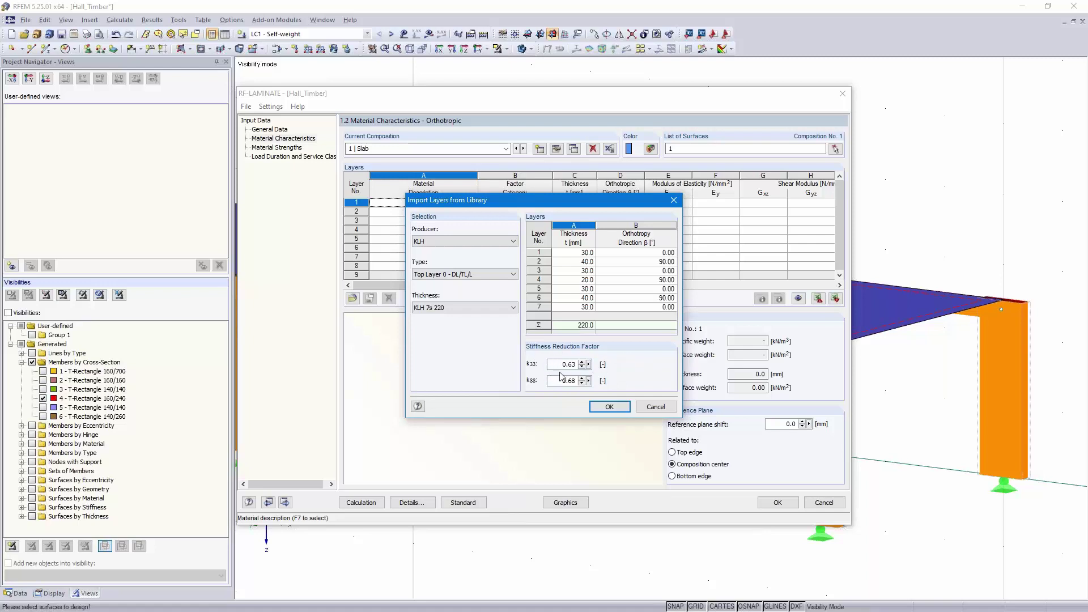
{"action": "left_click", "coordinate": [609, 407]}
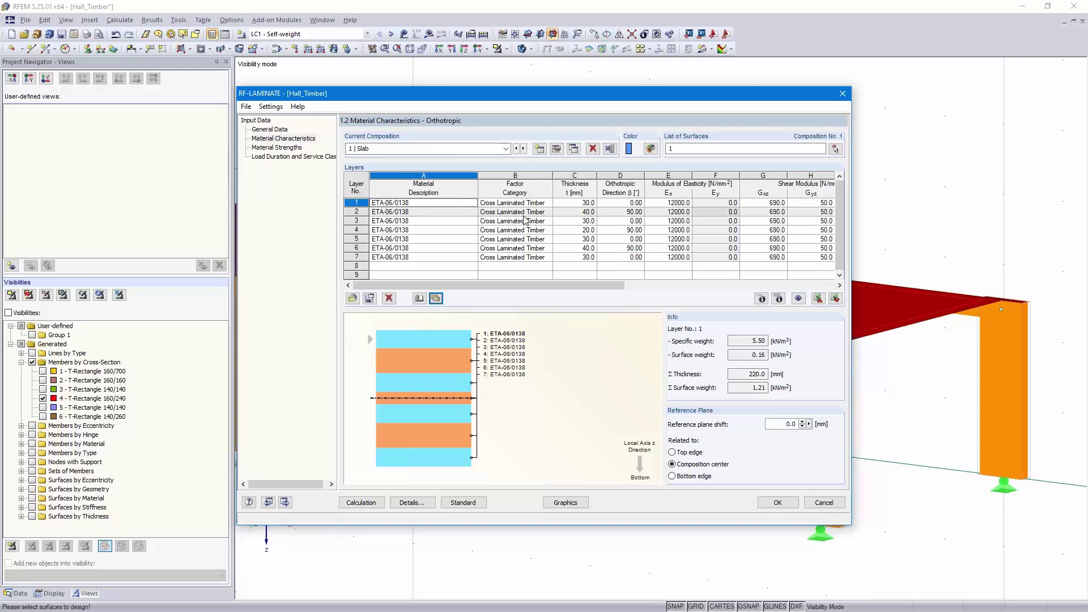
- Color the Slab composition orange (RGB 255, 128, 0) and accept the RF-LAMINATE input data
{"action": "left_click", "coordinate": [650, 149]}
{"action": "left_click", "coordinate": [424, 208]}
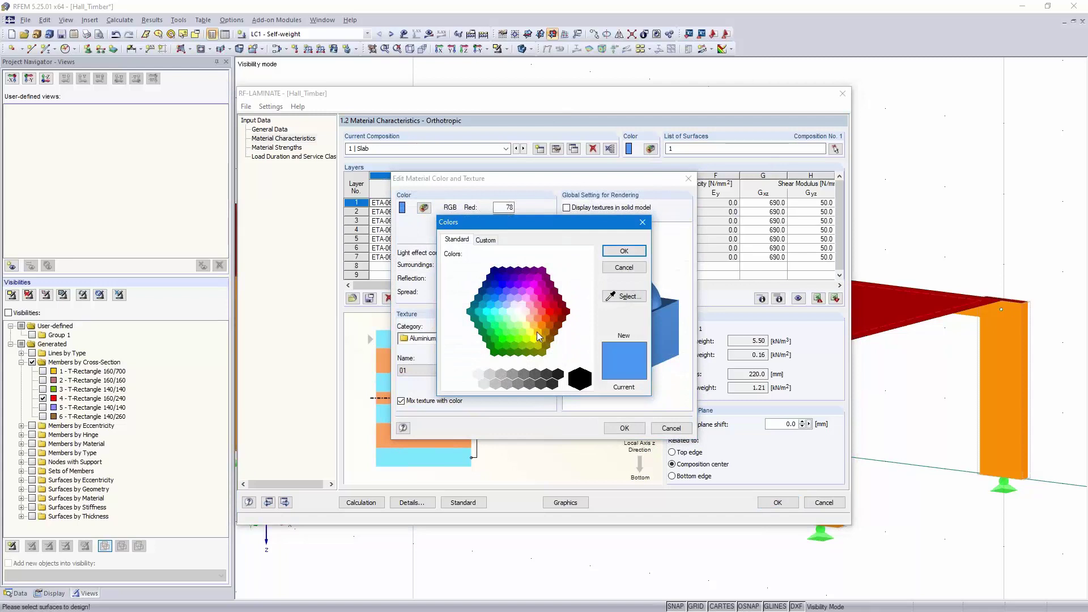
{"action": "left_click", "coordinate": [542, 326]}
{"action": "left_click", "coordinate": [611, 252]}
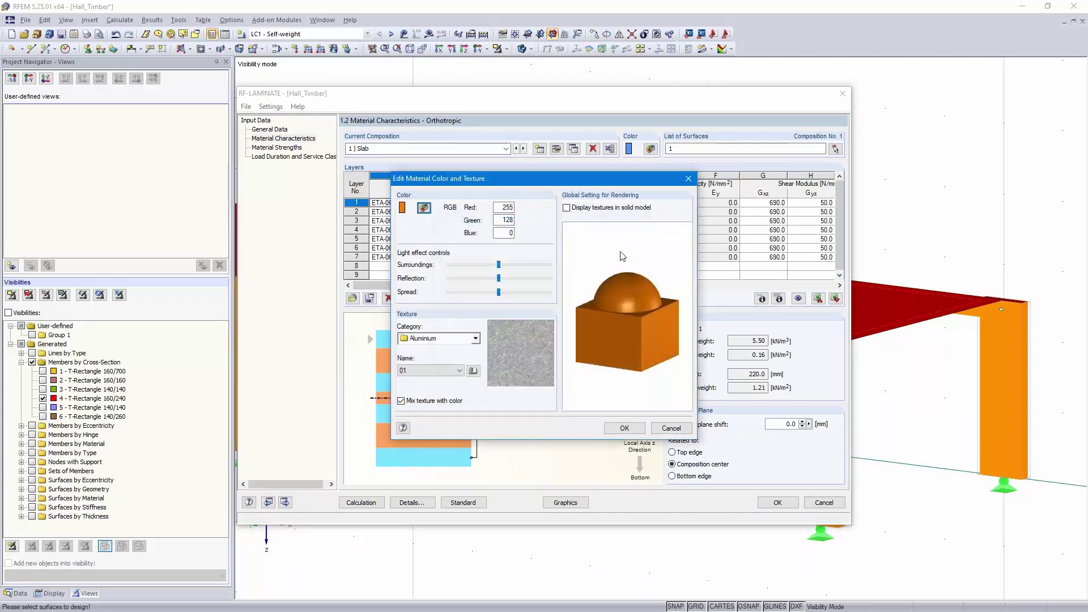
{"action": "left_click", "coordinate": [624, 429]}
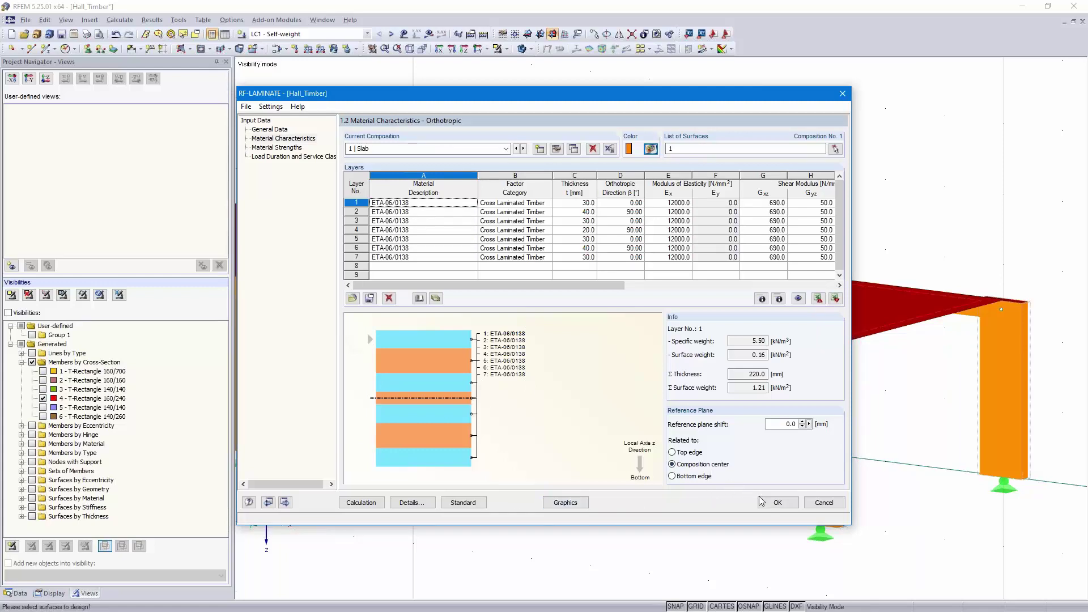
{"action": "left_click", "coordinate": [777, 502]}
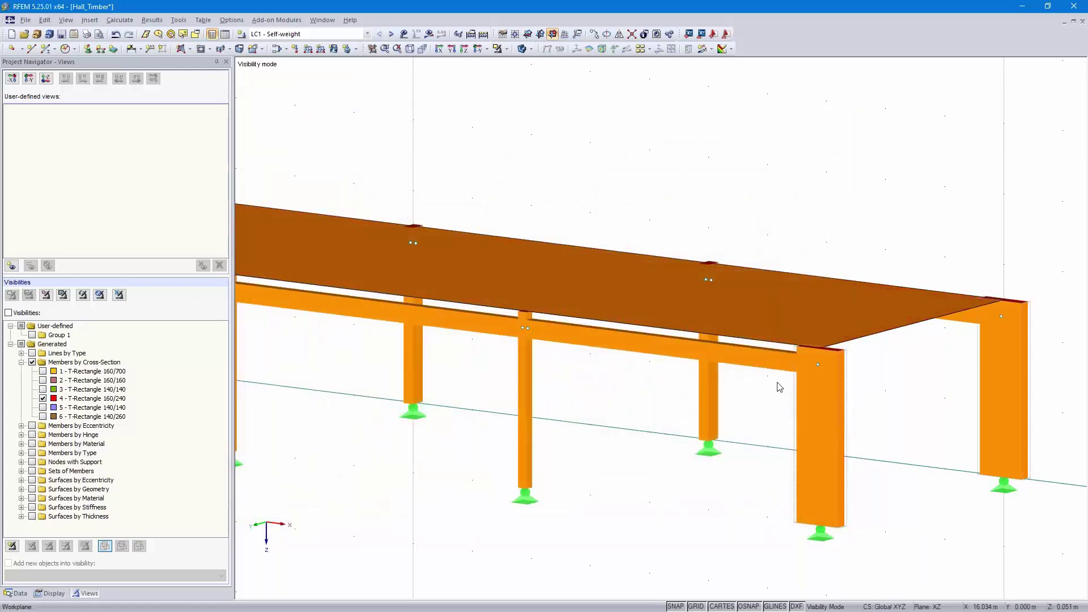
- Set the solid model's surface rendering to Filled incl. thickness
{"action": "left_click", "coordinate": [766, 333]}
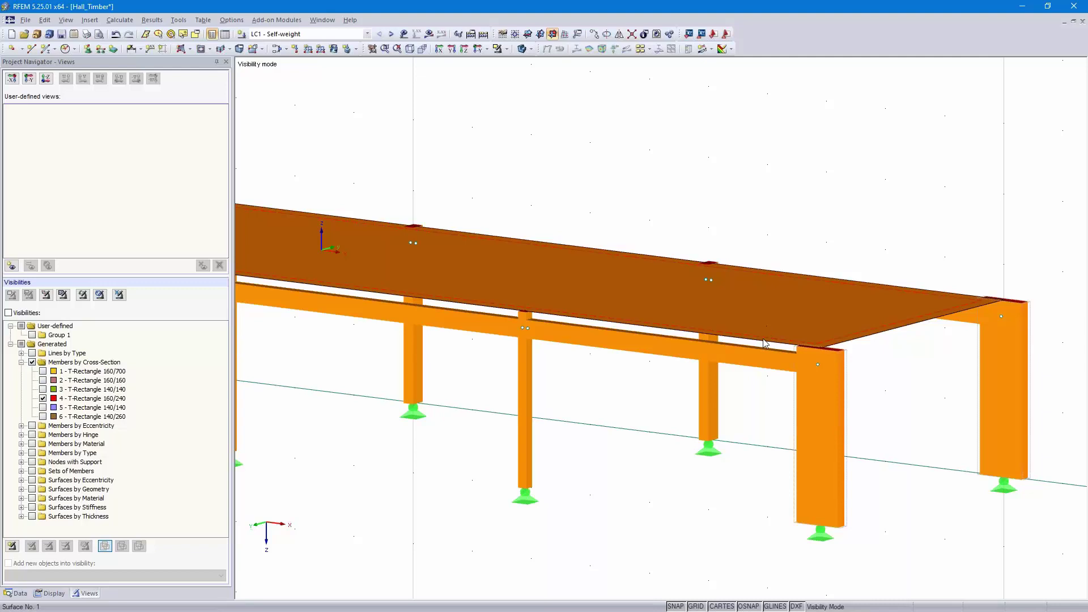
{"action": "mouse_move", "coordinate": [761, 362]}
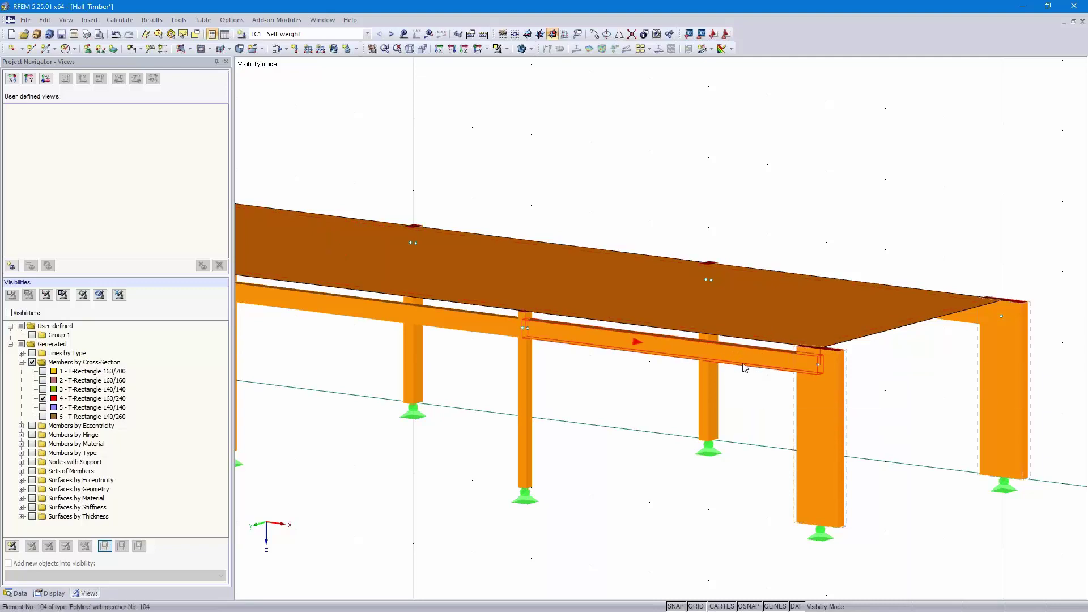
{"action": "left_click", "coordinate": [746, 398]}
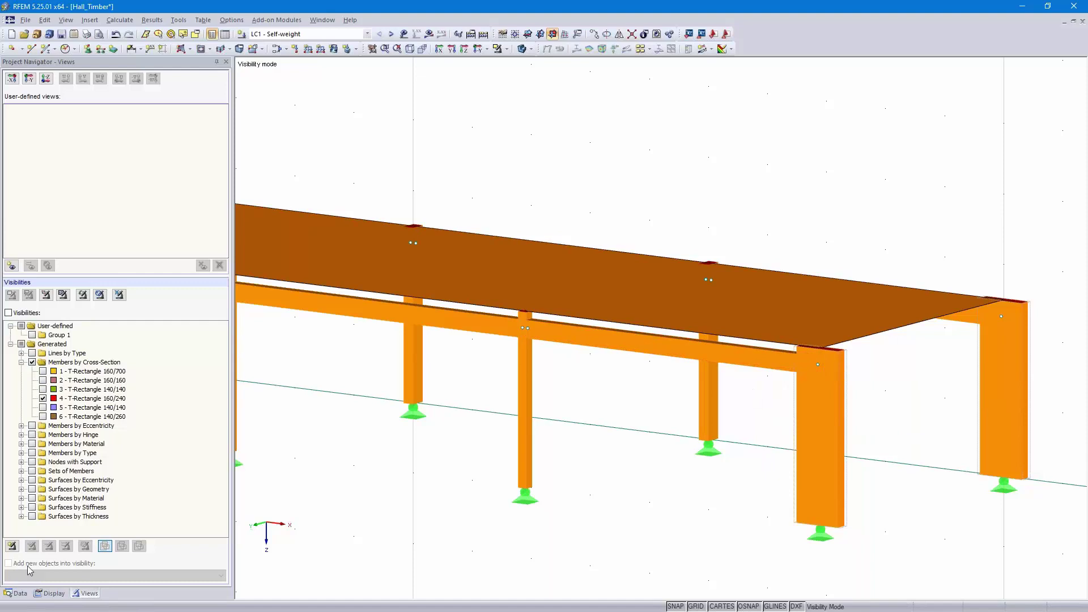
{"action": "left_click", "coordinate": [53, 594]}
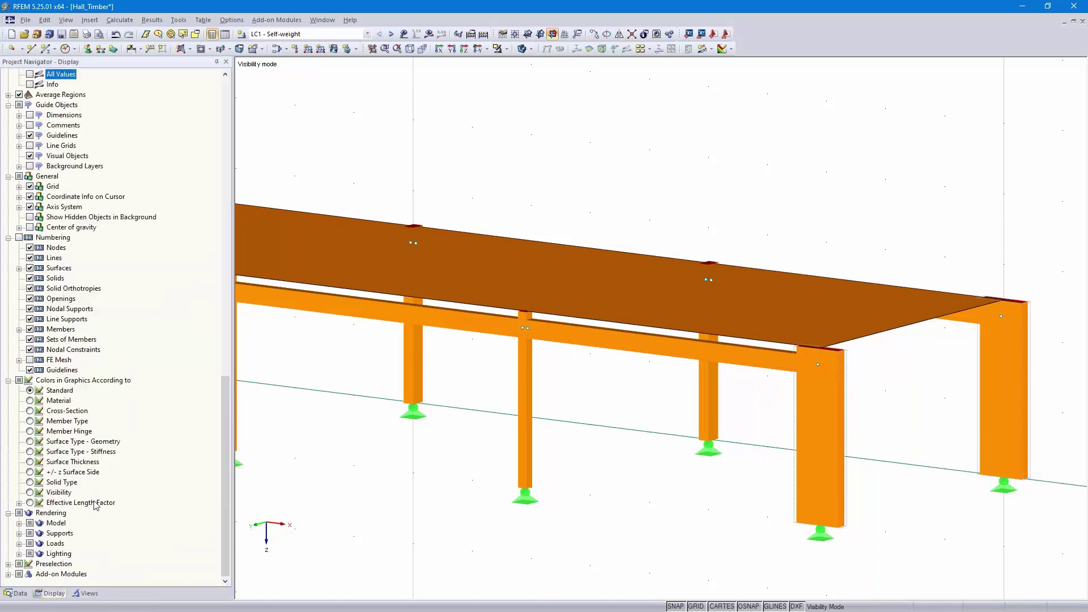
{"action": "left_click", "coordinate": [19, 523]}
{"action": "left_click", "coordinate": [29, 543]}
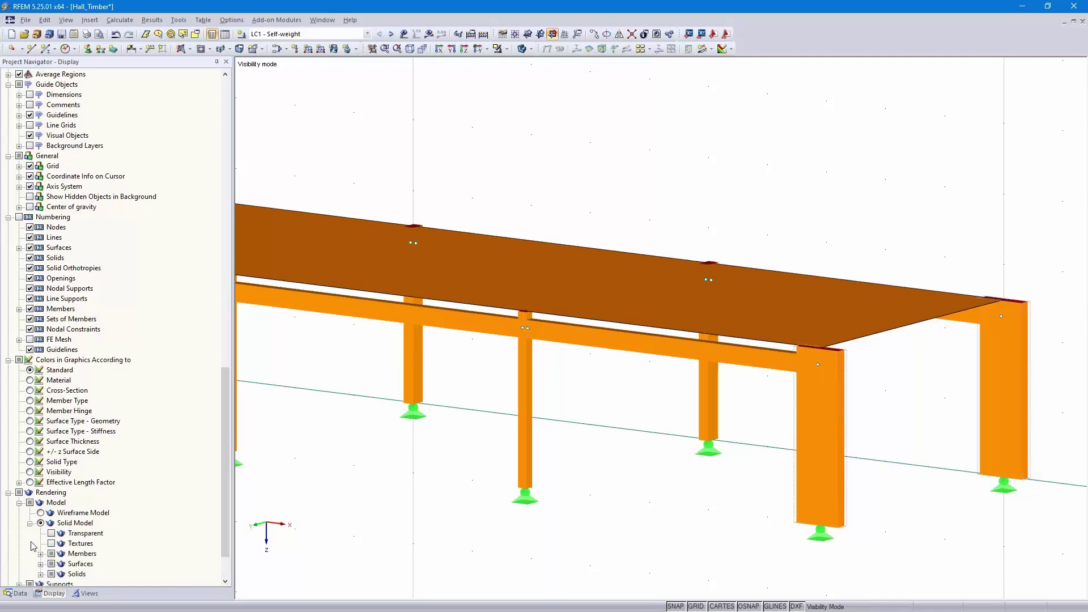
{"action": "left_click", "coordinate": [40, 512]}
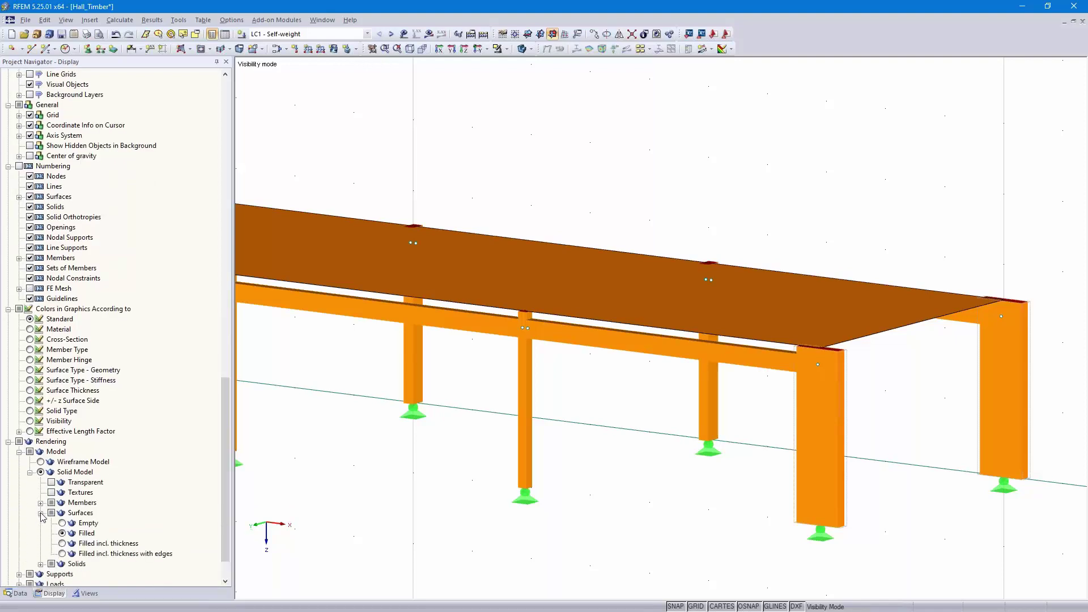
{"action": "left_click", "coordinate": [62, 543]}
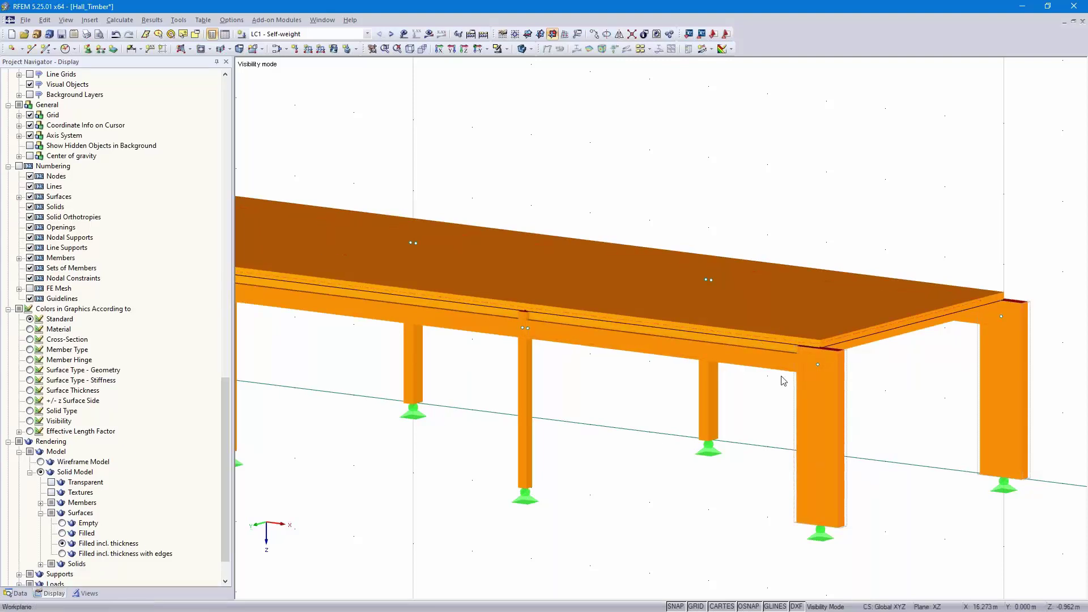
- Examine the slab edge against the beam below and set the surface rendering back to Filled
{"action": "scroll", "coordinate": [782, 379], "scroll_direction": "up", "scroll_amount": 5}
{"action": "scroll", "coordinate": [784, 379], "scroll_direction": "up", "scroll_amount": 1}
{"action": "mouse_move", "coordinate": [758, 308]}
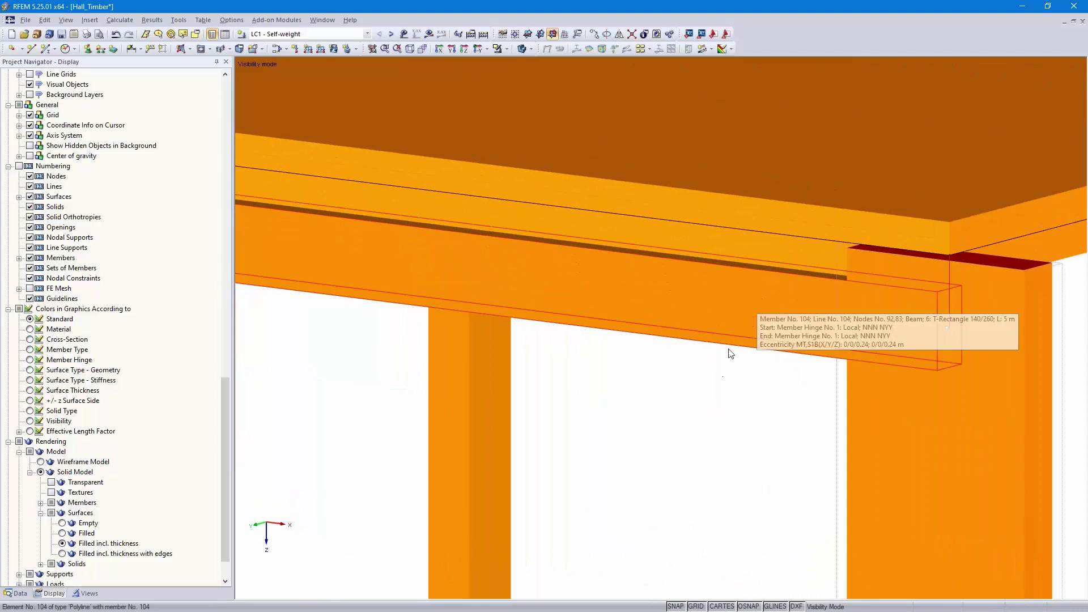
{"action": "scroll", "coordinate": [698, 418], "scroll_direction": "down", "scroll_amount": 3}
{"action": "scroll", "coordinate": [698, 419], "scroll_direction": "down", "scroll_amount": 1}
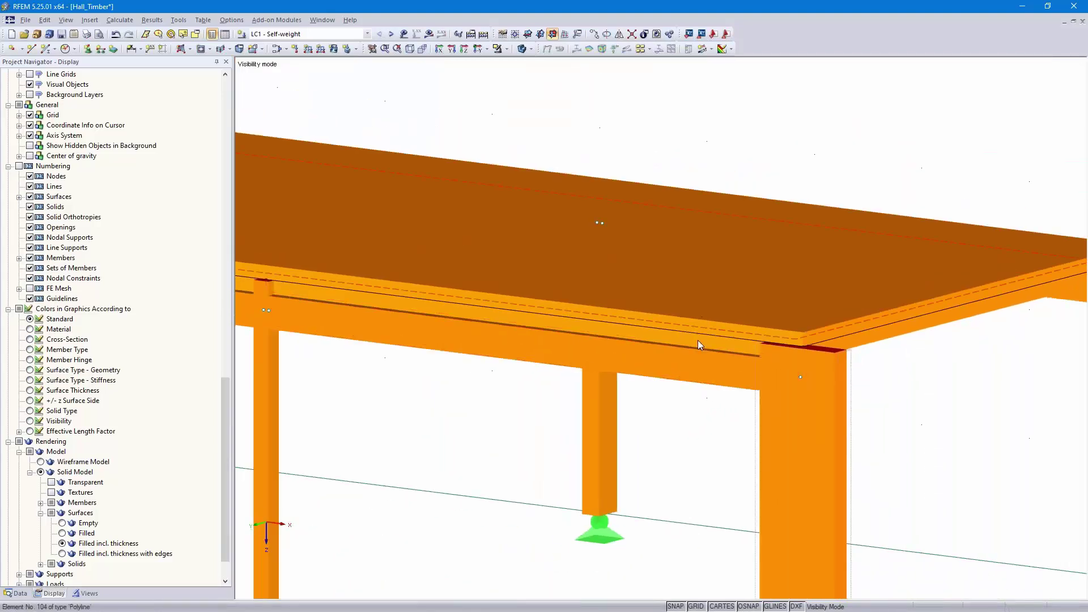
{"action": "left_click", "coordinate": [62, 533]}
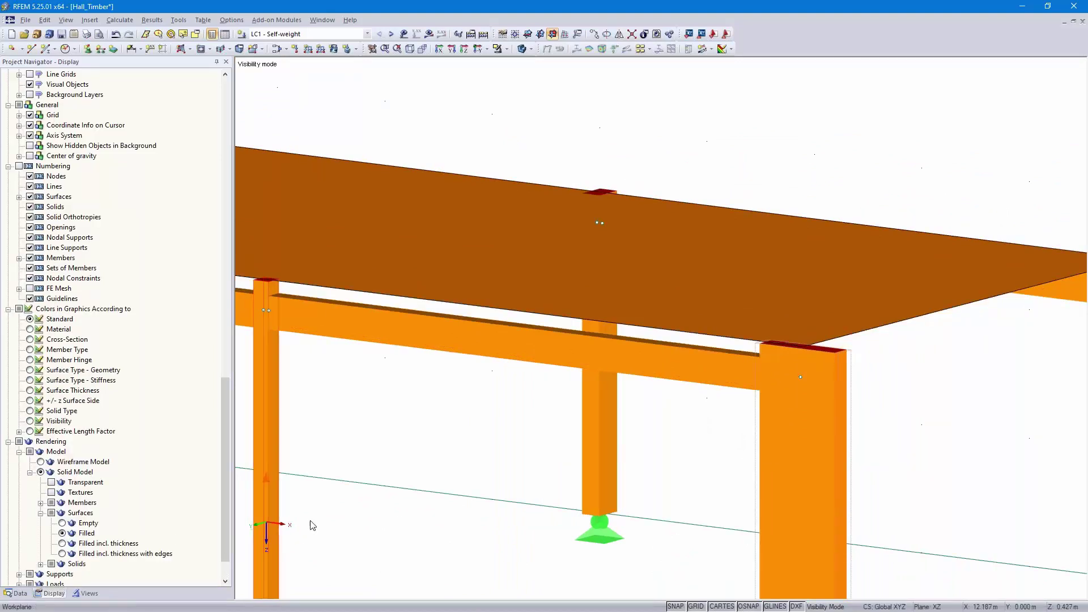
- Draw a line across the platform surface between the opposite column heads at X = 5 m
{"action": "scroll", "coordinate": [447, 502], "scroll_direction": "down", "scroll_amount": 1}
{"action": "scroll", "coordinate": [447, 501], "scroll_direction": "down", "scroll_amount": 2}
{"action": "middle_click_drag", "start_coordinate": [439, 467], "coordinate": [702, 464]}
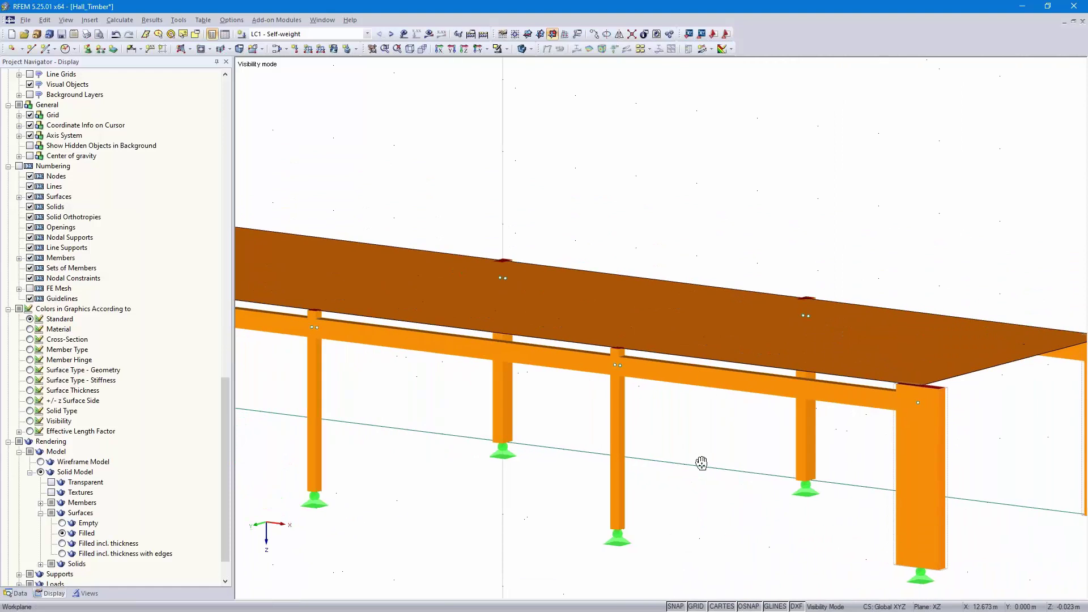
{"action": "scroll", "coordinate": [701, 465], "scroll_direction": "down", "scroll_amount": 4}
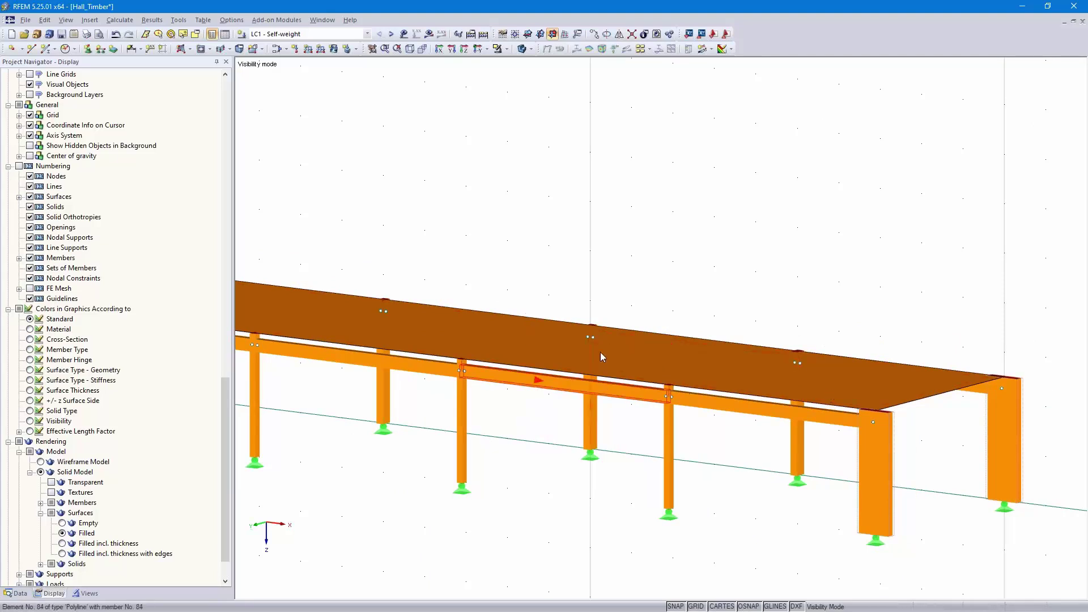
{"action": "scroll", "coordinate": [597, 403], "scroll_direction": "down", "scroll_amount": 1}
{"action": "middle_click_drag", "start_coordinate": [640, 389], "coordinate": [744, 379]}
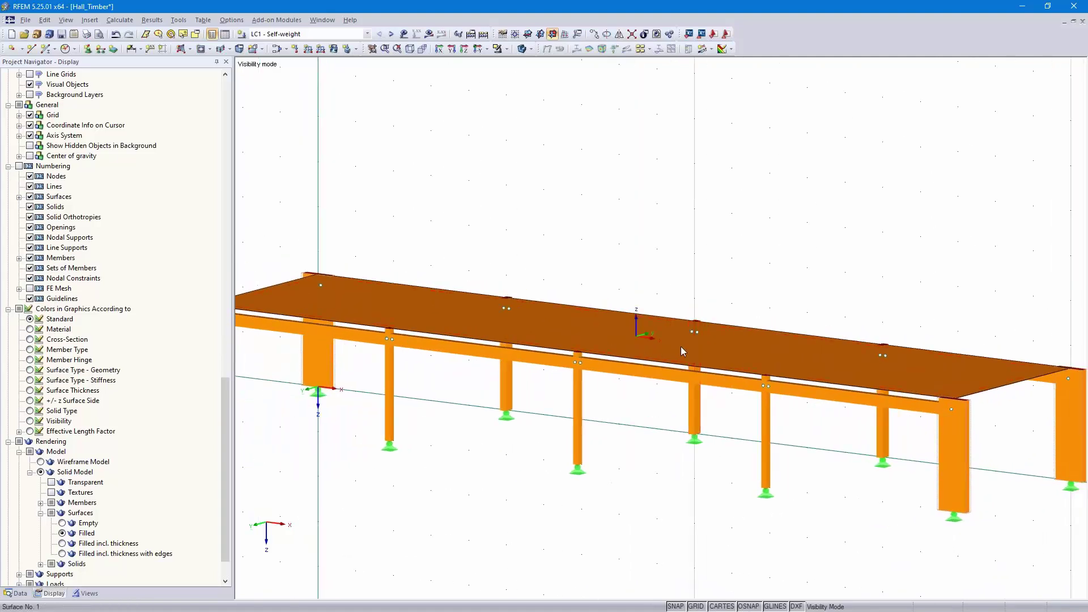
{"action": "left_click", "coordinate": [508, 417]}
{"action": "middle_click_drag", "start_coordinate": [508, 419], "coordinate": [580, 486], "text": "ctrl"}
{"action": "scroll", "coordinate": [651, 470], "scroll_direction": "up", "scroll_amount": 3}
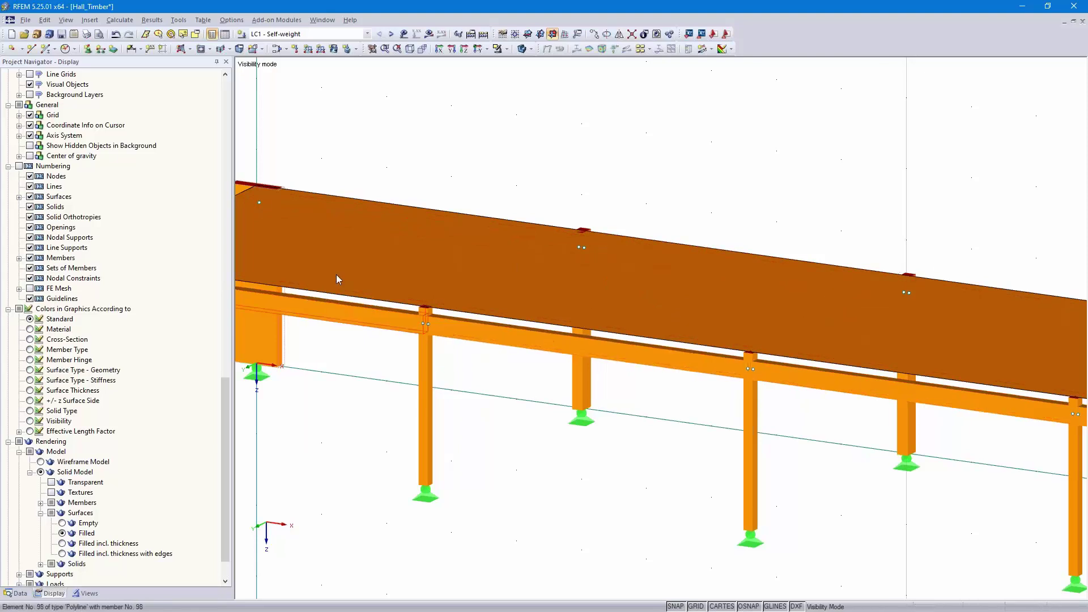
{"action": "left_click", "coordinate": [31, 50]}
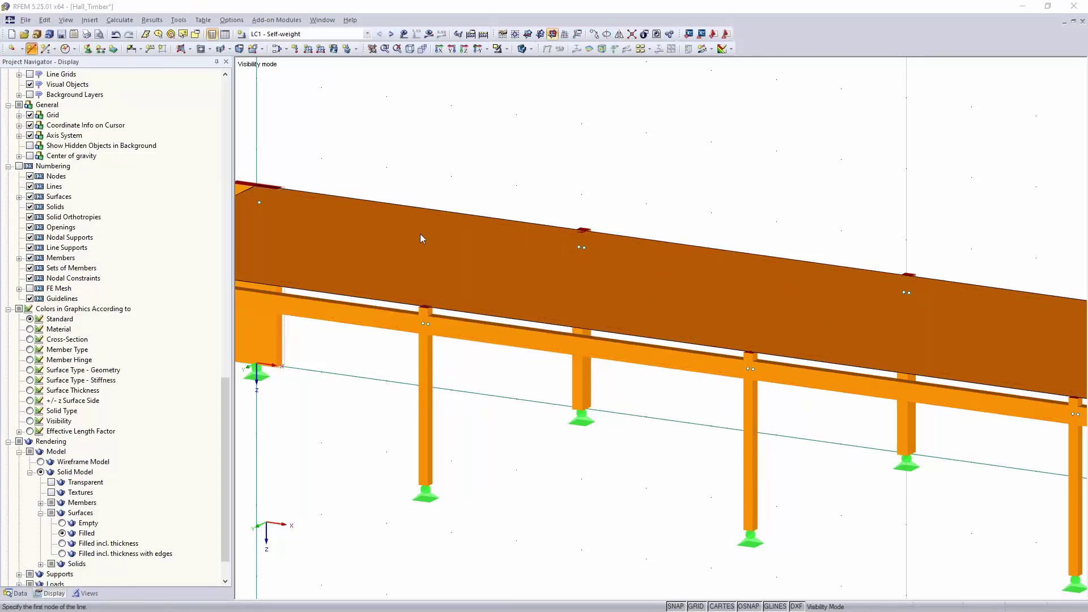
{"action": "left_click", "coordinate": [425, 307]}
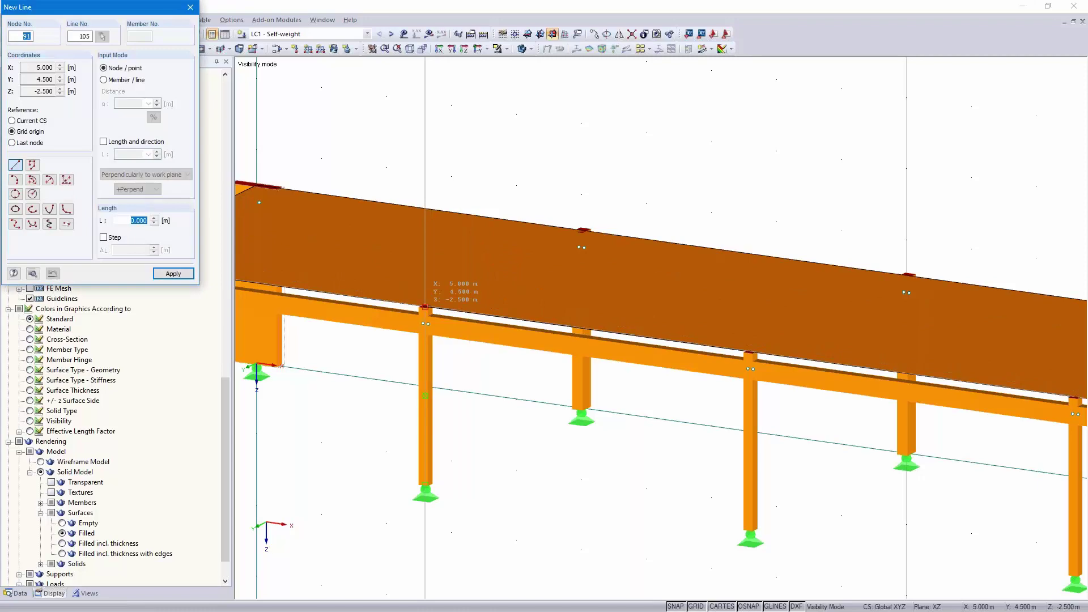
{"action": "left_click", "coordinate": [582, 229]}
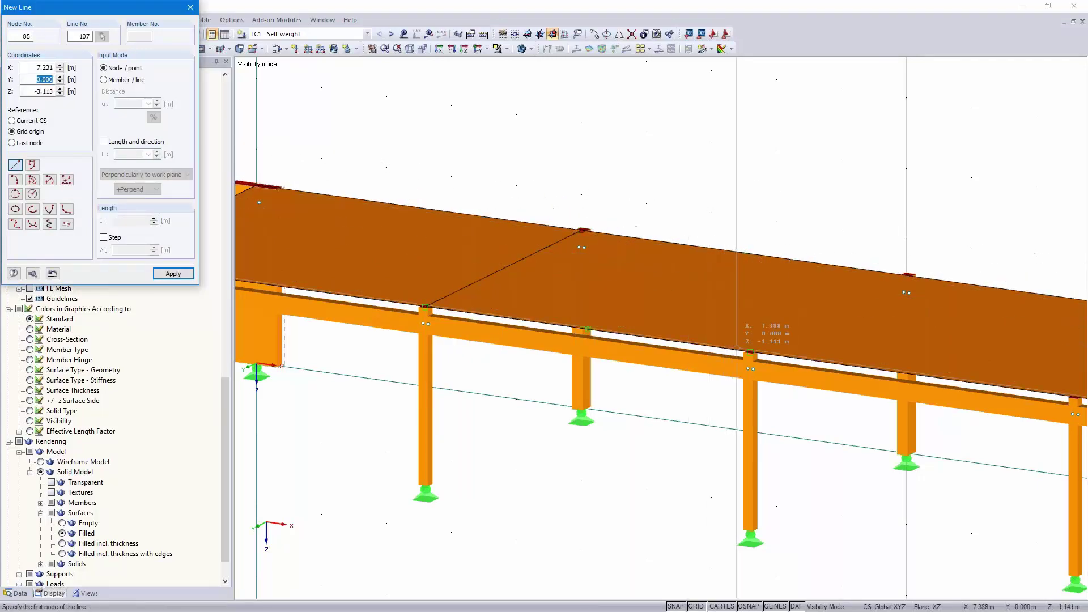
- Draw two more transverse lines across the platform surface between the heads of the next two opposite column pairs
{"action": "left_click", "coordinate": [751, 353]}
{"action": "middle_click_drag", "start_coordinate": [971, 353], "coordinate": [658, 287]}
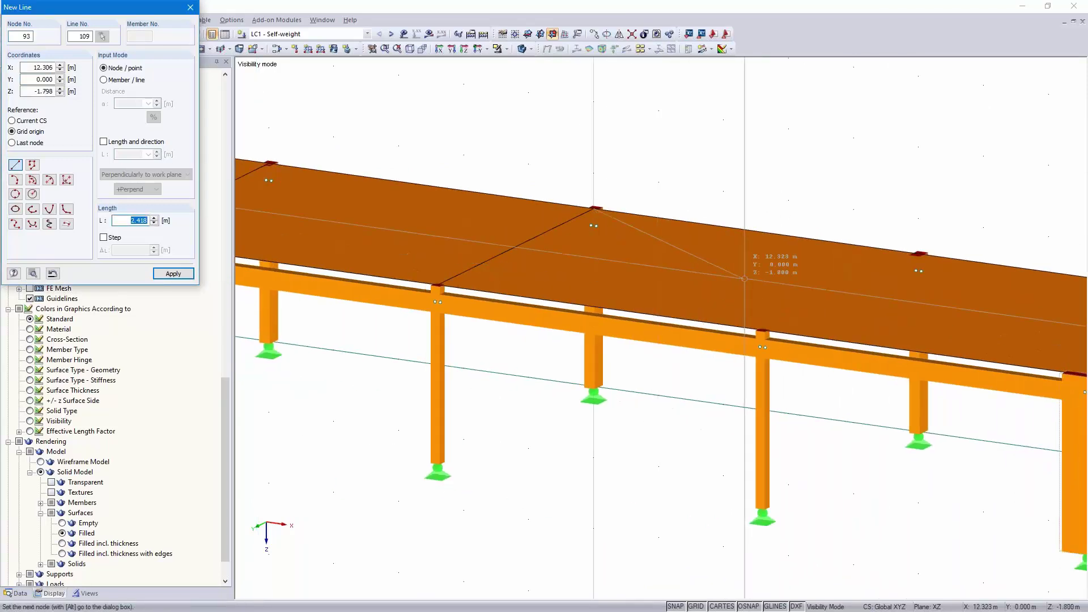
{"action": "left_click", "coordinate": [763, 331]}
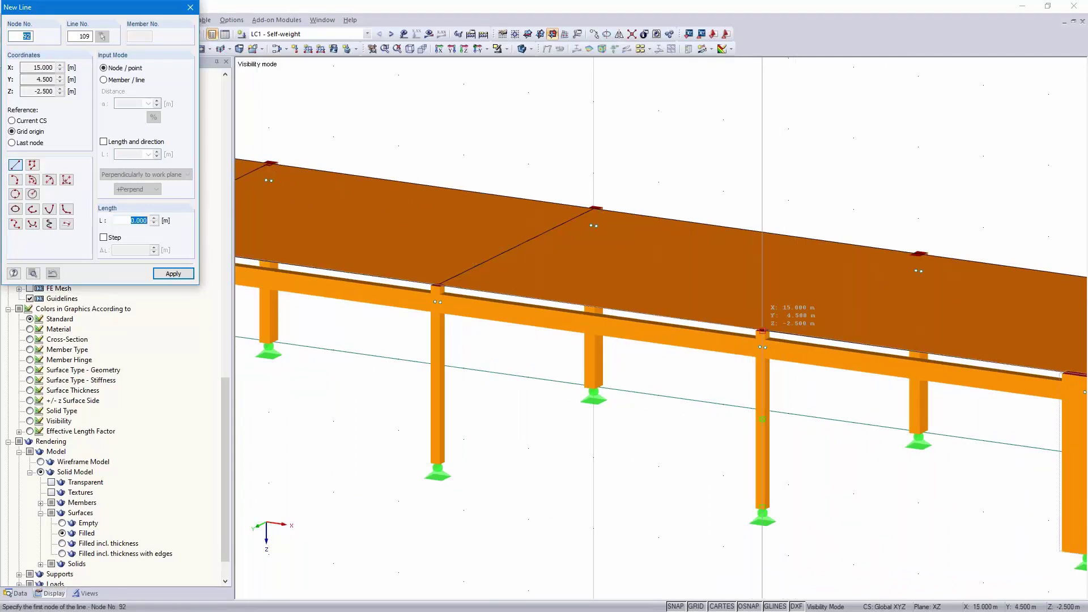
{"action": "left_click", "coordinate": [918, 253]}
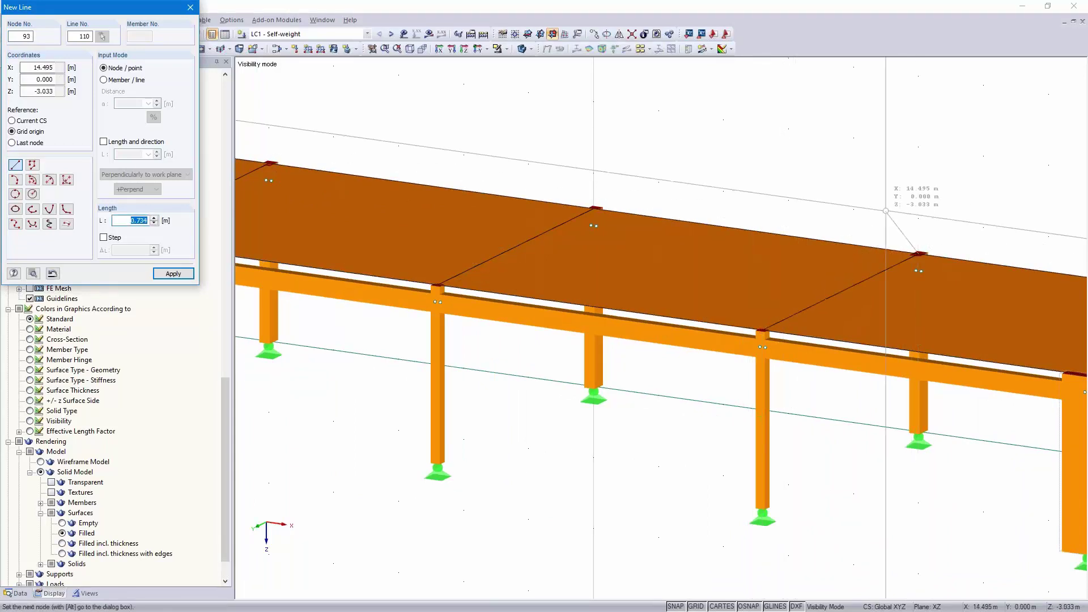
{"action": "key", "text": "Escape"}
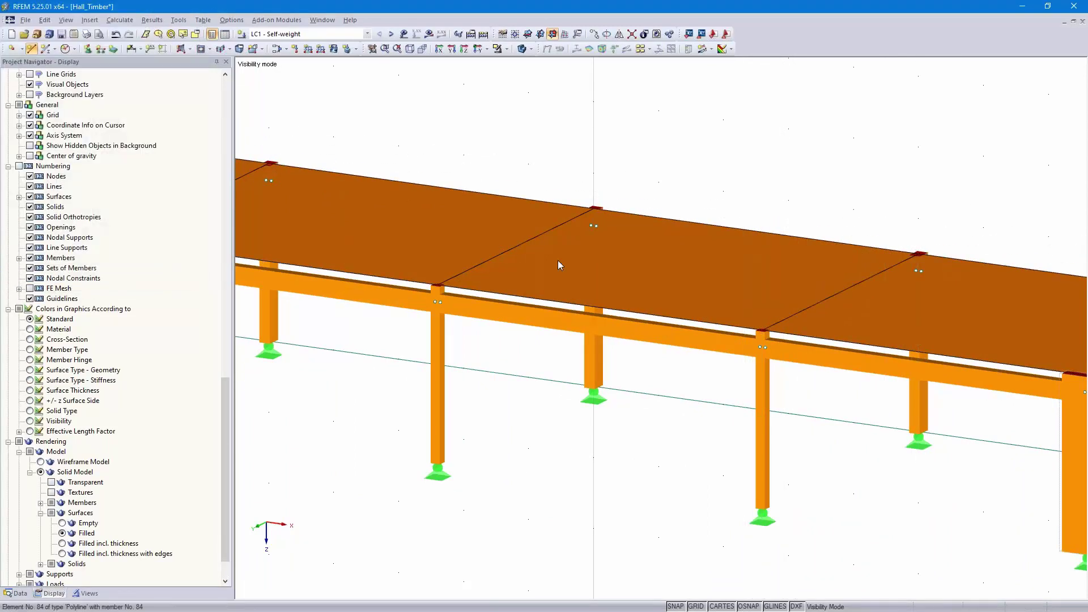
- Create a new line hinge for graphical assignment and activate its translational releases ux, uy and uz
{"action": "scroll", "coordinate": [295, 233], "scroll_direction": "down", "scroll_amount": 2}
{"action": "middle_click_drag", "start_coordinate": [296, 233], "coordinate": [330, 241]}
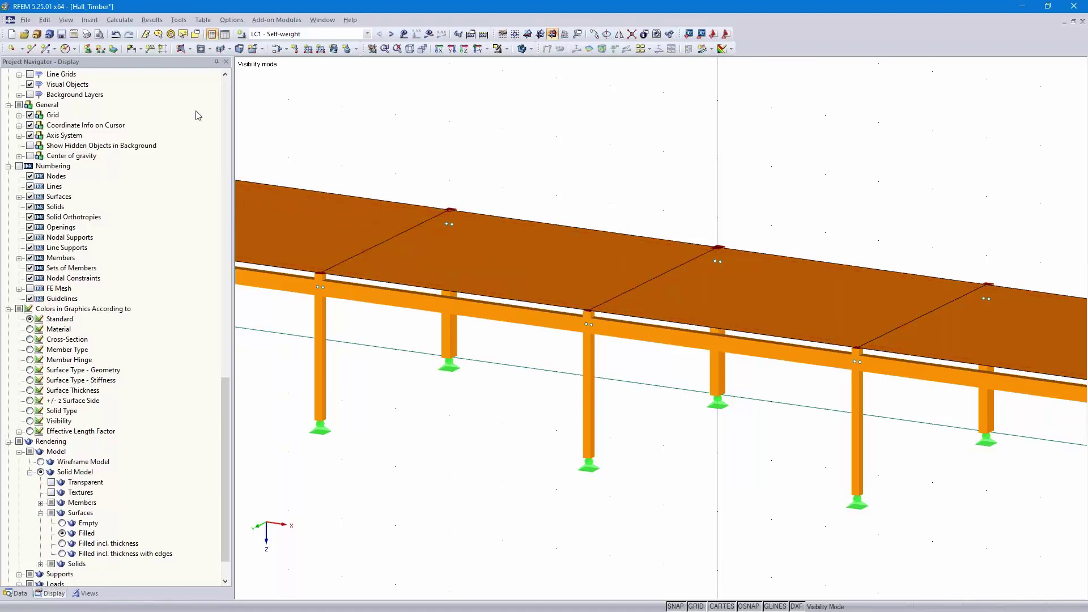
{"action": "left_click", "coordinate": [91, 22]}
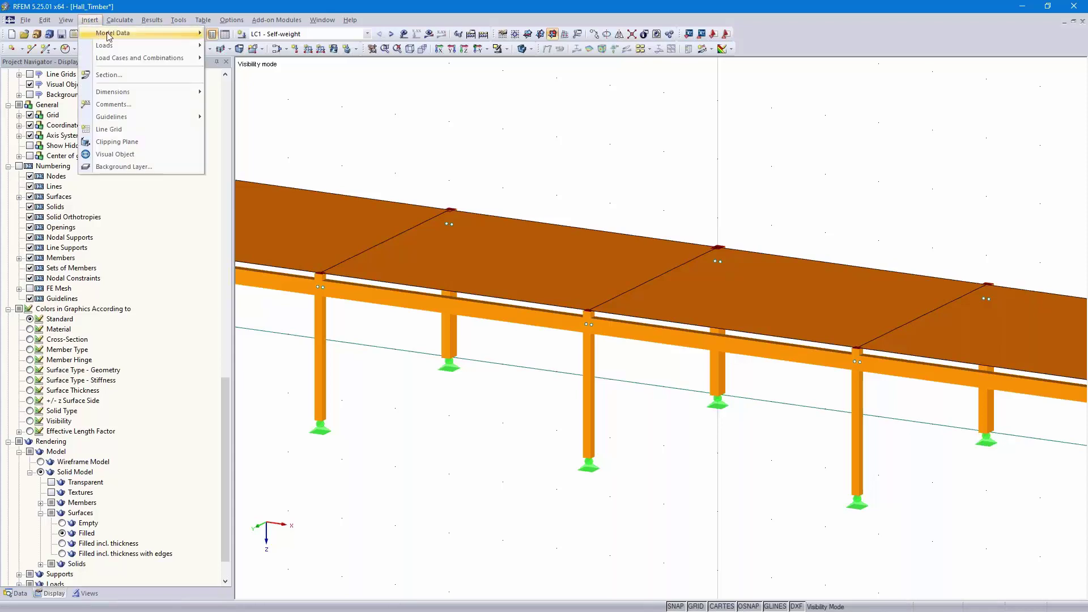
{"action": "mouse_move", "coordinate": [113, 35]}
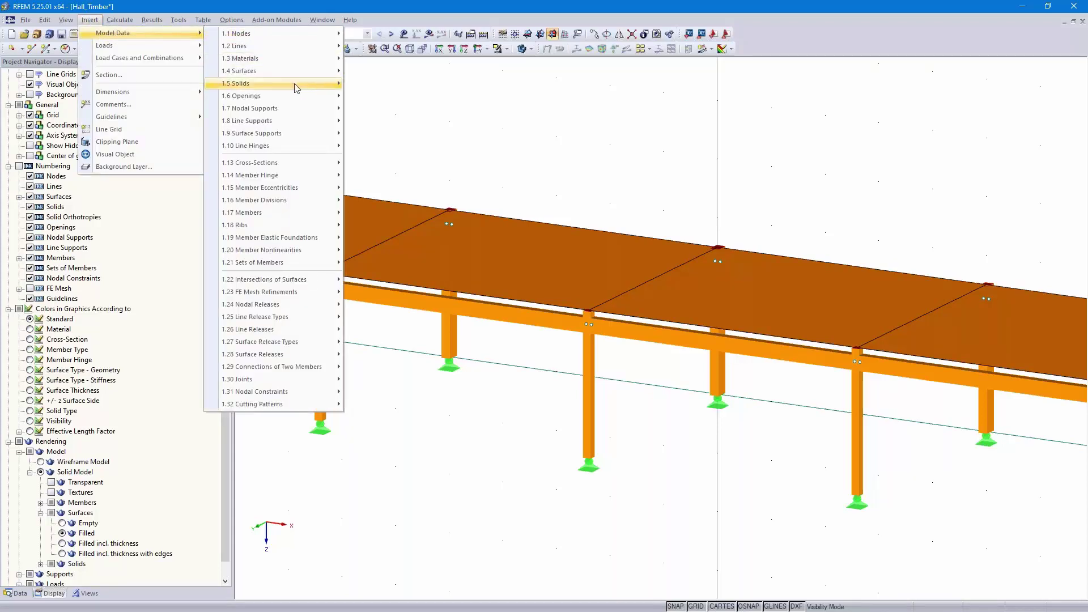
{"action": "mouse_move", "coordinate": [290, 151]}
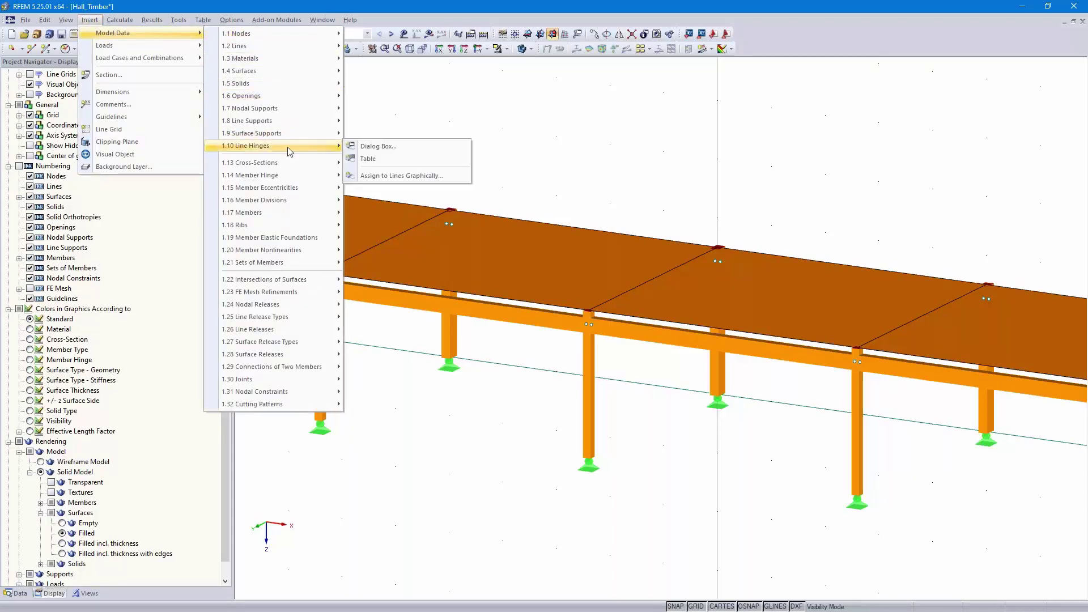
{"action": "left_click", "coordinate": [394, 177]}
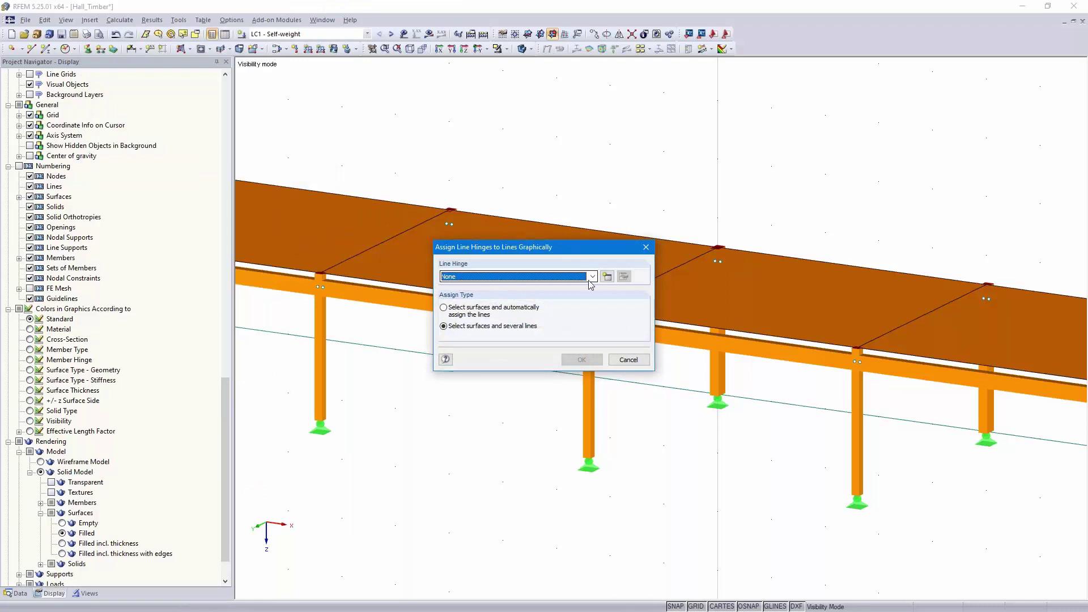
{"action": "left_click", "coordinate": [607, 276]}
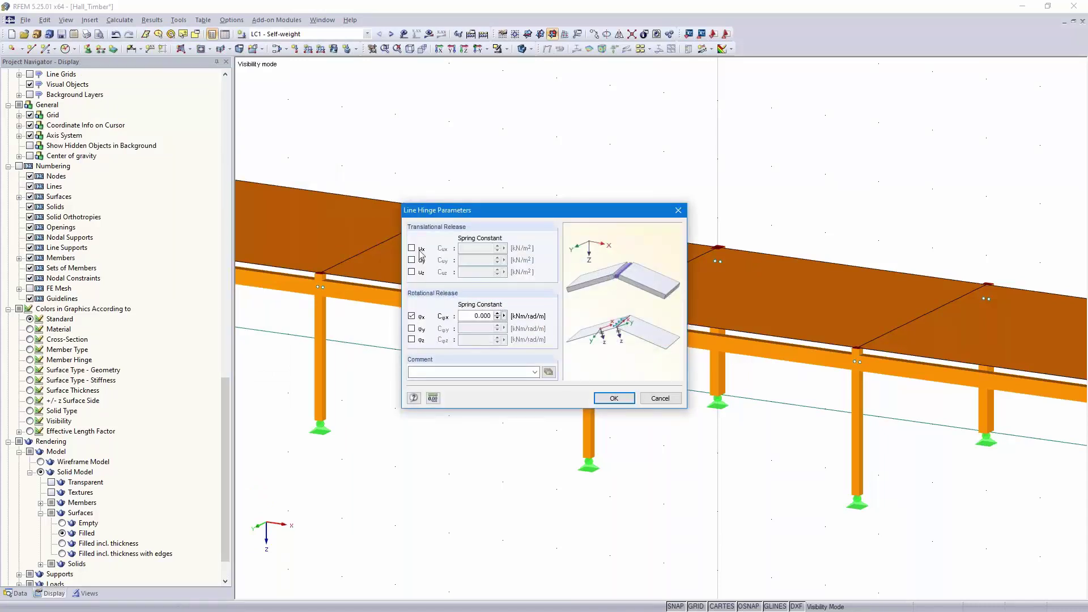
{"action": "left_click", "coordinate": [411, 248]}
{"action": "left_click", "coordinate": [411, 261]}
{"action": "left_click", "coordinate": [412, 272]}
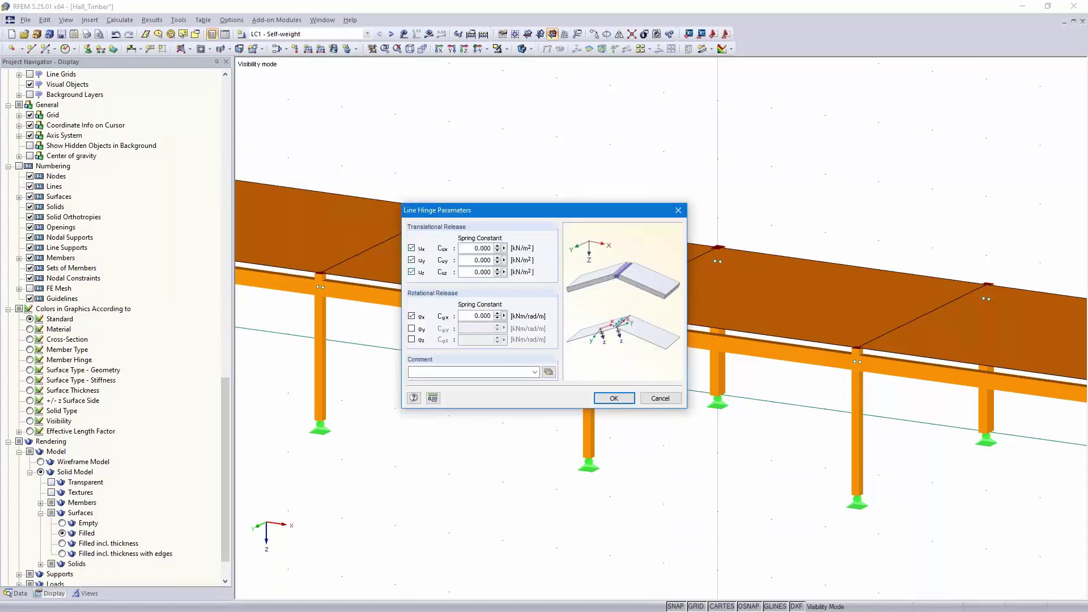
- Set the line hinge's translational spring constants to 7700 kN/m² and accept the hinge parameters
{"action": "type", "text": "7700"}
{"action": "left_click", "coordinate": [471, 262]}
{"action": "type", "text": "77"}
{"action": "key", "text": "Tab"}
{"action": "type", "text": "77"}
{"action": "left_click", "coordinate": [613, 399]}
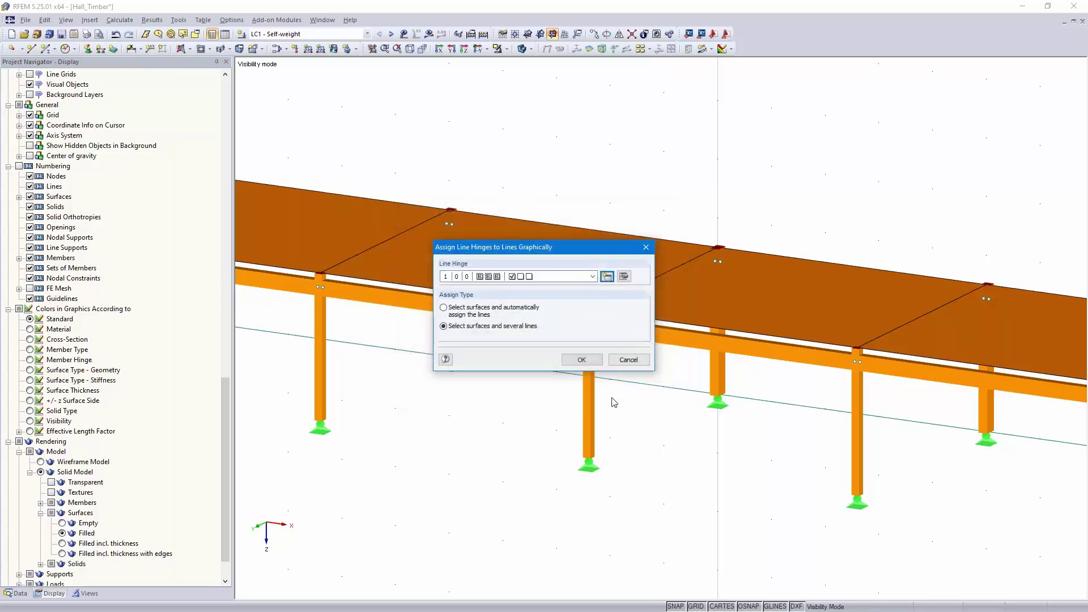
- Assign the line hinge to the platform surface along the three transverse lines between the column heads, then end the assignment
{"action": "left_click", "coordinate": [582, 359]}
{"action": "left_click", "coordinate": [519, 297]}
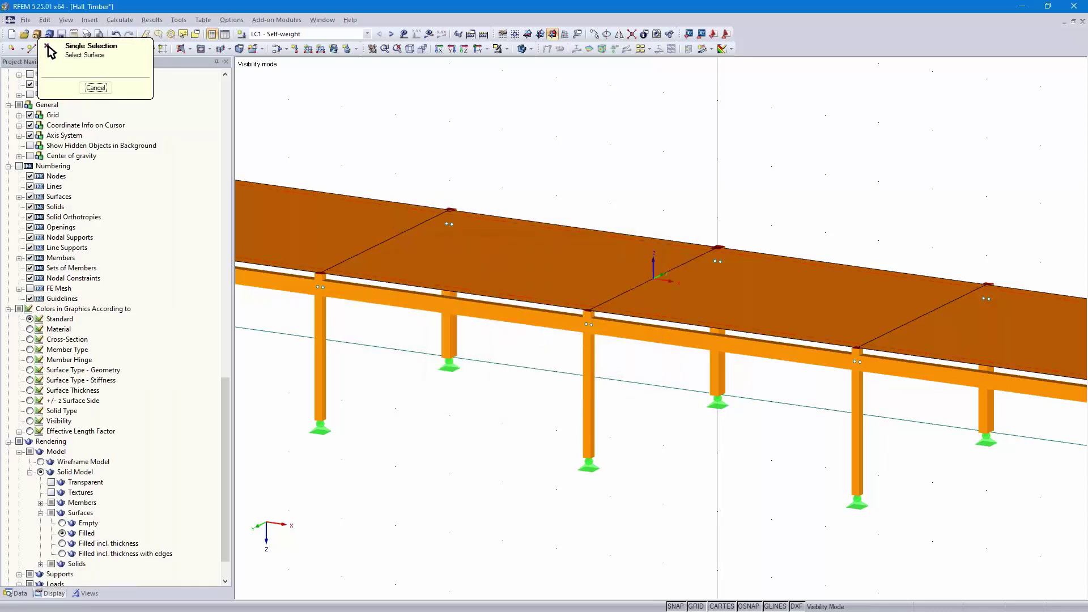
{"action": "left_click", "coordinate": [370, 249]}
{"action": "left_click", "coordinate": [634, 289]}
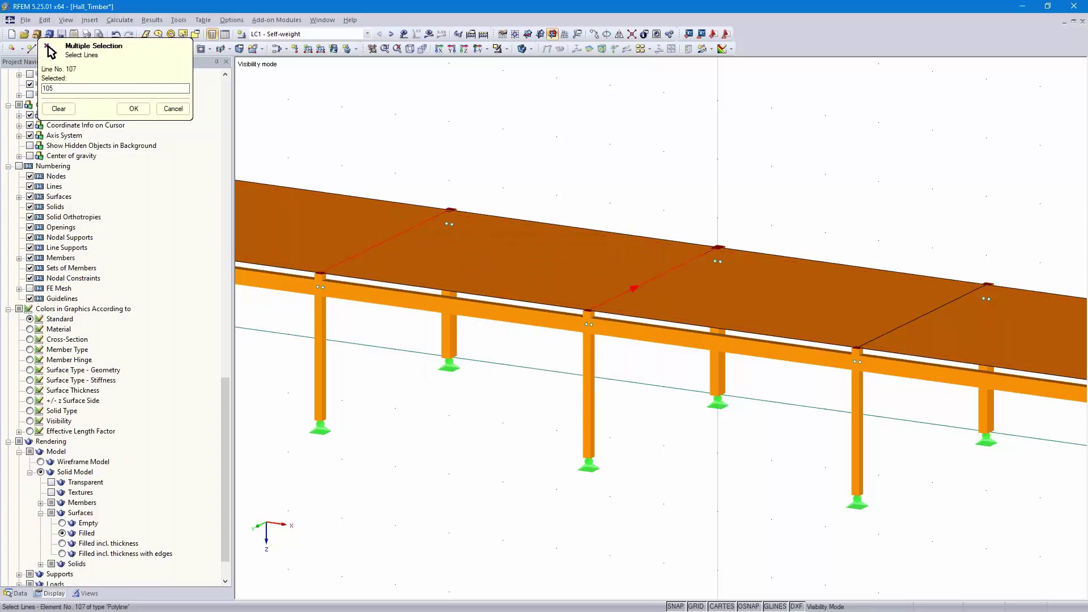
{"action": "left_click", "coordinate": [923, 316]}
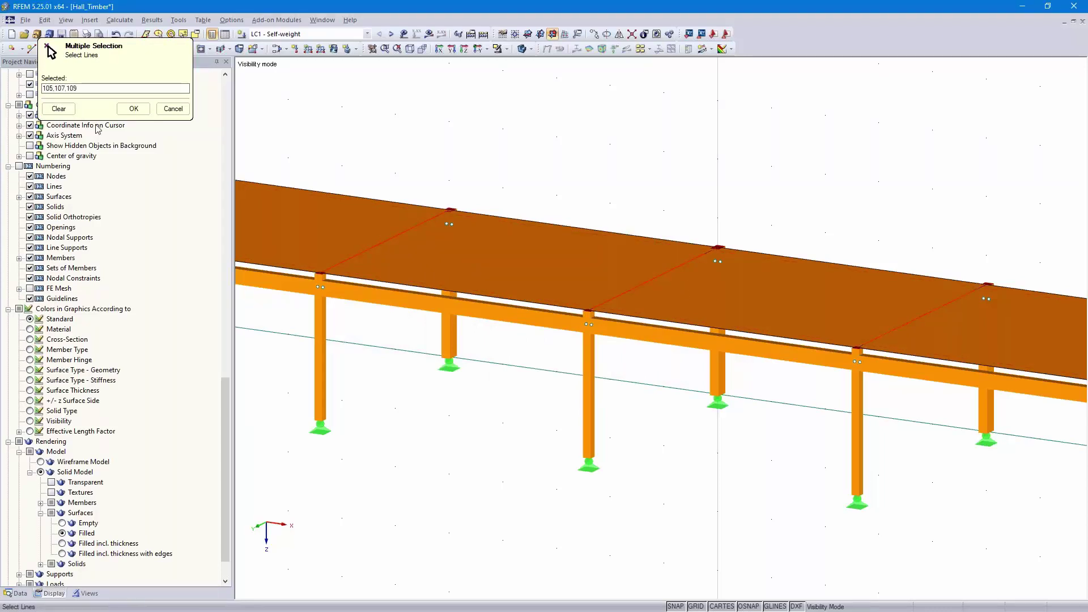
{"action": "left_click", "coordinate": [131, 108]}
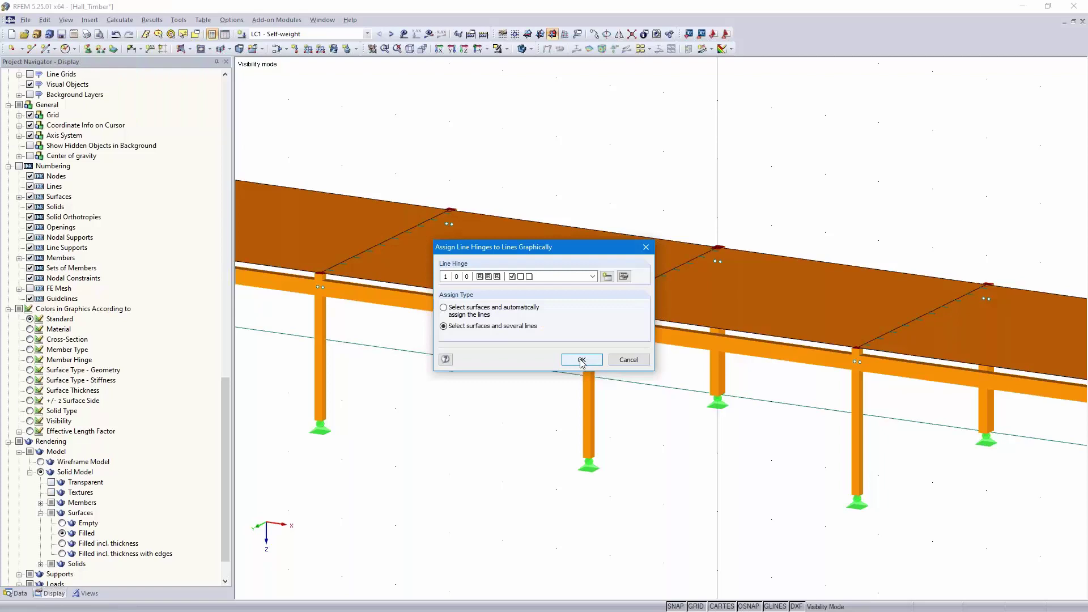
{"action": "left_click", "coordinate": [582, 361]}
{"action": "scroll", "coordinate": [541, 430], "scroll_direction": "up", "scroll_amount": 3}
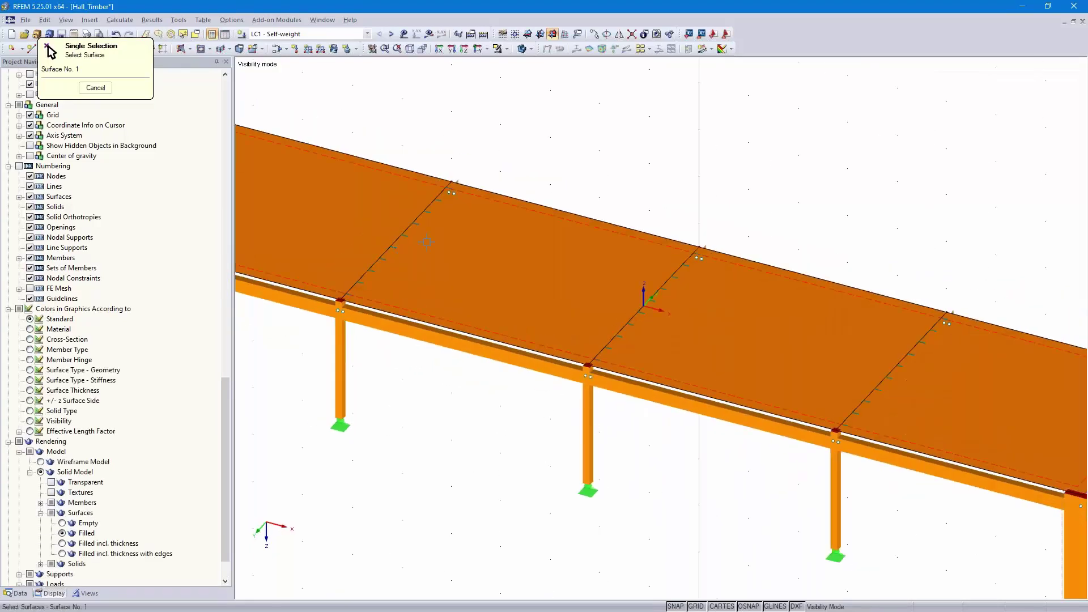
{"action": "right_click", "coordinate": [544, 160]}
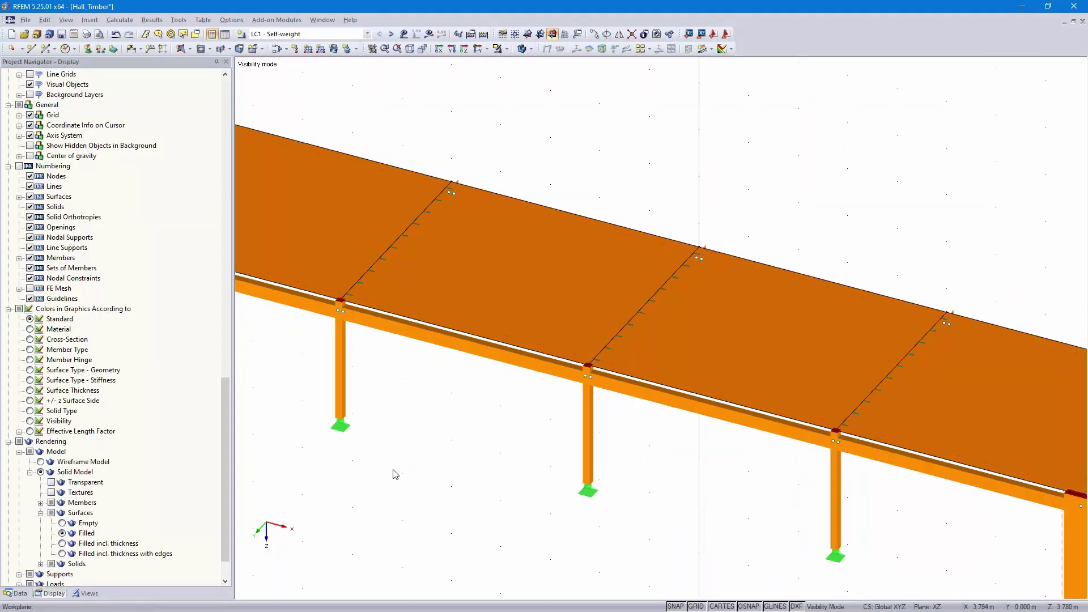
- Start a new line release on the platform's near long edge in the first bay, line 98
{"action": "middle_click_drag", "start_coordinate": [414, 473], "coordinate": [515, 309], "text": "ctrl"}
{"action": "scroll", "coordinate": [525, 433], "scroll_direction": "down", "scroll_amount": 2}
{"action": "scroll", "coordinate": [563, 299], "scroll_direction": "up", "scroll_amount": 1}
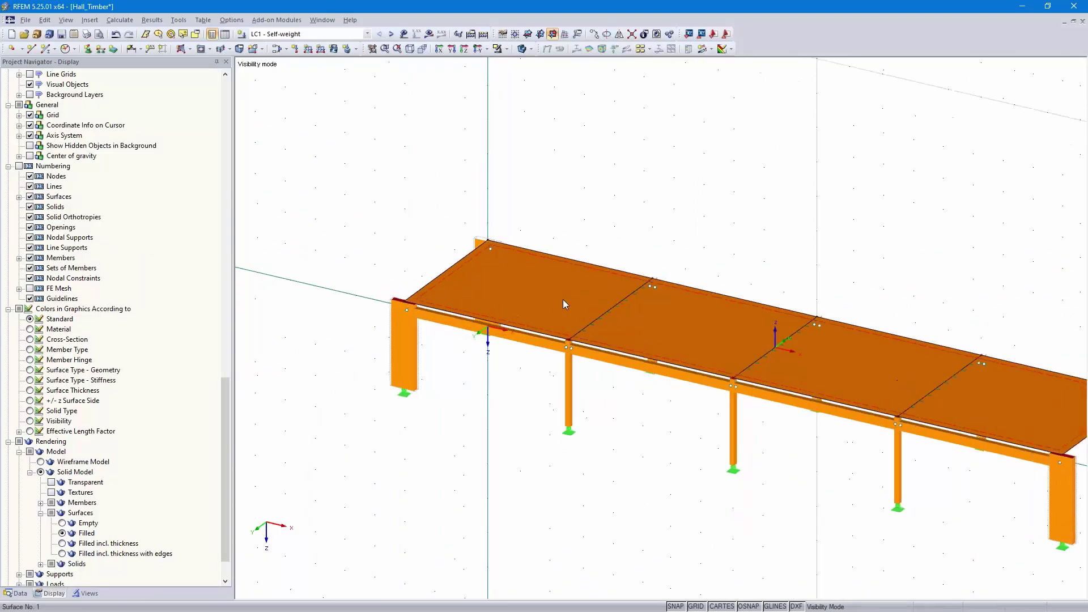
{"action": "scroll", "coordinate": [563, 299], "scroll_direction": "up", "scroll_amount": 3}
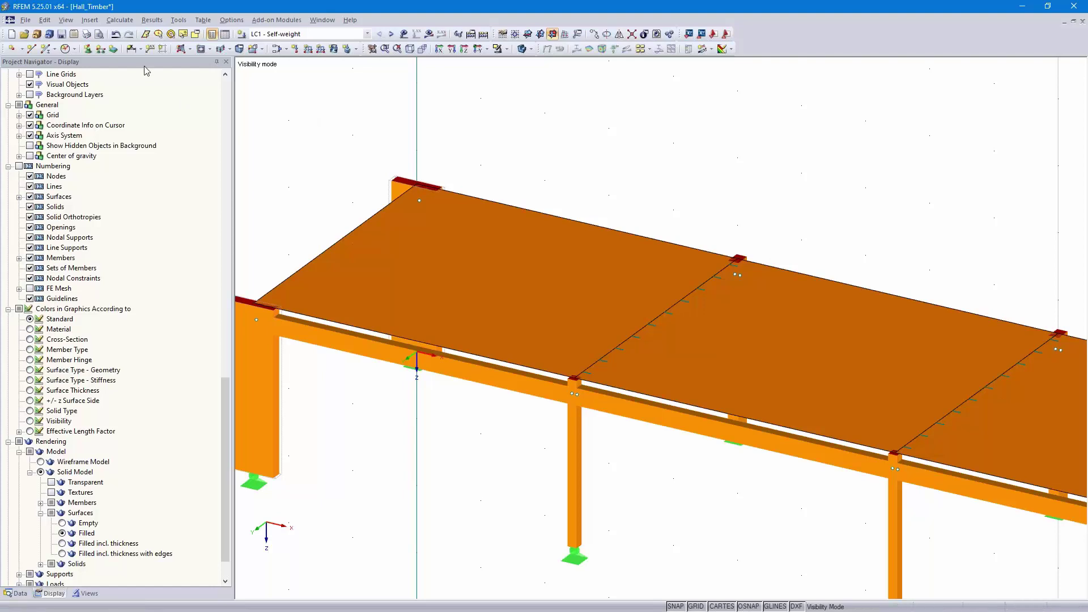
{"action": "left_click", "coordinate": [89, 20]}
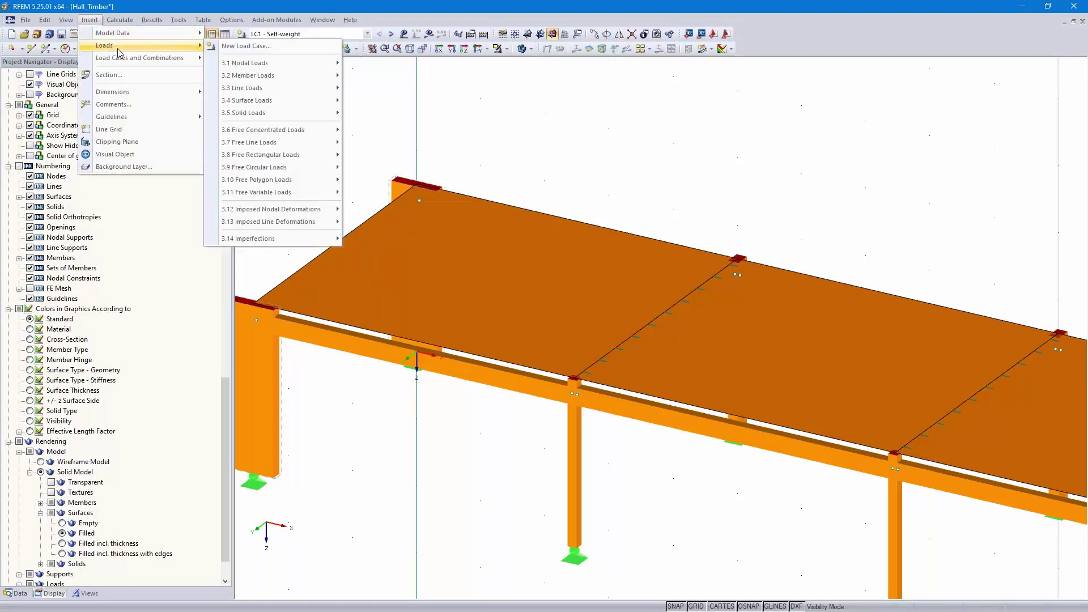
{"action": "mouse_move", "coordinate": [131, 35]}
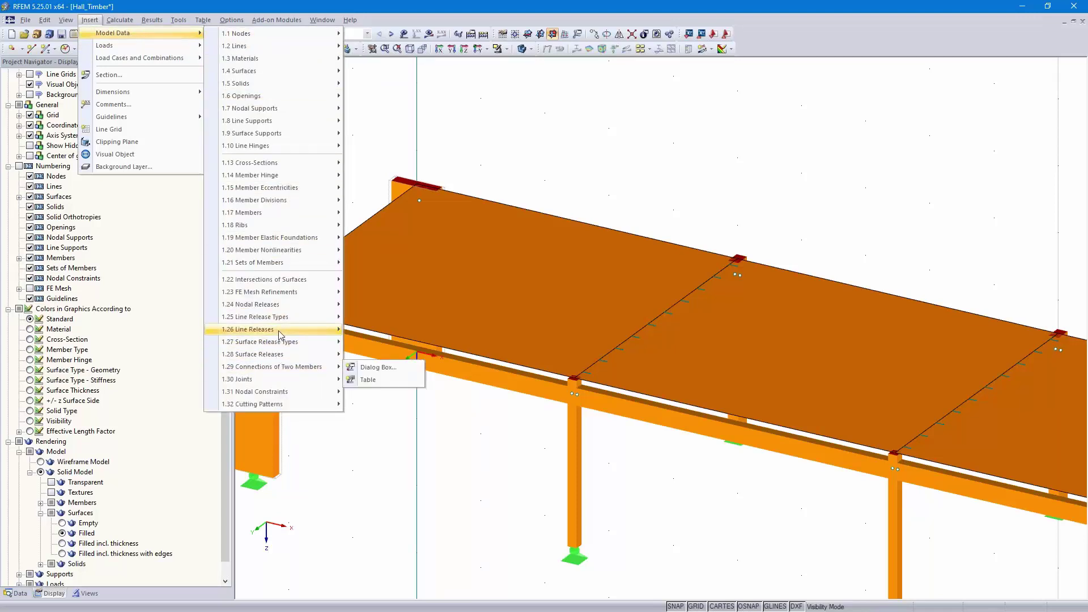
{"action": "mouse_move", "coordinate": [281, 335]}
{"action": "left_click", "coordinate": [381, 342]}
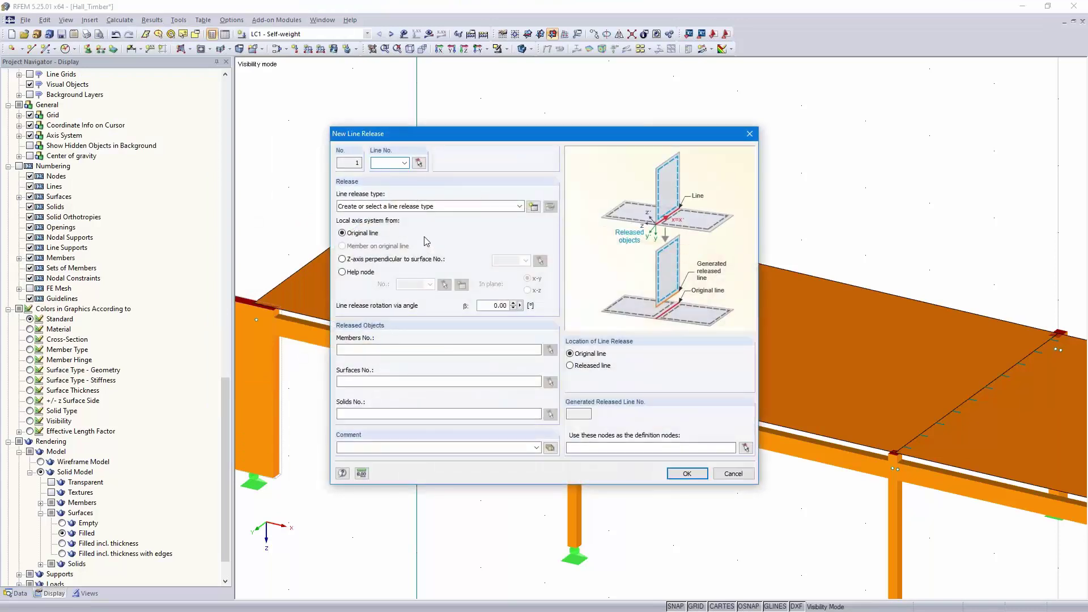
{"action": "left_click", "coordinate": [419, 163]}
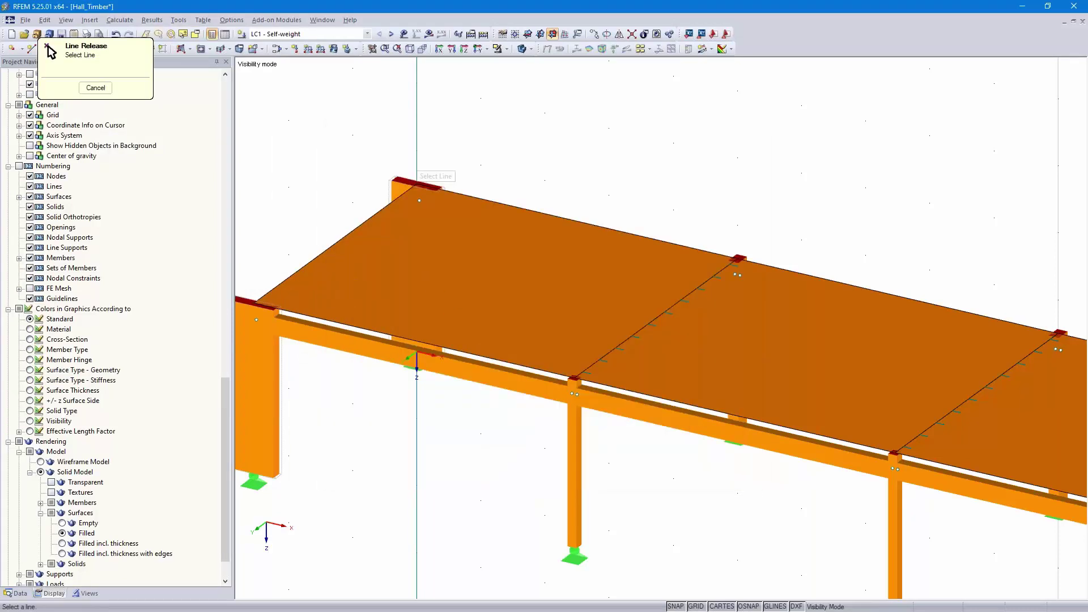
{"action": "left_click", "coordinate": [484, 359]}
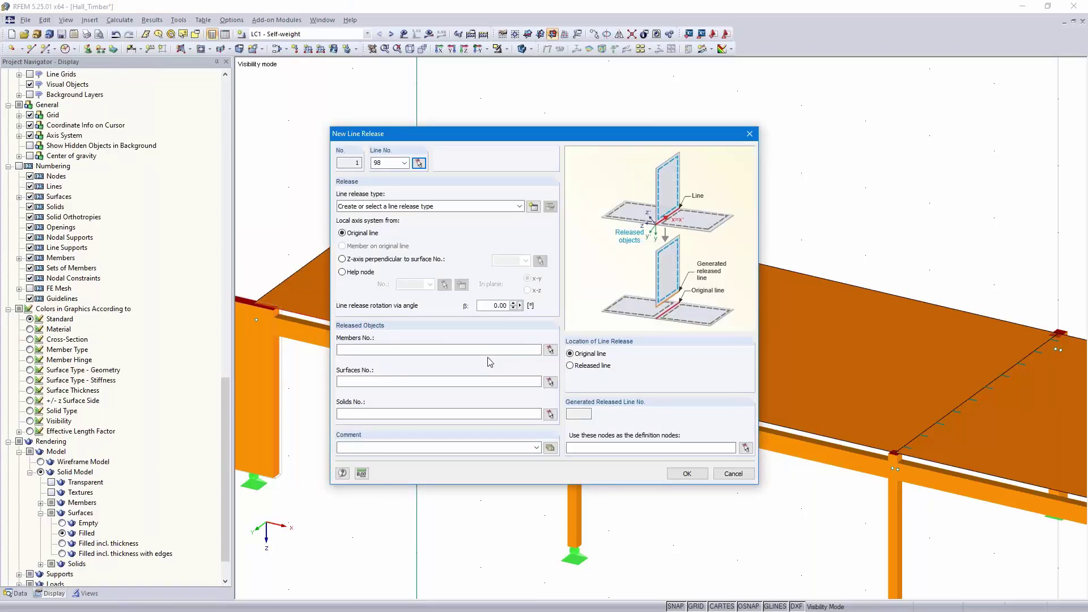
- Create a new line release type with translational releases ux, uy and uz activated
{"action": "left_click", "coordinate": [533, 207]}
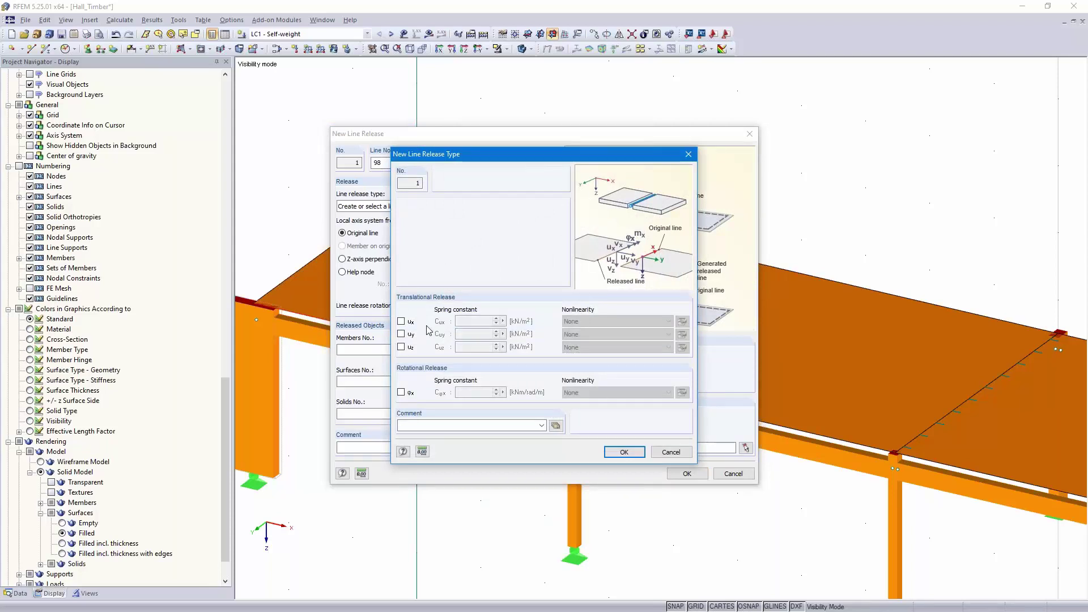
{"action": "left_click", "coordinate": [401, 322]}
{"action": "left_click", "coordinate": [401, 334]}
{"action": "left_click", "coordinate": [401, 347]}
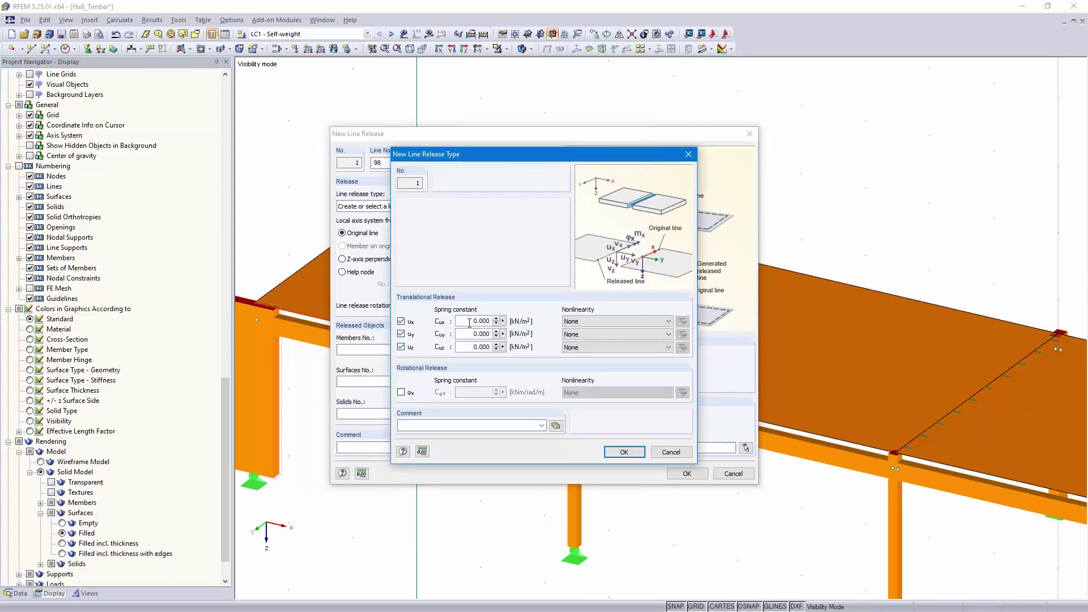
- Set all three translational spring constants of the release type to 7700 kN/m² and activate the rotational release φx
{"action": "double_click", "coordinate": [469, 323]}
{"action": "type", "text": "7700"}
{"action": "key", "text": "Tab"}
{"action": "type", "text": "77"}
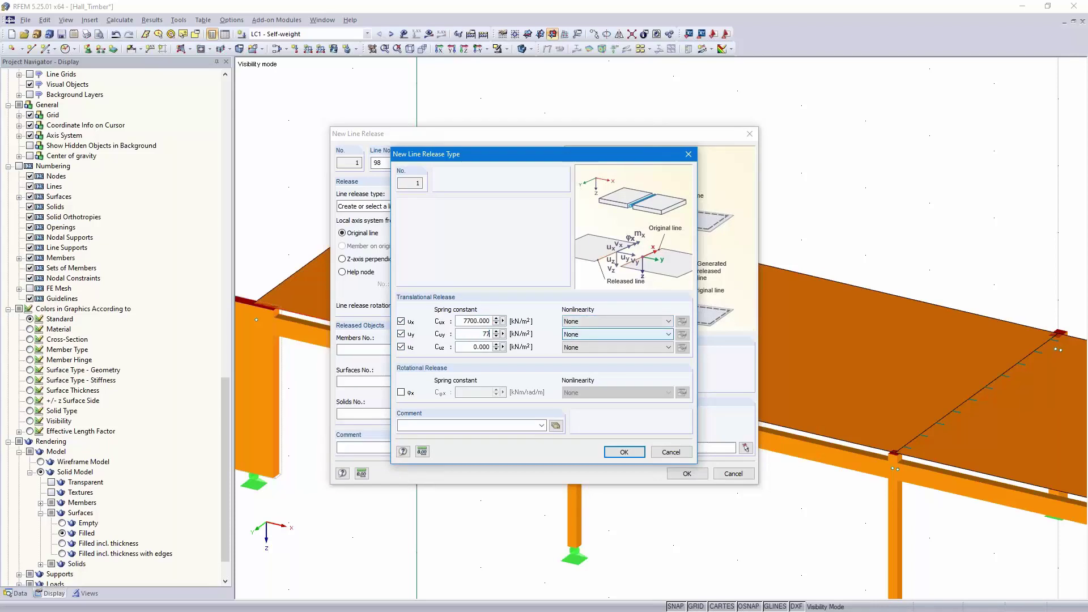
{"action": "type", "text": "00"}
{"action": "double_click", "coordinate": [471, 347]}
{"action": "type", "text": "77"}
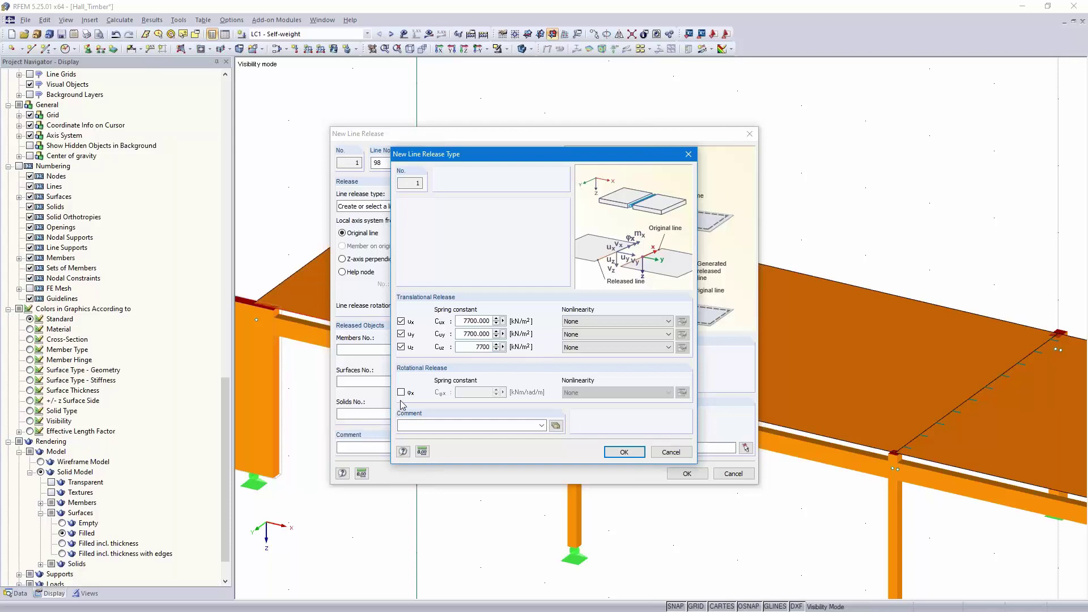
{"action": "type", "text": "00"}
{"action": "left_click", "coordinate": [401, 393]}
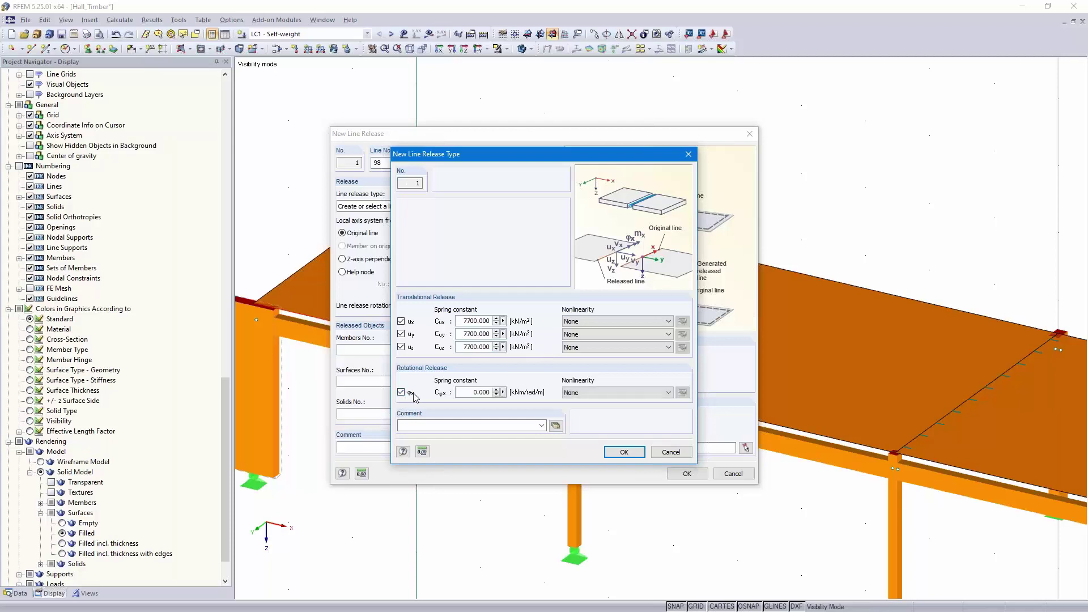
{"action": "left_click", "coordinate": [622, 454]}
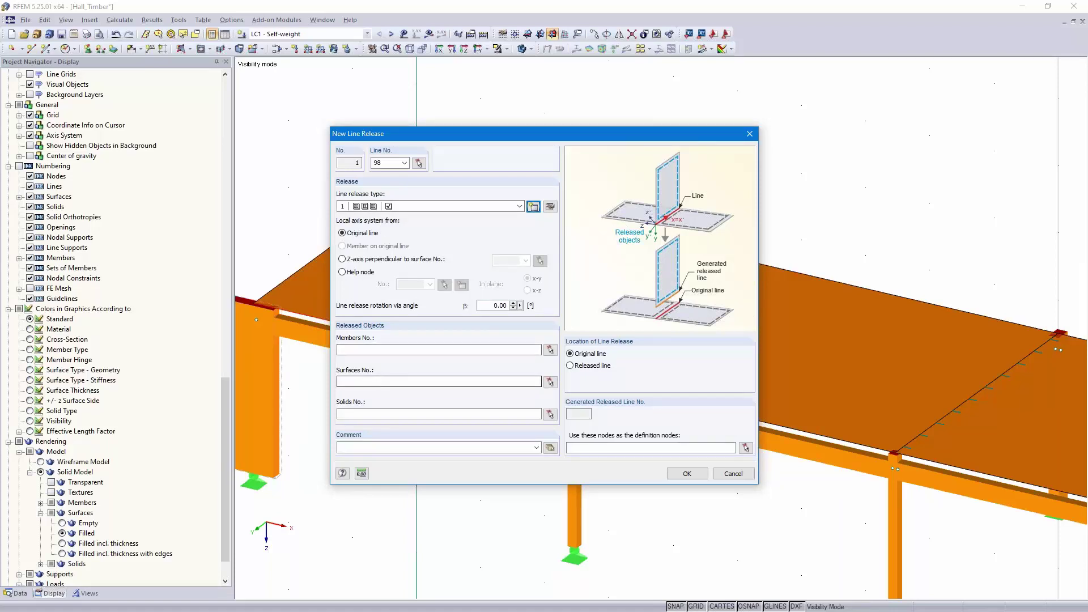
- Pick platform surface 1 as the released object and create the line release
{"action": "left_click", "coordinate": [550, 382]}
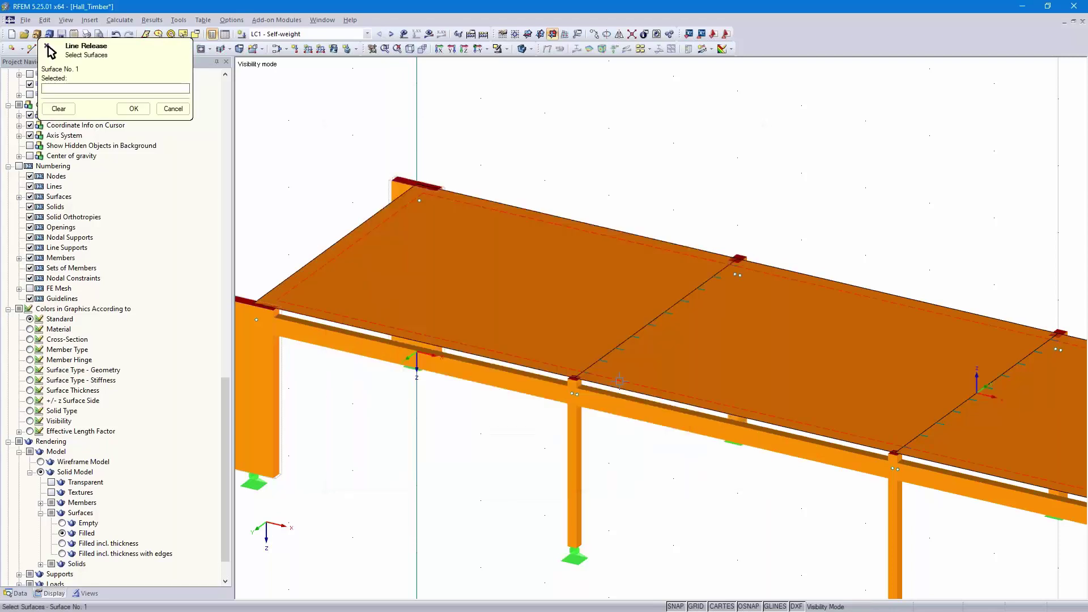
{"action": "left_click", "coordinate": [913, 381]}
{"action": "left_click", "coordinate": [134, 109]}
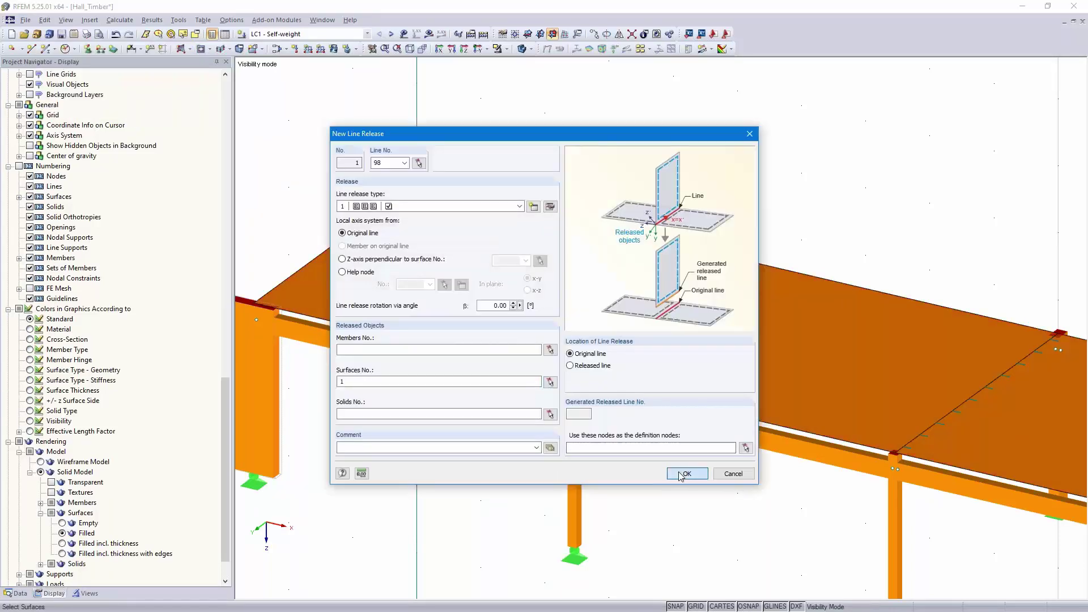
{"action": "left_click", "coordinate": [684, 473]}
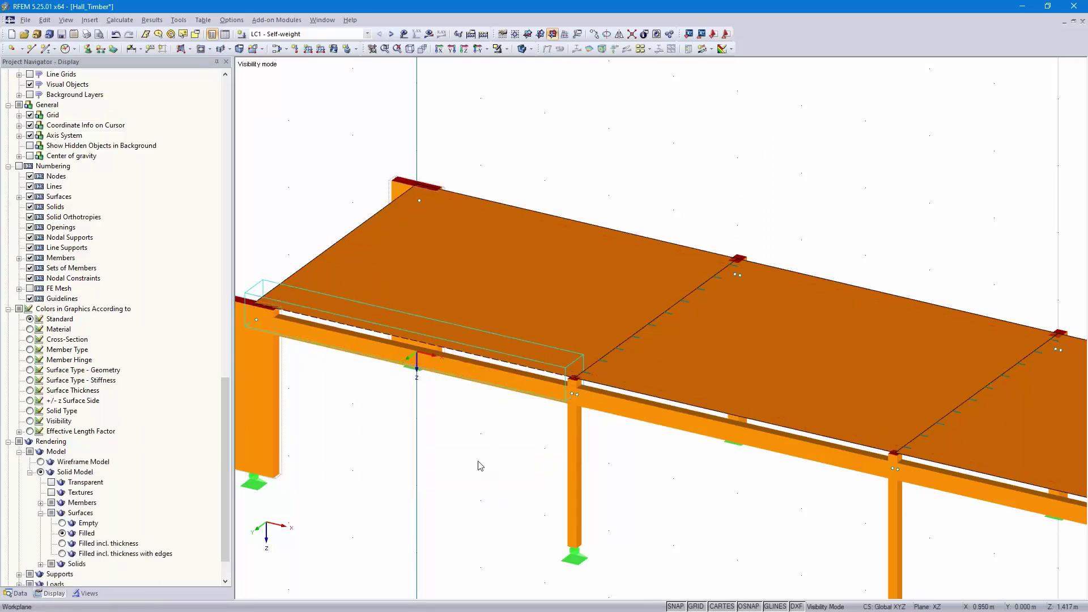
- Create a second line release of the same type on the first bay's opposite edge, line 97, releasing the platform surface
{"action": "key", "text": "Return"}
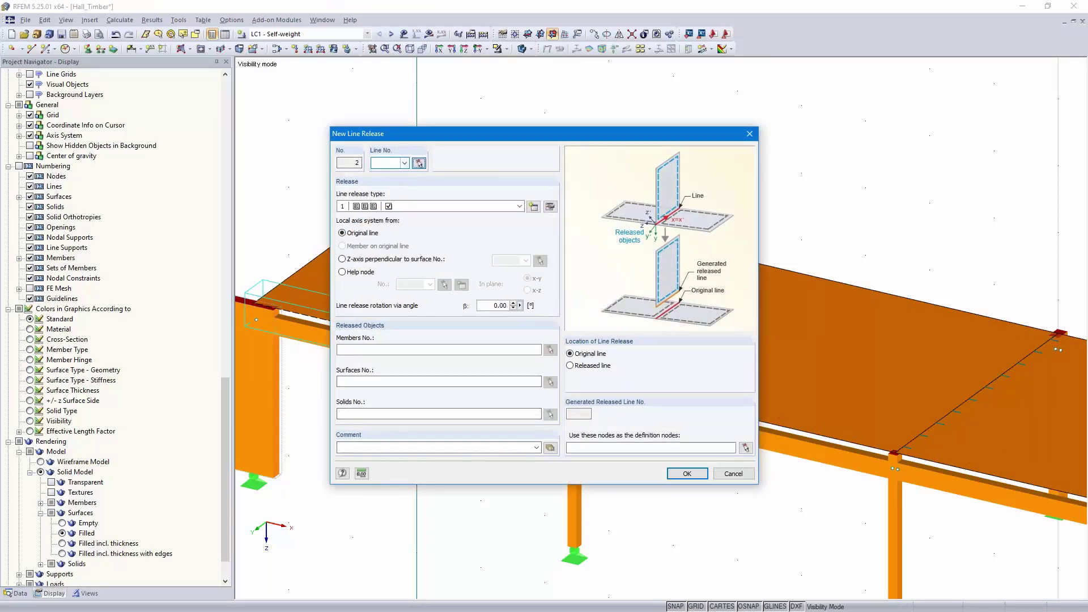
{"action": "left_click", "coordinate": [418, 163]}
{"action": "left_click", "coordinate": [549, 210]}
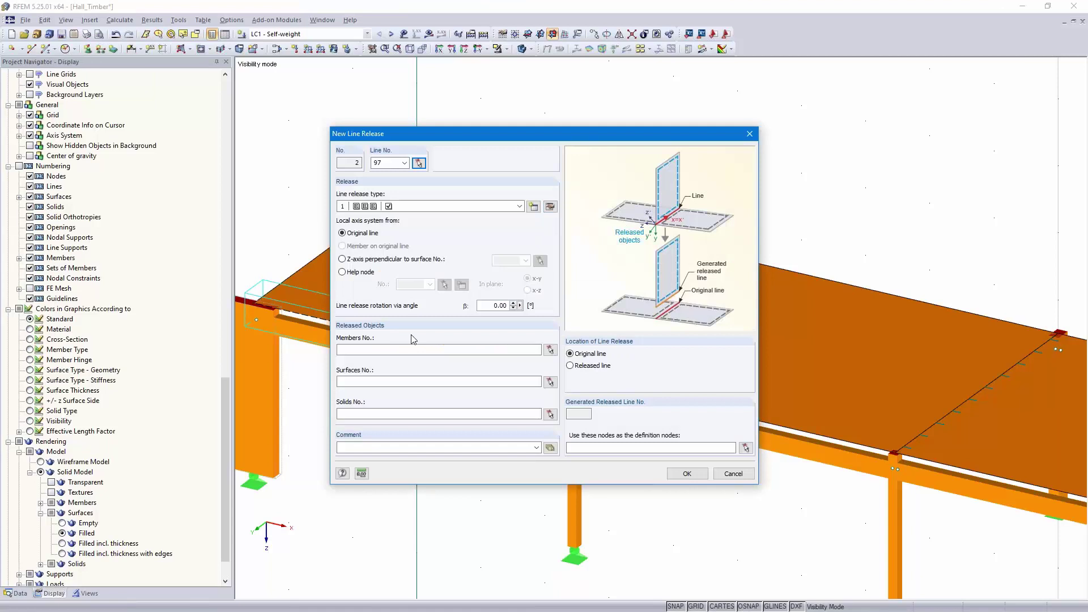
{"action": "left_click", "coordinate": [408, 382]}
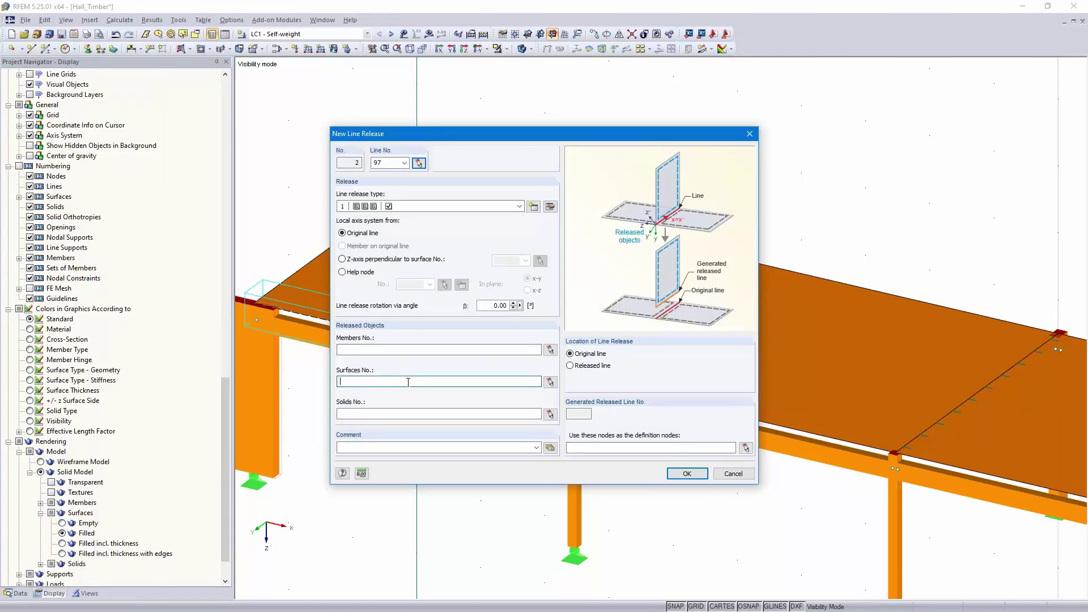
{"action": "left_click", "coordinate": [686, 474]}
- Create a line release of type 1 on the second bay's rear edge, line 99, with surface 1 as the released object
{"action": "middle_click_drag", "start_coordinate": [768, 504], "coordinate": [505, 376]}
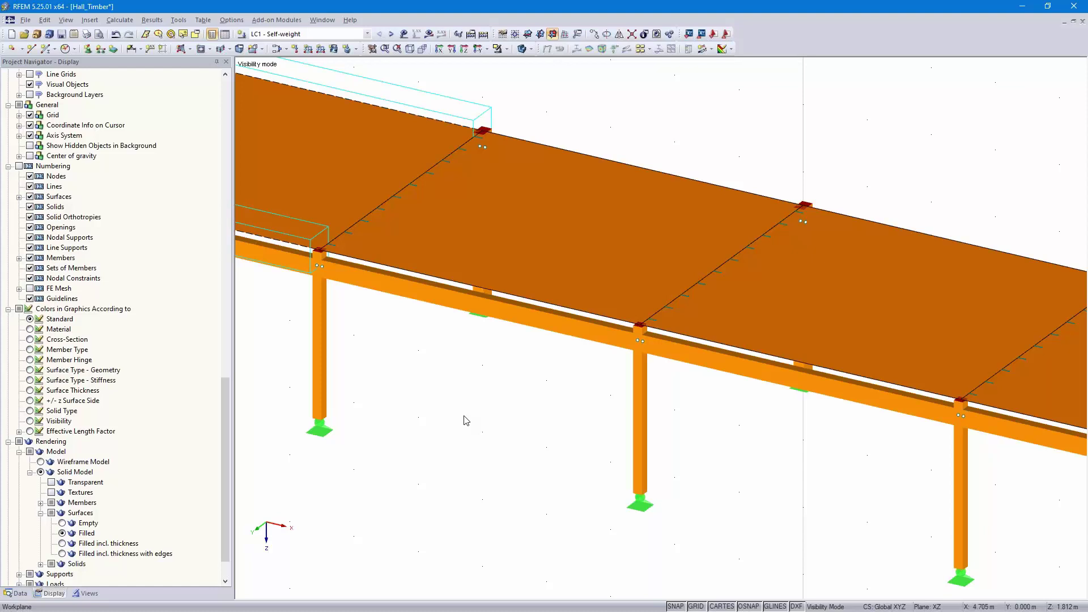
{"action": "key", "text": "Return"}
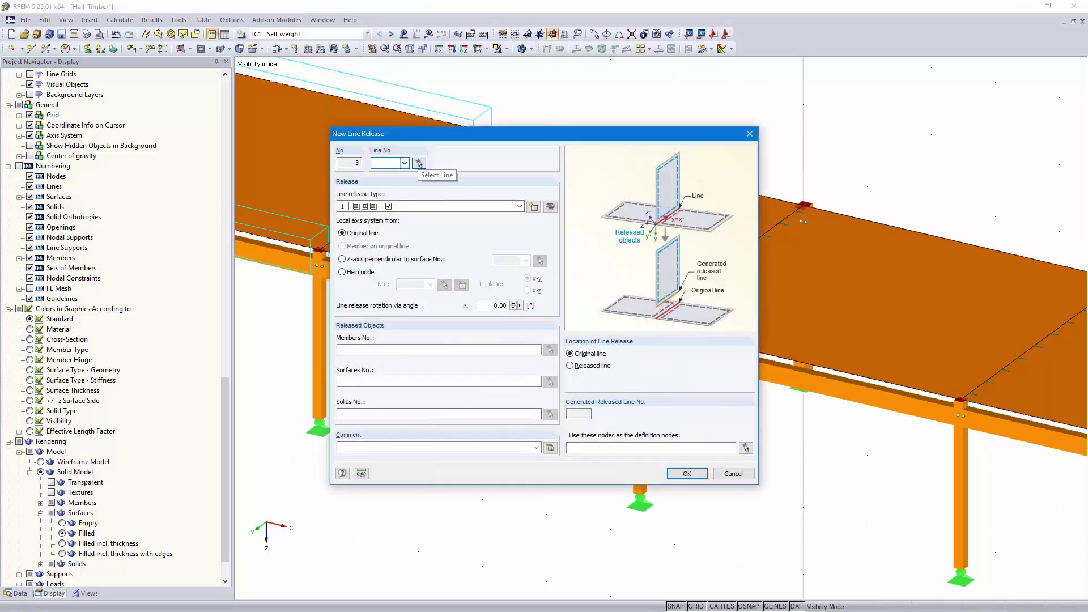
{"action": "left_click", "coordinate": [419, 164]}
{"action": "left_click", "coordinate": [606, 159]}
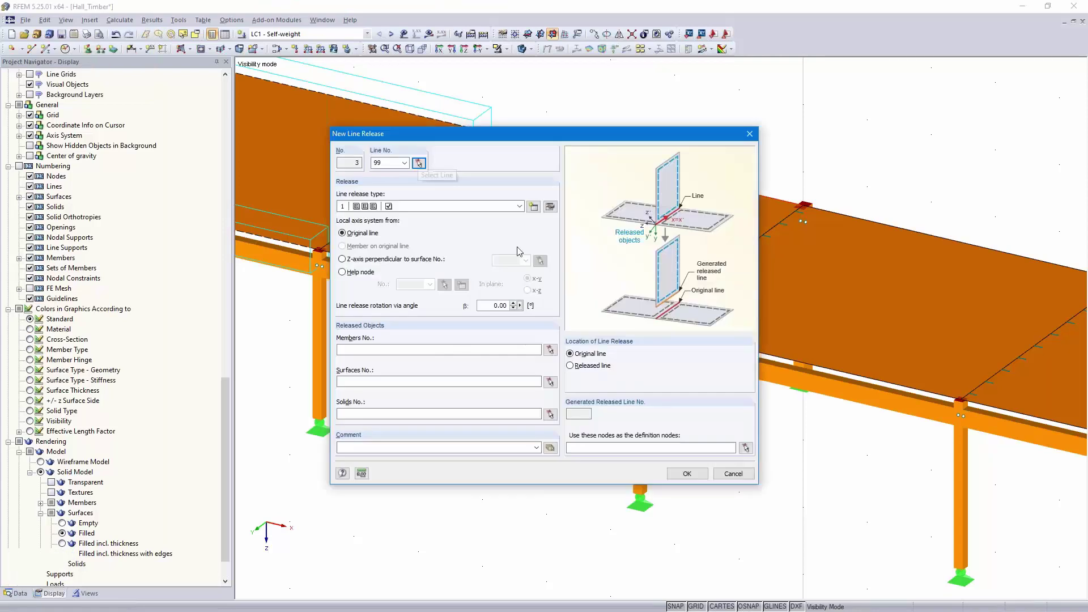
{"action": "left_click", "coordinate": [434, 380]}
{"action": "type", "text": "1"}
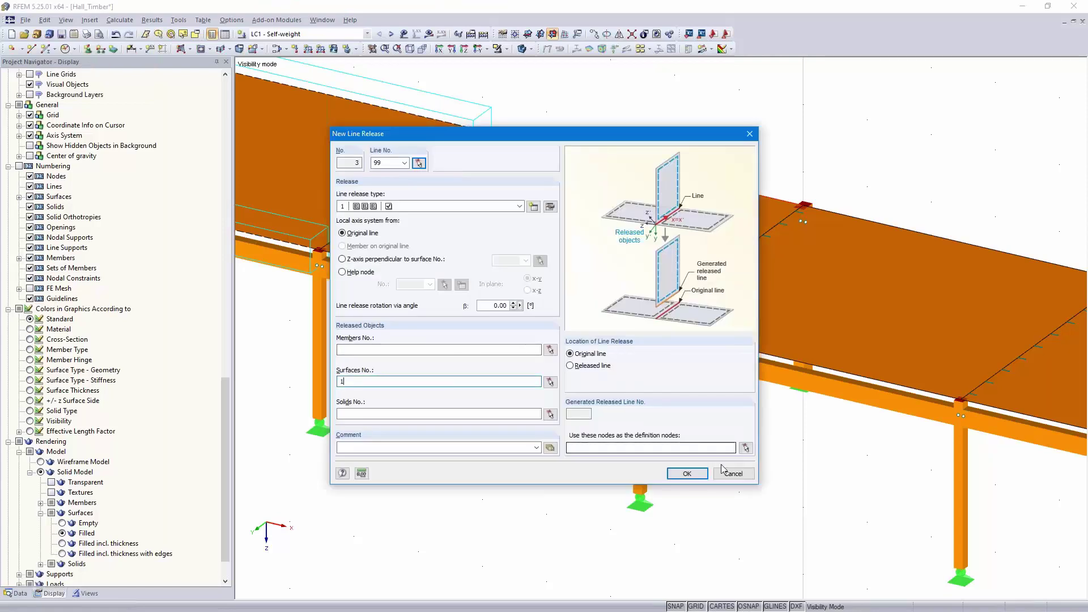
{"action": "left_click", "coordinate": [686, 474]}
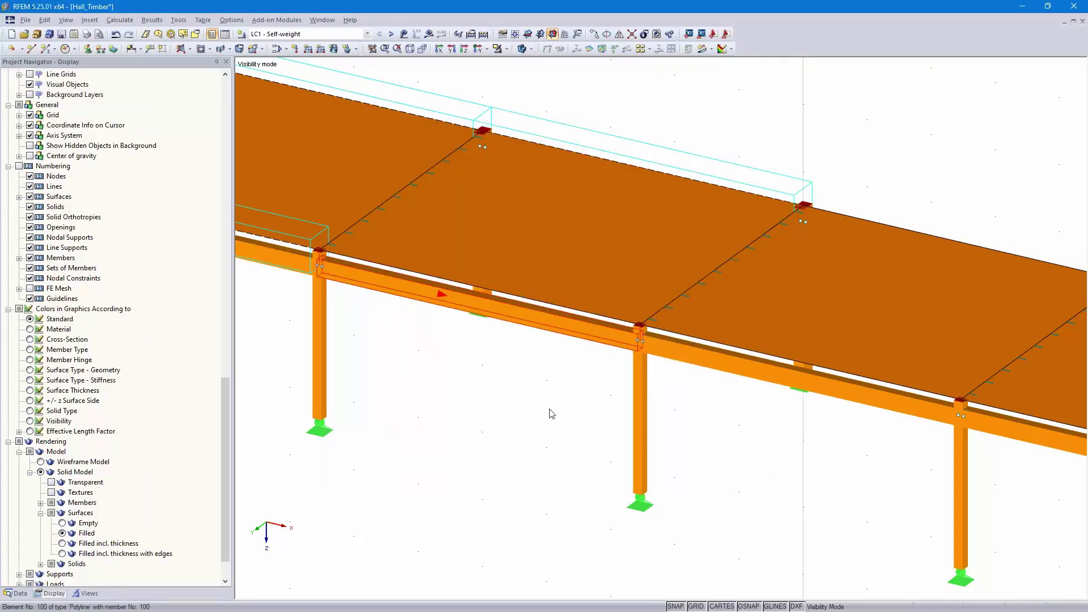
- Create a line release of type 1 on the second bay's front edge, line 100, releasing surface 1
{"action": "key", "text": "Return"}
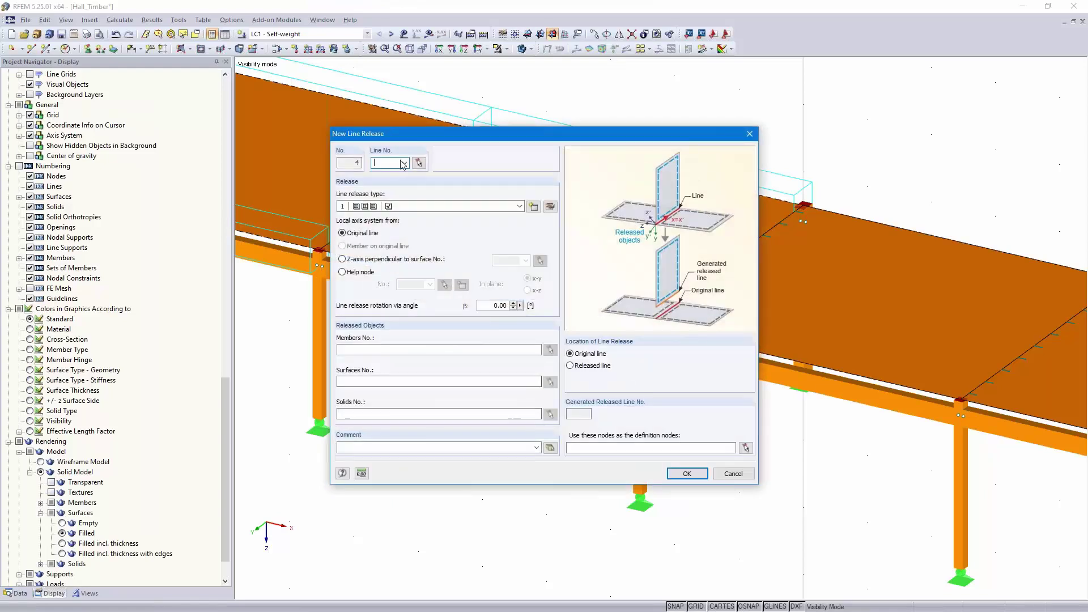
{"action": "left_click", "coordinate": [419, 164]}
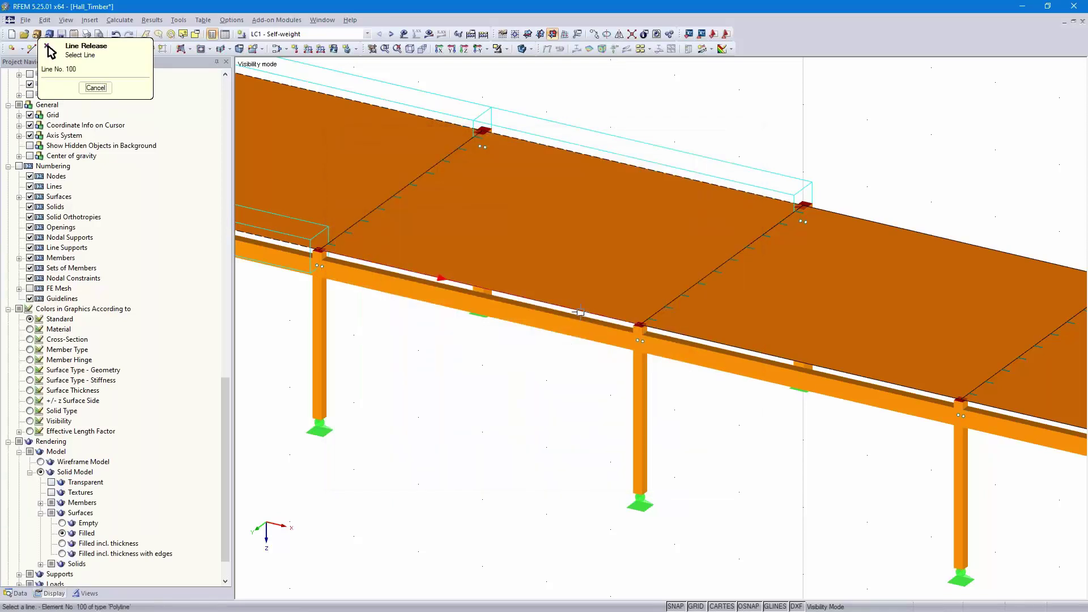
{"action": "left_click", "coordinate": [479, 288]}
{"action": "left_click", "coordinate": [443, 381]}
{"action": "type", "text": "1"}
{"action": "left_click", "coordinate": [688, 474]}
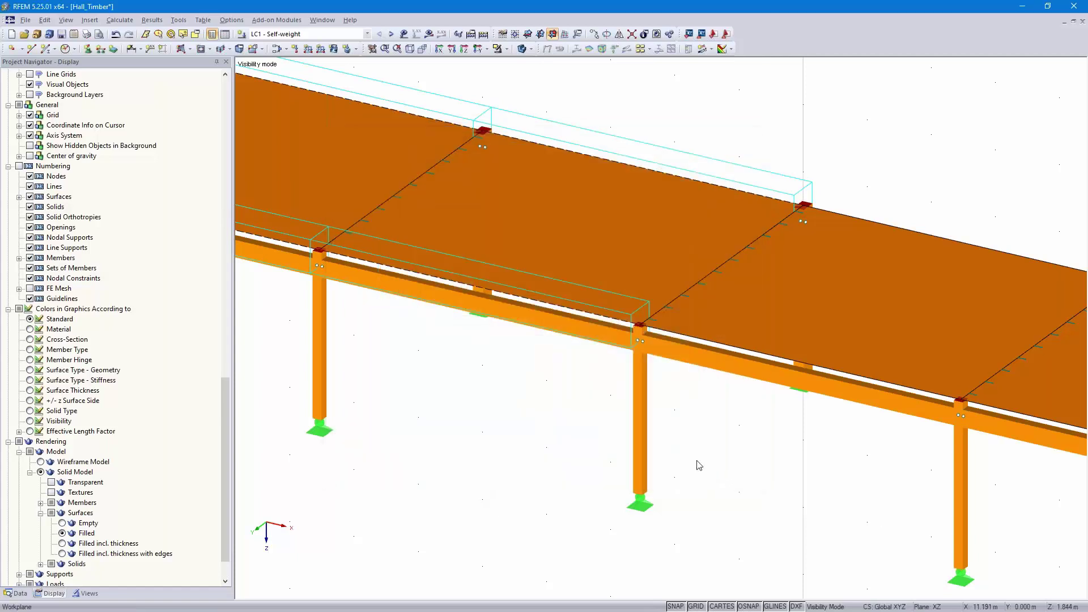
- Create a line release of type 1 on the third bay's rear edge, line 101, releasing surface 1
{"action": "middle_click_drag", "start_coordinate": [627, 445], "coordinate": [564, 460]}
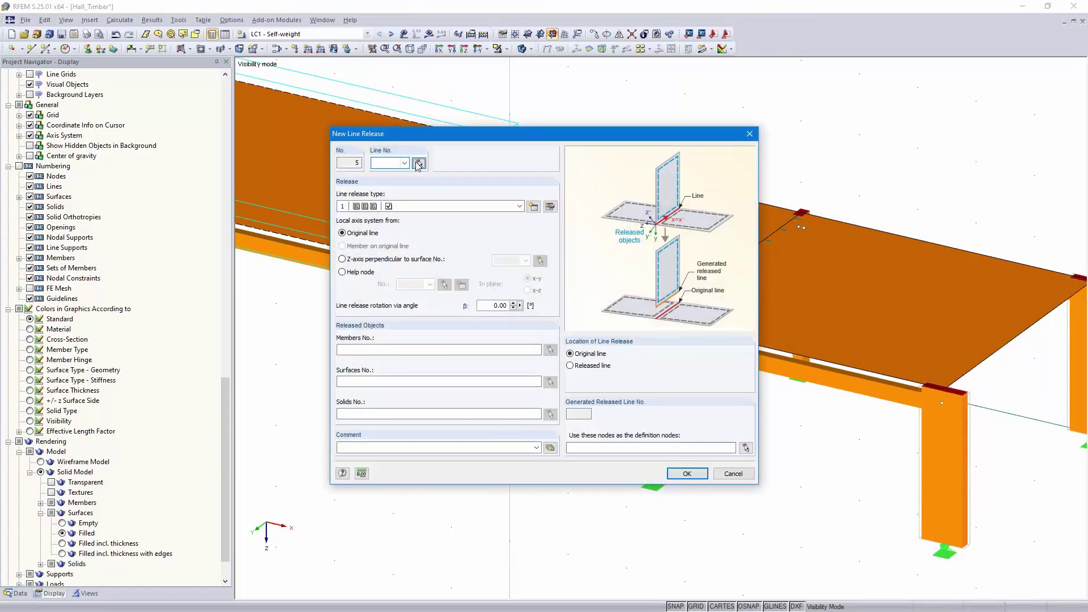
{"action": "left_click", "coordinate": [418, 164]}
{"action": "left_click", "coordinate": [704, 188]}
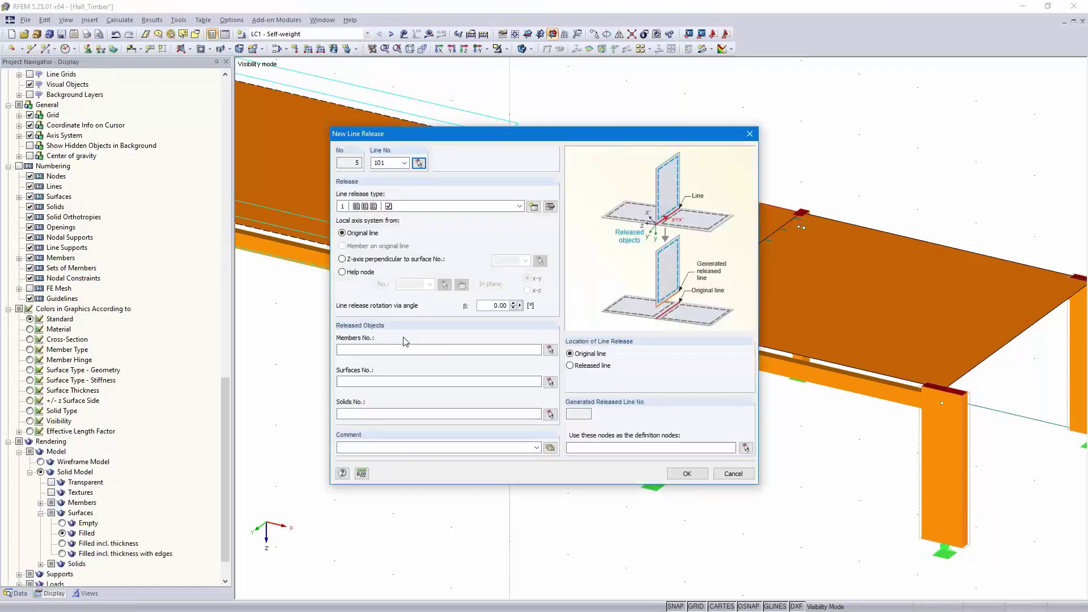
{"action": "left_click", "coordinate": [405, 381]}
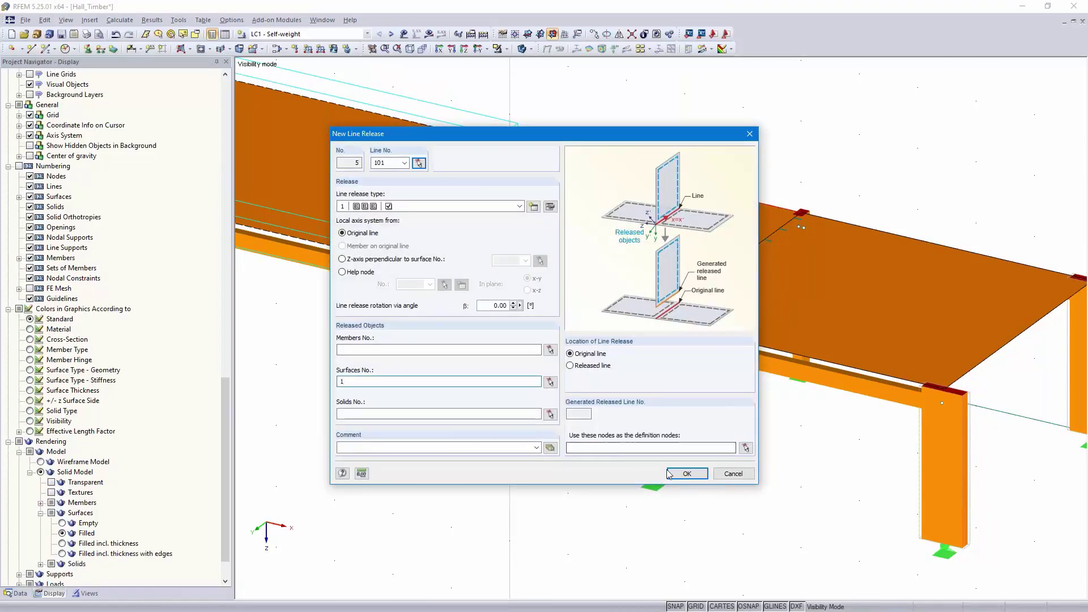
{"action": "left_click", "coordinate": [685, 473]}
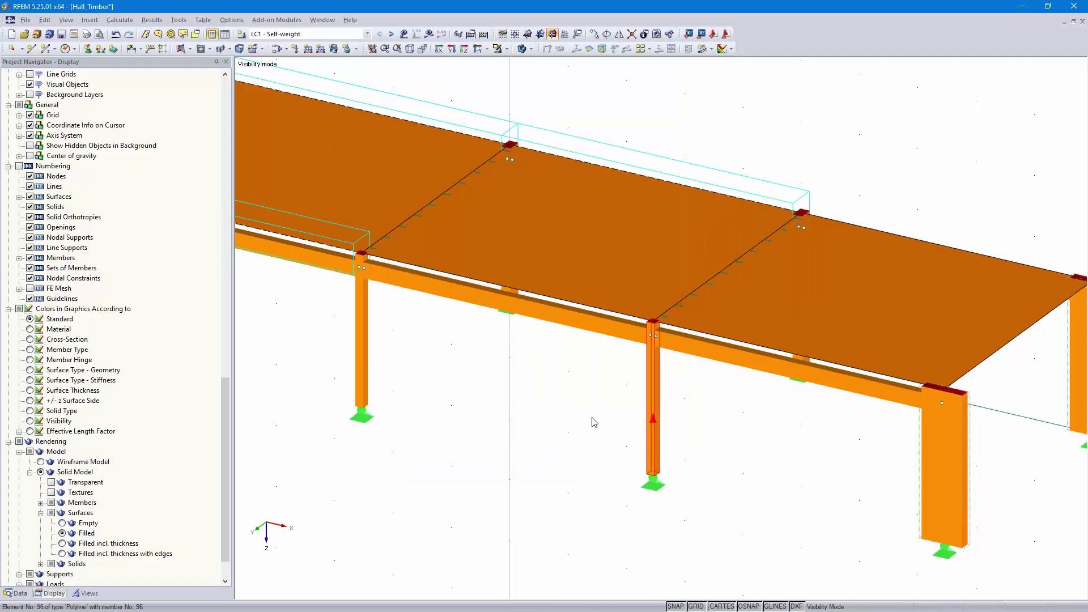
- Create a line release of type 1 on the third bay's front edge, line 102, releasing surface 1
{"action": "key", "text": "Return"}
{"action": "left_click", "coordinate": [419, 163]}
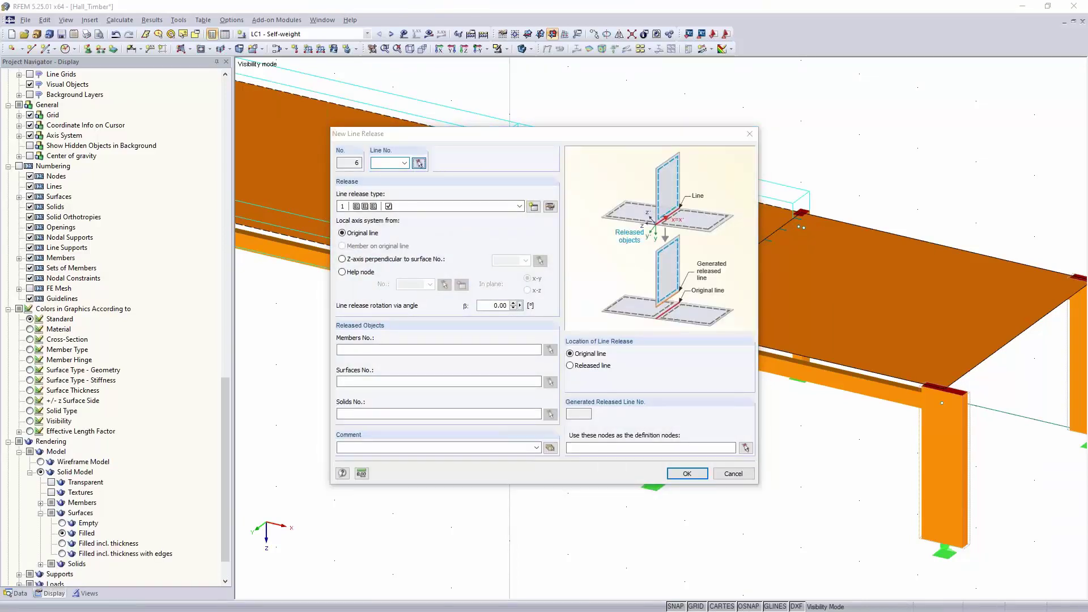
{"action": "left_click", "coordinate": [492, 281]}
{"action": "left_click", "coordinate": [426, 381]}
{"action": "type", "text": "1"}
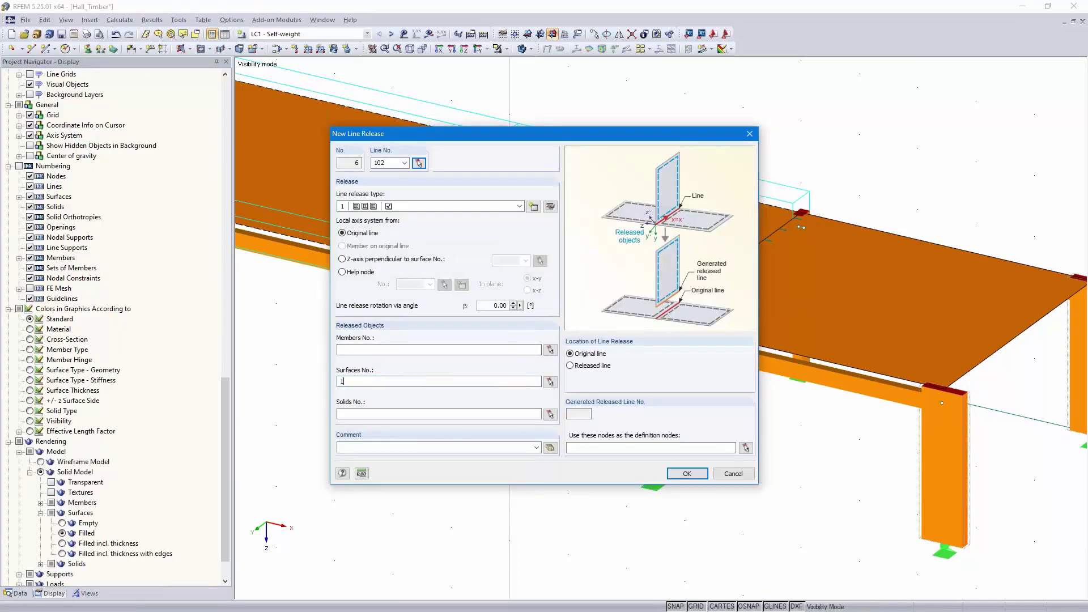
{"action": "left_click", "coordinate": [683, 473]}
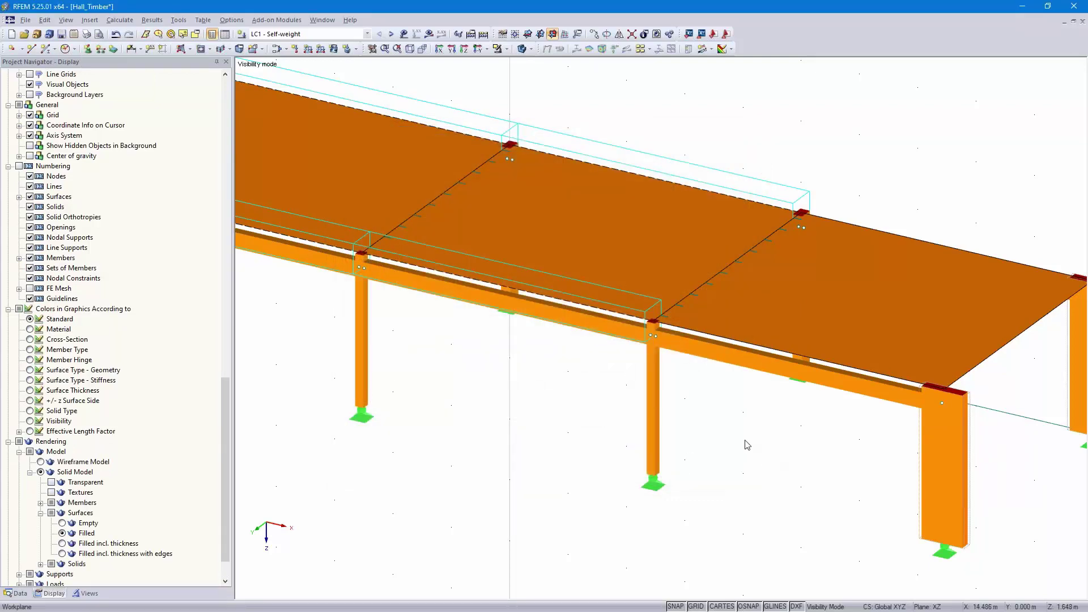
- Create a line release on the far edge line of the last floor bay, with surface 1 as the released object
{"action": "key", "text": "Return"}
{"action": "left_click", "coordinate": [420, 163]}
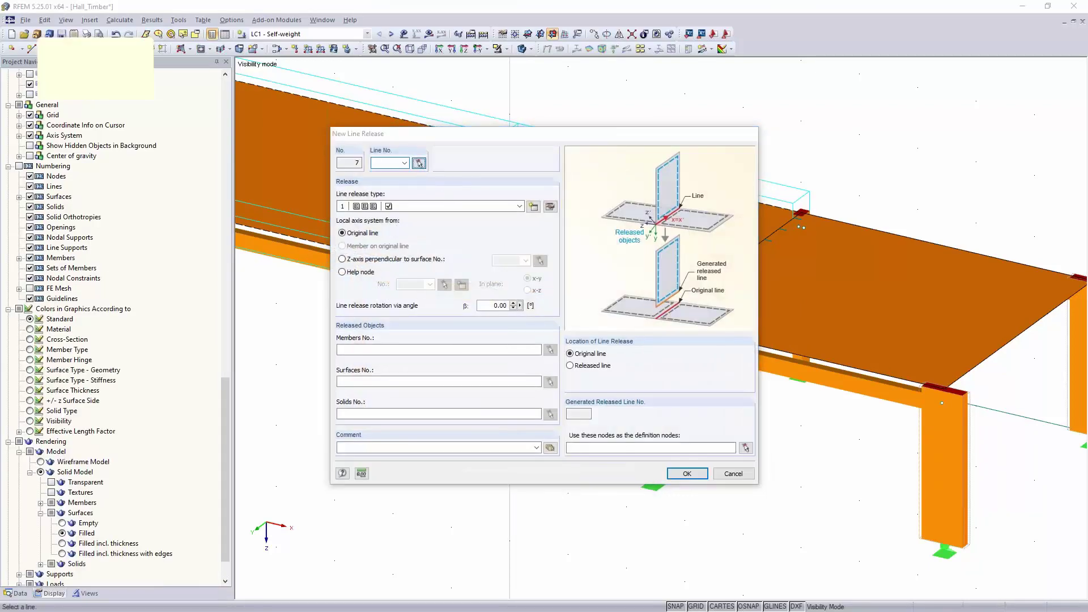
{"action": "left_click", "coordinate": [940, 243]}
{"action": "left_click", "coordinate": [410, 380]}
{"action": "type", "text": "1"}
{"action": "left_click", "coordinate": [686, 474]}
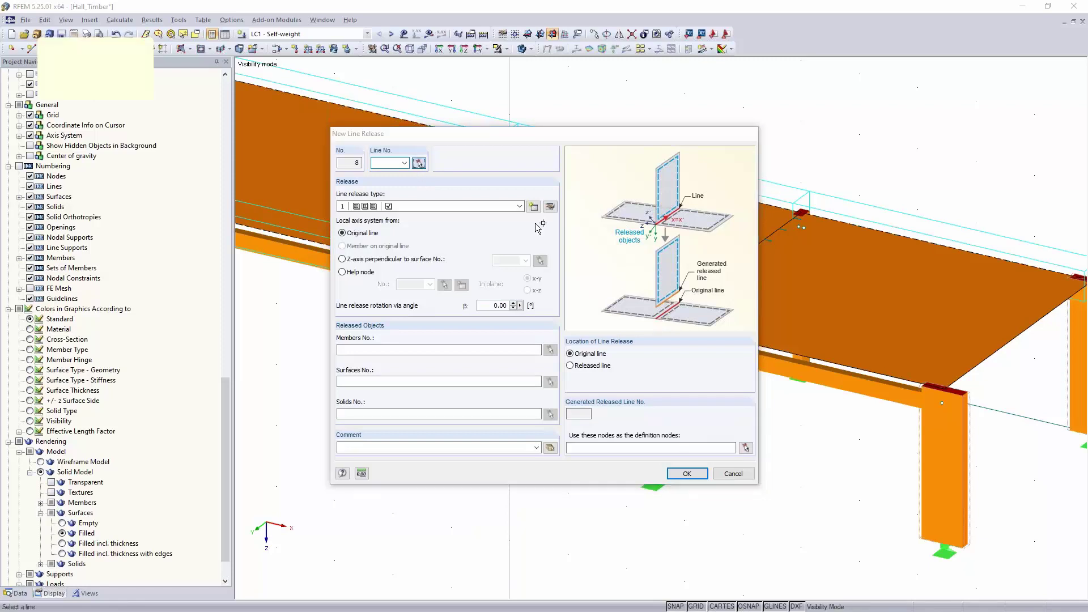
- Create a line release on line 104, the near edge of the last floor bay, releasing surface 1
{"action": "left_click", "coordinate": [419, 163]}
{"action": "left_click", "coordinate": [373, 436]}
{"action": "left_click", "coordinate": [380, 382]}
{"action": "type", "text": "1"}
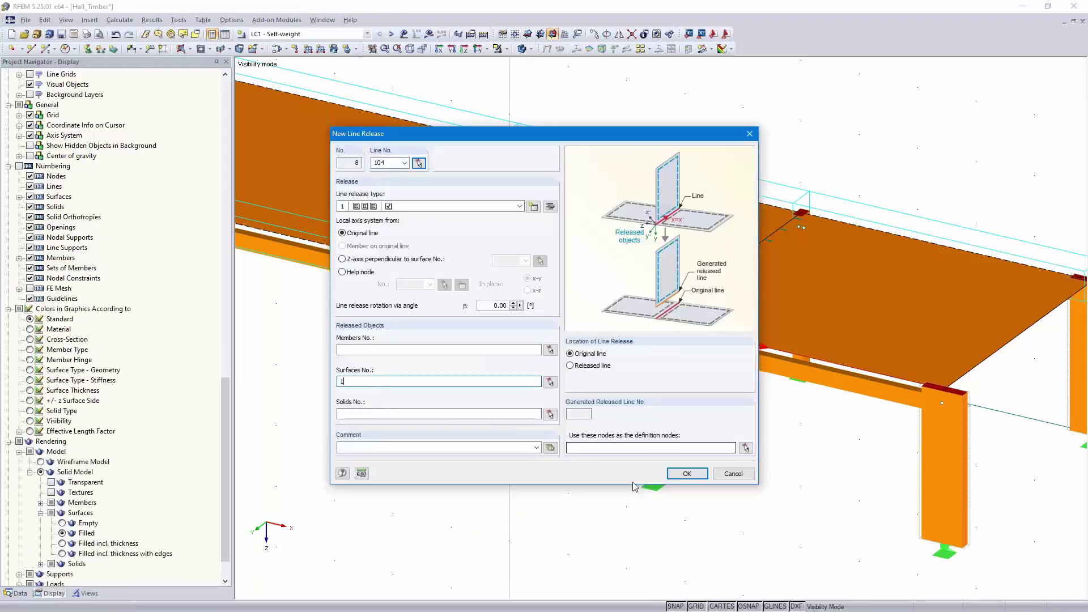
{"action": "left_click", "coordinate": [687, 474]}
- Cancel visibility mode to bring back the whole hall and display it as a wireframe model
{"action": "scroll", "coordinate": [479, 522], "scroll_direction": "down", "scroll_amount": 10}
{"action": "scroll", "coordinate": [462, 513], "scroll_direction": "up", "scroll_amount": 4}
{"action": "middle_click_drag", "start_coordinate": [461, 512], "coordinate": [616, 449]}
{"action": "scroll", "coordinate": [692, 444], "scroll_direction": "up", "scroll_amount": 2}
{"action": "scroll", "coordinate": [616, 449], "scroll_direction": "down", "scroll_amount": 1}
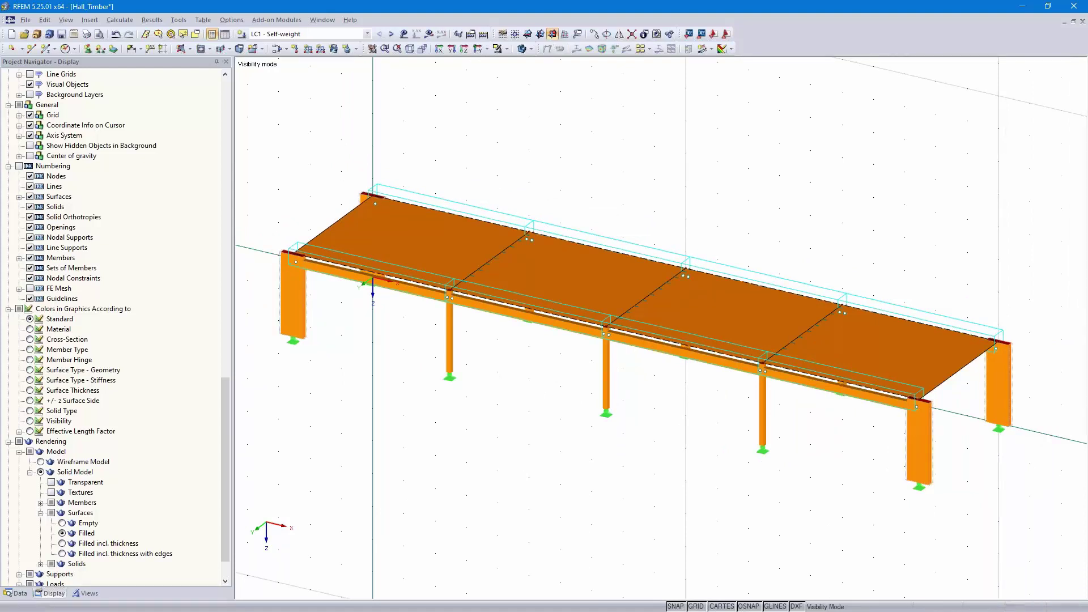
{"action": "left_click", "coordinate": [507, 50]}
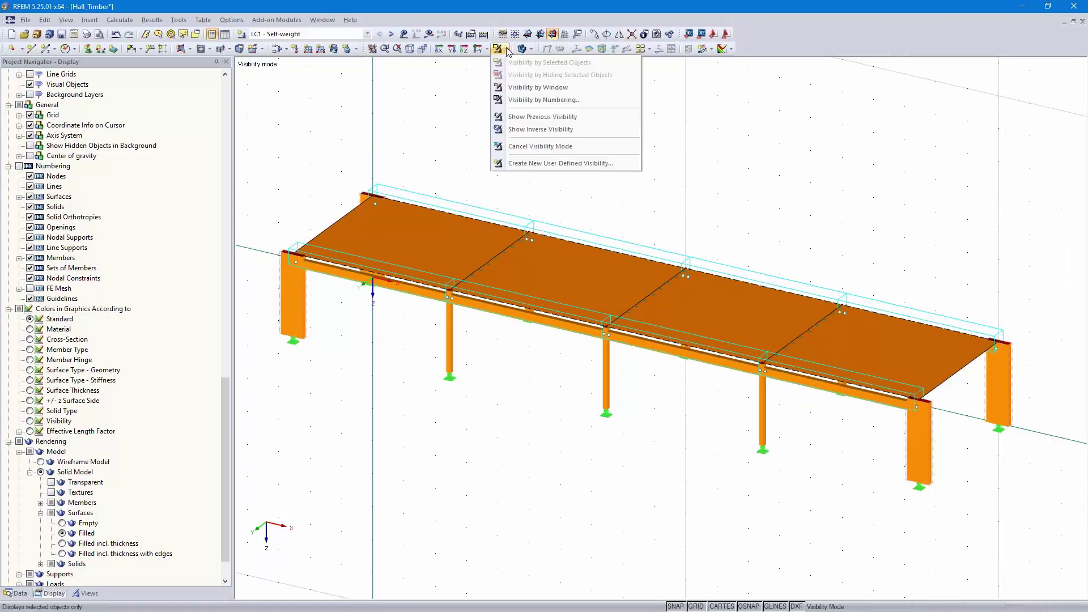
{"action": "left_click", "coordinate": [538, 146]}
{"action": "middle_click_drag", "start_coordinate": [454, 479], "coordinate": [516, 488], "text": "ctrl"}
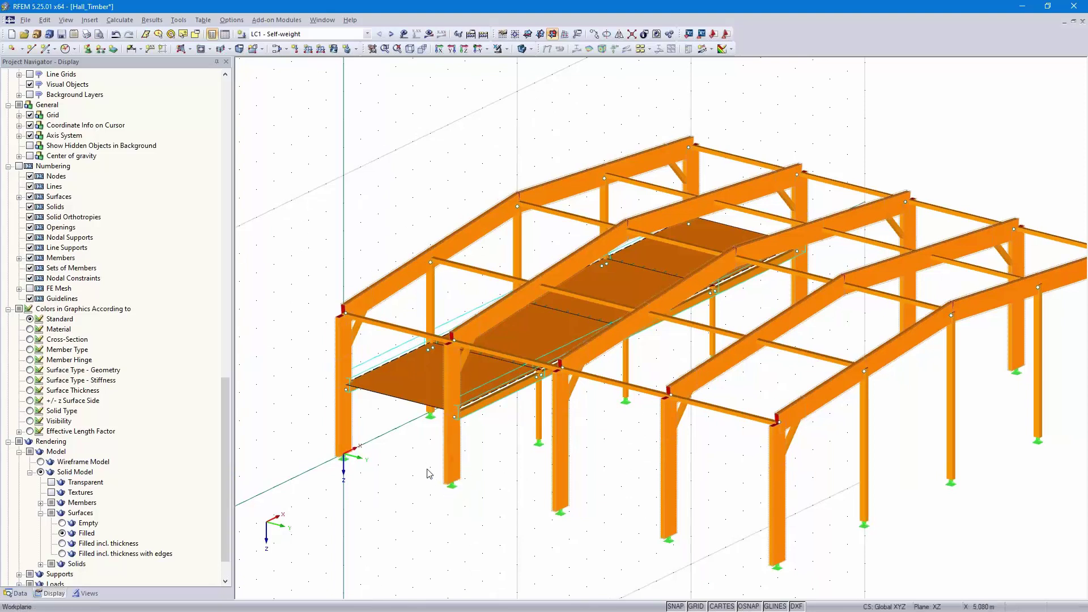
{"action": "left_click", "coordinate": [506, 49]}
{"action": "left_click", "coordinate": [531, 50]}
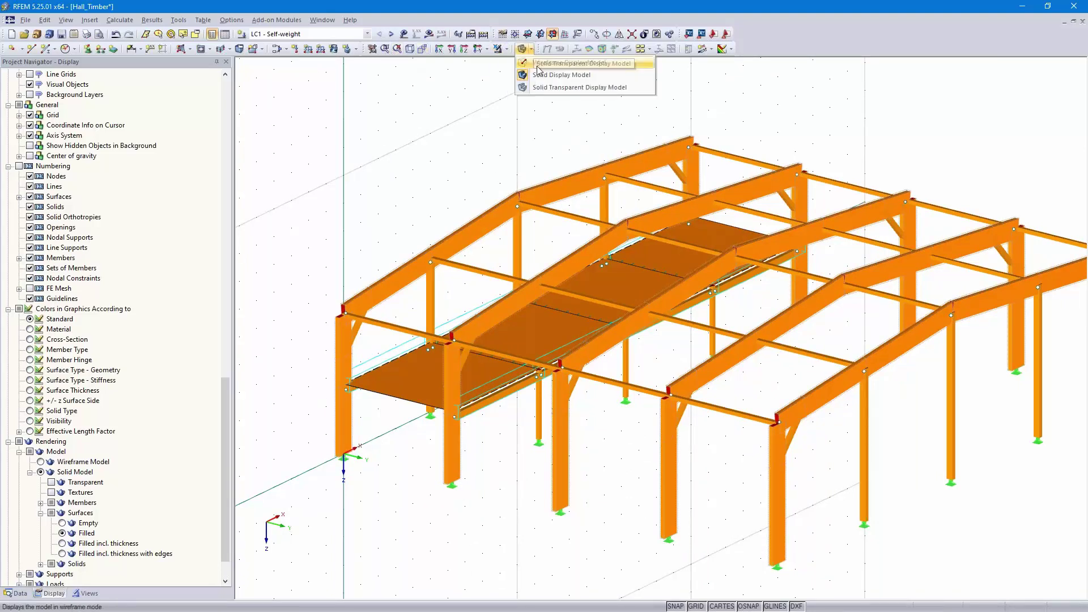
{"action": "left_click", "coordinate": [524, 63]}
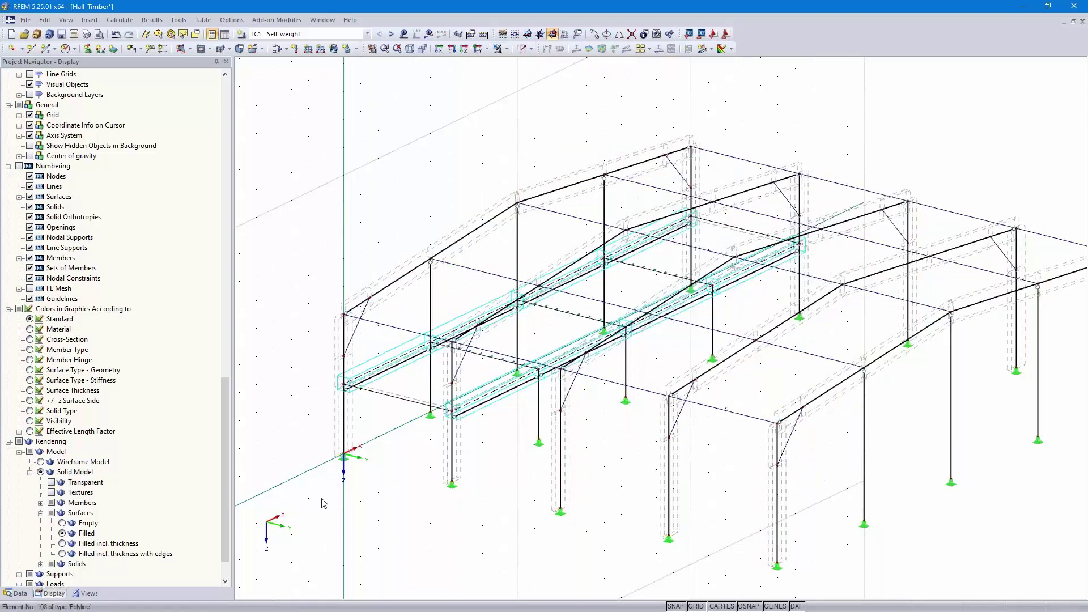
- Begin defining a new member for the first wall bay and set its member type to Tension
{"action": "scroll", "coordinate": [450, 490], "scroll_direction": "up", "scroll_amount": 3}
{"action": "scroll", "coordinate": [450, 489], "scroll_direction": "up", "scroll_amount": 3}
{"action": "middle_click_drag", "start_coordinate": [452, 488], "coordinate": [621, 492]}
{"action": "scroll", "coordinate": [553, 472], "scroll_direction": "up", "scroll_amount": 4}
{"action": "middle_click_drag", "start_coordinate": [551, 476], "coordinate": [552, 543]}
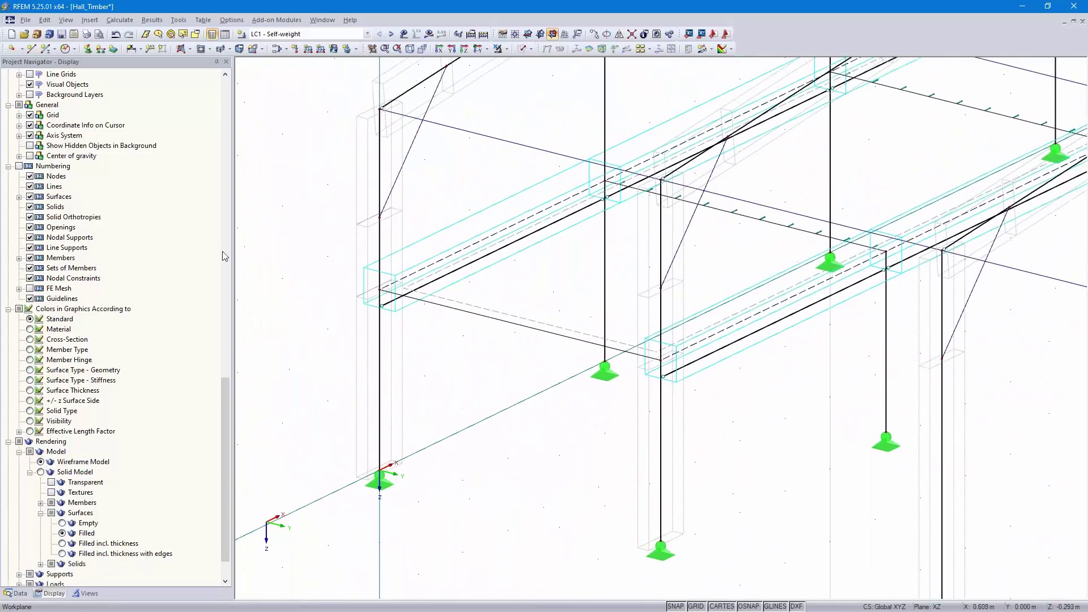
{"action": "left_click", "coordinate": [47, 49]}
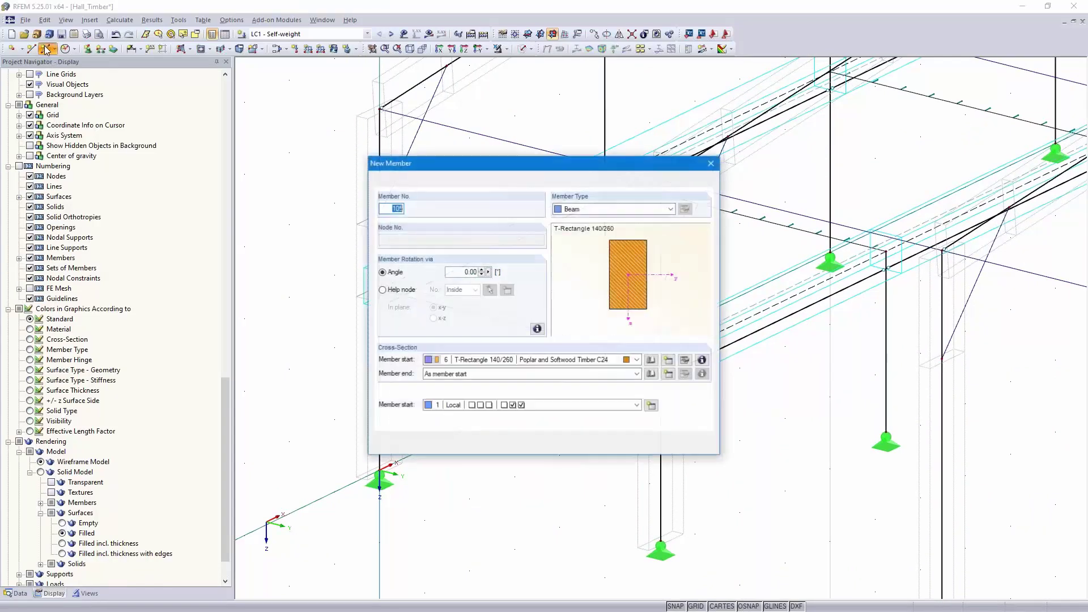
{"action": "left_click", "coordinate": [668, 210]}
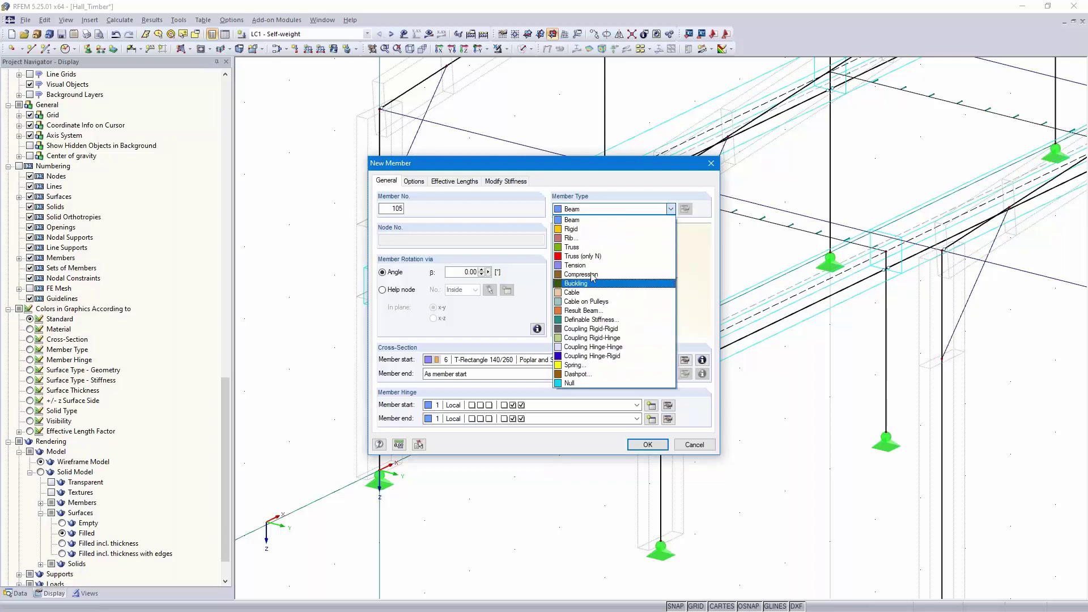
{"action": "left_click", "coordinate": [584, 265]}
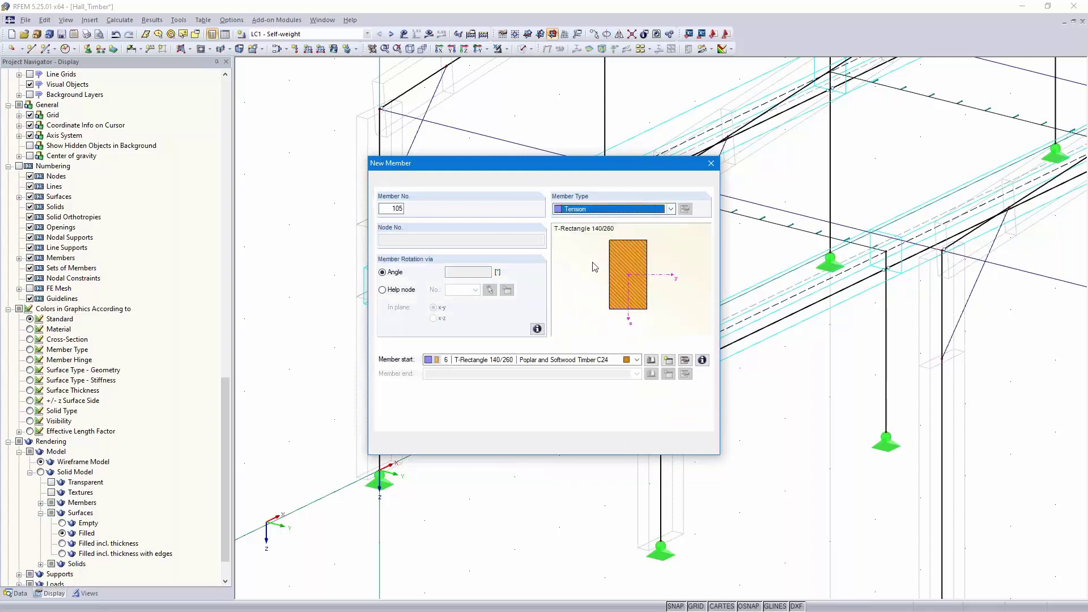
- Assign the solid round section RD 16 in Steel S 235 to the tension member and accept the member settings
{"action": "left_click", "coordinate": [651, 360]}
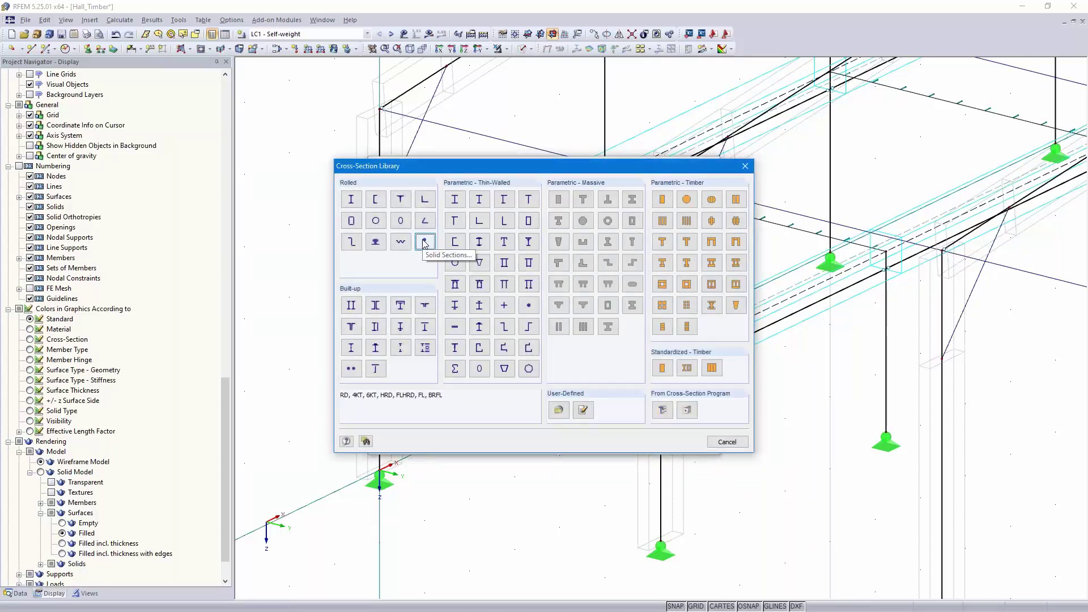
{"action": "left_click", "coordinate": [424, 243]}
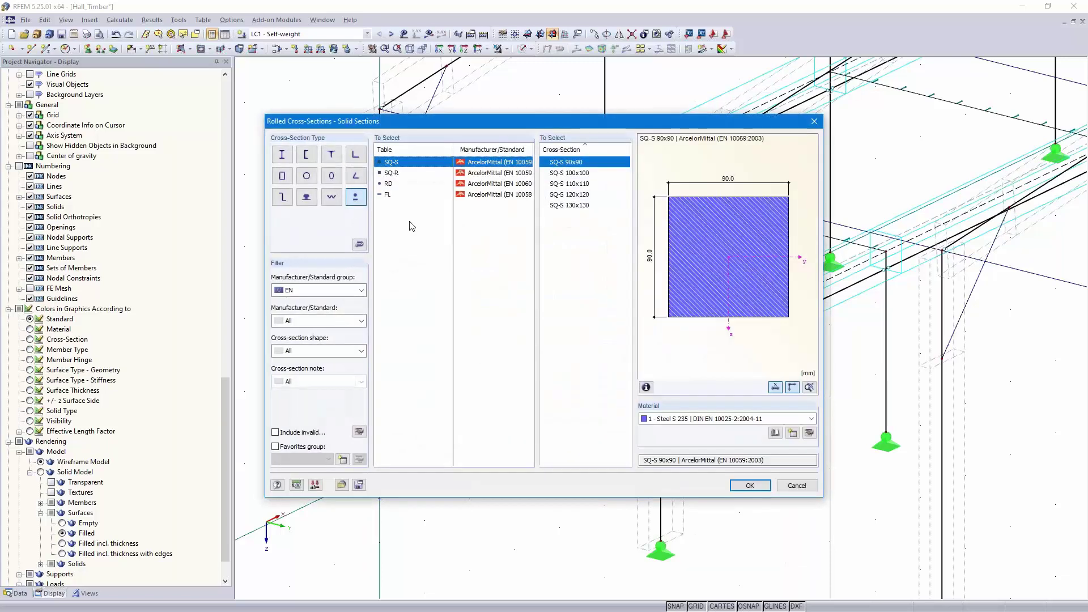
{"action": "left_click", "coordinate": [389, 184]}
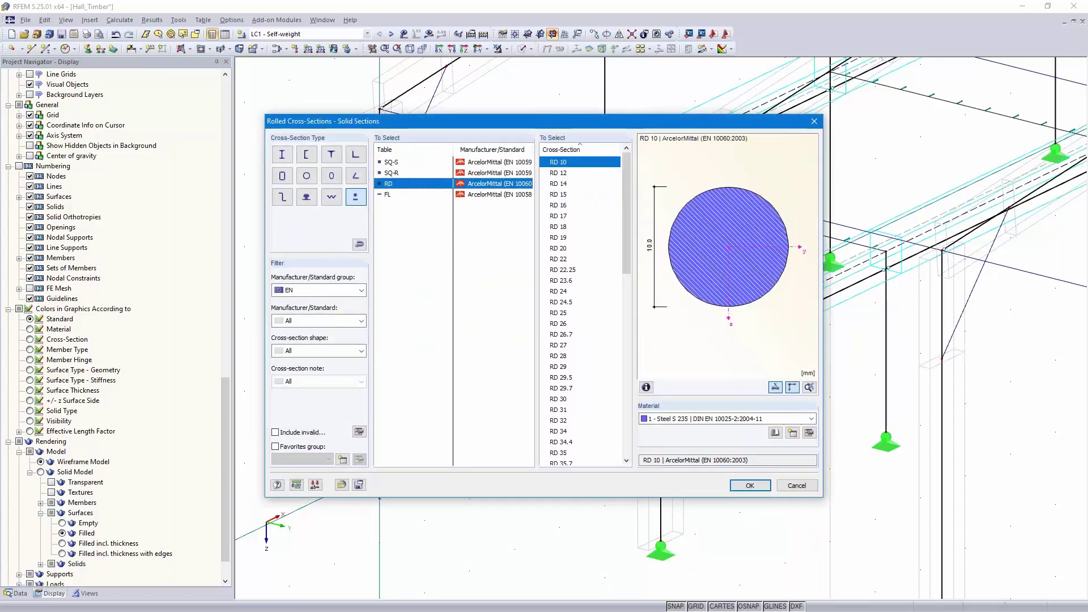
{"action": "left_click", "coordinate": [563, 208]}
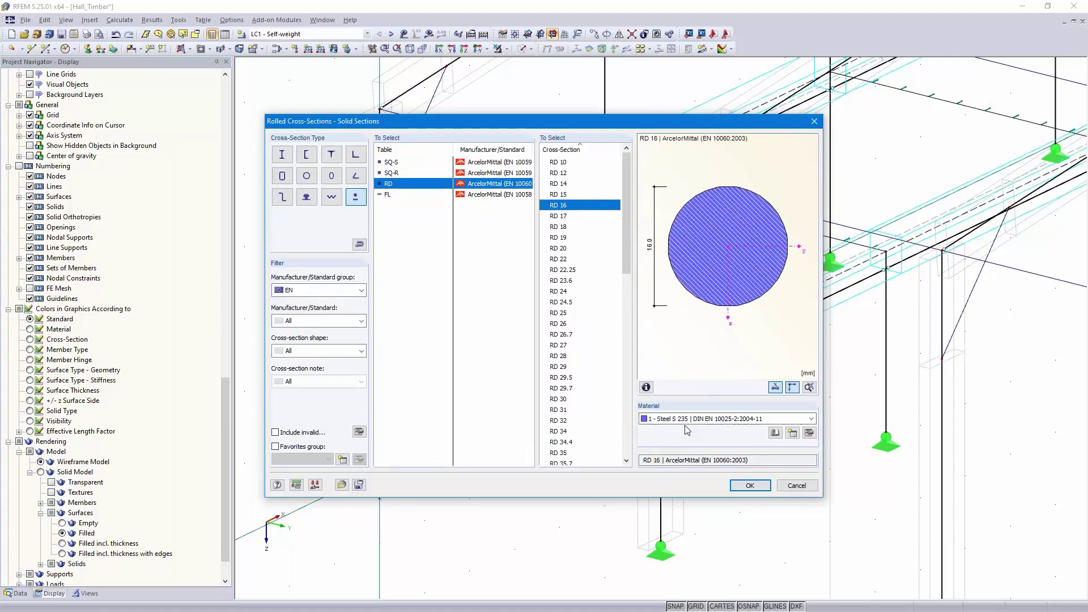
{"action": "left_click", "coordinate": [748, 486]}
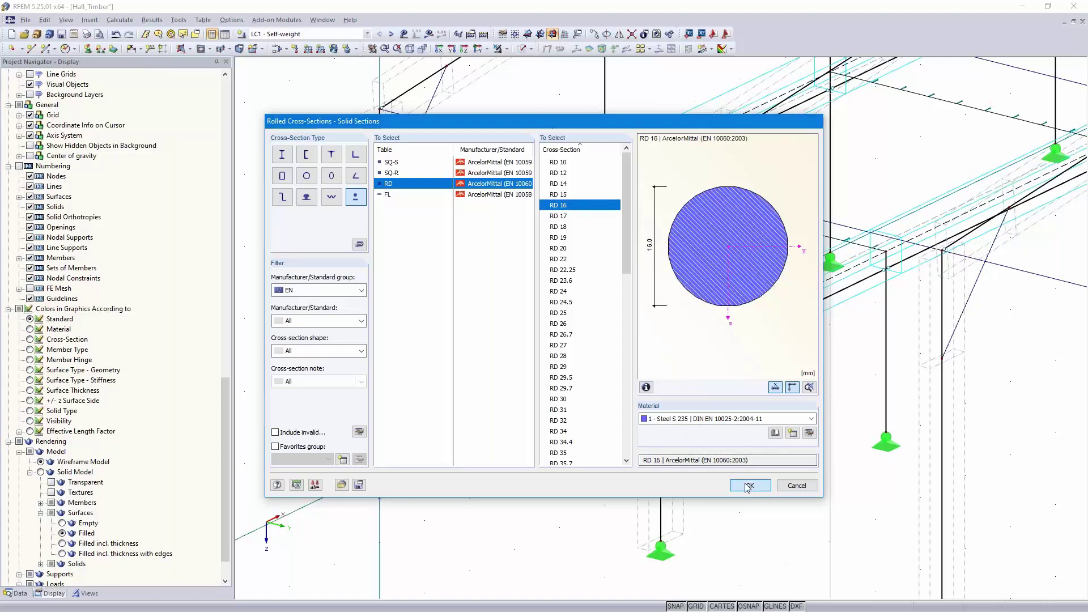
{"action": "left_click", "coordinate": [647, 445]}
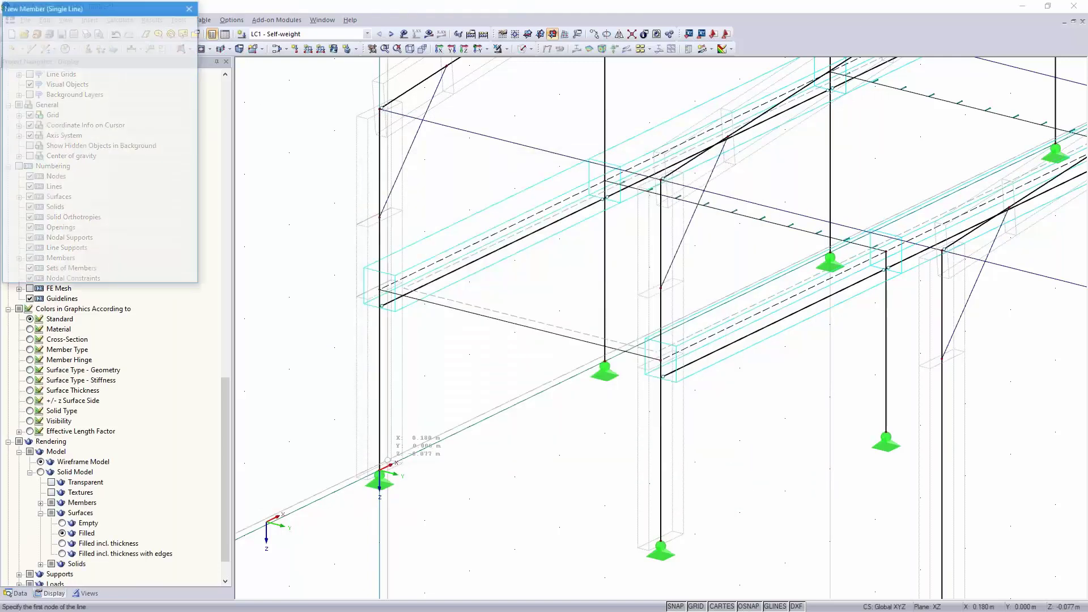
- Place crossed tension members in the lower first wall bay, from each column base to nodes 82 and 80 at floor level
{"action": "left_click", "coordinate": [379, 470]}
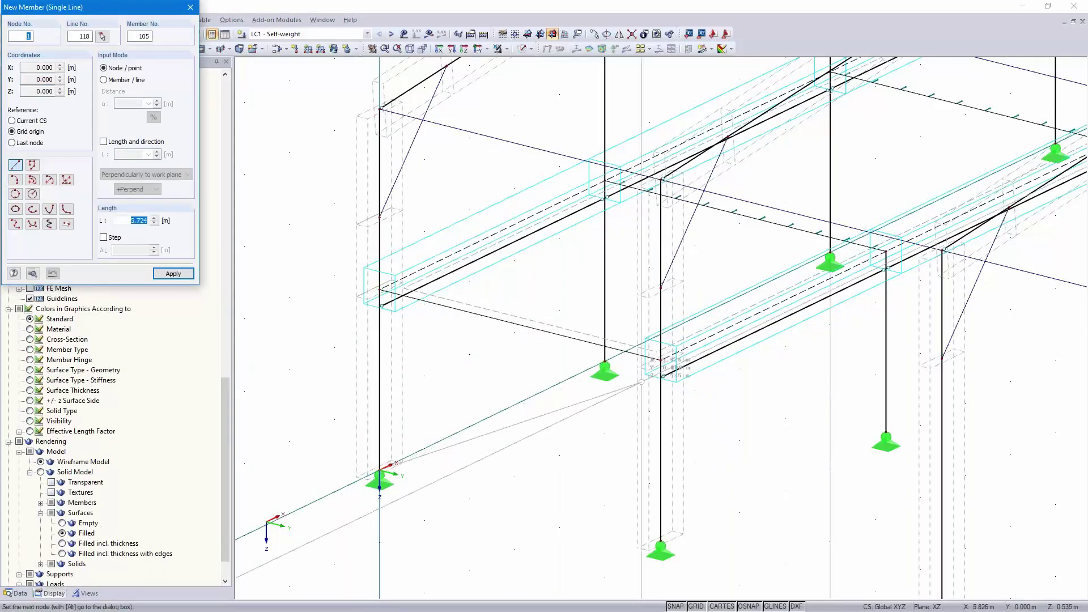
{"action": "left_click", "coordinate": [660, 360]}
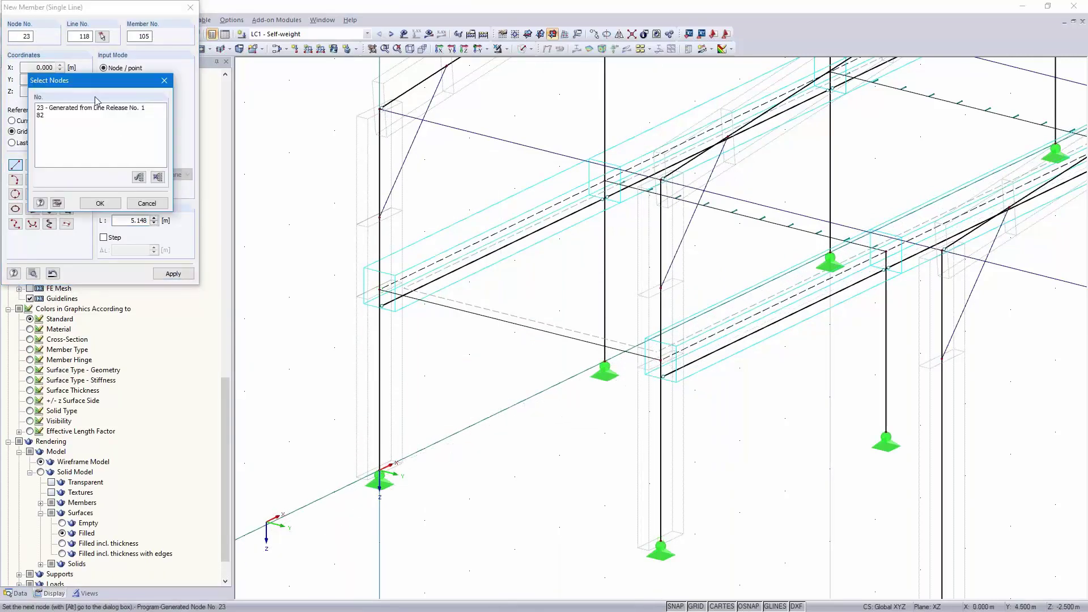
{"action": "left_click_drag", "start_coordinate": [95, 85], "coordinate": [818, 272]}
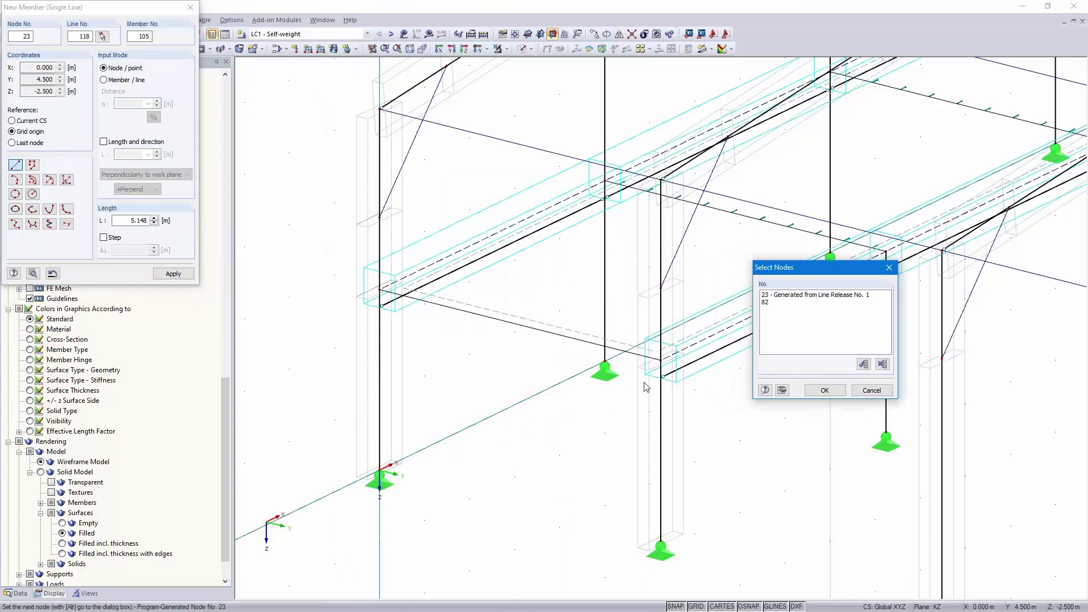
{"action": "left_click", "coordinate": [768, 303]}
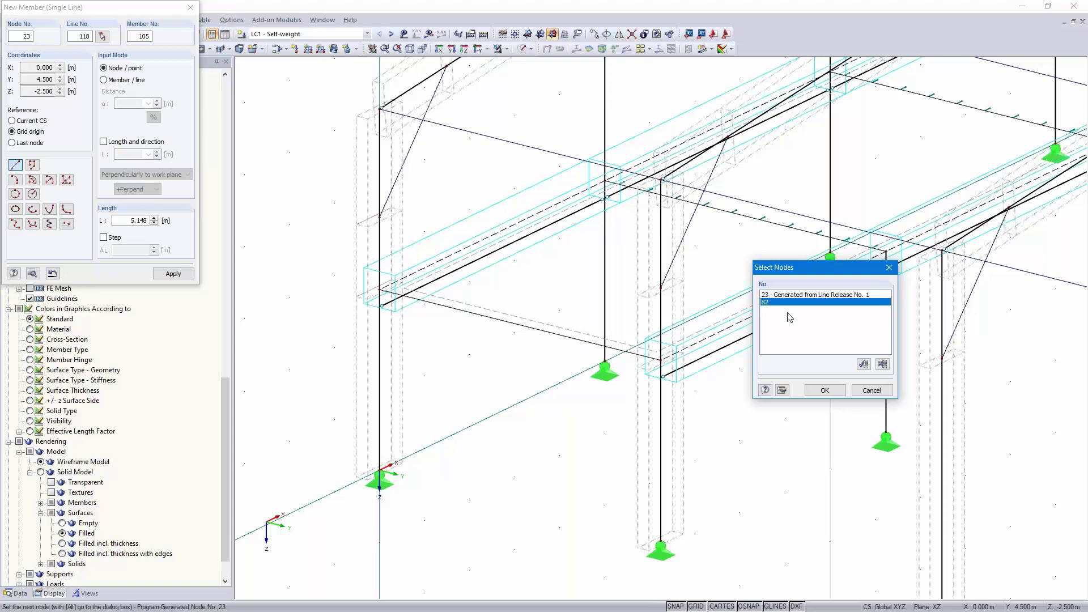
{"action": "left_click", "coordinate": [824, 390]}
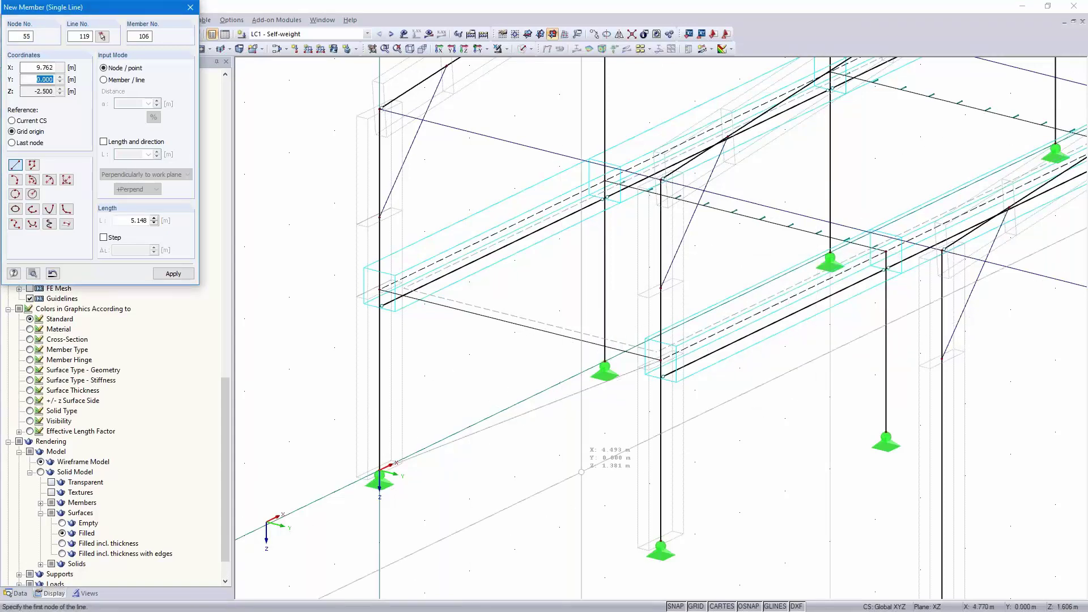
{"action": "left_click", "coordinate": [661, 541]}
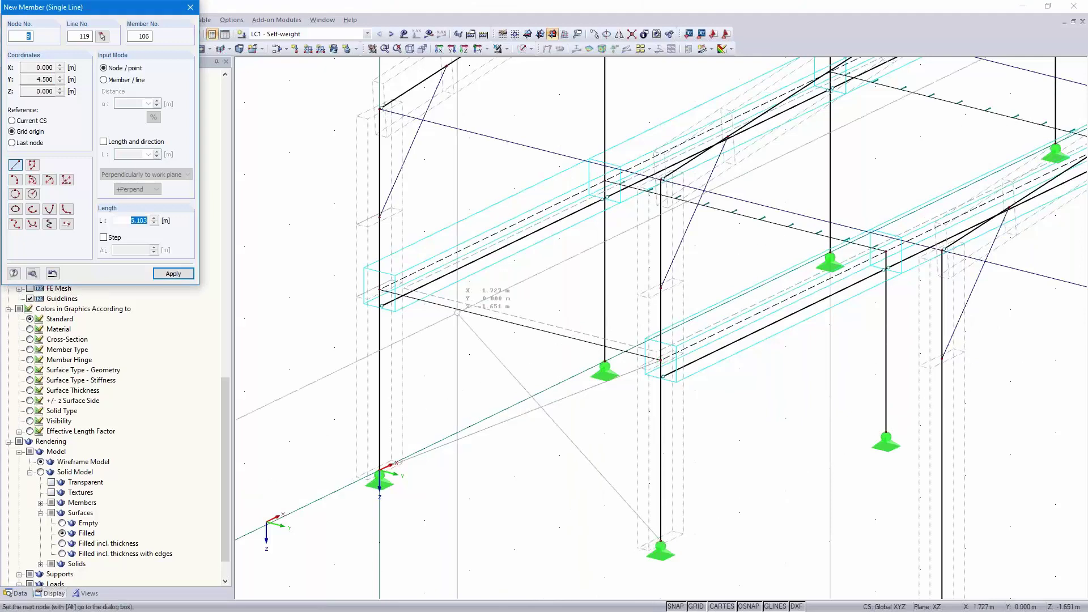
{"action": "left_click", "coordinate": [380, 289]}
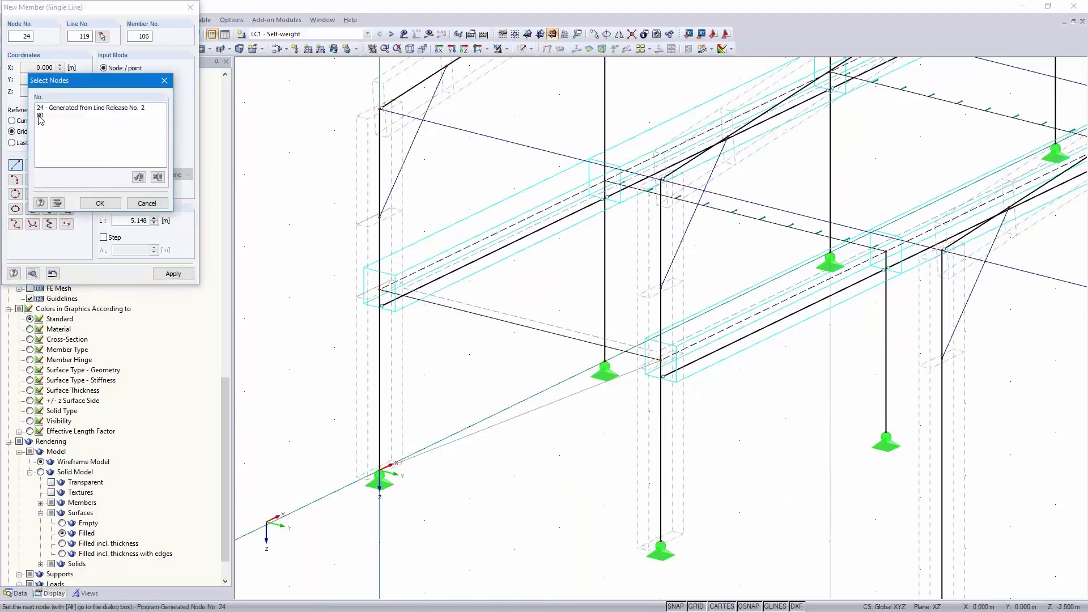
{"action": "left_click", "coordinate": [40, 117]}
{"action": "left_click", "coordinate": [100, 204]}
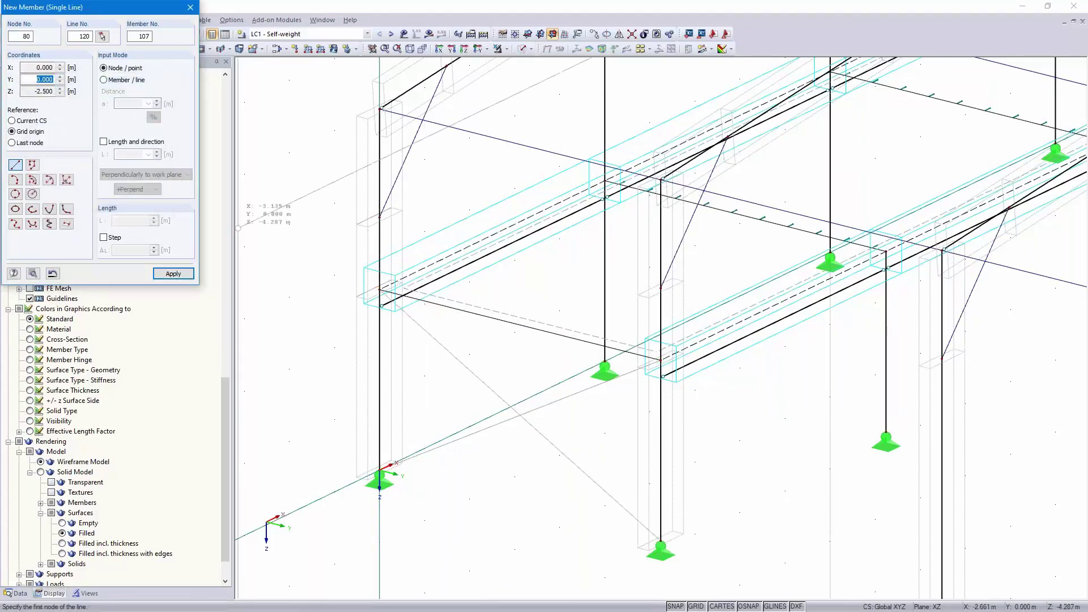
- Place crossed tension members in the upper first wall bay, from nodes 80 and 82 to the opposite column tops
{"action": "left_click", "coordinate": [380, 290]}
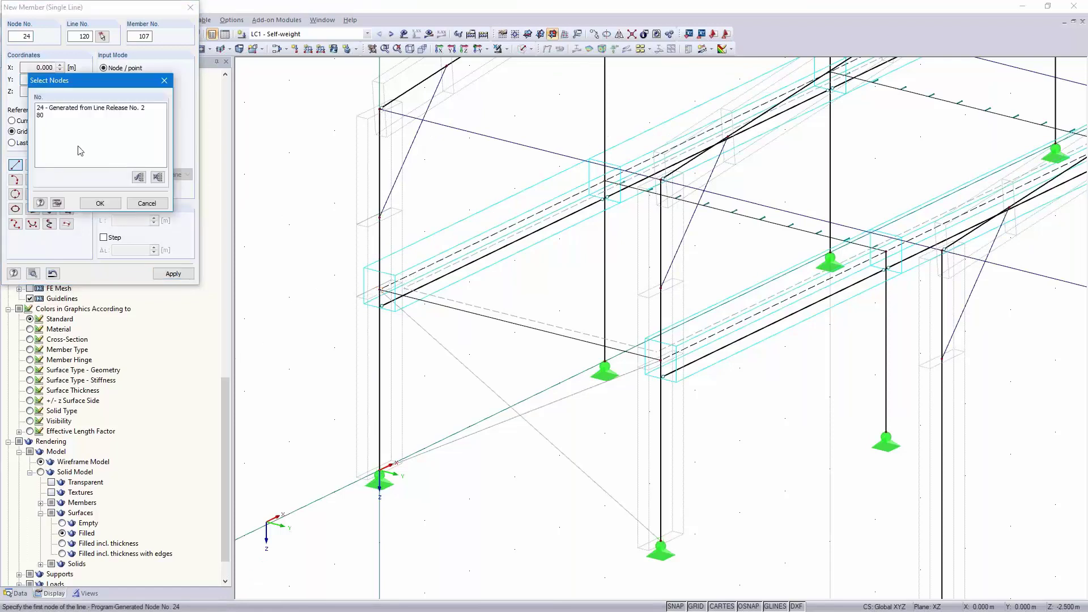
{"action": "left_click", "coordinate": [57, 116]}
{"action": "left_click", "coordinate": [101, 203]}
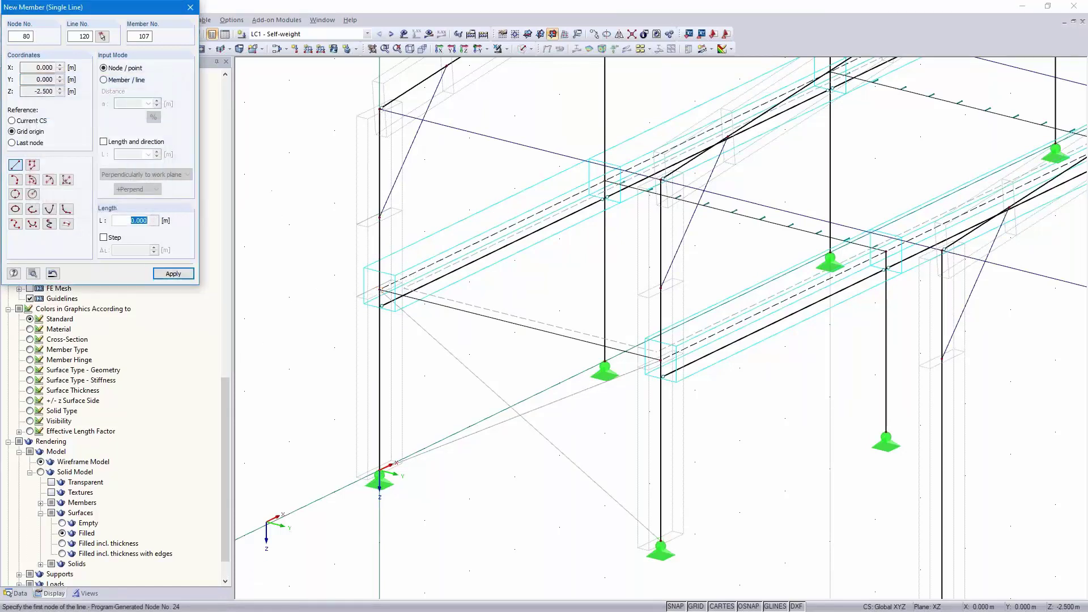
{"action": "left_click", "coordinate": [661, 180]}
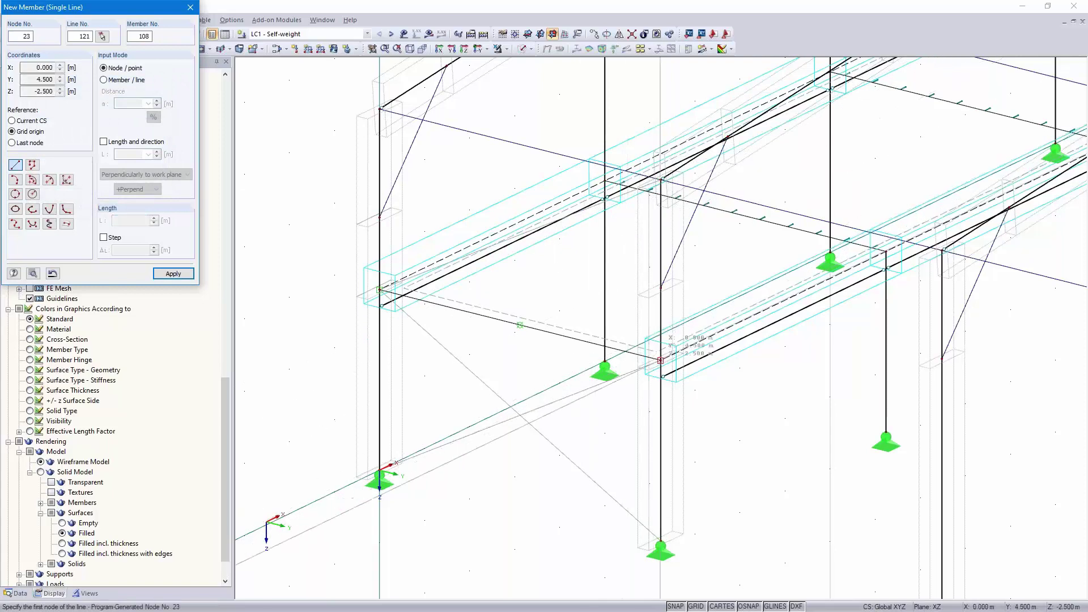
{"action": "left_click", "coordinate": [661, 361]}
{"action": "left_click", "coordinate": [41, 115]}
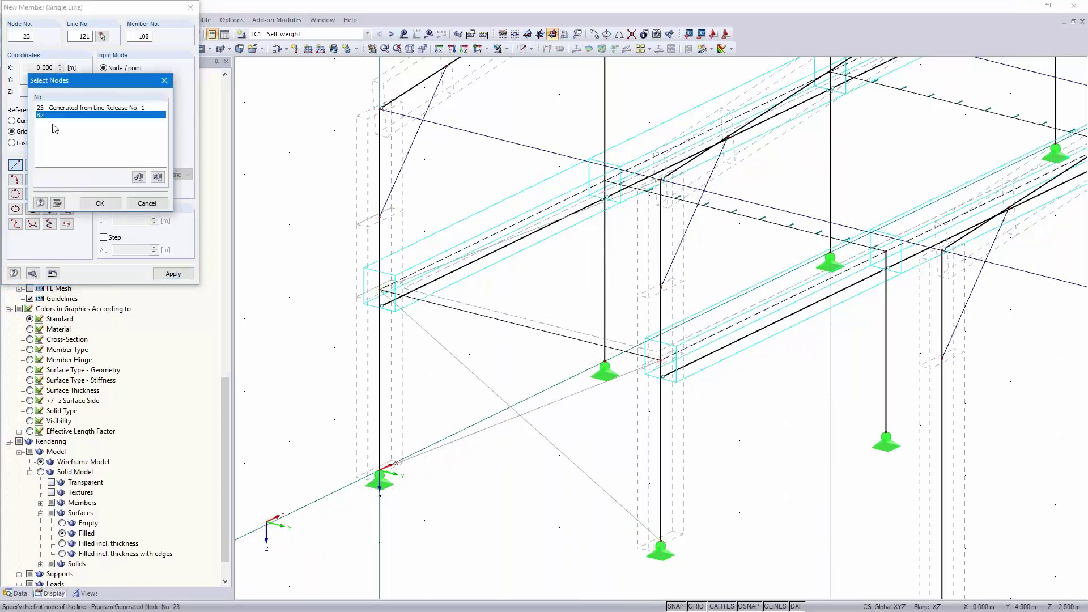
{"action": "left_click", "coordinate": [100, 204]}
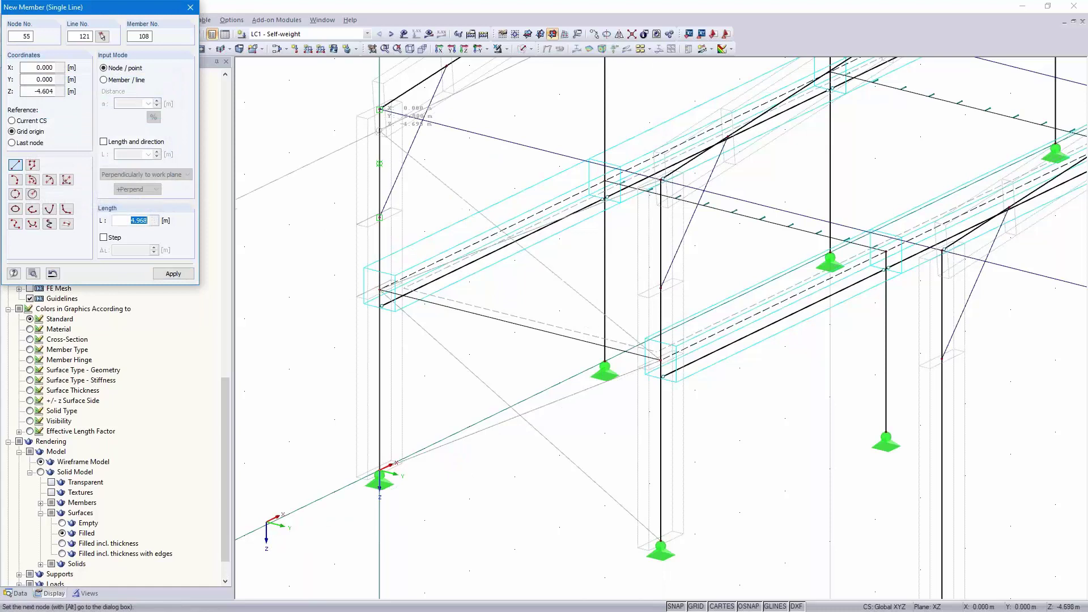
{"action": "left_click", "coordinate": [380, 105]}
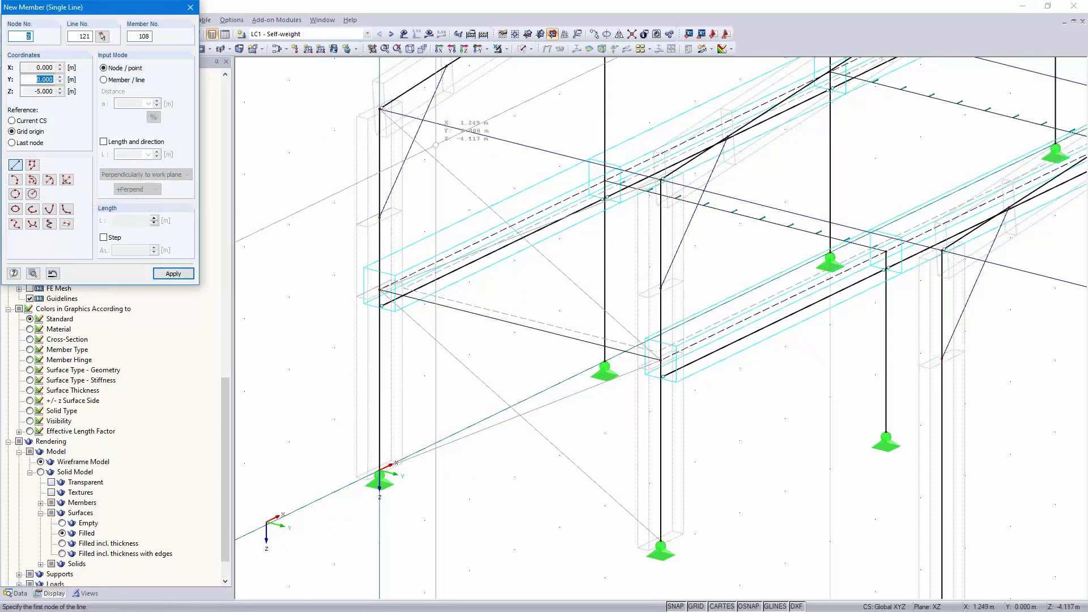
- Place crossed tension members in the first roof bay, between the column tops and the opposite rafter nodes at X 5.000 m
{"action": "middle_click_drag", "start_coordinate": [448, 149], "coordinate": [428, 414]}
{"action": "left_click", "coordinate": [590, 216]}
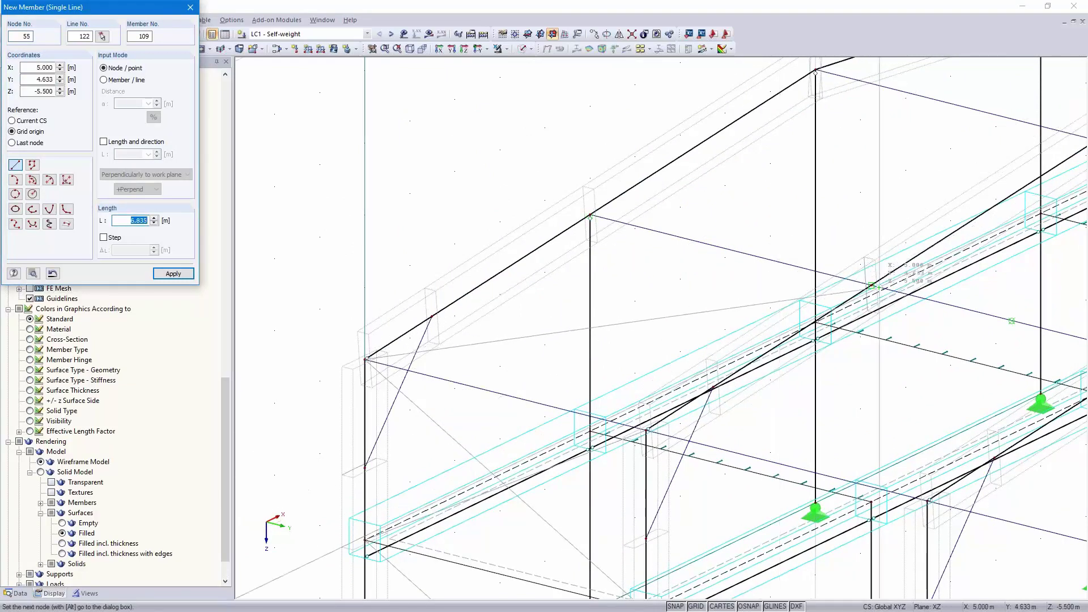
{"action": "left_click", "coordinate": [871, 285]}
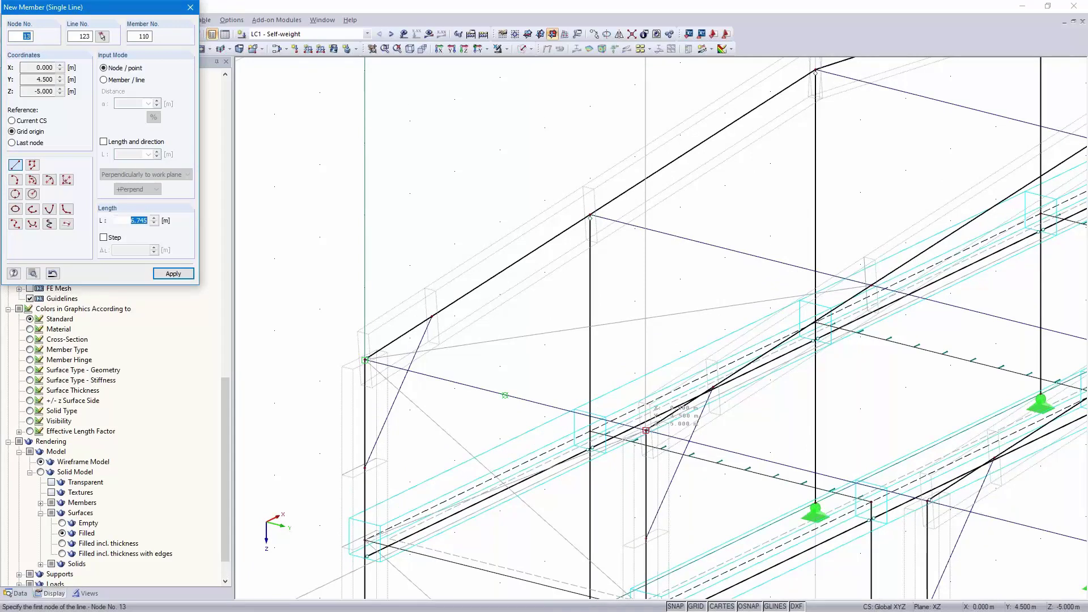
{"action": "left_click", "coordinate": [590, 216]}
{"action": "key", "text": "Escape"}
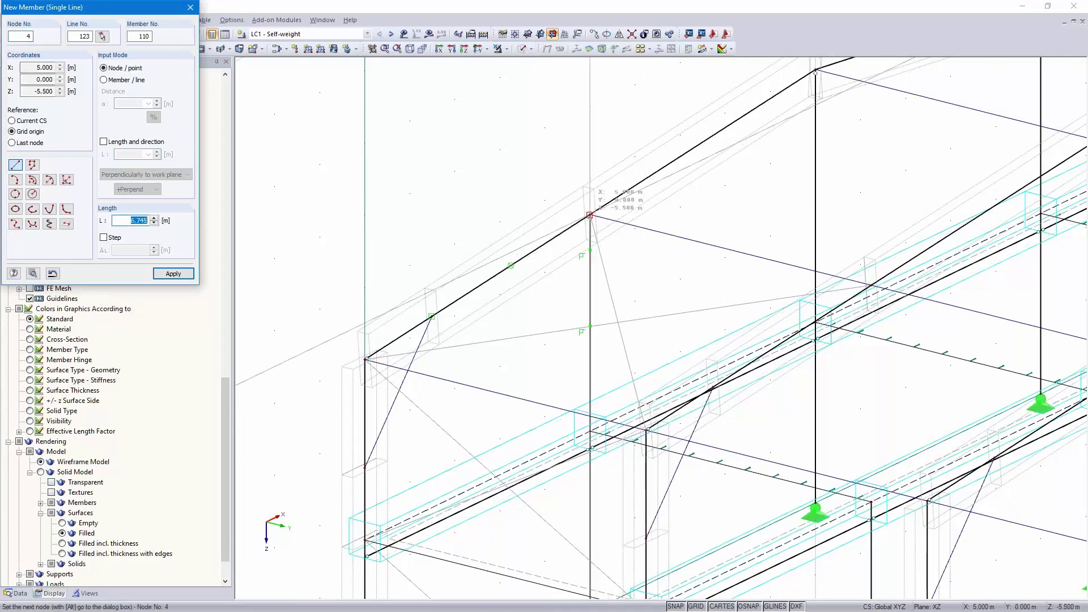
- Finish the first roof bay's second diagonal and place crossed tension members in the second roof bay, between X 5.000 m and X 10.000 m
{"action": "left_click", "coordinate": [590, 216]}
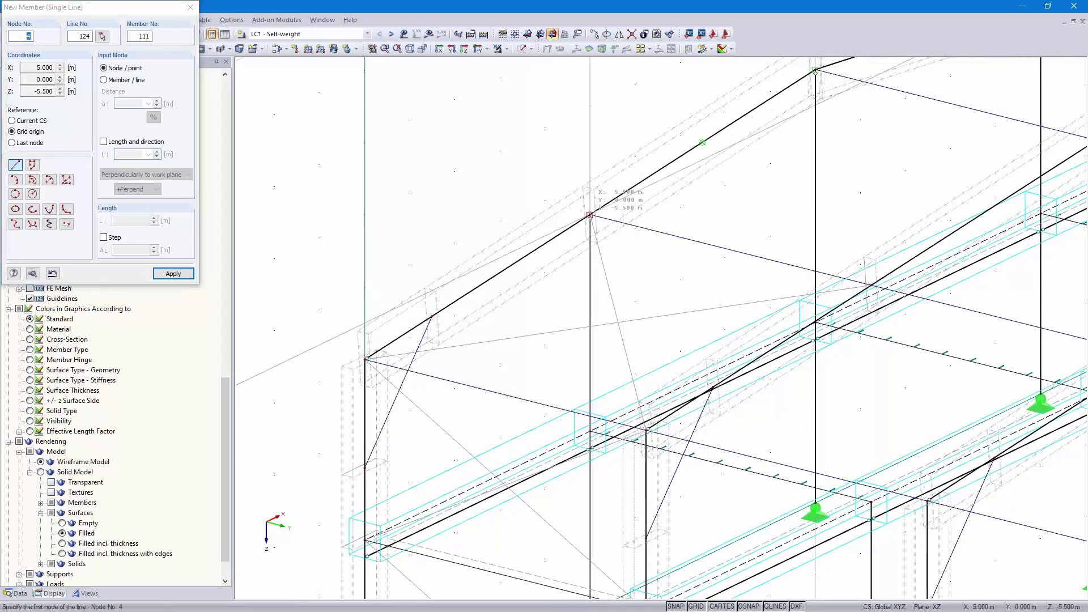
{"action": "middle_click_drag", "start_coordinate": [849, 202], "coordinate": [642, 279]}
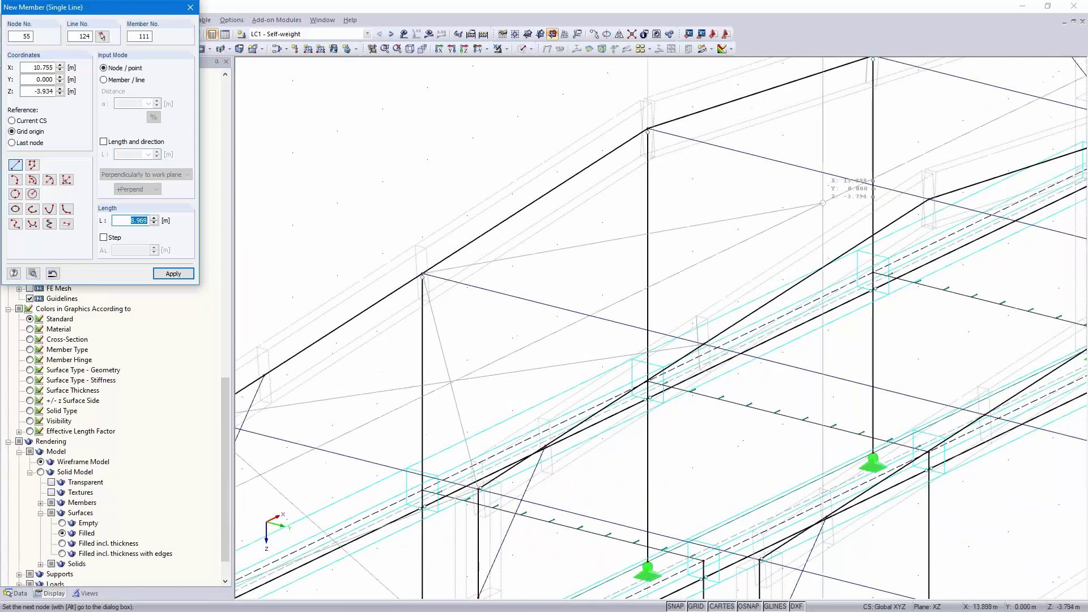
{"action": "left_click", "coordinate": [928, 200]}
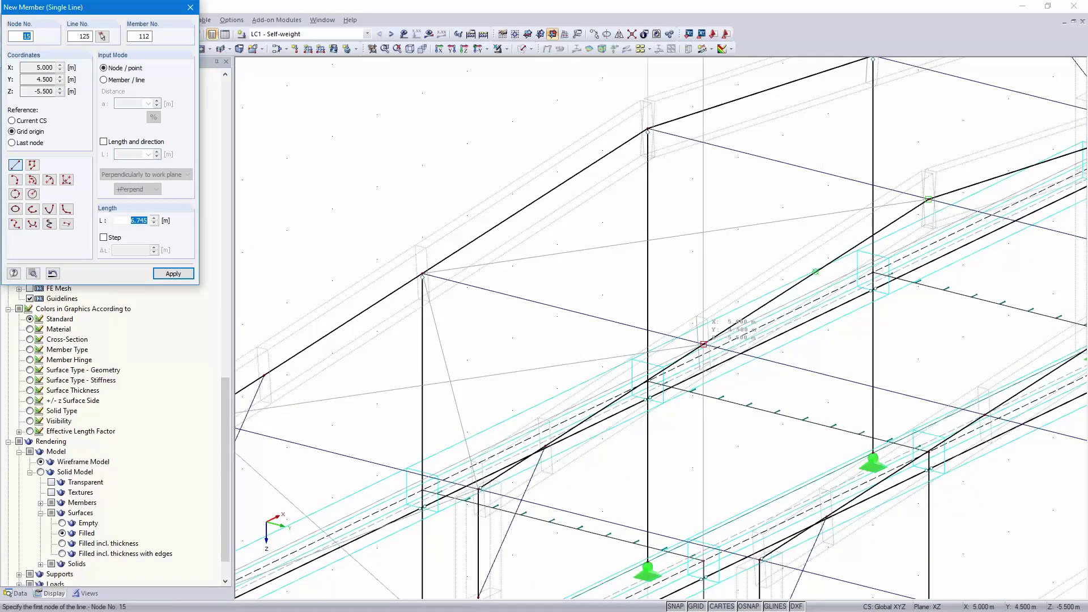
{"action": "left_click", "coordinate": [647, 130]}
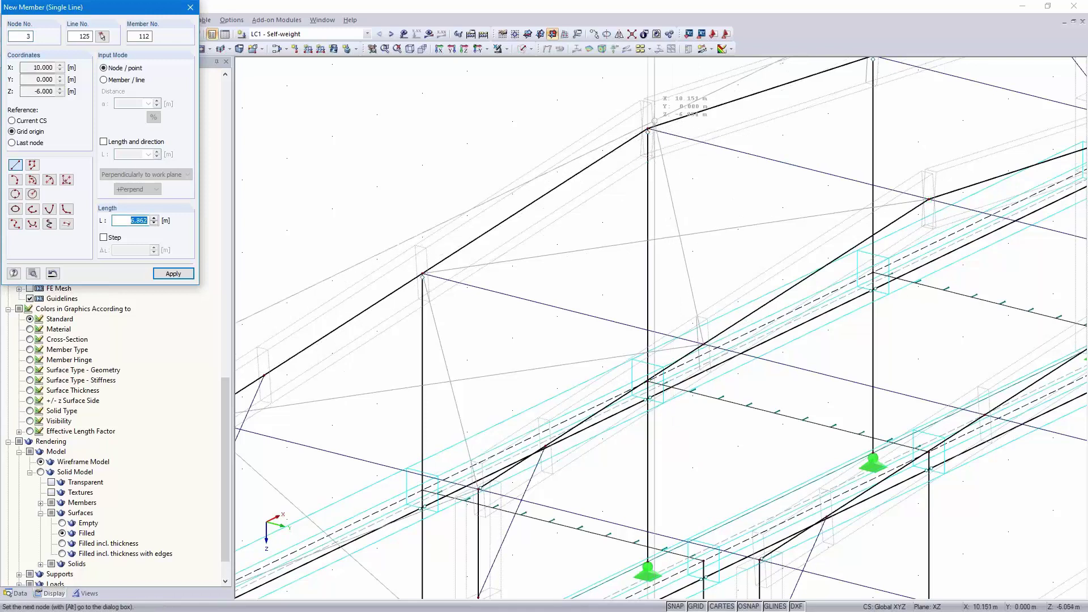
{"action": "key", "text": "Escape"}
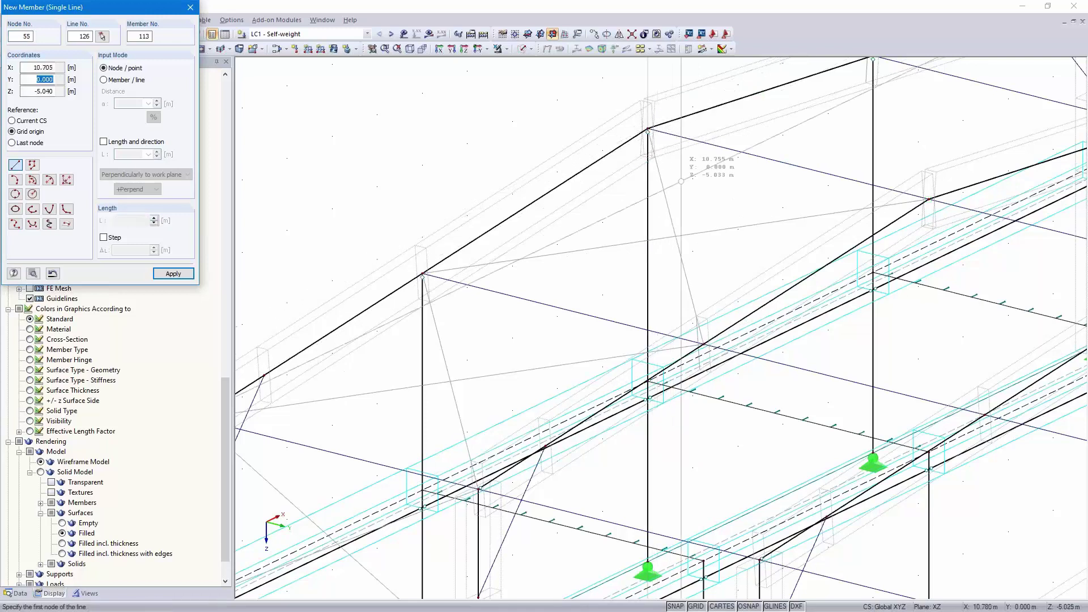
{"action": "key", "text": "Escape"}
- Limit the visibility to members with cross-section 7 - RD 16 and select all the bracing members
{"action": "scroll", "coordinate": [679, 220], "scroll_direction": "down", "scroll_amount": 2}
{"action": "scroll", "coordinate": [679, 220], "scroll_direction": "down", "scroll_amount": 2}
{"action": "left_click", "coordinate": [616, 316]}
{"action": "middle_click_drag", "start_coordinate": [616, 316], "coordinate": [536, 305]}
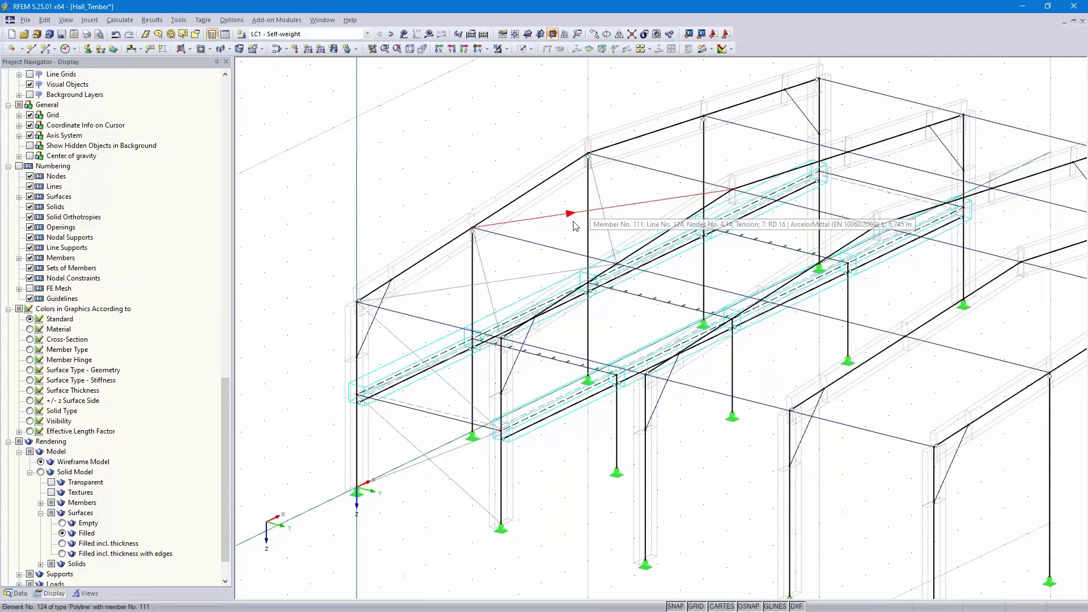
{"action": "left_click", "coordinate": [87, 594]}
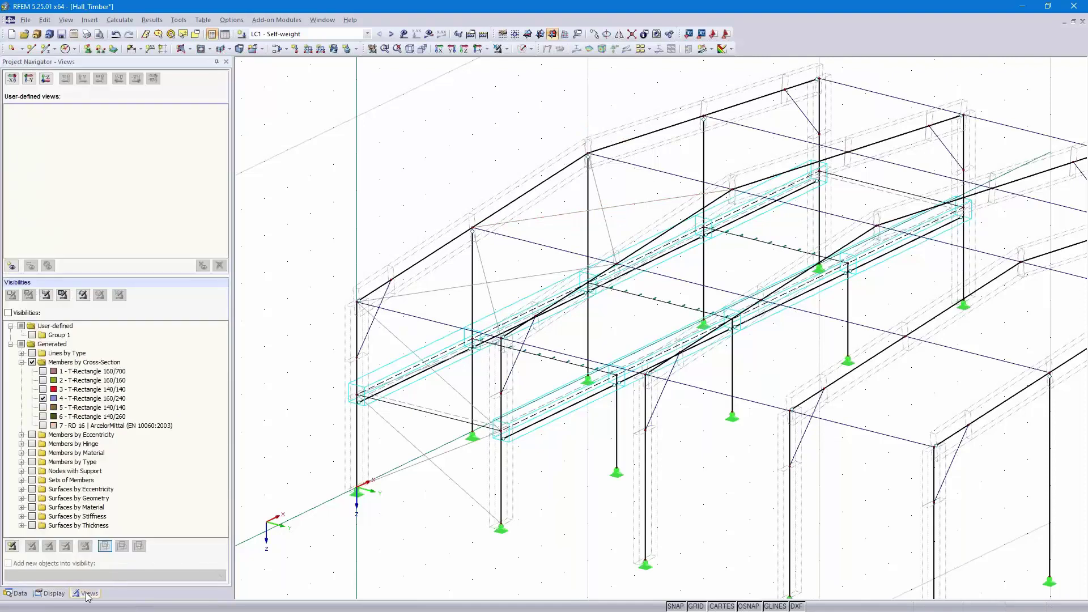
{"action": "left_click", "coordinate": [43, 426]}
{"action": "middle_click_drag", "start_coordinate": [728, 454], "coordinate": [493, 405]}
{"action": "left_click_drag", "start_coordinate": [779, 154], "coordinate": [277, 442]}
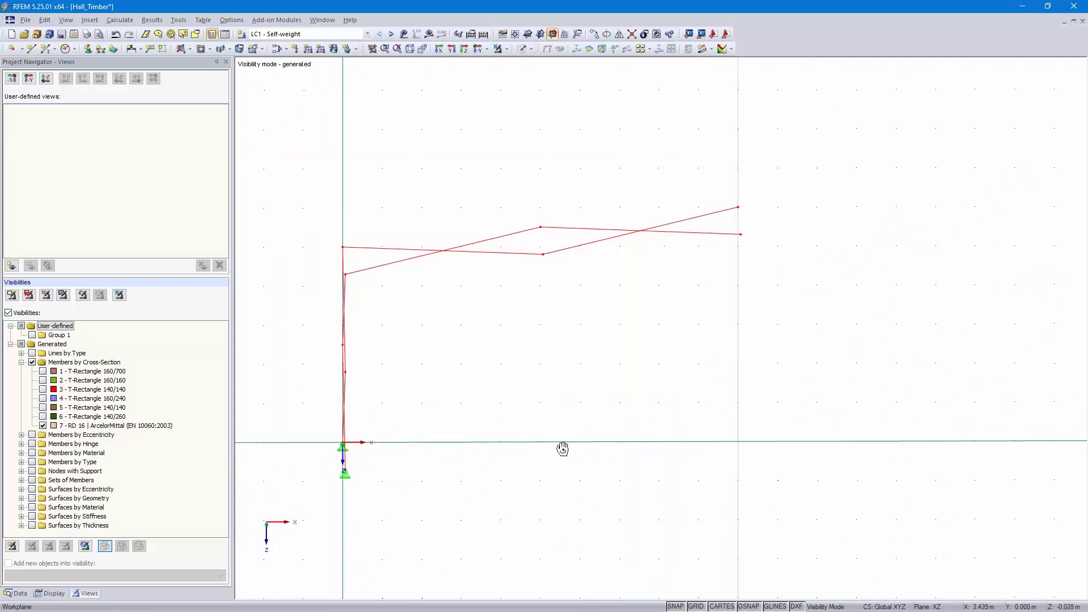
- Mirror a copy of the selected bracing about the Y-Z plane through the roof node at X 10.000, Y 4.500, Z -6.000 m
{"action": "middle_click_drag", "start_coordinate": [562, 449], "coordinate": [601, 450], "text": "ctrl"}
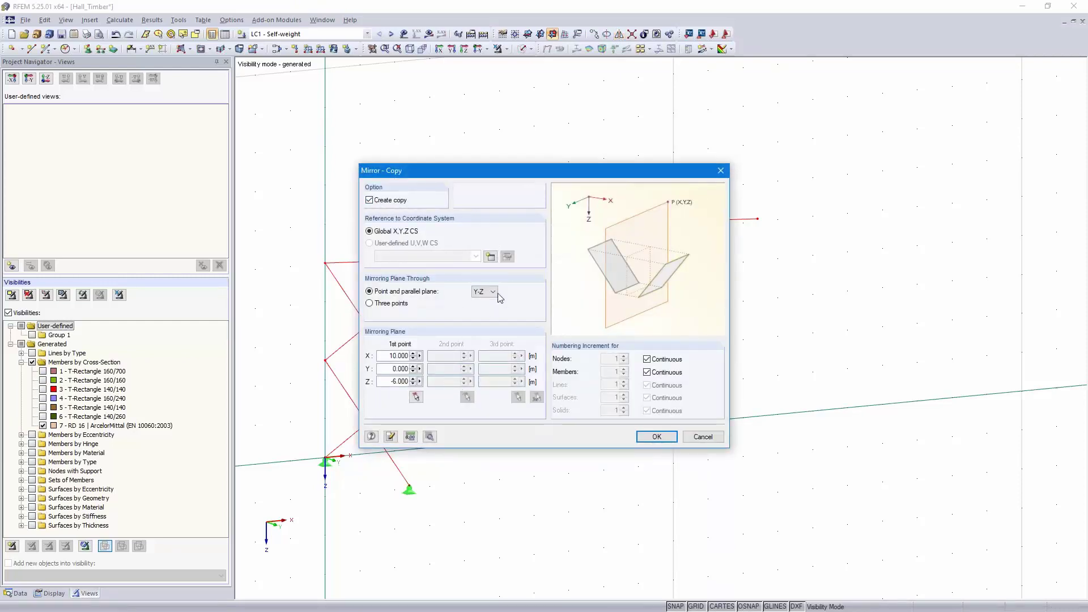
{"action": "left_click", "coordinate": [415, 397]}
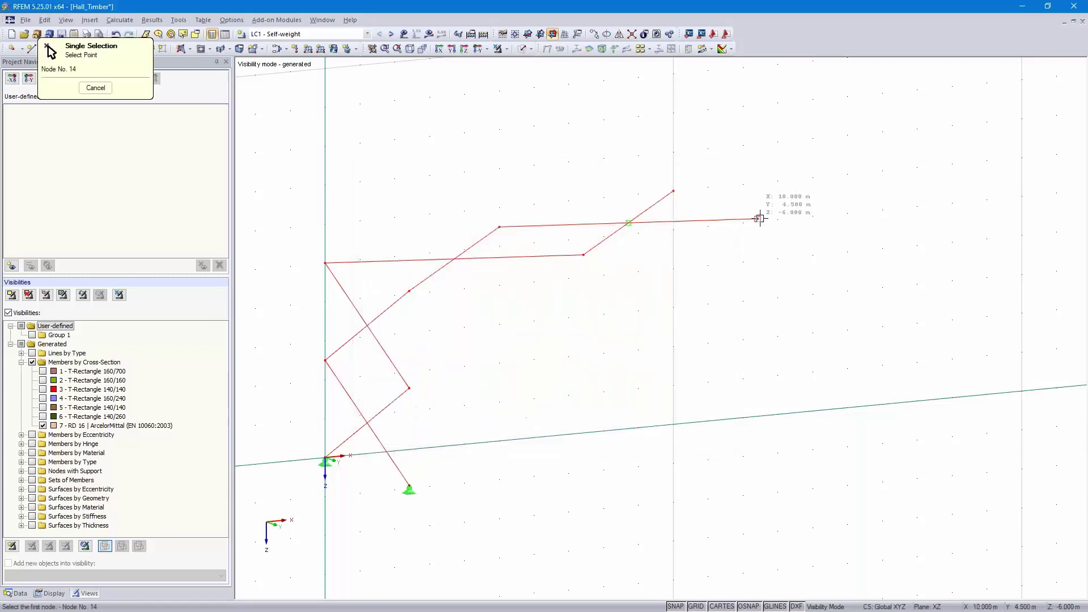
{"action": "left_click", "coordinate": [758, 218]}
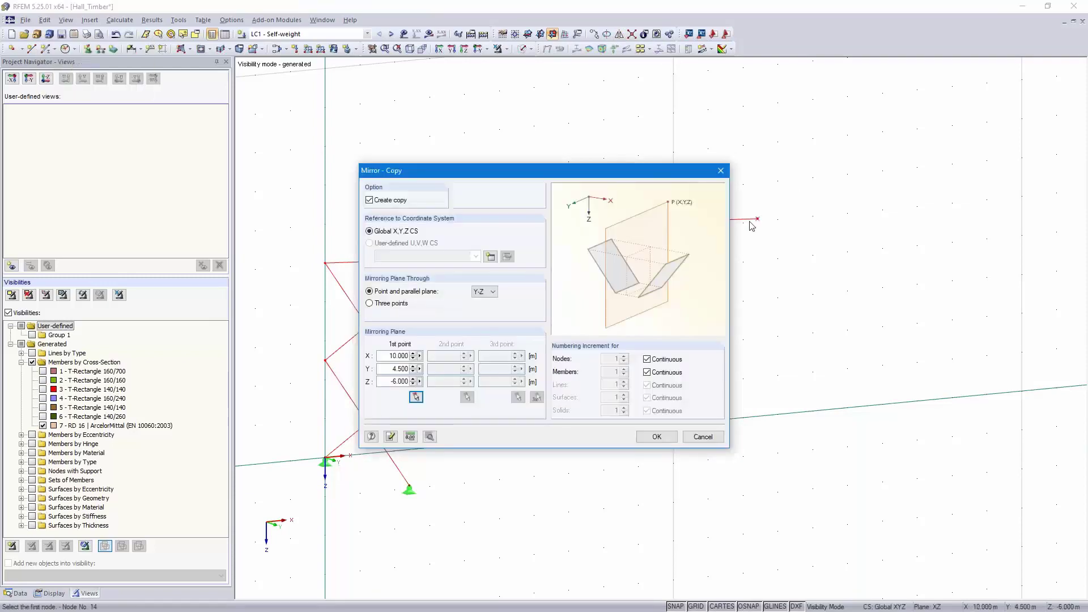
{"action": "left_click", "coordinate": [657, 438]}
{"action": "scroll", "coordinate": [747, 386], "scroll_direction": "up", "scroll_amount": 3}
{"action": "scroll", "coordinate": [757, 418], "scroll_direction": "down", "scroll_amount": 2}
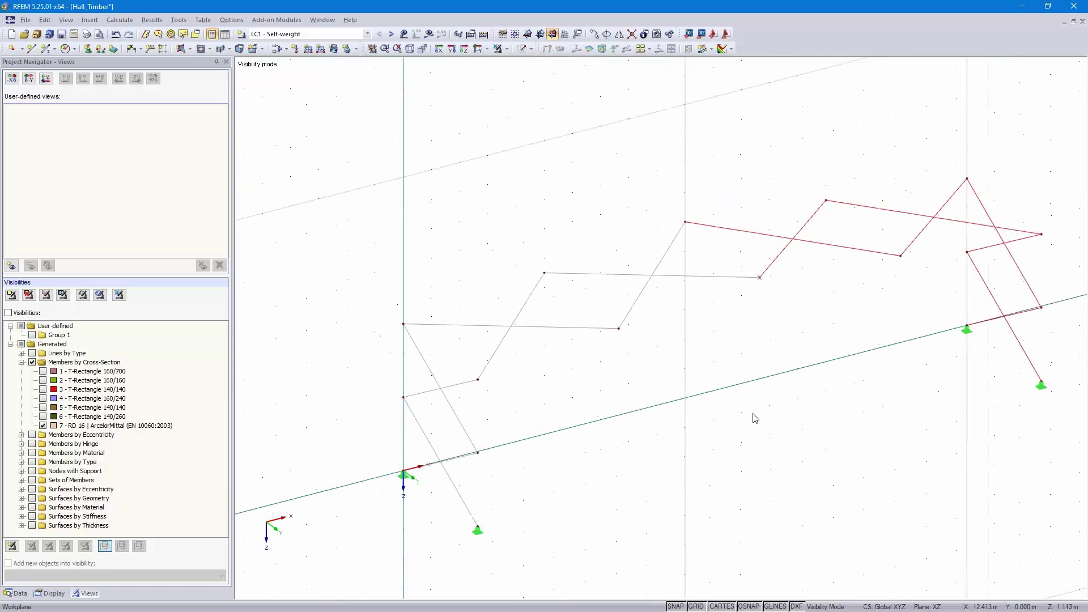
- Cancel the visibility mode to show the complete hall model with both bracing sets
{"action": "left_click", "coordinate": [507, 49]}
{"action": "left_click", "coordinate": [519, 150]}
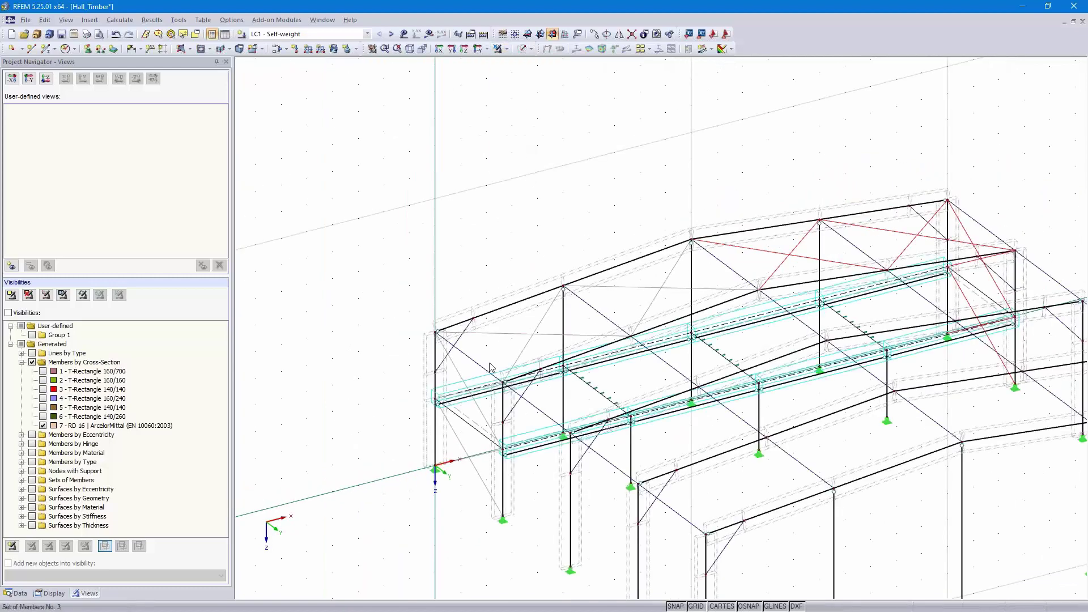
{"action": "scroll", "coordinate": [437, 274], "scroll_direction": "down", "scroll_amount": 3}
{"action": "scroll", "coordinate": [435, 303], "scroll_direction": "up", "scroll_amount": 2}
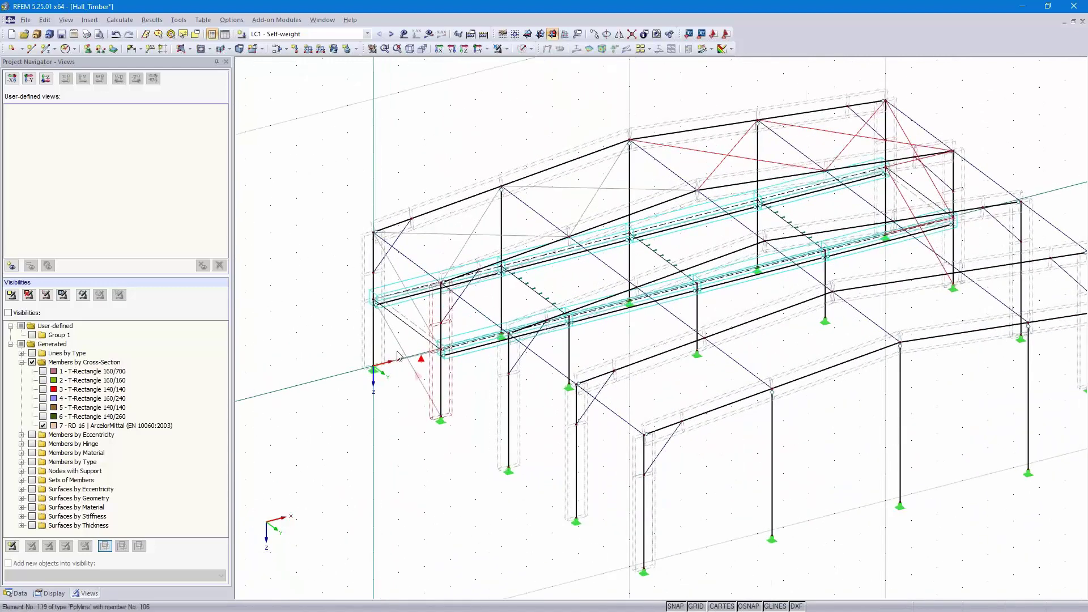
{"action": "scroll", "coordinate": [410, 347], "scroll_direction": "down", "scroll_amount": 2}
{"action": "middle_click_drag", "start_coordinate": [401, 343], "coordinate": [340, 323]}
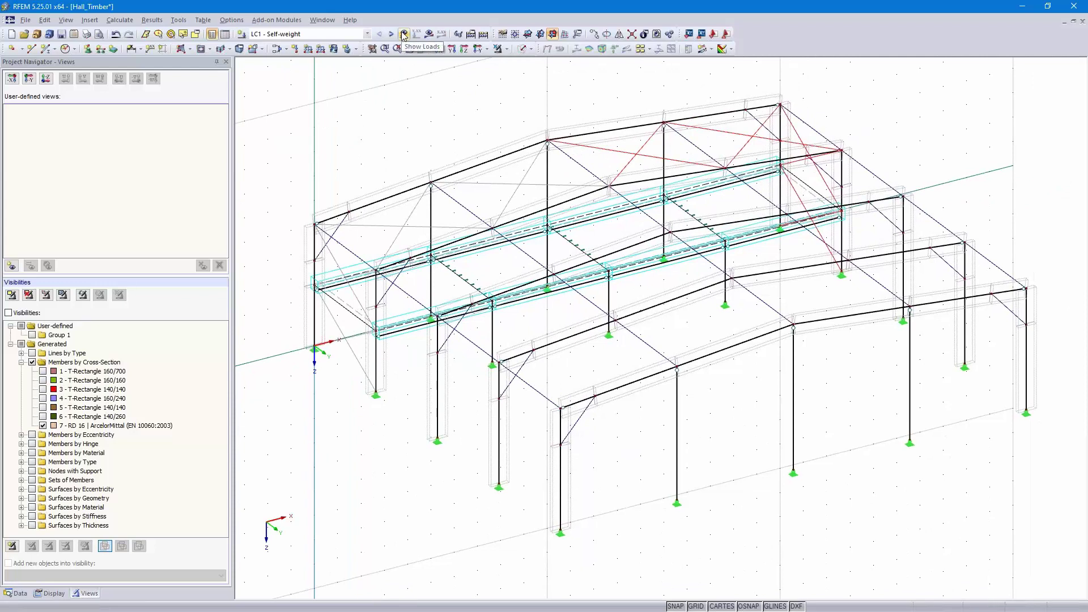
- Calculate load case LC1 - Self-weight and display the global deformations
{"action": "left_click", "coordinate": [429, 34]}
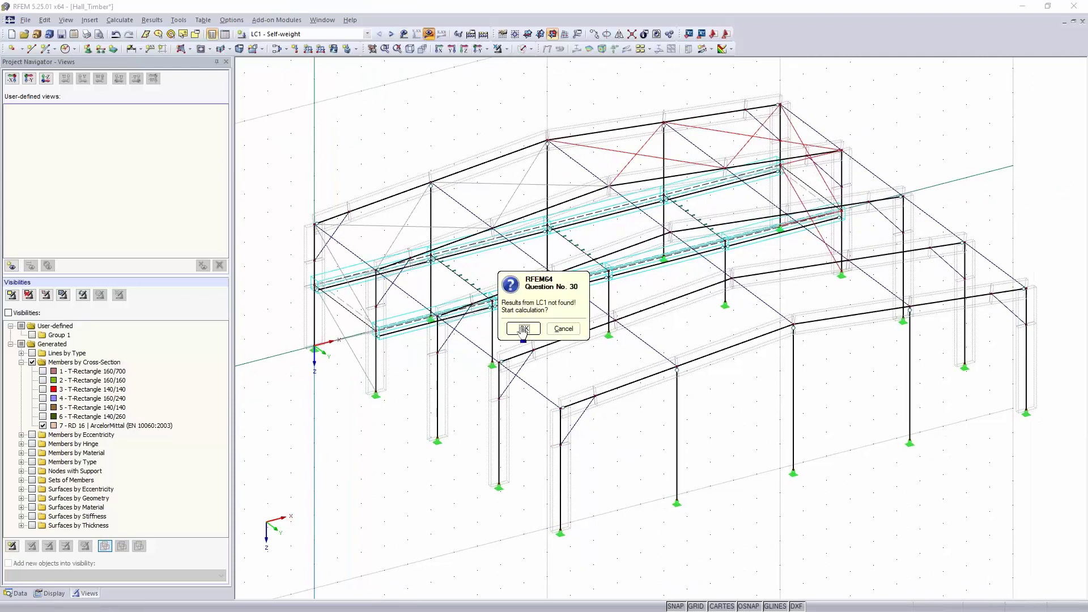
{"action": "left_click", "coordinate": [522, 329]}
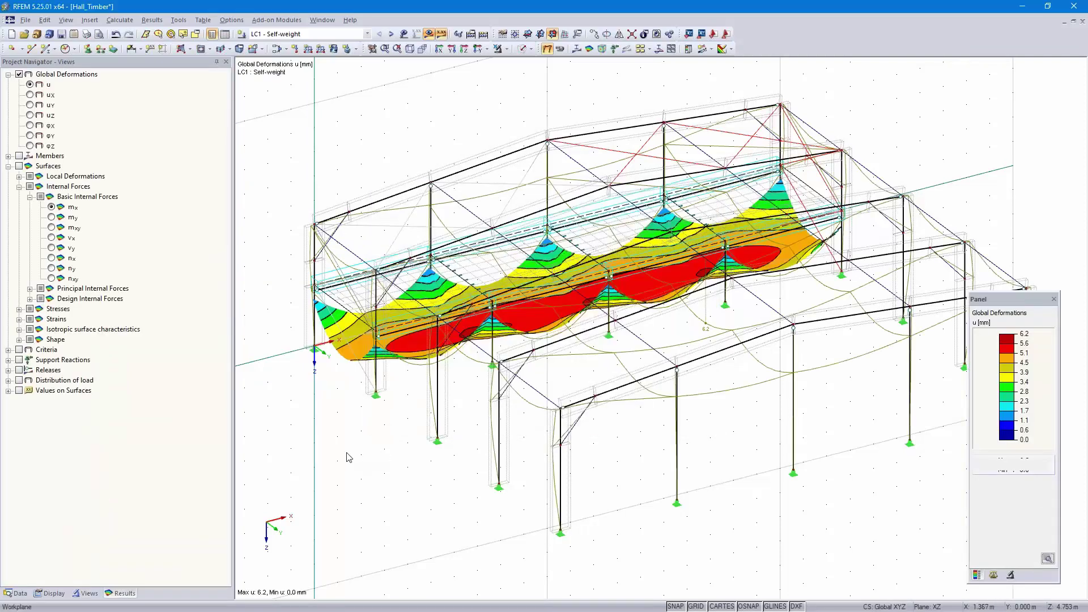
{"action": "middle_click_drag", "start_coordinate": [348, 455], "coordinate": [663, 405], "text": "ctrl"}
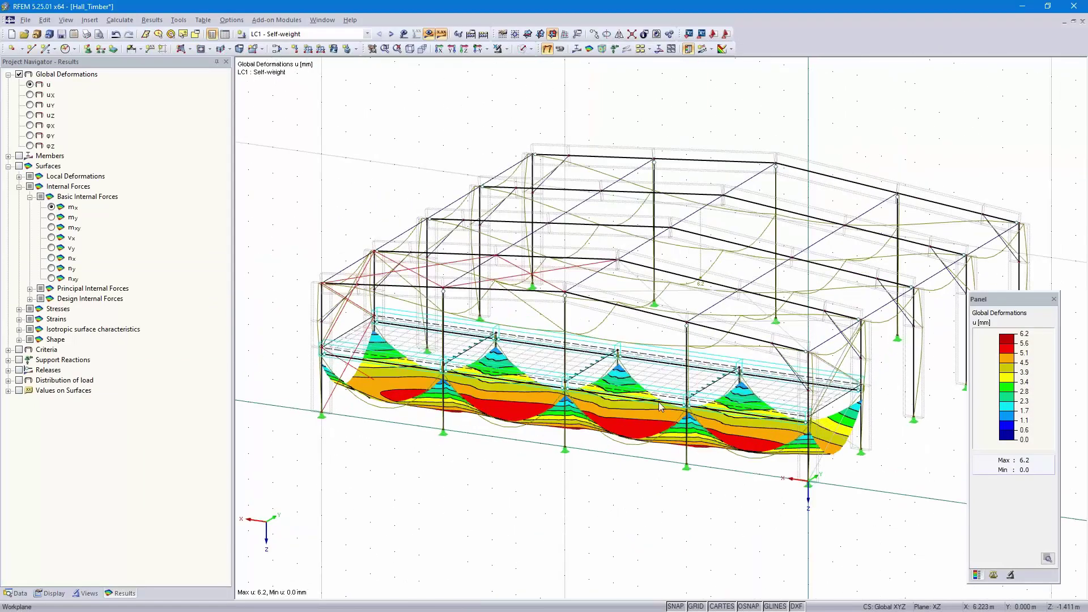
- Examine the floor slab's global deformations between the supporting columns and along the edge beams
{"action": "mouse_move", "coordinate": [664, 404]}
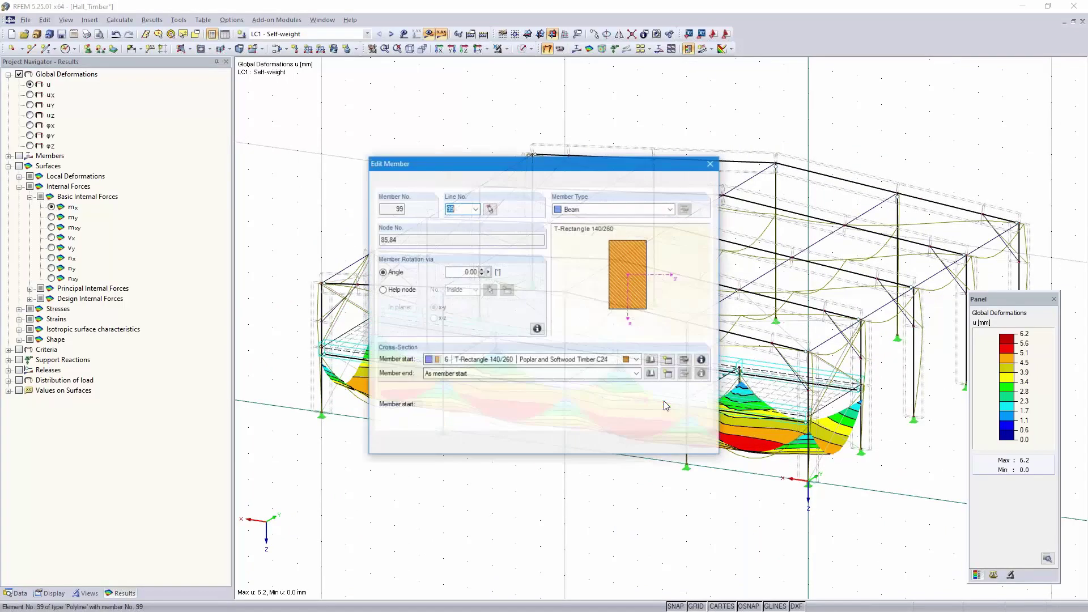
{"action": "left_click", "coordinate": [695, 446]}
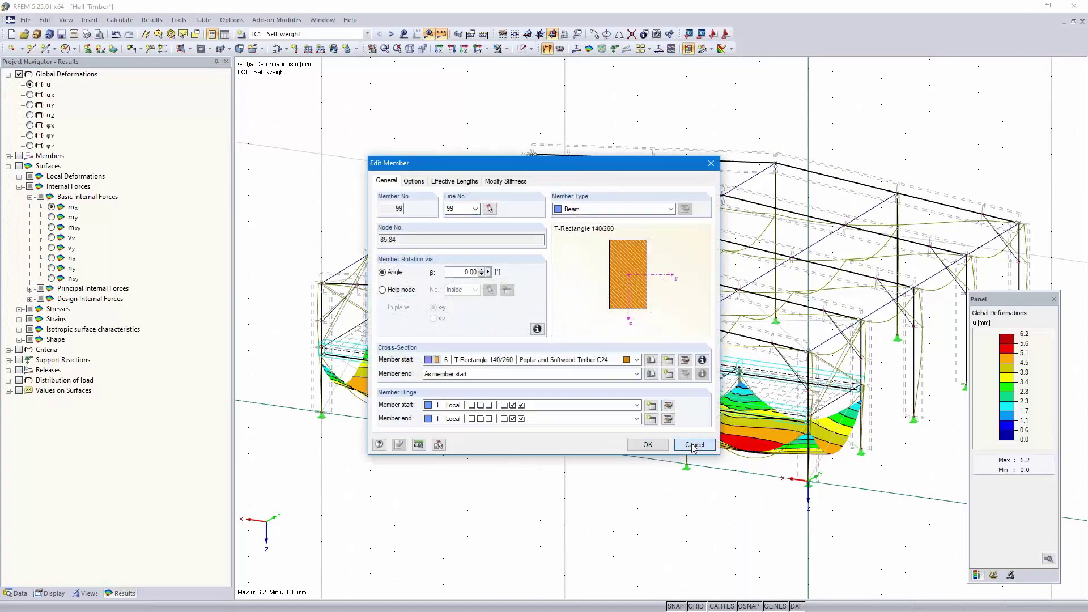
{"action": "scroll", "coordinate": [500, 457], "scroll_direction": "up", "scroll_amount": 1}
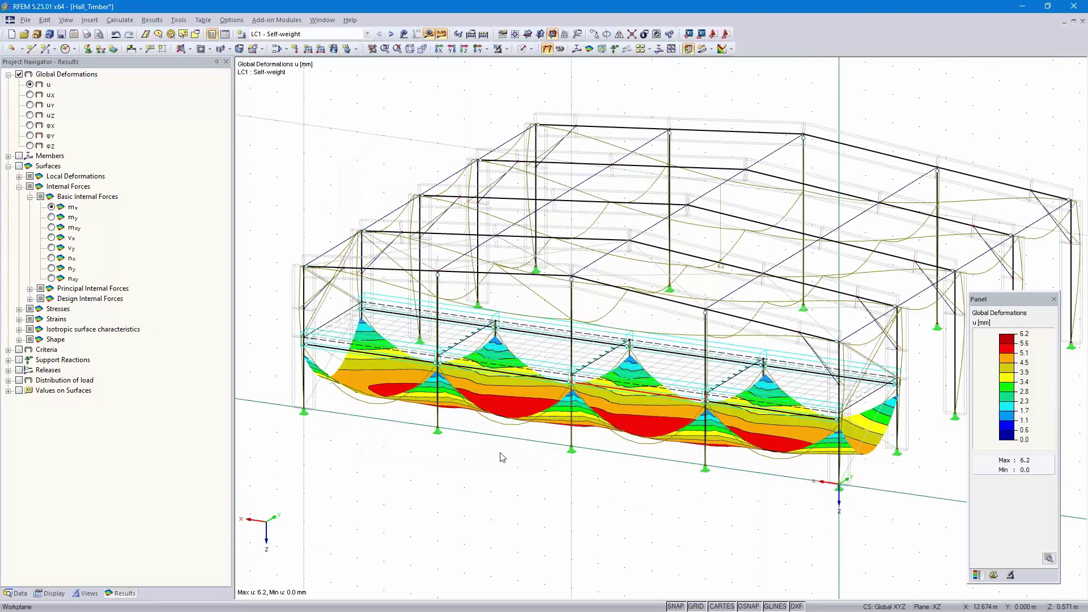
{"action": "scroll", "coordinate": [561, 431], "scroll_direction": "up", "scroll_amount": 6}
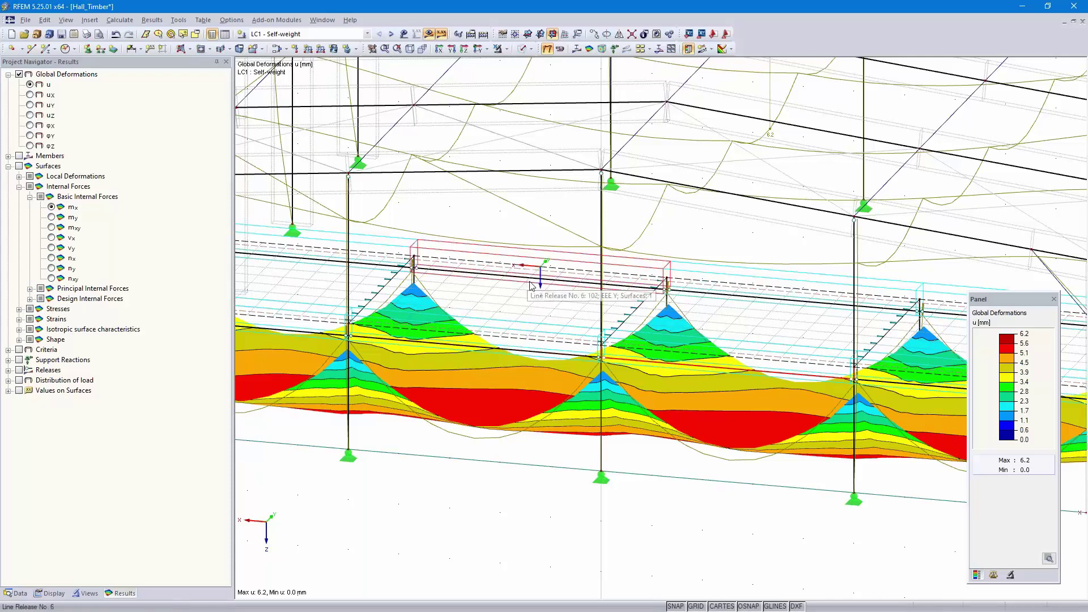
{"action": "scroll", "coordinate": [689, 330], "scroll_direction": "down", "scroll_amount": 2}
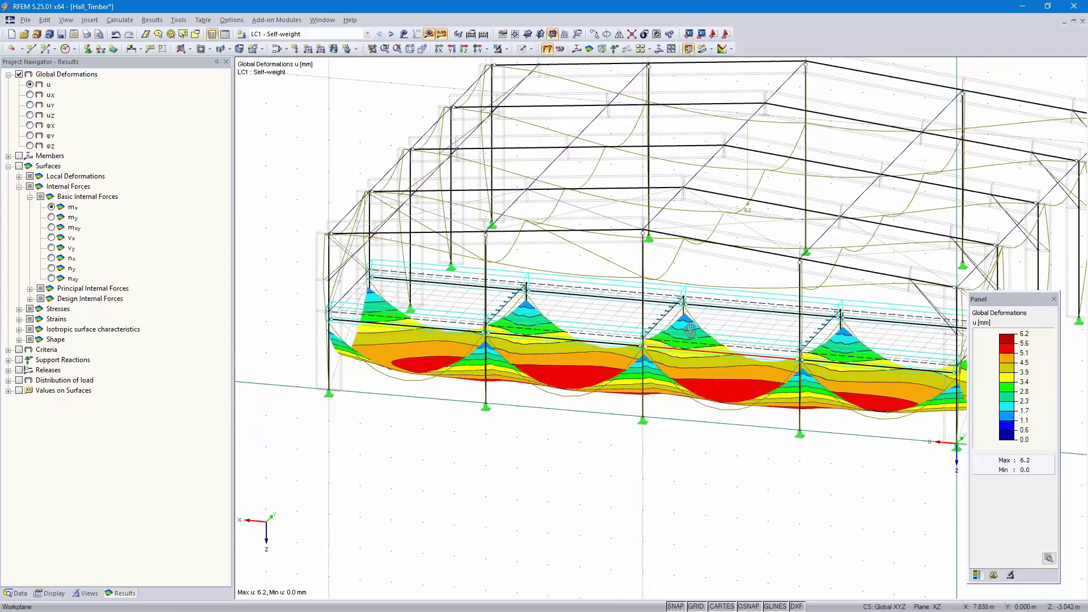
{"action": "middle_click_drag", "start_coordinate": [690, 329], "coordinate": [638, 329]}
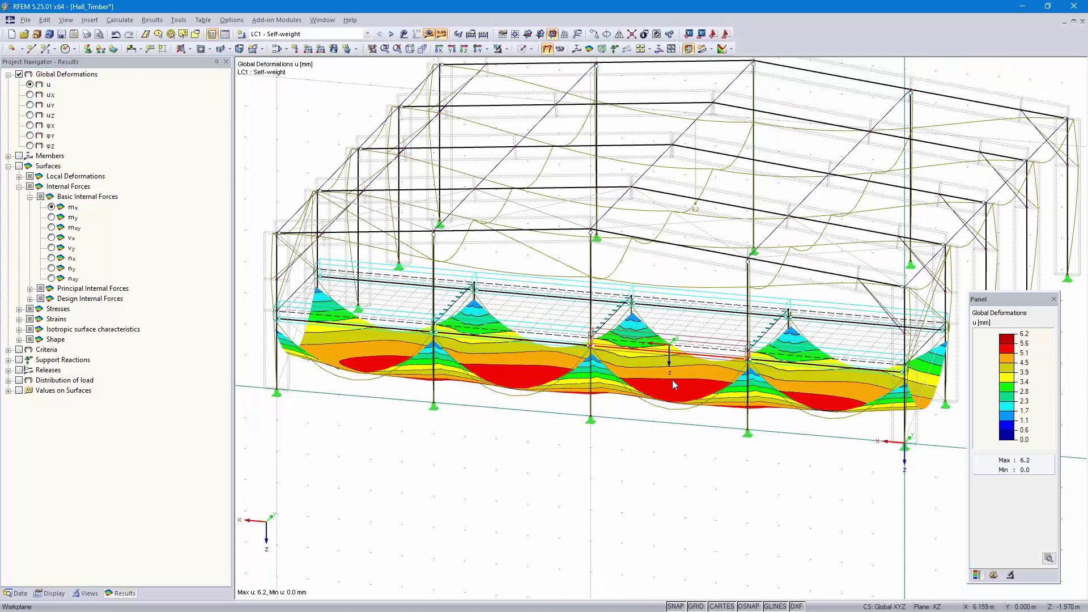
{"action": "scroll", "coordinate": [703, 332], "scroll_direction": "up", "scroll_amount": 1}
{"action": "scroll", "coordinate": [703, 331], "scroll_direction": "up", "scroll_amount": 2}
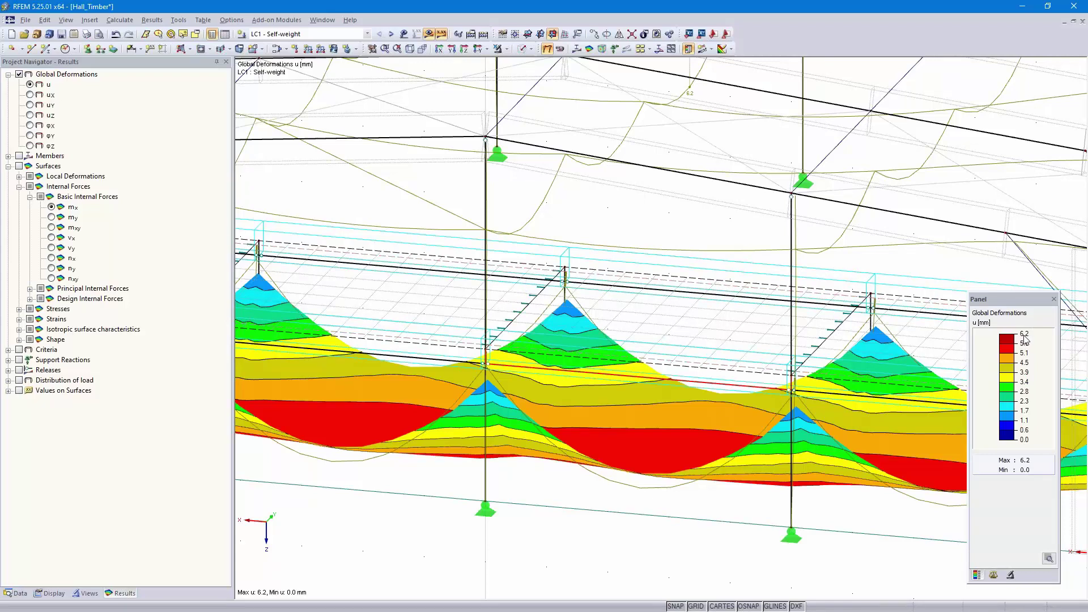
- Set the floor slab surface's input axes to an angular rotation of 90.00° and accept deleting the results
{"action": "double_click", "coordinate": [752, 293]}
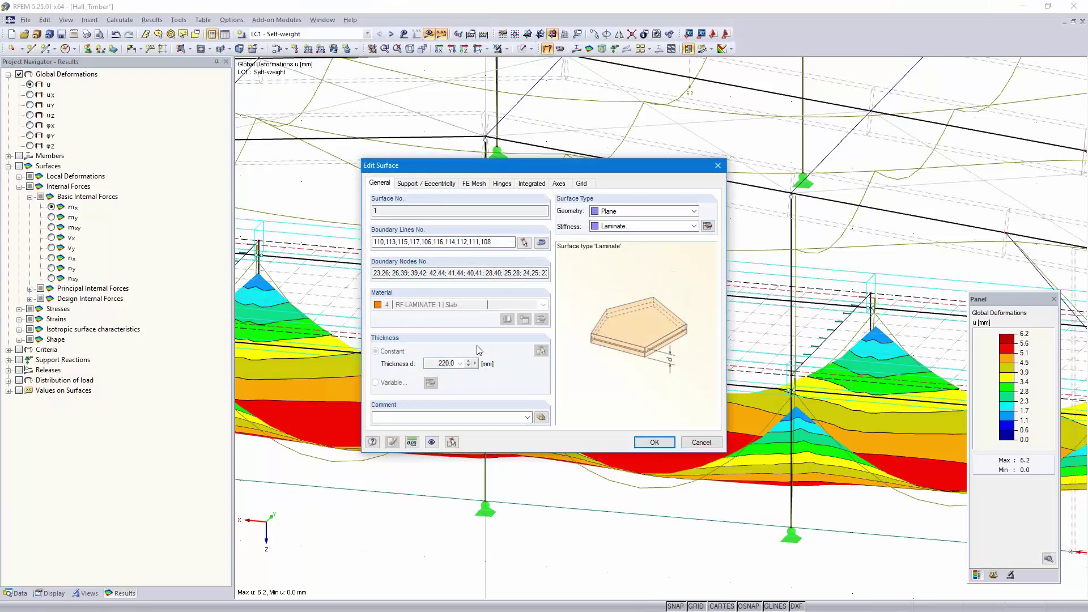
{"action": "left_click", "coordinate": [560, 184]}
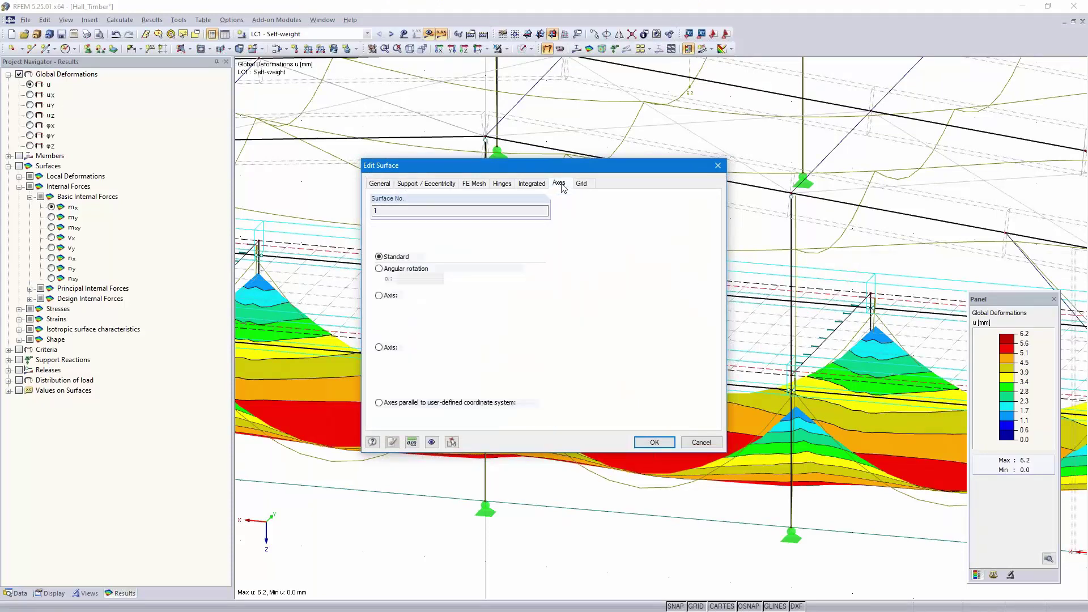
{"action": "left_click", "coordinate": [380, 269]}
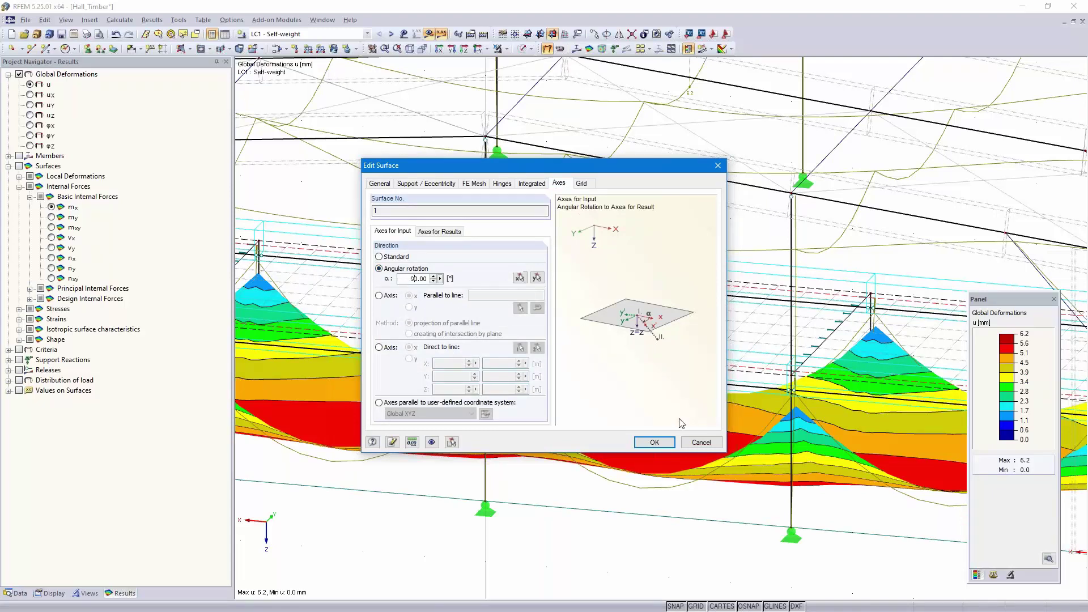
{"action": "left_click", "coordinate": [654, 441]}
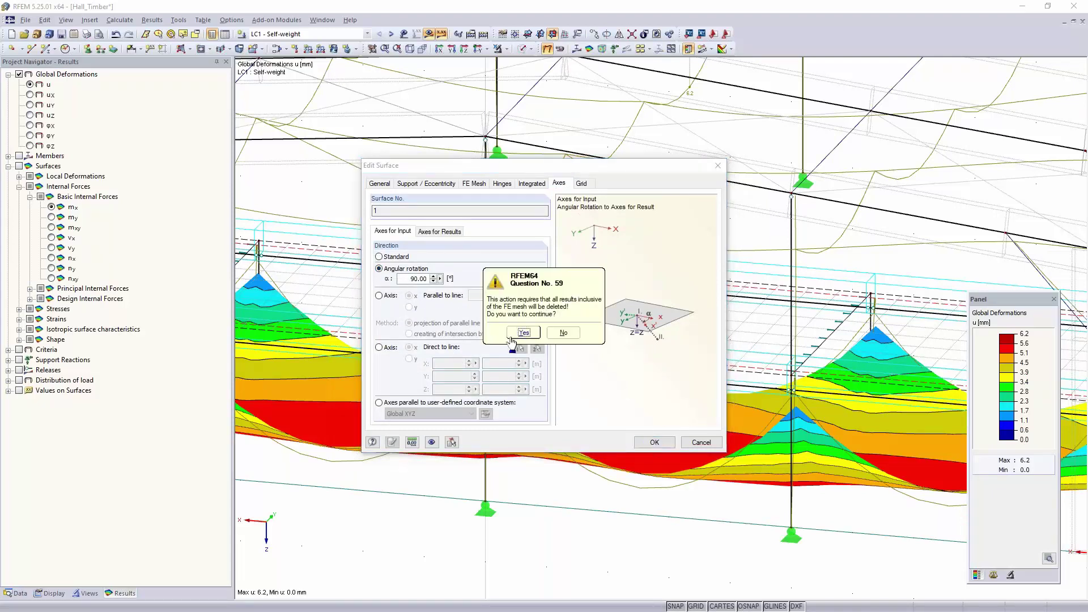
{"action": "left_click", "coordinate": [522, 333]}
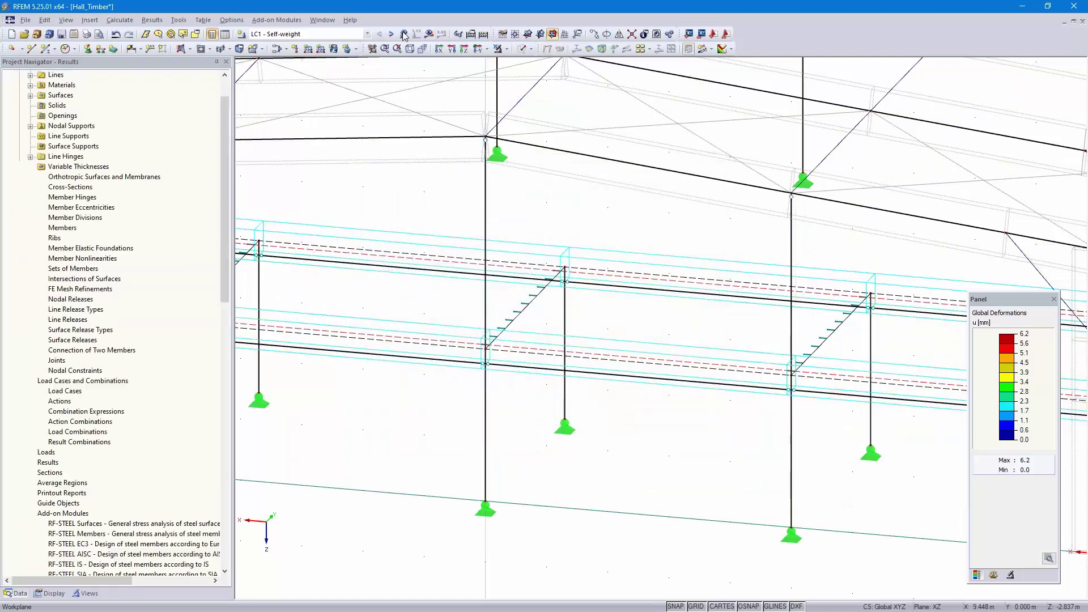
- Recalculate LC1 - Self-weight and inspect the floor slab's deformed shape from the side
{"action": "left_click", "coordinate": [430, 34]}
{"action": "left_click", "coordinate": [523, 329]}
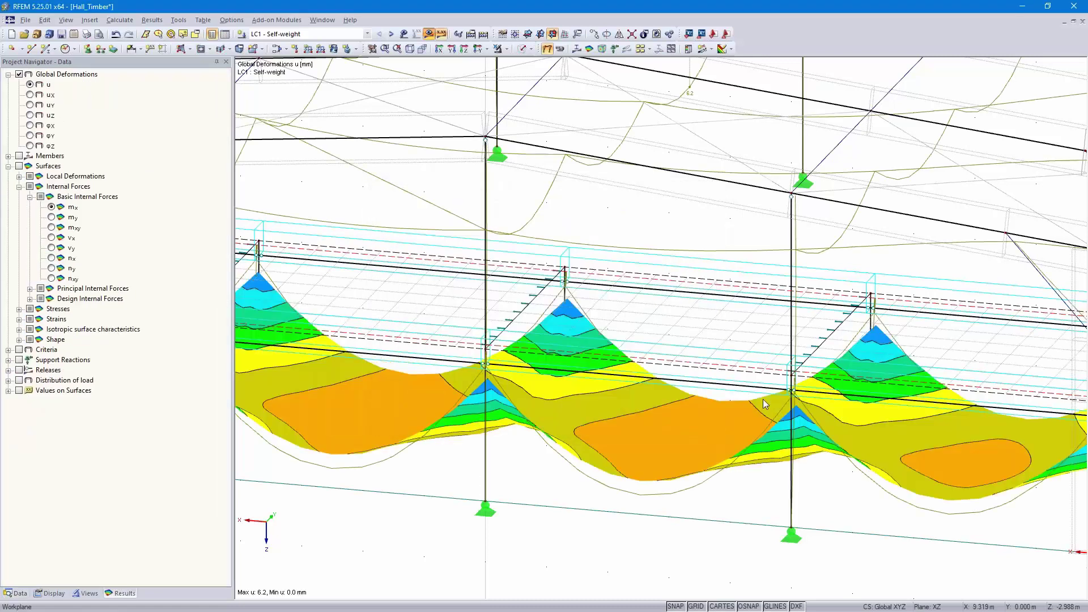
{"action": "middle_click_drag", "start_coordinate": [763, 399], "coordinate": [706, 372]}
{"action": "scroll", "coordinate": [706, 372], "scroll_direction": "down", "scroll_amount": 3}
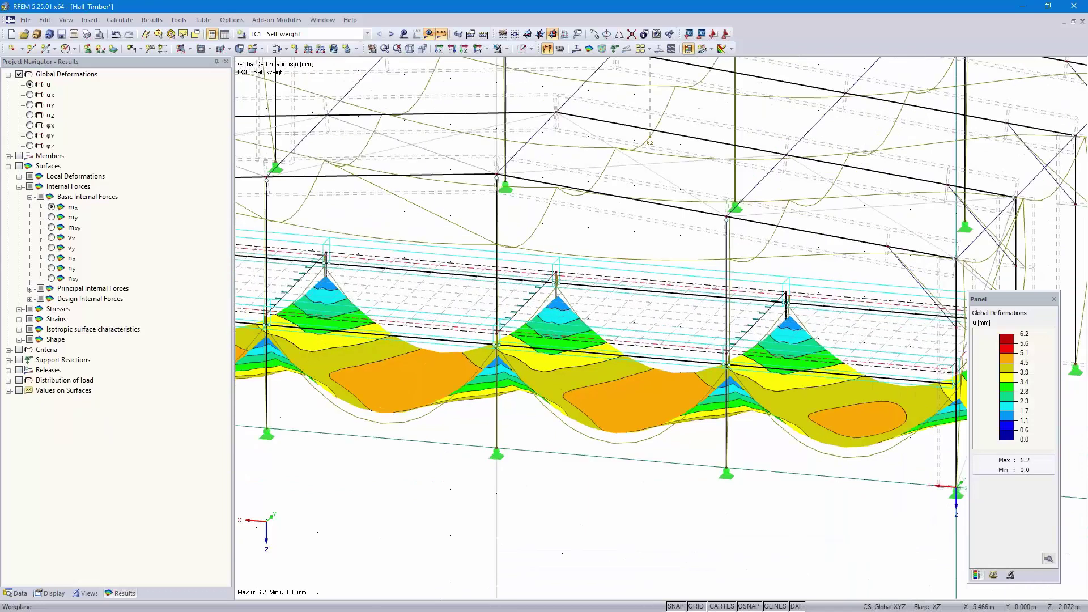
{"action": "scroll", "coordinate": [579, 486], "scroll_direction": "down", "scroll_amount": 4}
{"action": "middle_click_drag", "start_coordinate": [579, 486], "coordinate": [629, 412], "text": "ctrl"}
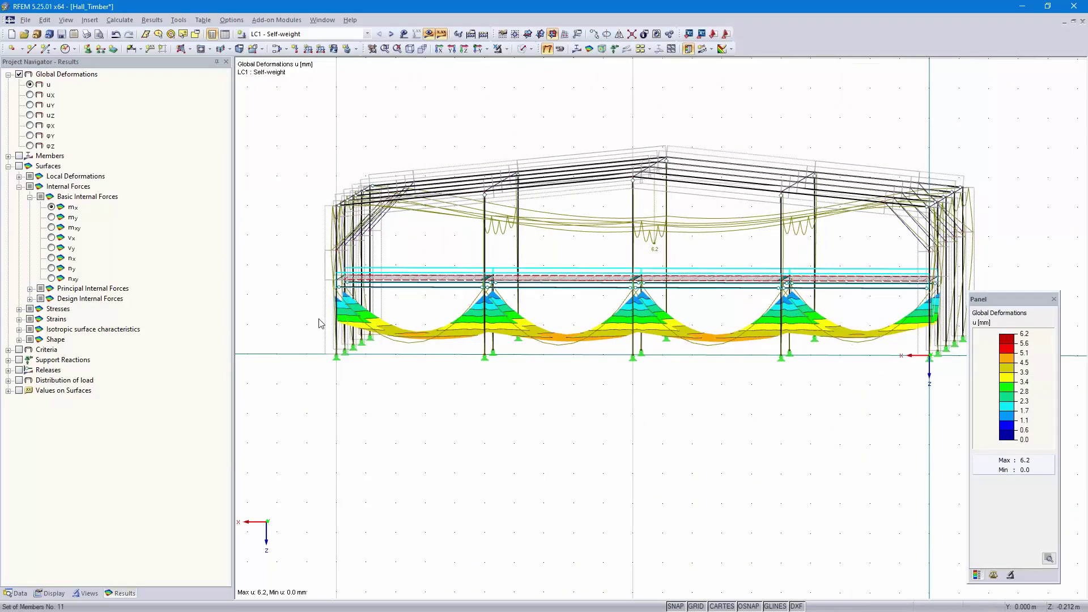
- Select the floor slab with its beams and line releases and show only these objects with their deformations
{"action": "left_click_drag", "start_coordinate": [286, 296], "coordinate": [987, 262]}
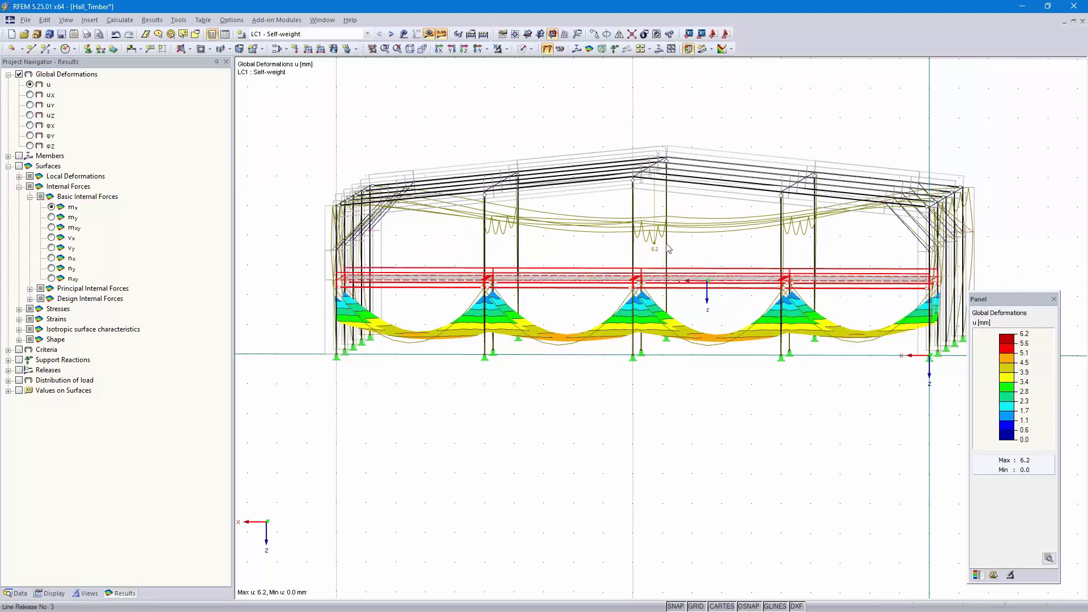
{"action": "left_click", "coordinate": [505, 49]}
{"action": "left_click", "coordinate": [516, 66]}
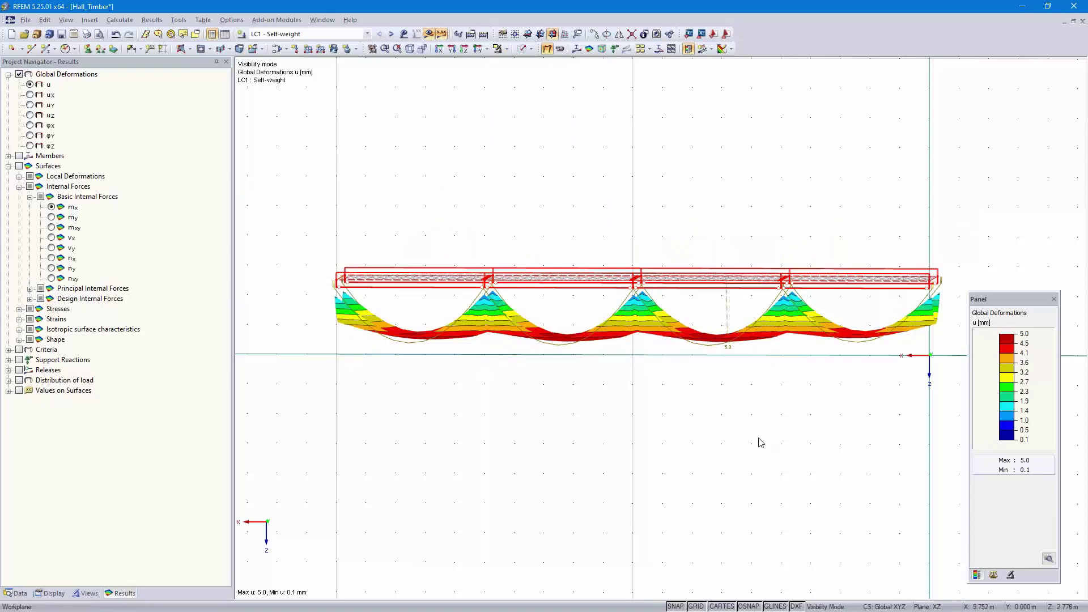
- Undo the floor slab's input-axis rotation and accept deleting all results
{"action": "middle_click_drag", "start_coordinate": [761, 443], "coordinate": [682, 510], "text": "ctrl"}
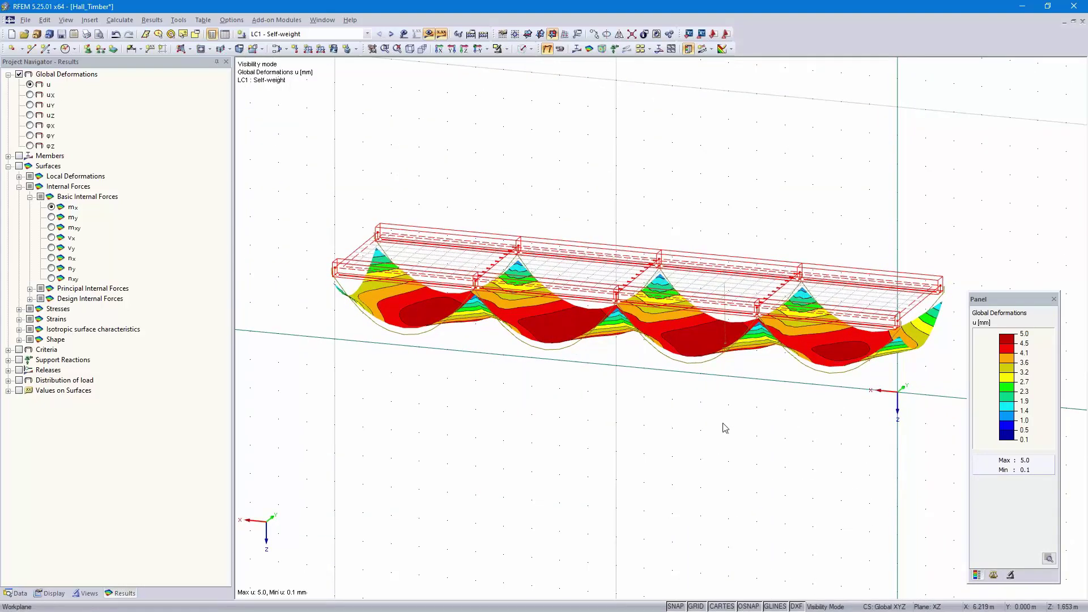
{"action": "scroll", "coordinate": [723, 427], "scroll_direction": "up", "scroll_amount": 3}
{"action": "scroll", "coordinate": [722, 437], "scroll_direction": "up", "scroll_amount": 2}
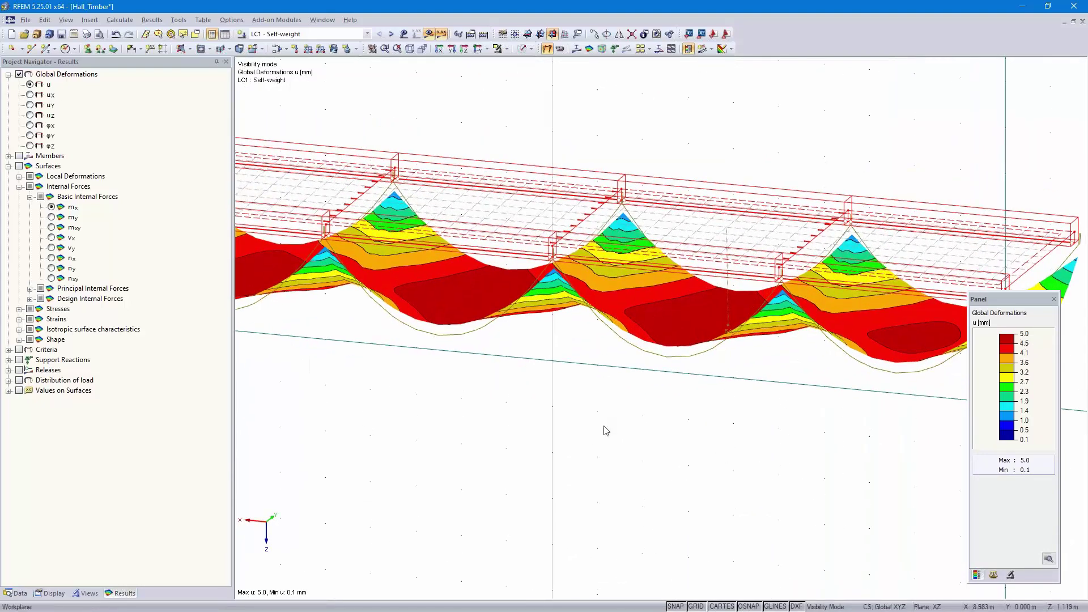
{"action": "middle_click_drag", "start_coordinate": [616, 426], "coordinate": [683, 358], "text": "ctrl"}
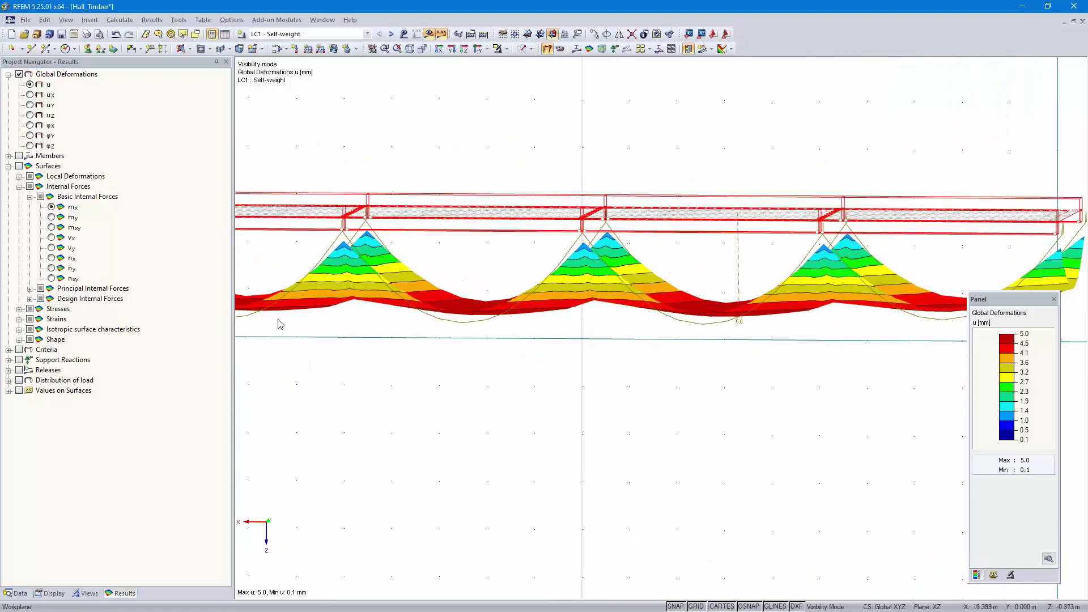
{"action": "left_click", "coordinate": [116, 34]}
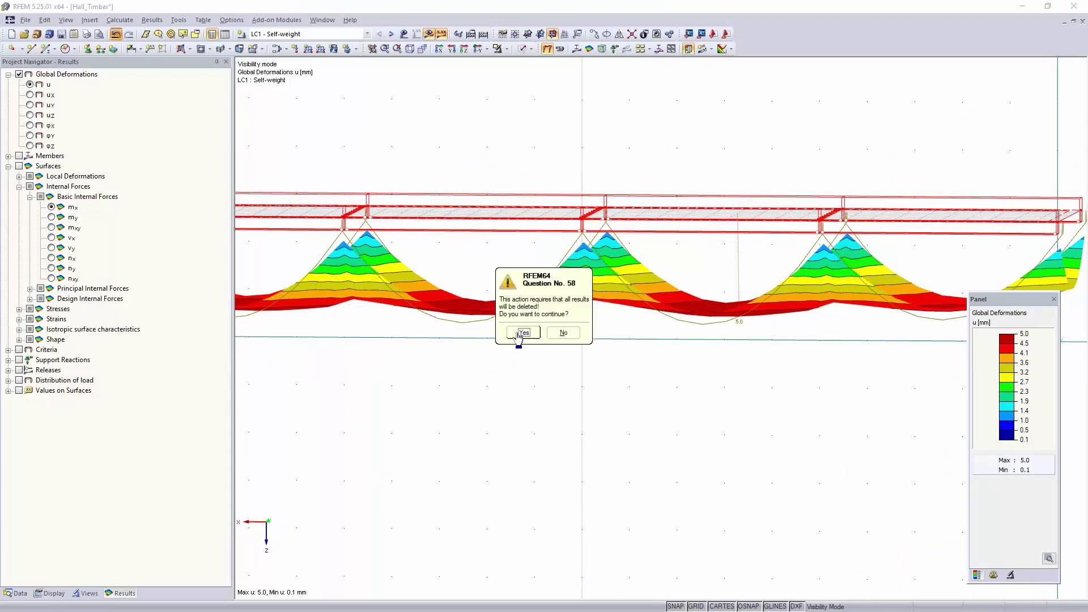
{"action": "left_click", "coordinate": [523, 333]}
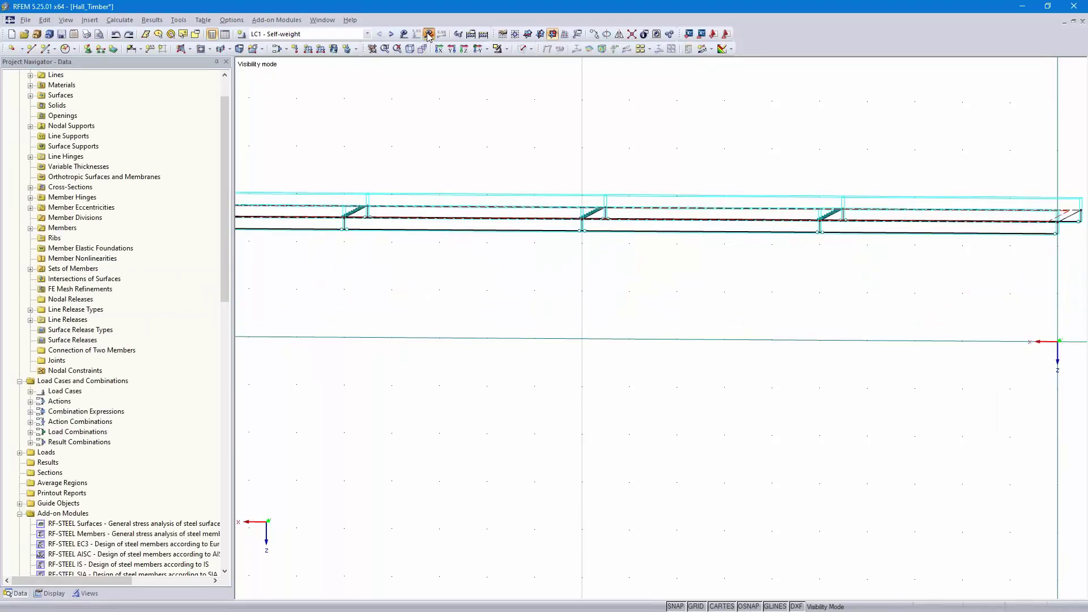
- Recalculate LC1 - Self-weight with the slab's standard axes and inspect the deformed shape between the supports
{"action": "left_click", "coordinate": [428, 35]}
{"action": "left_click", "coordinate": [524, 329]}
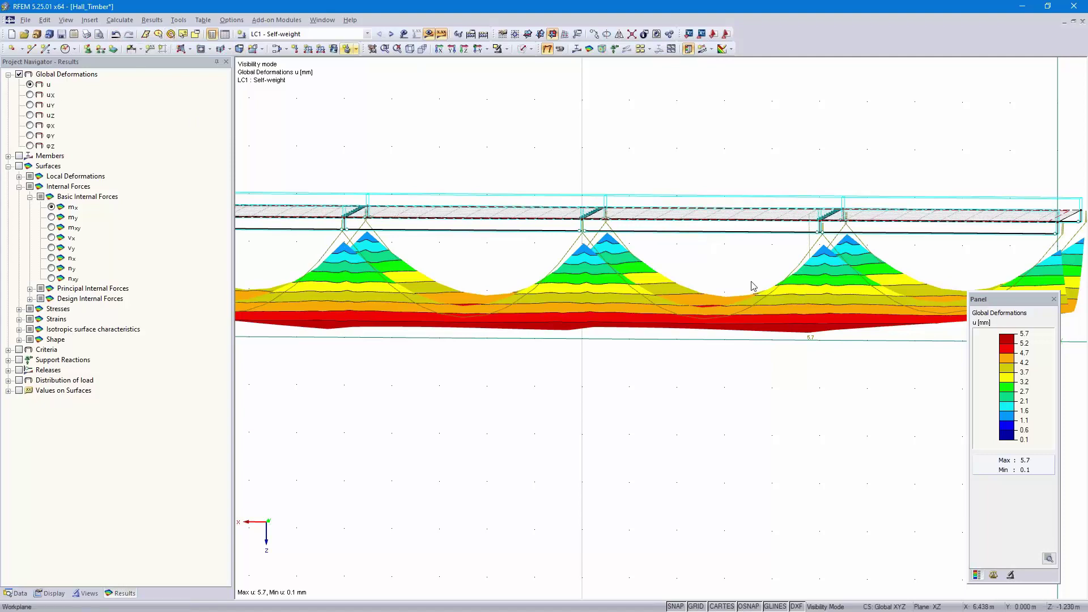
{"action": "middle_click_drag", "start_coordinate": [721, 442], "coordinate": [631, 459], "text": "ctrl"}
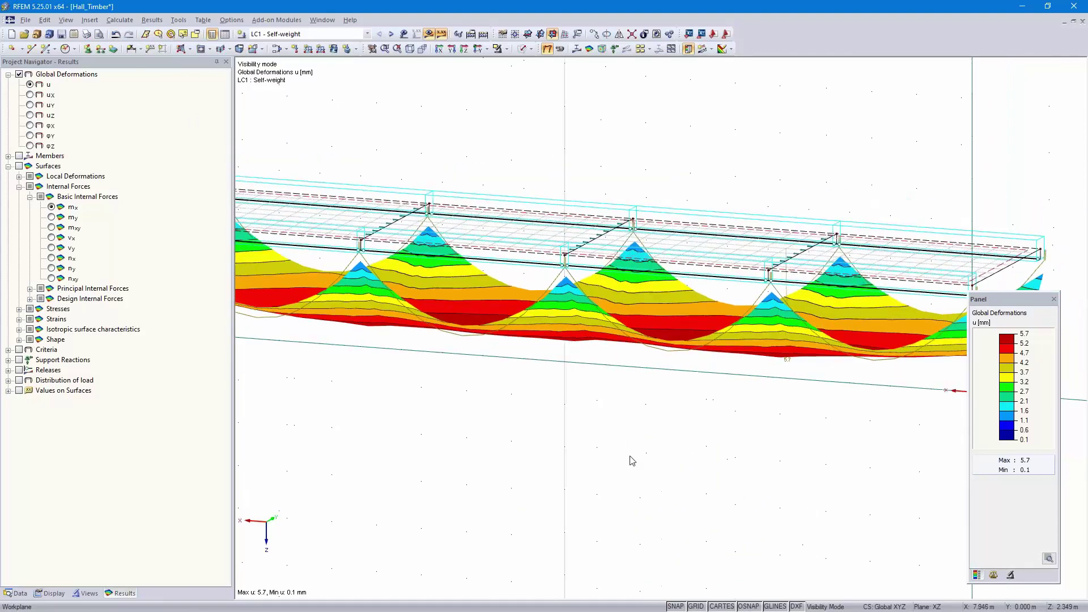
{"action": "scroll", "coordinate": [535, 237], "scroll_direction": "up", "scroll_amount": 4}
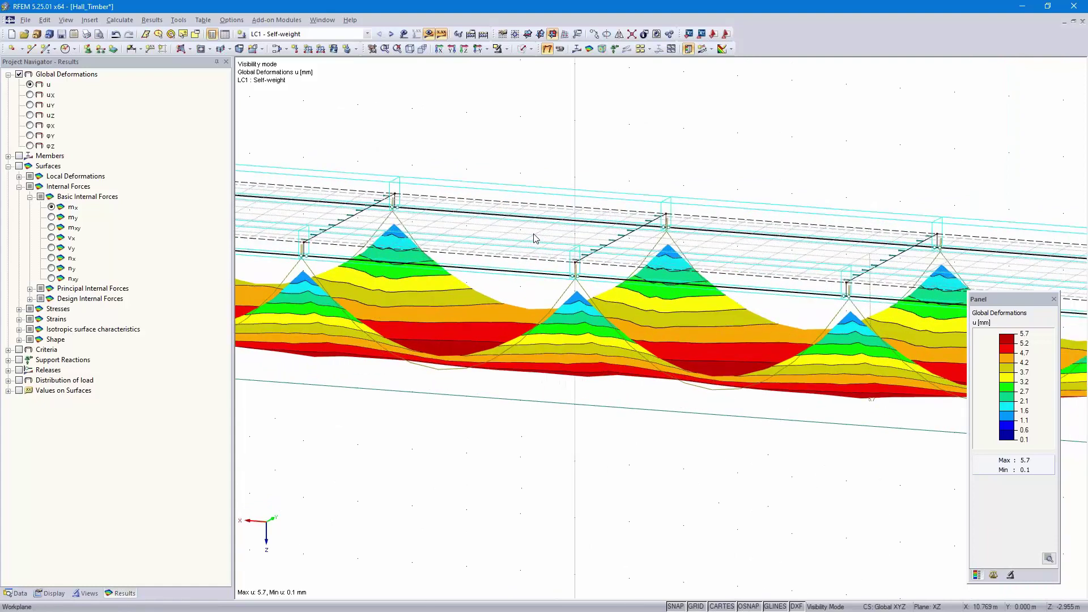
{"action": "scroll", "coordinate": [535, 236], "scroll_direction": "up", "scroll_amount": 1}
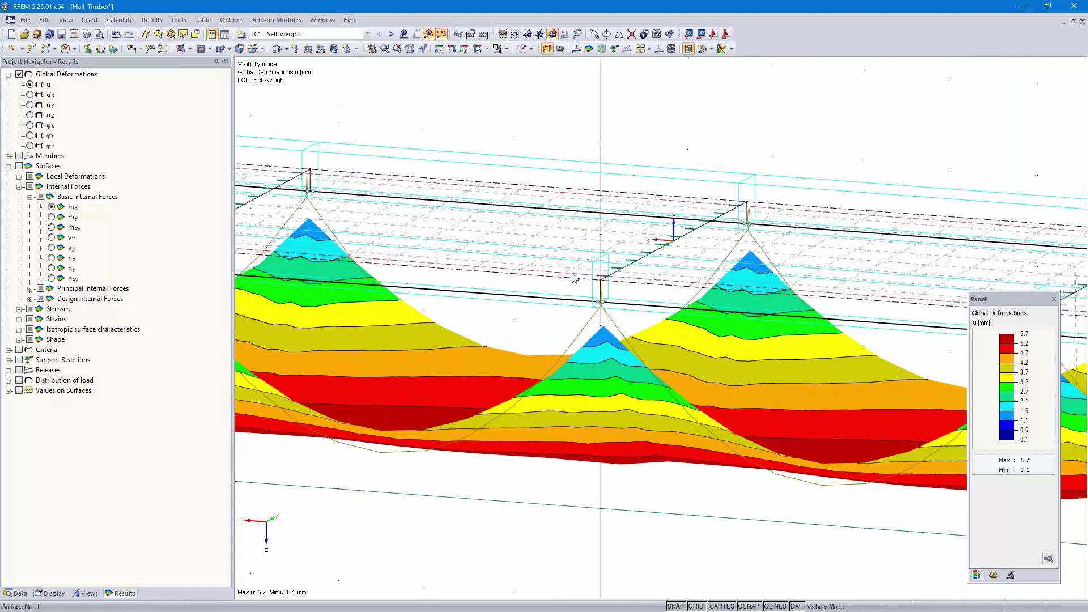
- Set surface 1's input axes to an angular rotation of 90.00°, accept deleting the results and recalculate LC1 - Self-weight
{"action": "double_click", "coordinate": [574, 278]}
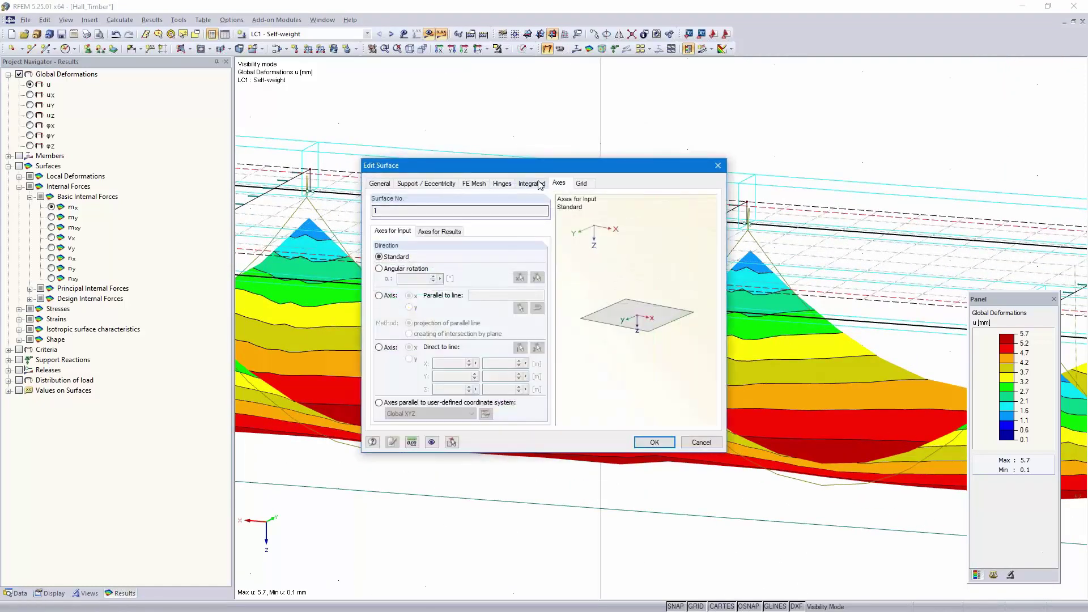
{"action": "left_click", "coordinate": [378, 268]}
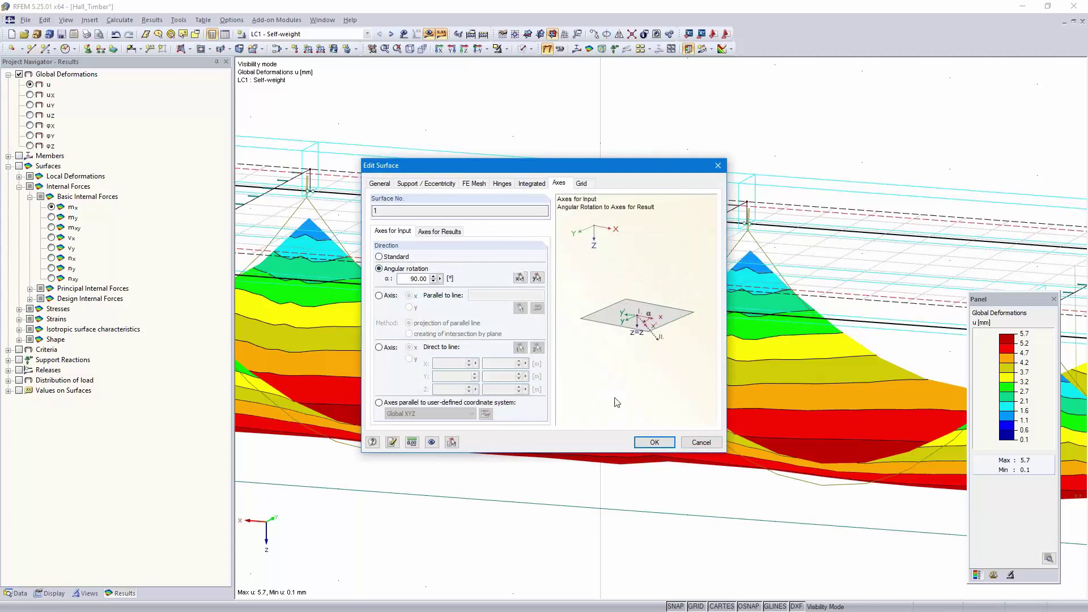
{"action": "left_click", "coordinate": [654, 442]}
{"action": "left_click", "coordinate": [524, 332]}
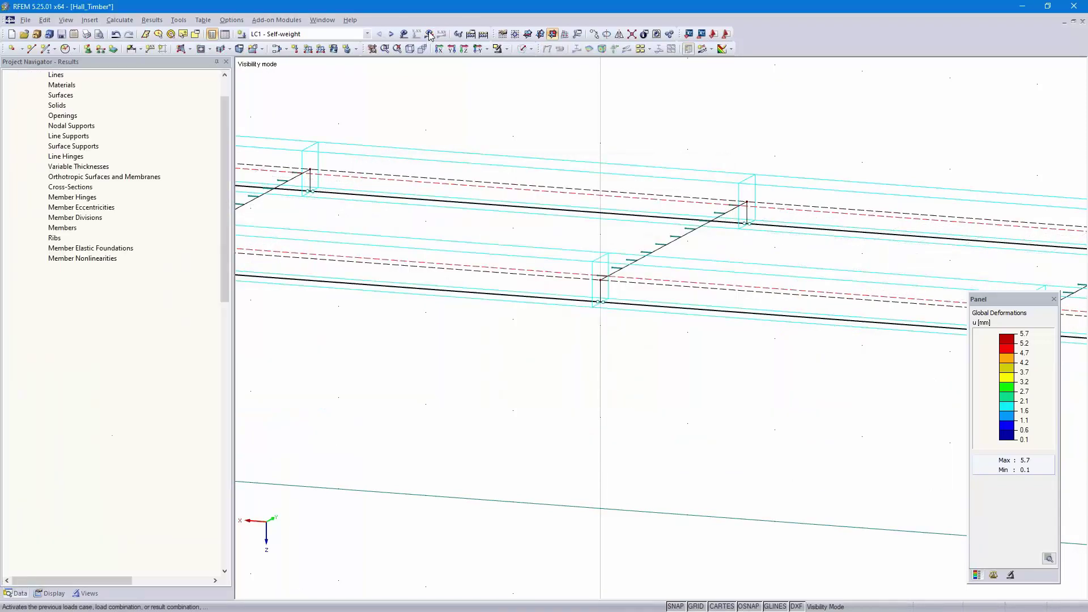
{"action": "left_click", "coordinate": [526, 328]}
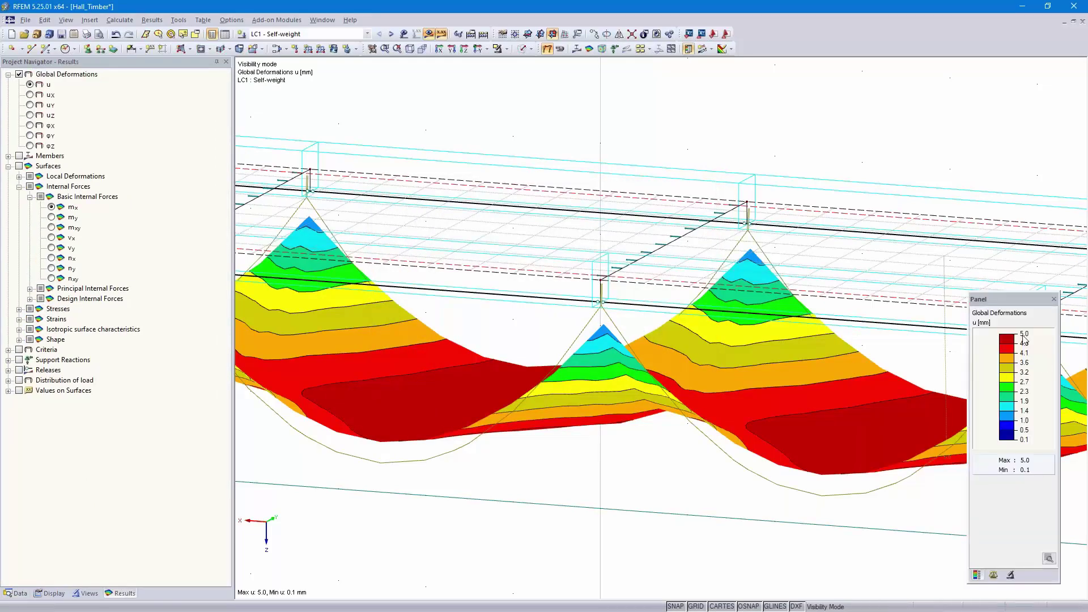
{"action": "scroll", "coordinate": [696, 354], "scroll_direction": "down", "scroll_amount": 5}
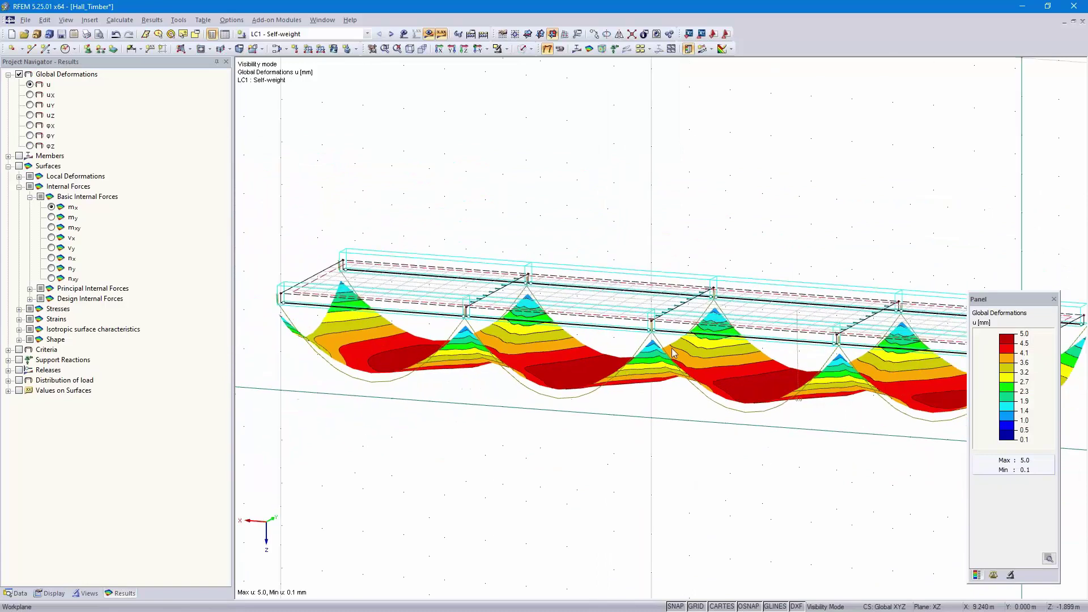
- End the visibility mode so the whole hall is shown, and hide the deformation results
{"action": "left_click", "coordinate": [532, 50]}
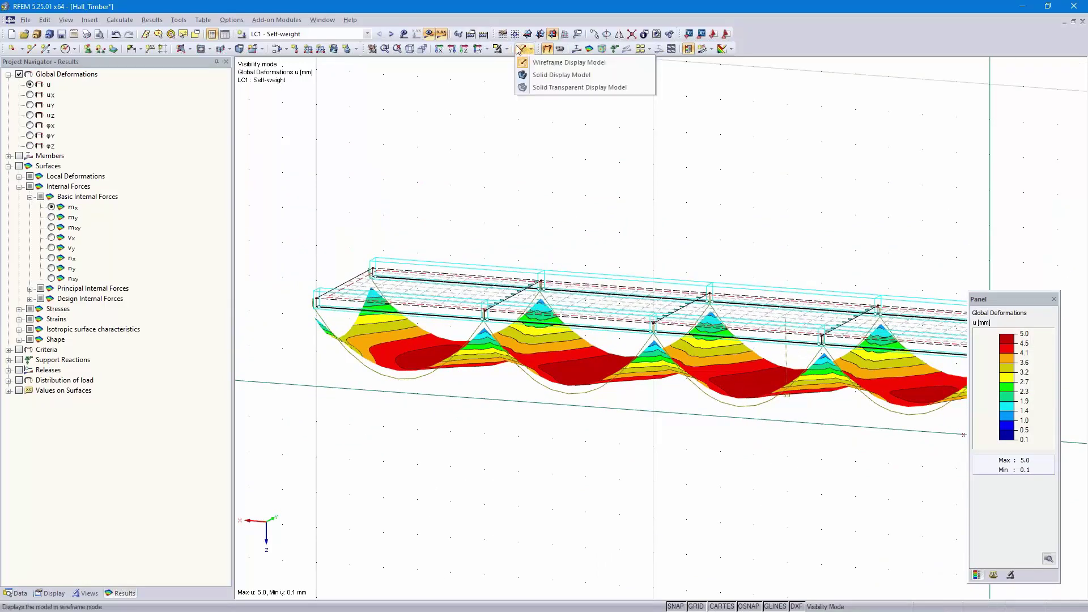
{"action": "left_click", "coordinate": [507, 49]}
{"action": "left_click", "coordinate": [528, 146]}
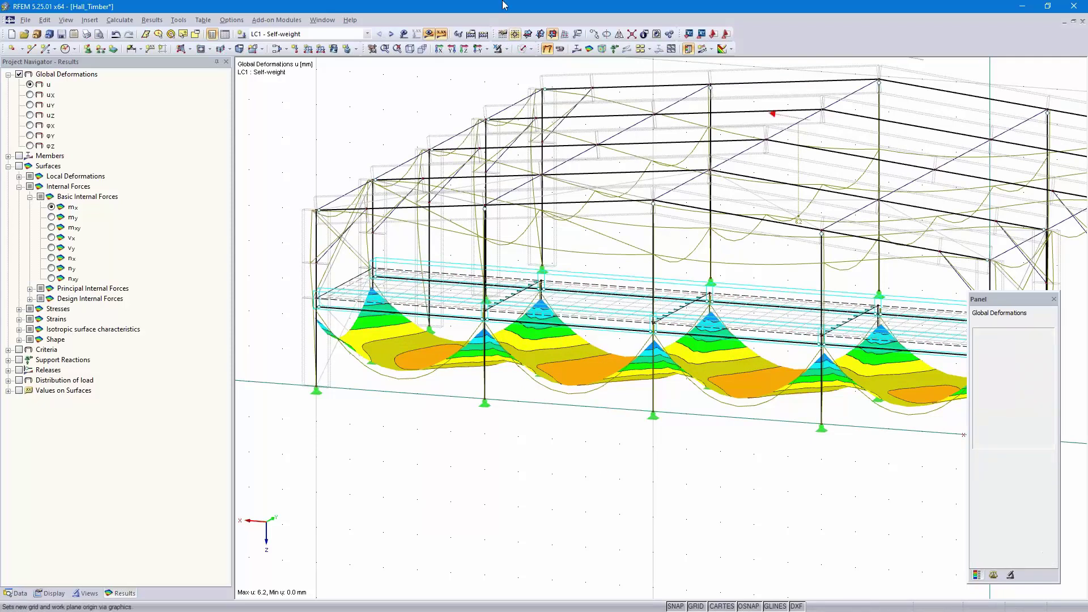
{"action": "left_click", "coordinate": [498, 49]}
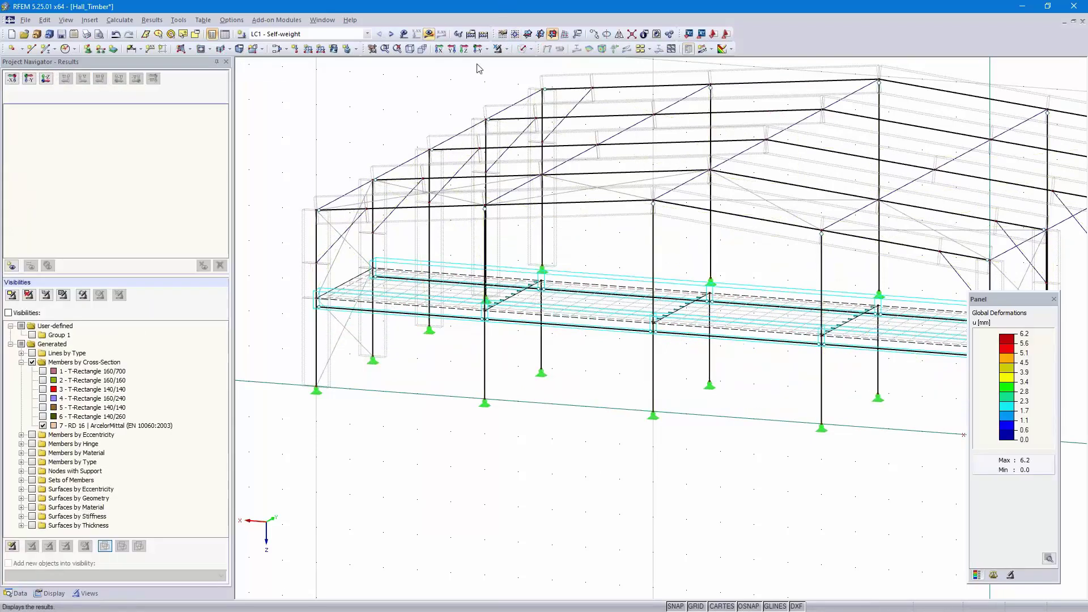
- Display the hall with the Solid Display Model and view the complete structure from the opposite corner
{"action": "left_click", "coordinate": [523, 49]}
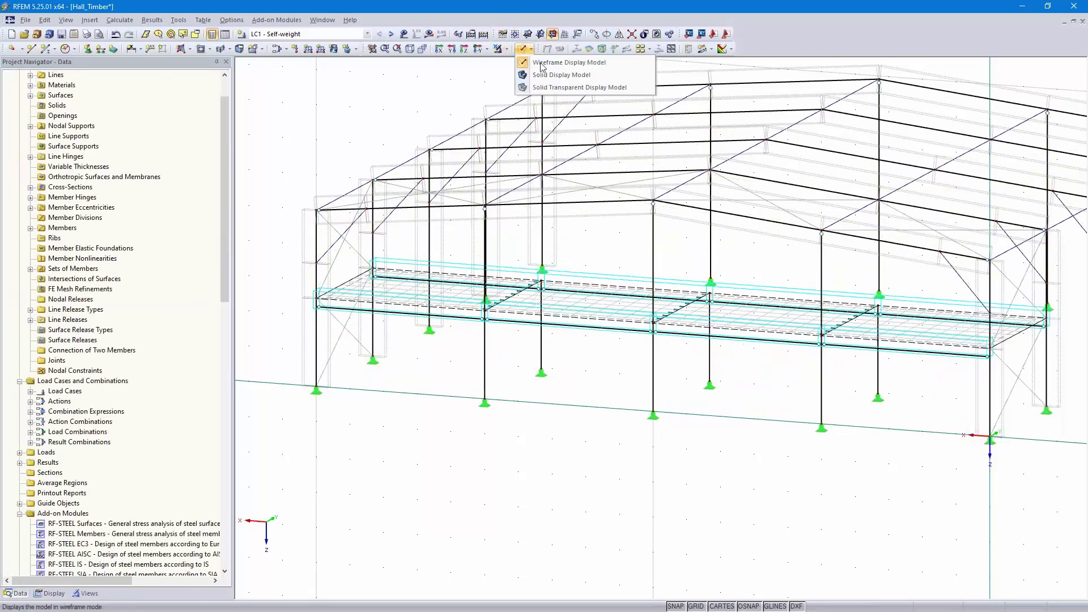
{"action": "left_click", "coordinate": [572, 76]}
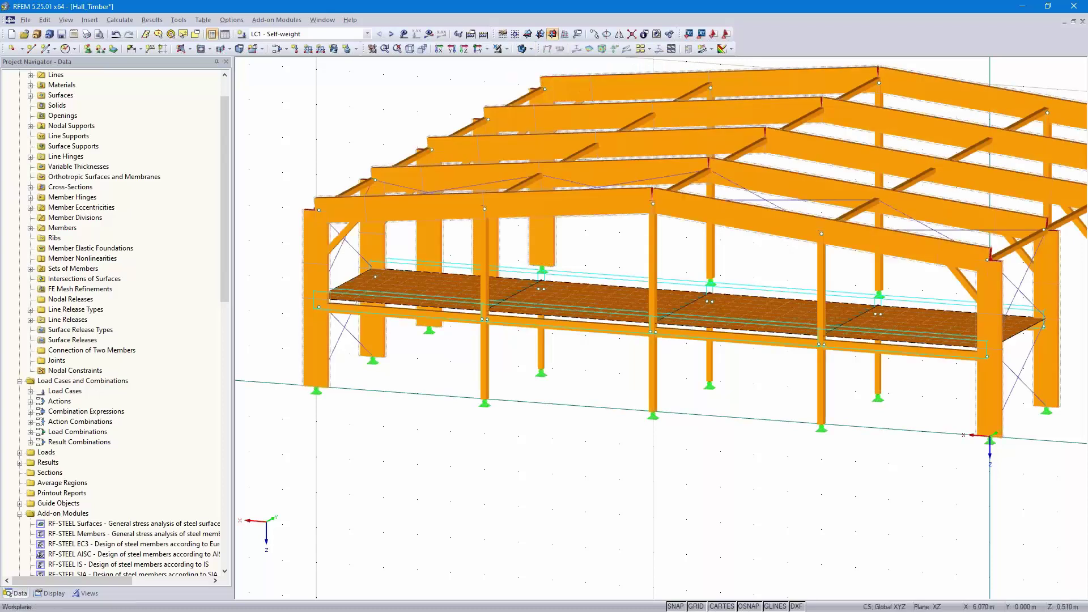
{"action": "middle_click_drag", "start_coordinate": [780, 442], "coordinate": [750, 442], "text": "ctrl"}
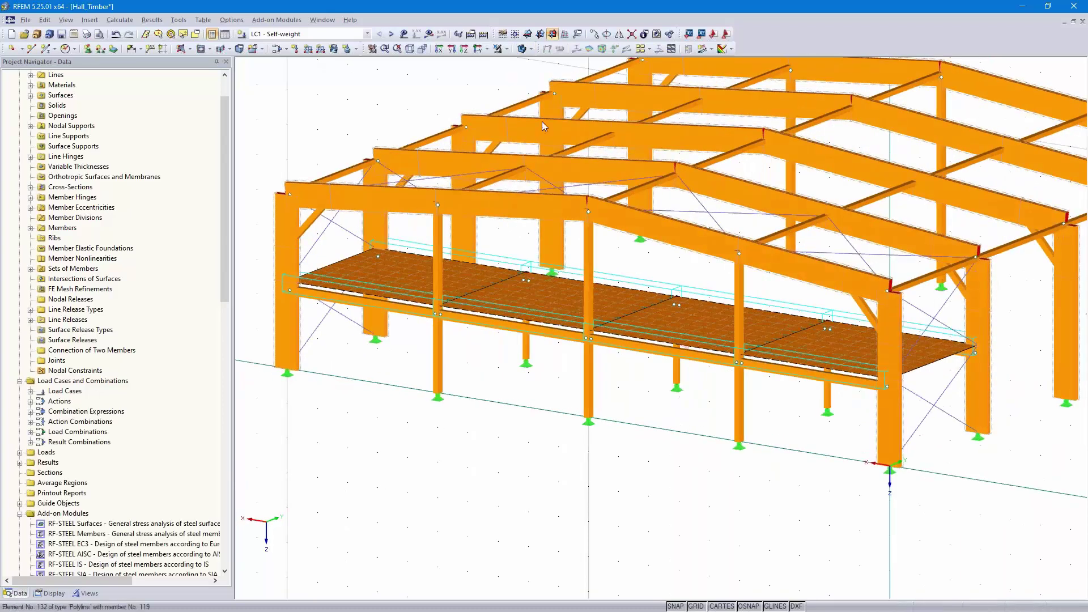
{"action": "left_click", "coordinate": [410, 49]}
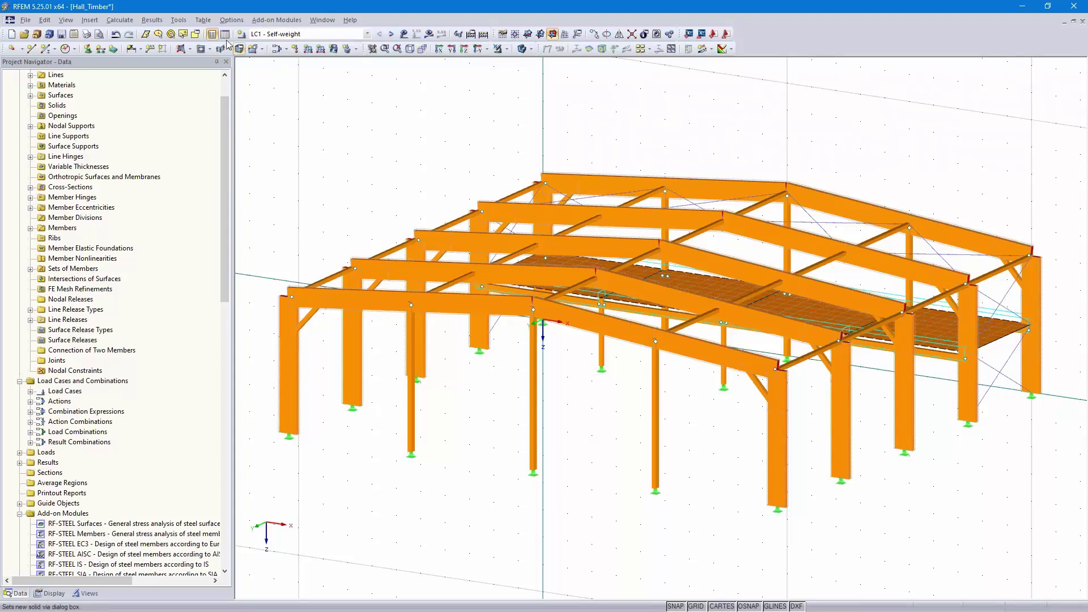
- Generate member loads from area loads via planes, with a uniform magnitude of 0.50 kN/m² in direction ZL
{"action": "left_click", "coordinate": [178, 22]}
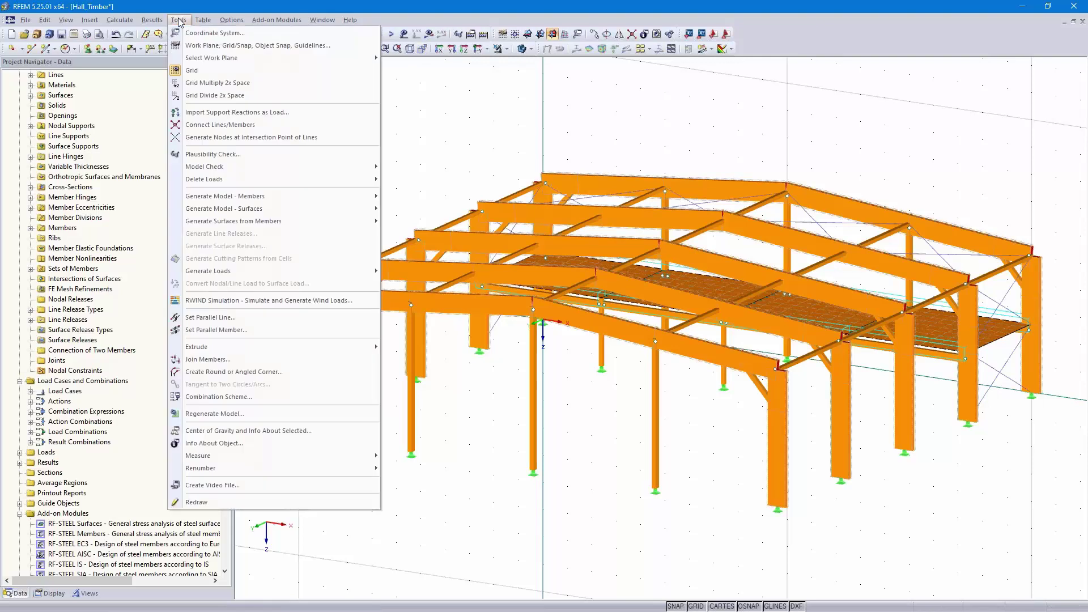
{"action": "mouse_move", "coordinate": [306, 270]}
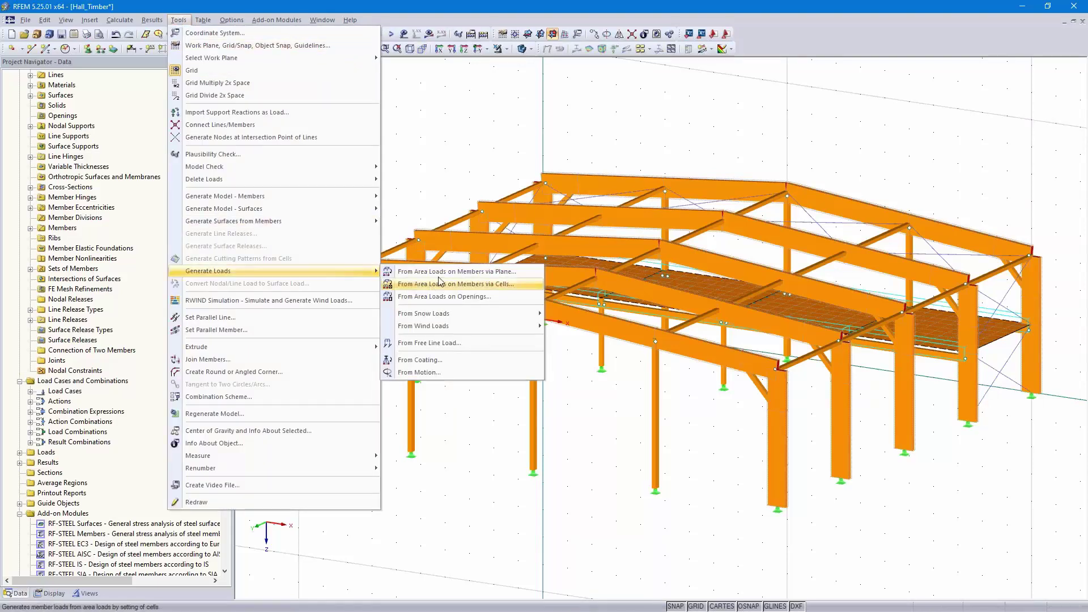
{"action": "left_click", "coordinate": [505, 274]}
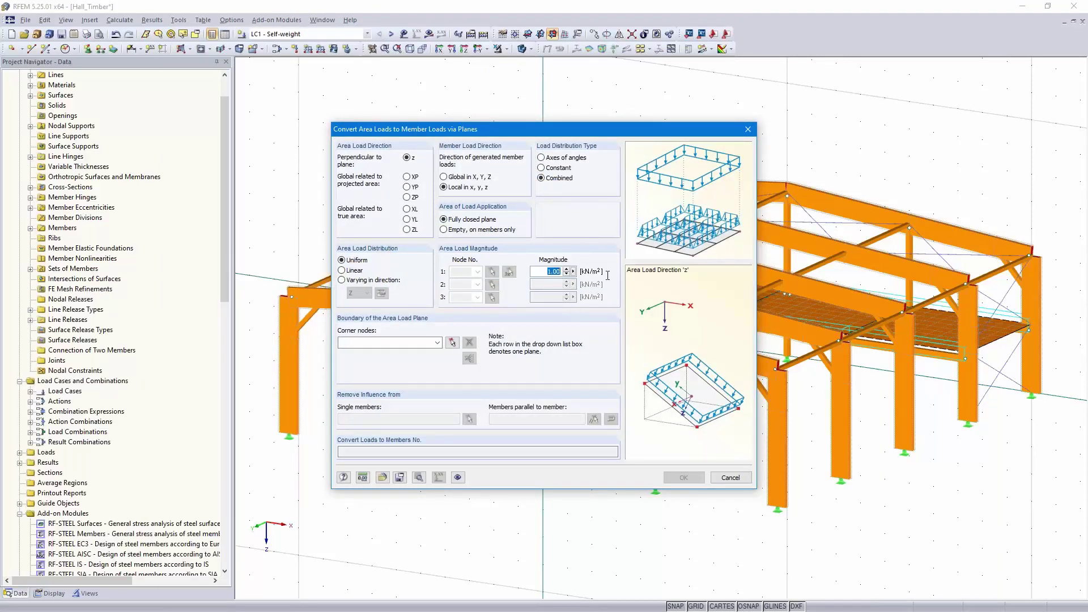
{"action": "type", "text": ",5"}
{"action": "left_click", "coordinate": [414, 343]}
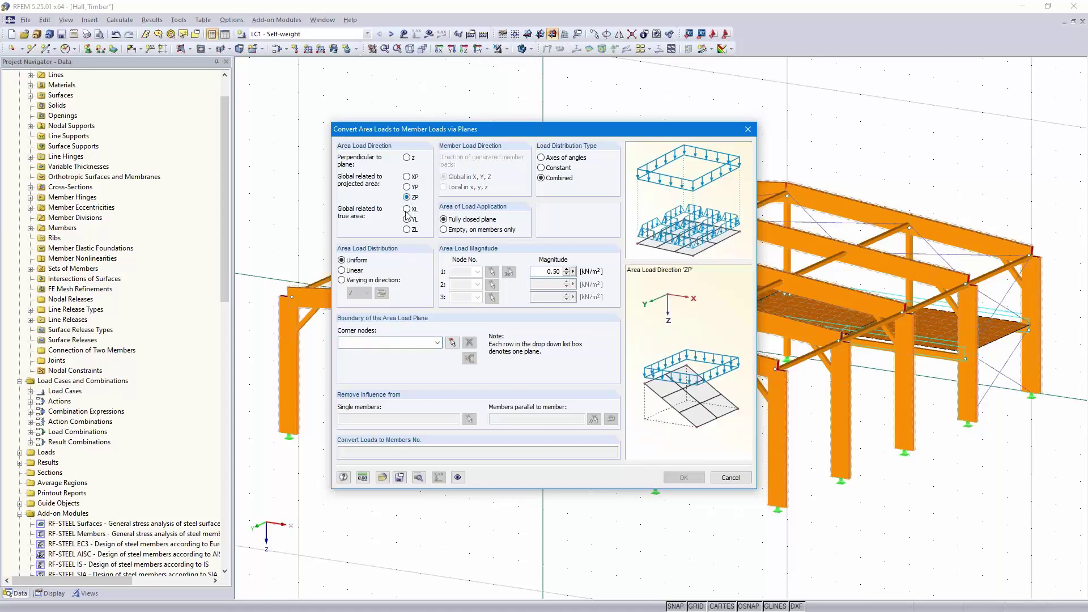
{"action": "left_click", "coordinate": [407, 229]}
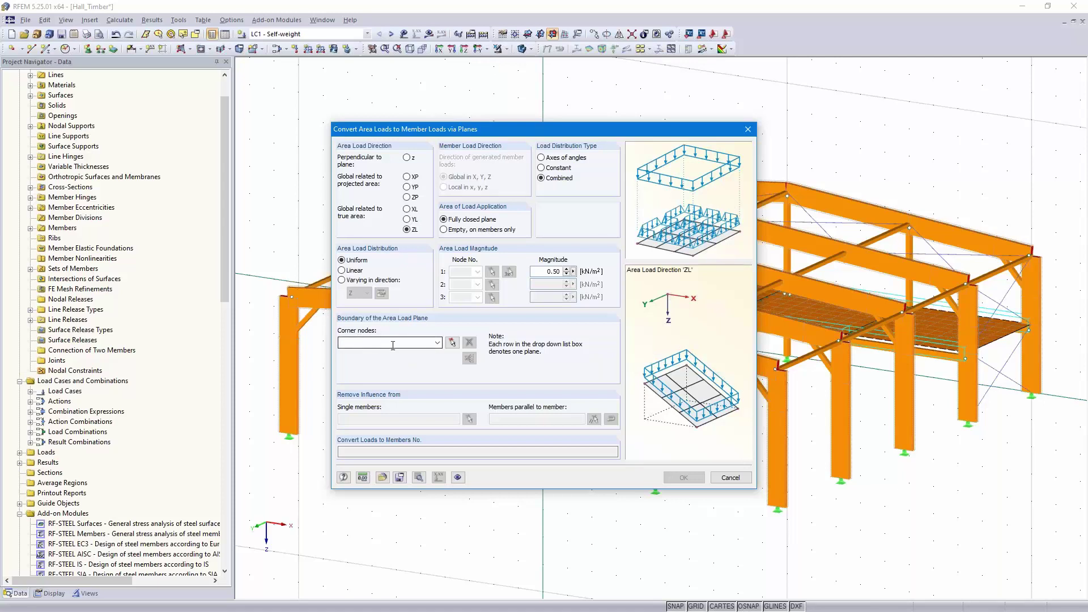
- In wireframe display, define the first area load plane by the four corner nodes of the roof slope starting at node 2
{"action": "left_click", "coordinate": [451, 343]}
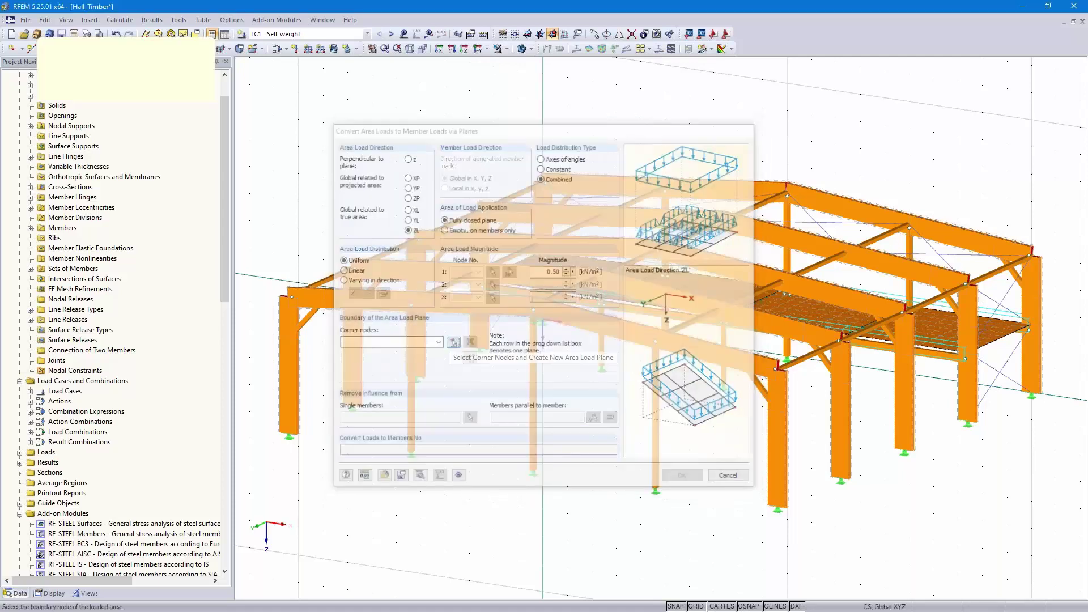
{"action": "left_click", "coordinate": [531, 50]}
{"action": "left_click", "coordinate": [533, 63]}
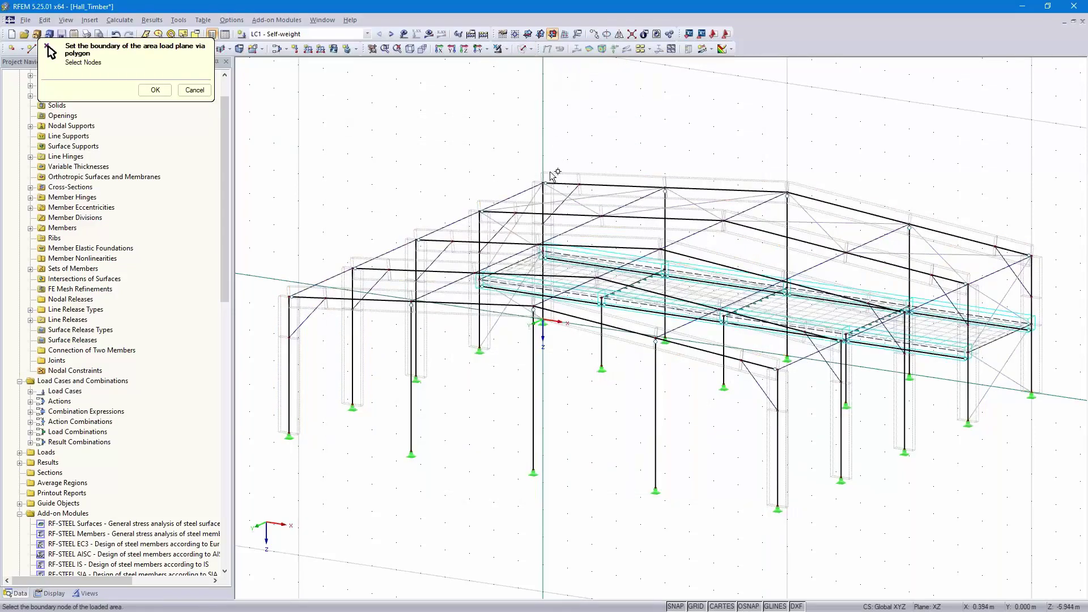
{"action": "left_click", "coordinate": [545, 183]}
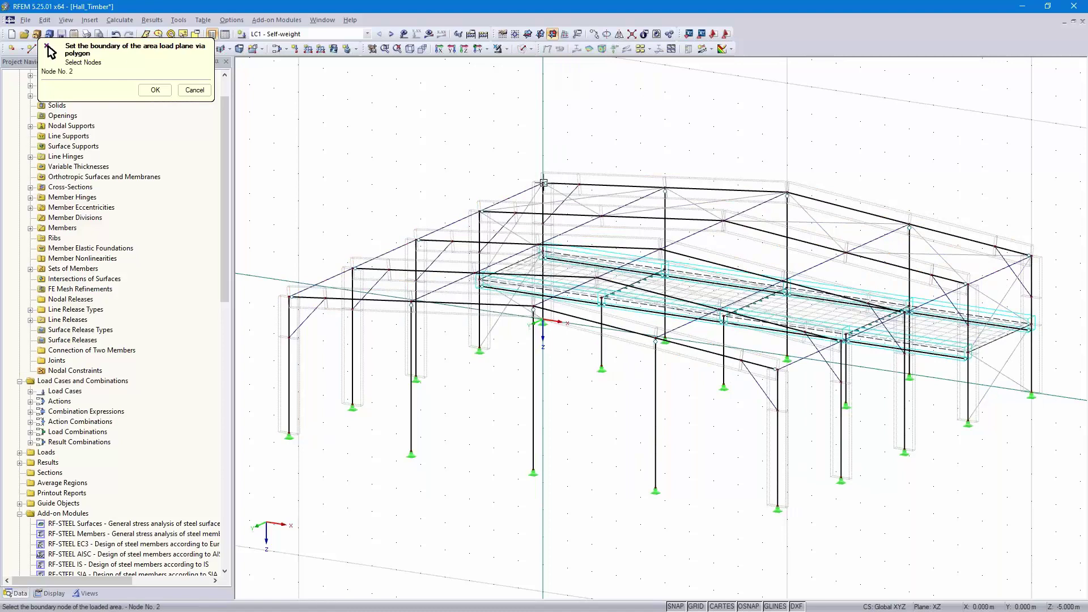
{"action": "left_click", "coordinate": [786, 191]}
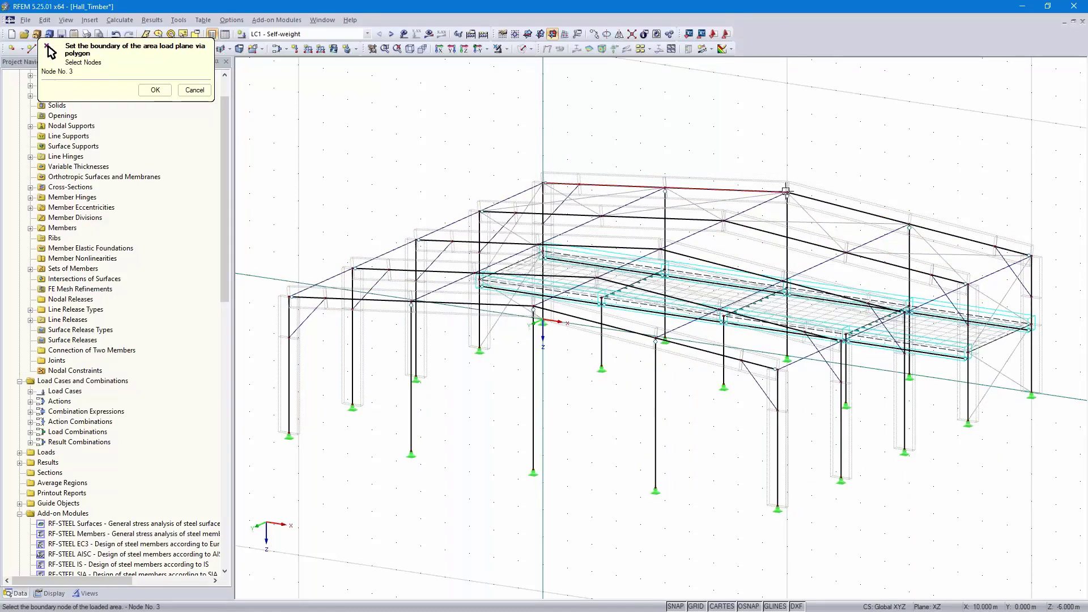
{"action": "left_click", "coordinate": [532, 306]}
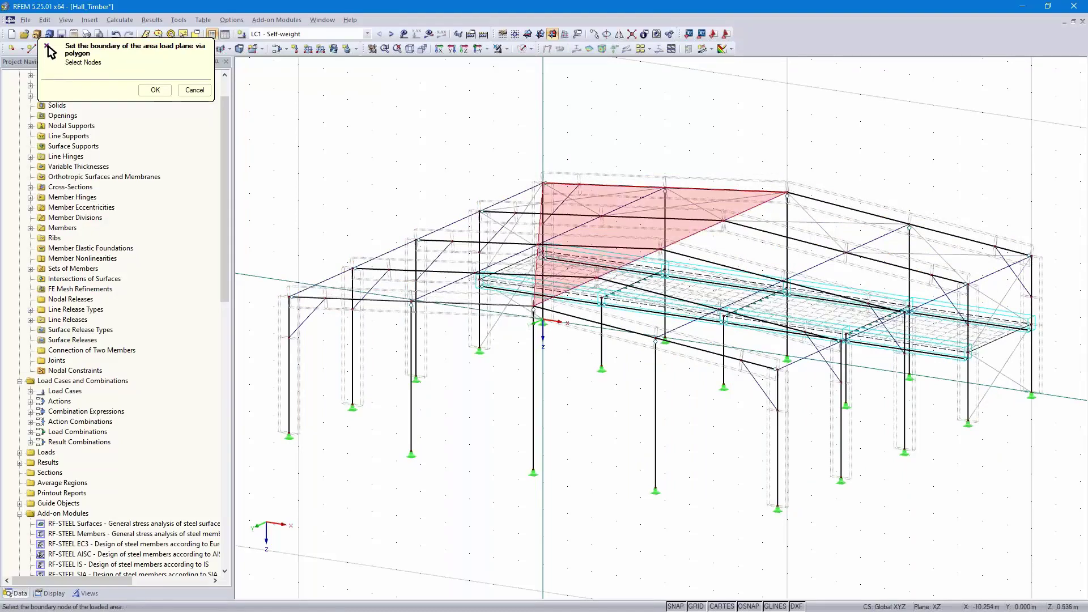
{"action": "left_click", "coordinate": [289, 296]}
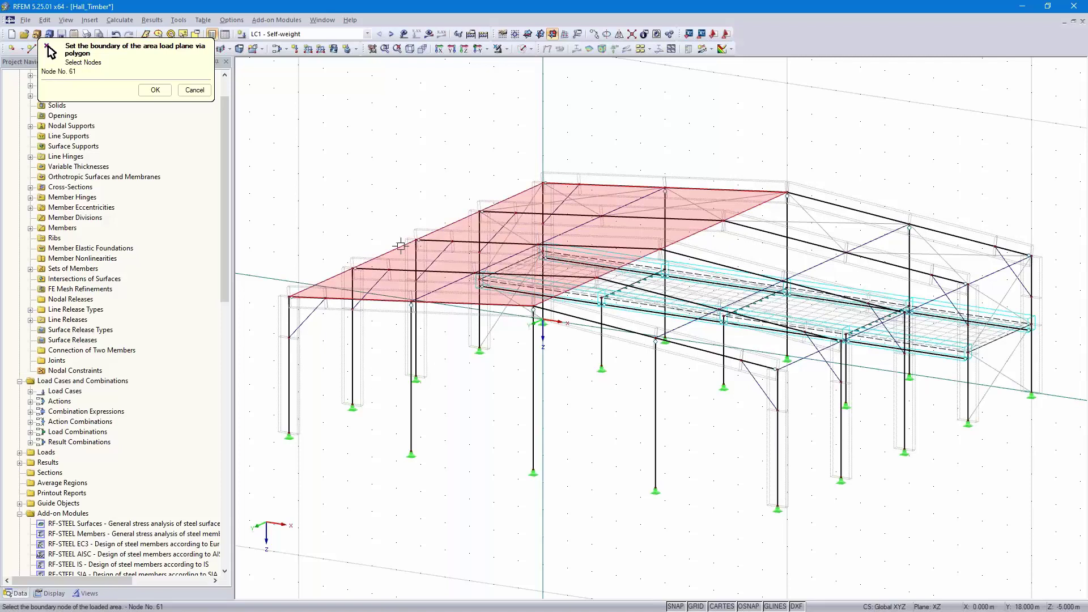
{"action": "left_click", "coordinate": [543, 181]}
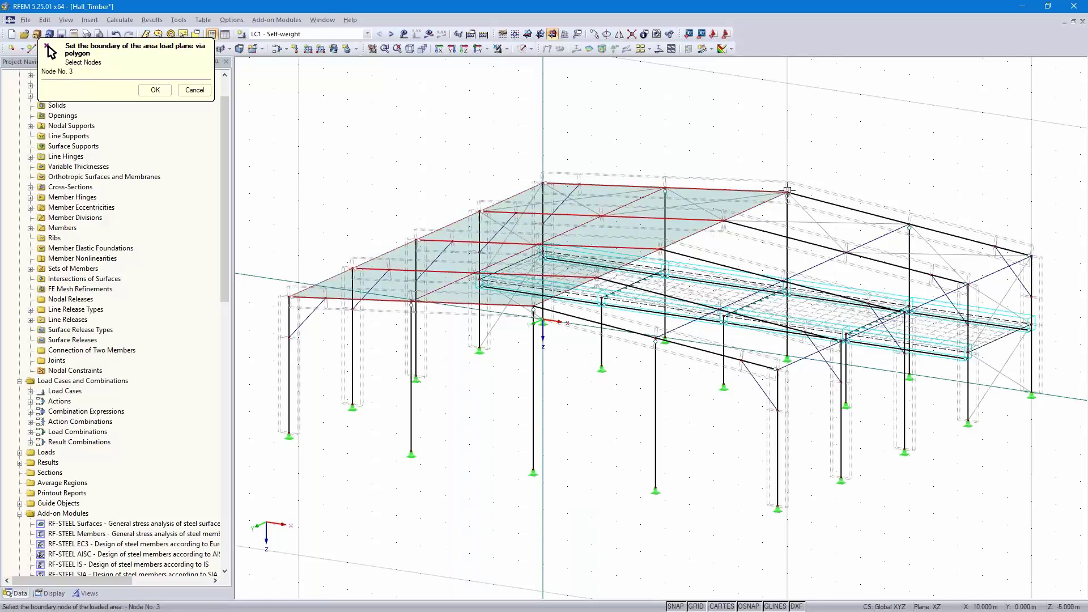
- Define the second area load plane by corner nodes 3, 8, 67 and 62 of the other roof slope
{"action": "left_click", "coordinate": [788, 191]}
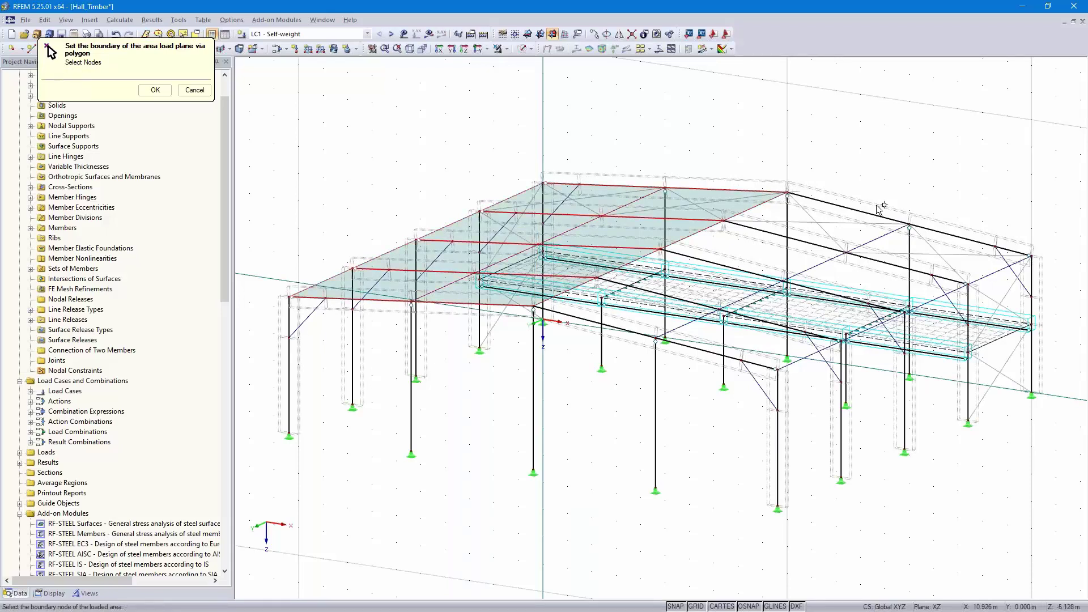
{"action": "left_click", "coordinate": [1031, 256]}
{"action": "left_click", "coordinate": [776, 369]}
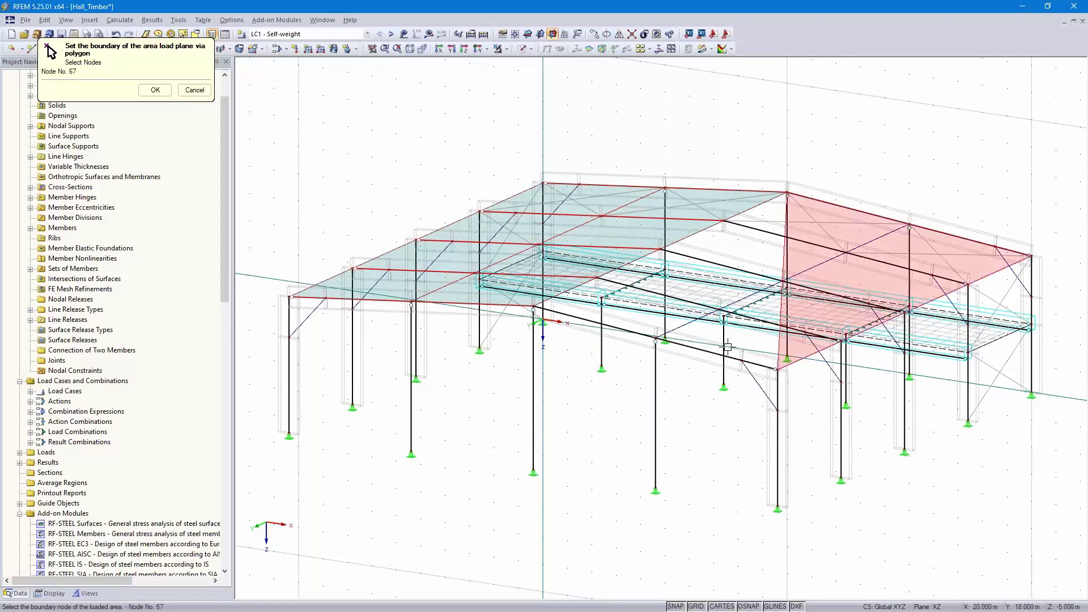
{"action": "left_click", "coordinate": [533, 308]}
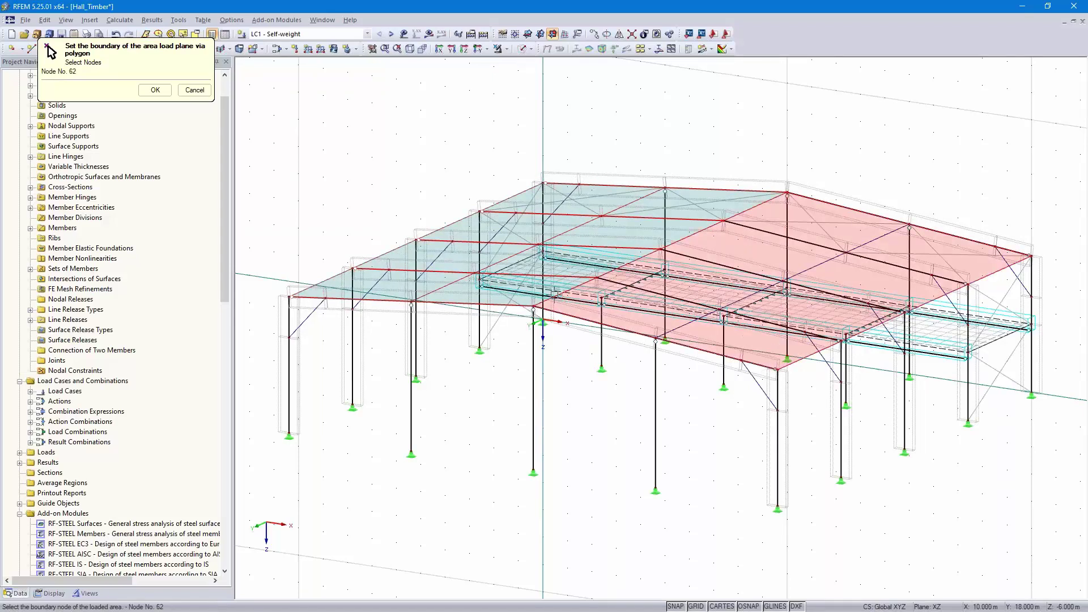
{"action": "left_click", "coordinate": [788, 192]}
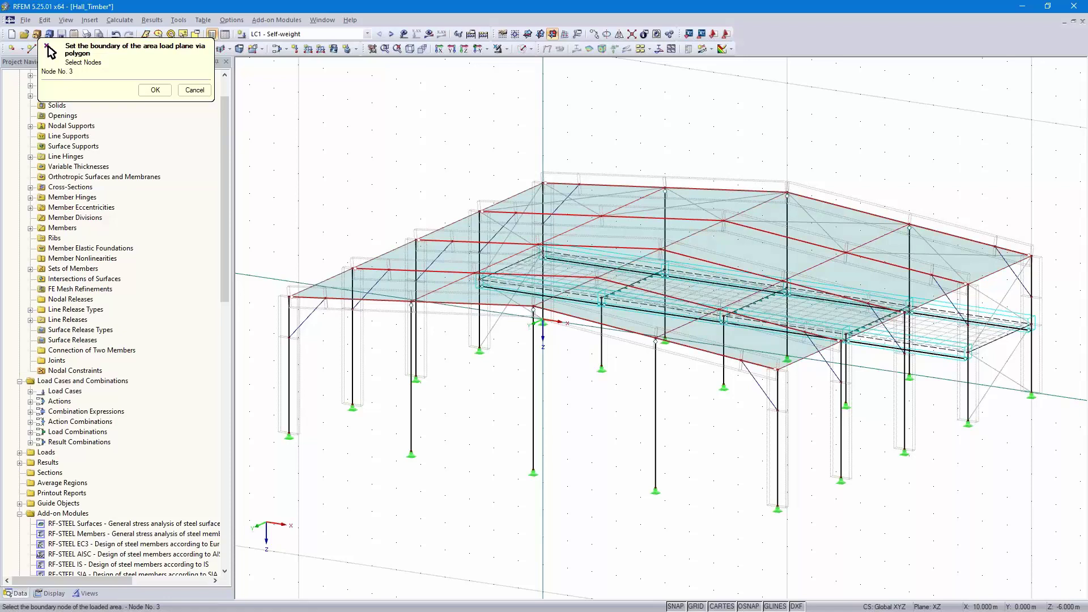
{"action": "left_click", "coordinate": [155, 90]}
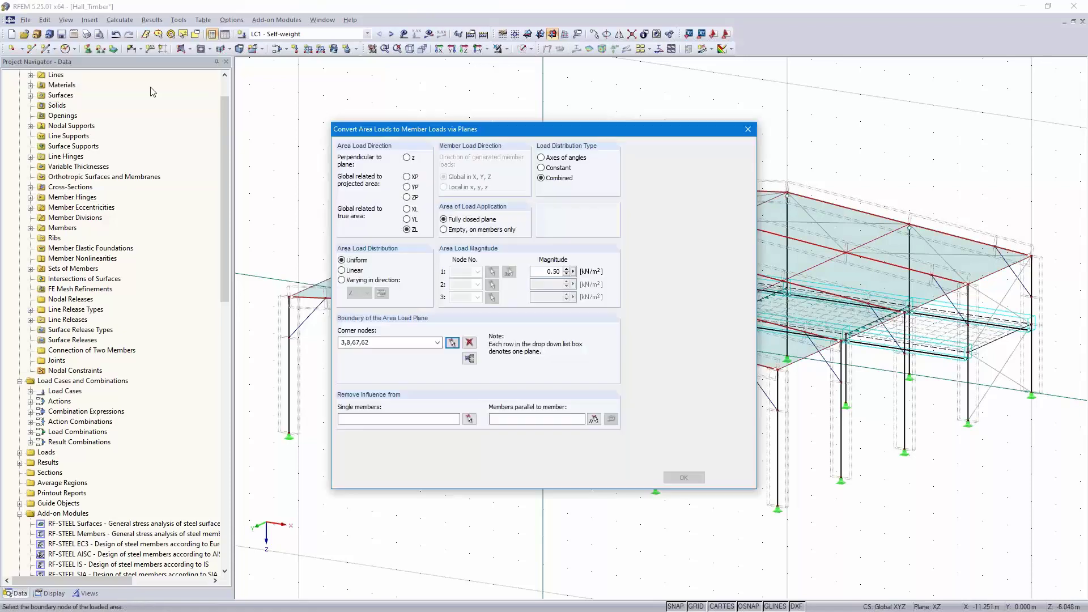
- Remove the load influence from all members parallel to member 79 and generate the member loads for both roof planes
{"action": "left_click", "coordinate": [594, 420]}
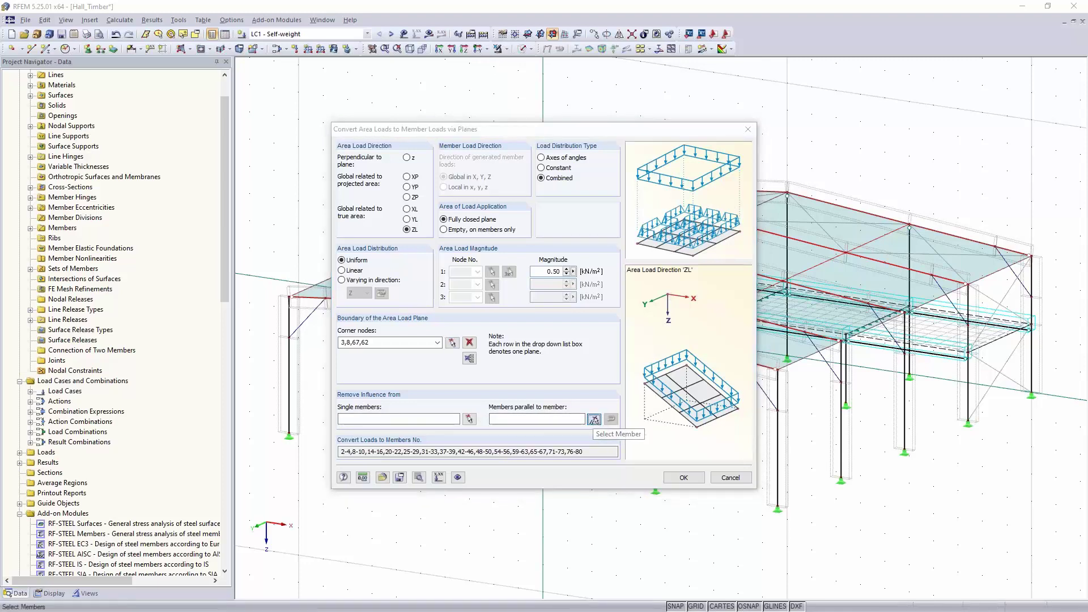
{"action": "left_click", "coordinate": [692, 319]}
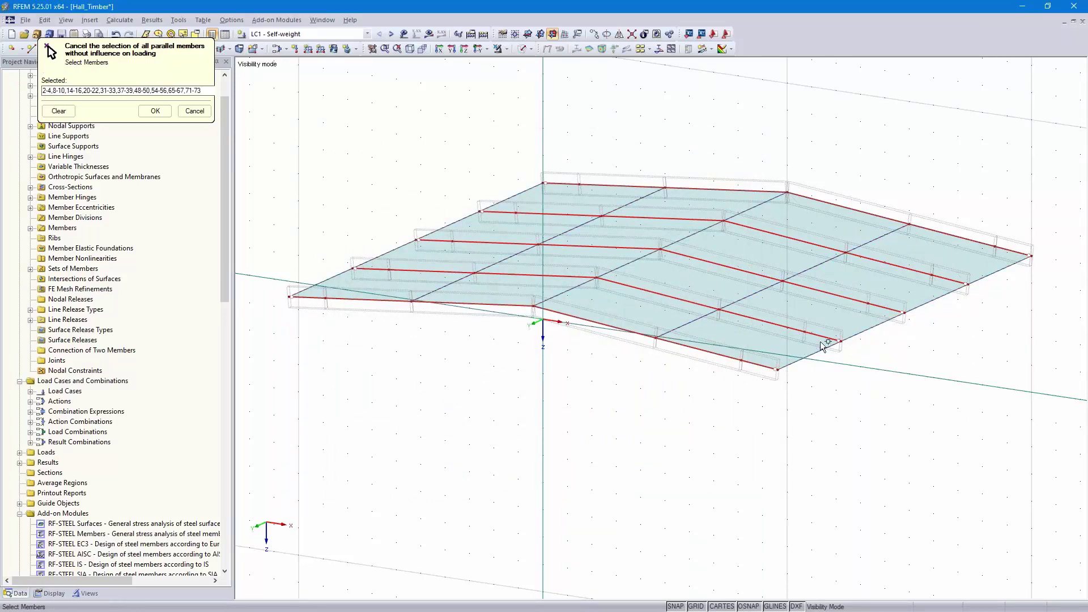
{"action": "left_click", "coordinate": [155, 110]}
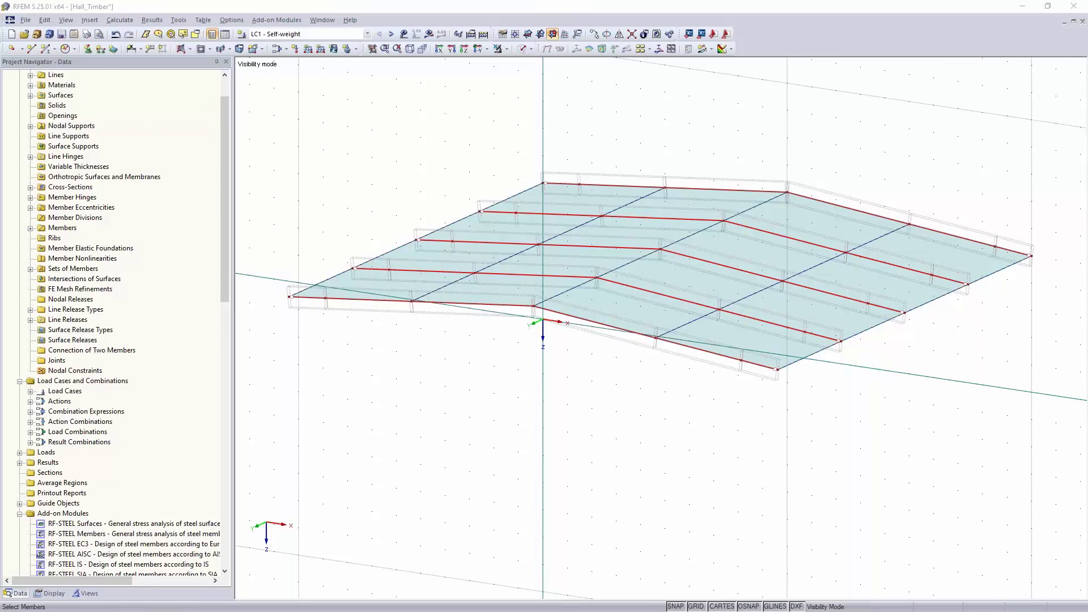
{"action": "left_click", "coordinate": [683, 477]}
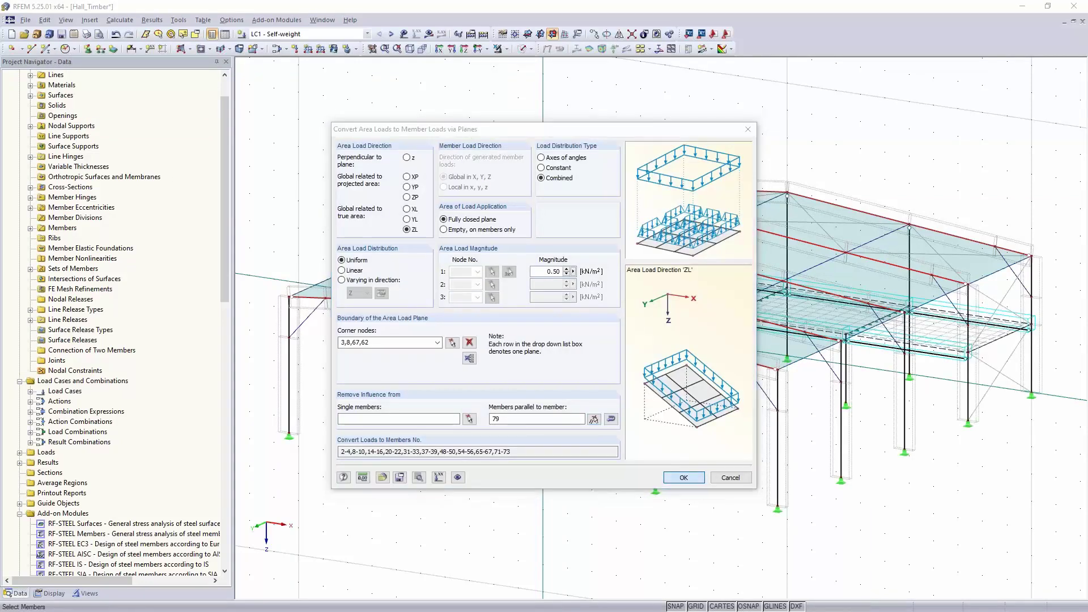
{"action": "left_click", "coordinate": [523, 333]}
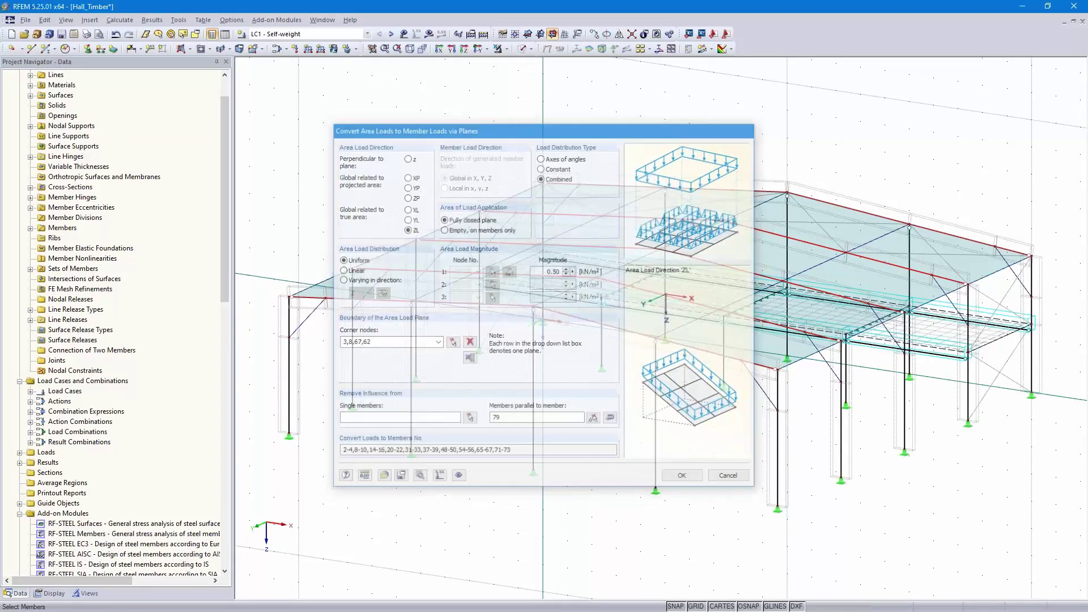
{"action": "left_click", "coordinate": [667, 403]}
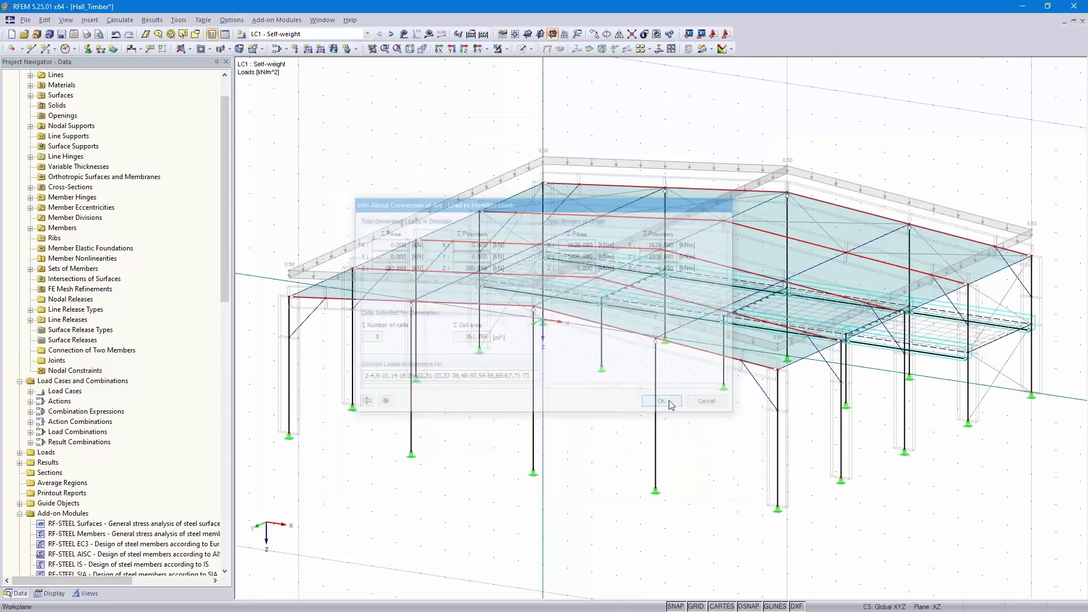
- Display the generated roof load separately as individual member loads and review its area load settings without changing them
{"action": "right_click", "coordinate": [836, 184]}
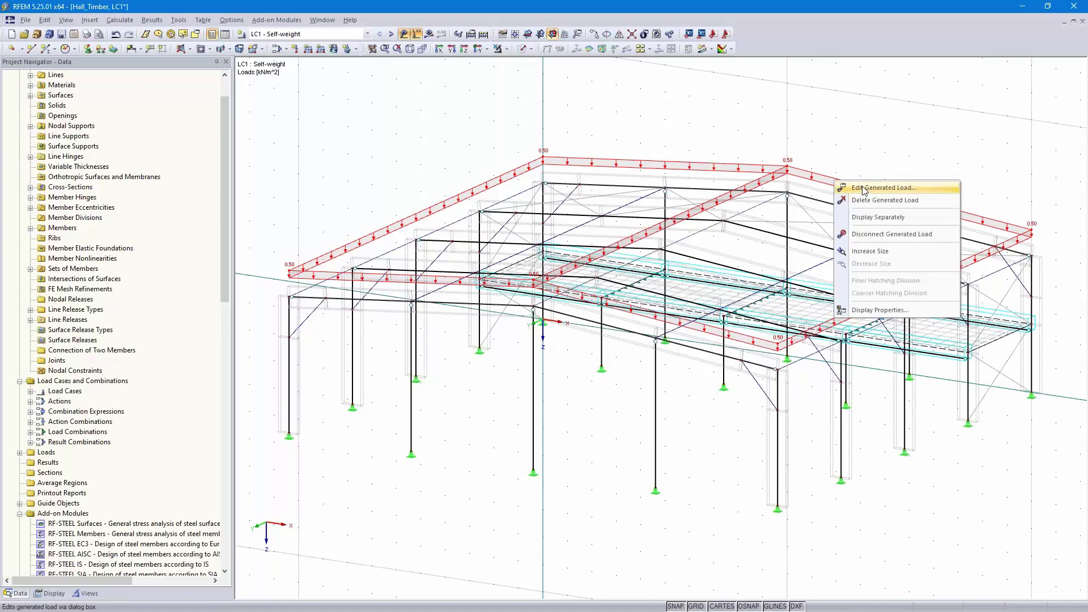
{"action": "left_click", "coordinate": [893, 218]}
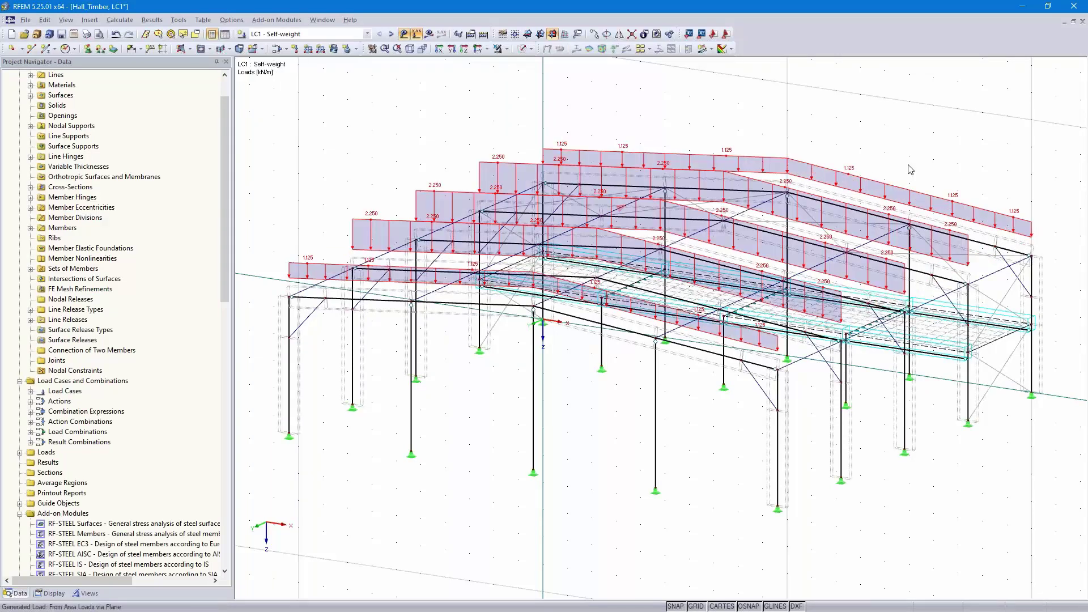
{"action": "middle_click_drag", "start_coordinate": [891, 177], "coordinate": [787, 167], "text": "ctrl"}
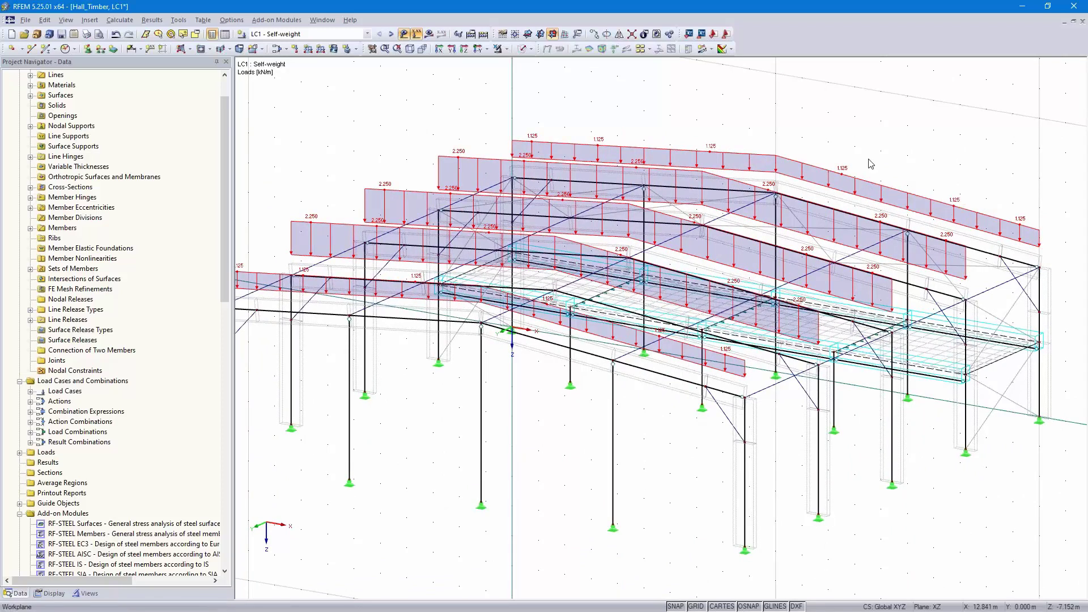
{"action": "double_click", "coordinate": [820, 222]}
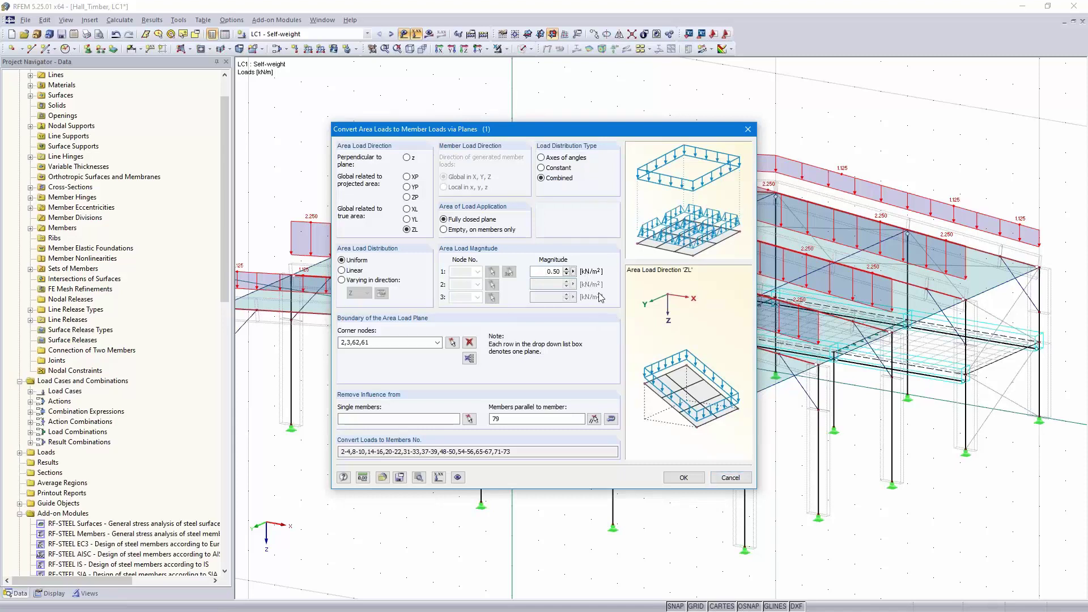
{"action": "left_click", "coordinate": [732, 479]}
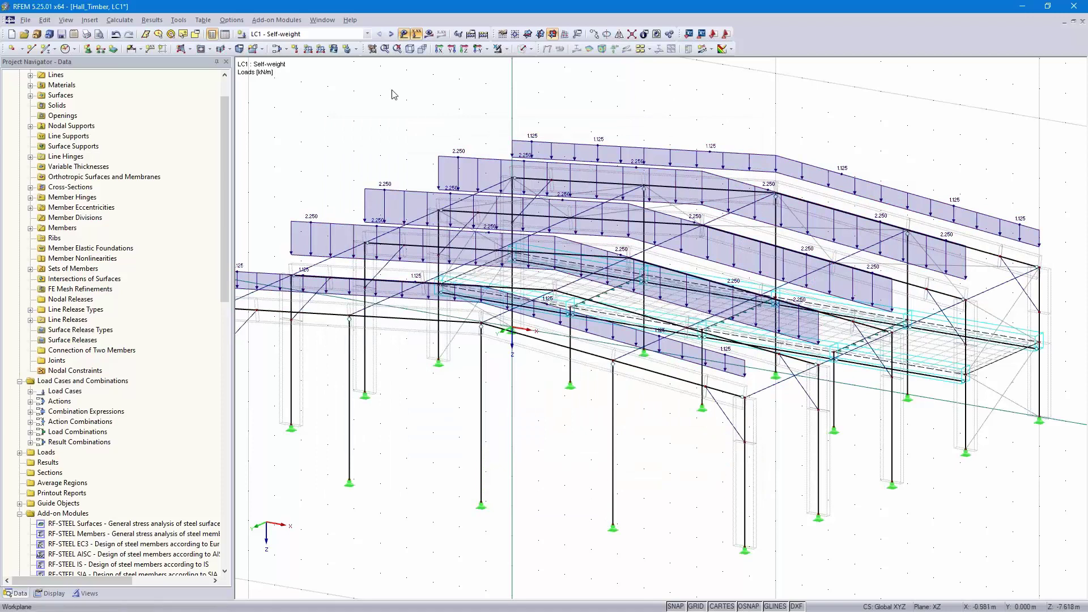
- Copy load case LC1 as a Snow load case with action category Snow (H ≤ 1000 m a.s.l.) and self-weight inactive
{"action": "left_click", "coordinate": [276, 50]}
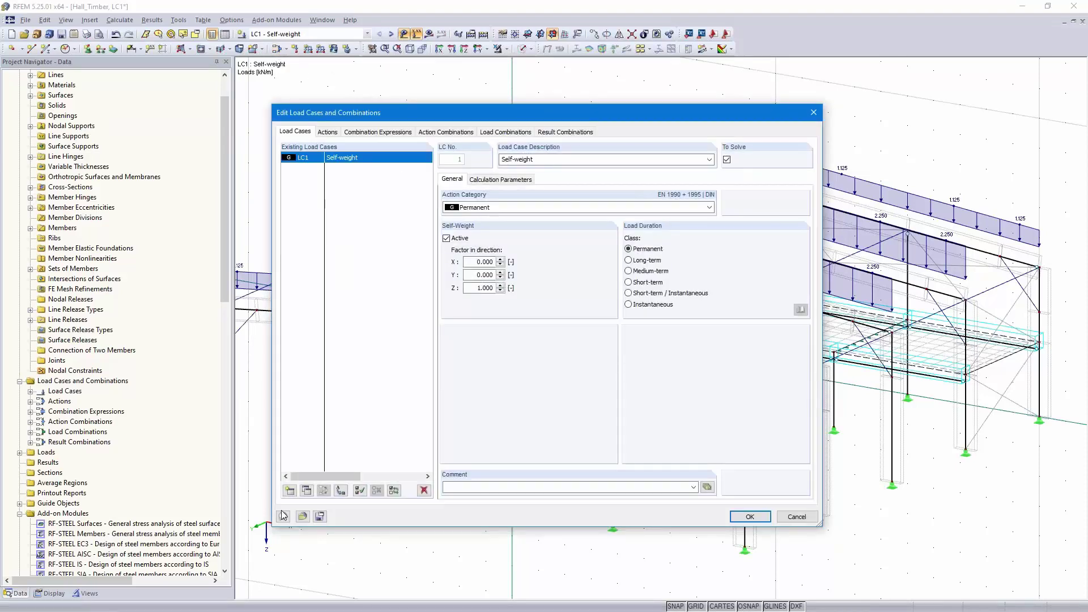
{"action": "left_click", "coordinate": [306, 491]}
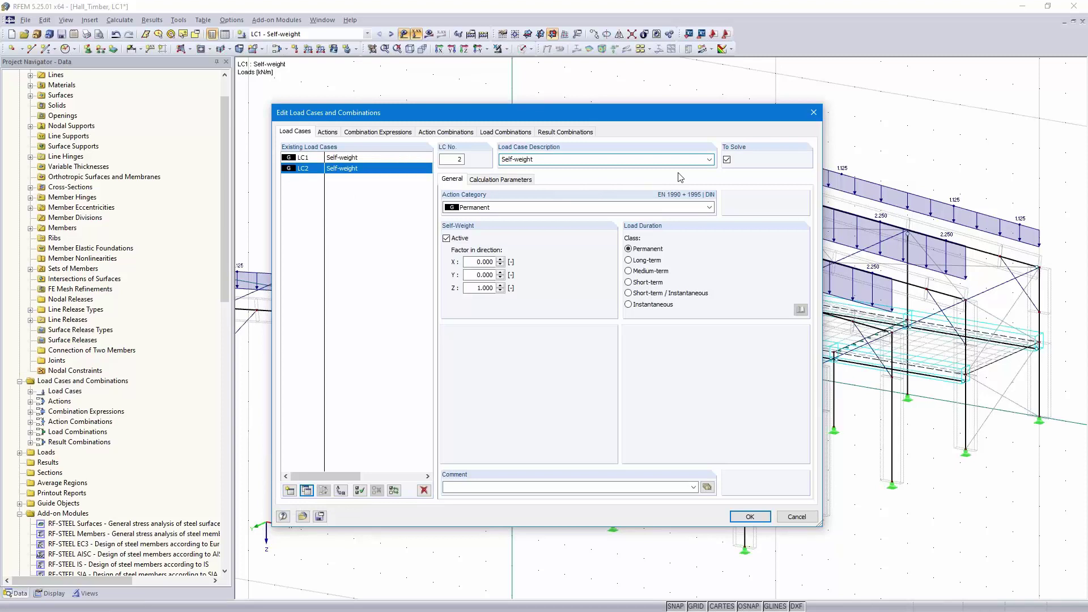
{"action": "left_click", "coordinate": [707, 161]}
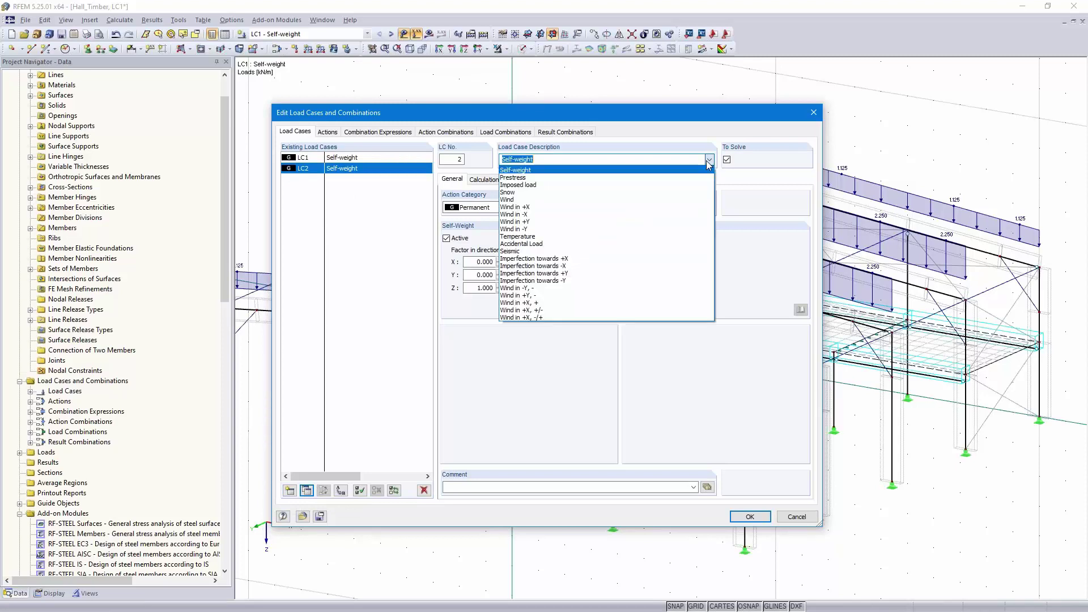
{"action": "left_click", "coordinate": [548, 196]}
{"action": "left_click", "coordinate": [571, 208]}
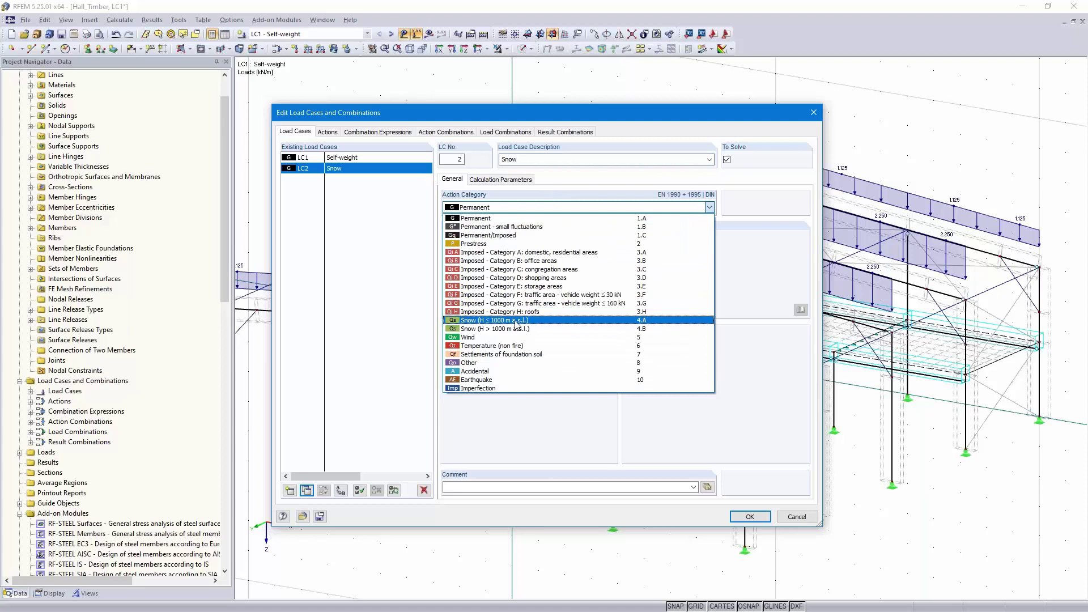
{"action": "left_click", "coordinate": [524, 320]}
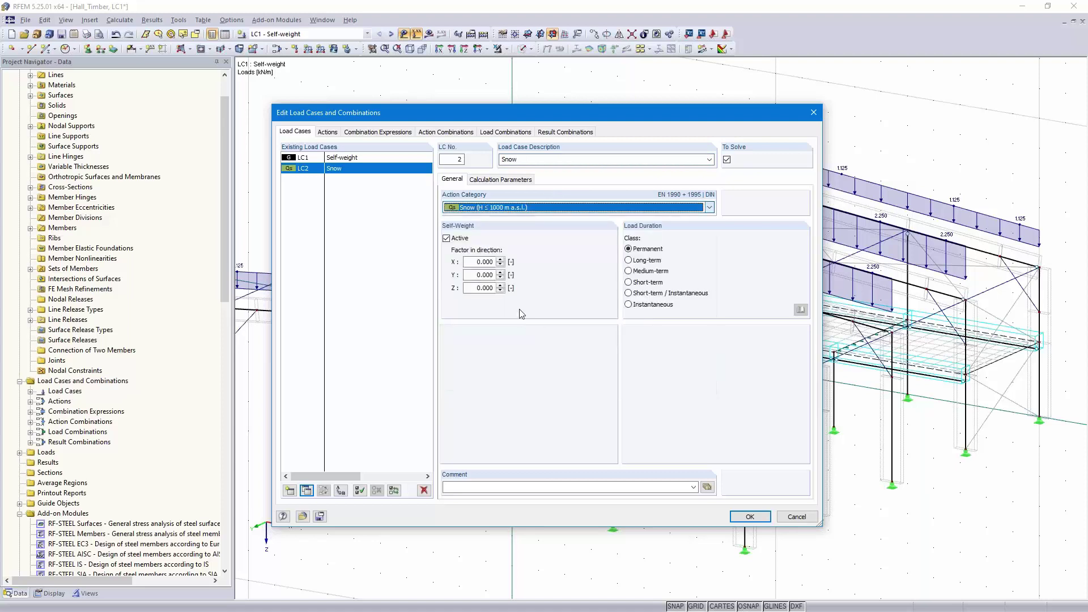
{"action": "left_click", "coordinate": [446, 239]}
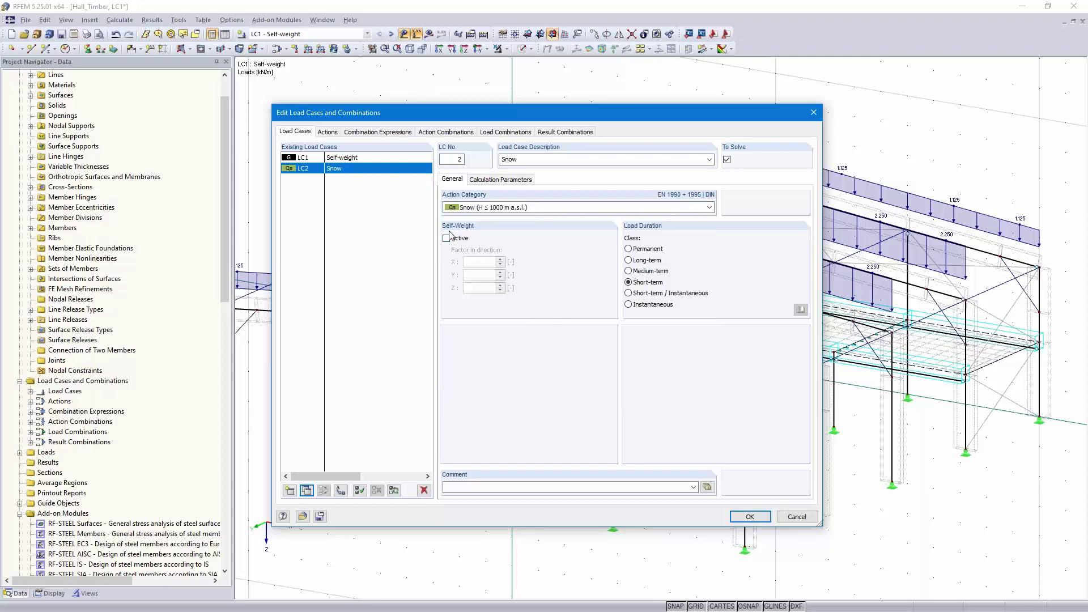
{"action": "left_click", "coordinate": [749, 517]}
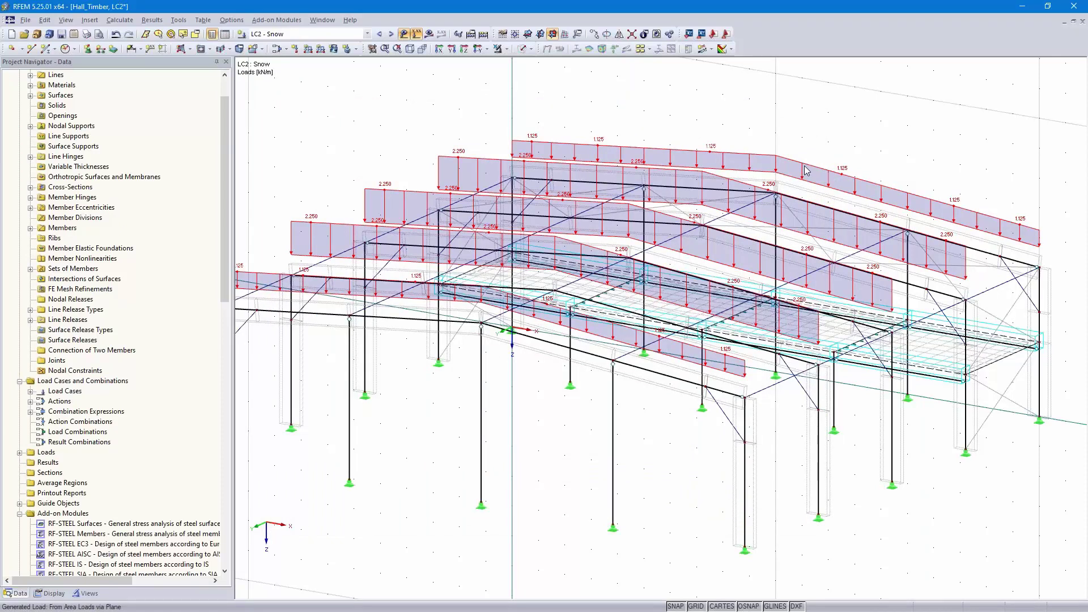
- Edit the copied roof load in the Snow load case, setting its direction to ZP, related to the projected area
{"action": "double_click", "coordinate": [806, 170]}
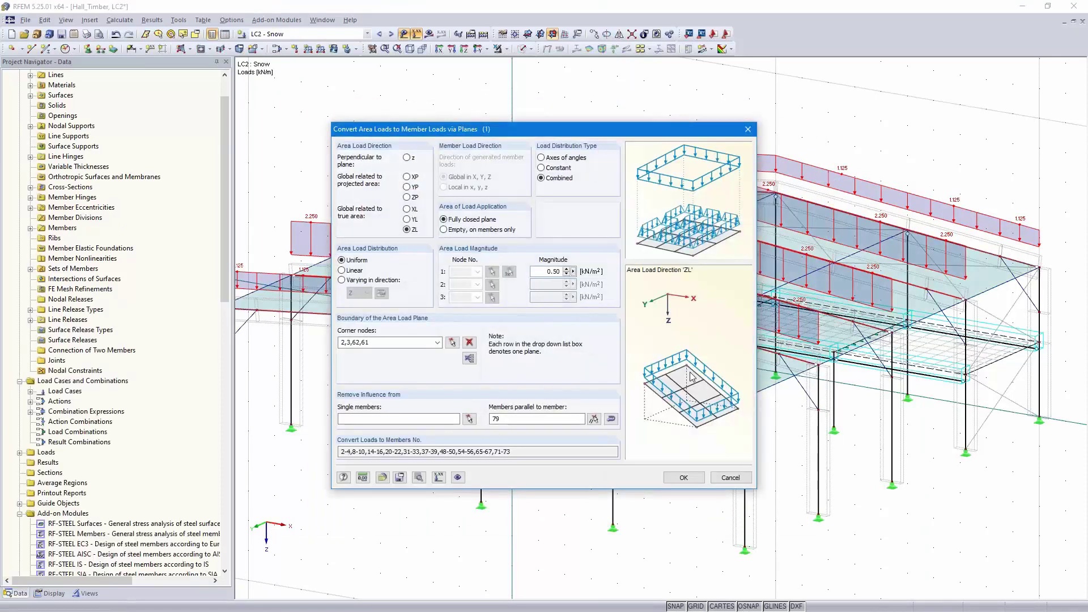
{"action": "left_click", "coordinate": [407, 197]}
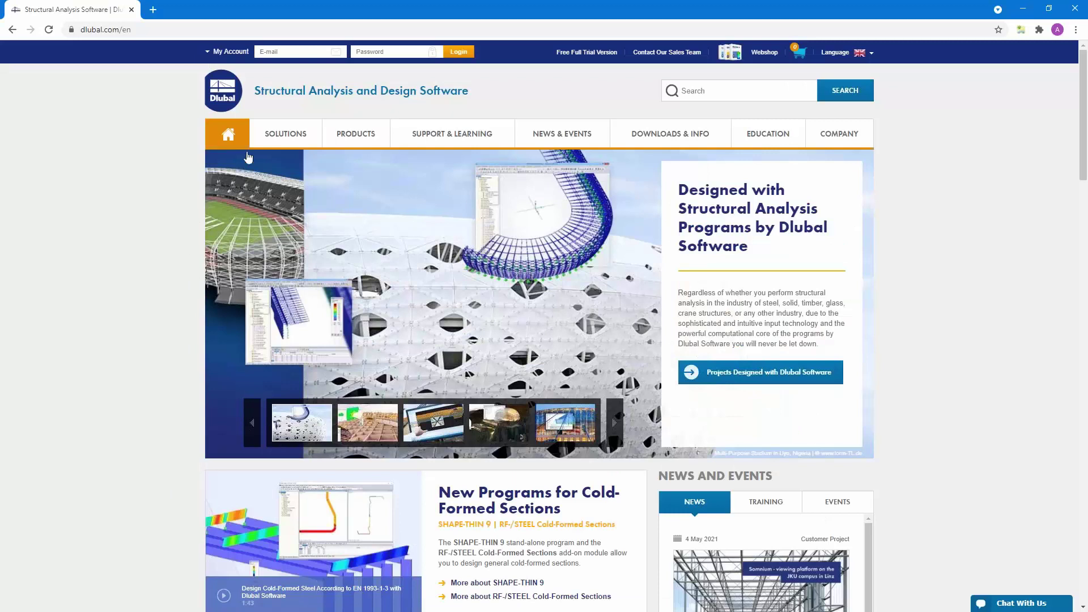
- On the Dlubal website in the browser, open the online service Snow Load, Wind Speed, and Seismic Load Maps
{"action": "mouse_move", "coordinate": [279, 139]}
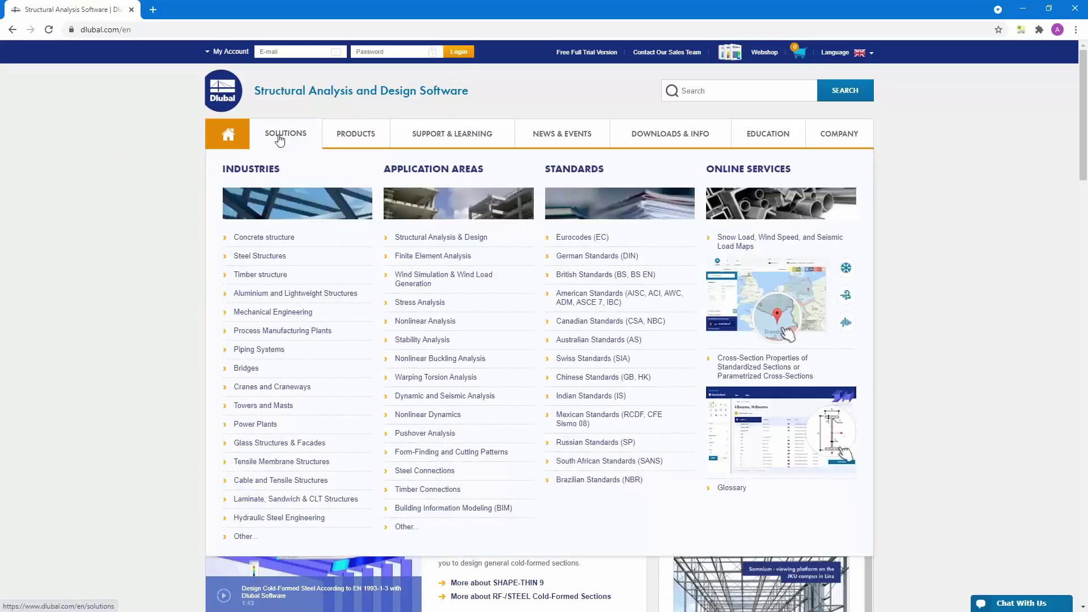
{"action": "left_click", "coordinate": [739, 249]}
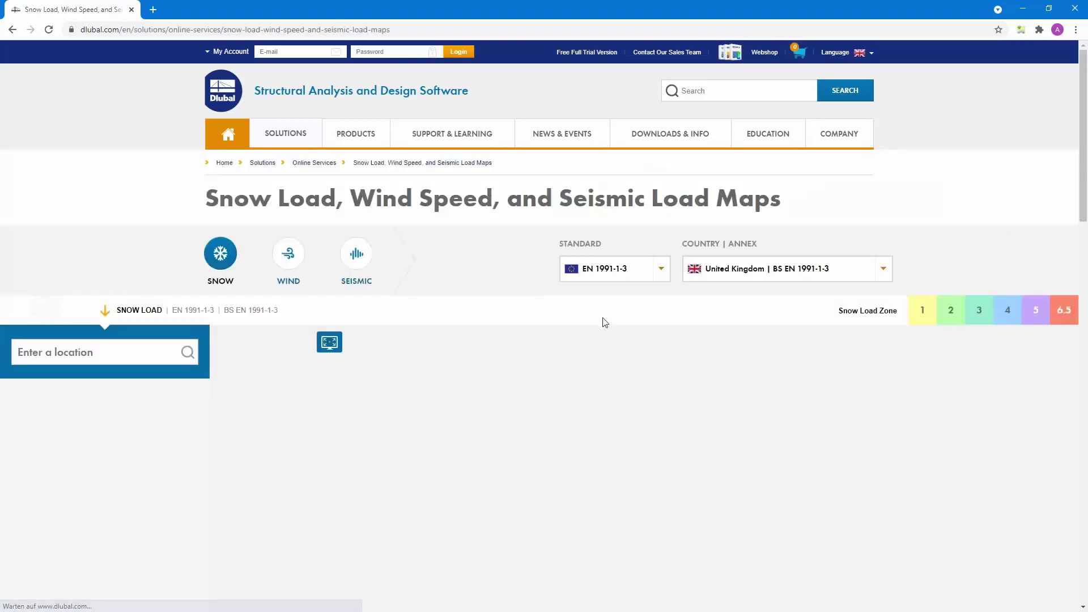
{"action": "scroll", "coordinate": [675, 305], "scroll_direction": "down", "scroll_amount": 4}
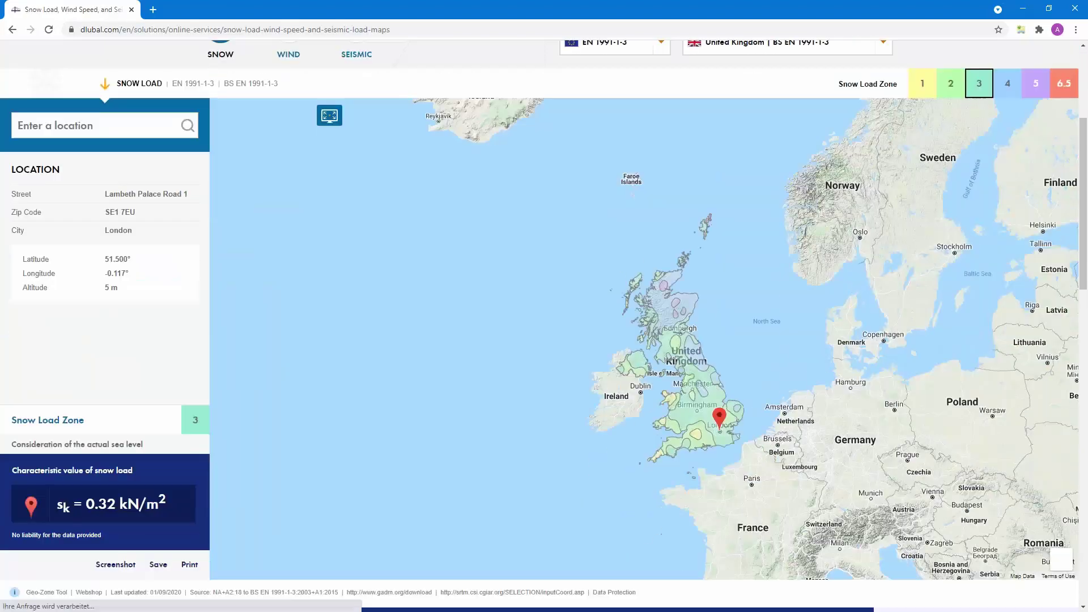
{"action": "scroll", "coordinate": [657, 119], "scroll_direction": "up", "scroll_amount": 1}
- Keep the snow load map's standard at EN 1991-1-3 and set the country annex to Germany | DIN EN 1991-1-3
{"action": "left_click", "coordinate": [659, 102]}
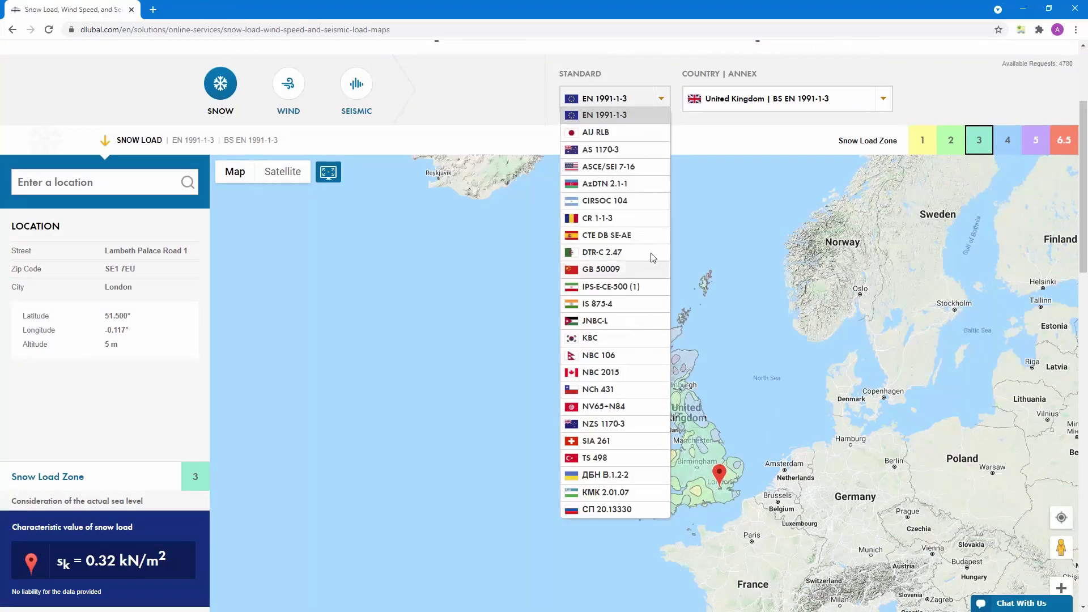
{"action": "left_click", "coordinate": [622, 121]}
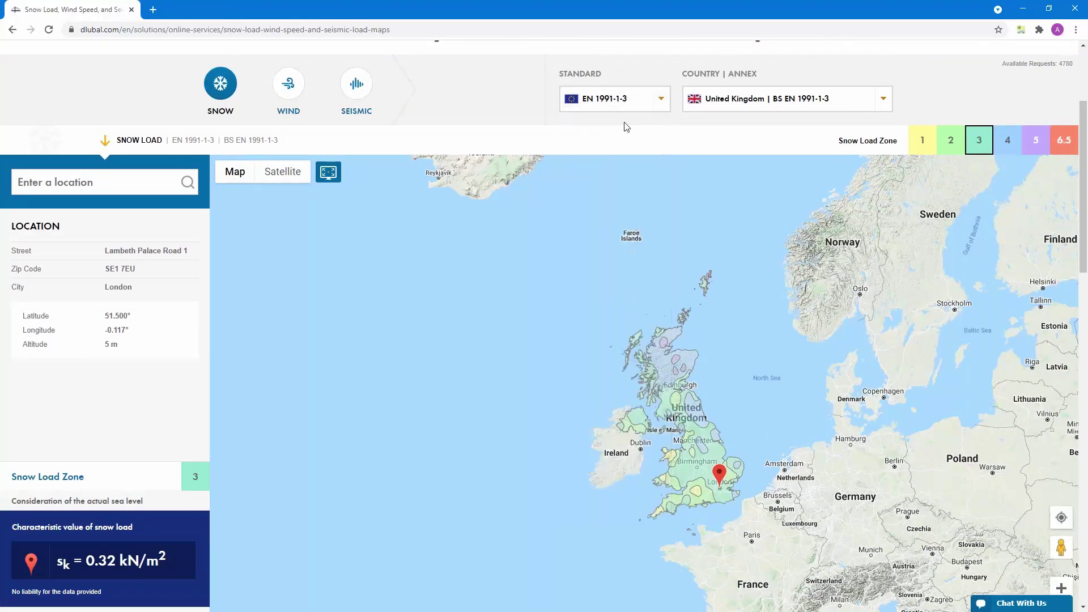
{"action": "right_click", "coordinate": [624, 145]}
{"action": "left_click", "coordinate": [600, 67]}
{"action": "left_click", "coordinate": [887, 105]}
{"action": "scroll", "coordinate": [879, 136], "scroll_direction": "down", "scroll_amount": 3}
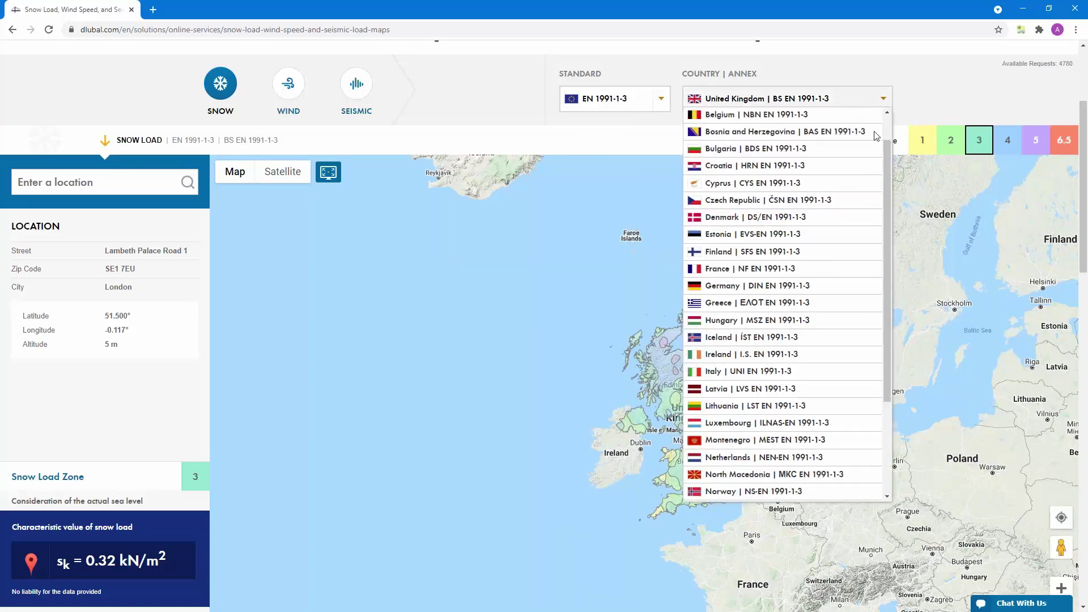
{"action": "scroll", "coordinate": [816, 233], "scroll_direction": "up", "scroll_amount": 3}
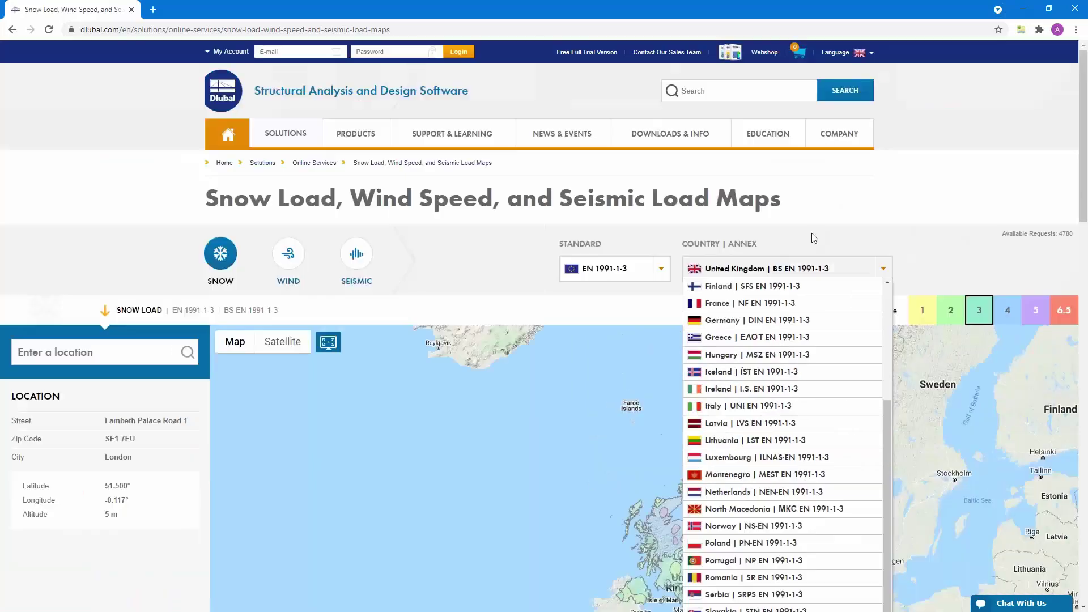
{"action": "scroll", "coordinate": [814, 238], "scroll_direction": "down", "scroll_amount": 2}
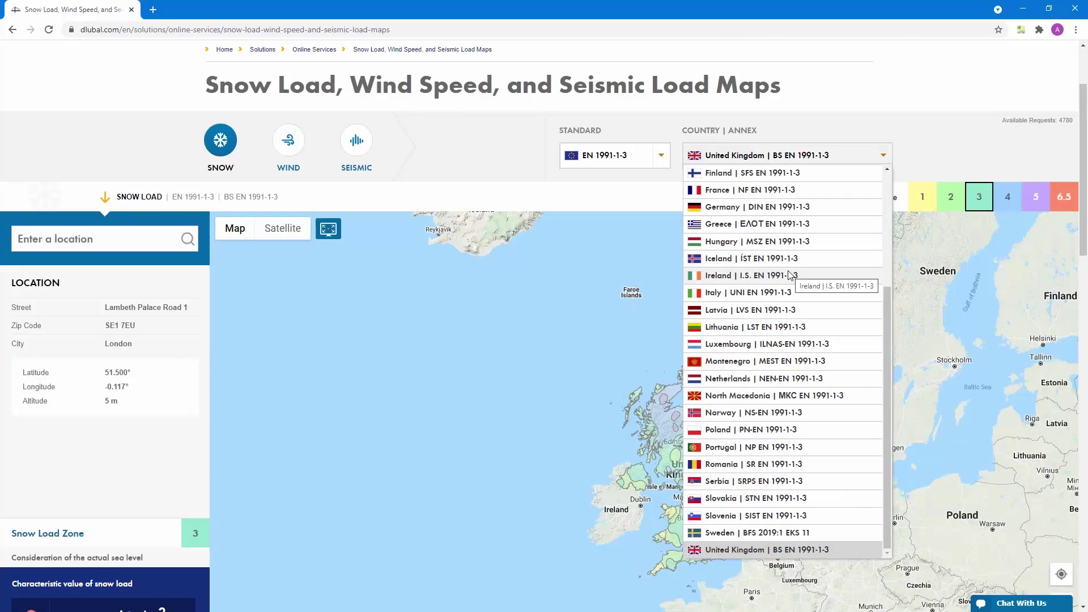
{"action": "left_click", "coordinate": [780, 208]}
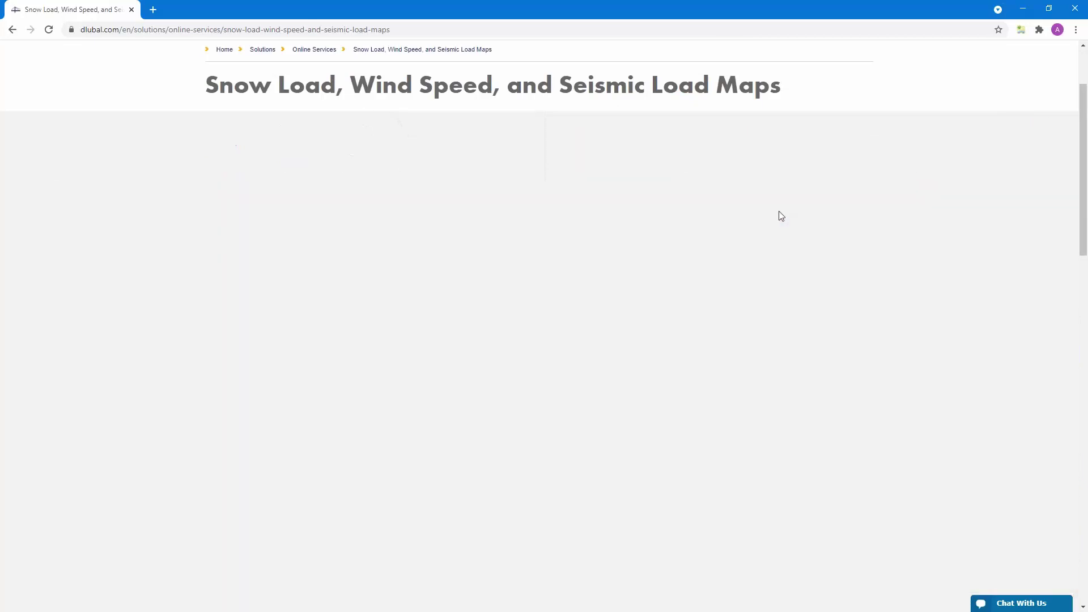
- Search the snow load map for Grimmaische Straße in Leipzig, Germany, and look up its snow load zone and characteristic snow load
{"action": "left_click", "coordinate": [123, 240]}
{"action": "type", "text": "gr"}
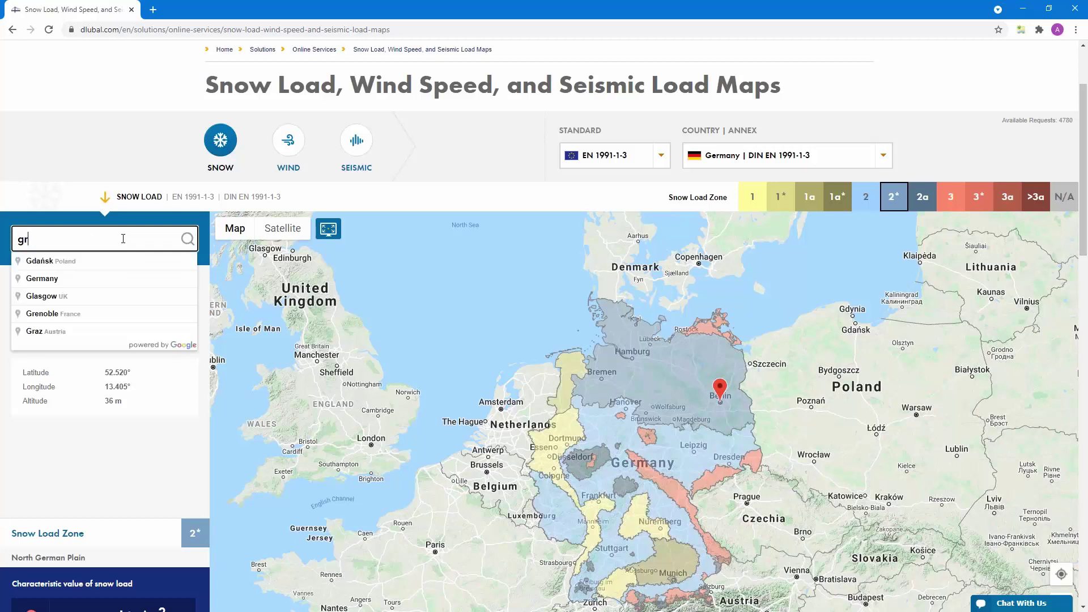
{"action": "type", "text": "immais"}
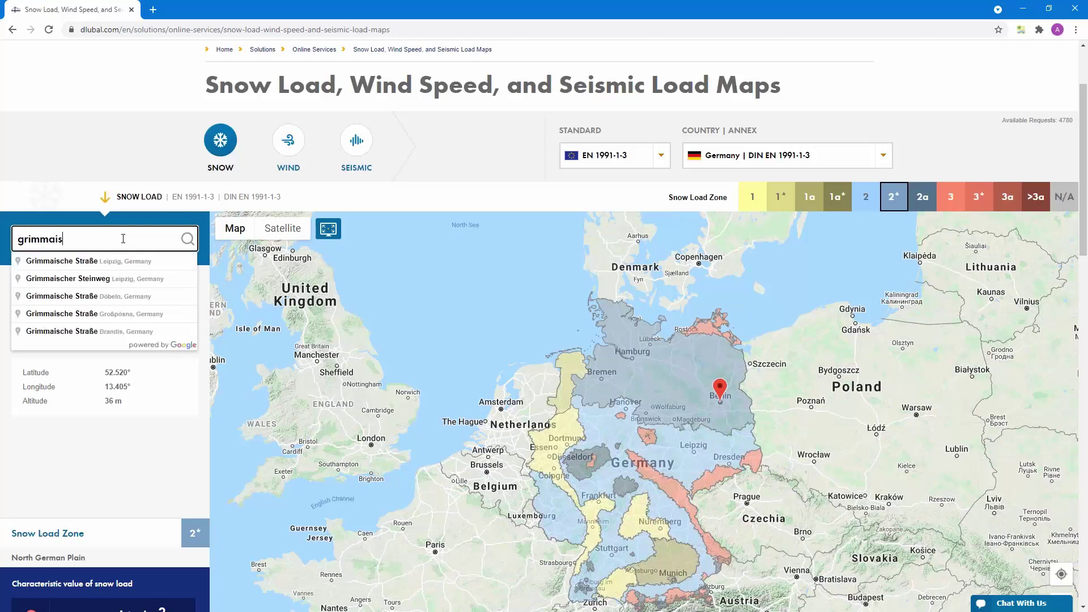
{"action": "left_click", "coordinate": [105, 264]}
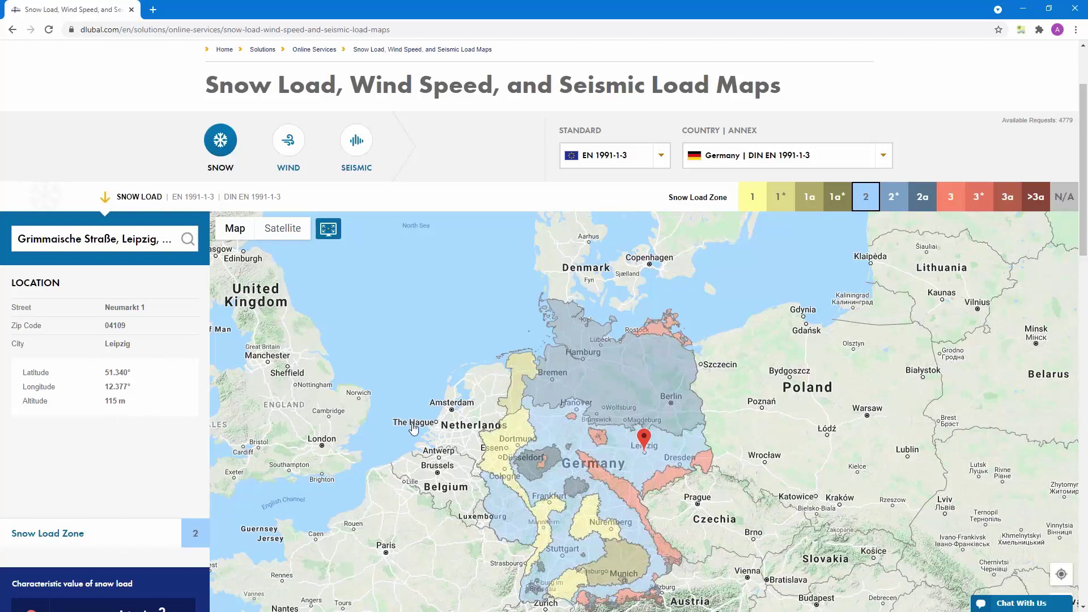
{"action": "scroll", "coordinate": [448, 409], "scroll_direction": "down", "scroll_amount": 1}
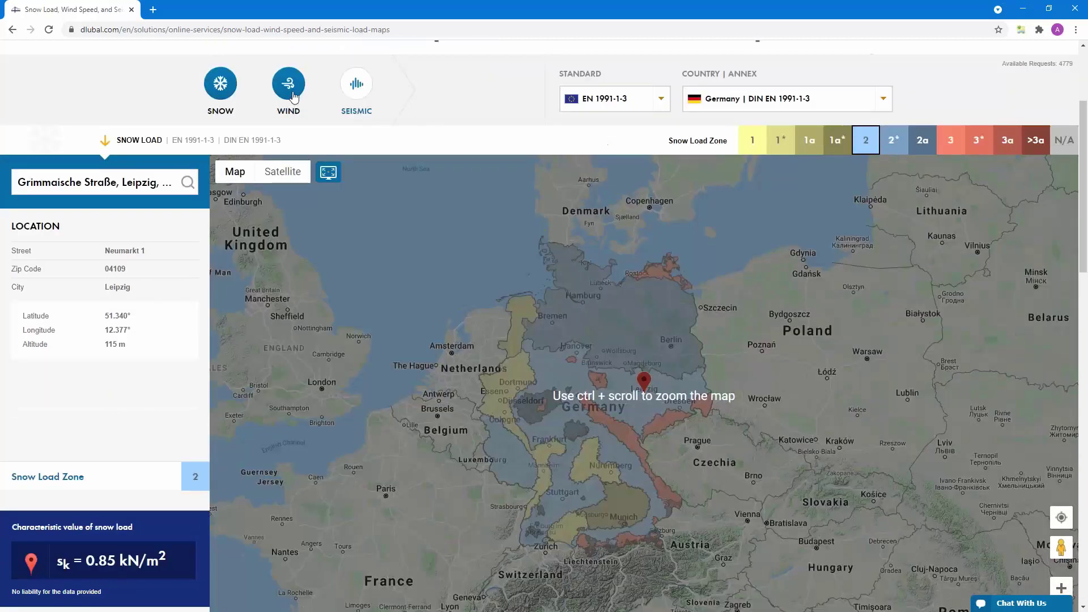
- Look up the wind and seismic zone maps for the same location and open the print preview of the results report
{"action": "left_click", "coordinate": [288, 85]}
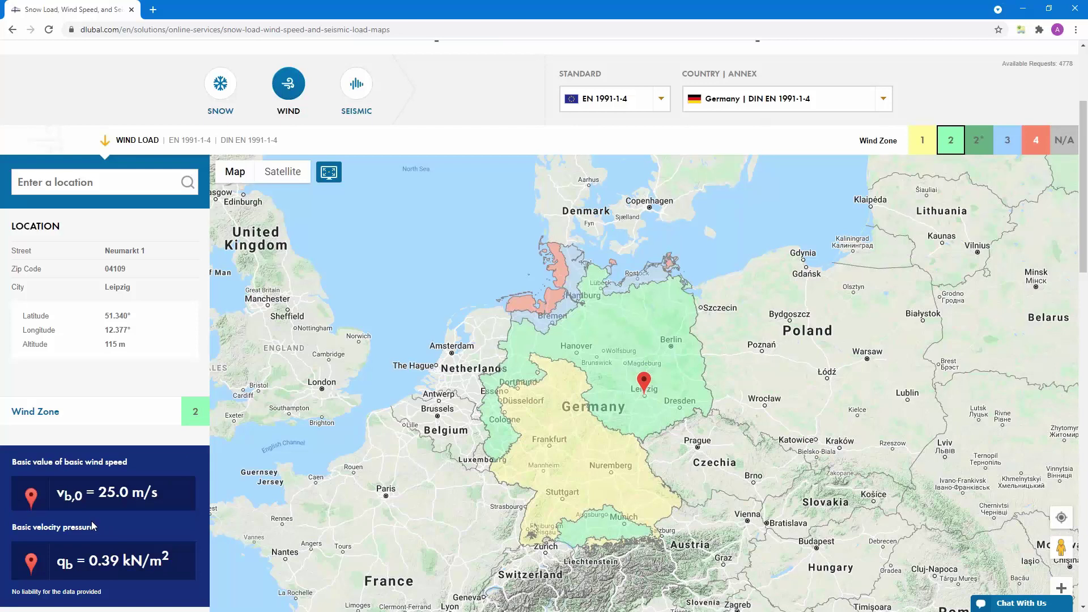
{"action": "left_click", "coordinate": [356, 84]}
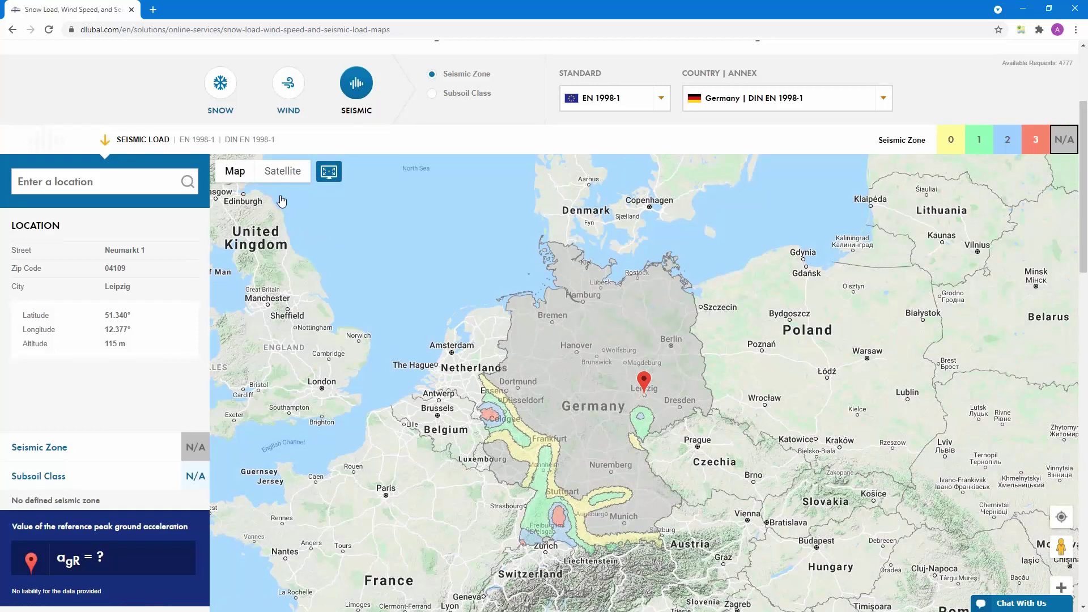
{"action": "scroll", "coordinate": [281, 201], "scroll_direction": "down", "scroll_amount": 5}
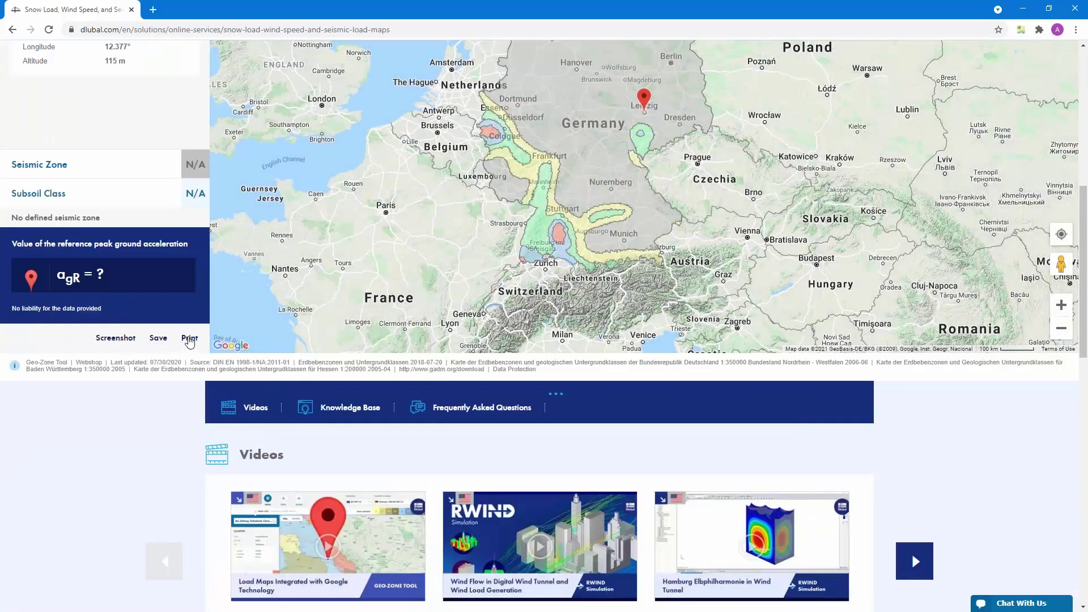
{"action": "left_click", "coordinate": [189, 339]}
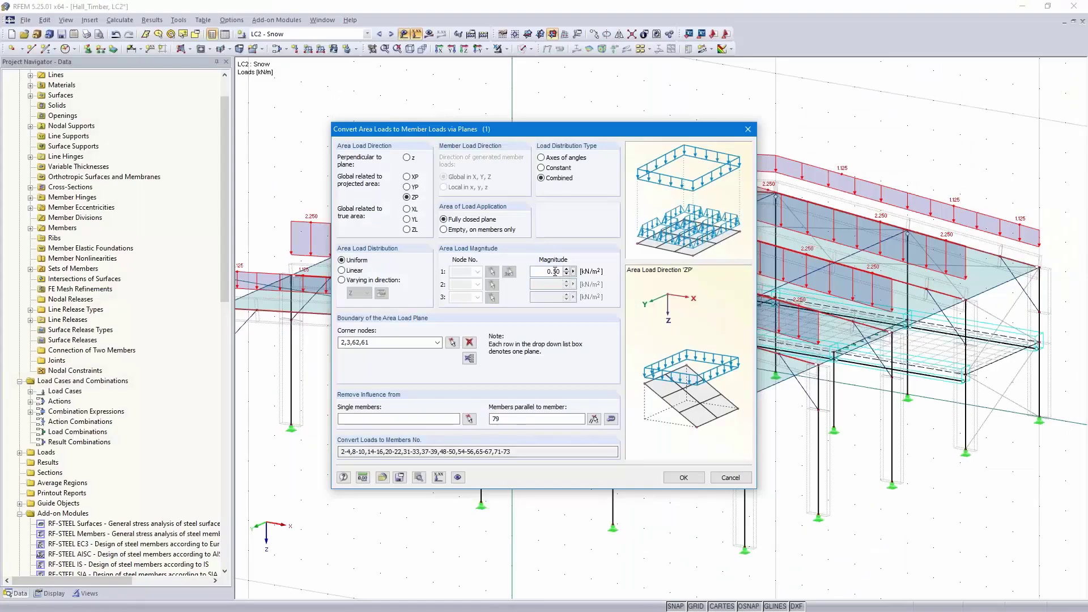
- Set the magnitude of the uniform area load on the roof plane to 0.68 kN/m² in the Snow load case
{"action": "double_click", "coordinate": [554, 271]}
{"action": "type", "text": "68"}
{"action": "left_click", "coordinate": [679, 479]}
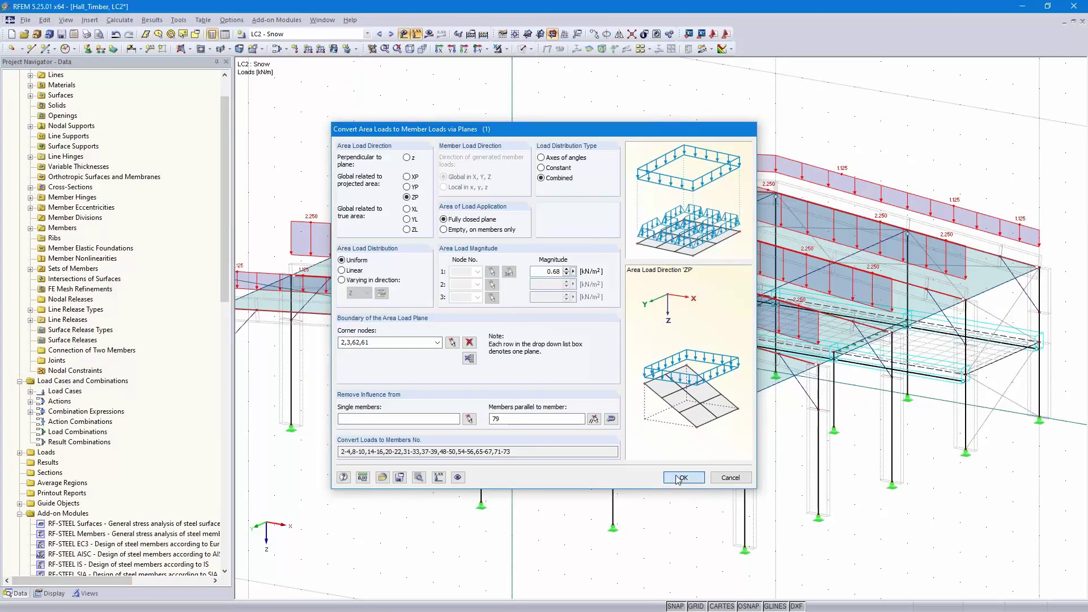
{"action": "left_click", "coordinate": [665, 404]}
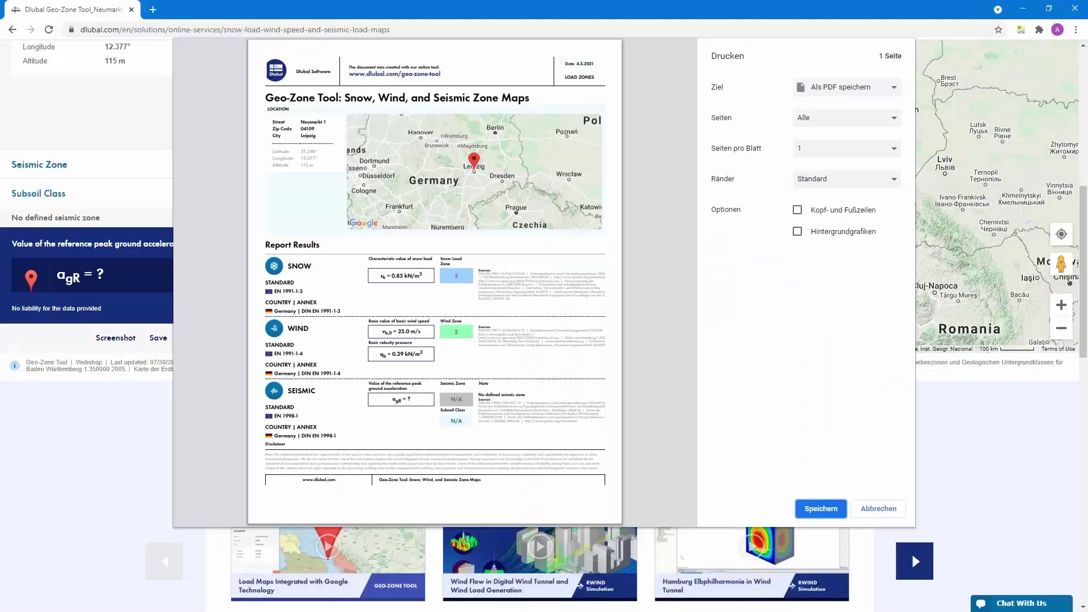
{"action": "key", "text": "Return"}
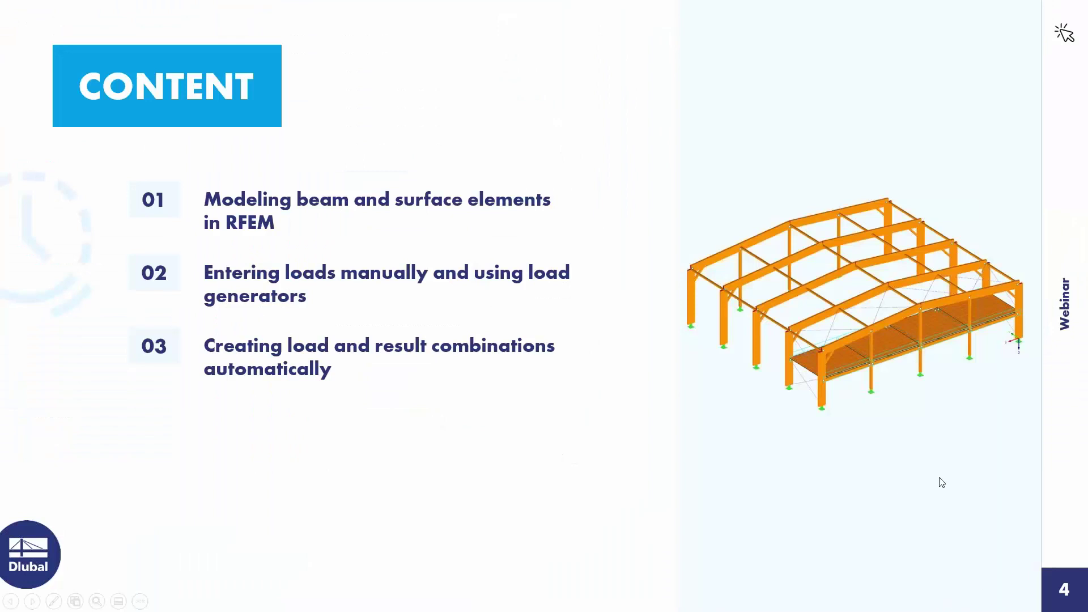
{"action": "left_click", "coordinate": [935, 480]}
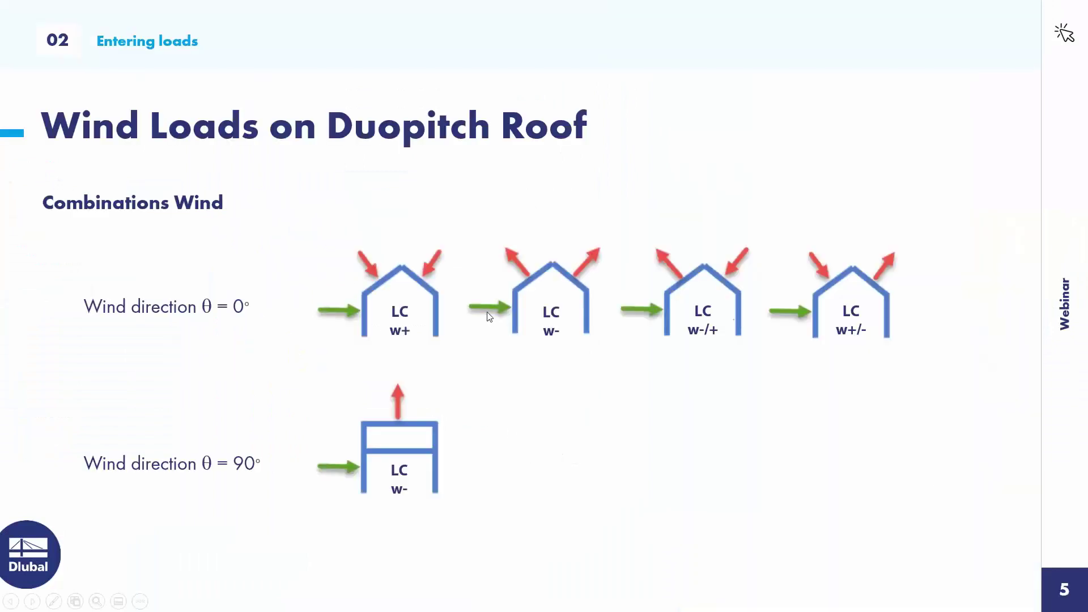
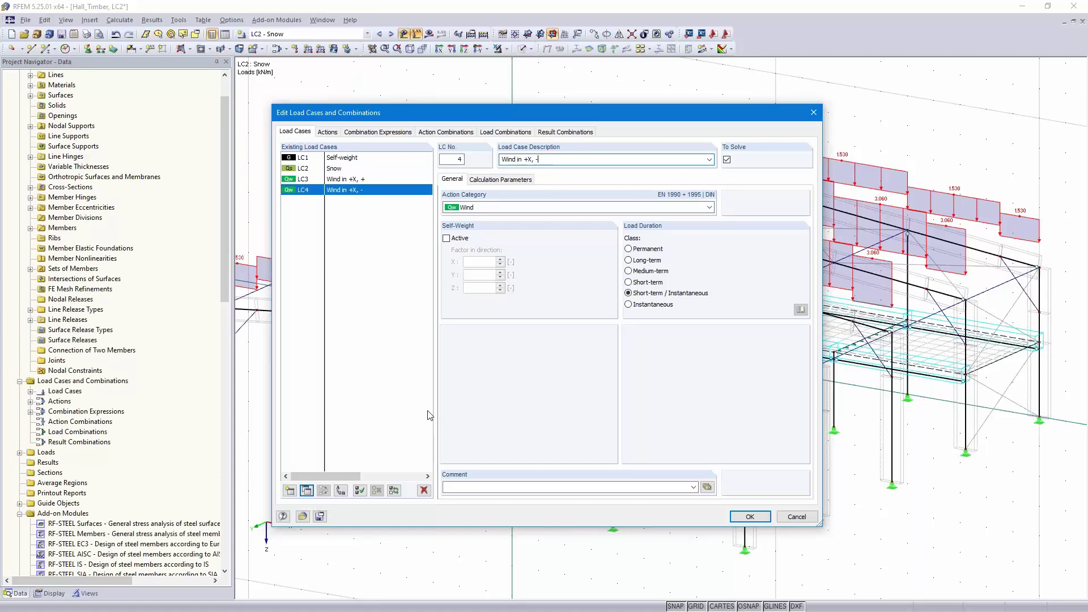
- Copy the wind load case as LC5 "Wind in +X, -/+" and LC6 "Wind in +X, +/-", and make LC3 the current load case
{"action": "left_click", "coordinate": [314, 485]}
{"action": "left_click", "coordinate": [315, 491]}
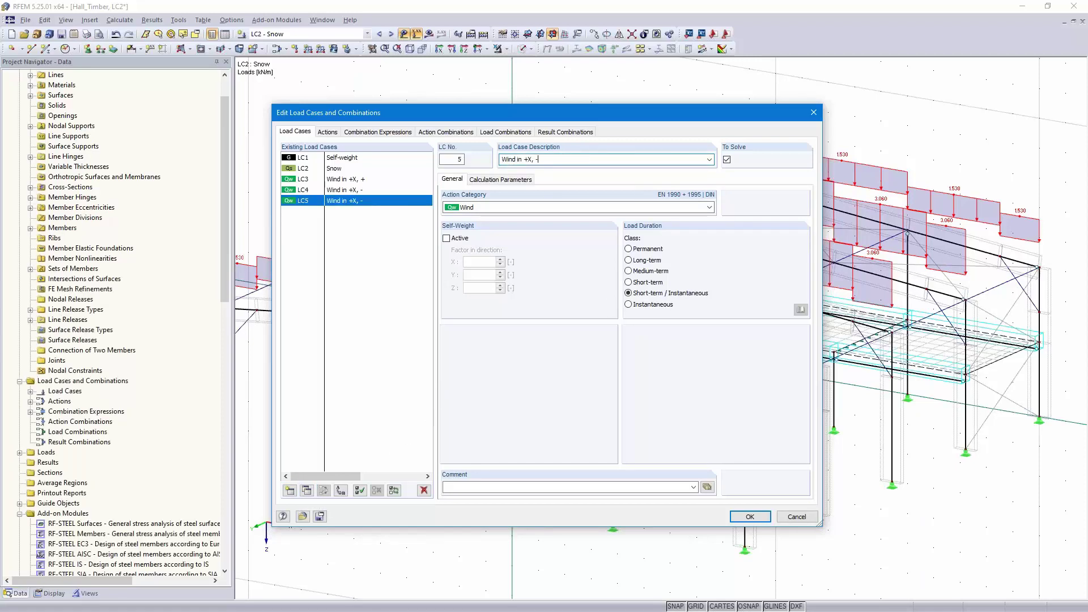
{"action": "left_click", "coordinate": [306, 490]}
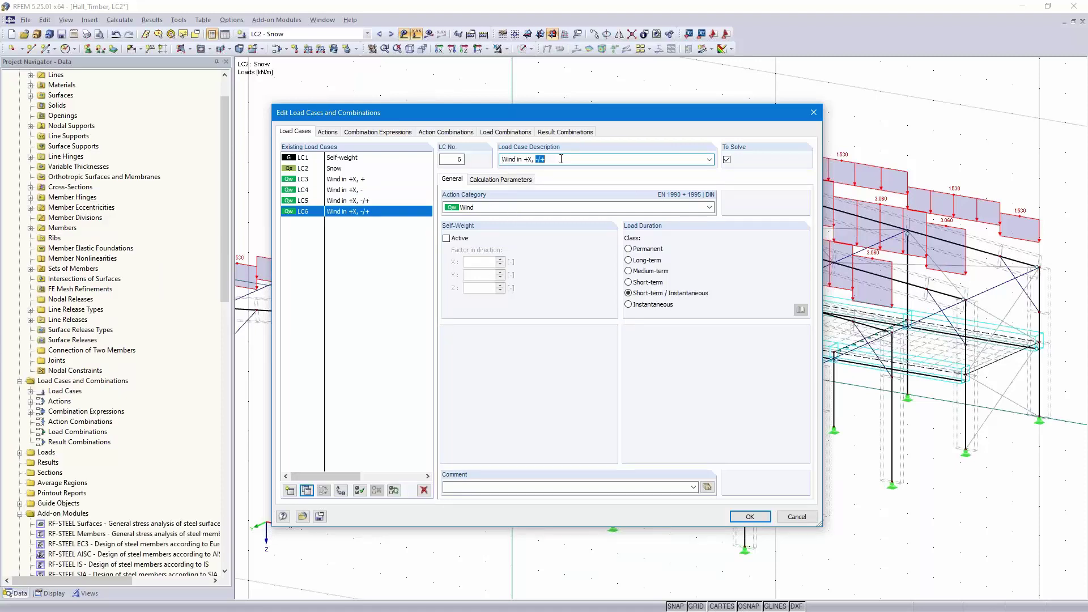
{"action": "type", "text": "+/"}
{"action": "left_click", "coordinate": [349, 180]}
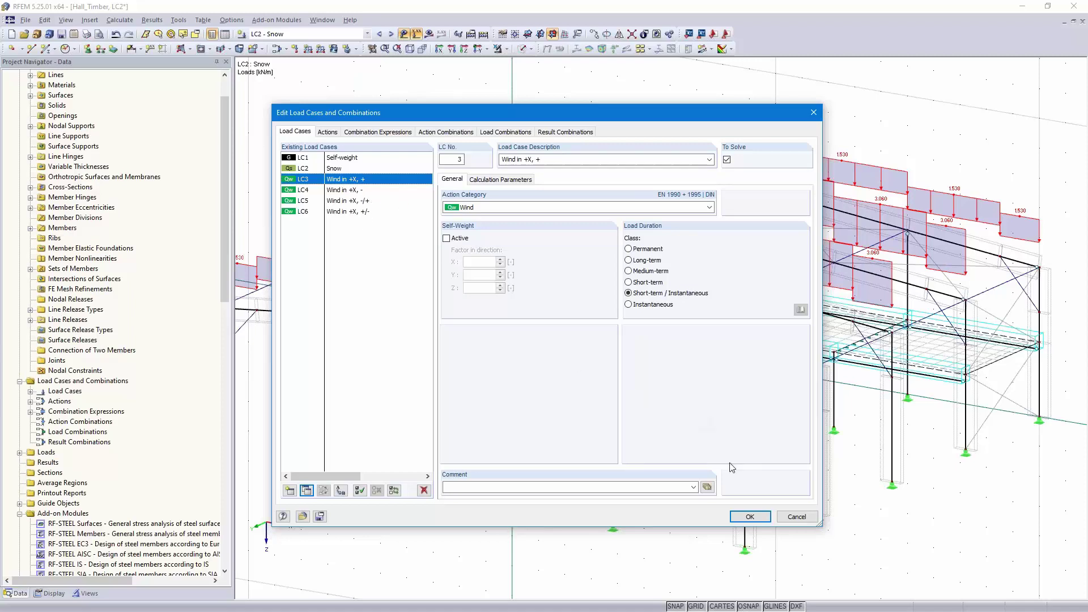
{"action": "left_click", "coordinate": [749, 517]}
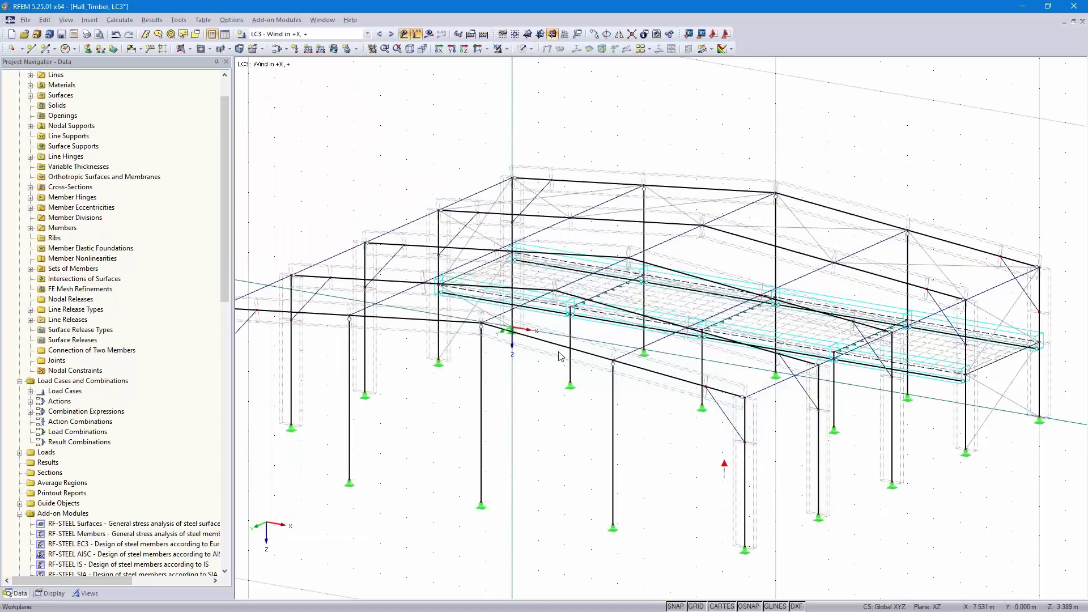
- Open the wind load generator for vertical walls with roof according to EN 1991-1-4
{"action": "middle_click_drag", "start_coordinate": [309, 140], "coordinate": [347, 156]}
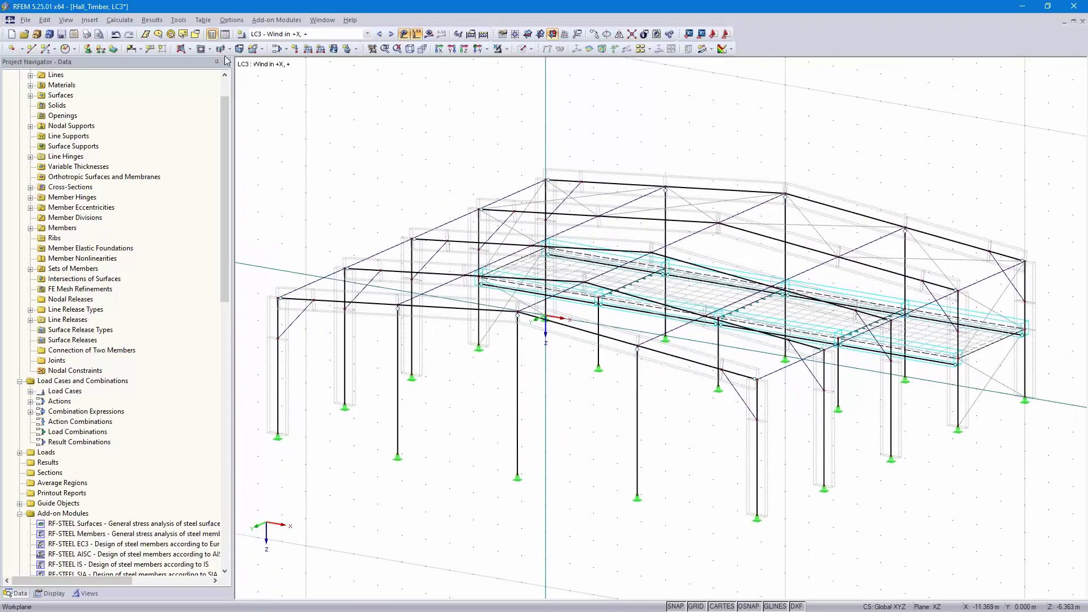
{"action": "left_click", "coordinate": [179, 21]}
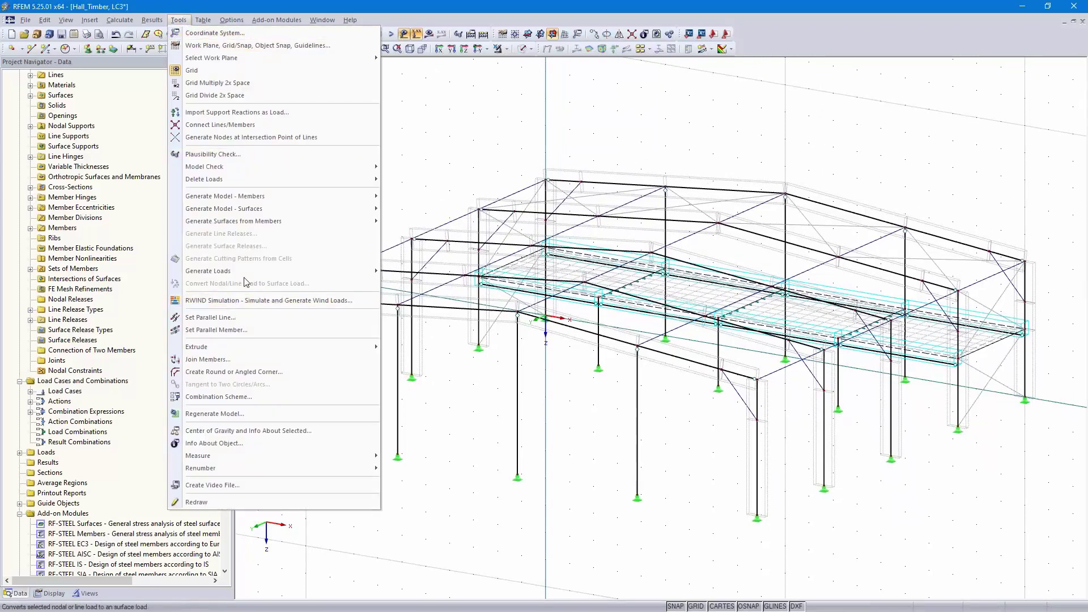
{"action": "mouse_move", "coordinate": [257, 271]}
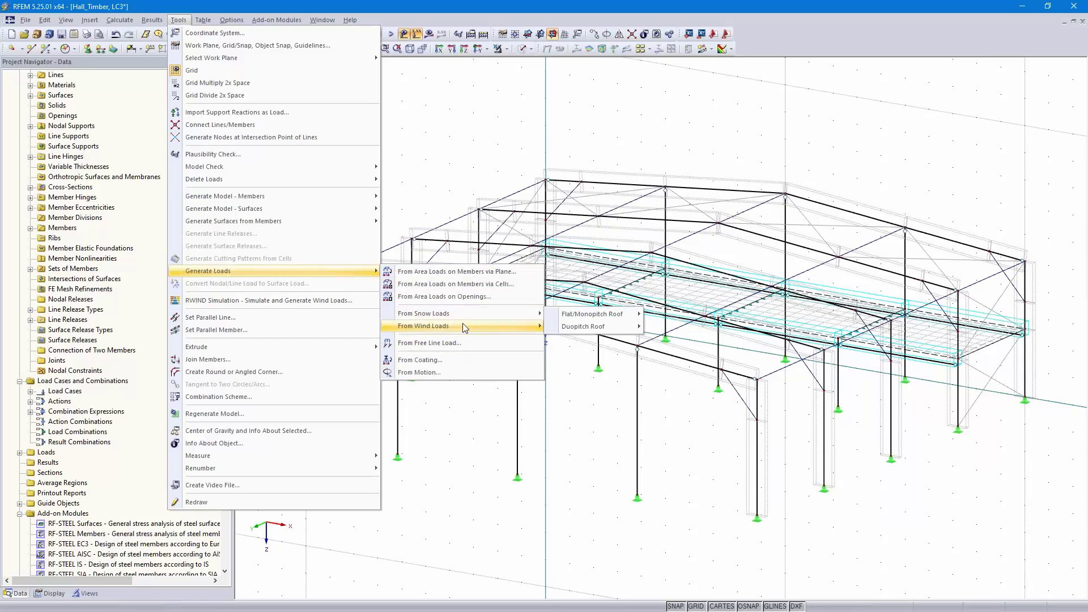
{"action": "mouse_move", "coordinate": [464, 324]}
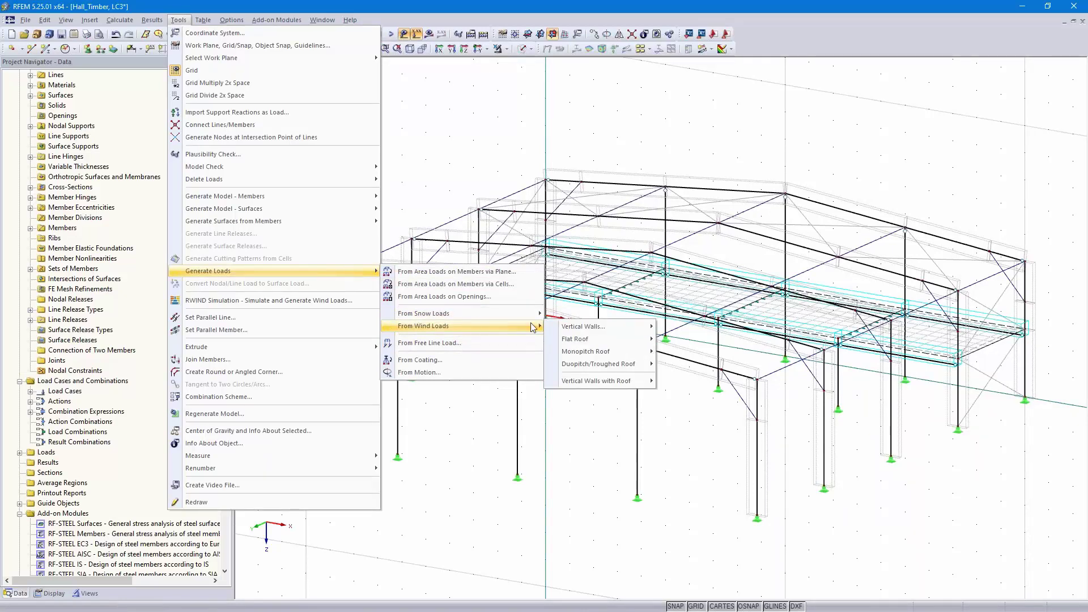
{"action": "mouse_move", "coordinate": [612, 333]}
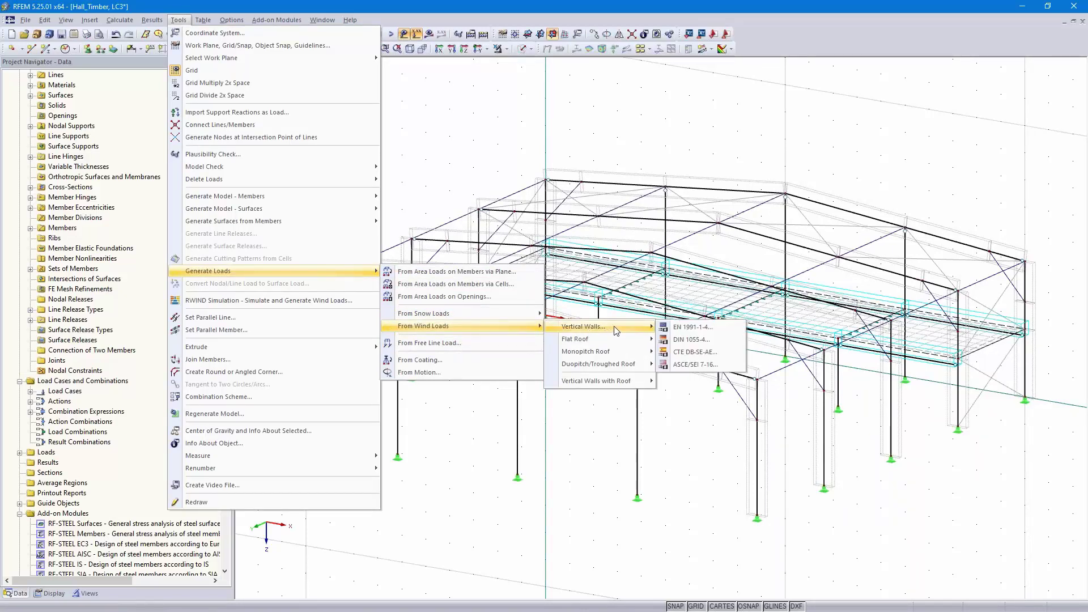
{"action": "mouse_move", "coordinate": [614, 363]}
{"action": "mouse_move", "coordinate": [607, 390]}
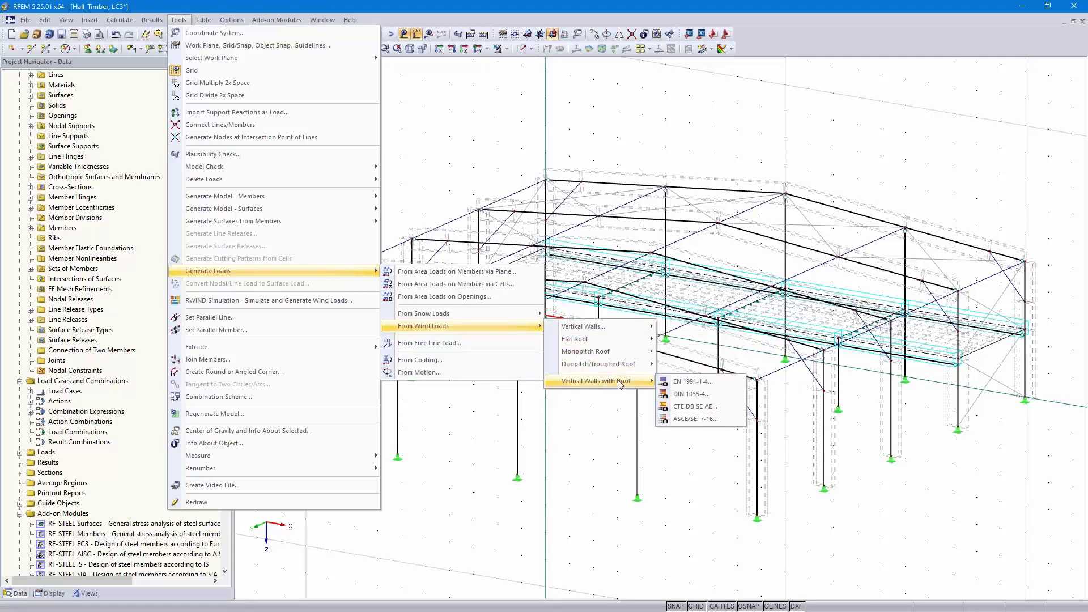
{"action": "left_click", "coordinate": [705, 384]}
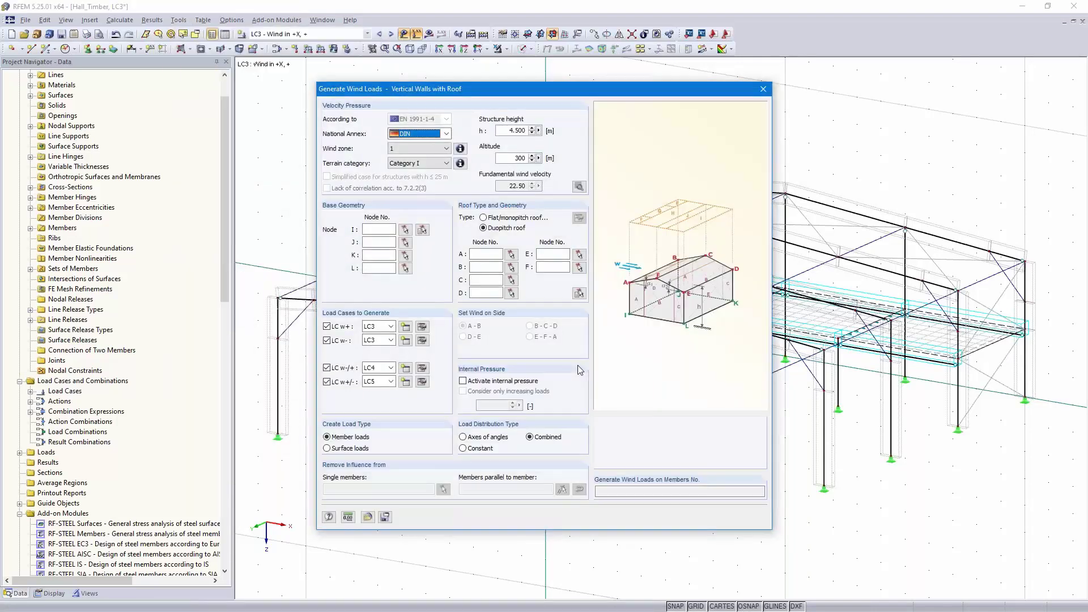
- Keep the national annex at DIN and set wind zone 2, terrain category III, and an altitude of 115 m
{"action": "left_click", "coordinate": [446, 134]}
{"action": "left_click", "coordinate": [448, 135]}
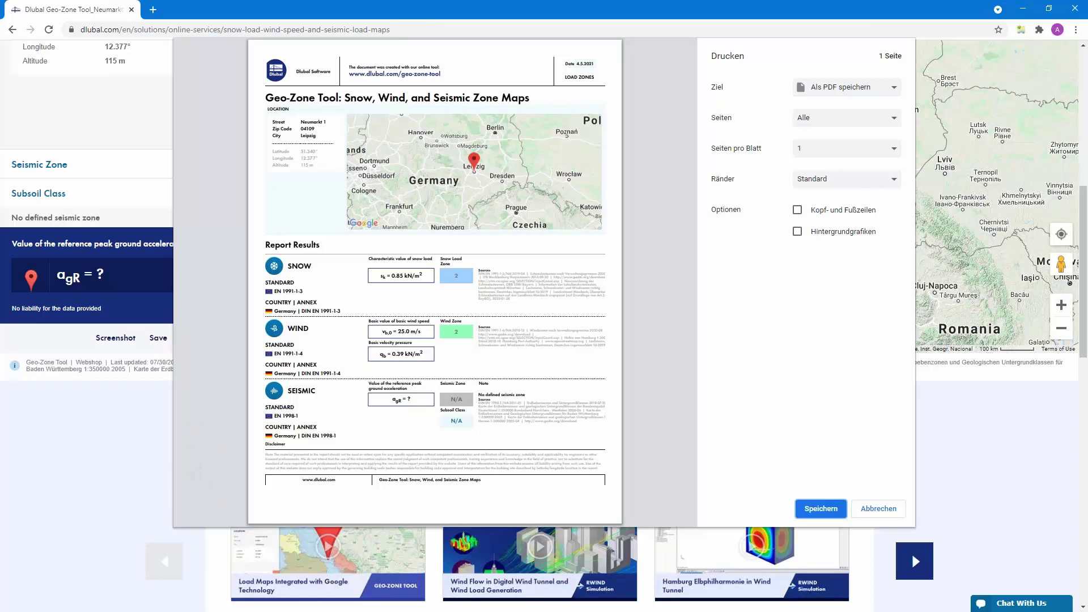
{"action": "key", "text": "Return"}
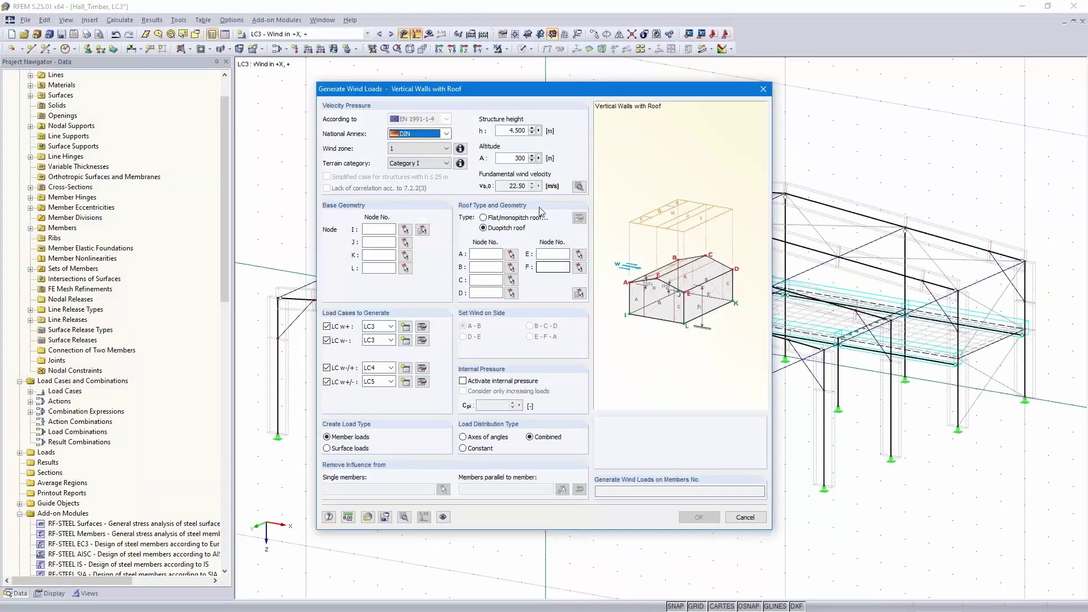
{"action": "left_click", "coordinate": [422, 149]}
{"action": "left_click", "coordinate": [422, 166]}
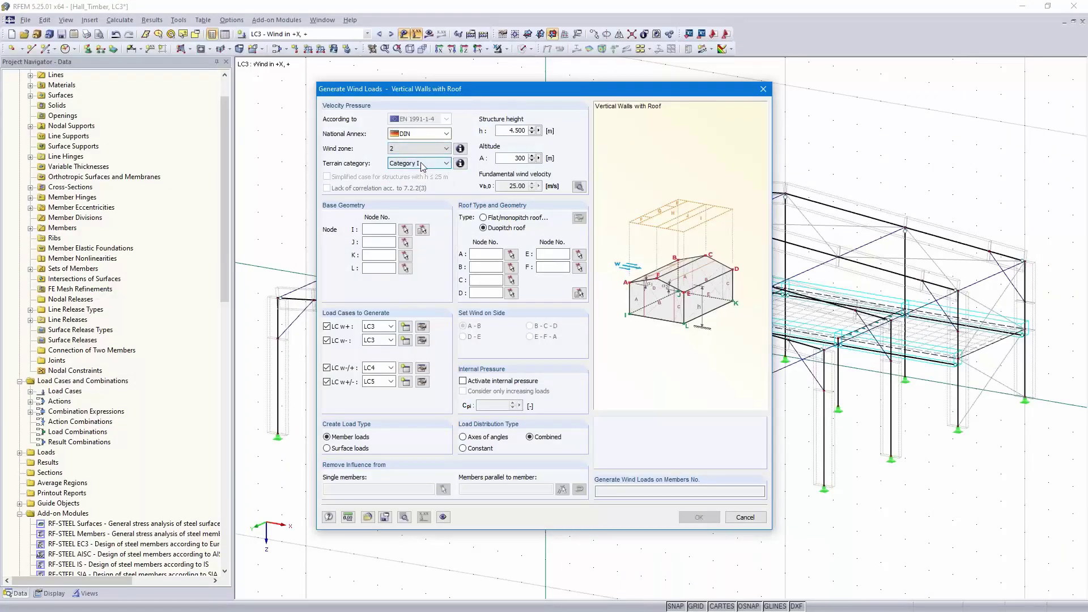
{"action": "left_click", "coordinate": [432, 166]}
{"action": "left_click", "coordinate": [432, 187]}
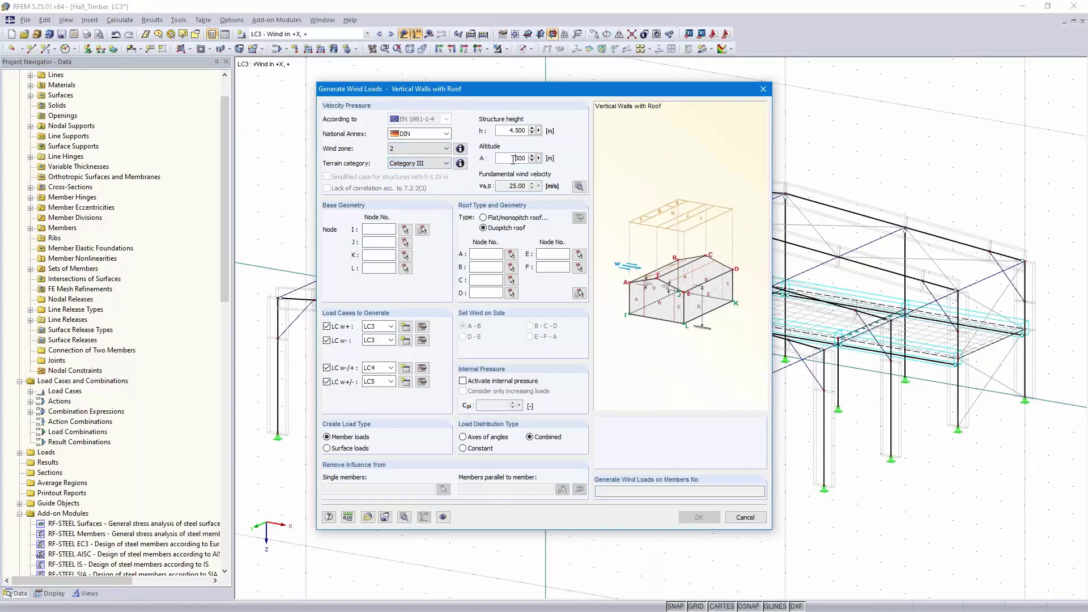
{"action": "type", "text": "1"}
- Set the structure height to 6 m by measuring in the model from the middle gable column's base to the ridge
{"action": "left_click", "coordinate": [538, 131]}
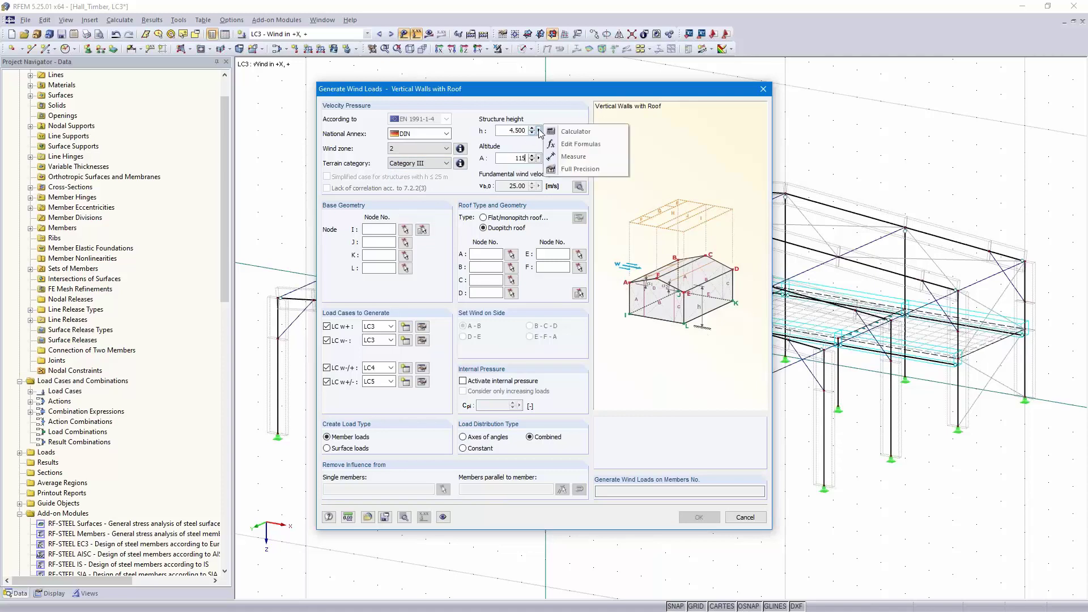
{"action": "left_click", "coordinate": [575, 161]}
{"action": "left_click", "coordinate": [517, 474]}
{"action": "left_click", "coordinate": [517, 313]}
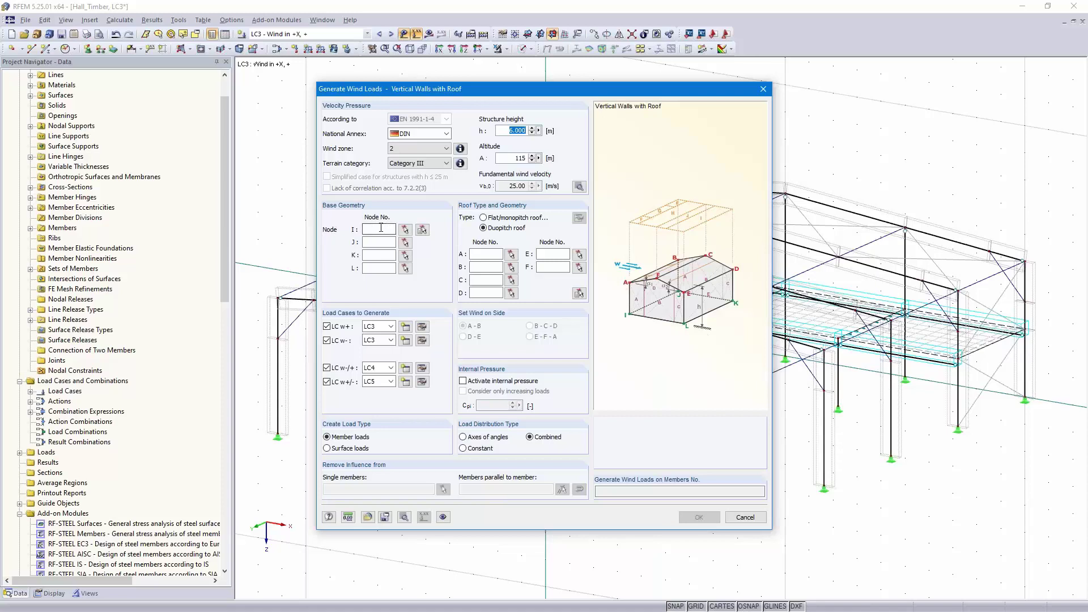
- Define the base geometry for the wind loads by picking the hall's four base corner nodes 59, 1, 7, and 66
{"action": "left_click", "coordinate": [423, 230]}
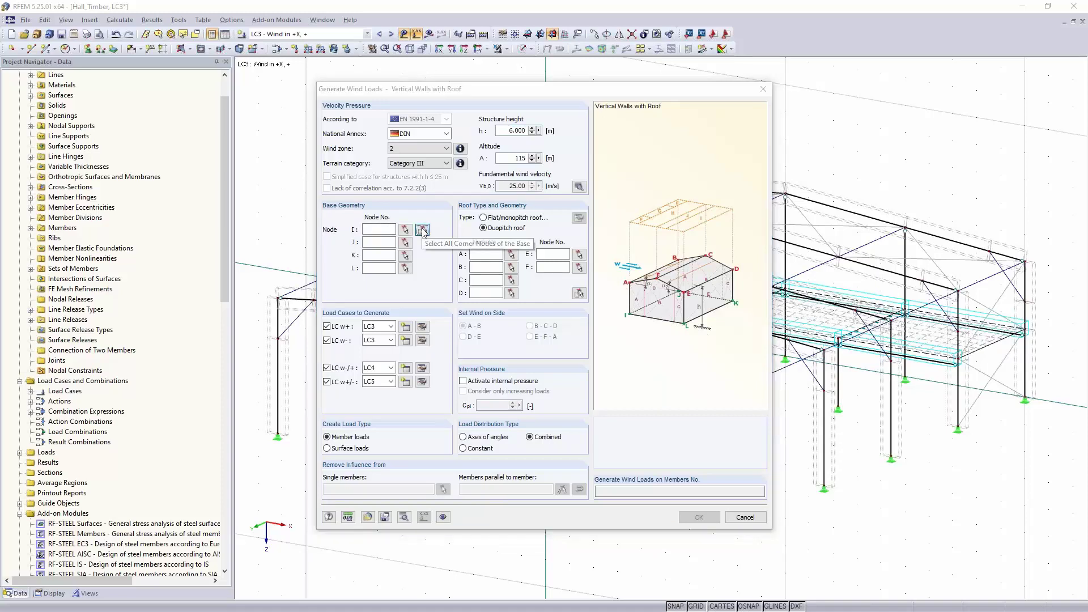
{"action": "left_click", "coordinate": [278, 434]}
{"action": "middle_click_drag", "start_coordinate": [564, 418], "coordinate": [561, 389], "text": "ctrl"}
{"action": "scroll", "coordinate": [561, 389], "scroll_direction": "down", "scroll_amount": 1}
{"action": "left_click", "coordinate": [542, 352]}
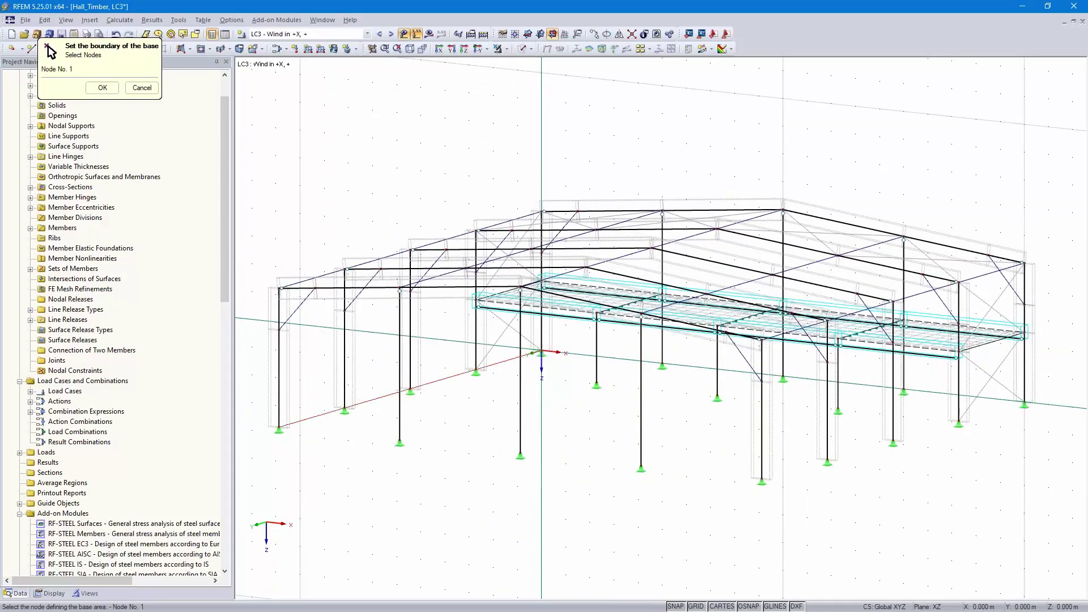
{"action": "left_click", "coordinate": [1024, 403]}
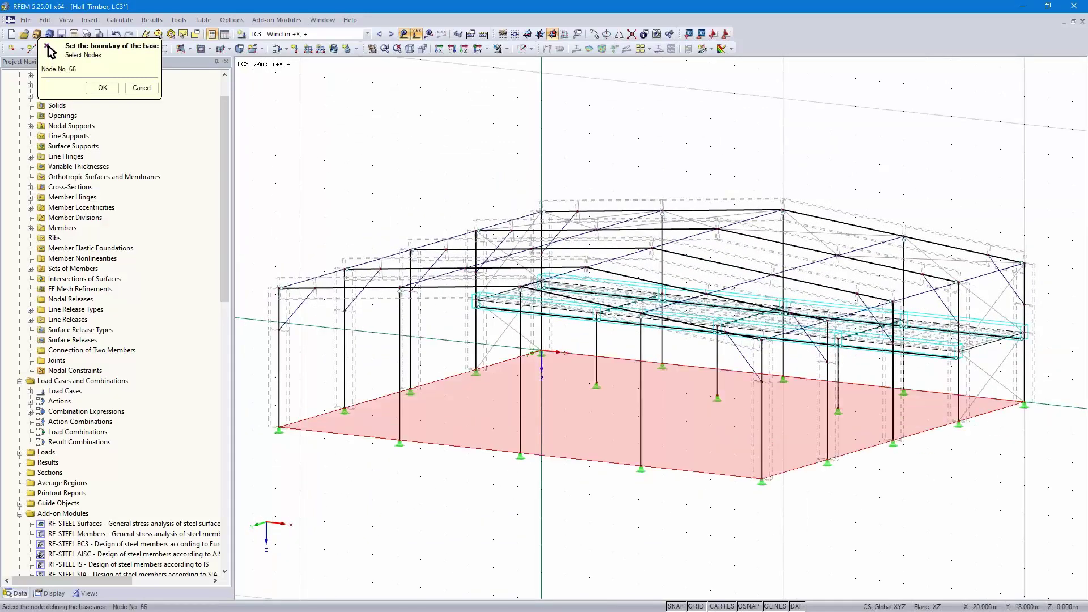
{"action": "left_click", "coordinate": [761, 480]}
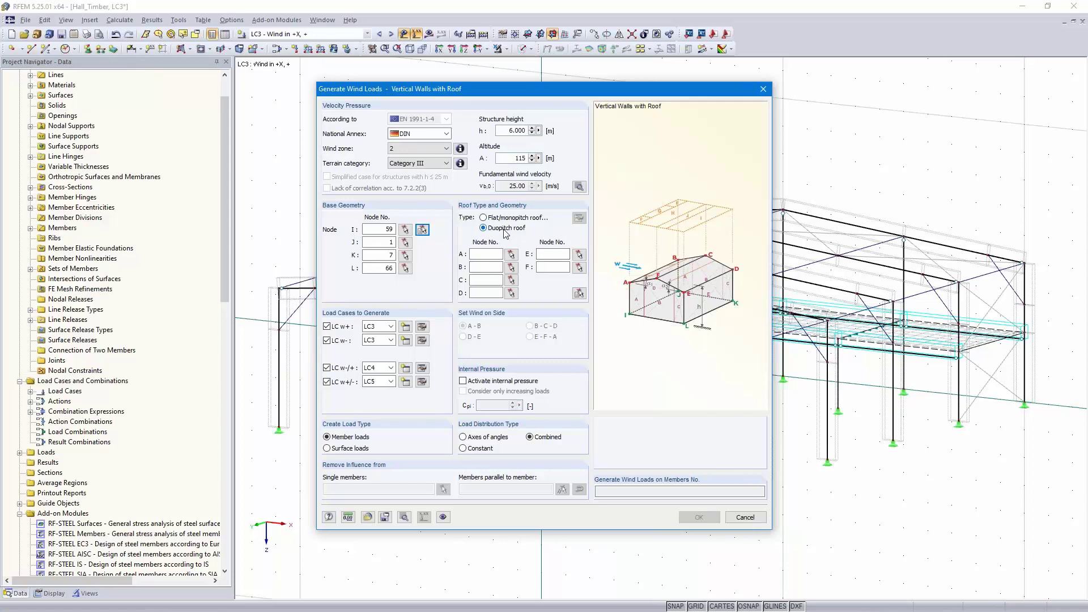
- Define the duopitch roof geometry for the wind loads by picking the six roof corner nodes 61, 2, 3, 8, 67, and 62
{"action": "left_click", "coordinate": [578, 294]}
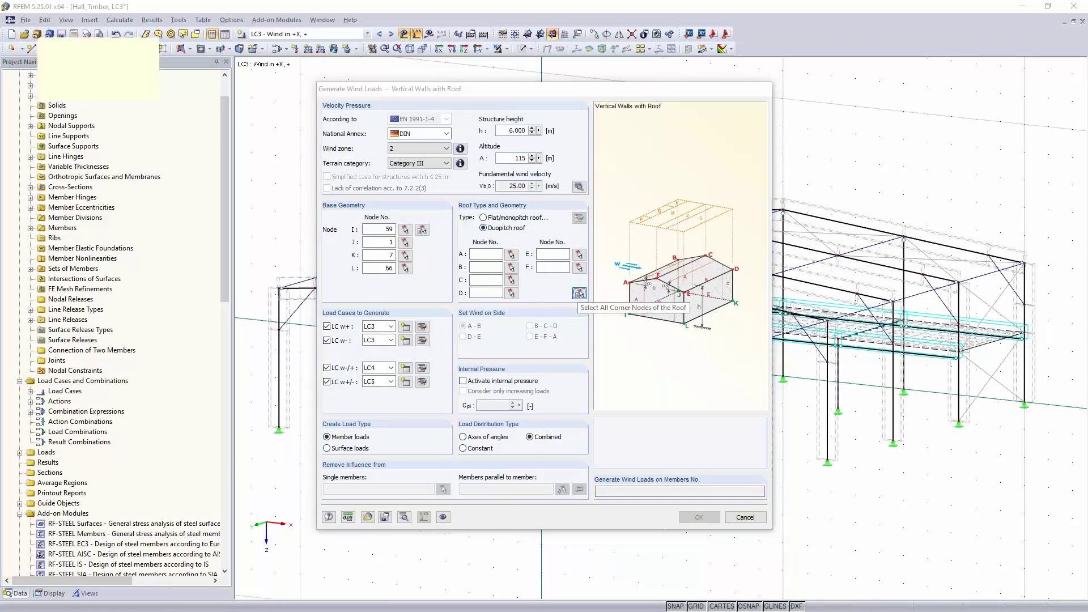
{"action": "left_click", "coordinate": [279, 286]}
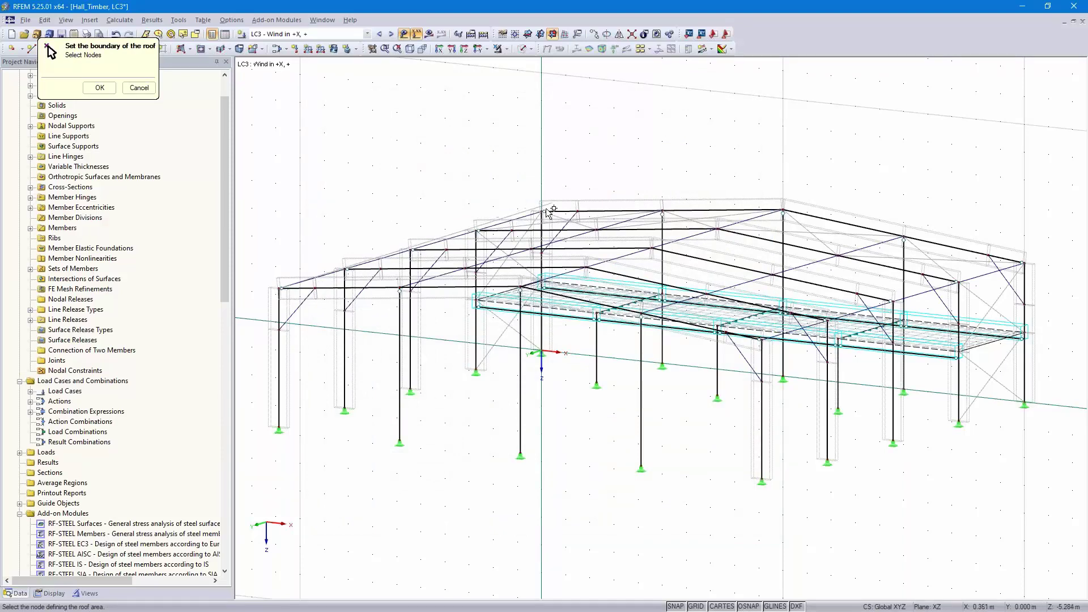
{"action": "left_click", "coordinate": [784, 213]}
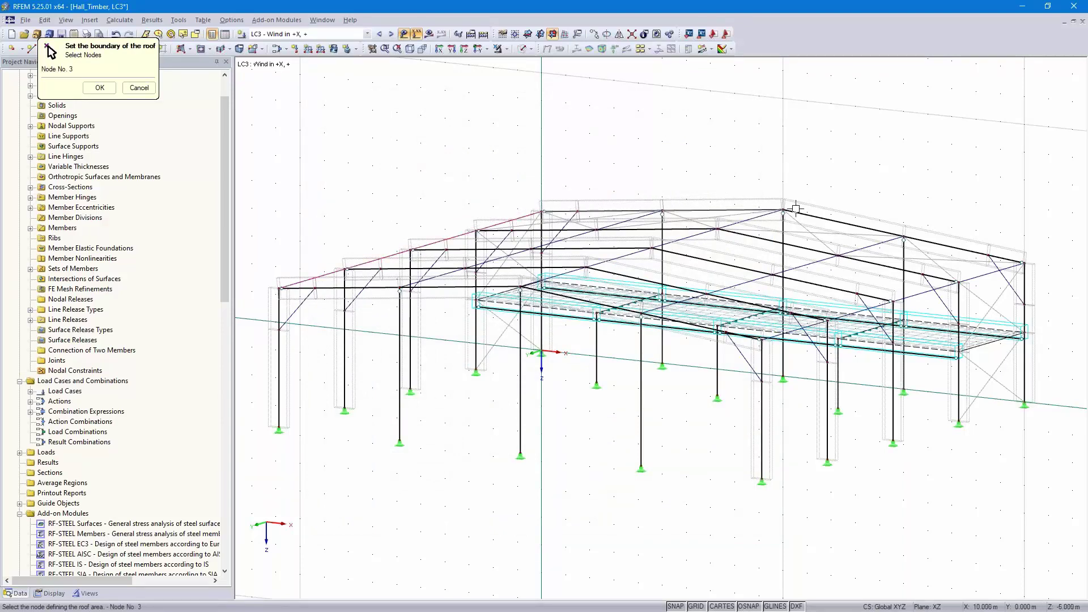
{"action": "left_click", "coordinate": [1014, 263]}
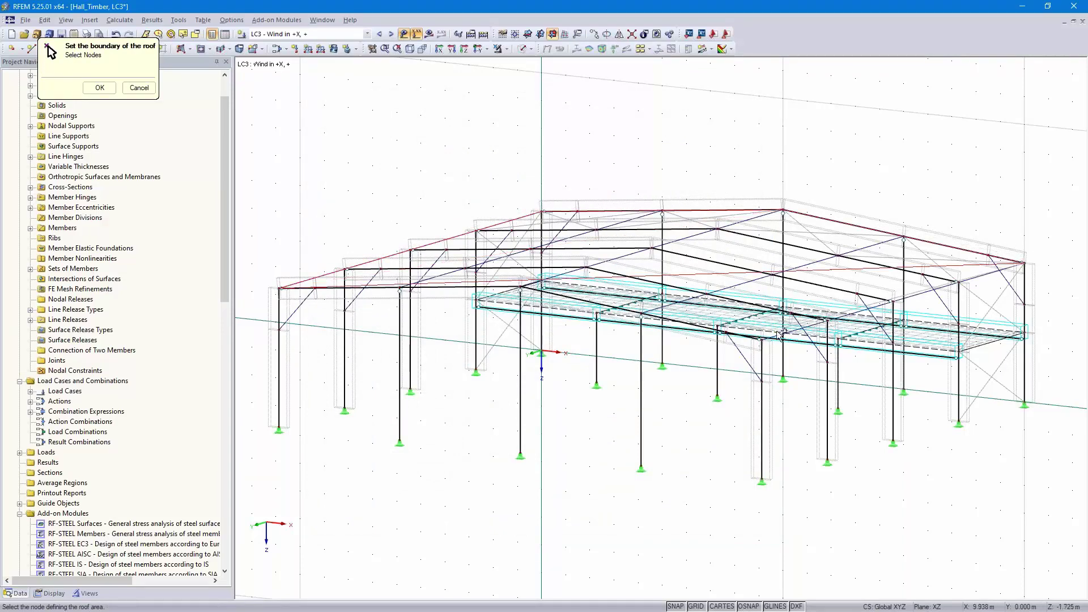
{"action": "left_click", "coordinate": [729, 329]}
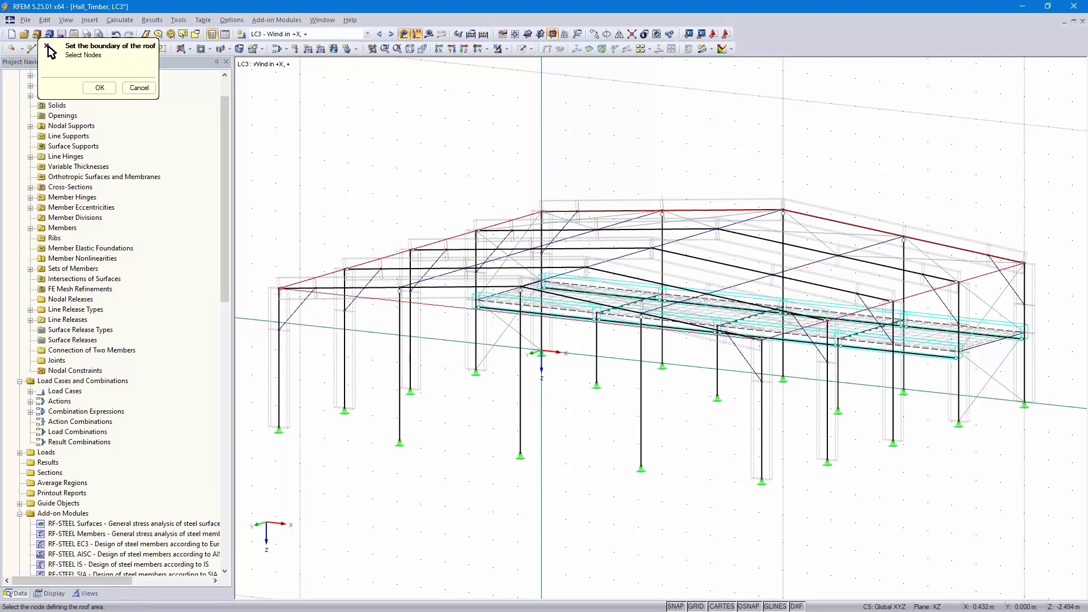
{"action": "left_click", "coordinate": [520, 288]}
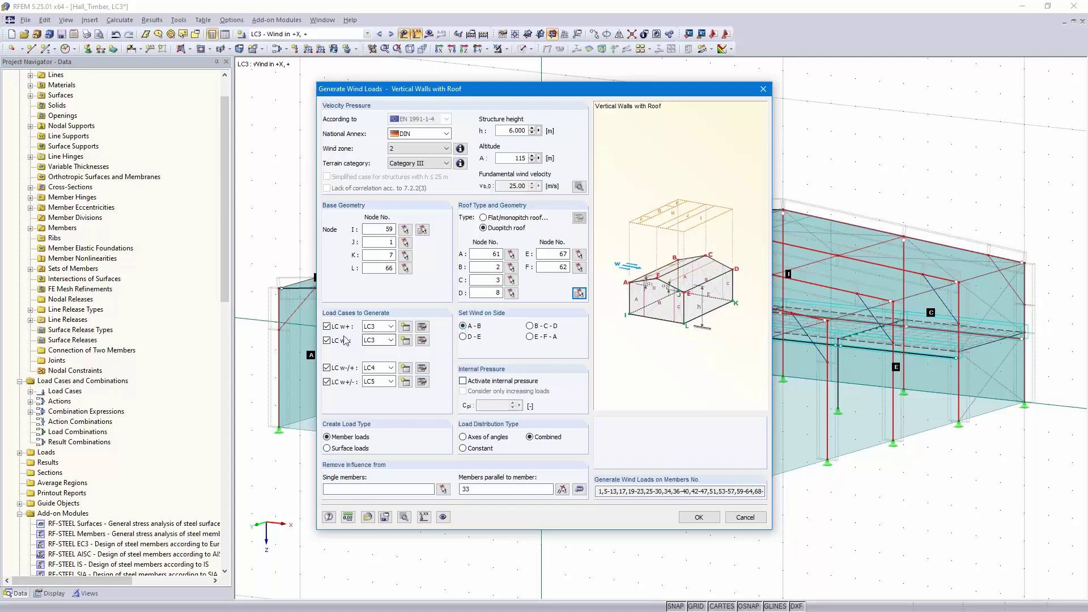
- Assign the load cases to generate: LC3 for w+, LC4 for w-, LC5 for w-/+, and LC6 for w+/-
{"action": "left_click", "coordinate": [391, 327]}
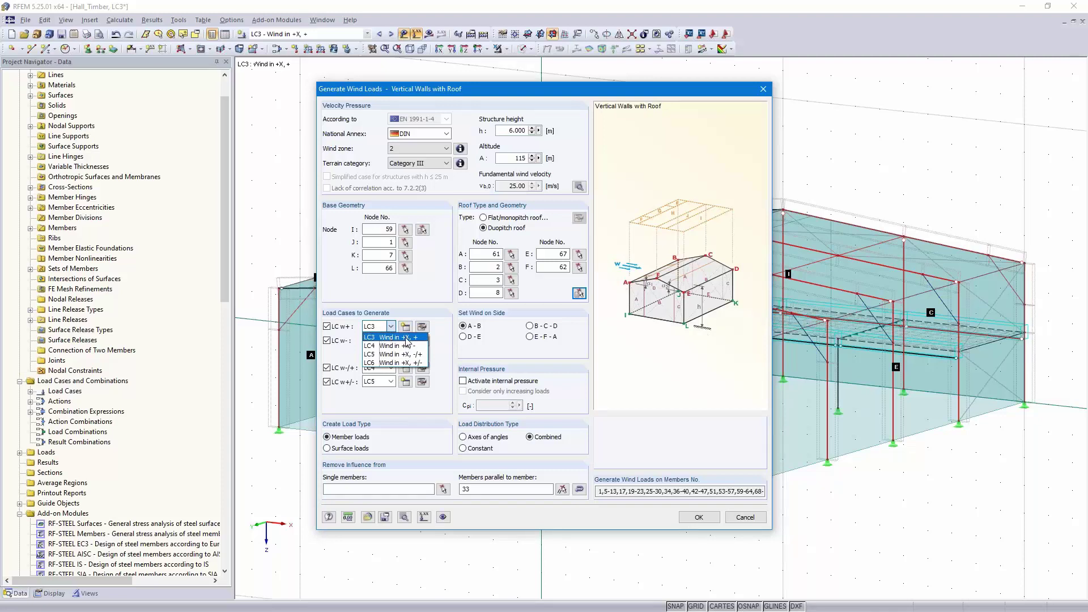
{"action": "left_click", "coordinate": [407, 337]}
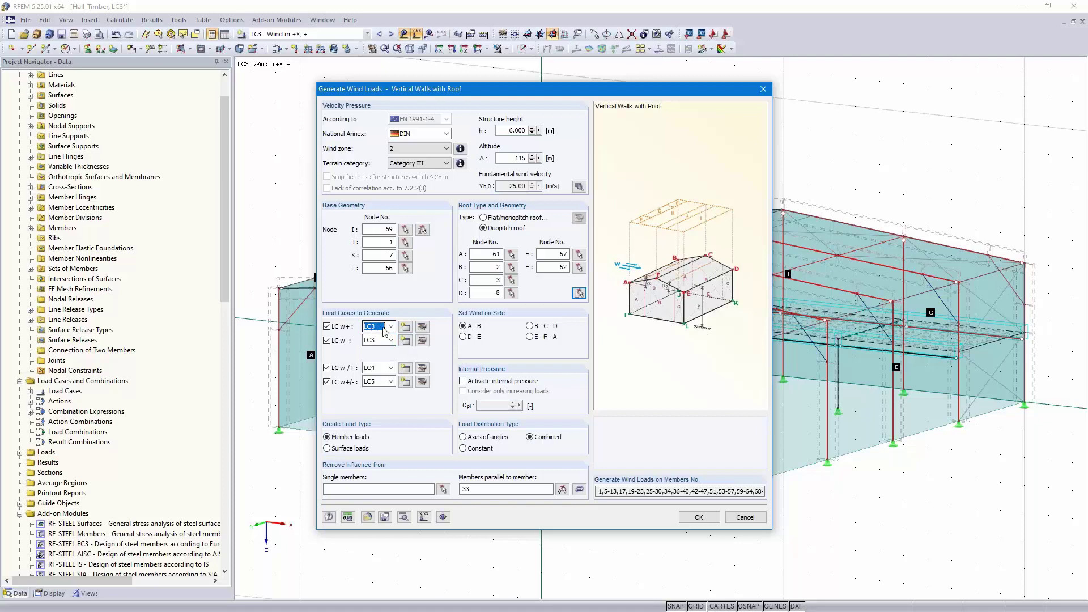
{"action": "left_click", "coordinate": [391, 340]}
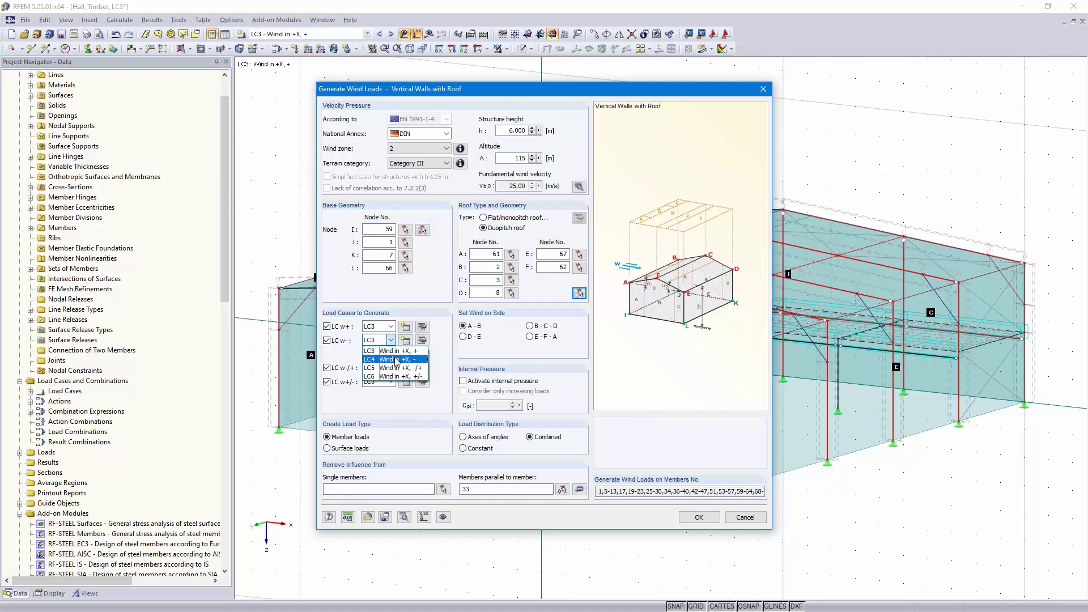
{"action": "left_click", "coordinate": [396, 359]}
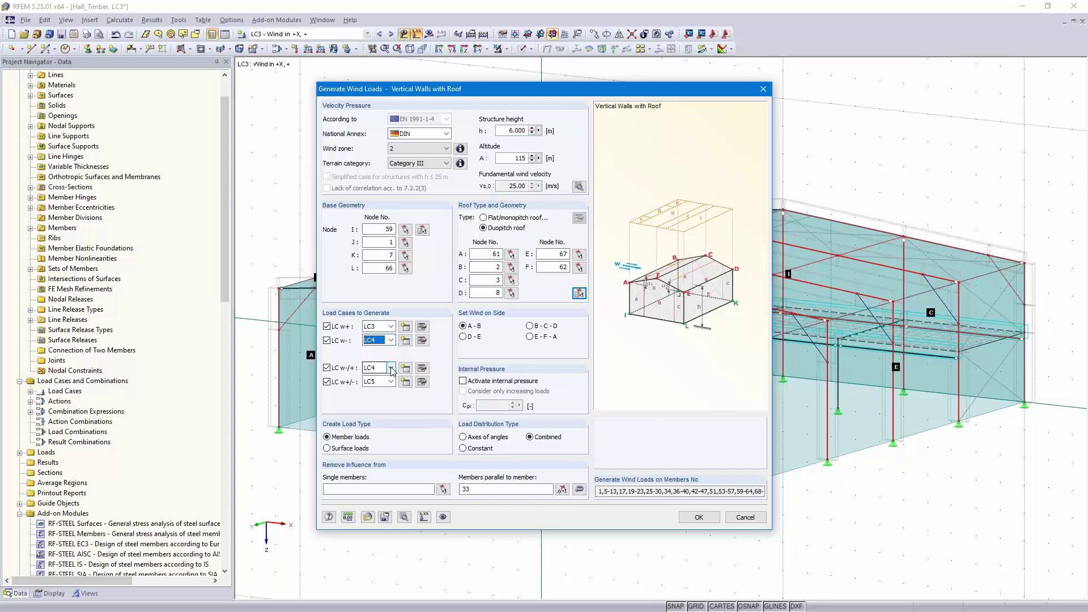
{"action": "left_click", "coordinate": [391, 368]}
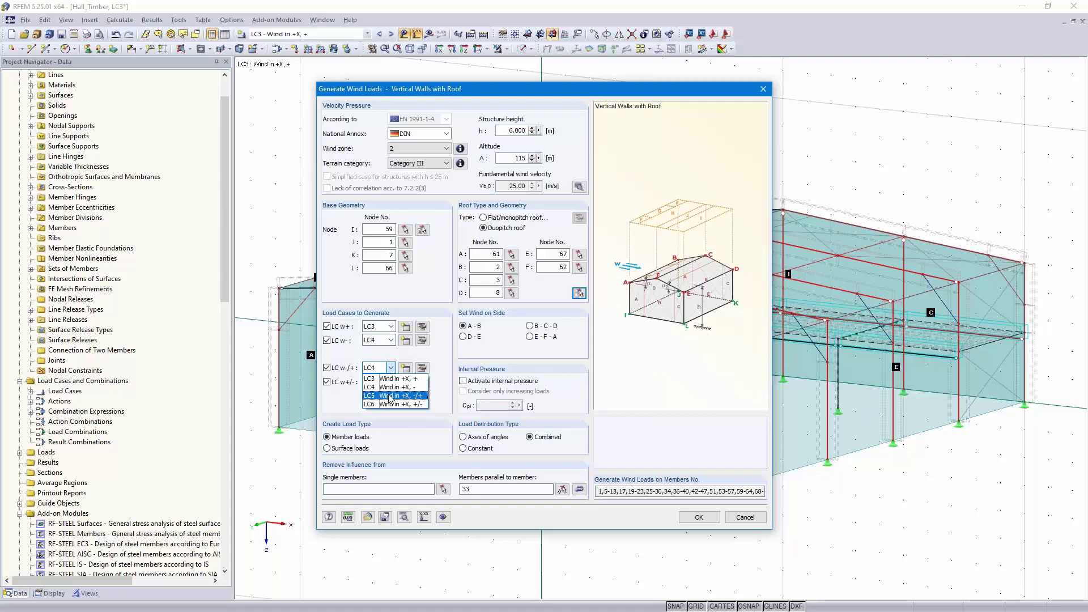
{"action": "left_click", "coordinate": [390, 395]}
{"action": "left_click", "coordinate": [391, 382]}
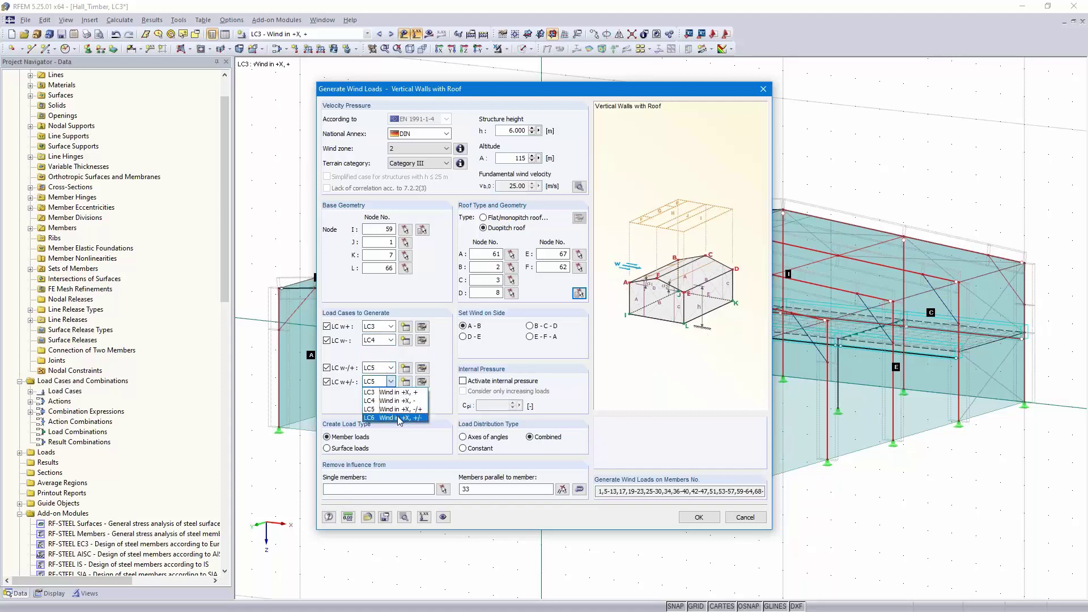
{"action": "left_click", "coordinate": [399, 419]}
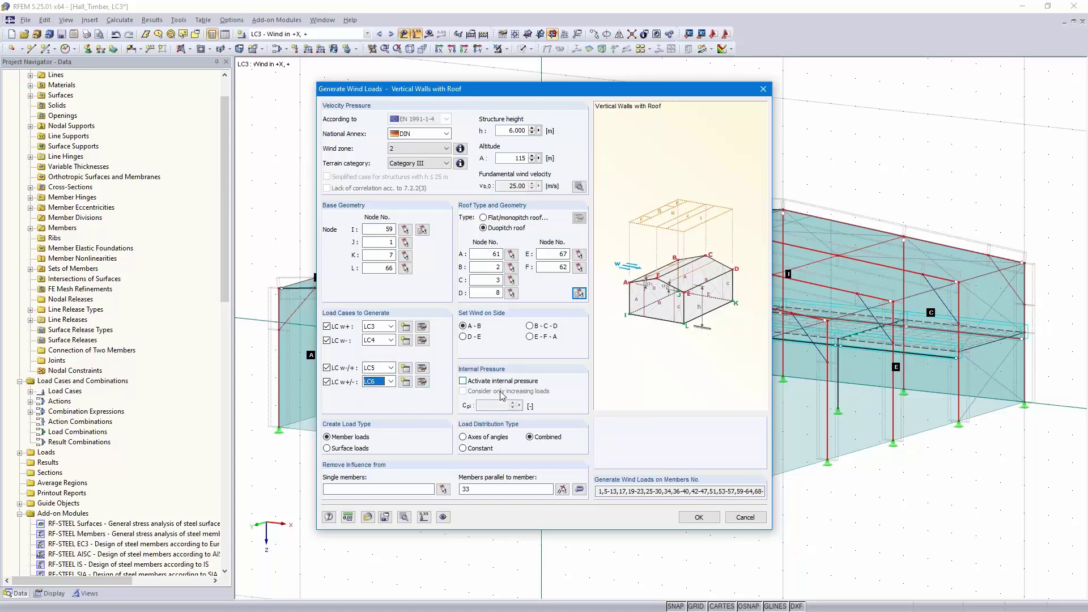
- Replace the parallel-member exclusion, picking members 69, 75, 80, and 103 in the model to remove their parallels' influence on the loading
{"action": "left_click_drag", "start_coordinate": [476, 491], "coordinate": [460, 497]}
{"action": "key", "text": "Delete"}
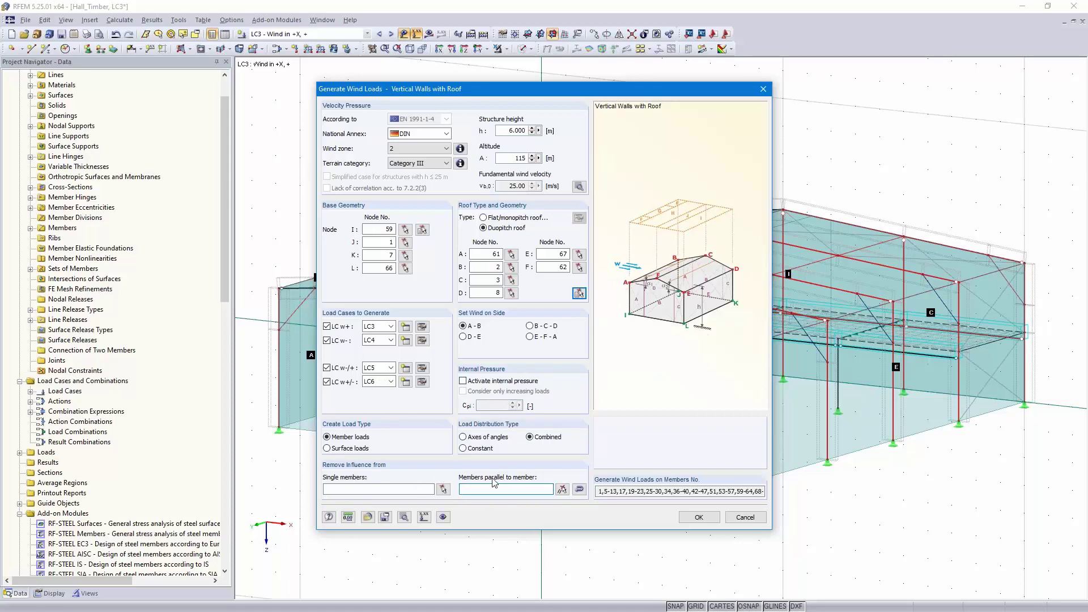
{"action": "left_click", "coordinate": [561, 489]}
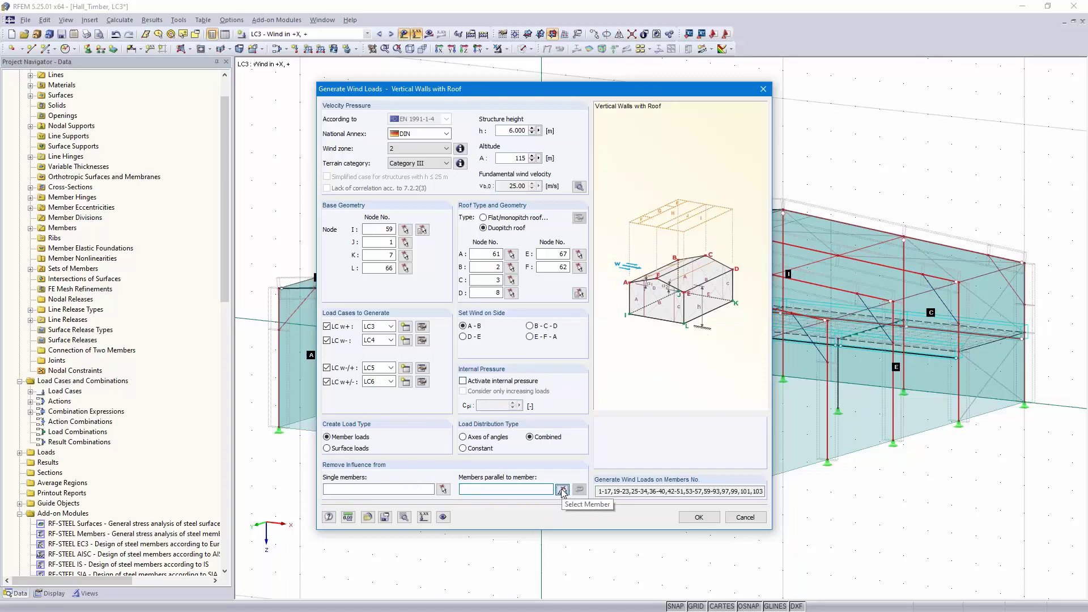
{"action": "left_click", "coordinate": [562, 489]}
{"action": "left_click", "coordinate": [791, 330]}
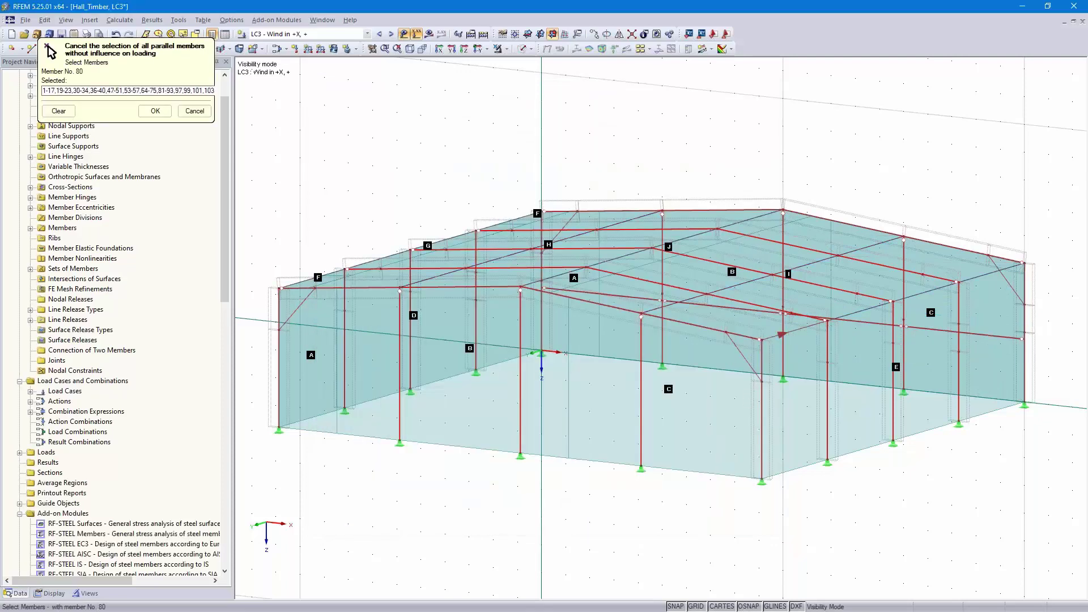
{"action": "left_click", "coordinate": [741, 353]}
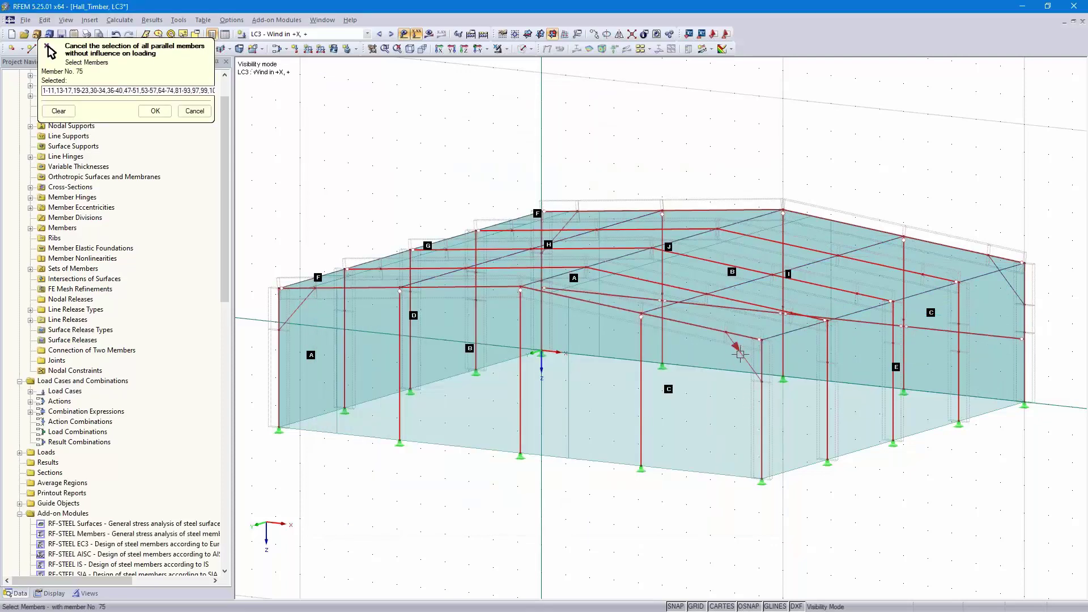
{"action": "left_click", "coordinate": [288, 318]}
{"action": "middle_click_drag", "start_coordinate": [938, 493], "coordinate": [512, 437], "text": "ctrl"}
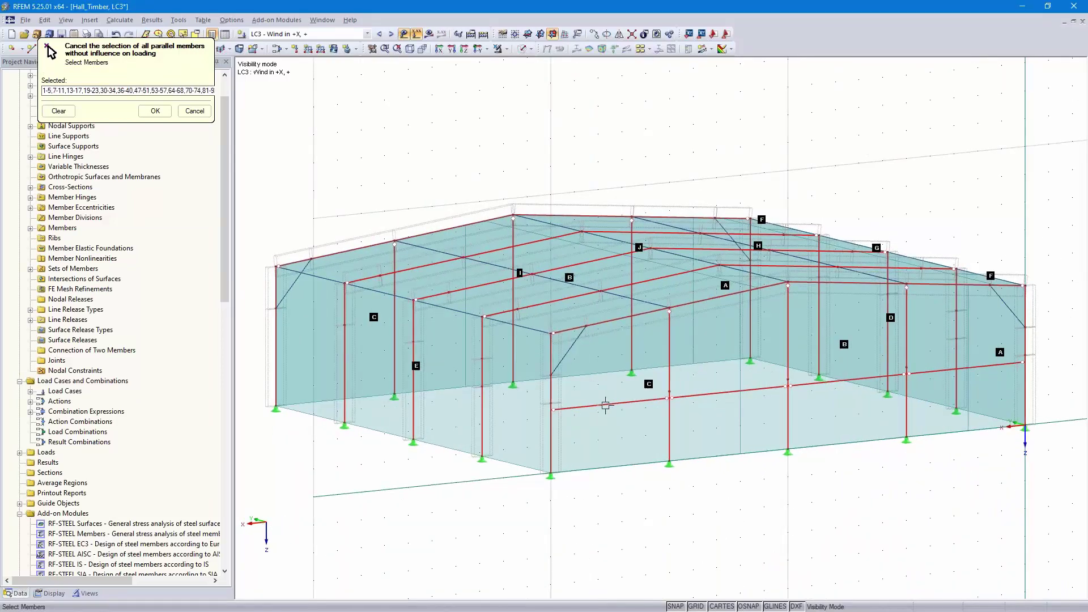
{"action": "left_click", "coordinate": [585, 405]}
{"action": "middle_click_drag", "start_coordinate": [396, 540], "coordinate": [914, 568], "text": "ctrl"}
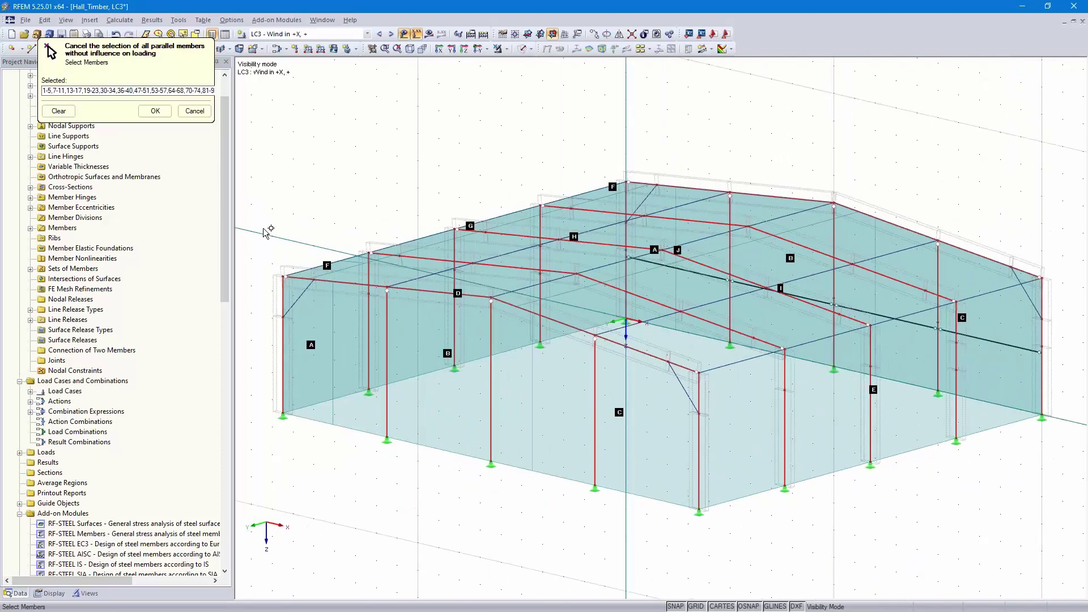
{"action": "left_click", "coordinate": [154, 111]}
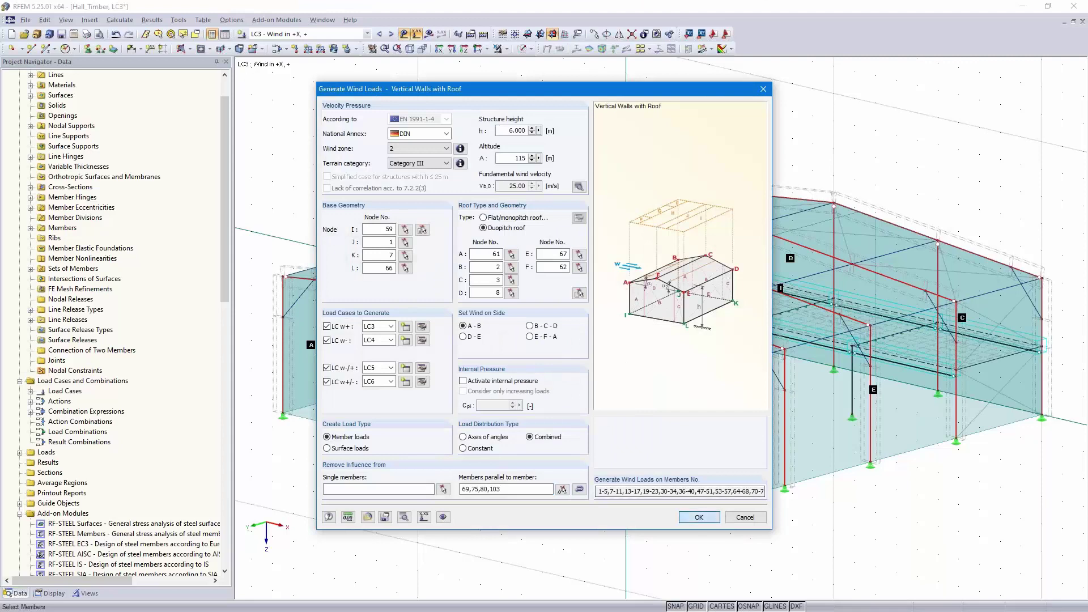
- Generate the wind loads and turn off the separate display of the generated loads in LC3
{"action": "left_click", "coordinate": [700, 517]}
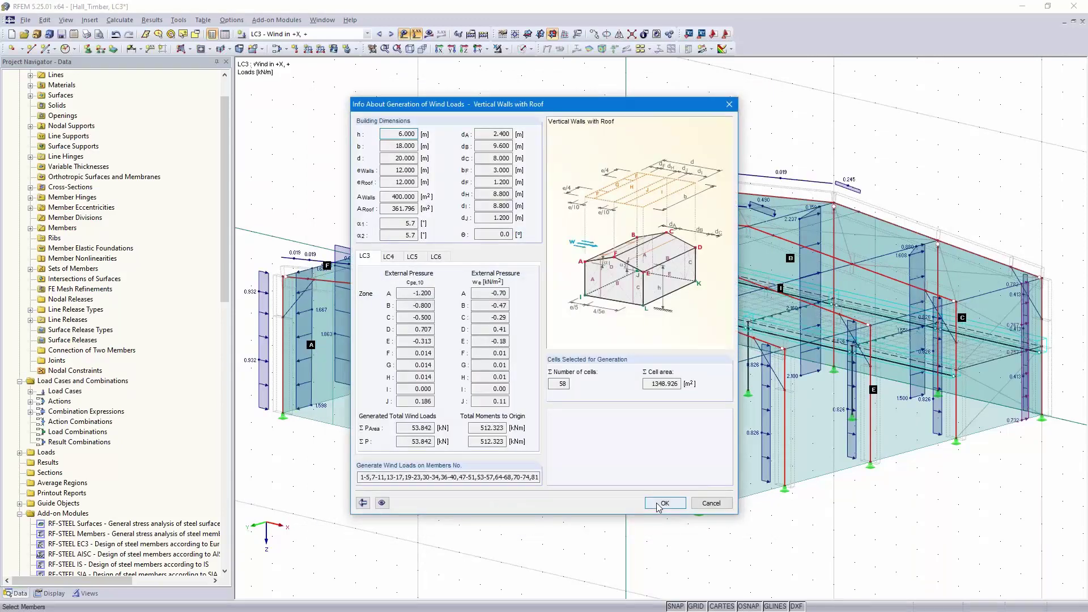
{"action": "left_click", "coordinate": [662, 504]}
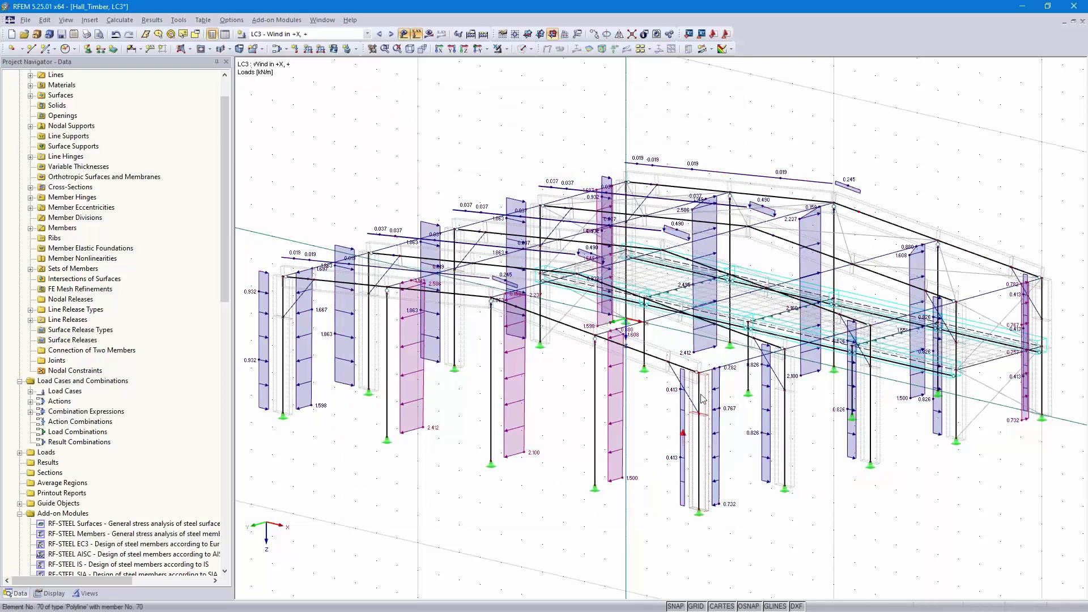
{"action": "left_click", "coordinate": [800, 184]}
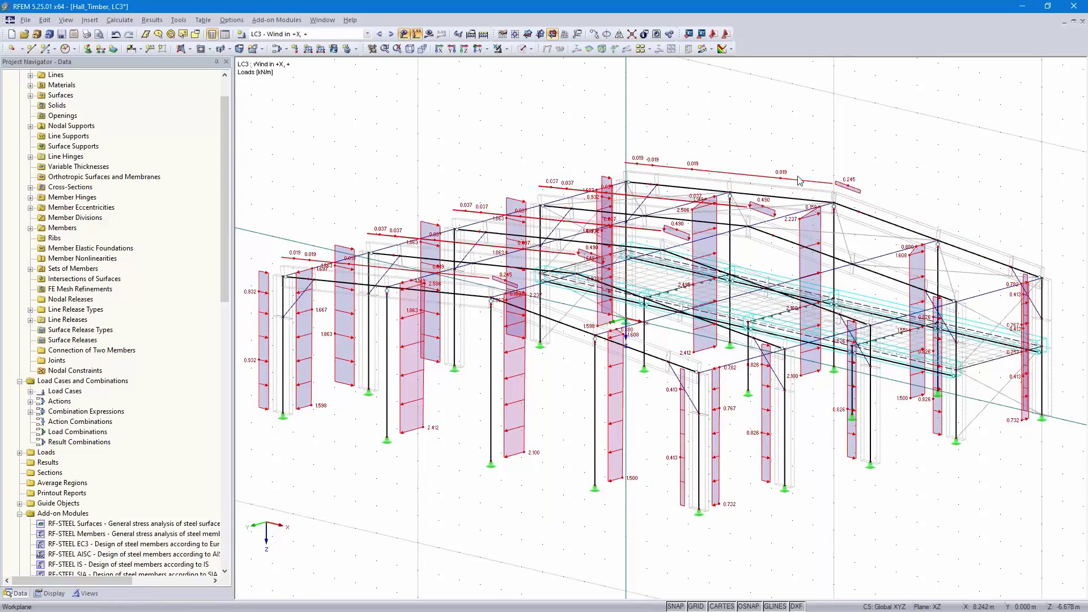
{"action": "right_click", "coordinate": [801, 184]}
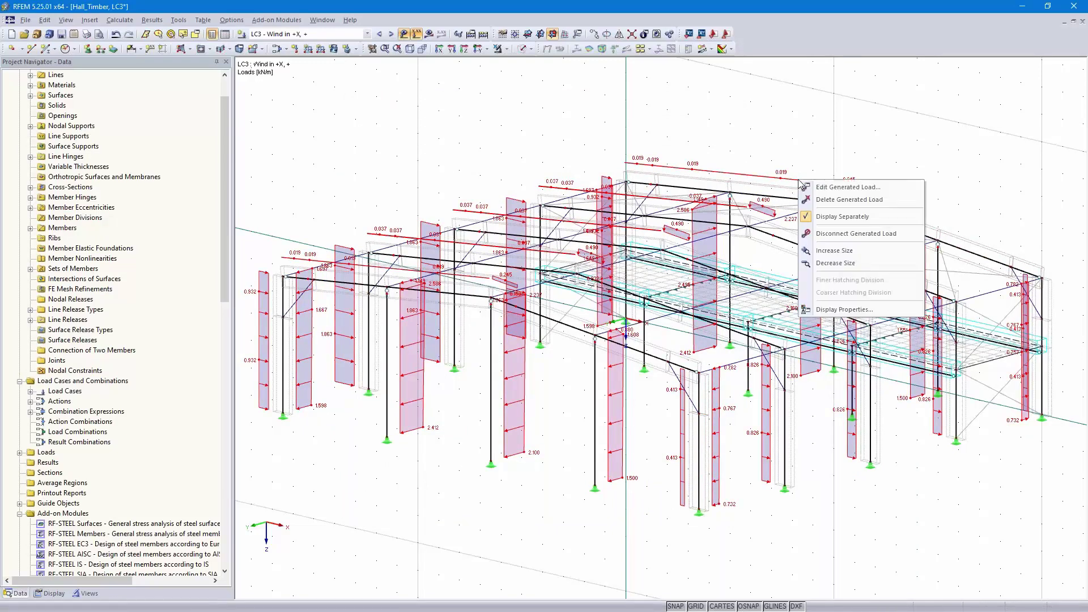
{"action": "left_click", "coordinate": [842, 216]}
{"action": "middle_click_drag", "start_coordinate": [829, 184], "coordinate": [964, 199], "text": "ctrl"}
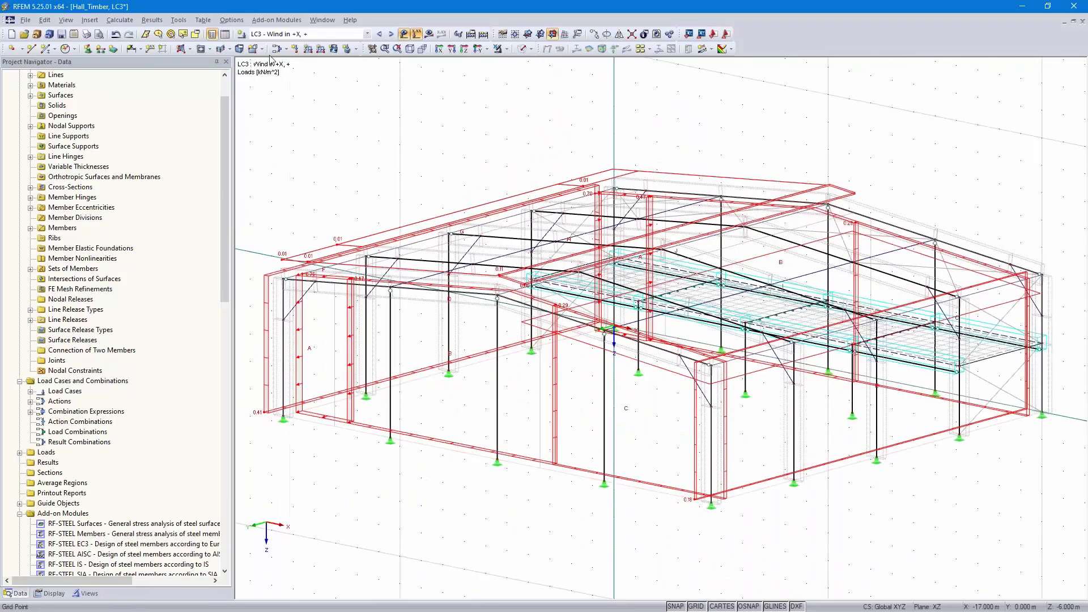
- Step through the wind load cases from LC4 to LC6 and view the hall in the reverse Y-direction
{"action": "left_click", "coordinate": [391, 34]}
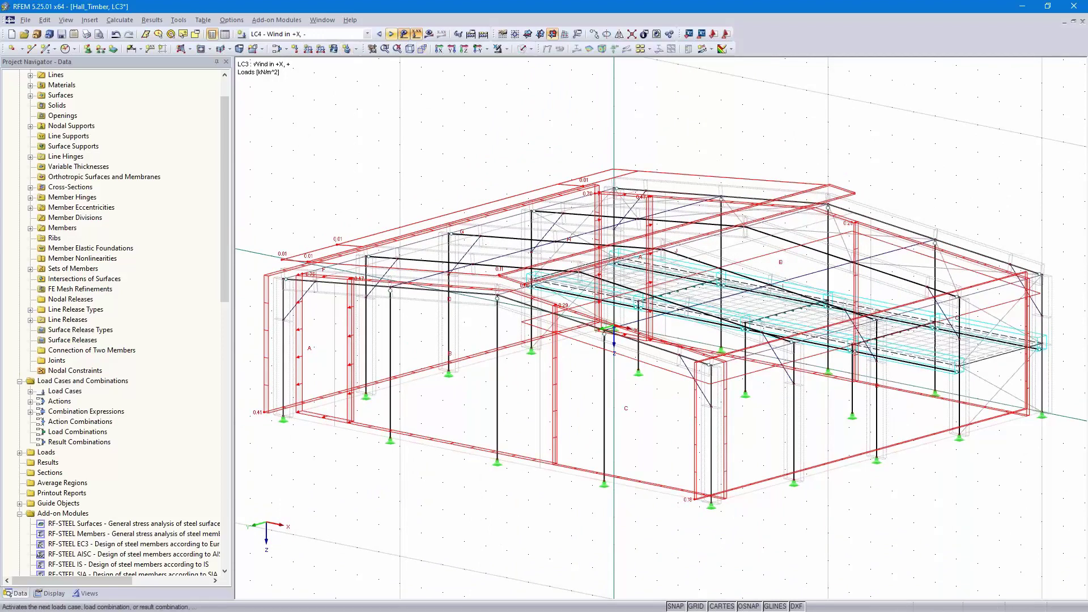
{"action": "left_click", "coordinate": [391, 34]}
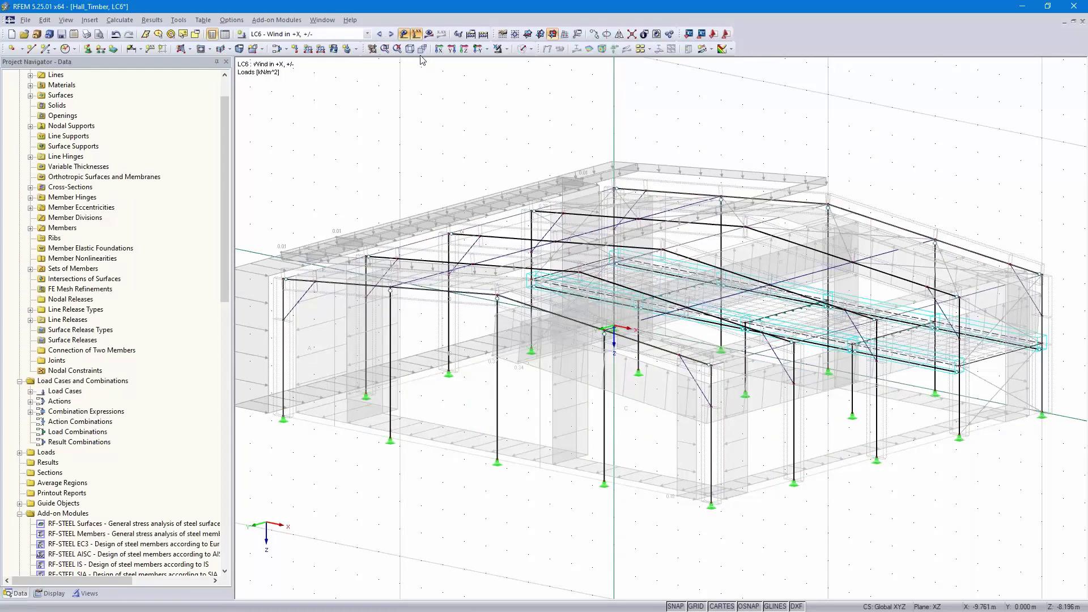
{"action": "left_click", "coordinate": [452, 50]}
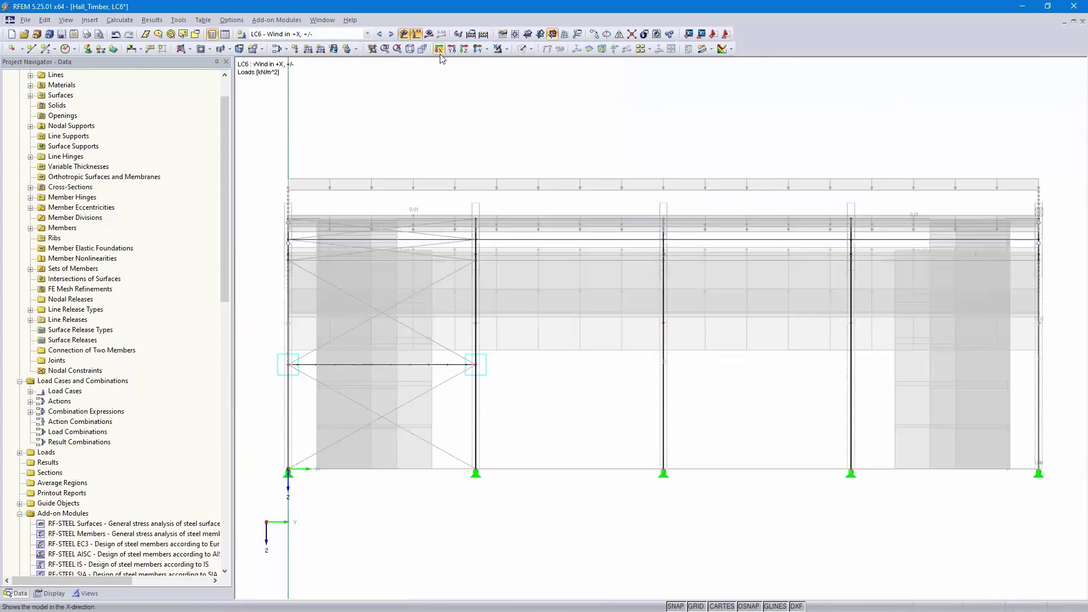
{"action": "left_click", "coordinate": [475, 50]}
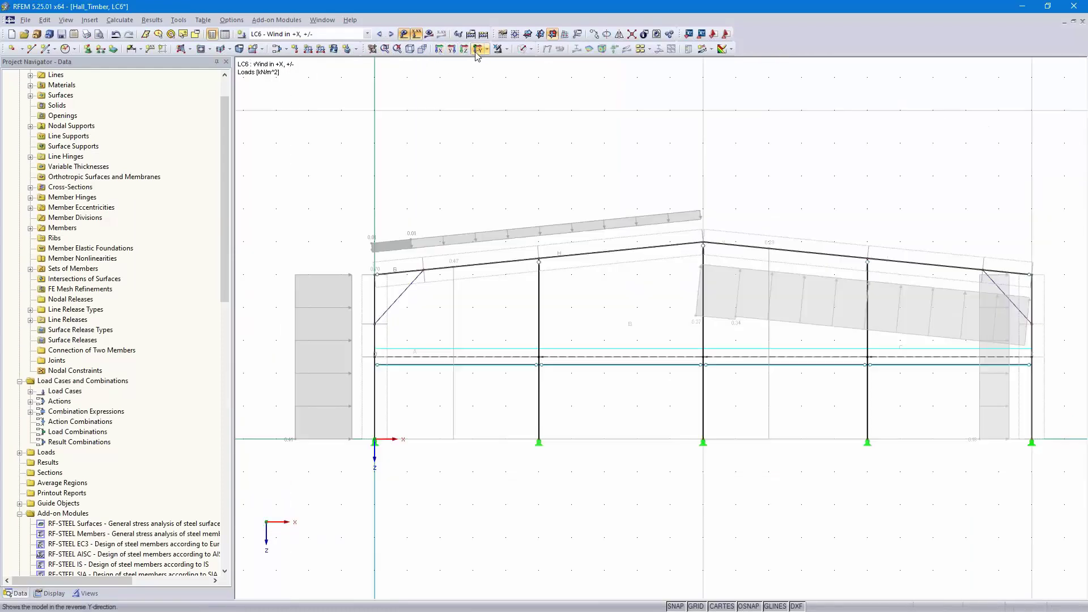
- Return to LC3 and step through LC4 and LC5 to compare the generated wind loads in the gable view
{"action": "left_click", "coordinate": [367, 34]}
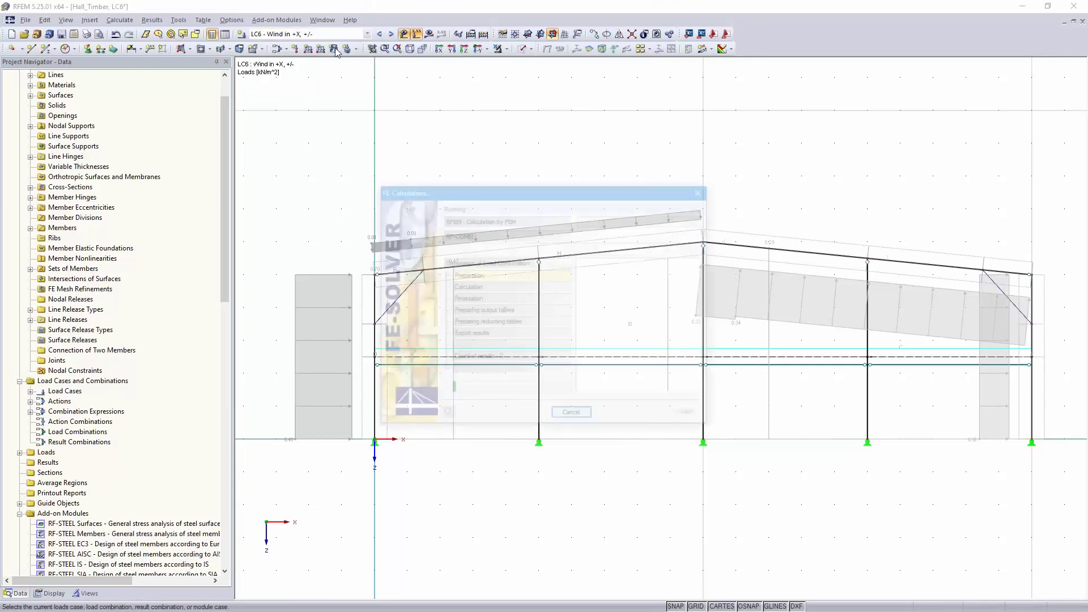
{"action": "left_click", "coordinate": [368, 34]}
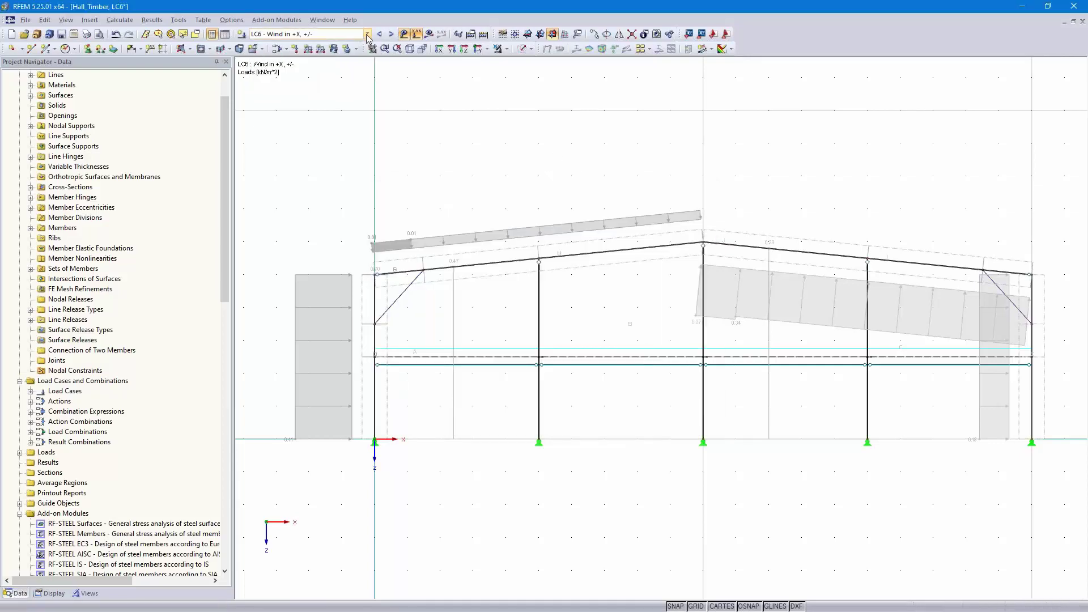
{"action": "scroll", "coordinate": [340, 59], "scroll_direction": "up", "scroll_amount": 2}
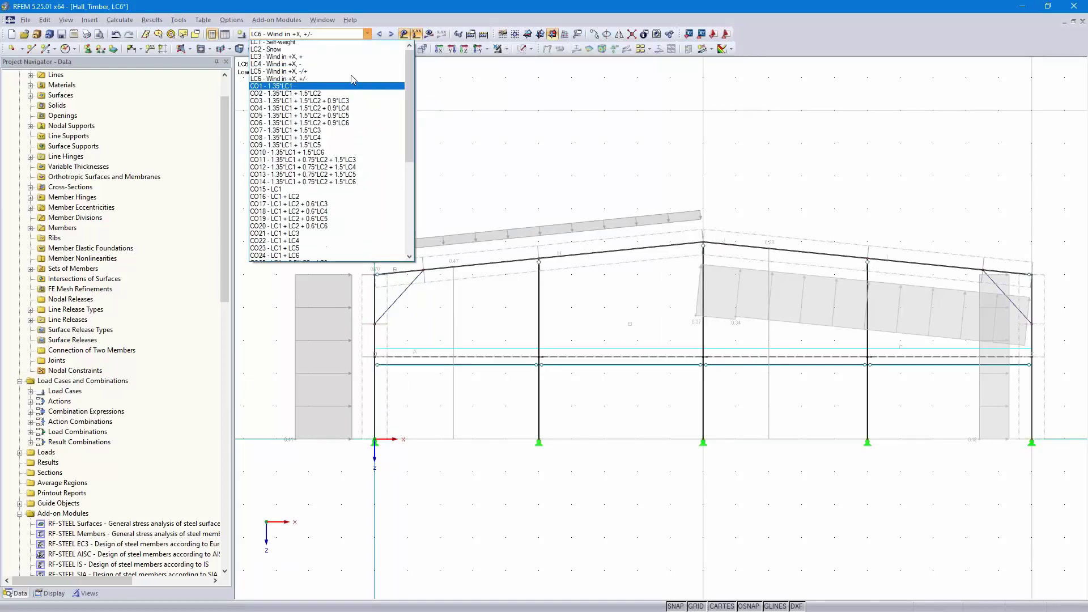
{"action": "left_click", "coordinate": [324, 60]}
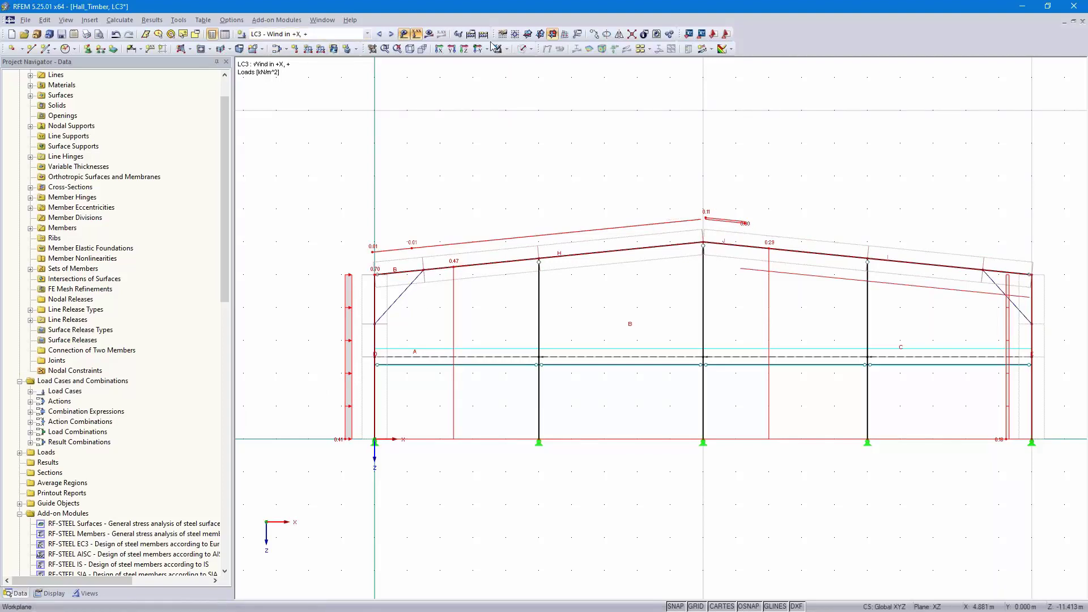
{"action": "left_click", "coordinate": [392, 34]}
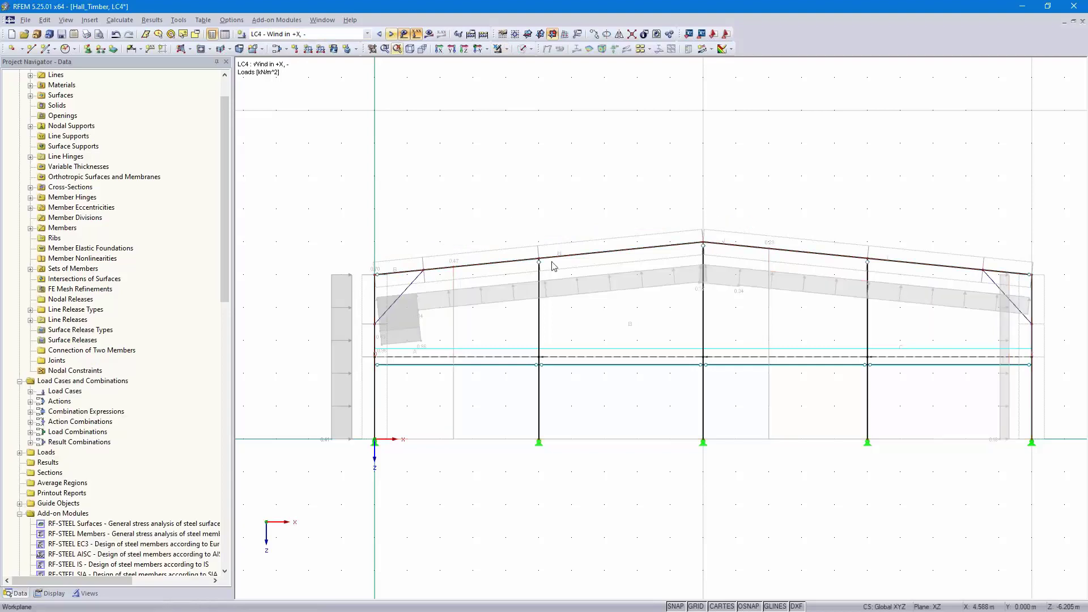
{"action": "left_click", "coordinate": [392, 35]}
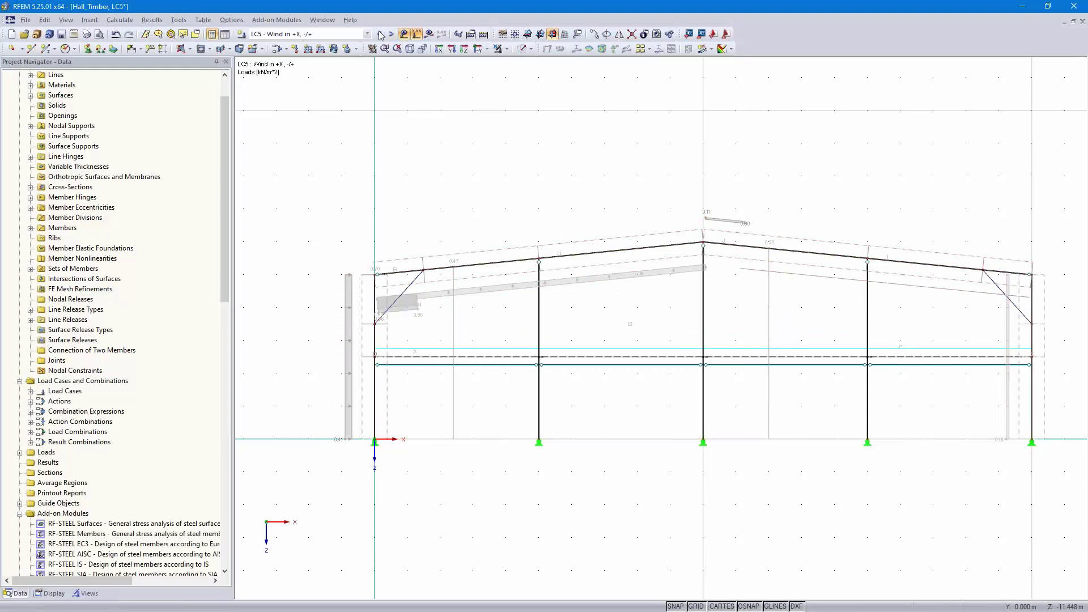
- Display the generated wind loads of LC6 in the gable view and in an isometric view of the hall
{"action": "left_click", "coordinate": [392, 34]}
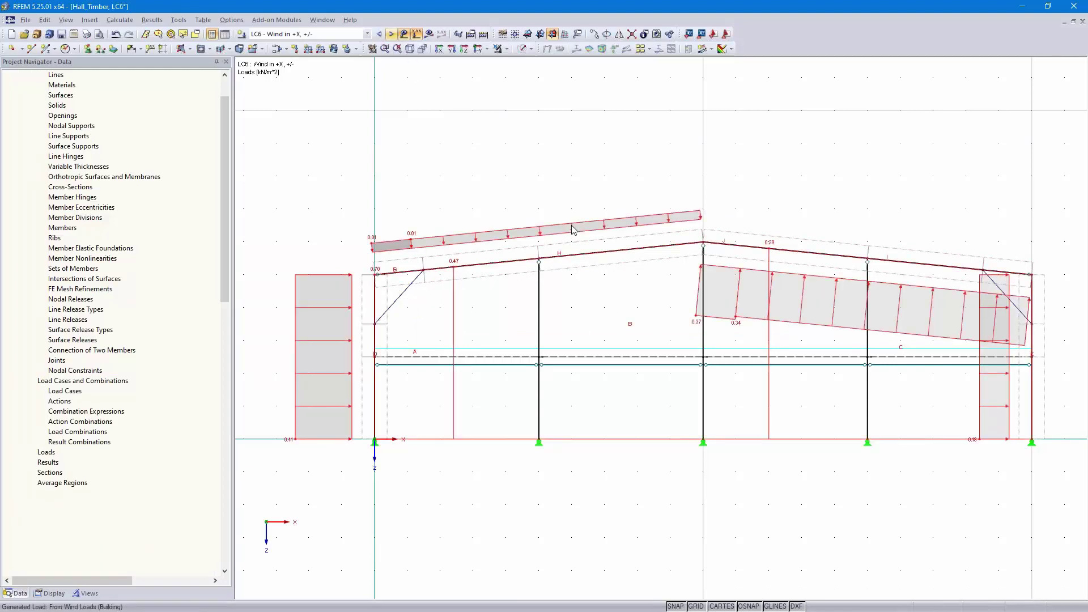
{"action": "middle_click_drag", "start_coordinate": [856, 190], "coordinate": [674, 299], "text": "ctrl"}
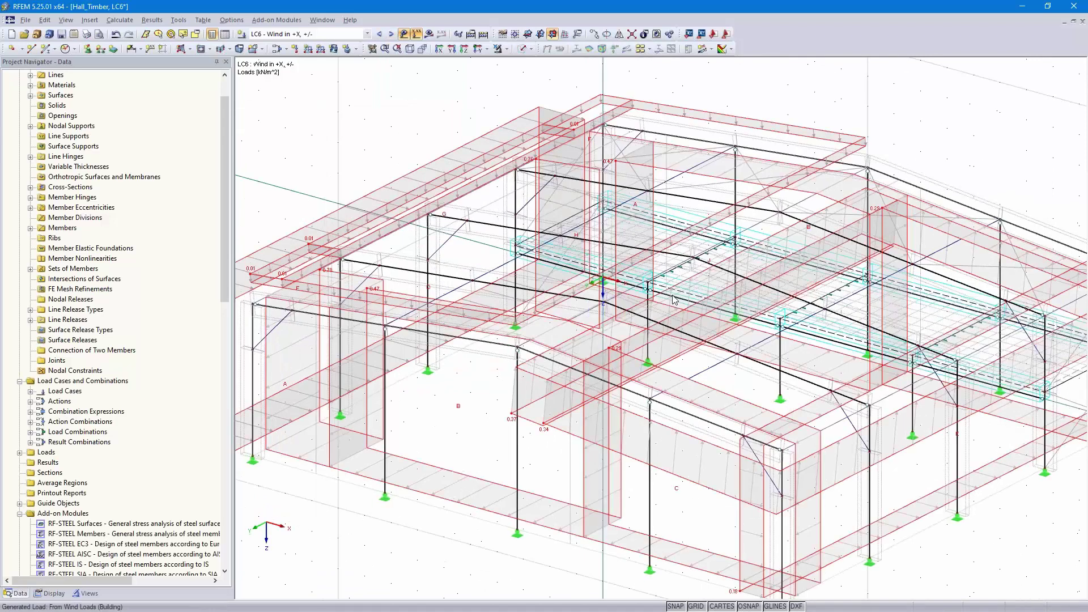
{"action": "scroll", "coordinate": [674, 299], "scroll_direction": "down", "scroll_amount": 3}
- Copy load case LC3 as LC7 and change its description to "Wind in +Y, -"
{"action": "left_click", "coordinate": [276, 49]}
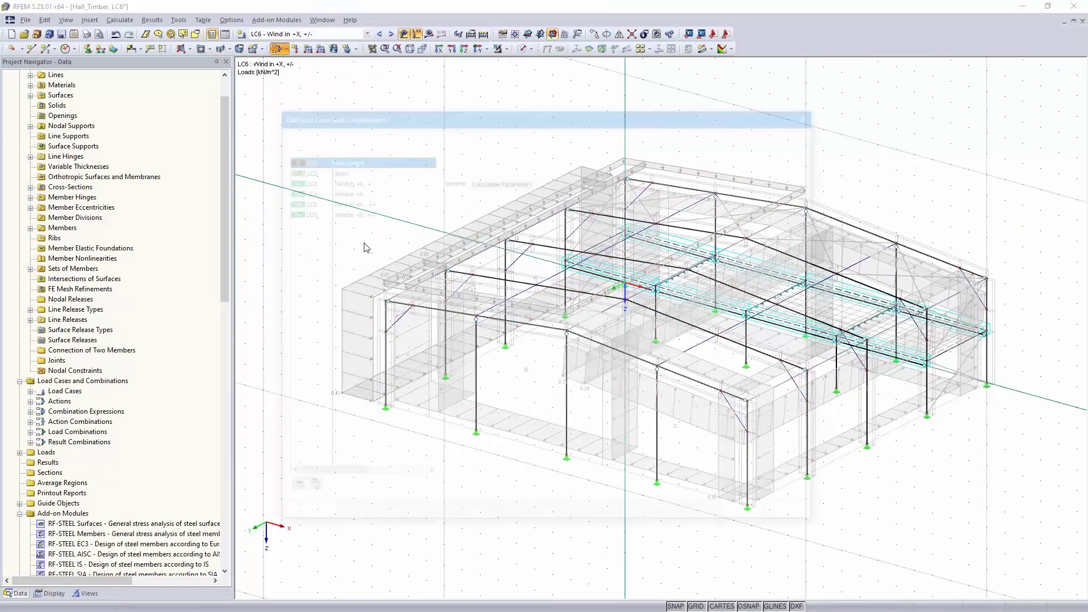
{"action": "left_click", "coordinate": [351, 180]}
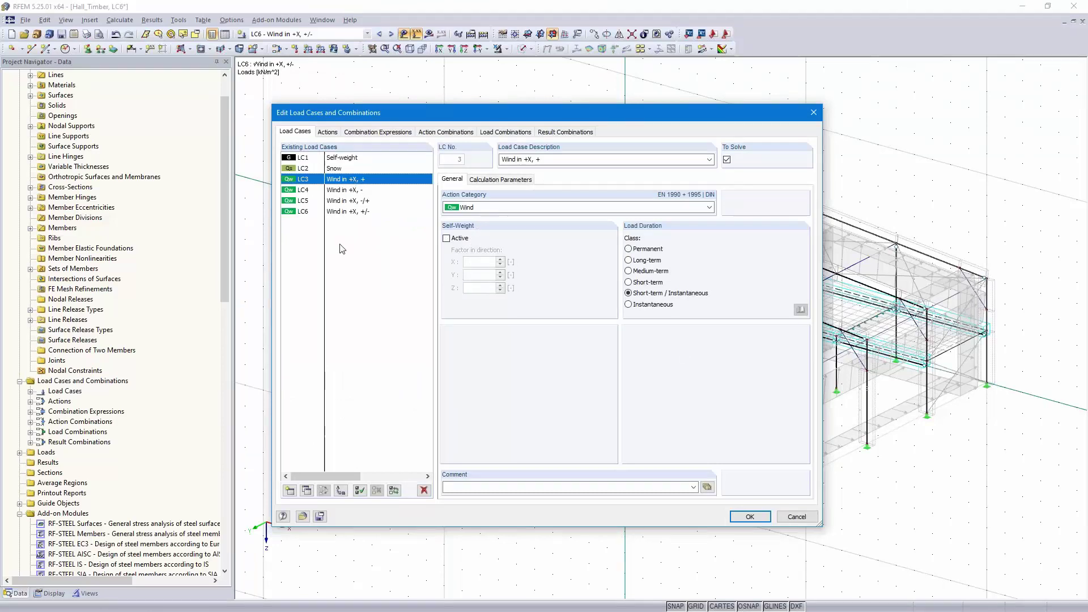
{"action": "left_click", "coordinate": [306, 491]}
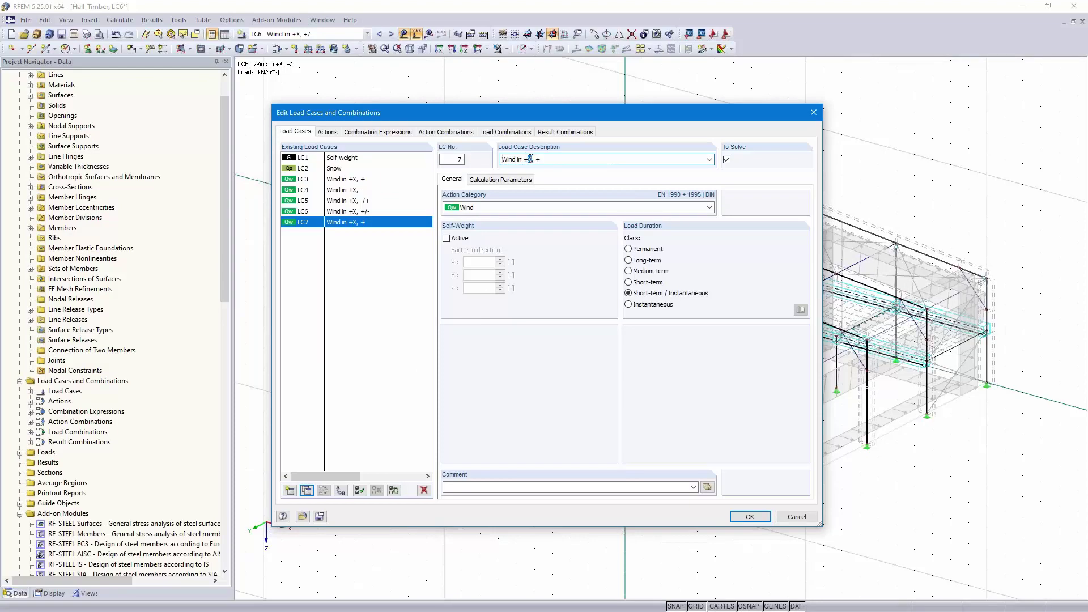
{"action": "double_click", "coordinate": [537, 159]}
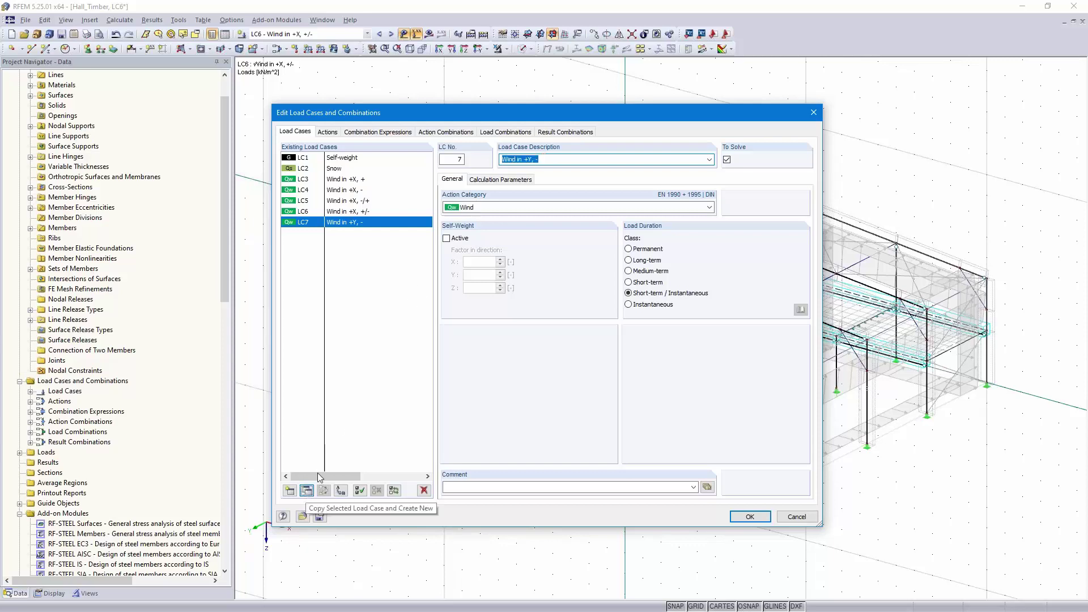
- Copy LC7 as LC8, describe it as "Wind in -Y, -", and accept the load case definitions
{"action": "left_click", "coordinate": [306, 490]}
{"action": "double_click", "coordinate": [529, 159]}
{"action": "type", "text": "-"}
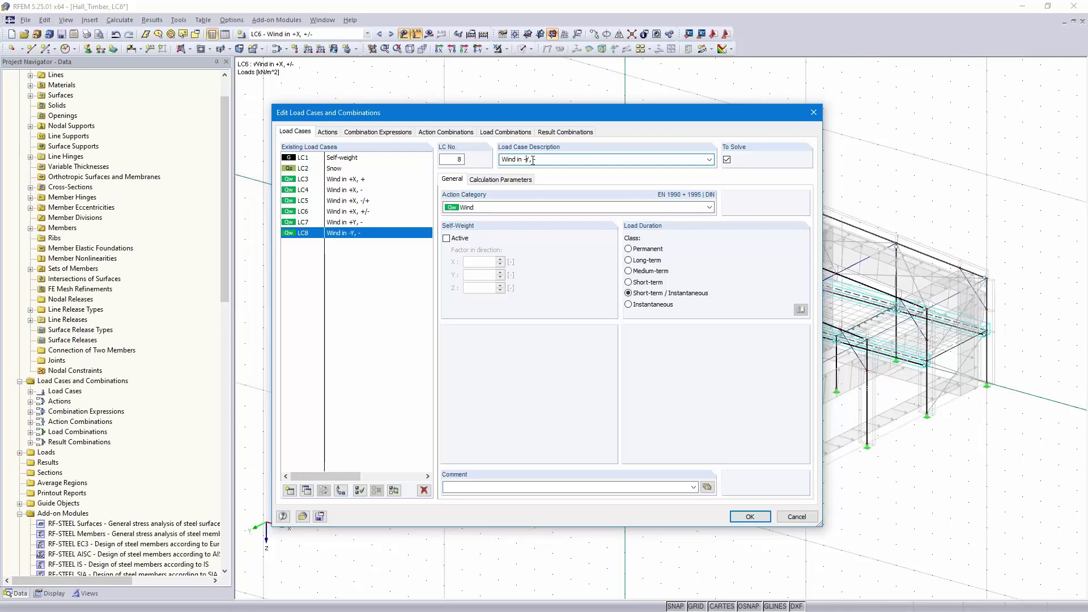
{"action": "left_click", "coordinate": [749, 517]}
- For LC7, reopen the wind load generator with wind on side B-C-D, disable LC w+, and assign LC w- to LC7
{"action": "left_click", "coordinate": [379, 34]}
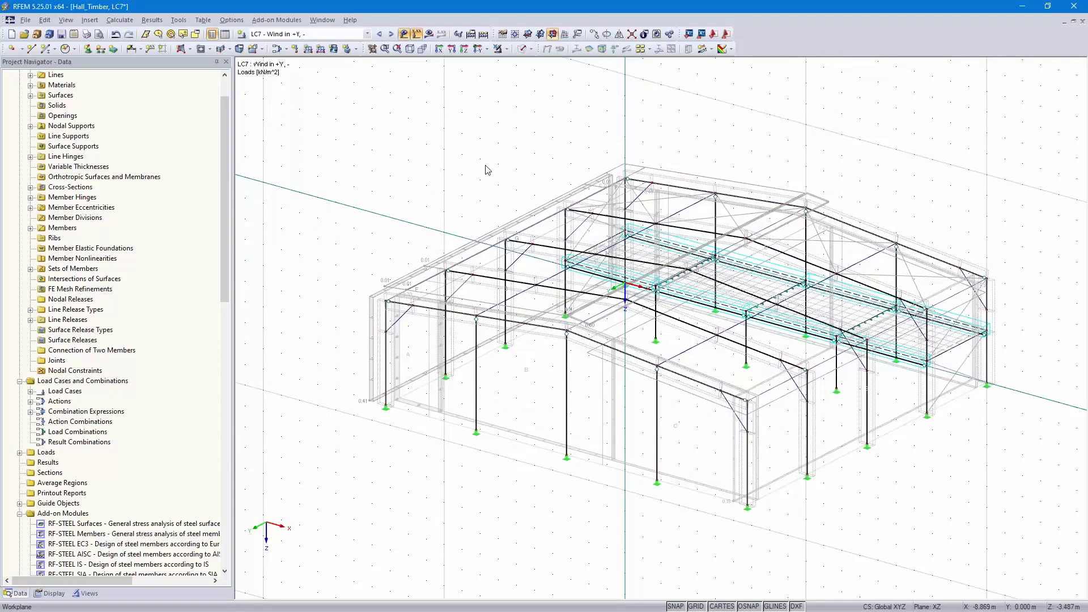
{"action": "double_click", "coordinate": [690, 180]}
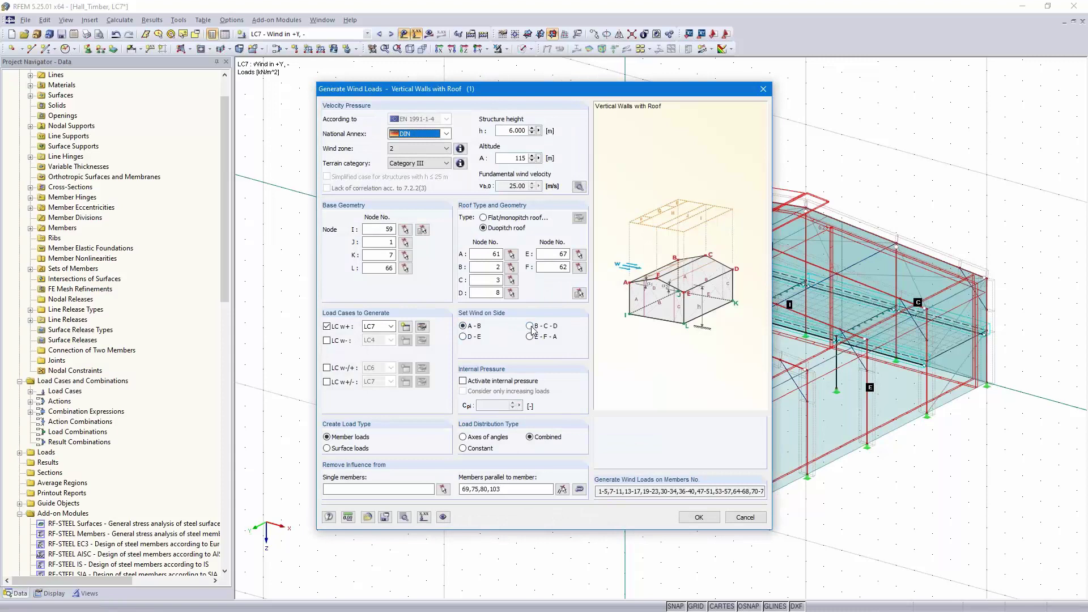
{"action": "left_click", "coordinate": [530, 326]}
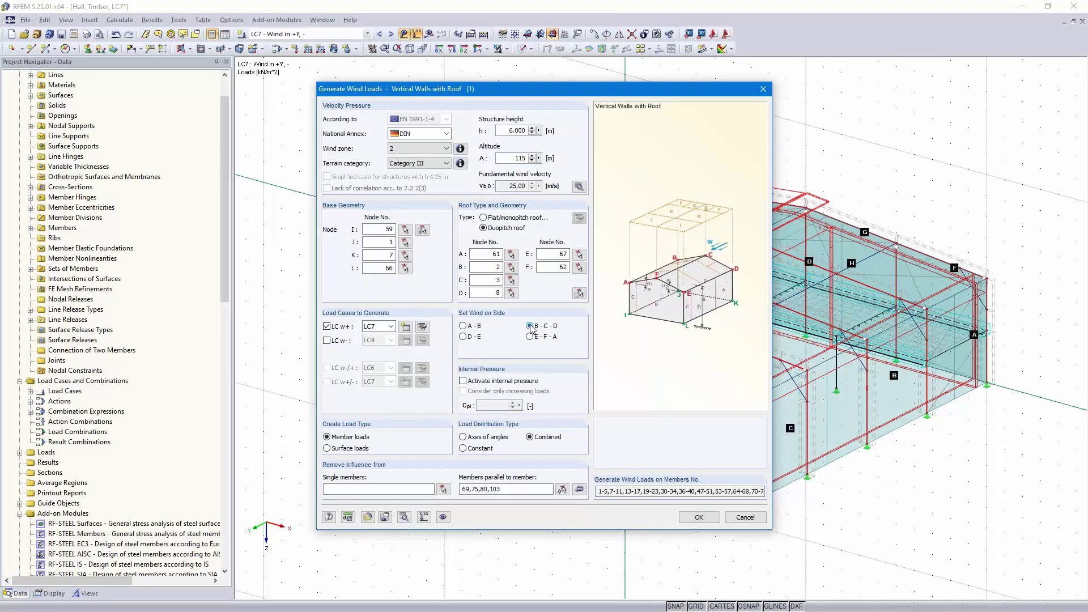
{"action": "left_click", "coordinate": [327, 327]}
{"action": "left_click", "coordinate": [327, 341]}
{"action": "left_click", "coordinate": [391, 340]}
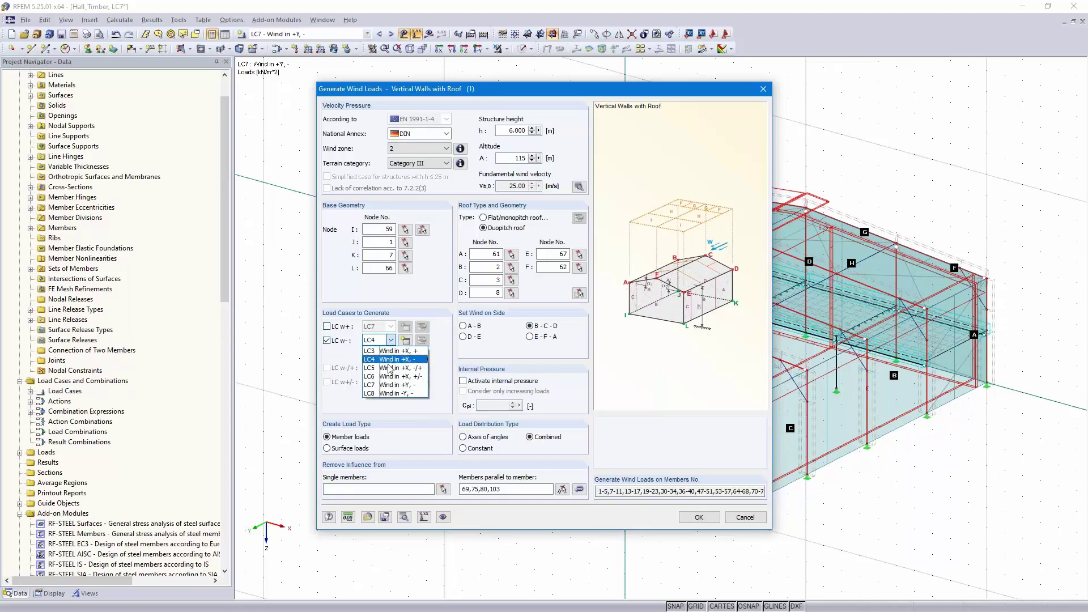
{"action": "left_click", "coordinate": [400, 385]}
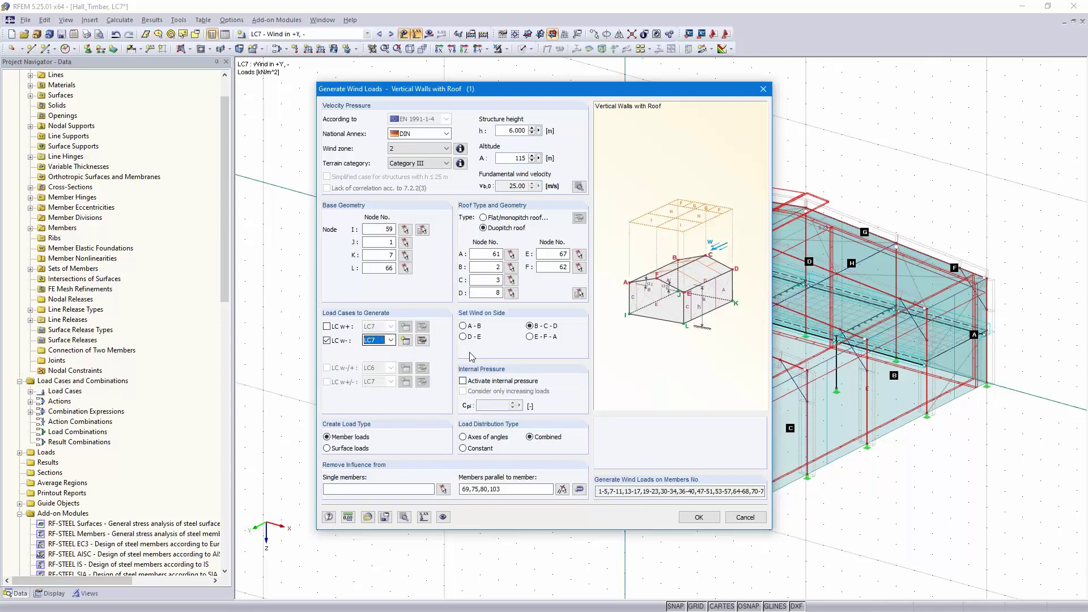
- Generate the LC7 wind loads on the hall and inspect them in the isometric view
{"action": "left_click", "coordinate": [700, 517]}
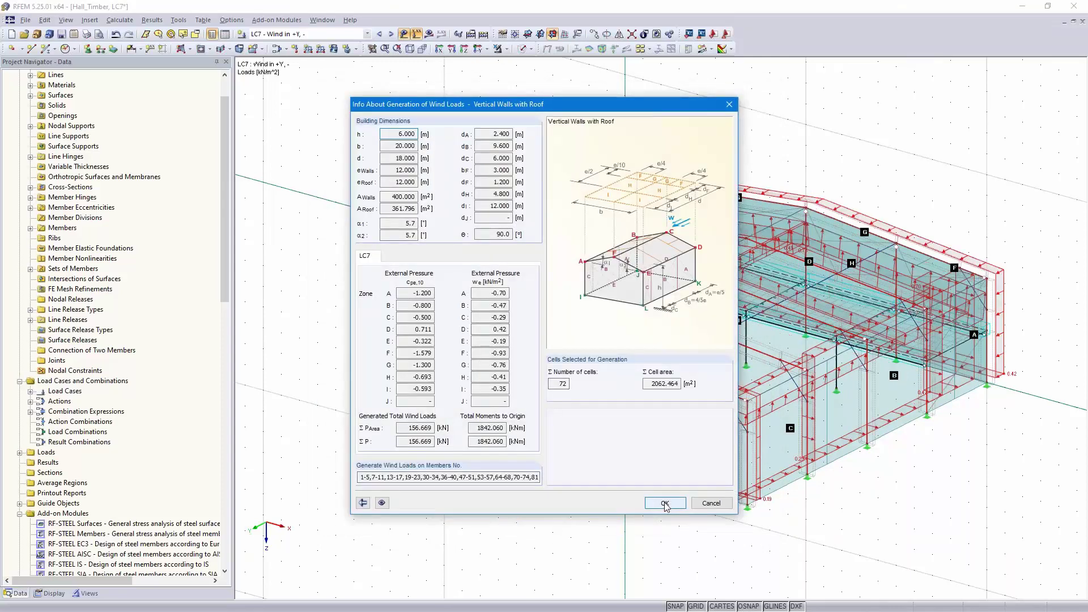
{"action": "left_click", "coordinate": [665, 504]}
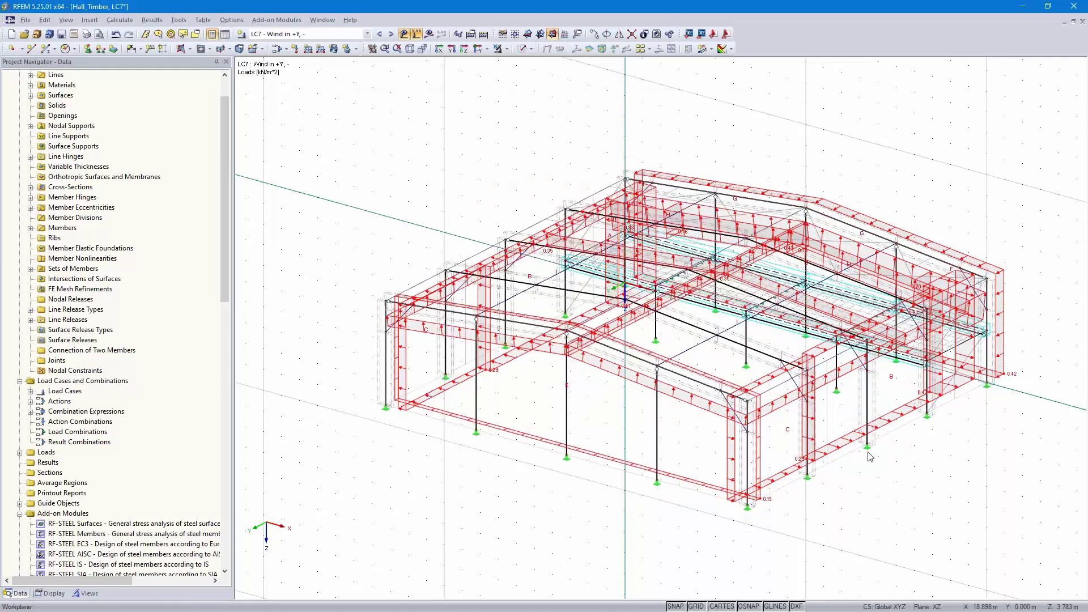
{"action": "middle_click_drag", "start_coordinate": [703, 430], "coordinate": [952, 447], "text": "ctrl"}
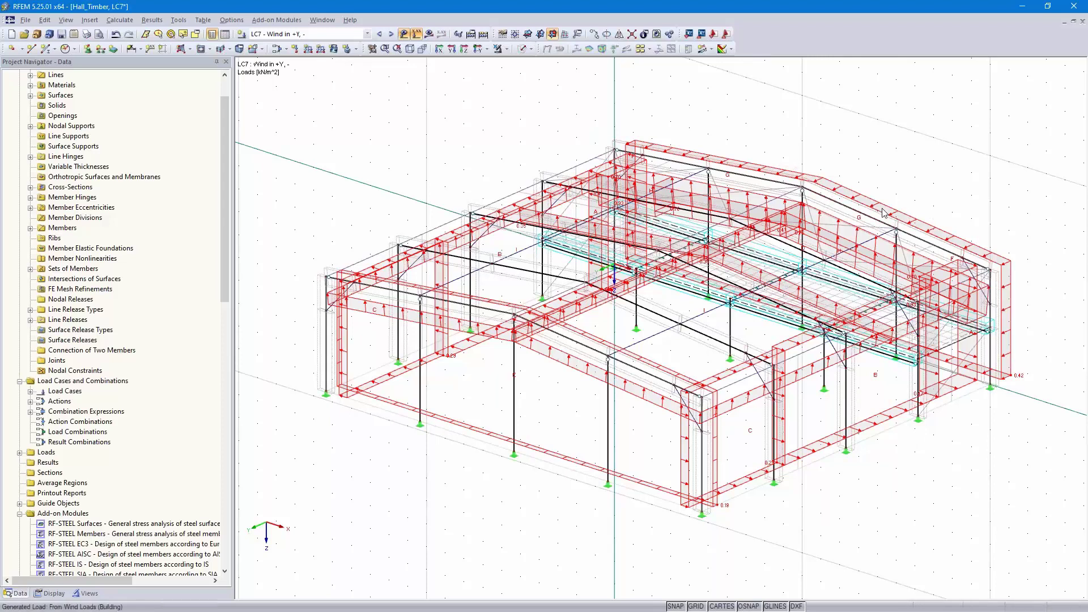
- For LC8, reopen the wind load generator with wind on side E-F-A, disable LC w+, and assign LC w- to LC8
{"action": "left_click", "coordinate": [391, 35]}
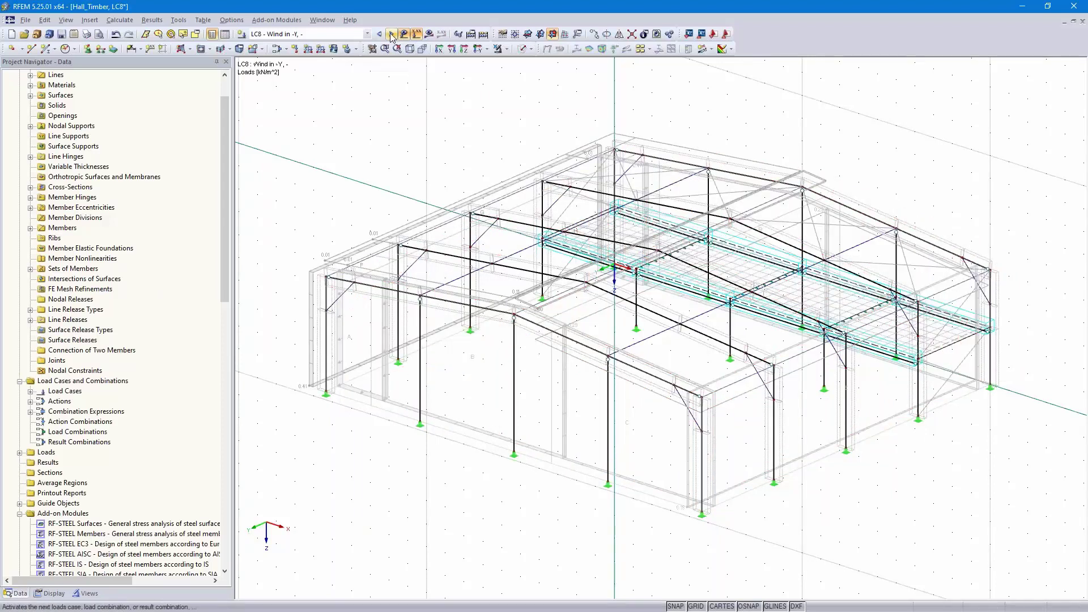
{"action": "double_click", "coordinate": [779, 168]}
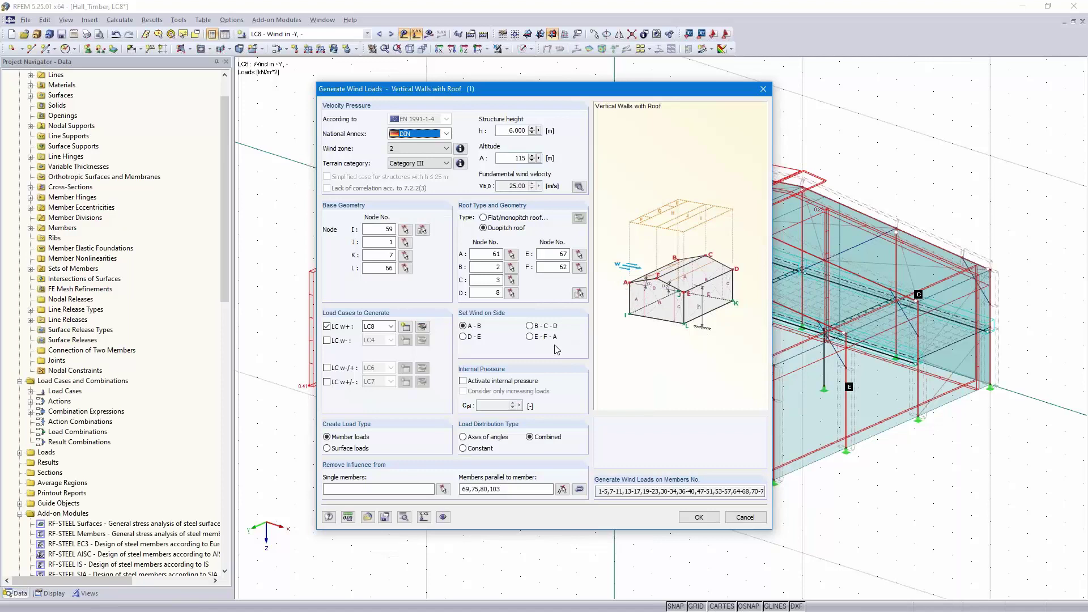
{"action": "left_click", "coordinate": [530, 337]}
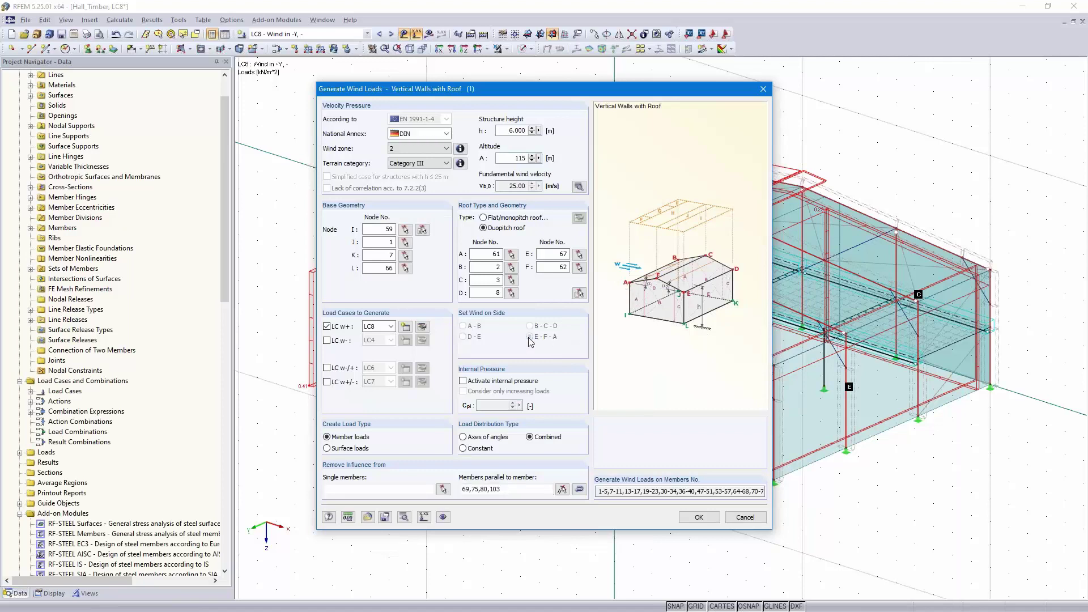
{"action": "left_click", "coordinate": [327, 326]}
{"action": "left_click", "coordinate": [327, 340]}
{"action": "left_click", "coordinate": [327, 340]}
{"action": "left_click", "coordinate": [327, 328]}
{"action": "left_click", "coordinate": [391, 340]}
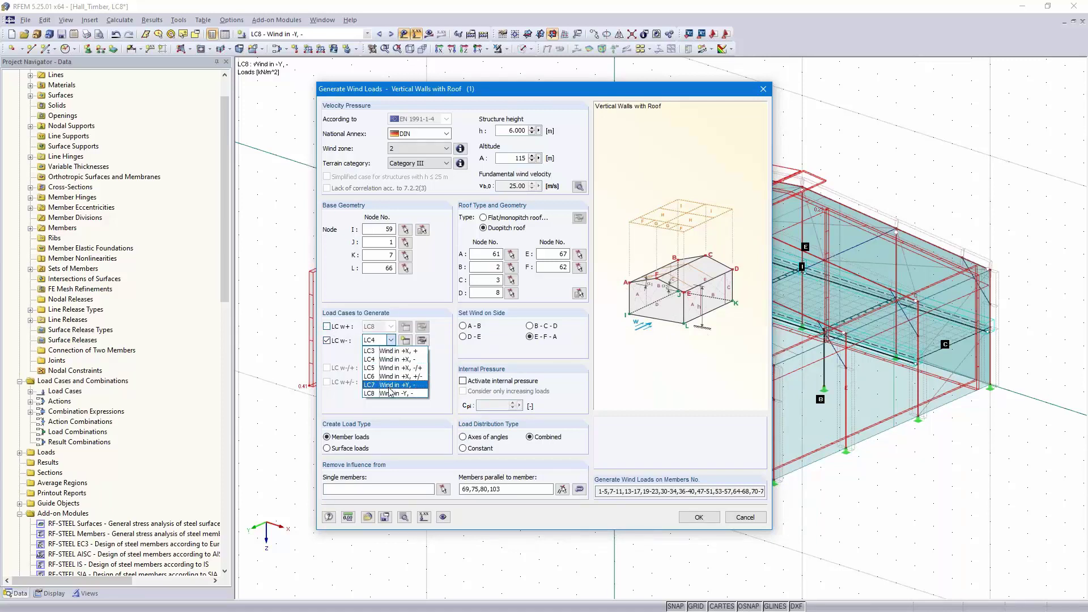
{"action": "left_click", "coordinate": [400, 394]}
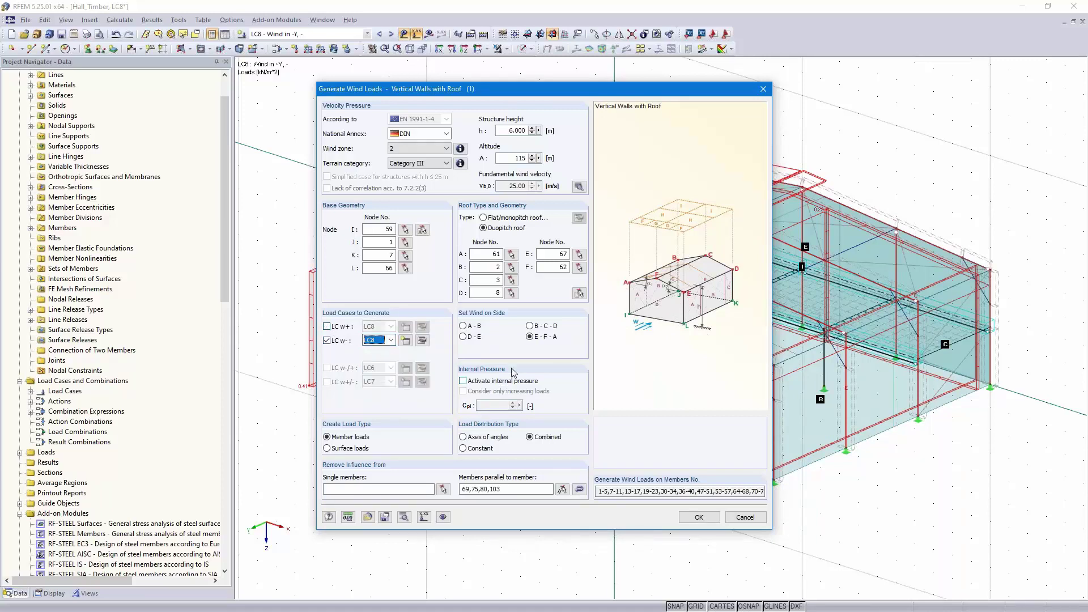
- Generate the LC8 wind loads on the hall and inspect them on the front gable
{"action": "left_click", "coordinate": [698, 517]}
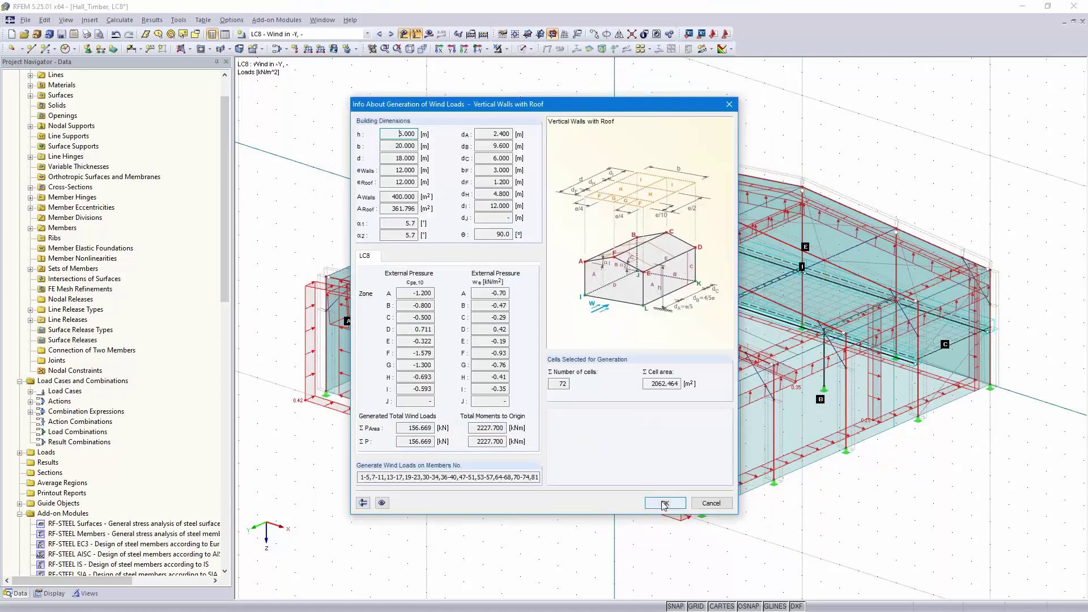
{"action": "left_click", "coordinate": [663, 502]}
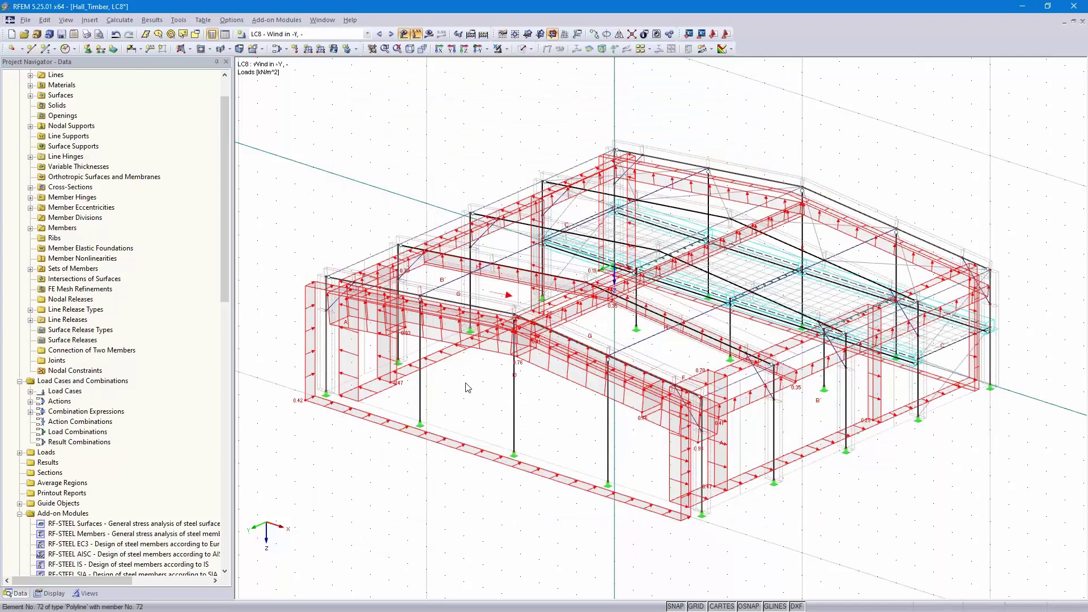
{"action": "mouse_move", "coordinate": [551, 510]}
{"action": "middle_mouse_down", "text": "ctrl"}
{"action": "mouse_move", "coordinate": [350, 478]}
{"action": "mouse_move", "coordinate": [561, 508]}
{"action": "middle_mouse_up", "text": "ctrl"}
{"action": "scroll", "coordinate": [558, 508], "scroll_direction": "up", "scroll_amount": 3}
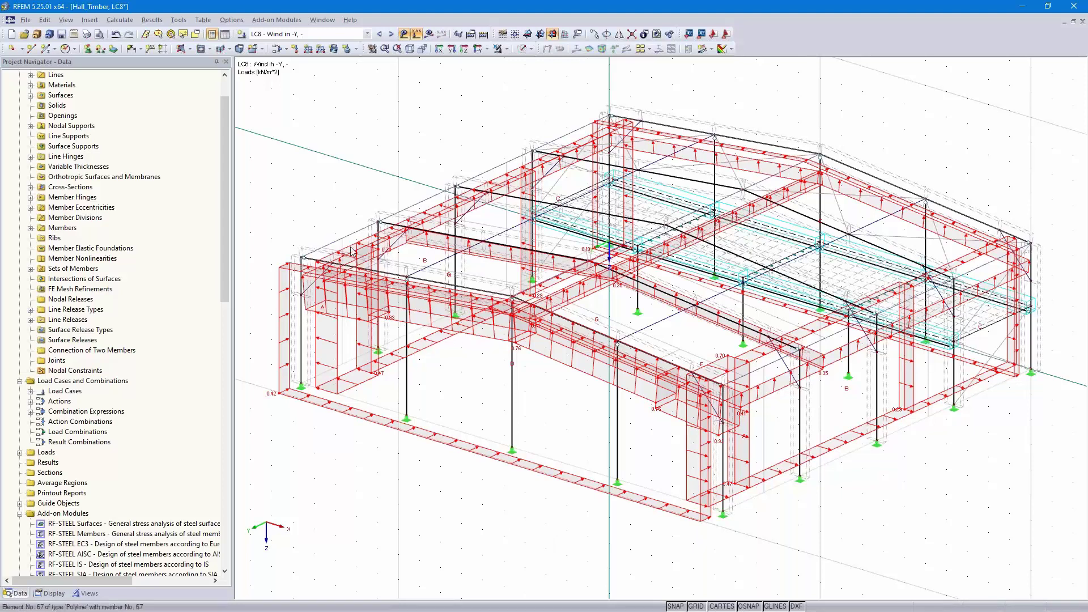
- Create load case LC9 "Imposed load" with action category A (domestic, residential areas) and medium-term load duration
{"action": "left_click", "coordinate": [280, 49]}
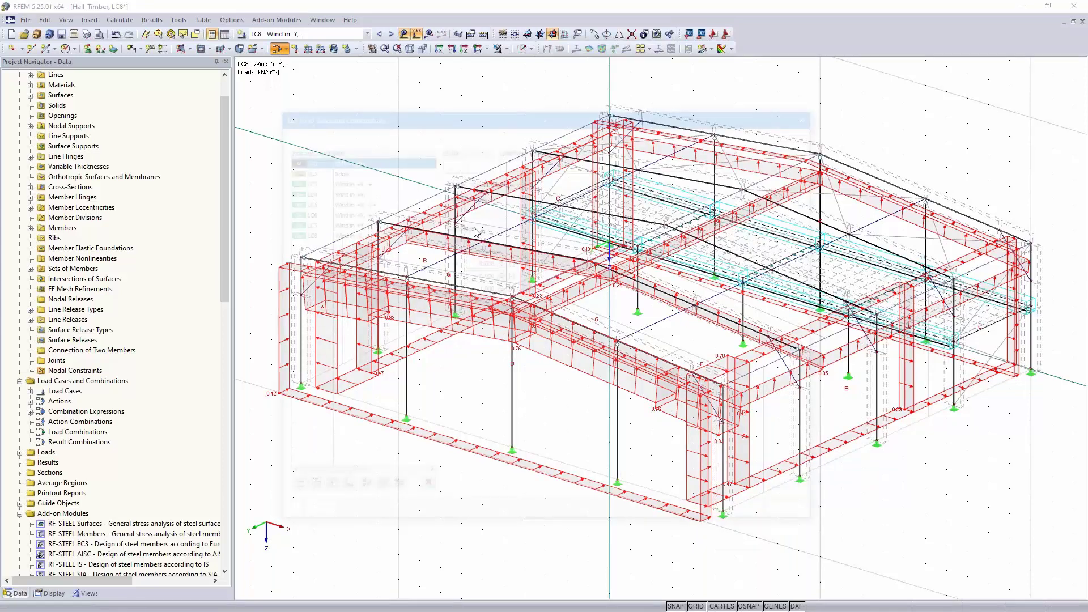
{"action": "left_click", "coordinate": [287, 490]}
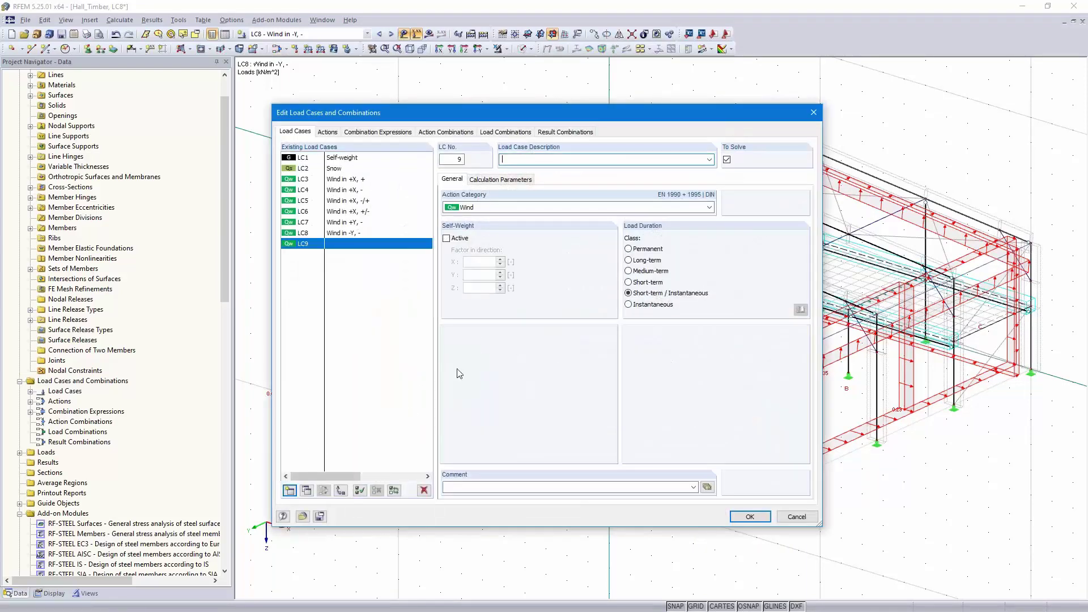
{"action": "left_click", "coordinate": [708, 161]}
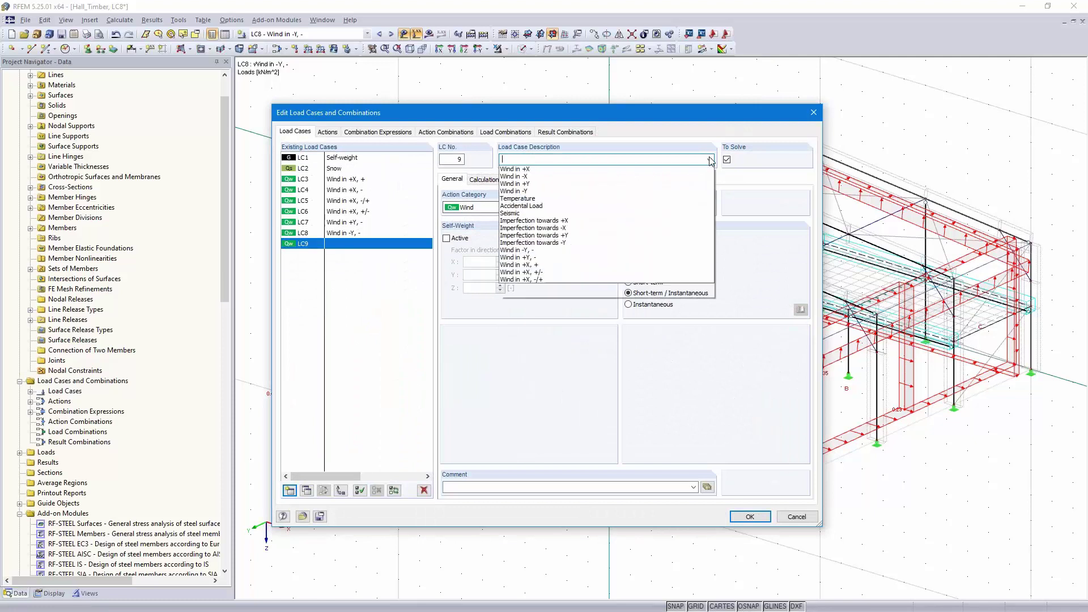
{"action": "left_click", "coordinate": [578, 186]}
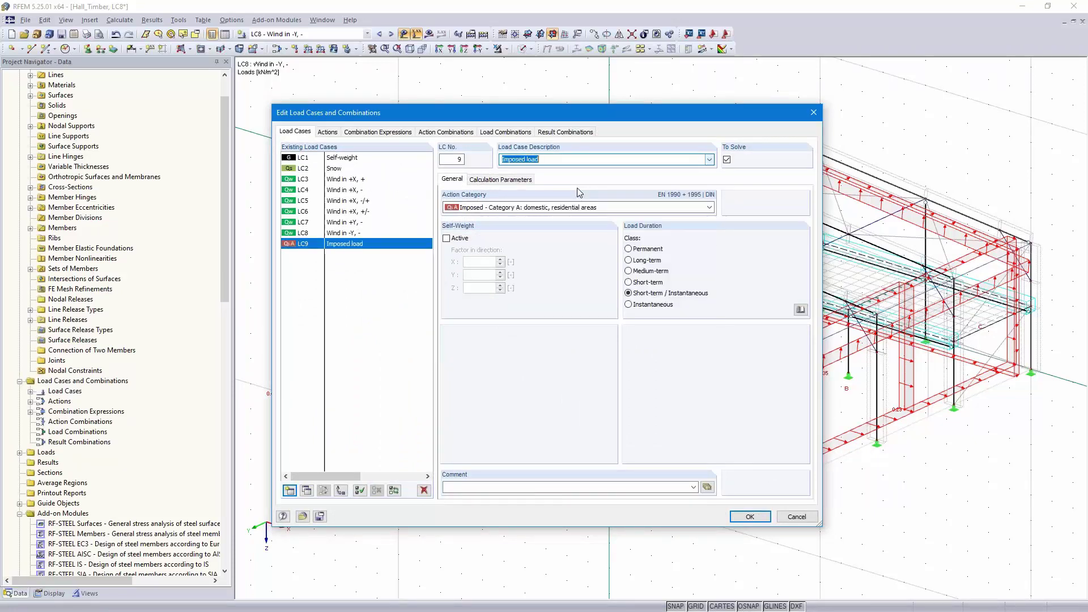
{"action": "left_click", "coordinate": [605, 209]}
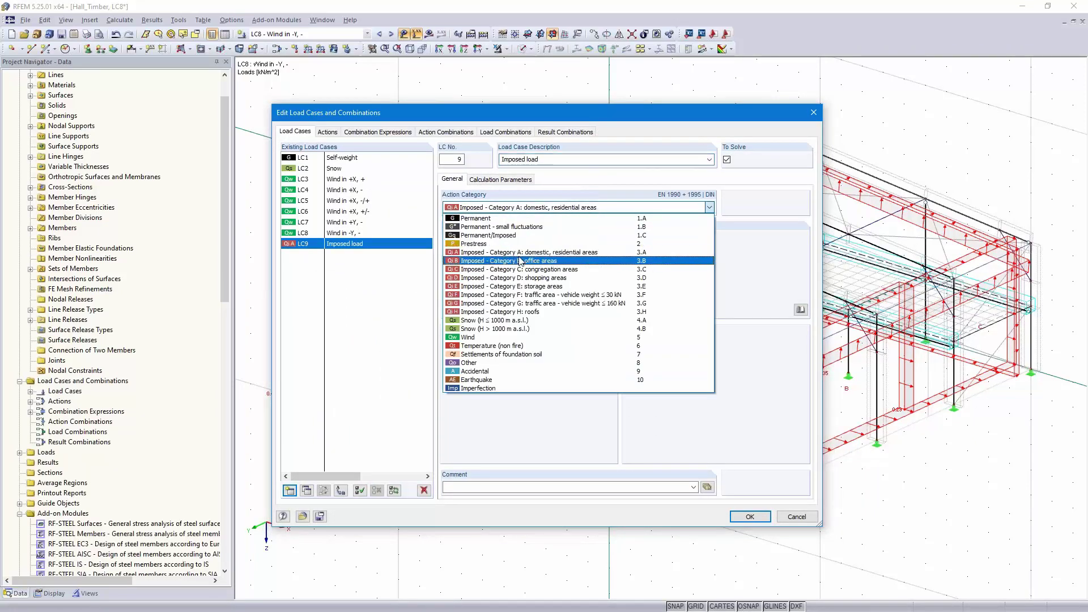
{"action": "left_click", "coordinate": [524, 258]}
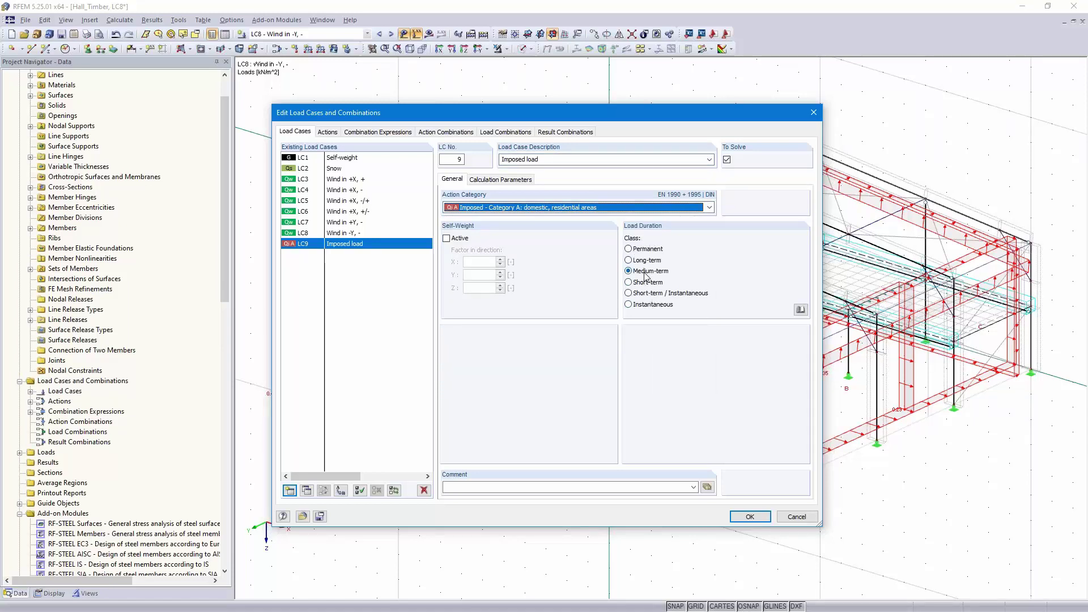
{"action": "left_click", "coordinate": [751, 517]}
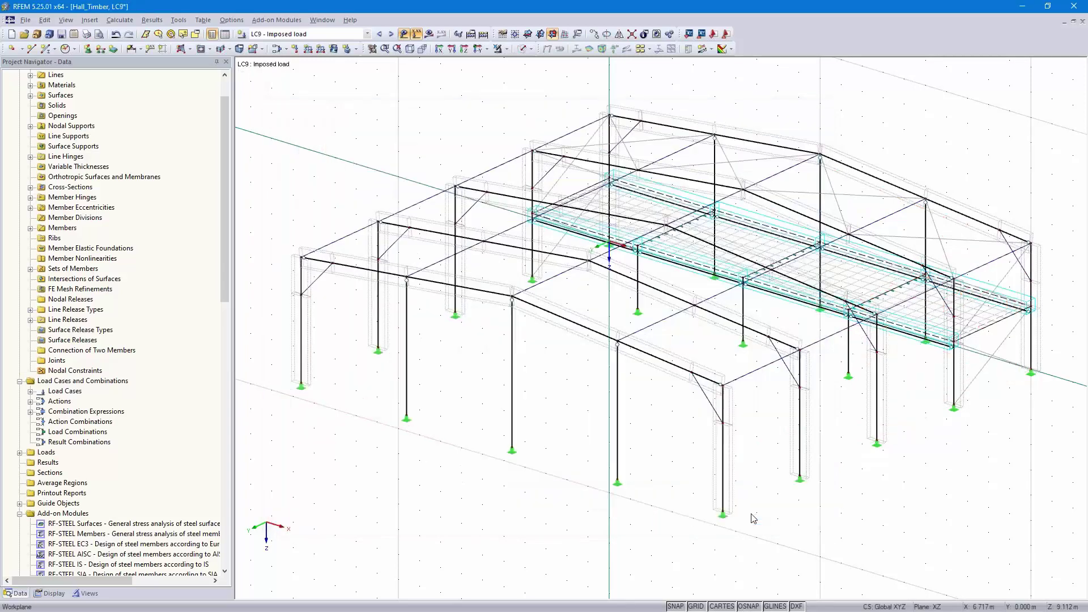
- Apply a uniform surface load of 2.50 kN/m² in global ZL direction to the intermediate floor surface in LC9
{"action": "left_click", "coordinate": [334, 50]}
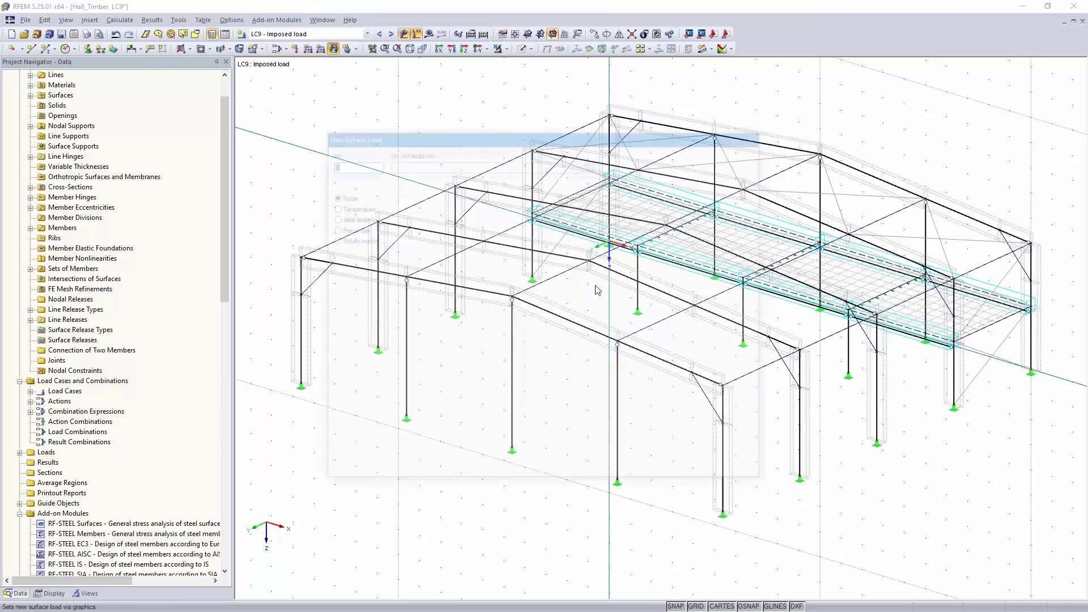
{"action": "type", "text": "2.50"}
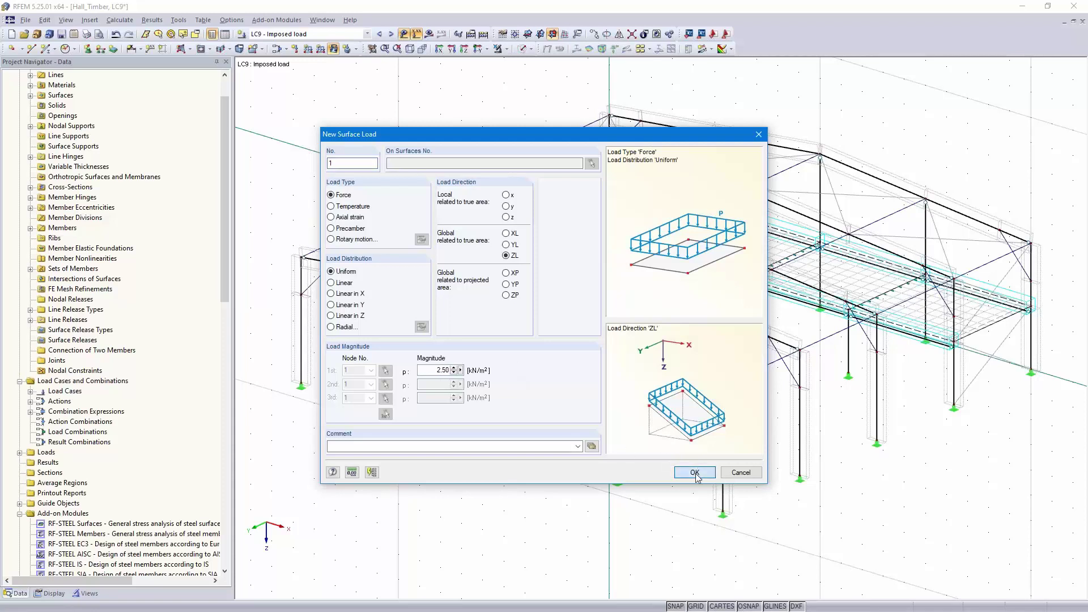
{"action": "left_click", "coordinate": [693, 472]}
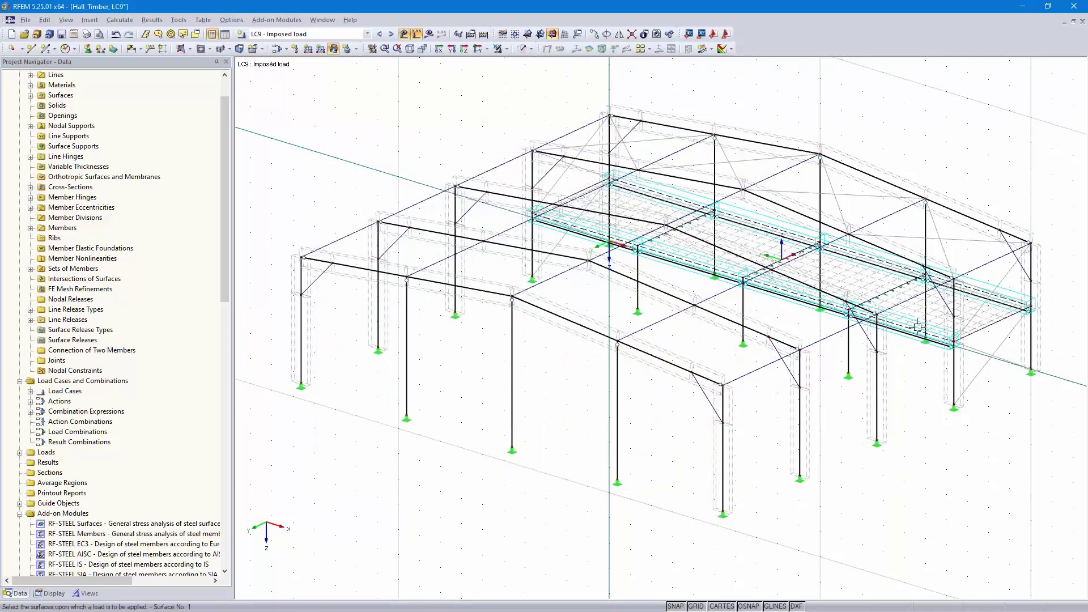
{"action": "left_click", "coordinate": [782, 255]}
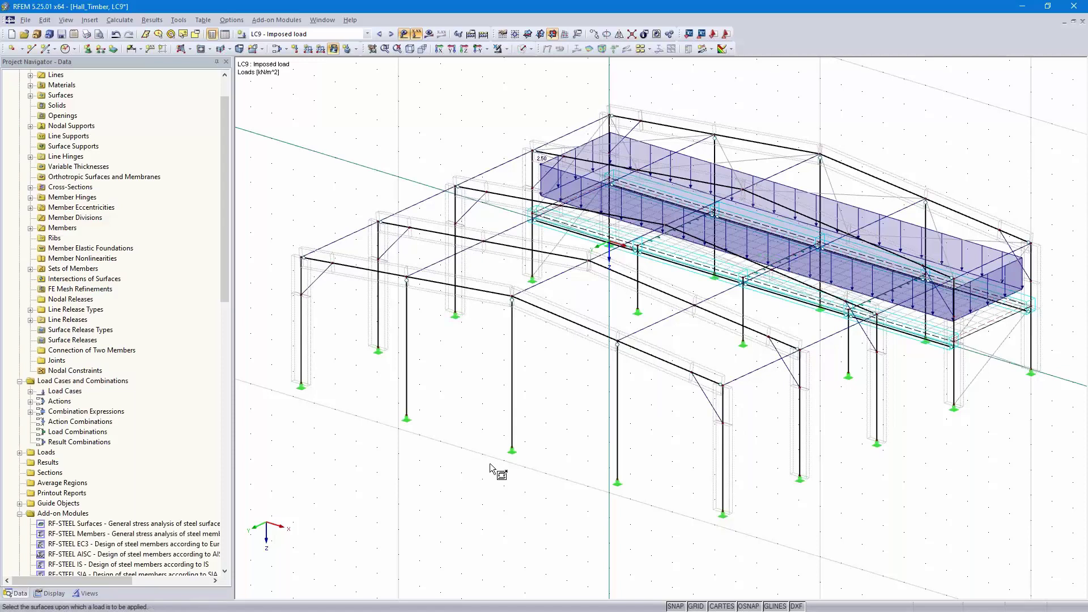
{"action": "key", "text": "Escape"}
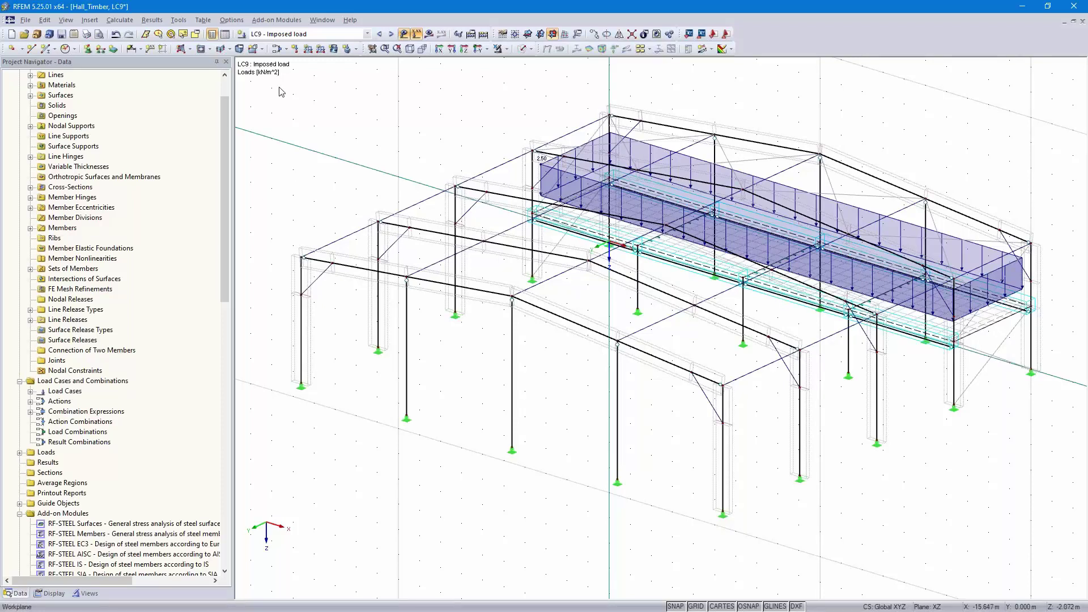
- Create load case LC10 with the predefined description "Imperfection towards +X" and the Imperfection action category
{"action": "left_click", "coordinate": [242, 35]}
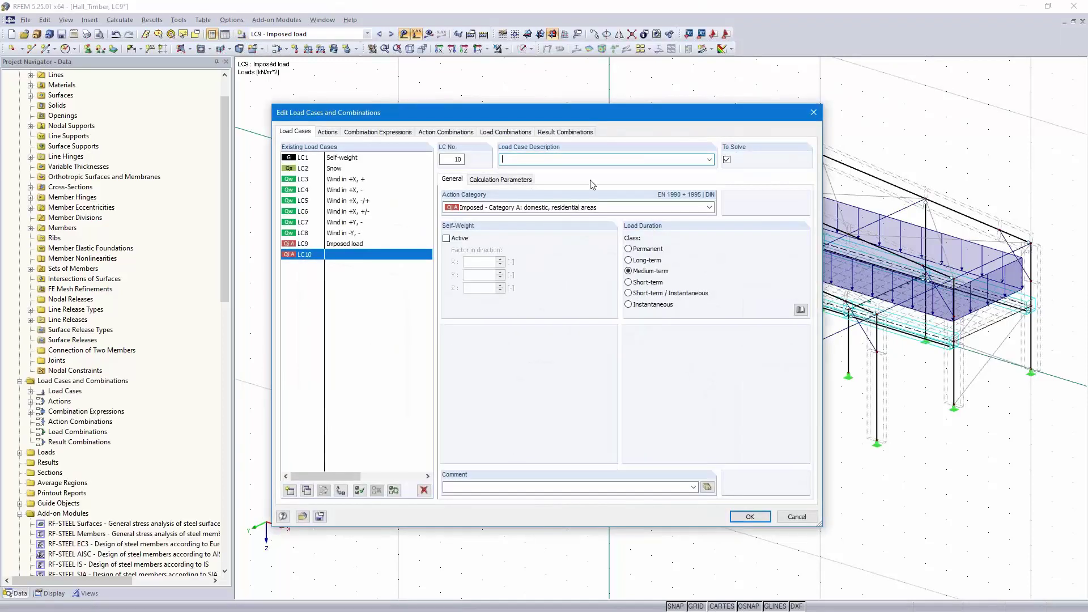
{"action": "left_click", "coordinate": [709, 160]}
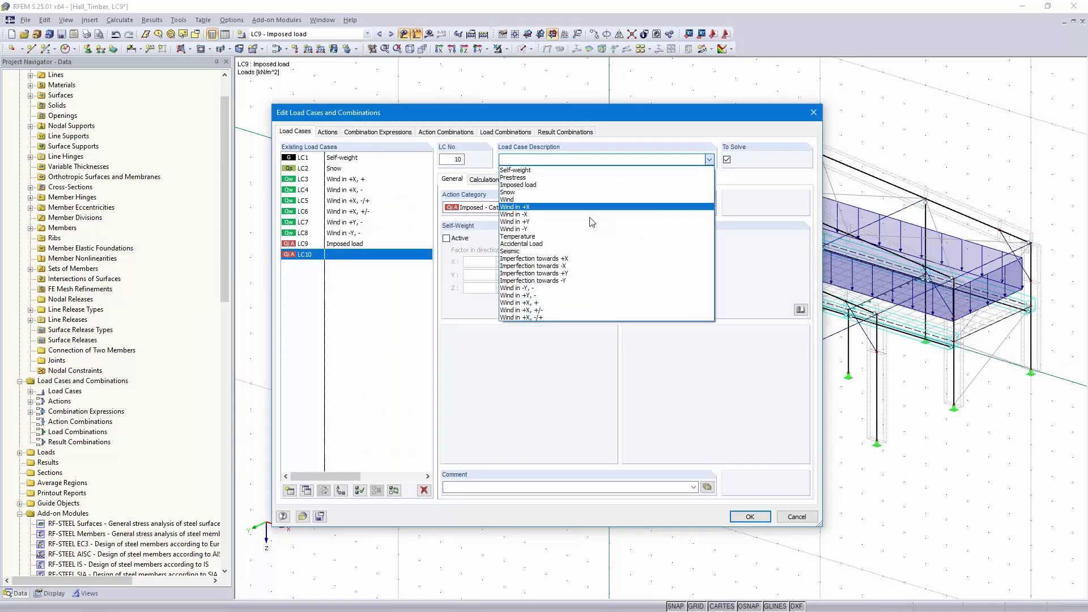
{"action": "left_click", "coordinate": [574, 260]}
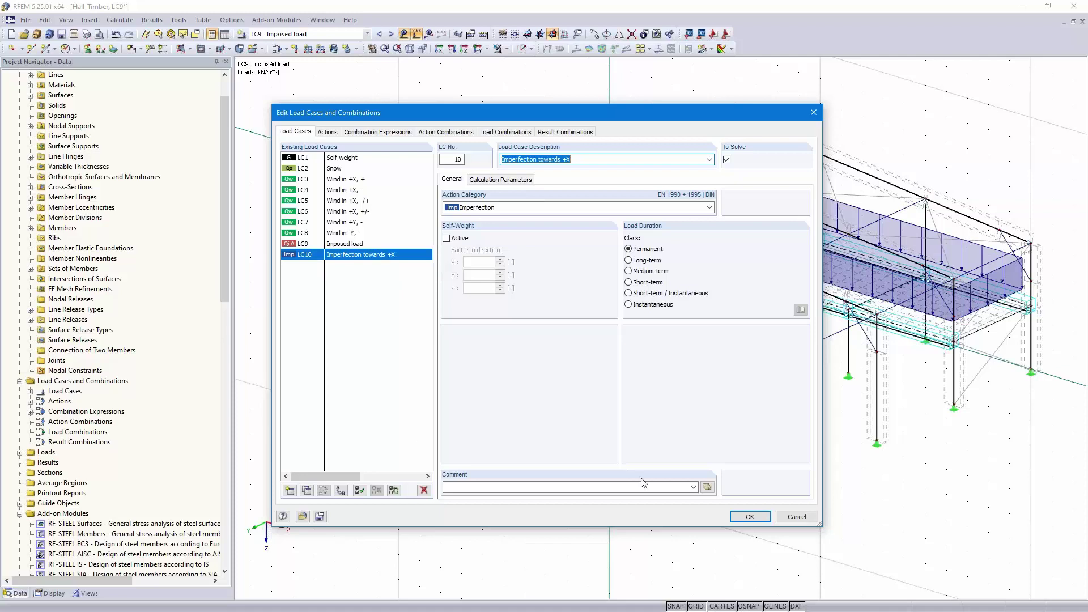
{"action": "left_click", "coordinate": [750, 517]}
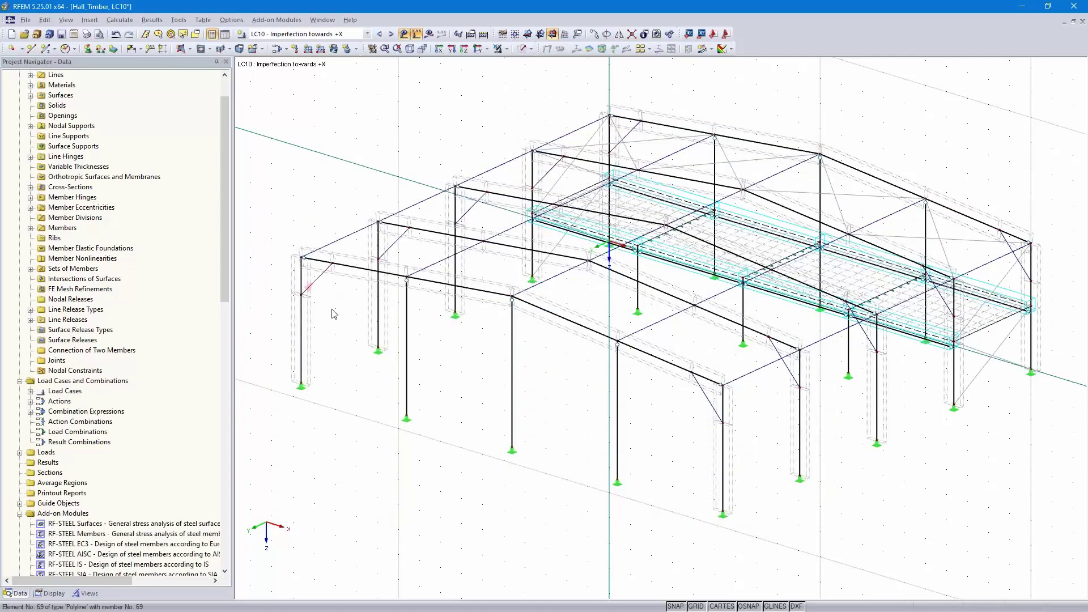
- Use Special Selection to select all members parallel to one of the vertical hall columns
{"action": "middle_click_drag", "start_coordinate": [437, 420], "coordinate": [558, 371], "text": "ctrl"}
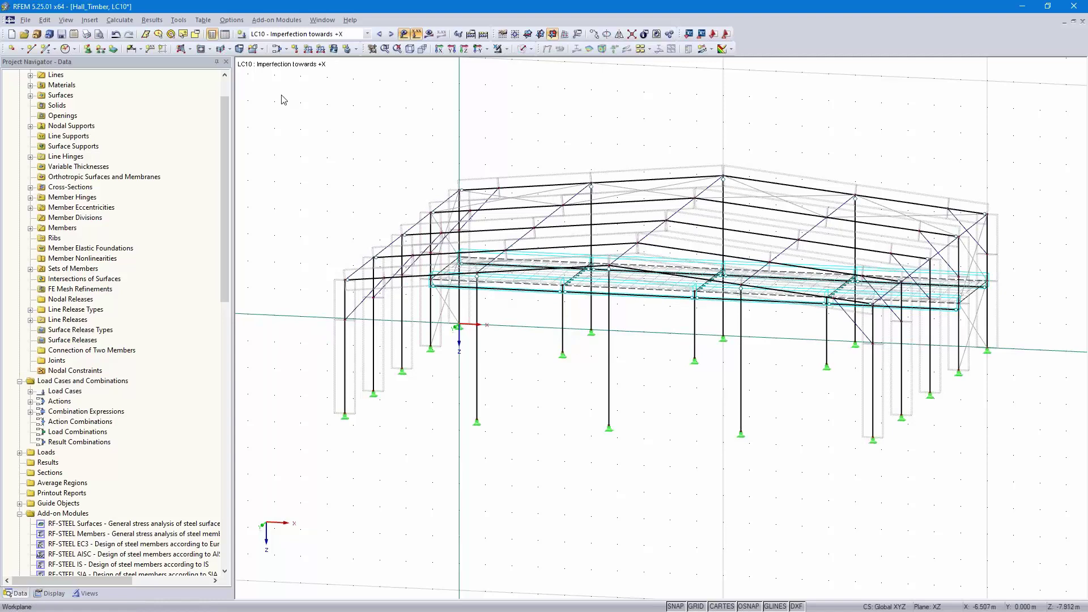
{"action": "left_click", "coordinate": [195, 35]}
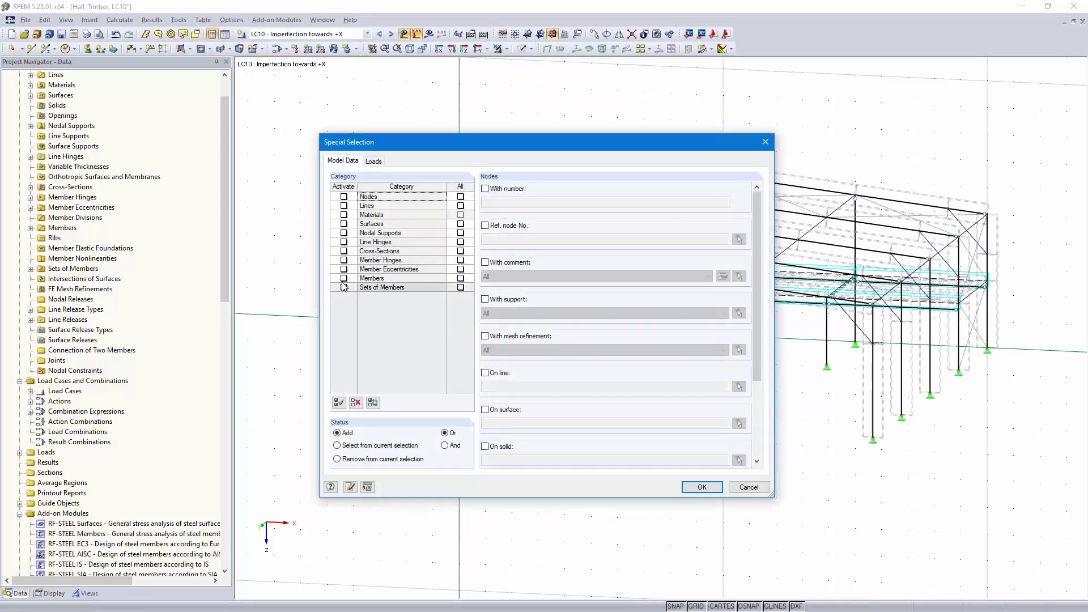
{"action": "left_click", "coordinate": [344, 278]}
{"action": "left_click", "coordinate": [344, 278]}
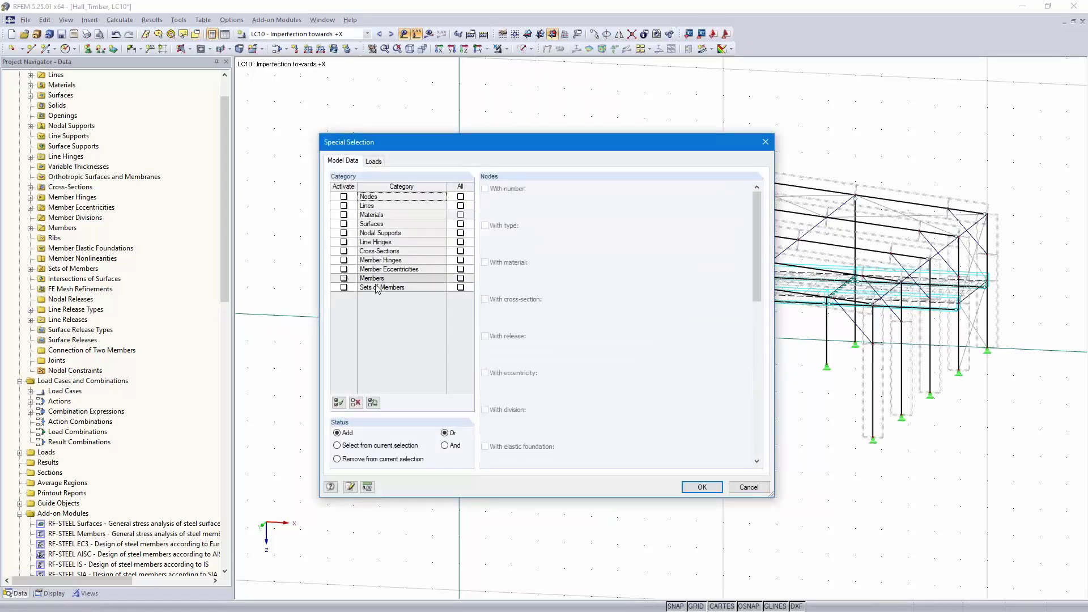
{"action": "scroll", "coordinate": [639, 348], "scroll_direction": "down", "scroll_amount": 7}
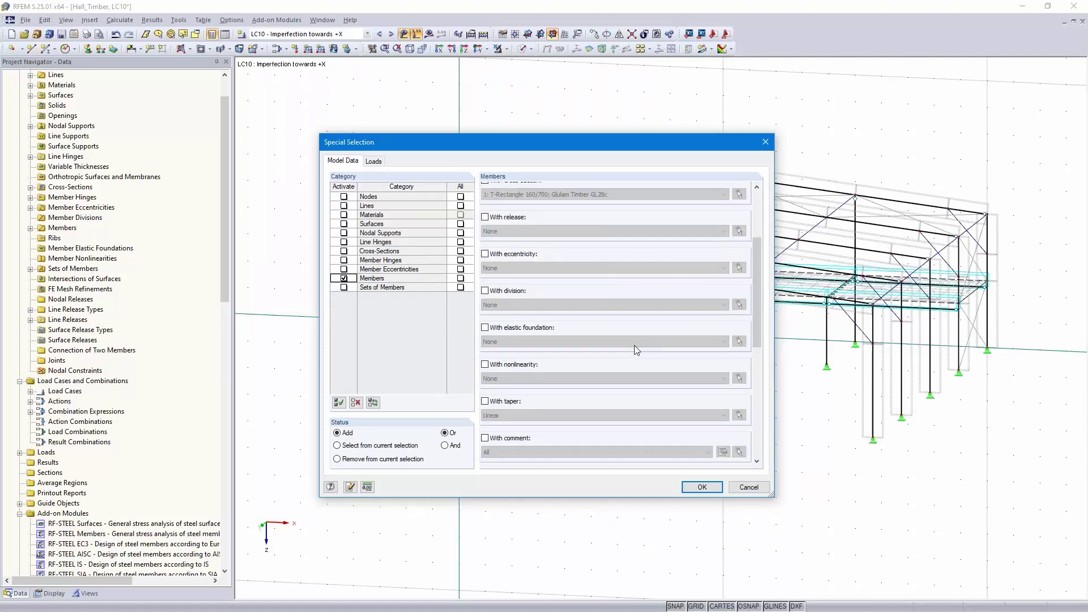
{"action": "scroll", "coordinate": [630, 361], "scroll_direction": "down", "scroll_amount": 1}
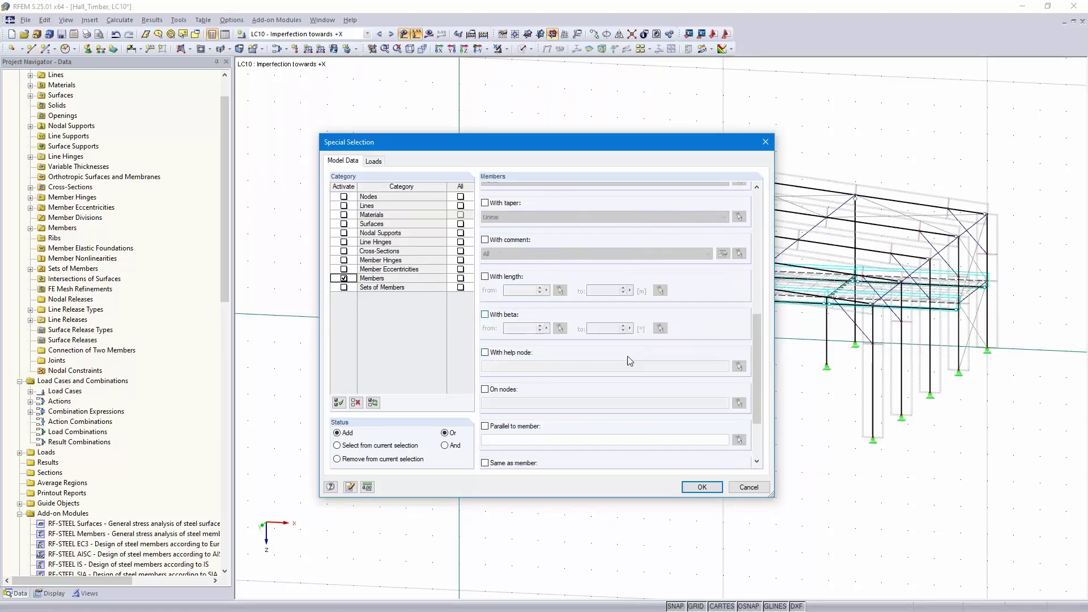
{"action": "scroll", "coordinate": [615, 372], "scroll_direction": "down", "scroll_amount": 1}
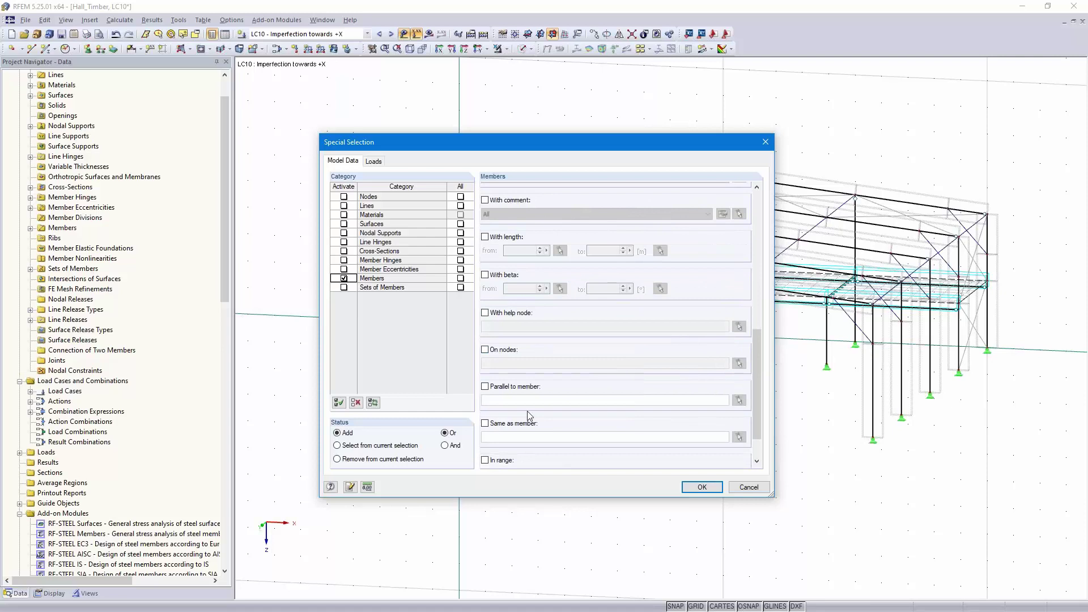
{"action": "left_click", "coordinate": [485, 387]}
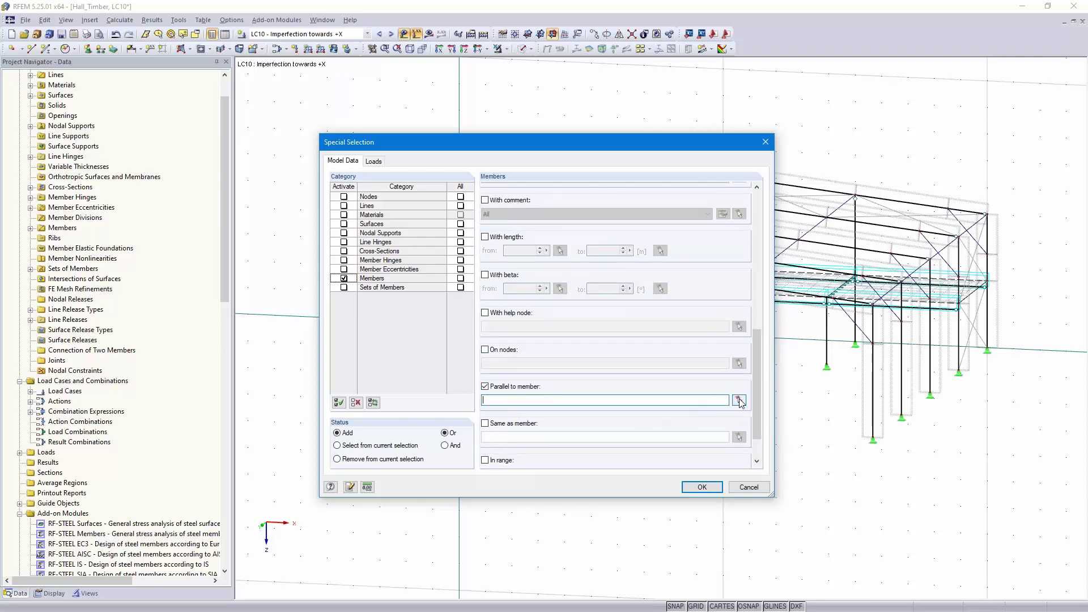
{"action": "left_click", "coordinate": [739, 400]}
{"action": "left_click", "coordinate": [875, 384]}
{"action": "left_click", "coordinate": [716, 488]}
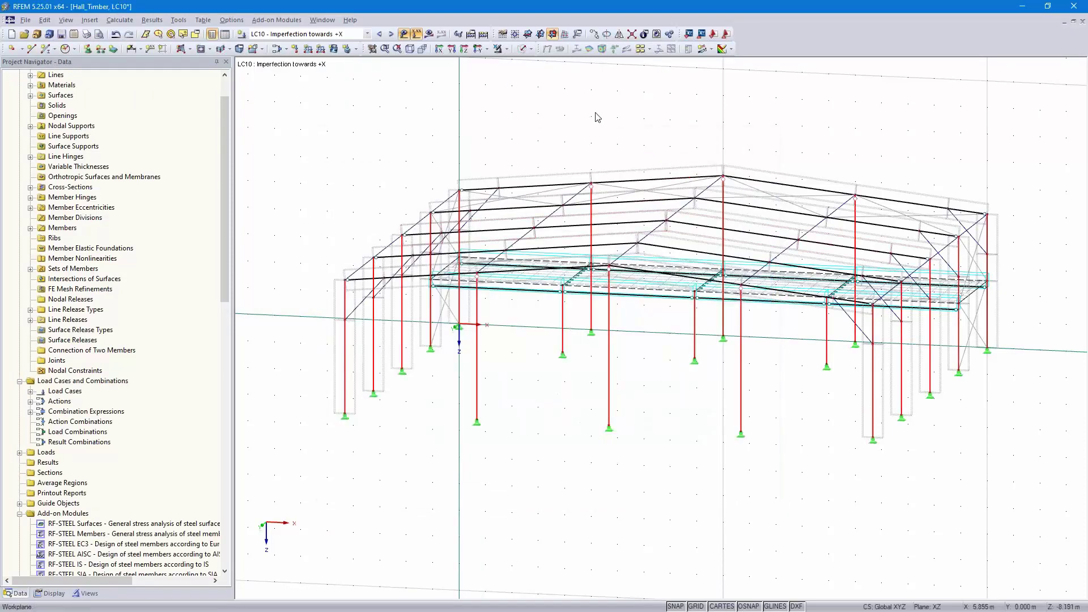
- Restrict visibility to the selected columns and clear the selection
{"action": "left_click", "coordinate": [506, 48]}
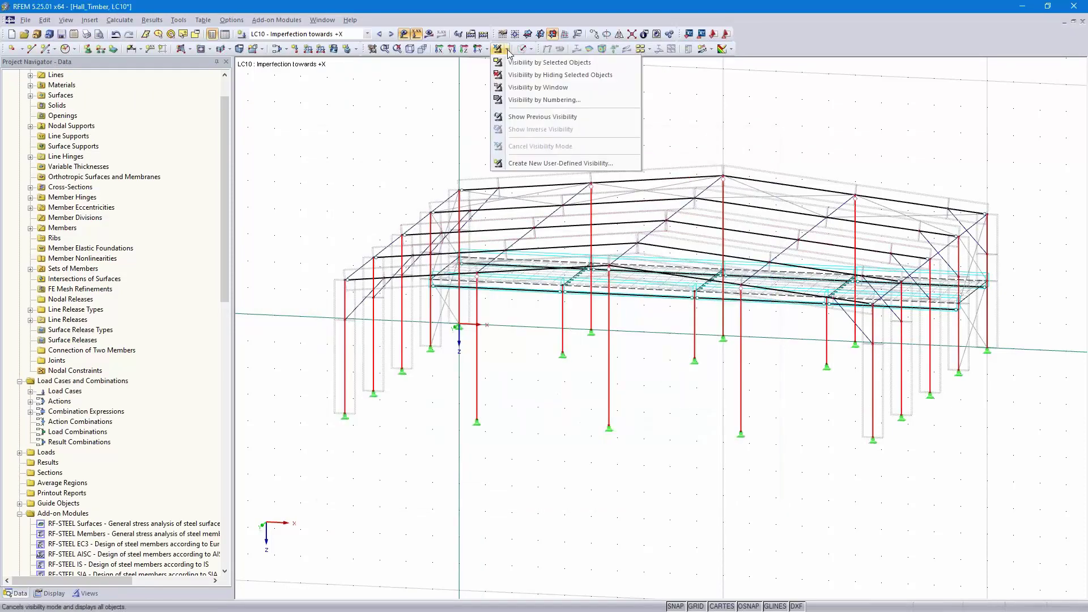
{"action": "left_click", "coordinate": [548, 63]}
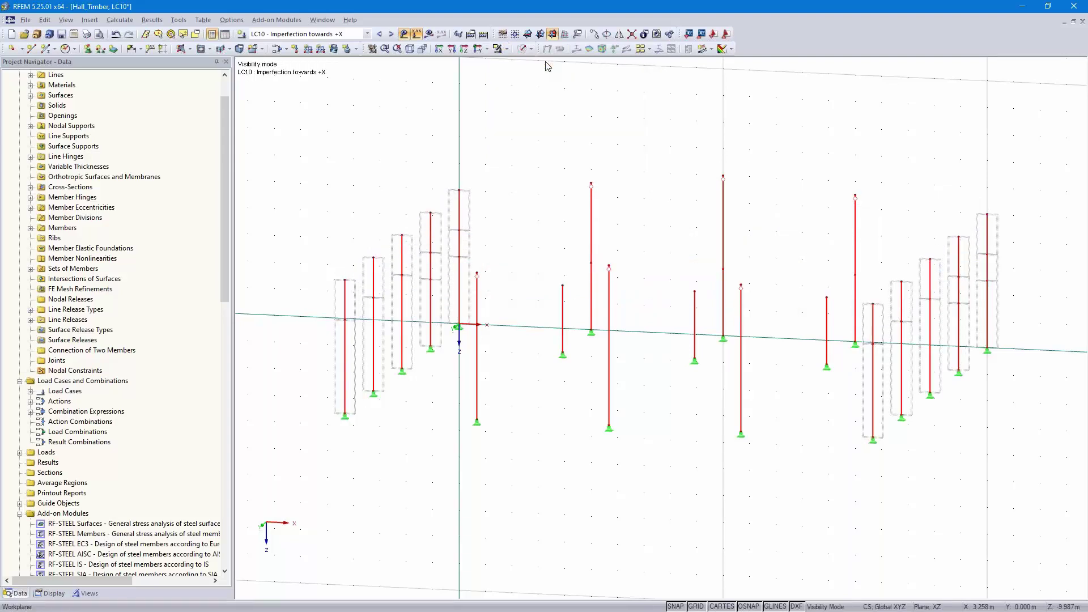
{"action": "left_click", "coordinate": [624, 464]}
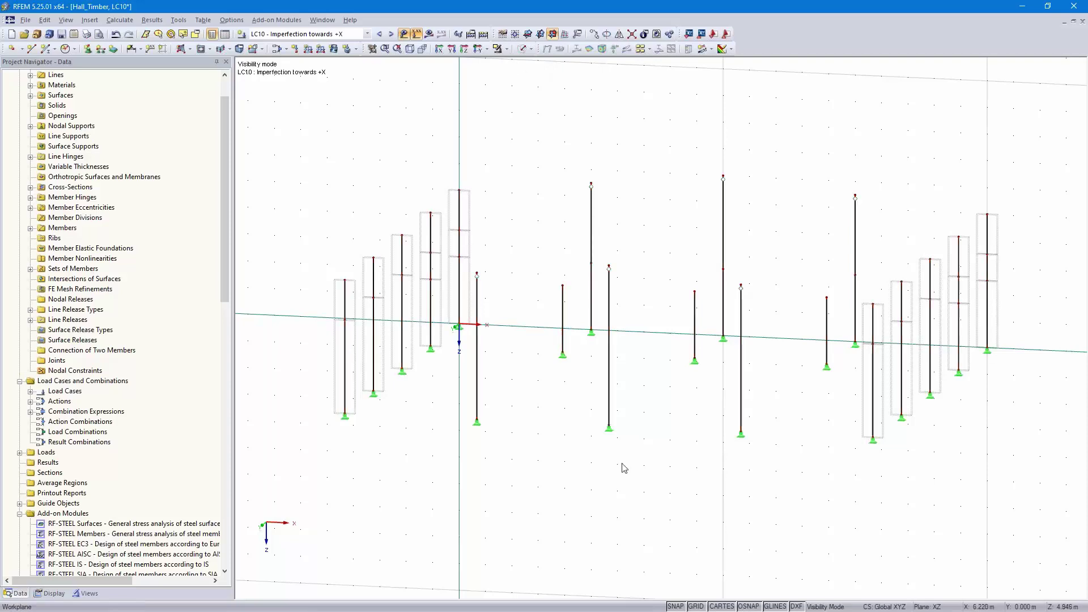
{"action": "mouse_move", "coordinate": [603, 503]}
{"action": "middle_mouse_down", "text": "ctrl"}
{"action": "mouse_move", "coordinate": [631, 501]}
{"action": "mouse_move", "coordinate": [598, 515]}
{"action": "middle_mouse_up", "text": "ctrl"}
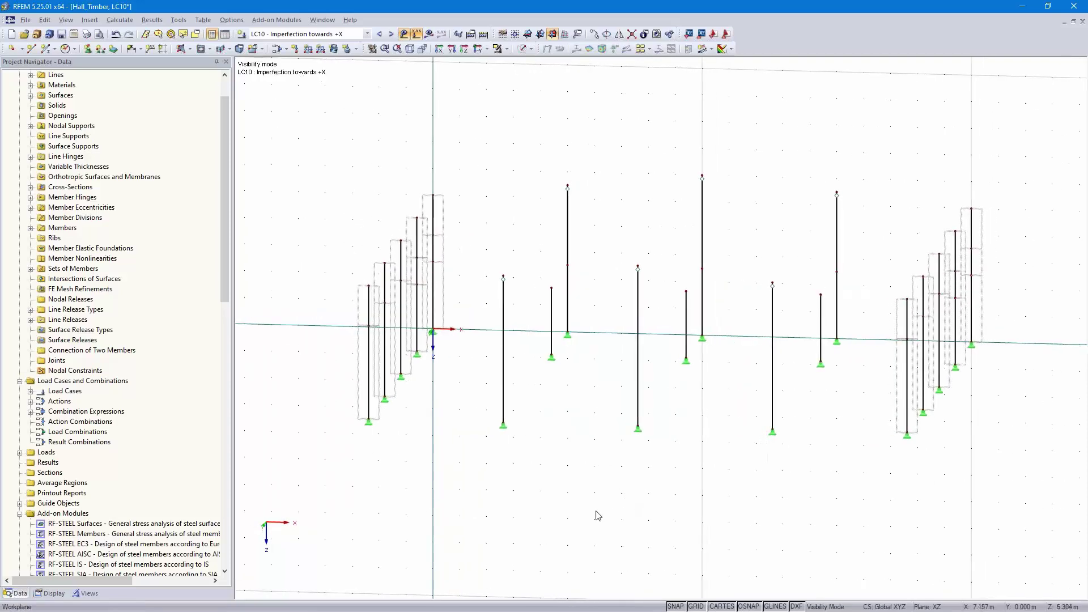
- Start a new imperfection in LC10 that refers to sets of members, according to EN 1995-1-1: 2004-11 (Eurocode 5)
{"action": "left_click", "coordinate": [90, 20]}
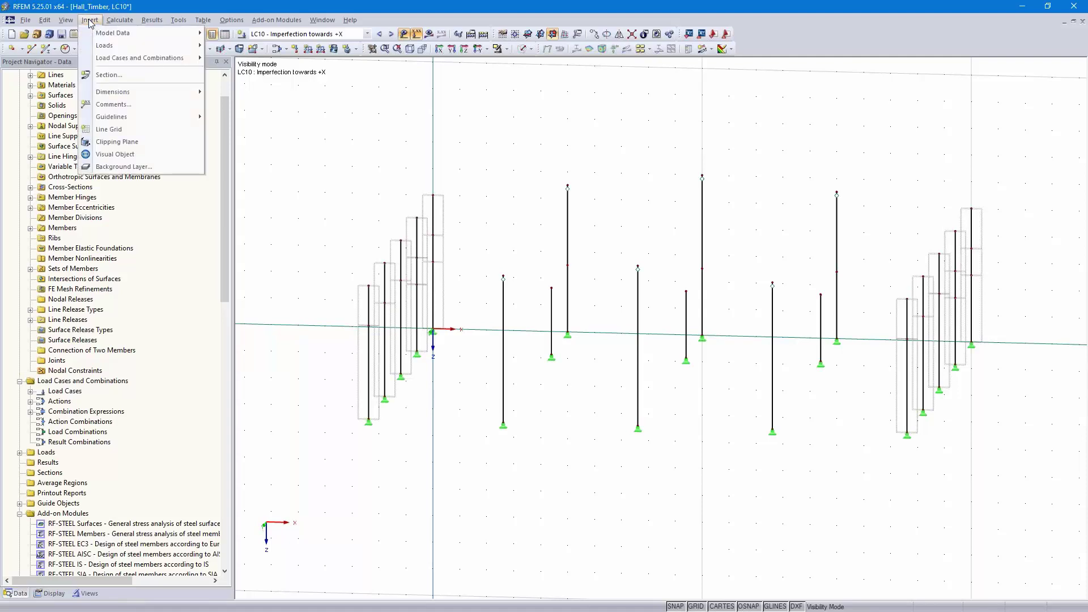
{"action": "mouse_move", "coordinate": [115, 46]}
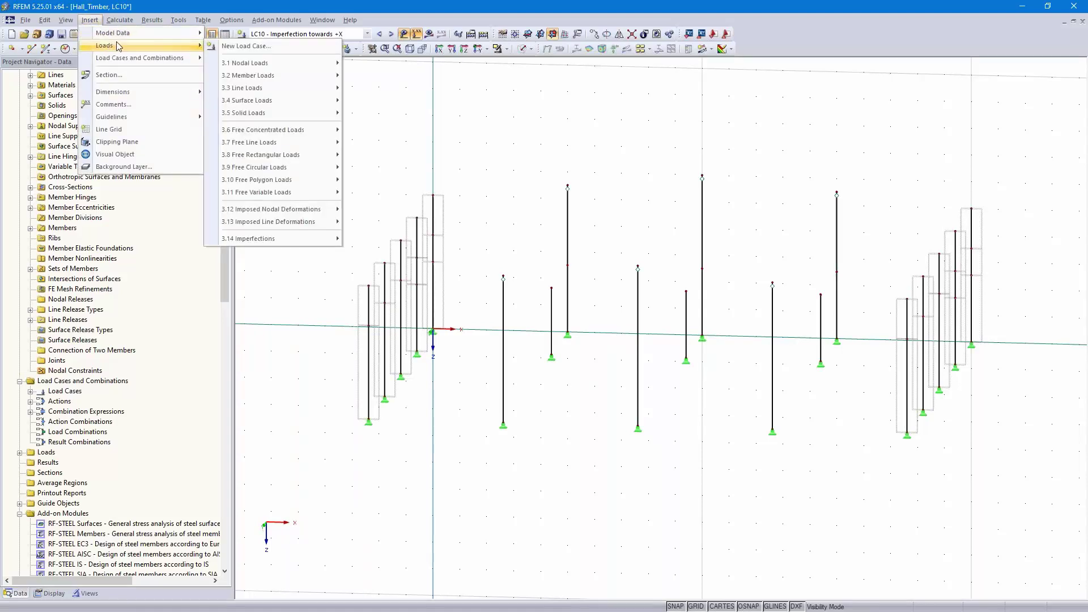
{"action": "mouse_move", "coordinate": [277, 238]}
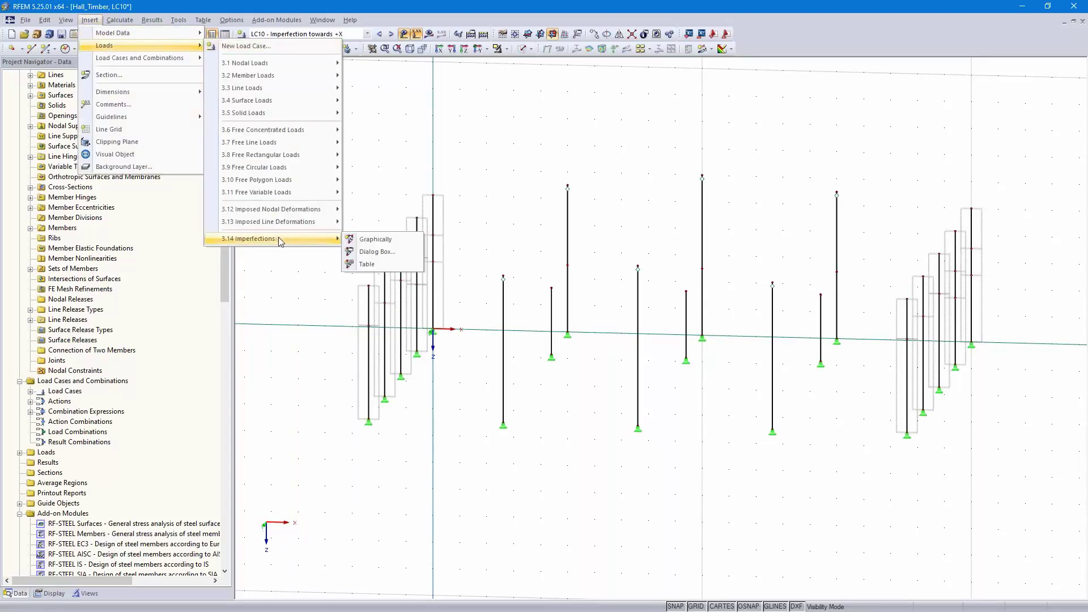
{"action": "left_click", "coordinate": [376, 252]}
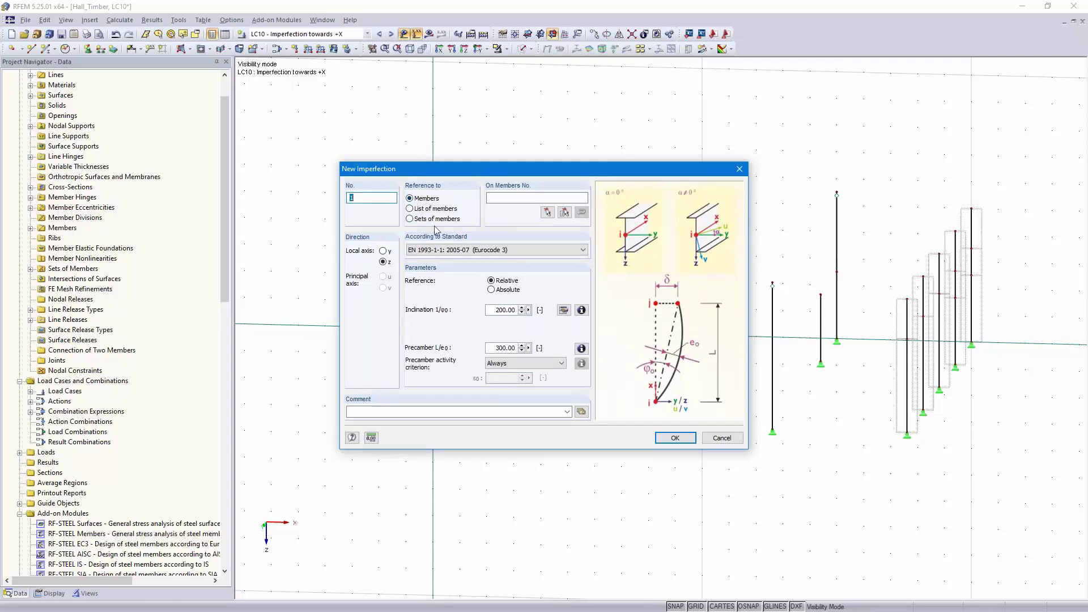
{"action": "left_click", "coordinate": [409, 219]}
{"action": "left_click", "coordinate": [443, 252]}
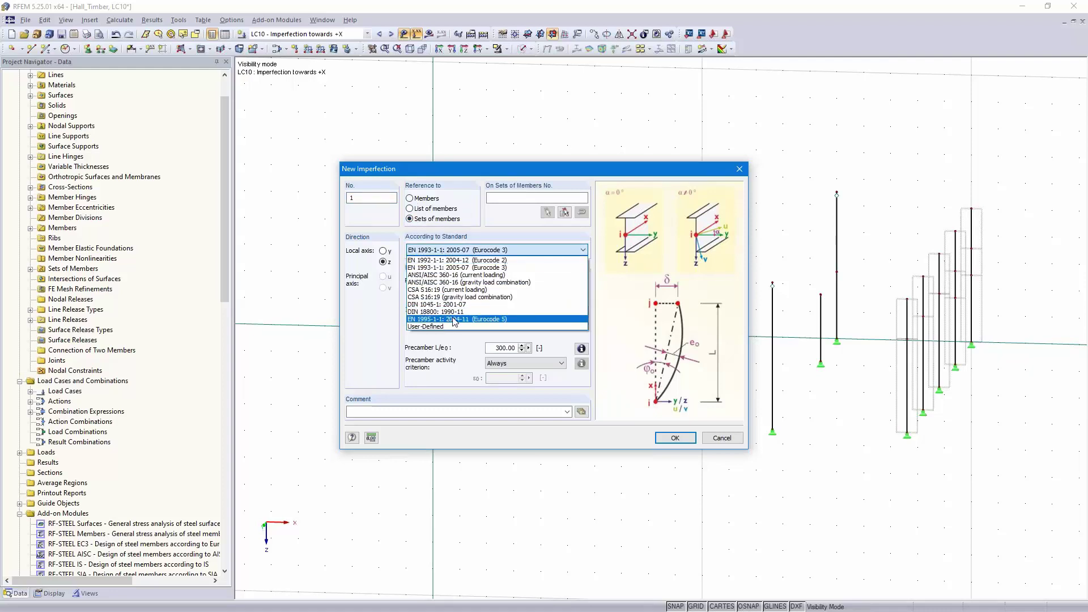
{"action": "left_click", "coordinate": [454, 320]}
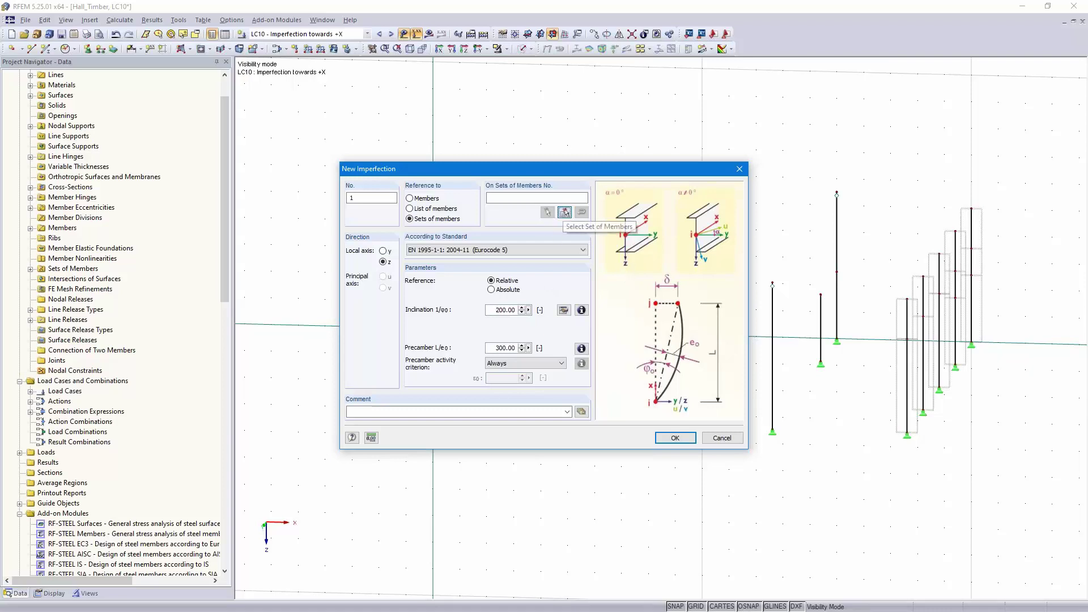
- Assign the imperfection to column member sets 1,2,4,5,7,8,10,11,13,14 in local z, with inclination 1/200 and precamber L/300, and create it
{"action": "left_click", "coordinate": [563, 213]}
{"action": "left_click_drag", "start_coordinate": [311, 474], "coordinate": [1055, 141]}
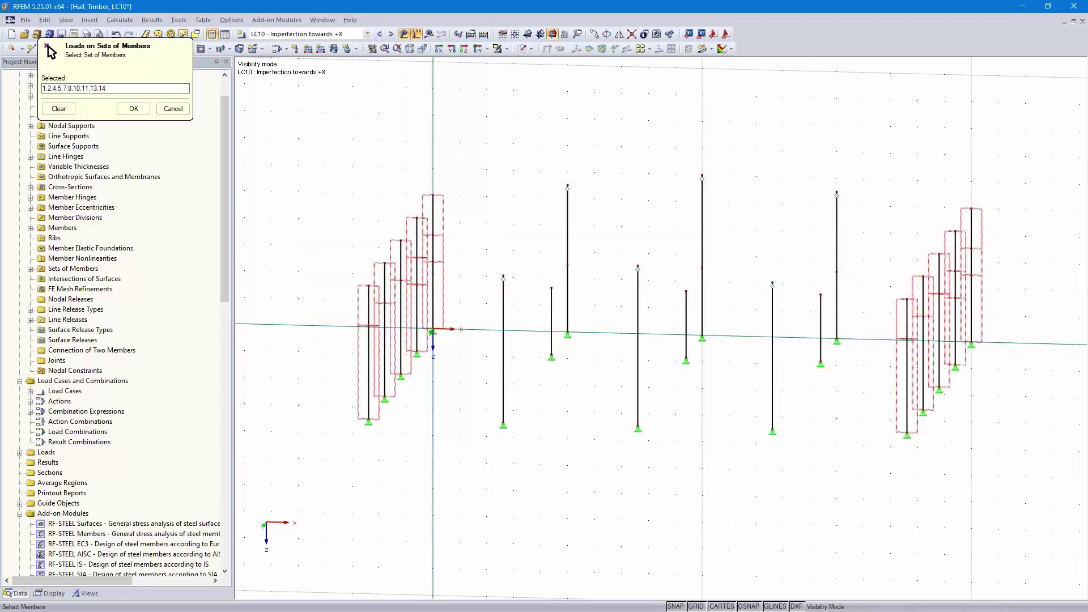
{"action": "left_click", "coordinate": [134, 108]}
{"action": "left_click", "coordinate": [677, 437]}
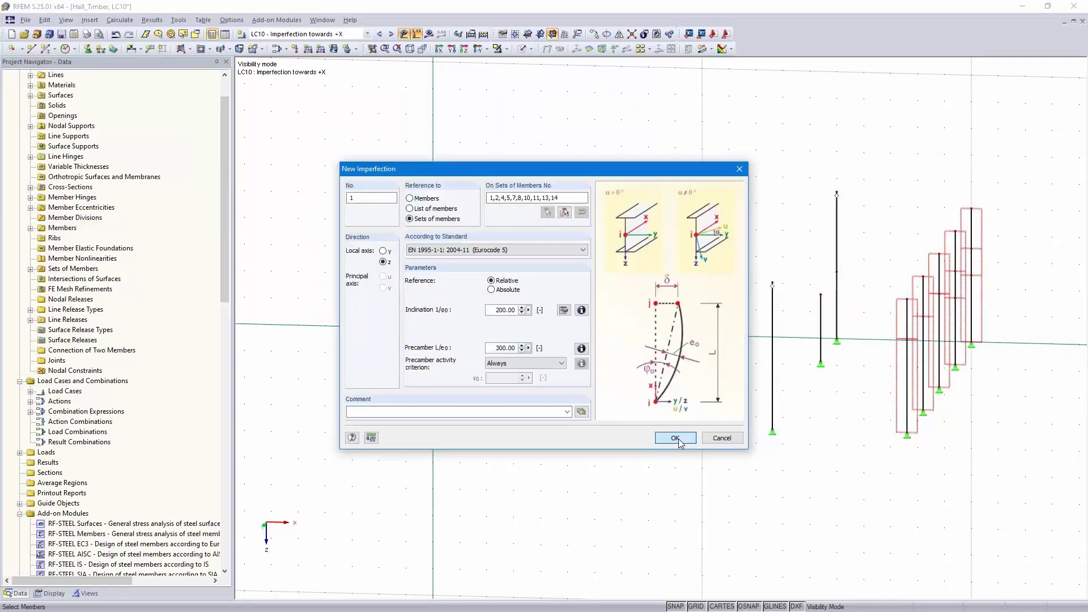
{"action": "middle_click_drag", "start_coordinate": [468, 410], "coordinate": [436, 445], "text": "ctrl"}
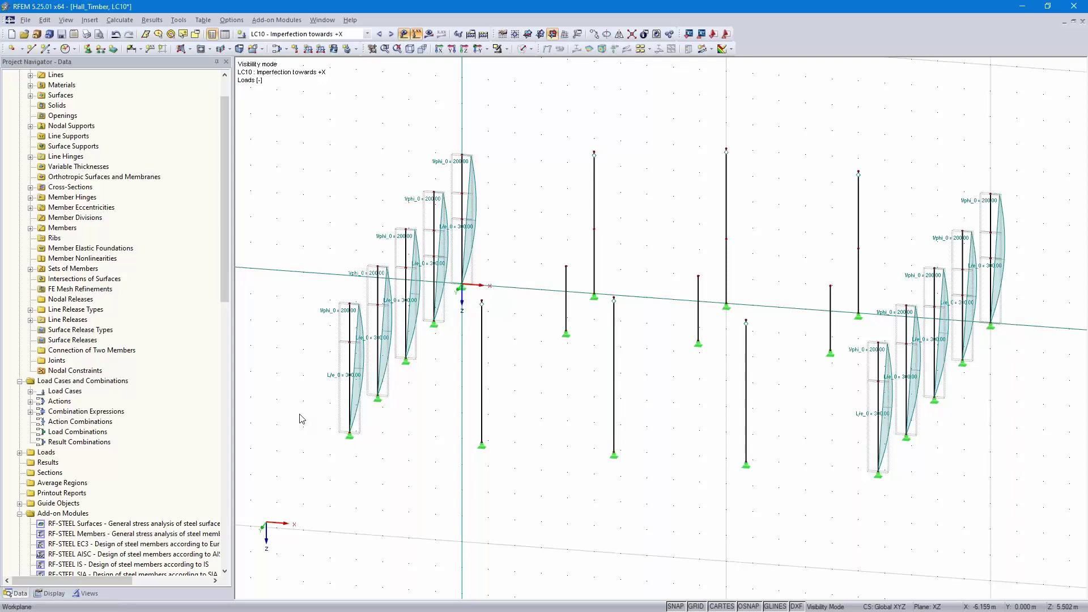
- Display the member axis systems x,y,z and examine the local axis orientation of the gable and intermediate columns
{"action": "left_click", "coordinate": [54, 594]}
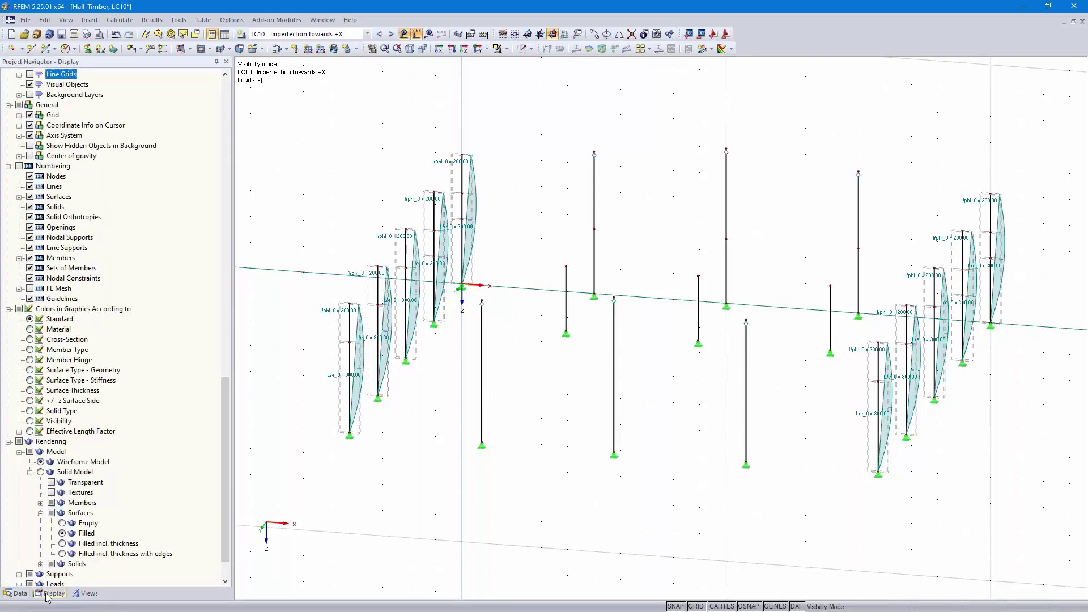
{"action": "scroll", "coordinate": [124, 315], "scroll_direction": "up", "scroll_amount": 20}
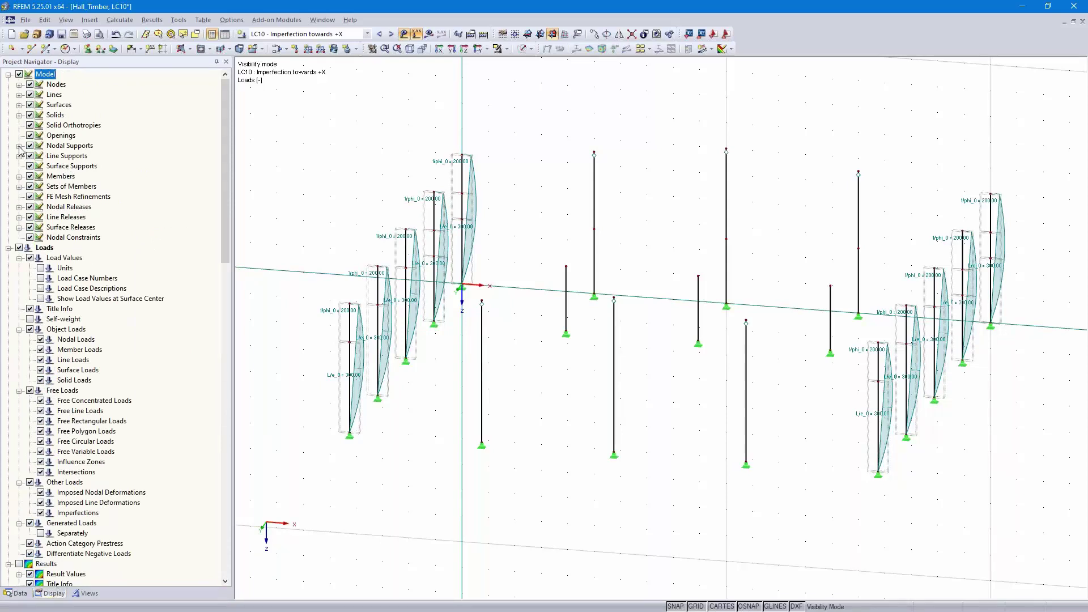
{"action": "left_click", "coordinate": [18, 176]}
{"action": "left_click", "coordinate": [41, 208]}
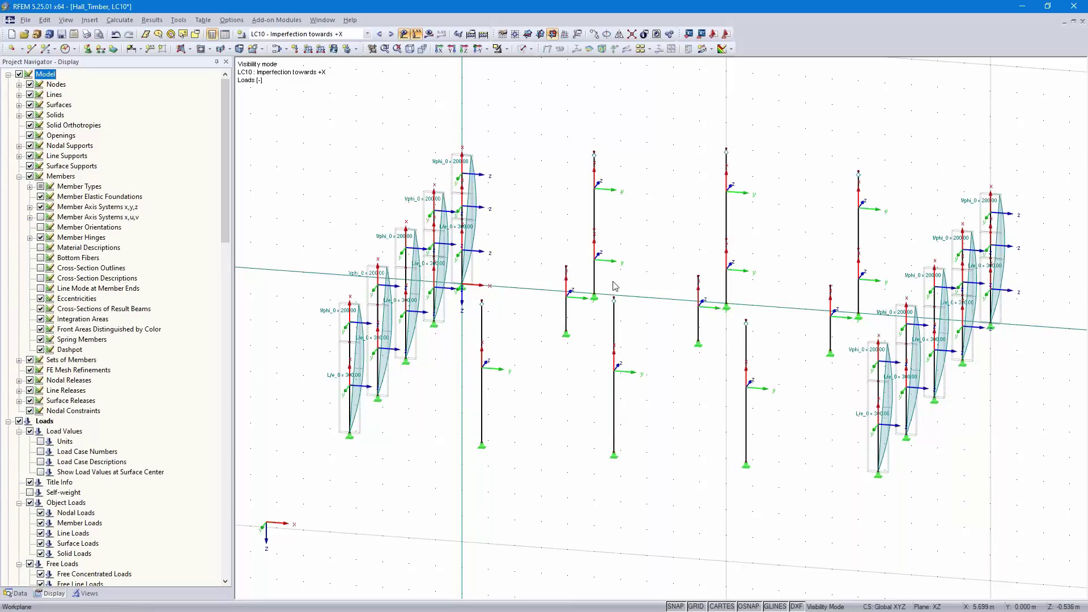
{"action": "scroll", "coordinate": [616, 286], "scroll_direction": "up", "scroll_amount": 6}
{"action": "scroll", "coordinate": [616, 286], "scroll_direction": "down", "scroll_amount": 4}
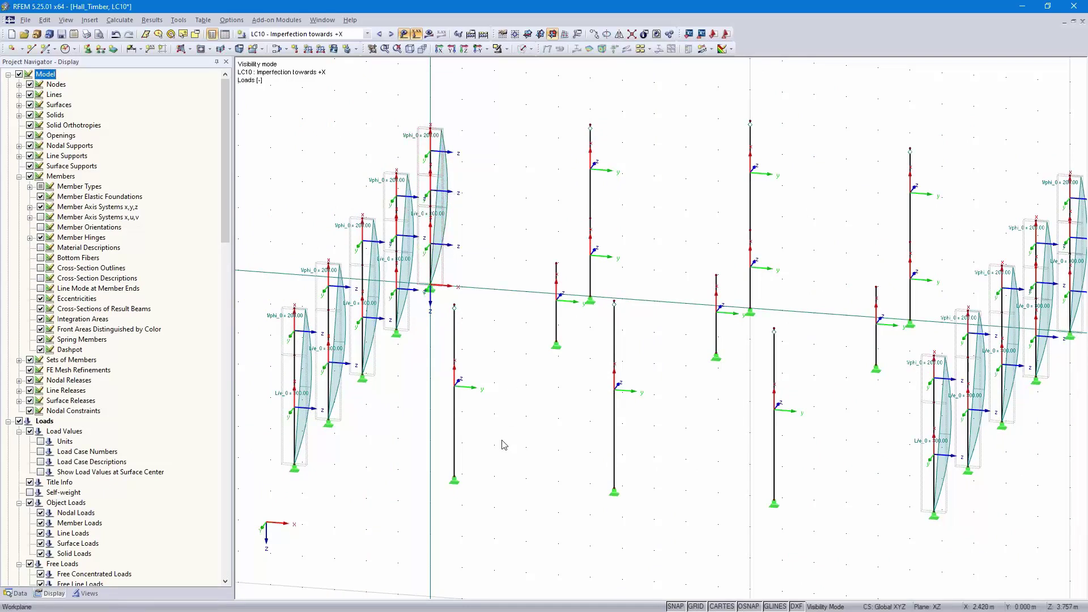
{"action": "scroll", "coordinate": [504, 446], "scroll_direction": "down", "scroll_amount": 1}
{"action": "scroll", "coordinate": [503, 442], "scroll_direction": "down", "scroll_amount": 1}
{"action": "middle_click_drag", "start_coordinate": [504, 461], "coordinate": [586, 492], "text": "ctrl"}
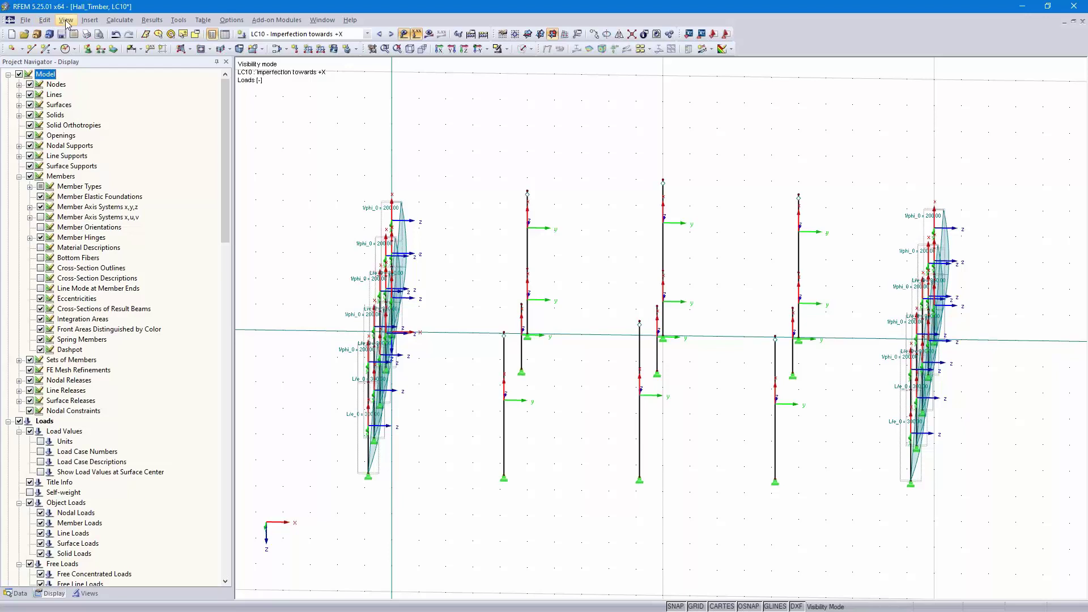
- Create an EN 1995-1-1 imperfection in local y on members 81-86,91-96, with inclination 1/200 and precamber L/300
{"action": "left_click", "coordinate": [90, 19]}
{"action": "mouse_move", "coordinate": [120, 20]}
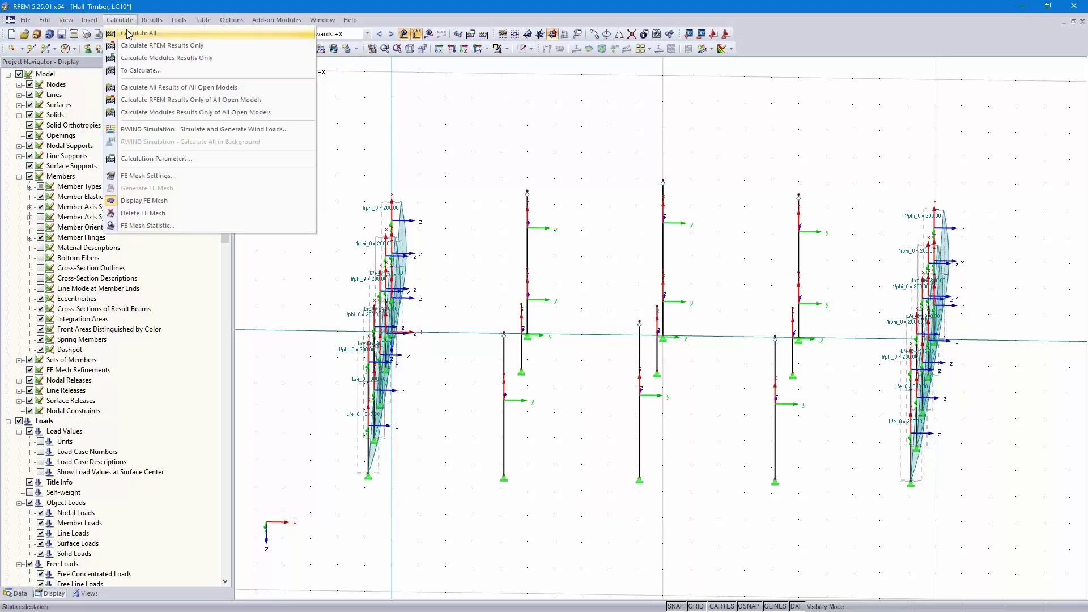
{"action": "mouse_move", "coordinate": [113, 45]}
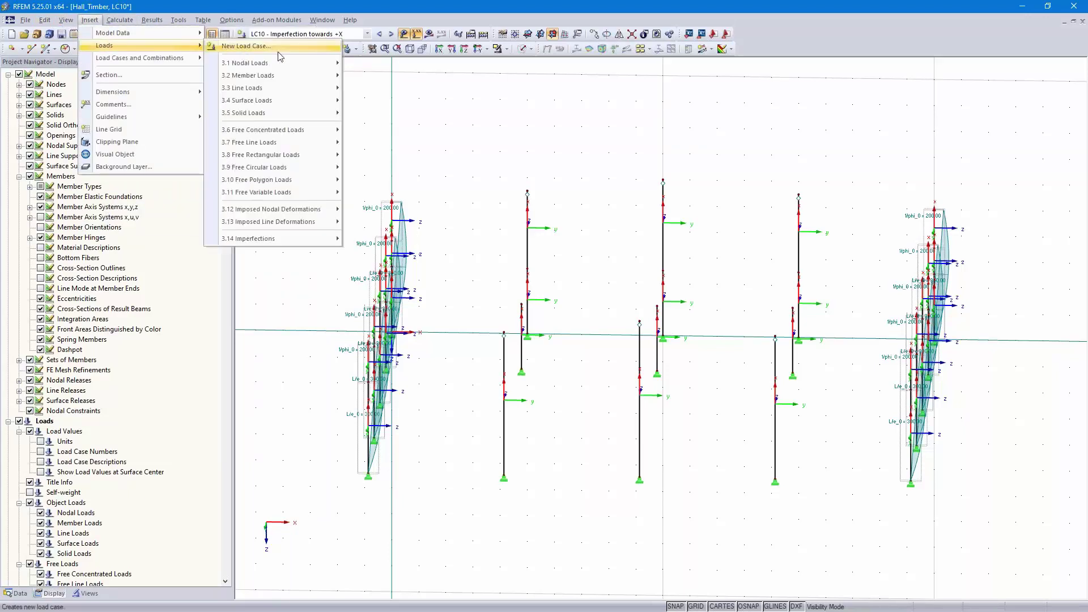
{"action": "mouse_move", "coordinate": [289, 238]}
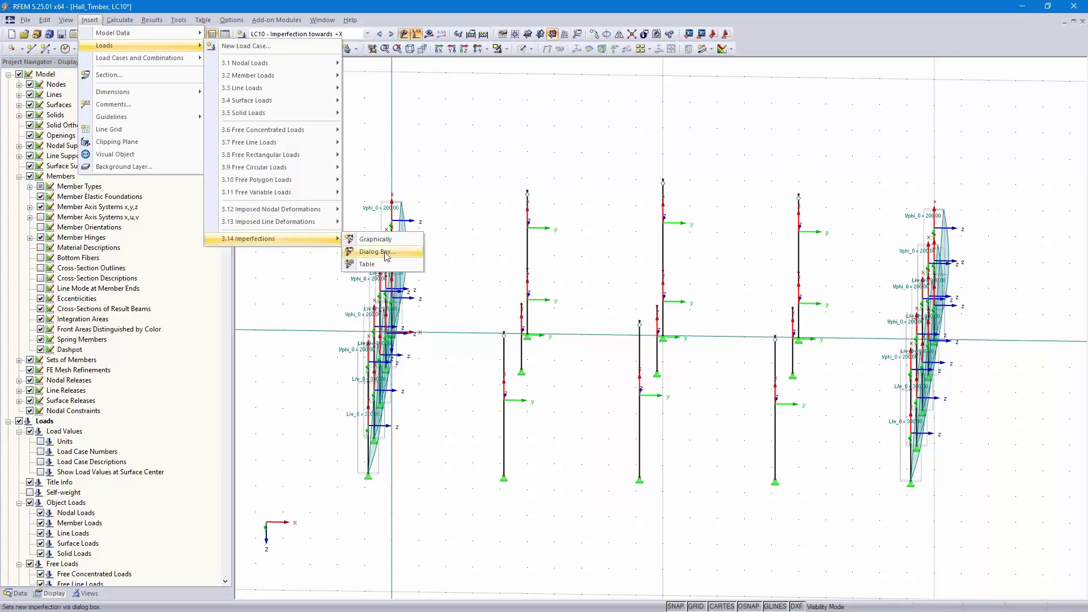
{"action": "left_click", "coordinate": [386, 251]}
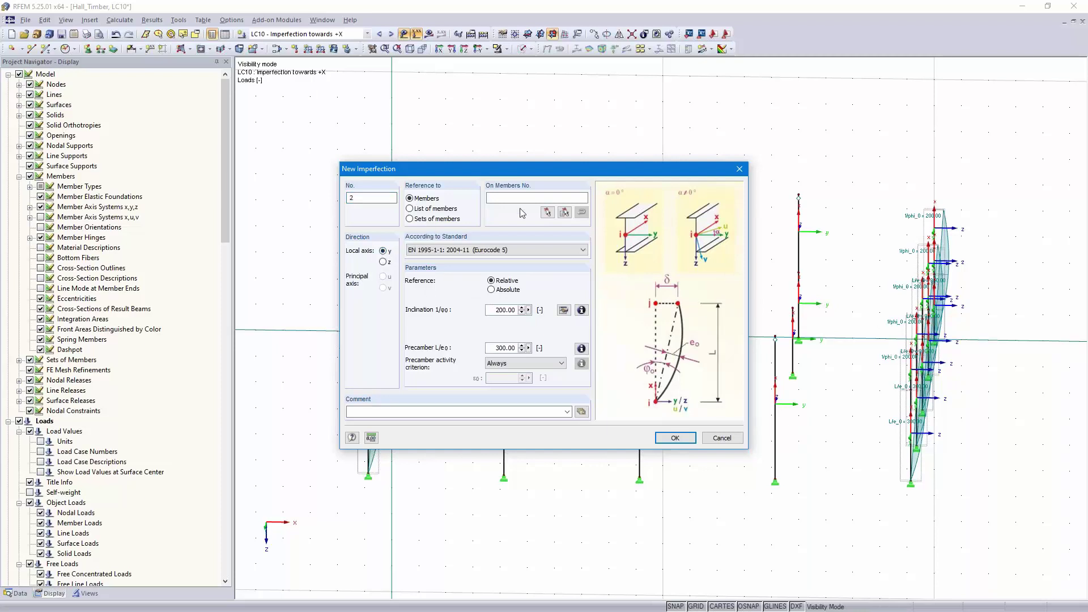
{"action": "left_click", "coordinate": [547, 213]}
{"action": "left_click_drag", "start_coordinate": [465, 525], "coordinate": [810, 201]}
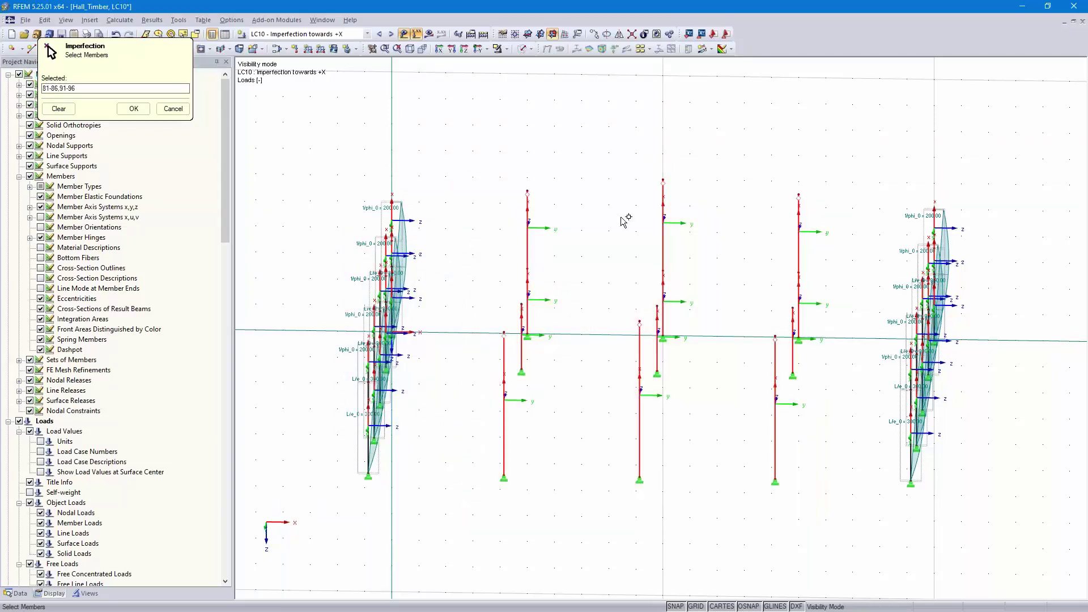
{"action": "left_click", "coordinate": [134, 108]}
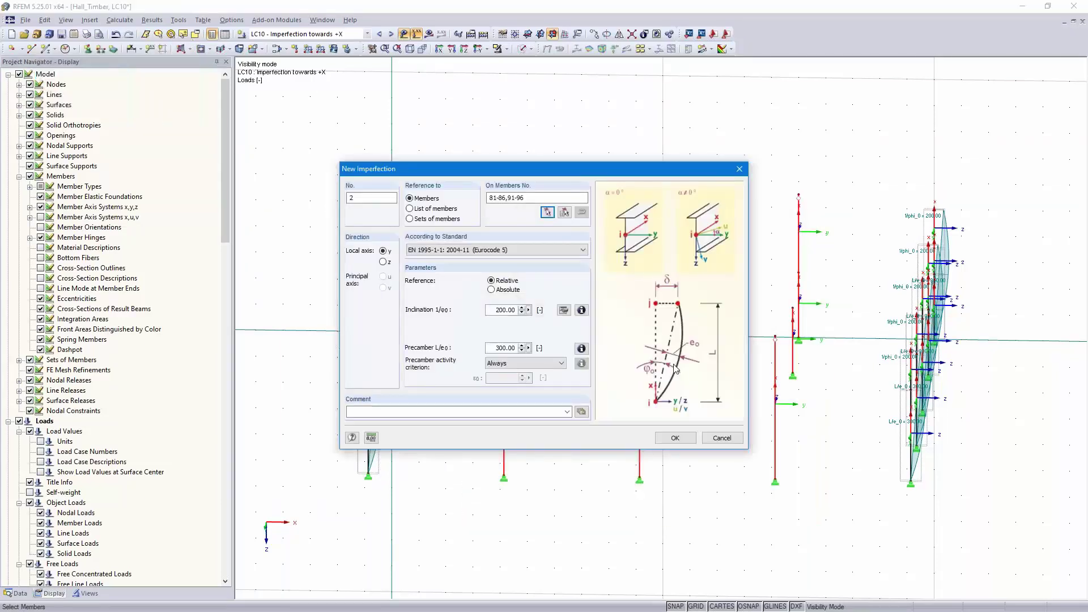
{"action": "left_click", "coordinate": [670, 439]}
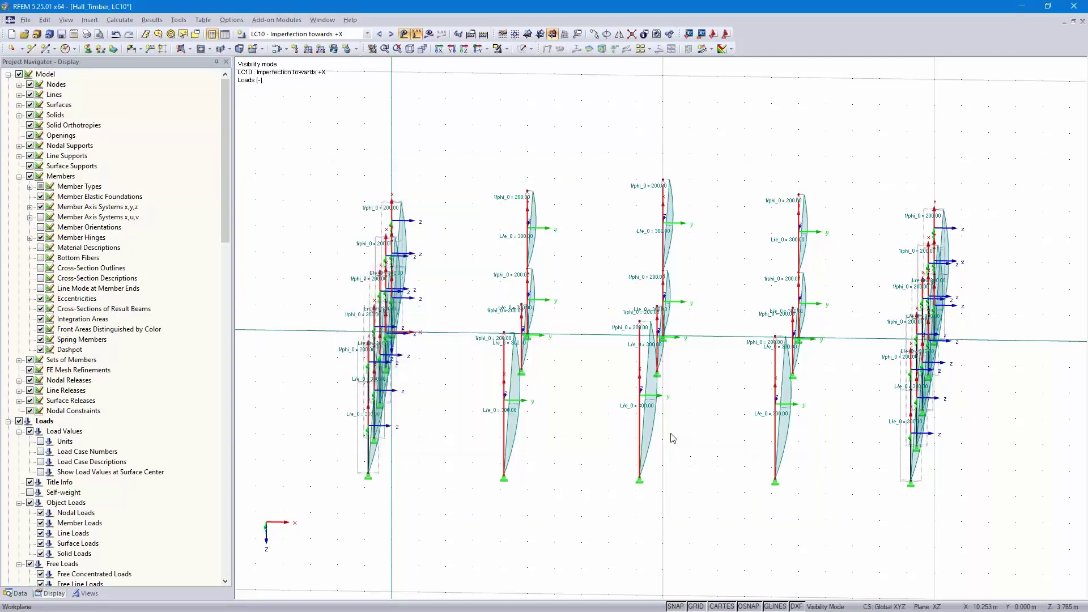
- Delete the separate member imperfections from the upper and lower segments of the three rear gable columns
{"action": "middle_click_drag", "start_coordinate": [689, 434], "coordinate": [676, 460], "text": "ctrl"}
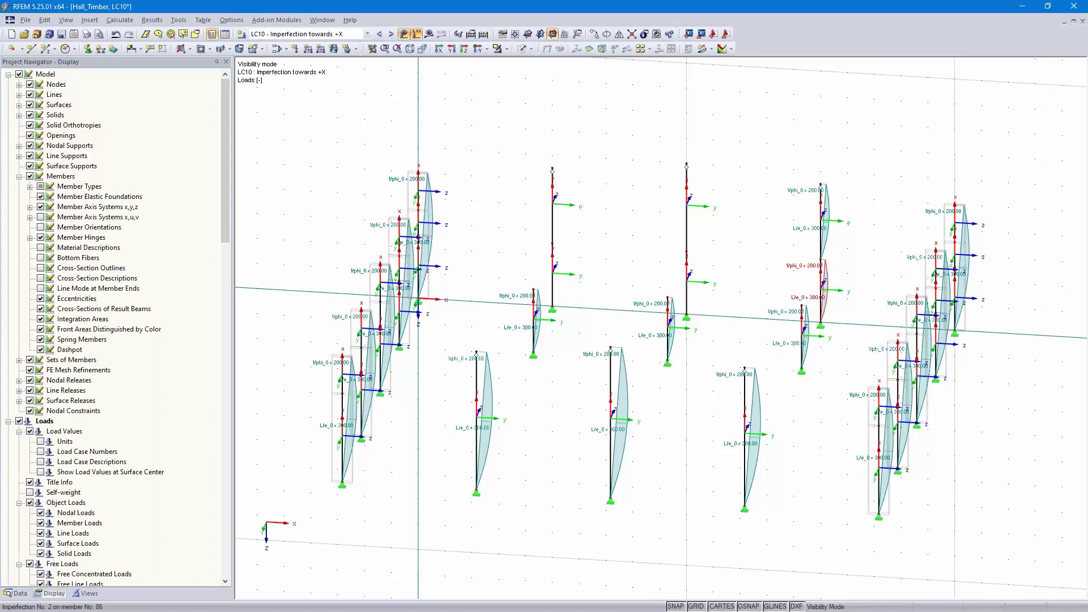
{"action": "key", "text": "Delete"}
{"action": "left_click", "coordinate": [827, 237]}
{"action": "key", "text": "Delete"}
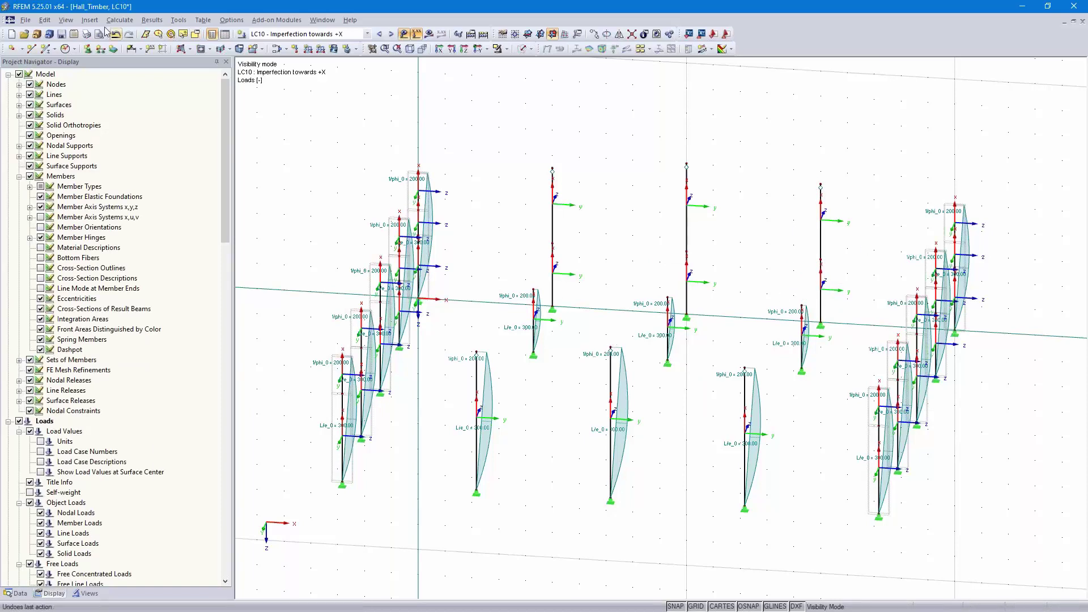
- Create a list-of-members imperfection in local y over members 85,92 of the first rear gable column, with inclination 1/200 and precamber L/300
{"action": "left_click", "coordinate": [89, 20]}
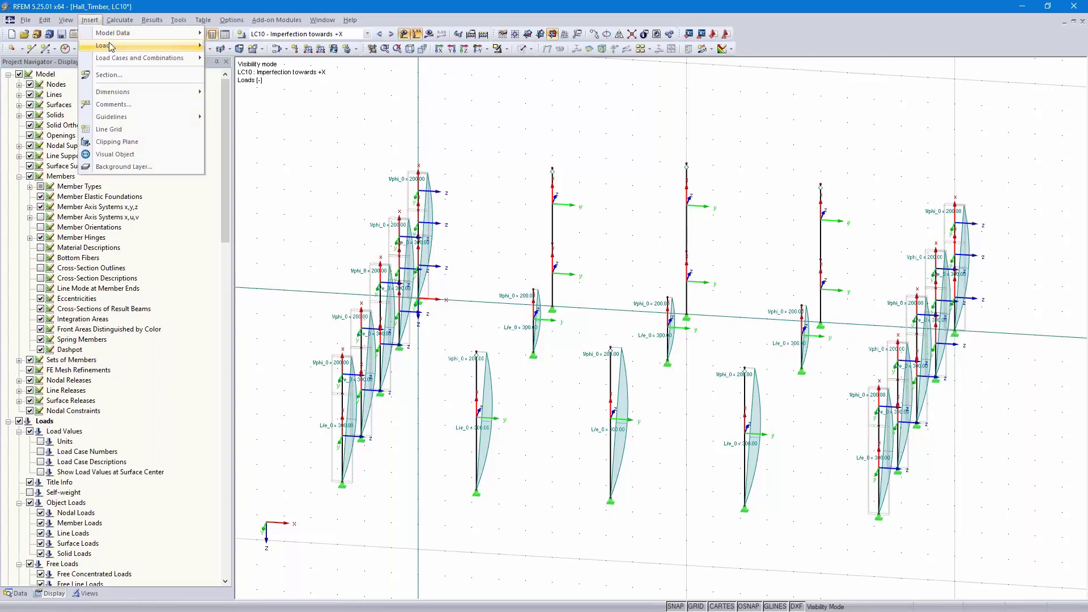
{"action": "mouse_move", "coordinate": [158, 45]}
{"action": "mouse_move", "coordinate": [287, 238]}
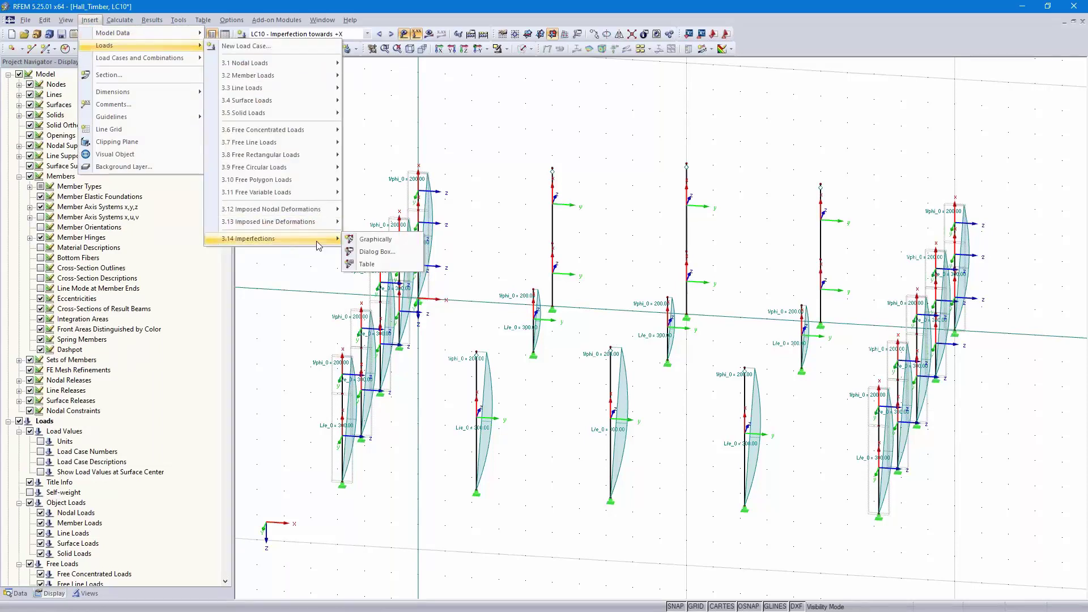
{"action": "left_click", "coordinate": [371, 251]}
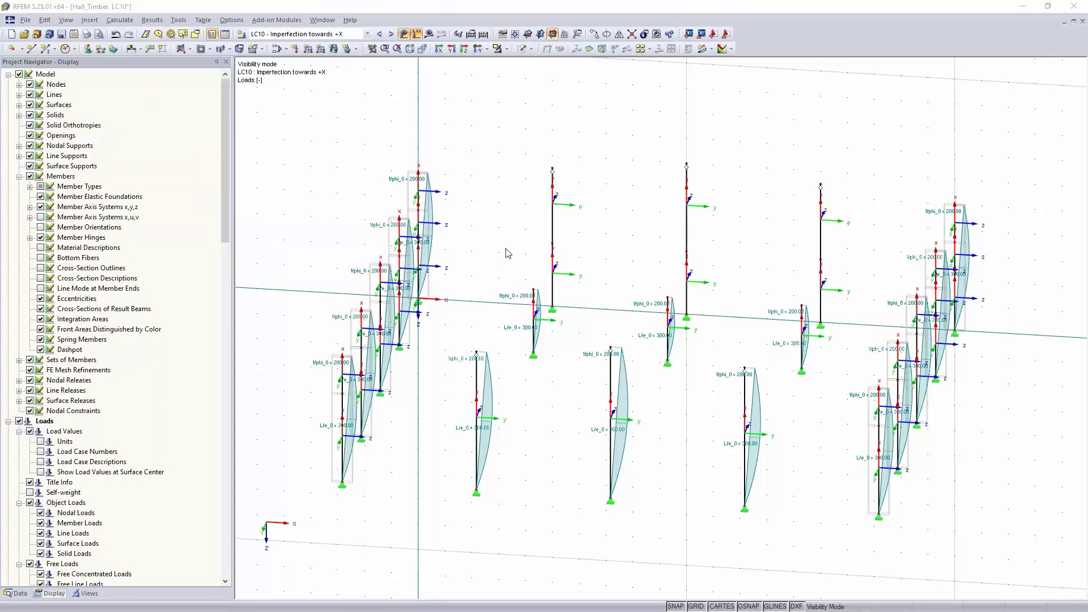
{"action": "left_click", "coordinate": [410, 209]}
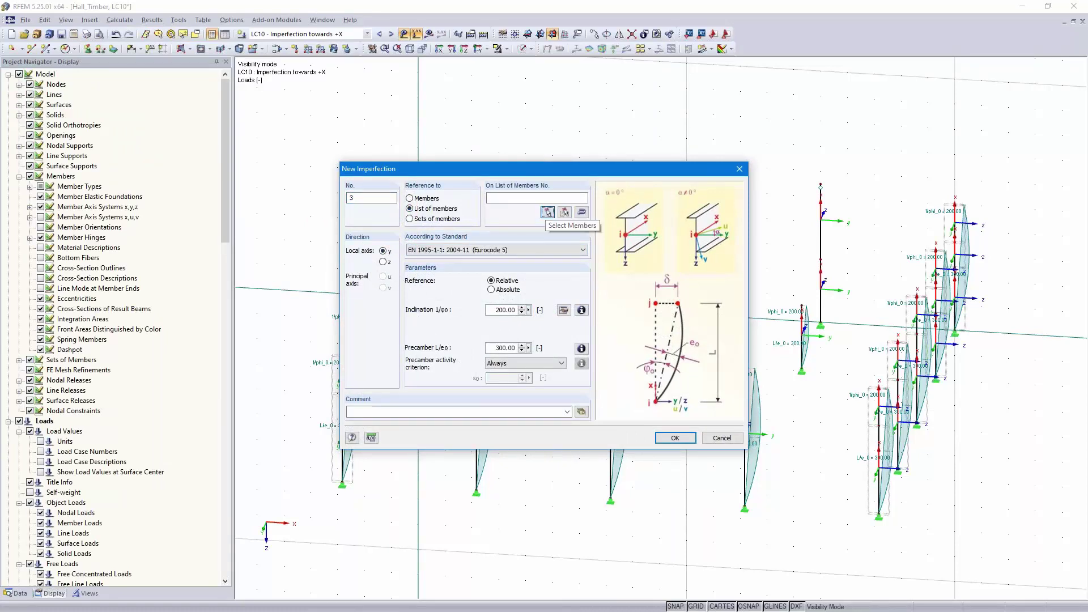
{"action": "left_click", "coordinate": [546, 213]}
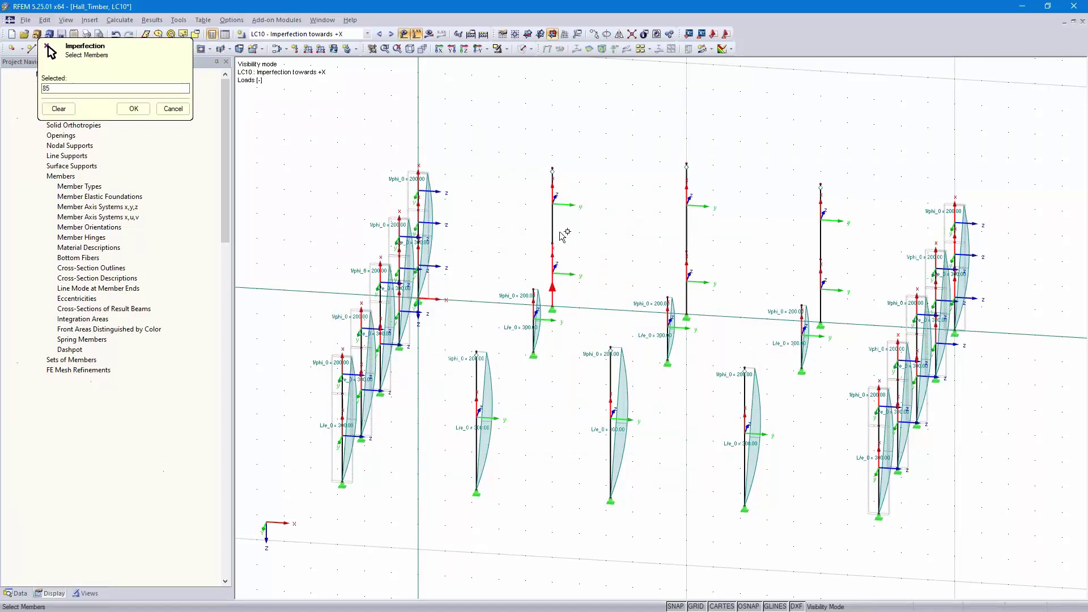
{"action": "left_click", "coordinate": [553, 230]}
{"action": "left_click", "coordinate": [134, 109]}
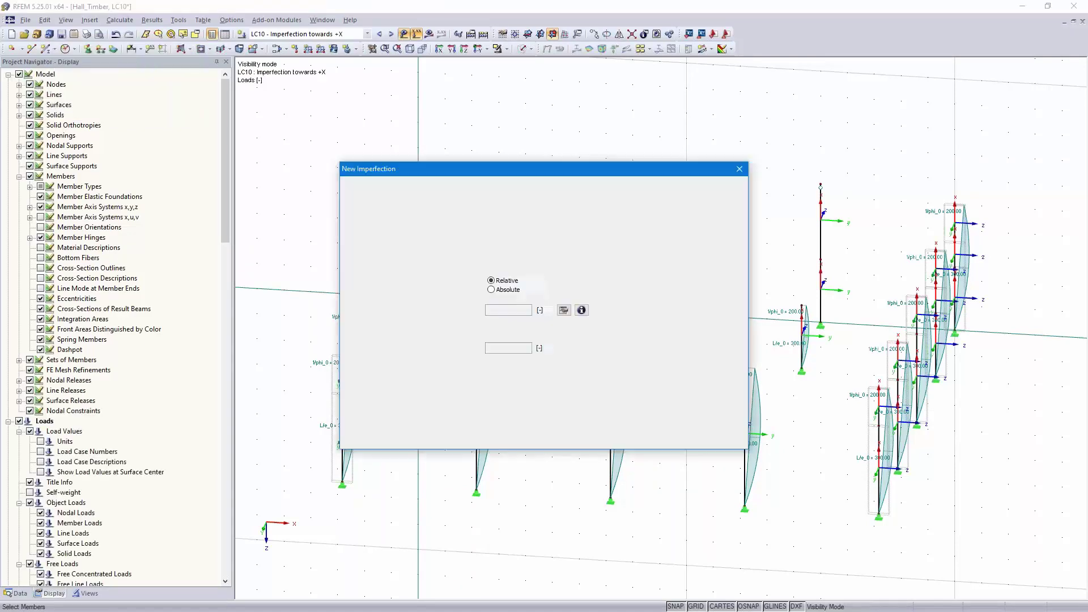
{"action": "left_click", "coordinate": [676, 440]}
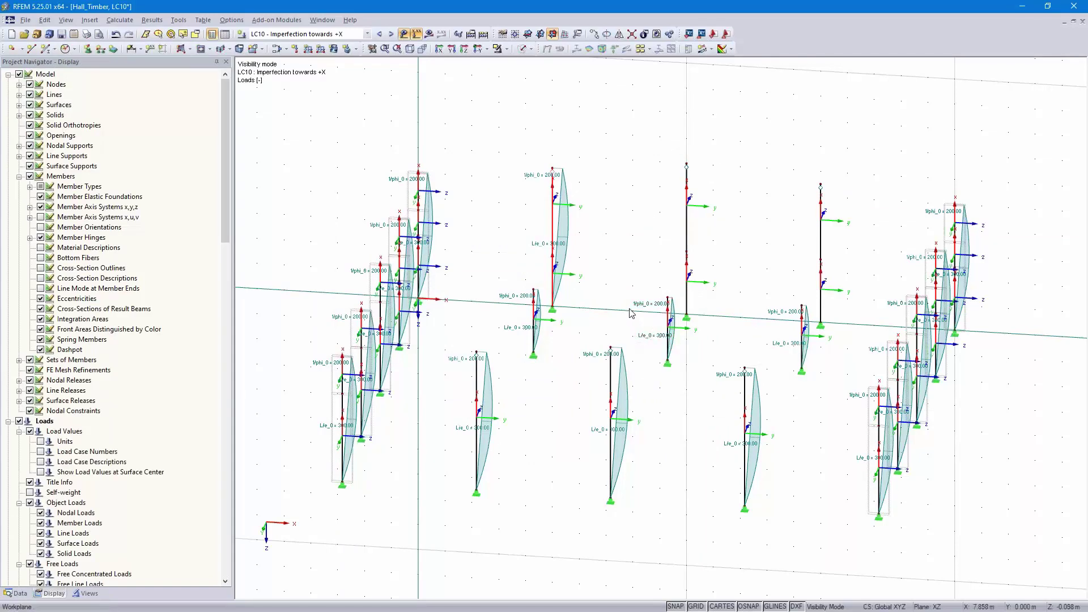
- Create a list-of-members imperfection in local y over members 84,91 of the middle rear gable column, with inclination 1/200 and precamber L/300
{"action": "key", "text": "Return"}
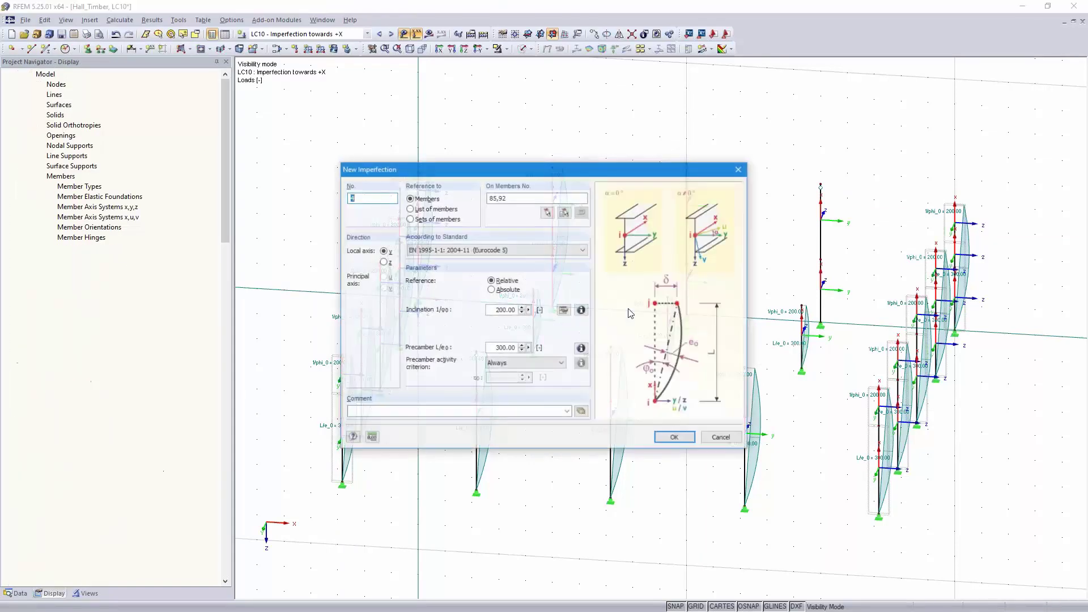
{"action": "left_click", "coordinate": [412, 210]}
{"action": "left_click_drag", "start_coordinate": [519, 199], "coordinate": [466, 196]}
{"action": "key", "text": "Delete"}
{"action": "left_click", "coordinate": [548, 212]}
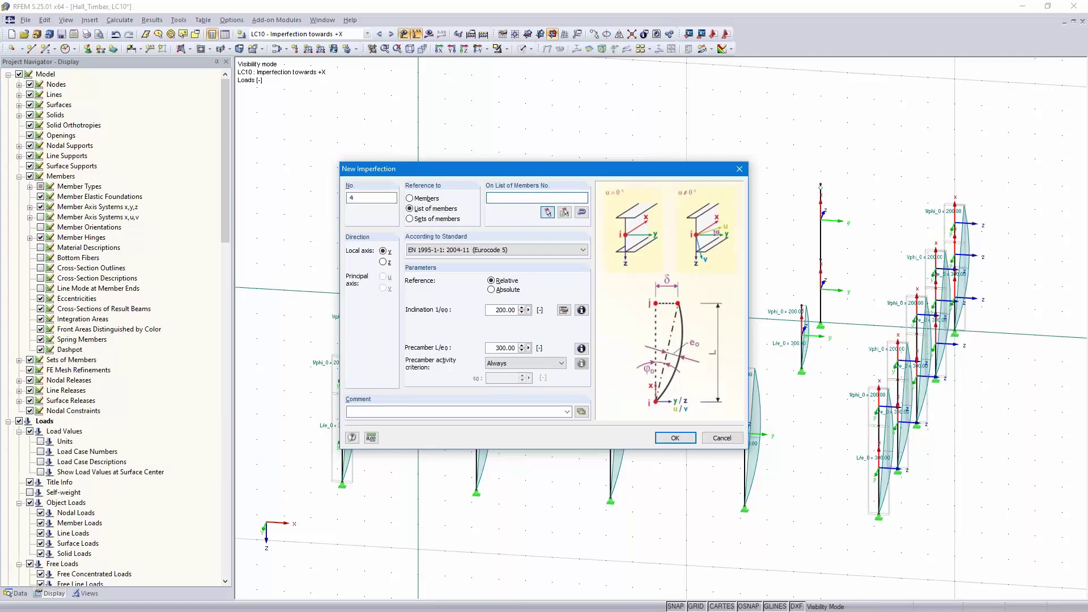
{"action": "left_click", "coordinate": [686, 295]}
{"action": "left_click", "coordinate": [687, 229]}
{"action": "left_click", "coordinate": [134, 109]}
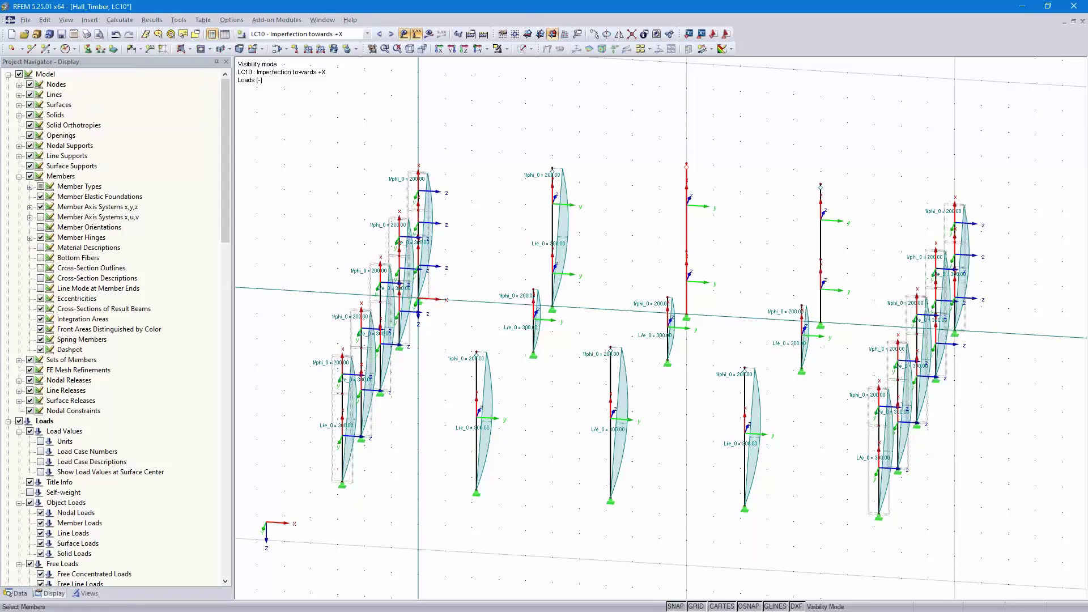
{"action": "left_click", "coordinate": [690, 442]}
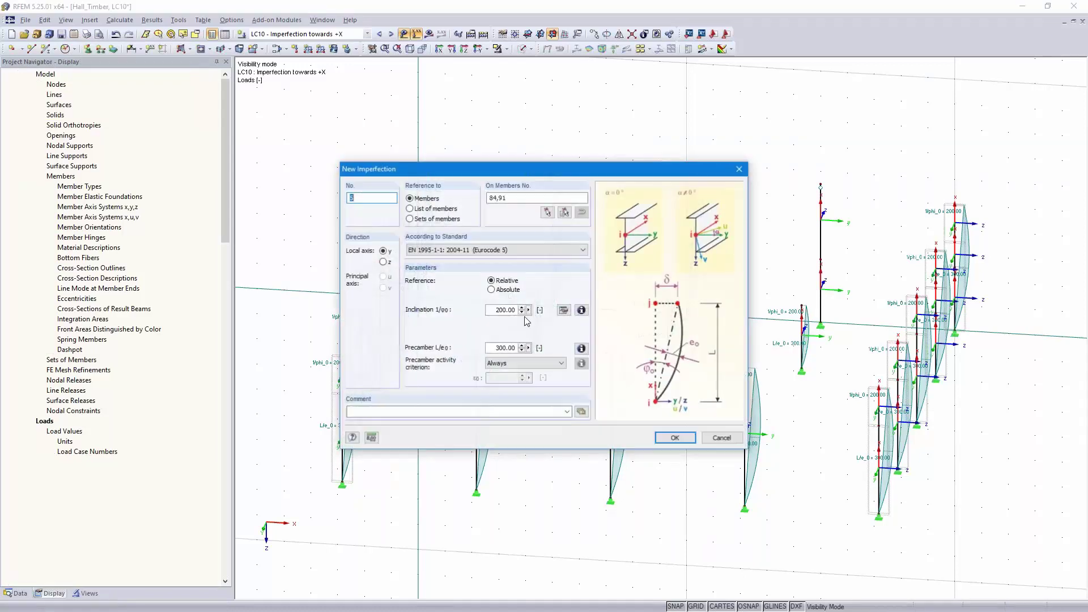
- Create a list-of-members imperfection in local y over members 86,93 of the last rear gable column, with inclination 1/200 and precamber L/300
{"action": "left_click_drag", "start_coordinate": [517, 198], "coordinate": [457, 190]}
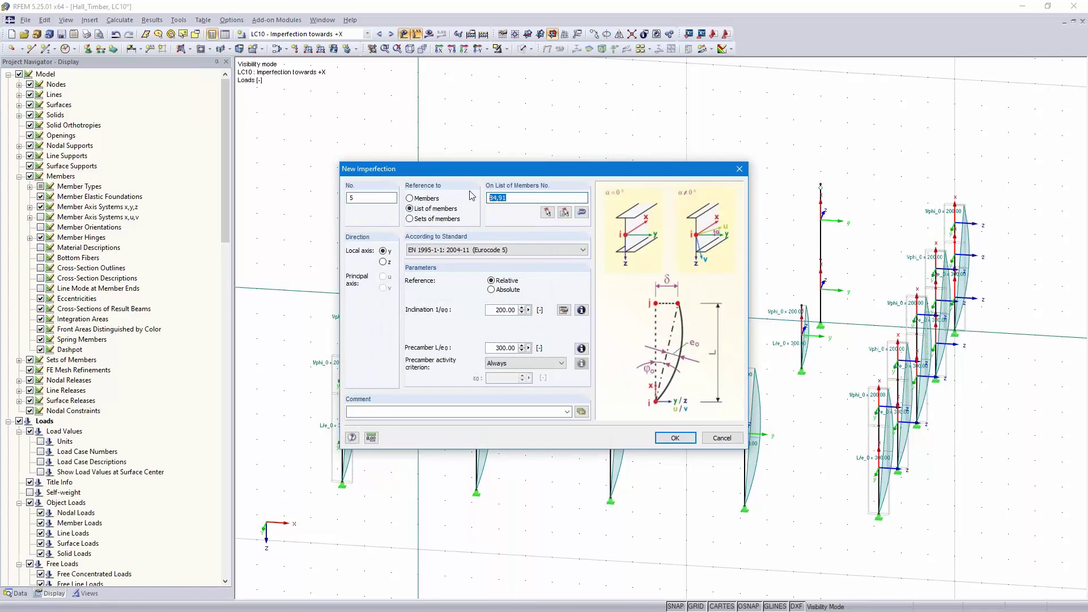
{"action": "left_click", "coordinate": [547, 212]}
{"action": "left_click", "coordinate": [822, 284]}
{"action": "left_click", "coordinate": [821, 235]}
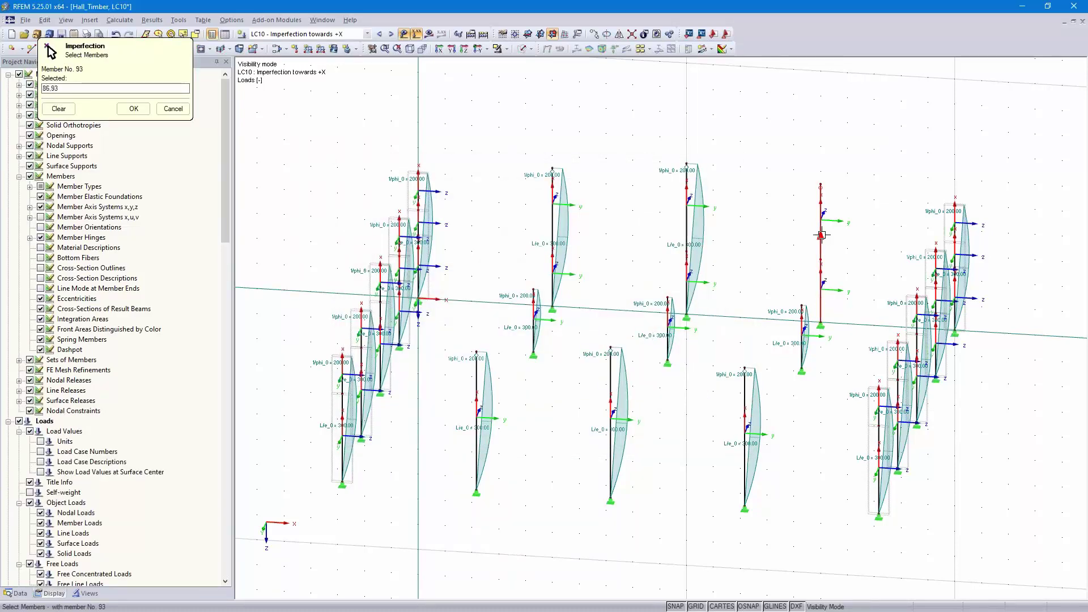
{"action": "left_click", "coordinate": [133, 109]}
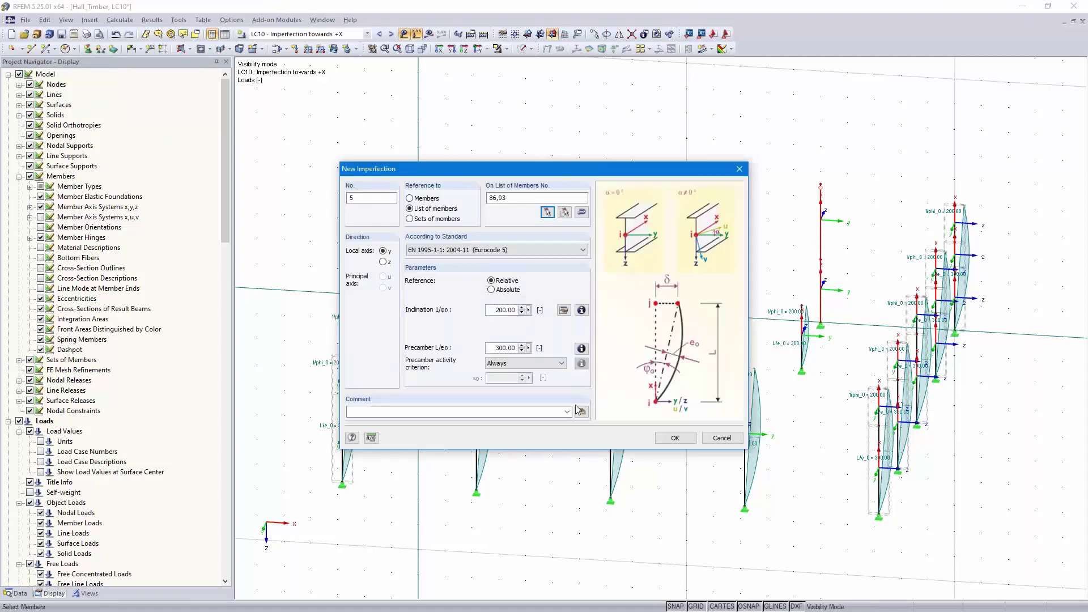
{"action": "left_click", "coordinate": [664, 442]}
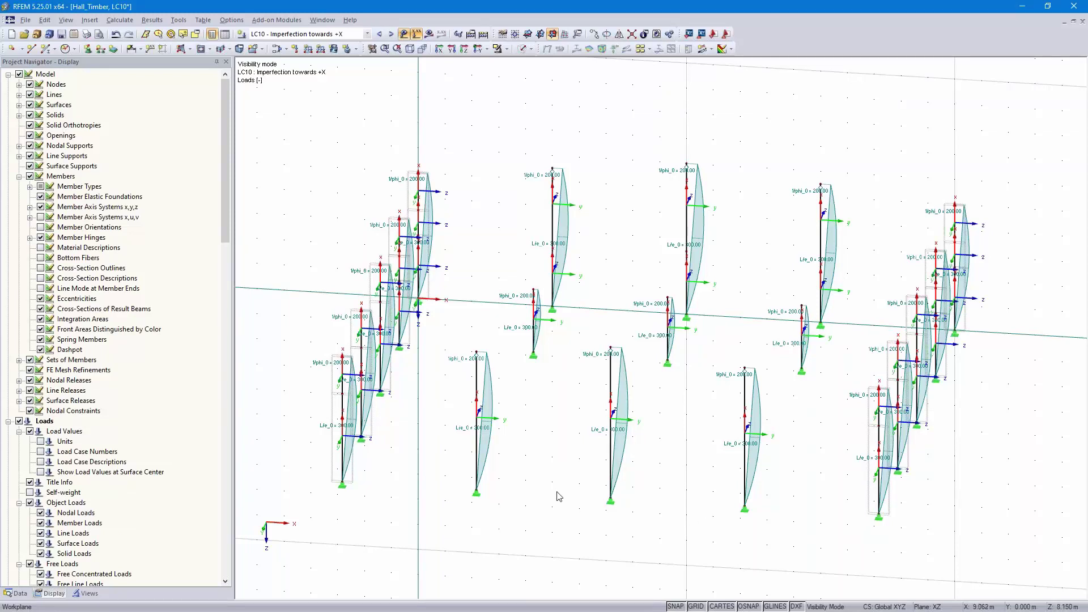
- Hide the member axis systems x,y,z and cancel the visibility mode to show the whole hall
{"action": "left_click", "coordinate": [40, 207]}
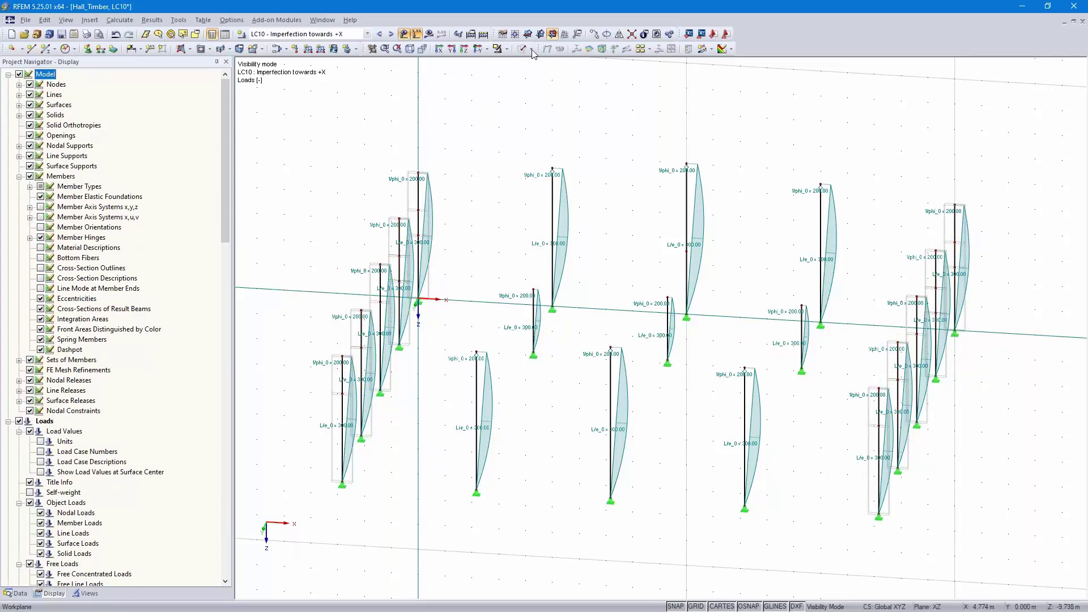
{"action": "left_click", "coordinate": [505, 49]}
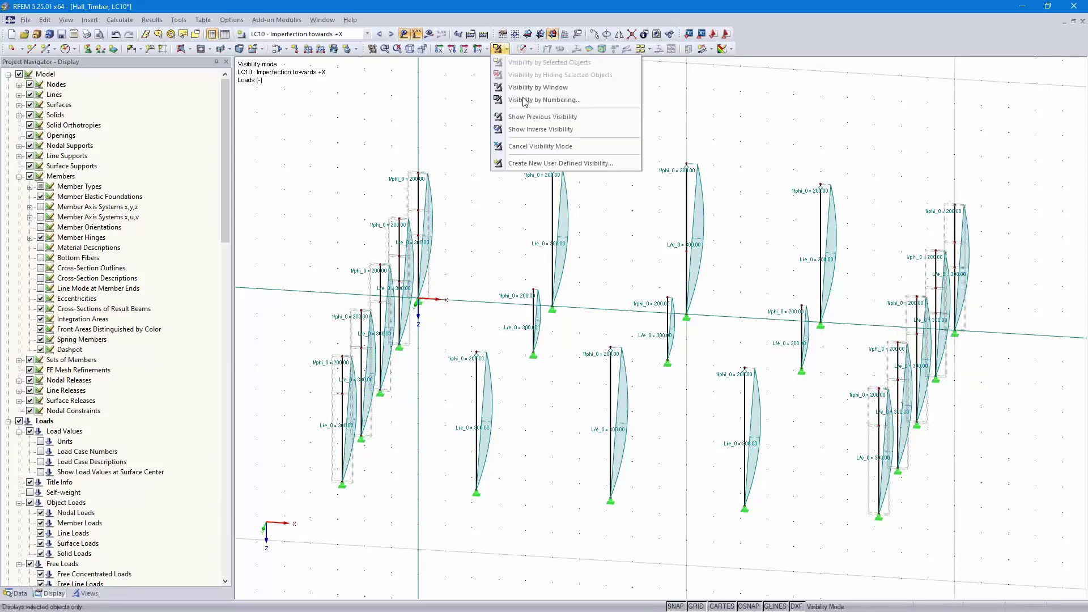
{"action": "left_click", "coordinate": [545, 148]}
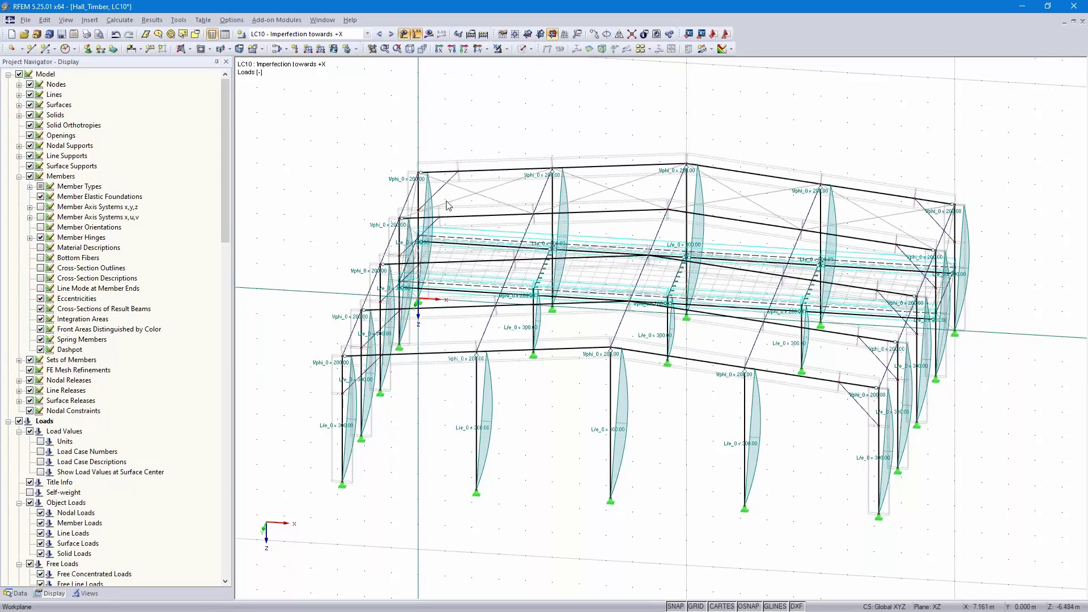
- Review LC1 Self-weight and LC2 Snow, displaying the generated snow load separately as member loads
{"action": "left_click", "coordinate": [367, 34]}
{"action": "left_click", "coordinate": [335, 118]}
{"action": "left_click", "coordinate": [367, 34]}
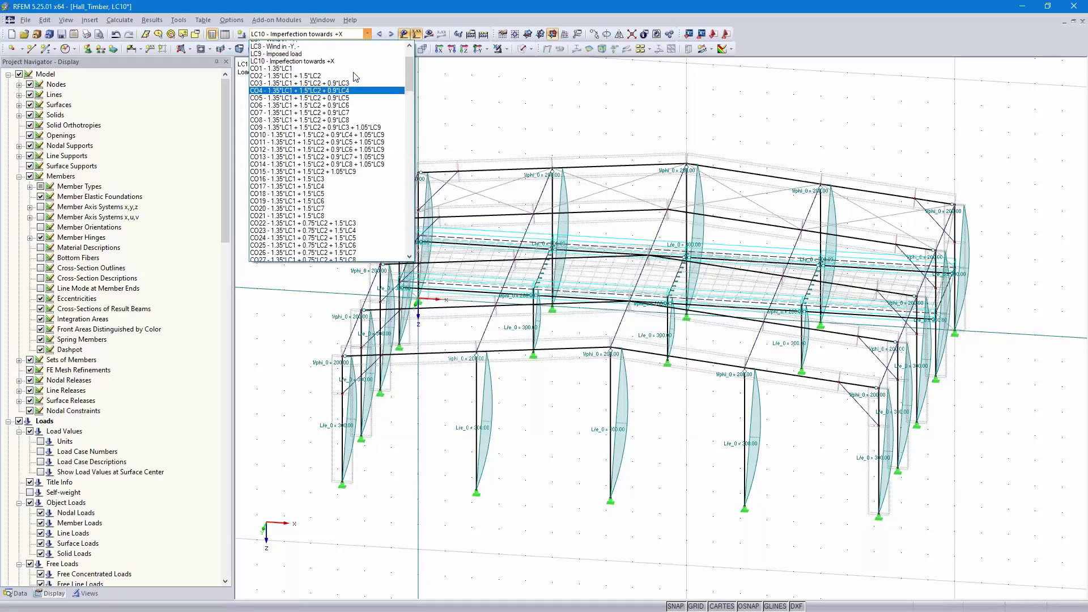
{"action": "left_click", "coordinate": [339, 45]}
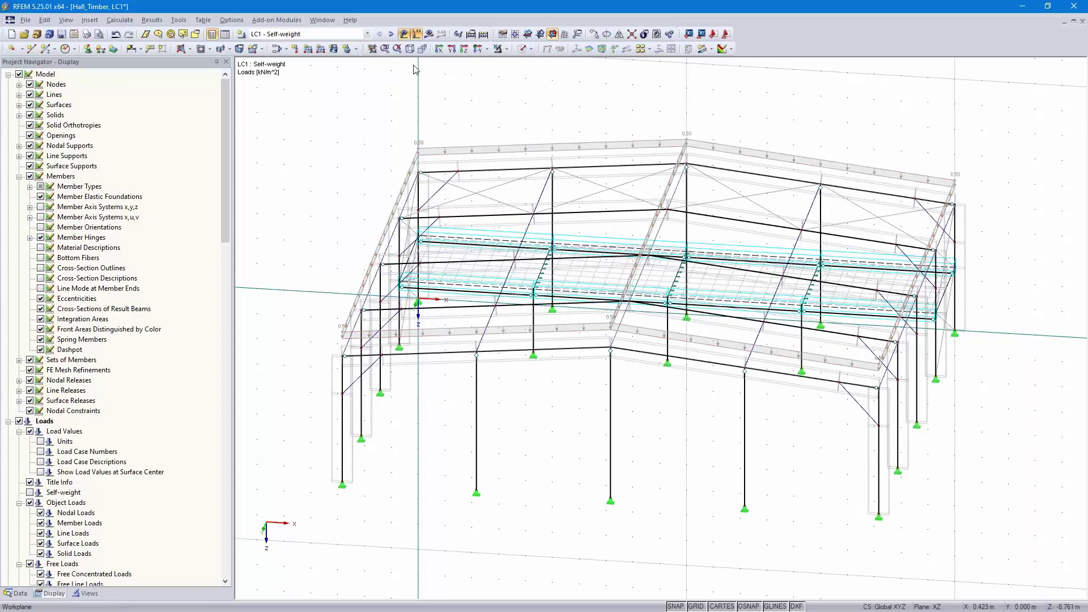
{"action": "left_click", "coordinate": [391, 34]}
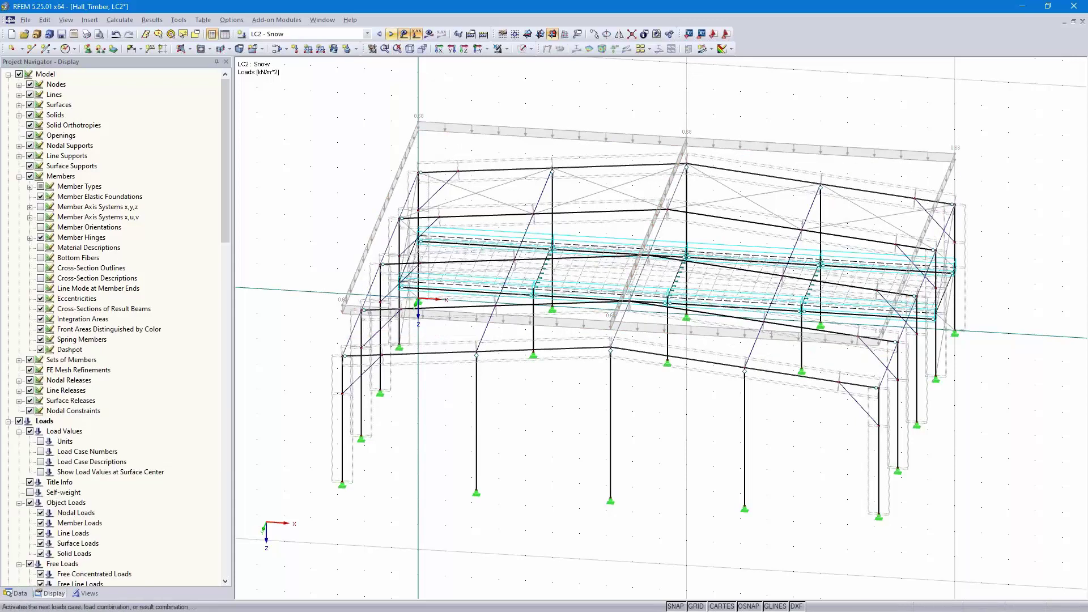
{"action": "right_click", "coordinate": [476, 125]}
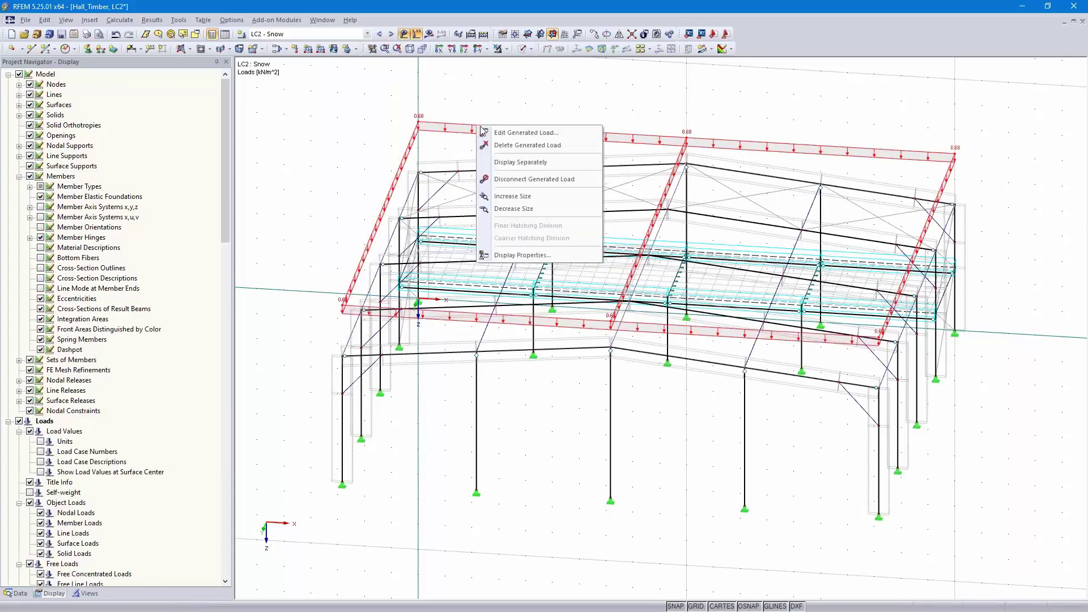
{"action": "left_click", "coordinate": [512, 162]}
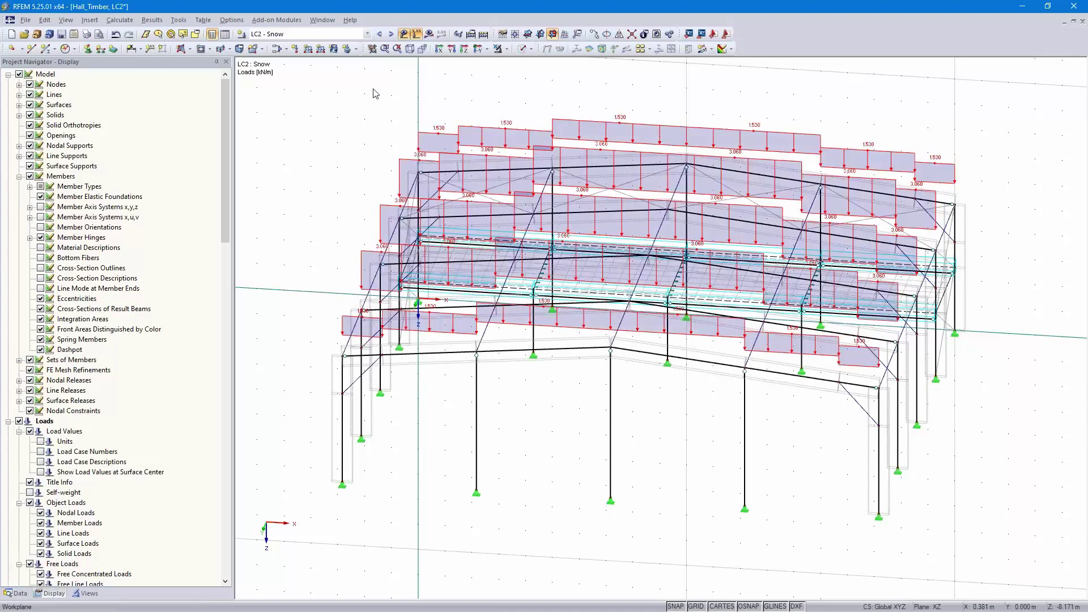
- Step through the wind load cases up to LC8 and examine their member loads on the hall
{"action": "left_click", "coordinate": [391, 34]}
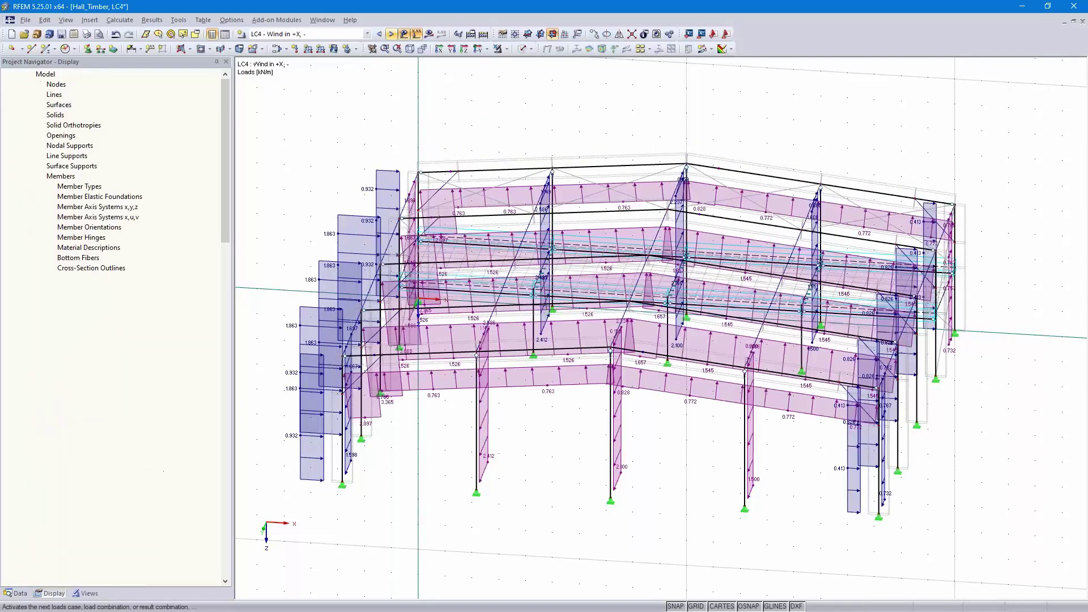
{"action": "left_click", "coordinate": [392, 34]}
{"action": "left_click", "coordinate": [391, 34]}
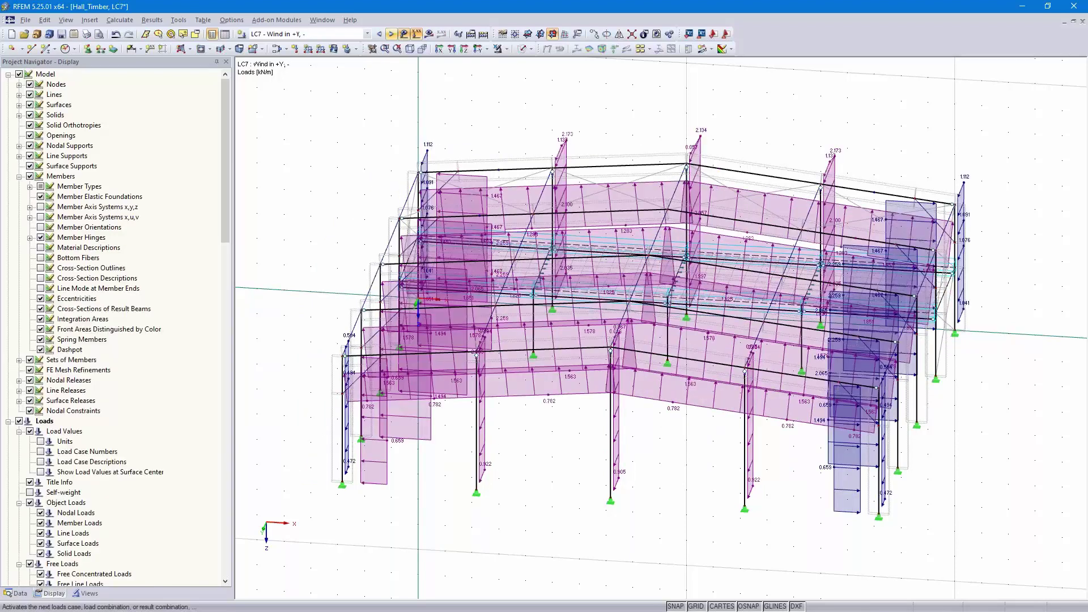
{"action": "left_click", "coordinate": [391, 34]}
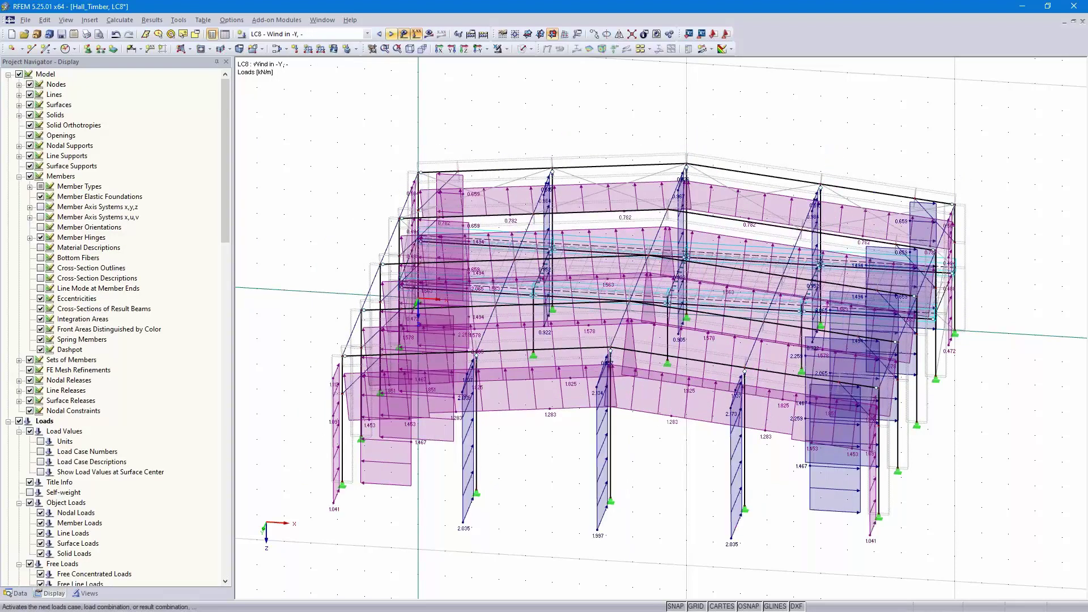
- Review LC9 Imposed load, LC10 Imperfection towards +X and load combination CO1, and look through the list of generated load combinations
{"action": "left_click", "coordinate": [391, 34]}
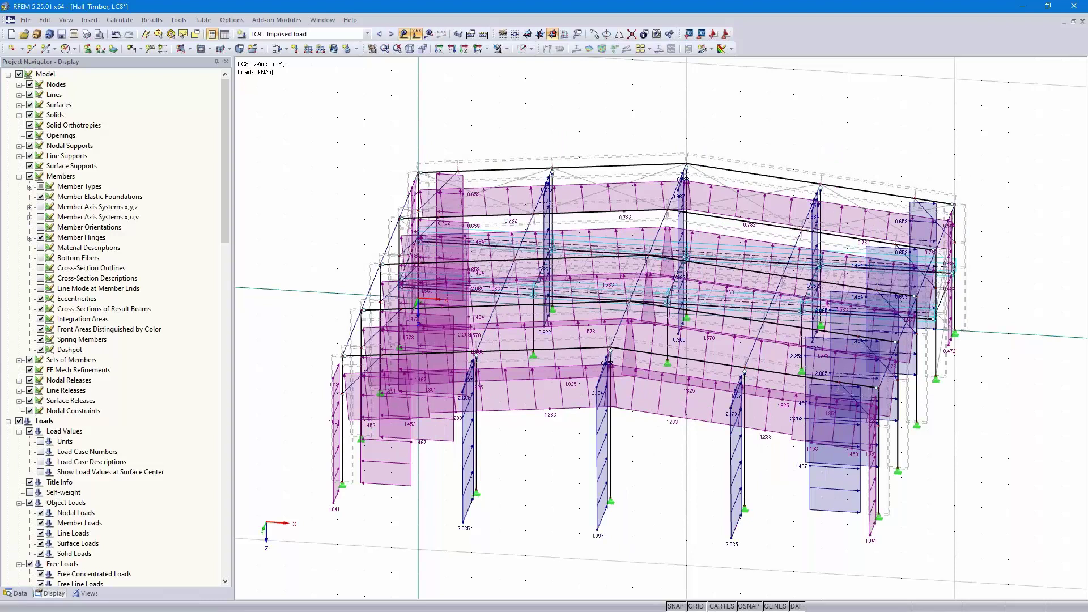
{"action": "left_click", "coordinate": [391, 34]}
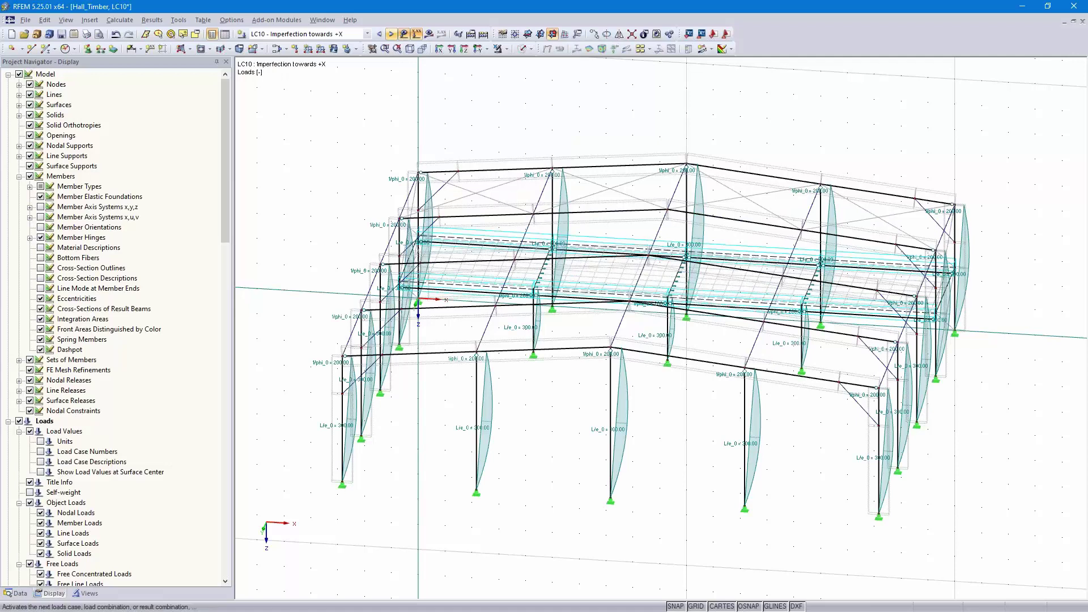
{"action": "left_click", "coordinate": [391, 34]}
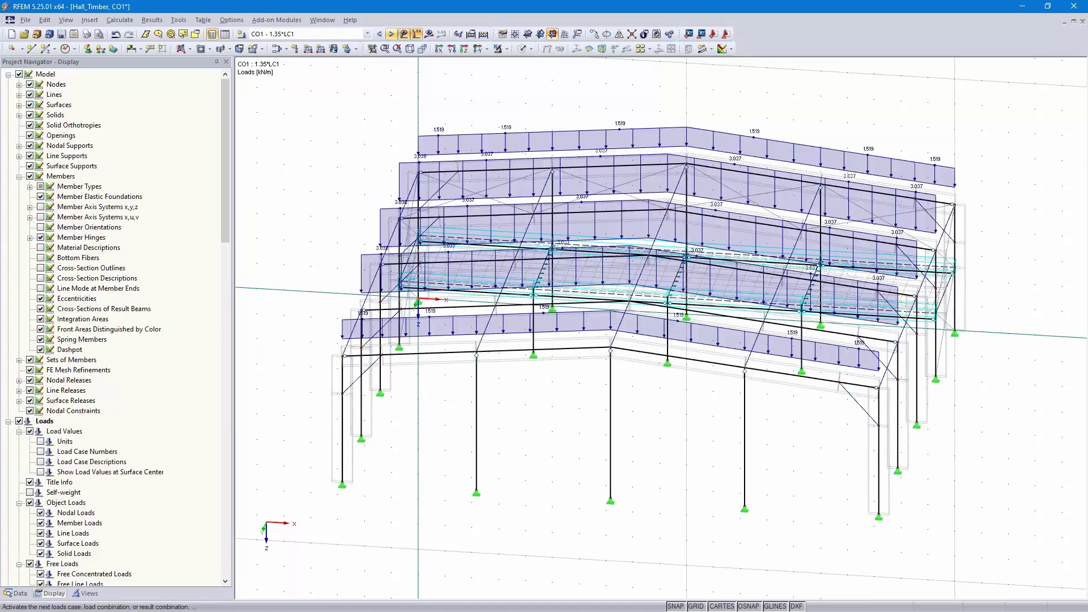
{"action": "left_click", "coordinate": [368, 34]}
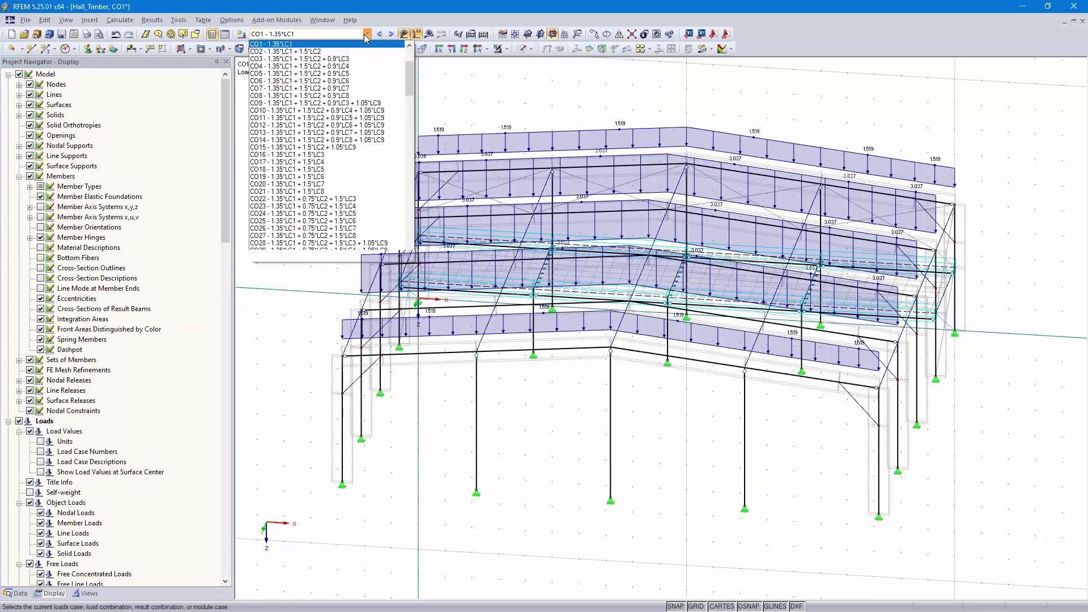
{"action": "scroll", "coordinate": [364, 94], "scroll_direction": "up", "scroll_amount": 3}
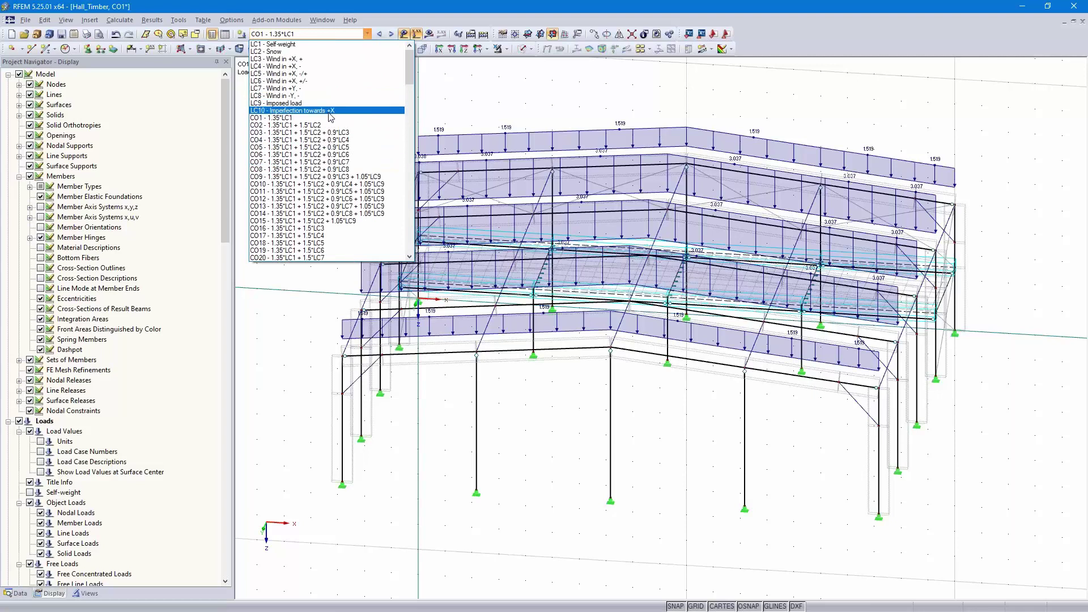
{"action": "left_click", "coordinate": [330, 111]}
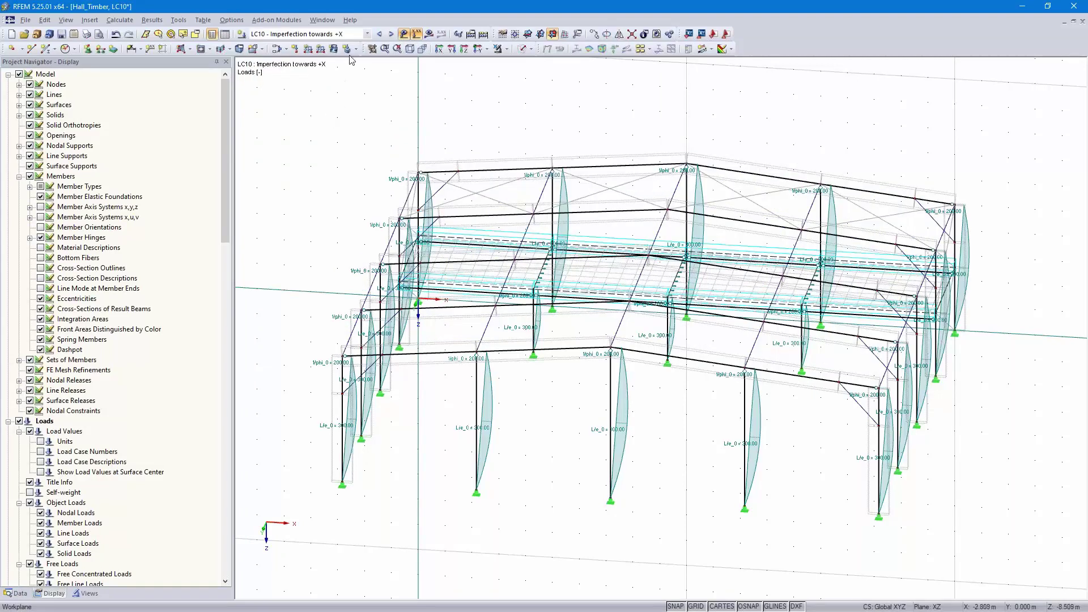
{"action": "left_click", "coordinate": [367, 34]}
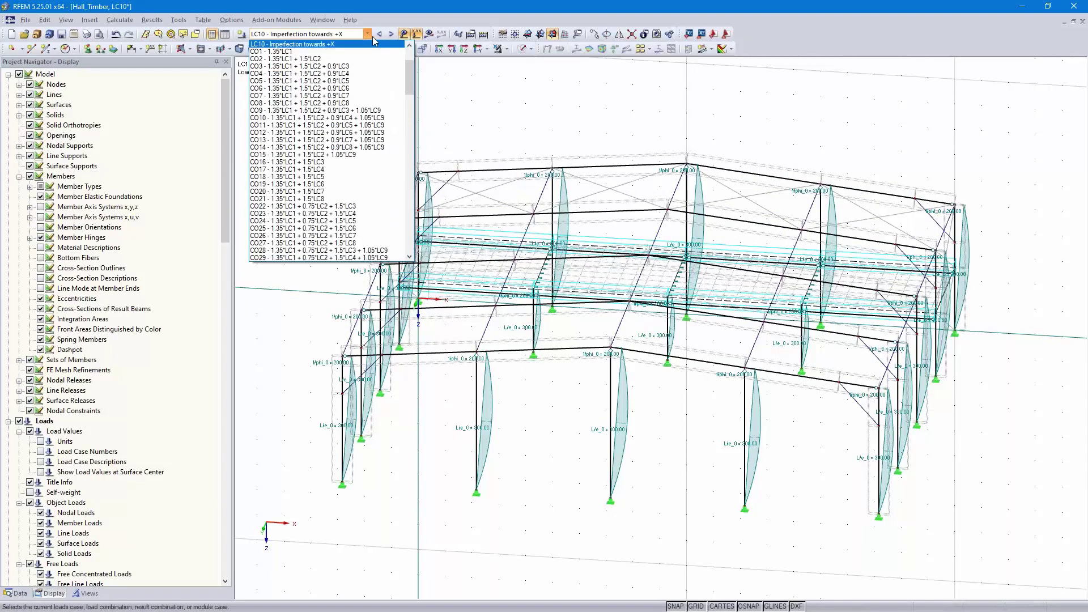
{"action": "left_click", "coordinate": [369, 35]}
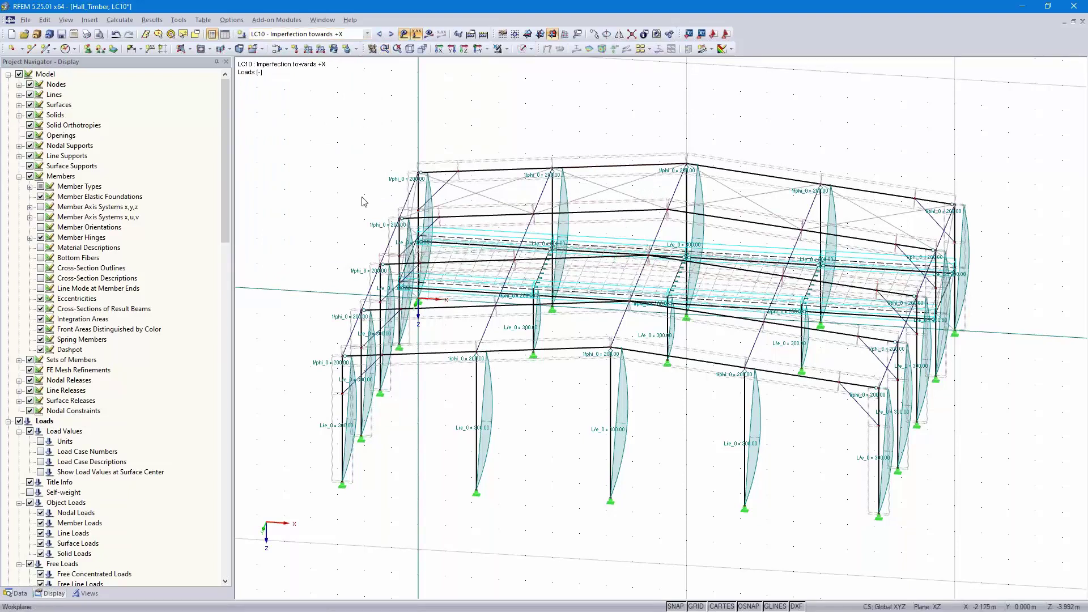
- Copy load case LC10 as LC11 and describe the copy as "Imperfection towards +Y"
{"action": "left_click", "coordinate": [276, 49]}
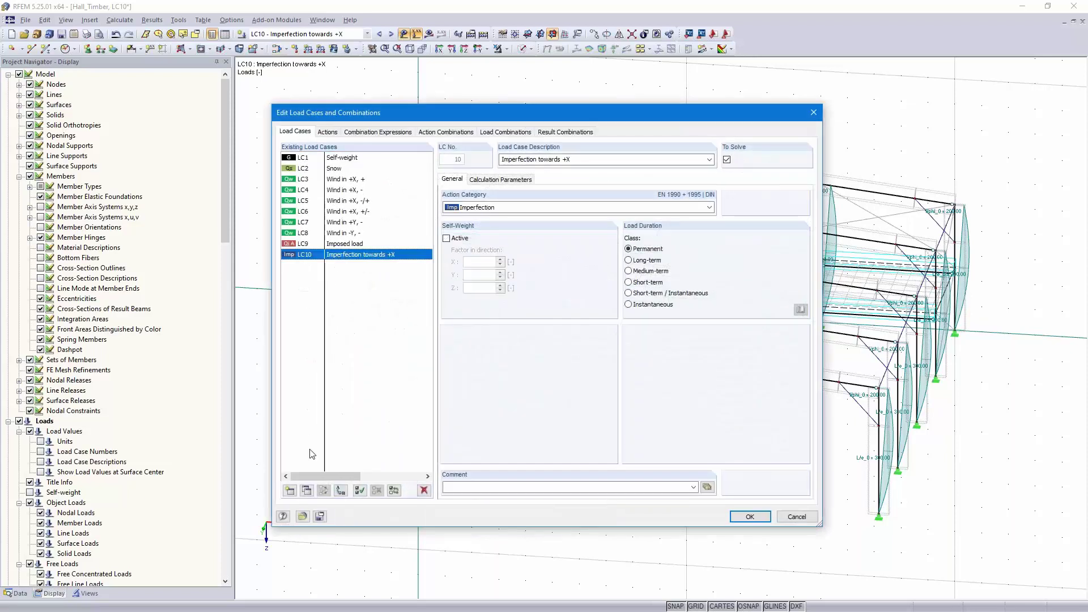
{"action": "left_click", "coordinate": [307, 491]}
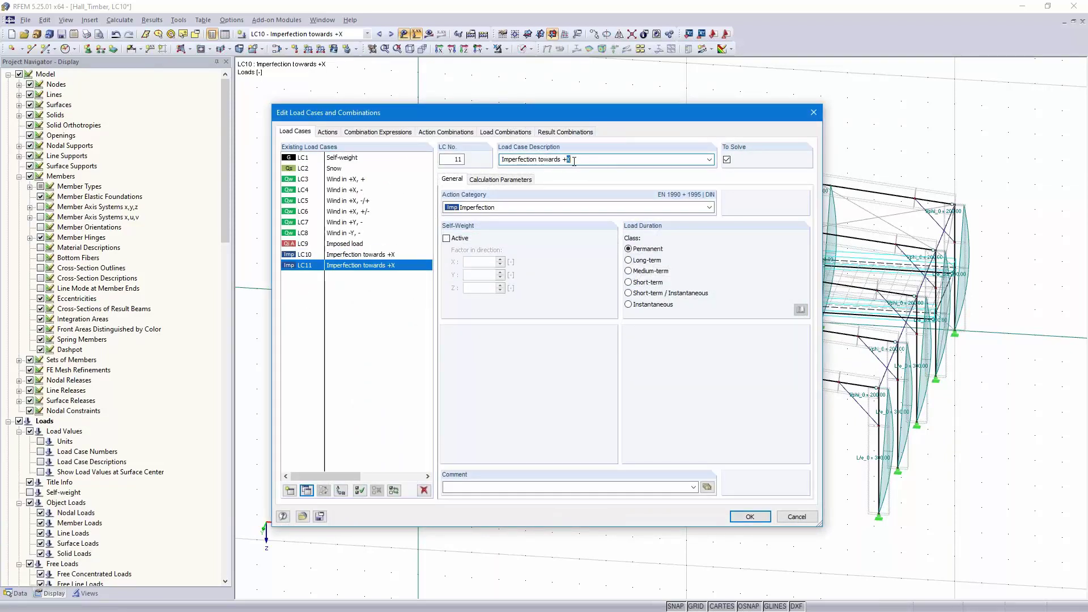
{"action": "left_click", "coordinate": [749, 517]}
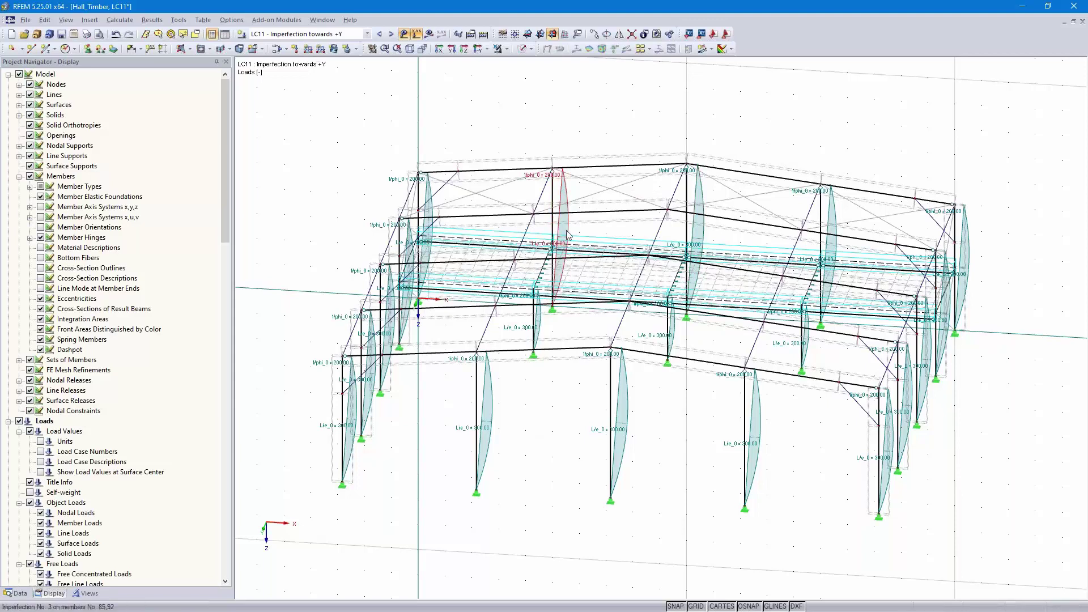
- Edit LC11's first imperfection, on member sets 1,2,4,5,7,8,10,11,13,14, so that it acts in local y with inclination 1/200 and precamber L/300
{"action": "left_click", "coordinate": [17, 593]}
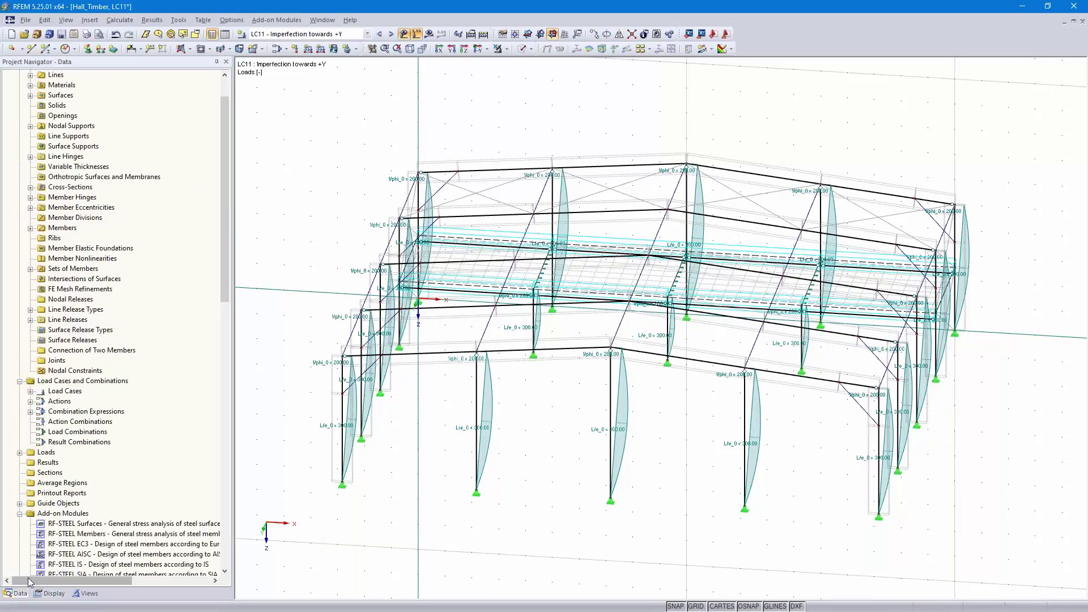
{"action": "scroll", "coordinate": [83, 316], "scroll_direction": "down", "scroll_amount": 5}
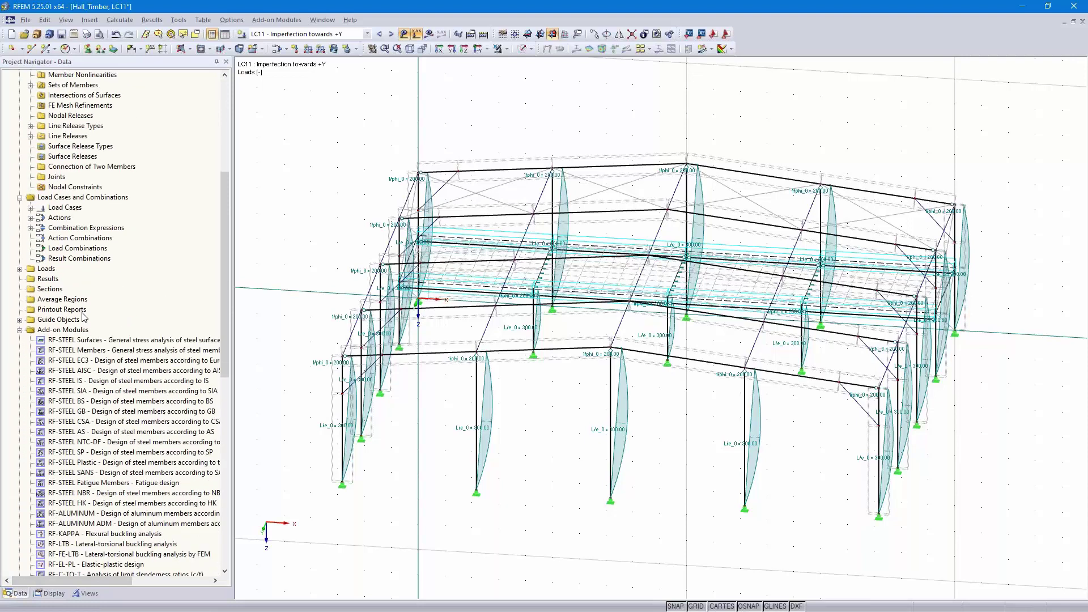
{"action": "left_click", "coordinate": [20, 238]}
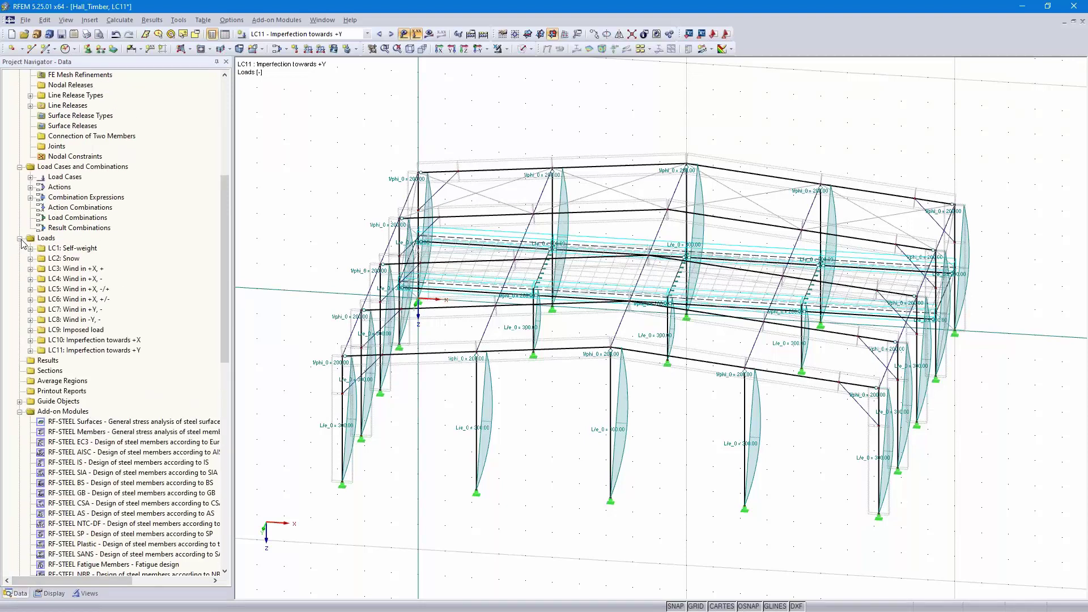
{"action": "scroll", "coordinate": [39, 277], "scroll_direction": "down", "scroll_amount": 3}
{"action": "left_click", "coordinate": [30, 258]}
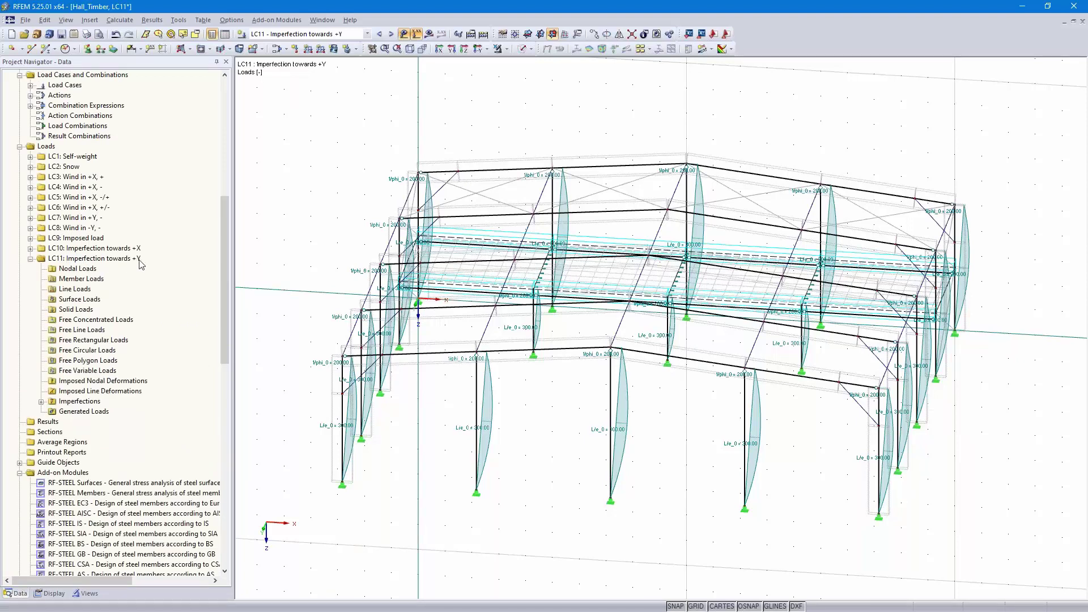
{"action": "left_click", "coordinate": [41, 401]}
{"action": "scroll", "coordinate": [126, 363], "scroll_direction": "down", "scroll_amount": 4}
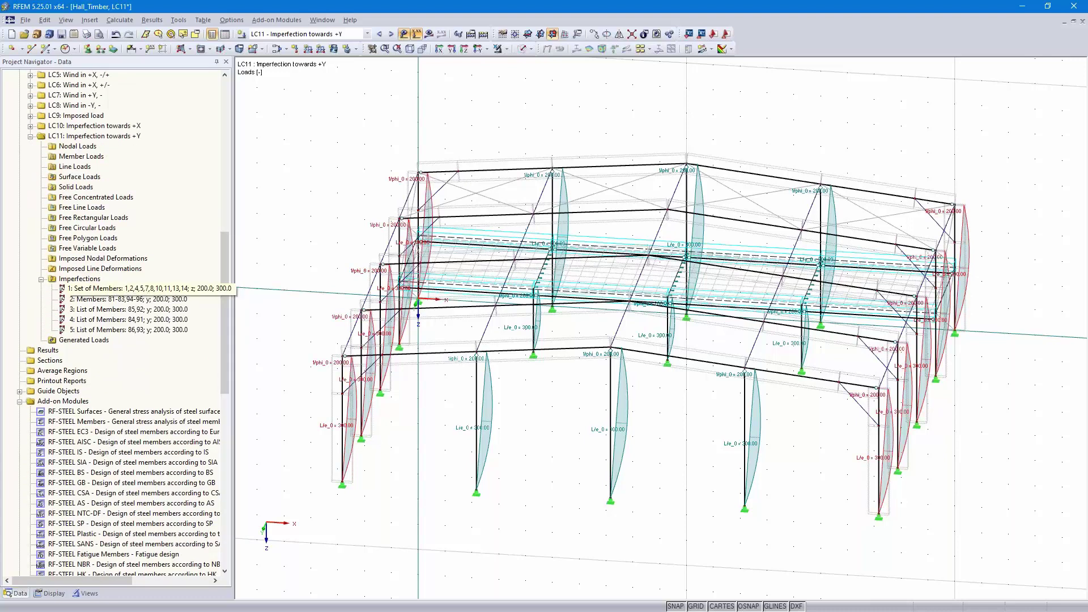
{"action": "double_click", "coordinate": [113, 289]}
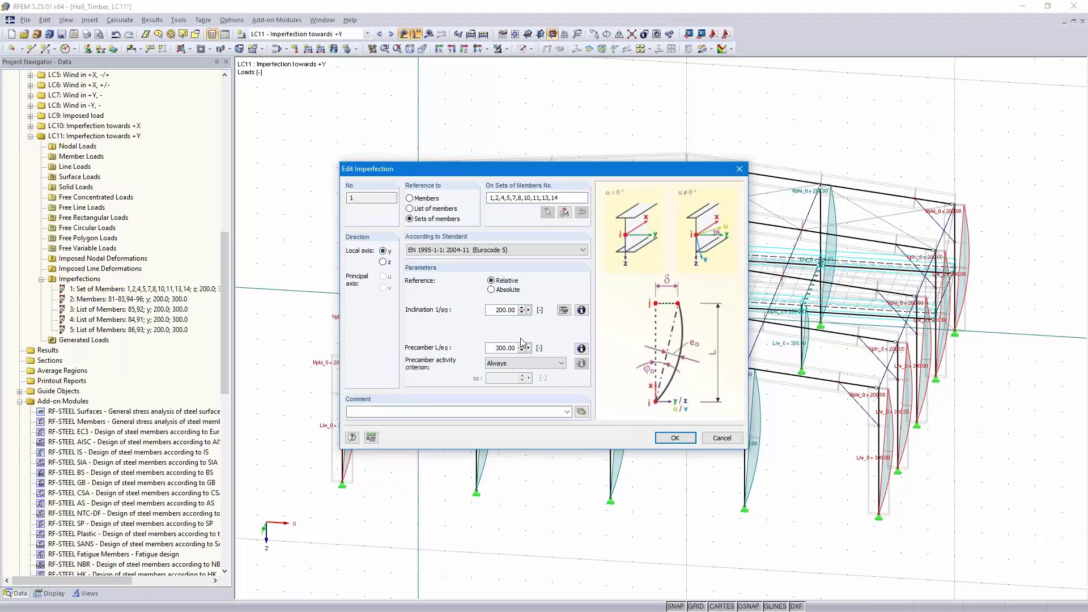
{"action": "left_click", "coordinate": [675, 438]}
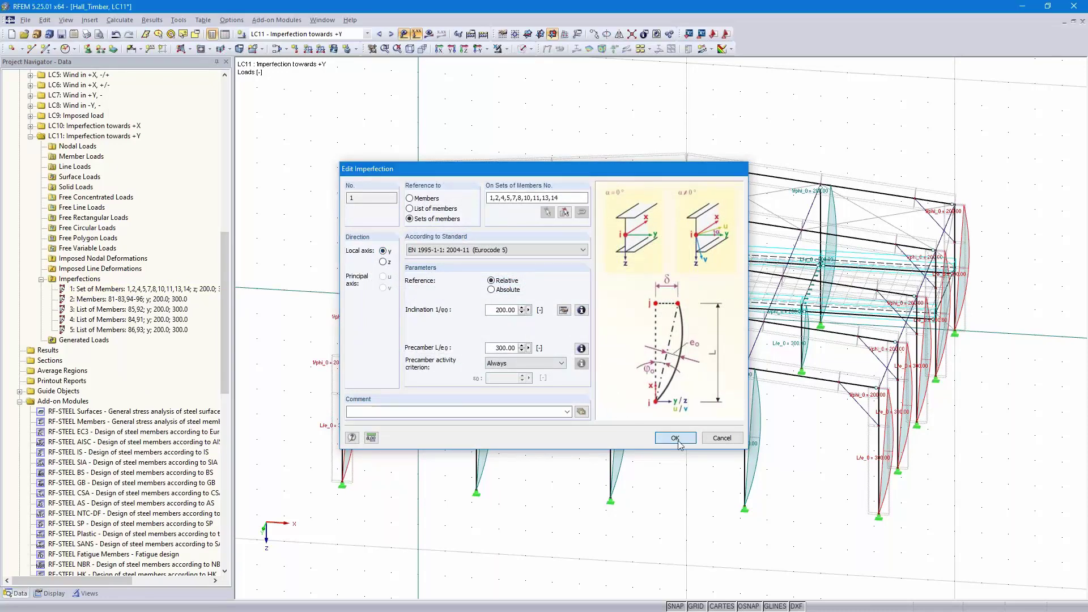
- Display the member axis systems x,y,z and restore the previous visibility so only the columns are shown
{"action": "middle_click_drag", "start_coordinate": [577, 432], "coordinate": [793, 445], "text": "ctrl"}
{"action": "left_click", "coordinate": [52, 594]}
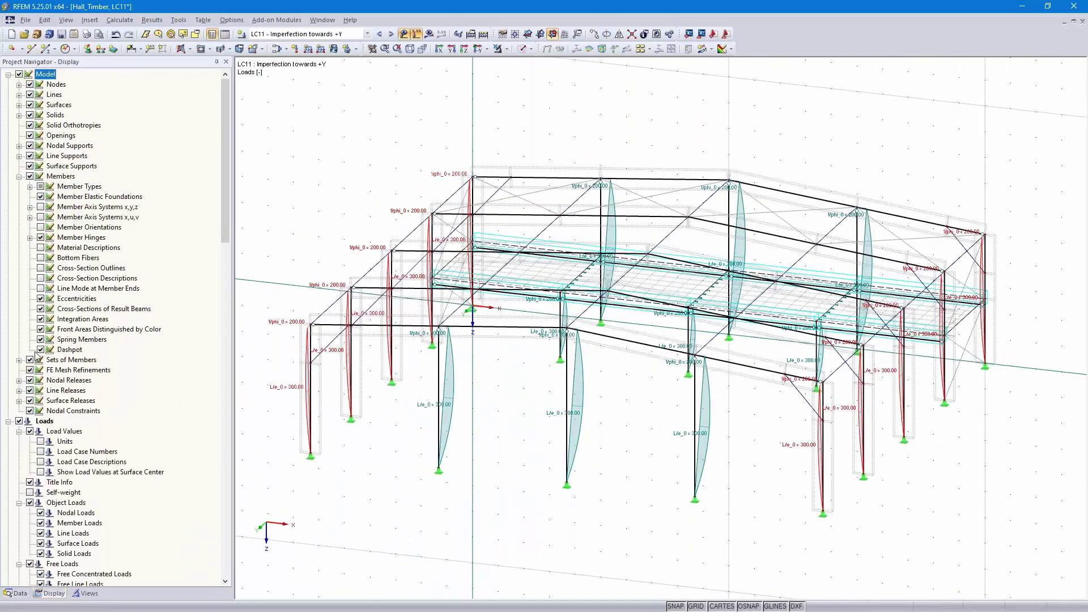
{"action": "left_click", "coordinate": [41, 207]}
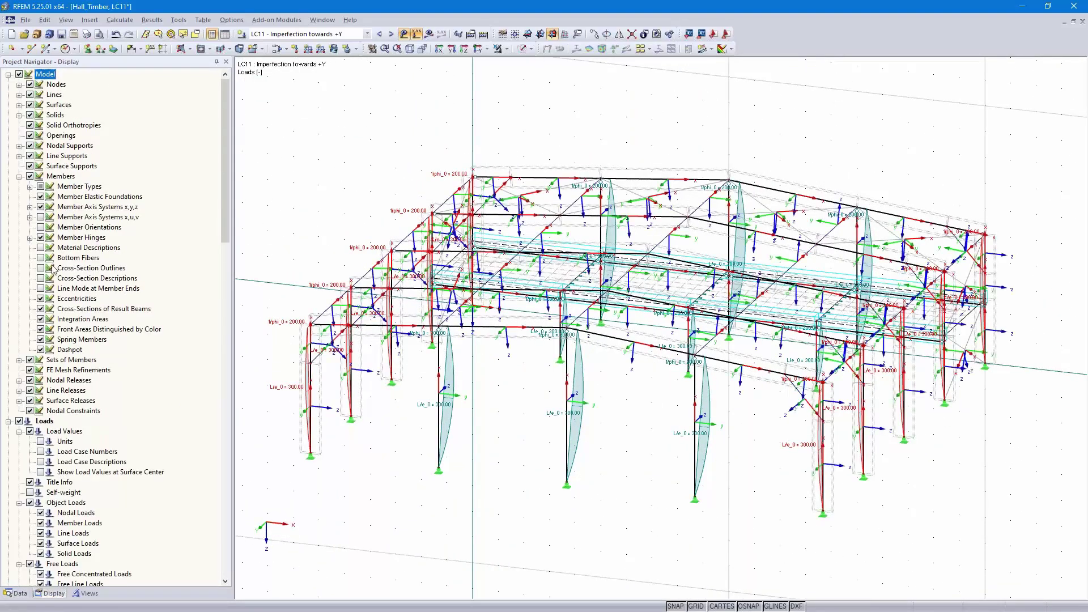
{"action": "left_click", "coordinate": [19, 593]}
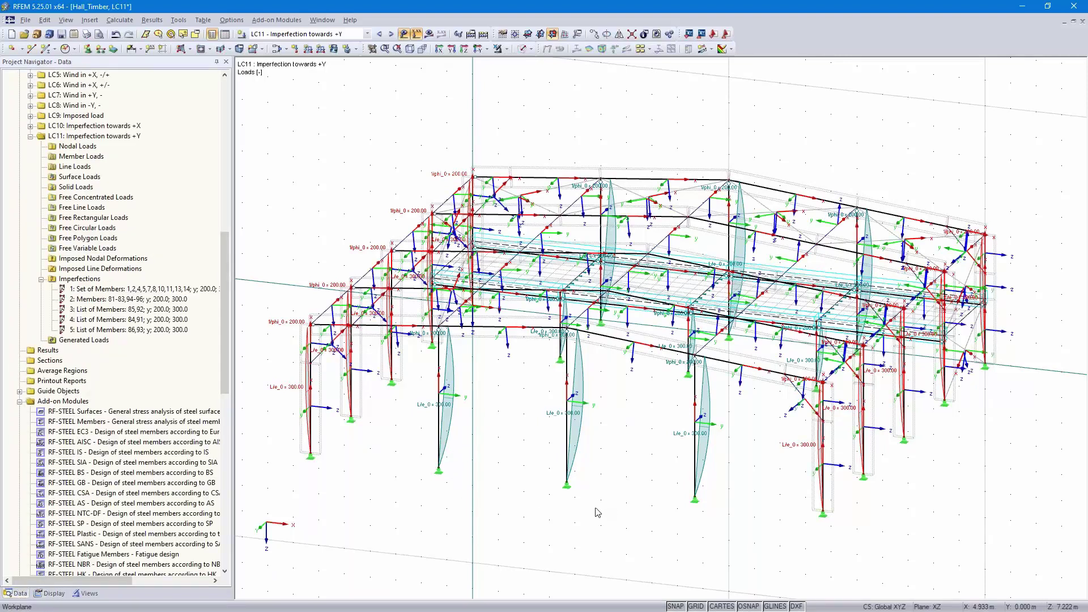
{"action": "middle_click_drag", "start_coordinate": [572, 529], "coordinate": [465, 481], "text": "ctrl"}
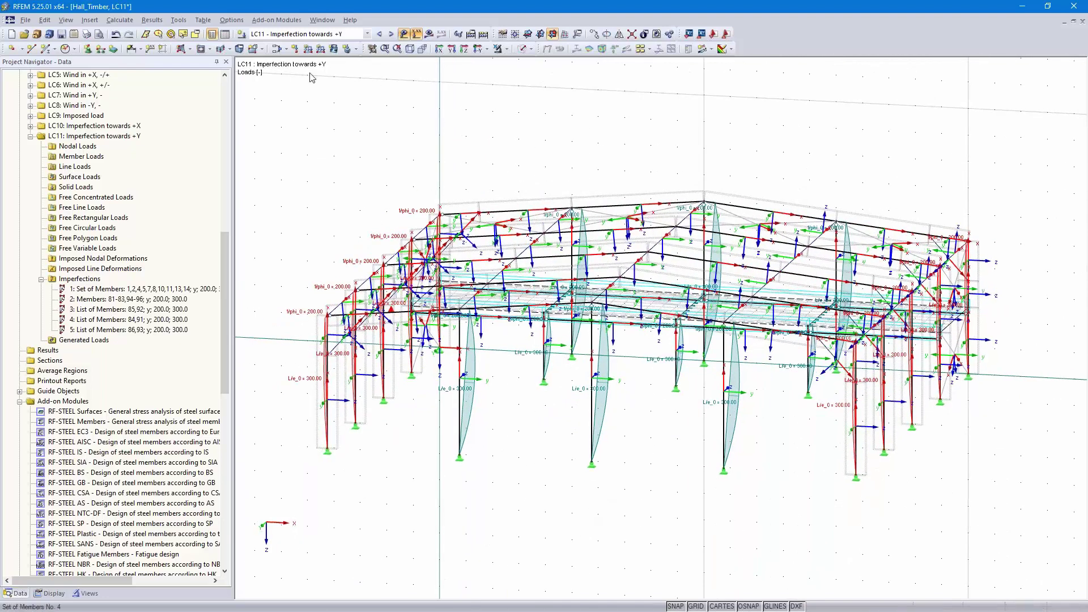
{"action": "left_click", "coordinate": [506, 48]}
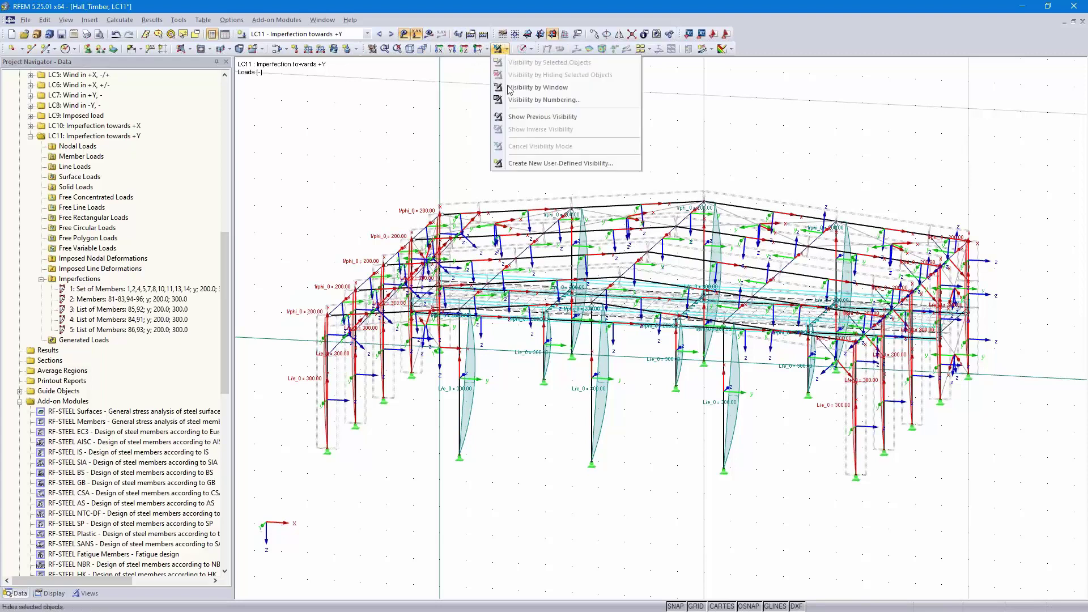
{"action": "left_click", "coordinate": [536, 117]}
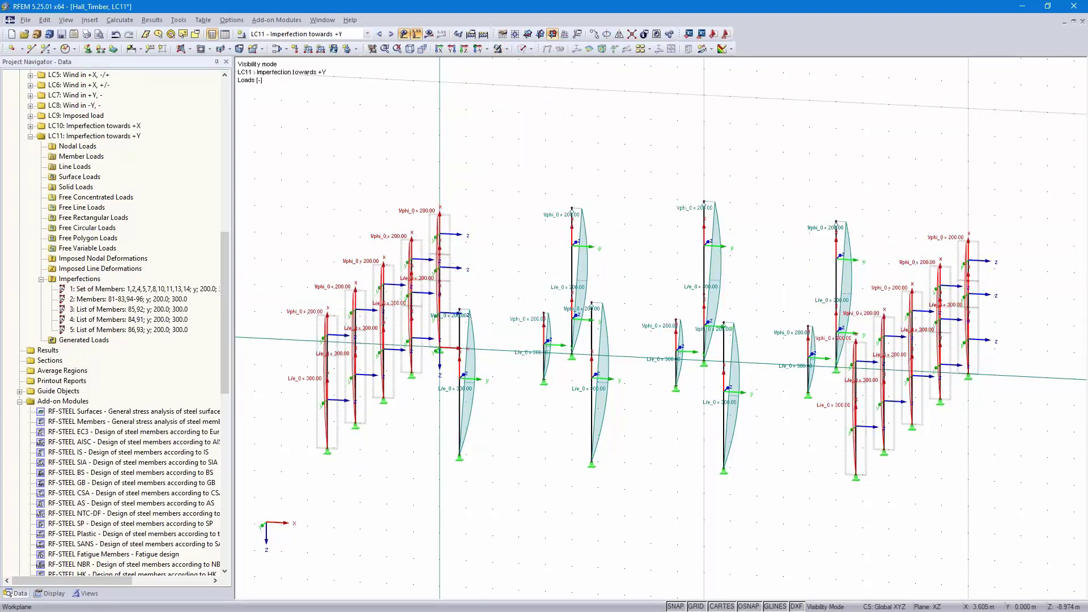
- Change LC11's imperfection on members 81-83,94-96 to local z with inclination -200 and precamber -300
{"action": "middle_click_drag", "start_coordinate": [648, 169], "coordinate": [549, 240], "text": "ctrl"}
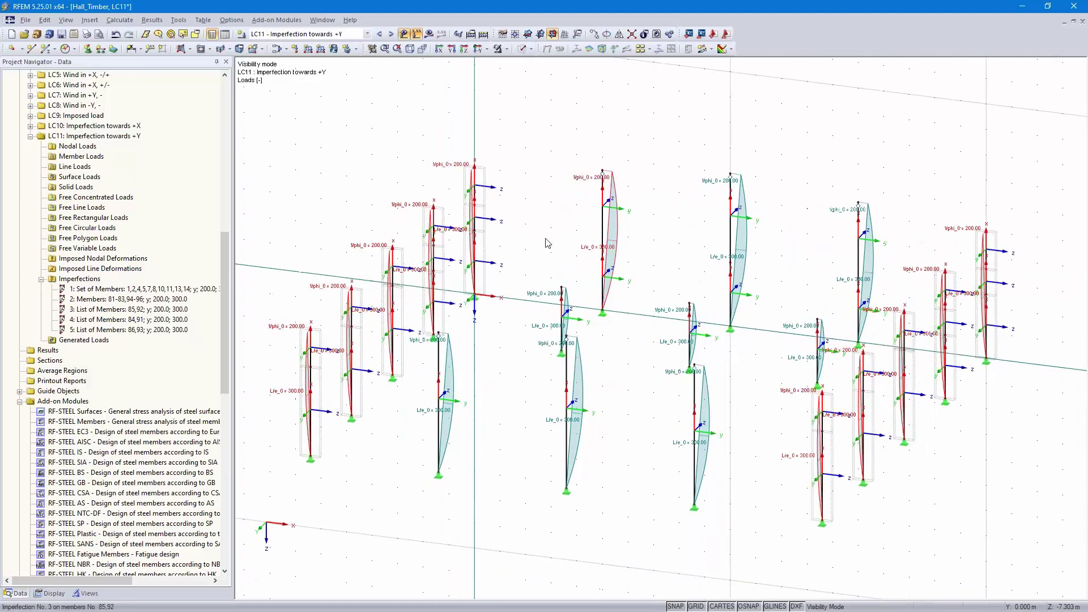
{"action": "double_click", "coordinate": [124, 300]}
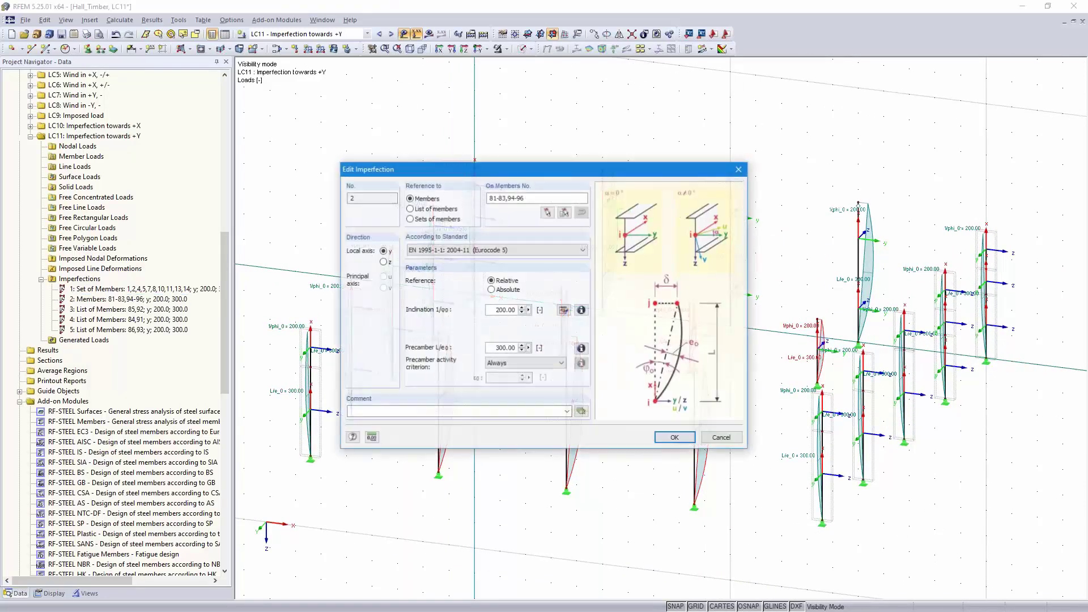
{"action": "left_click_drag", "start_coordinate": [651, 173], "coordinate": [495, 105]}
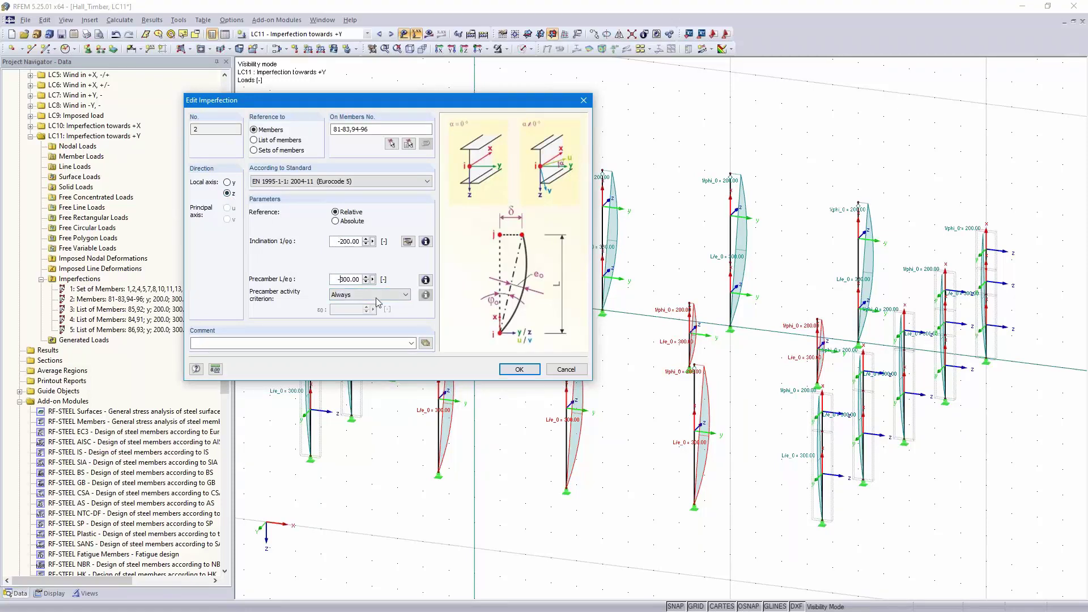
{"action": "left_click", "coordinate": [518, 368]}
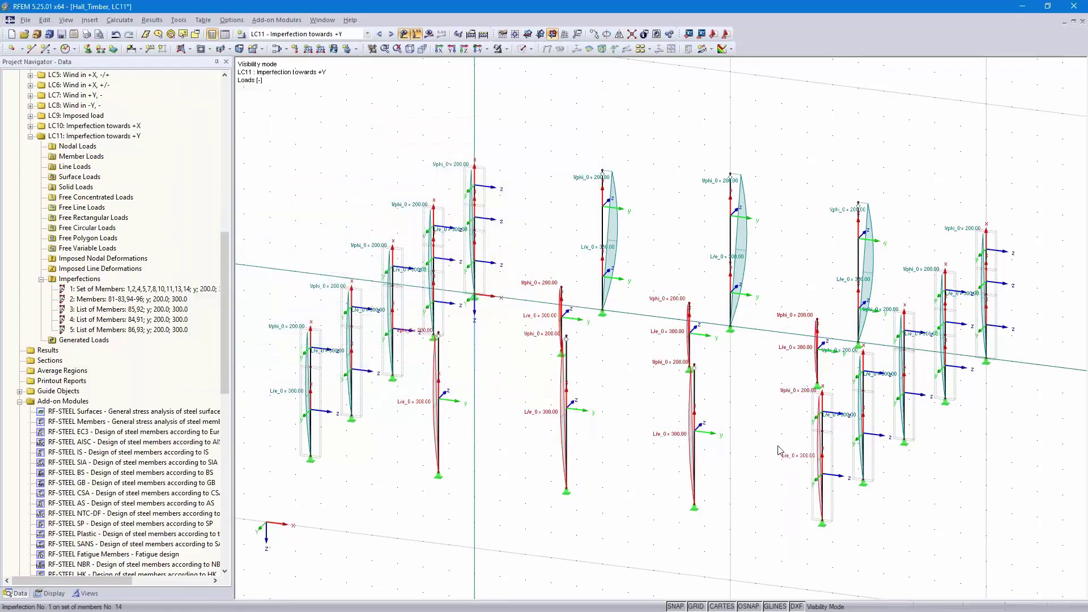
- Change LC11's imperfections on member lists 85,92; 84,91; 86,93 together to local z with inclination -200 and precamber -300
{"action": "mouse_move", "coordinate": [781, 453]}
{"action": "middle_mouse_down", "text": "ctrl"}
{"action": "mouse_move", "coordinate": [596, 418]}
{"action": "mouse_move", "coordinate": [776, 435]}
{"action": "middle_mouse_up", "text": "ctrl"}
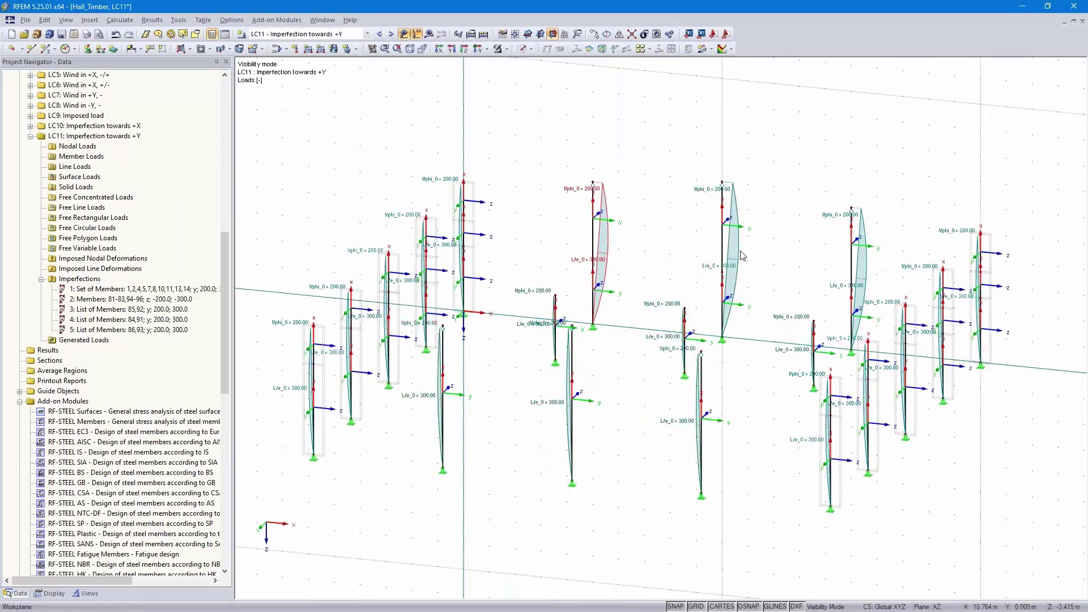
{"action": "double_click", "coordinate": [869, 270]}
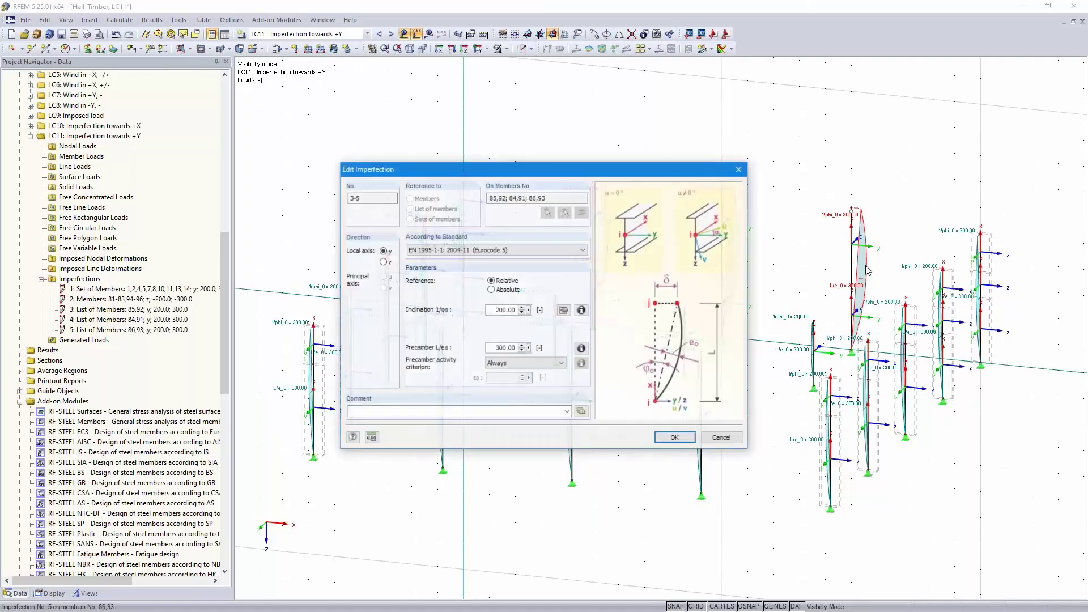
{"action": "left_click", "coordinate": [384, 262]}
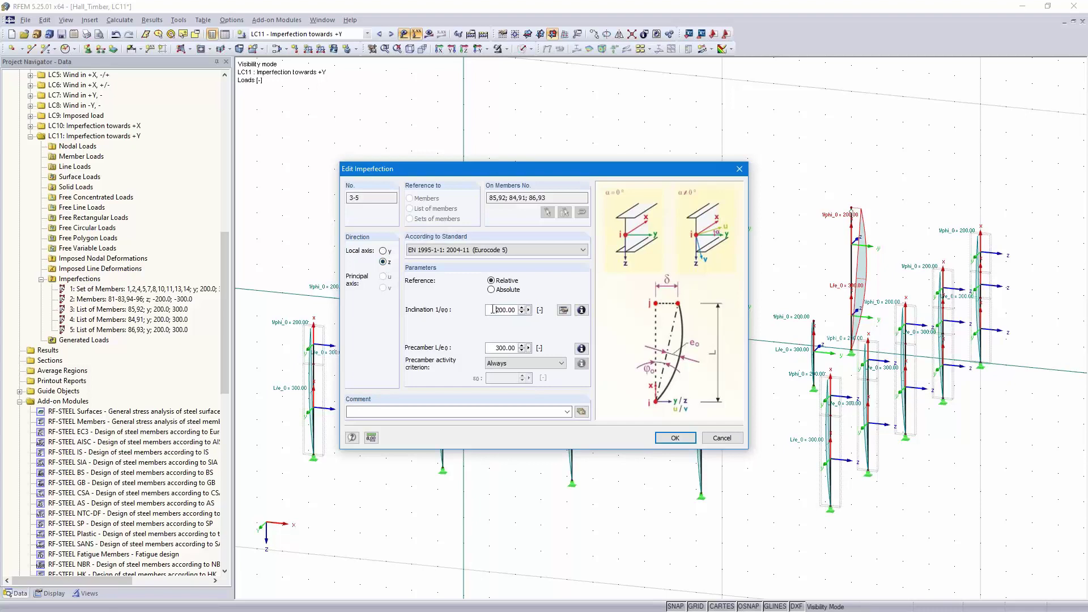
{"action": "left_click", "coordinate": [494, 346]}
{"action": "type", "text": "-"}
{"action": "left_click", "coordinate": [667, 440]}
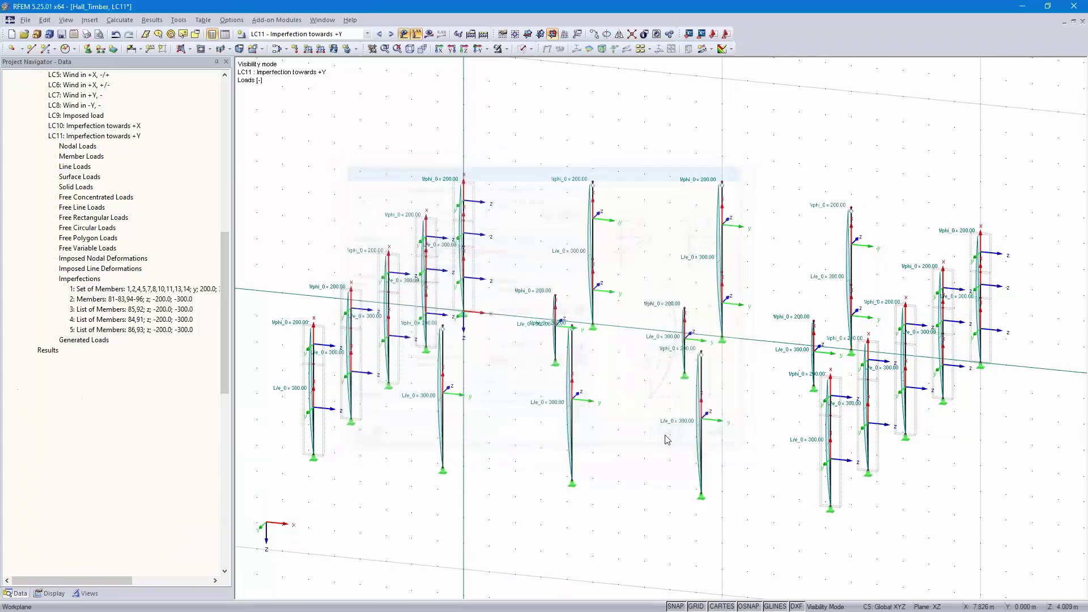
{"action": "middle_click_drag", "start_coordinate": [914, 441], "coordinate": [680, 437], "text": "ctrl"}
- Copy load case LC11 to a new load case LC12 described as "Imperfection towards -Y"
{"action": "left_click", "coordinate": [277, 48]}
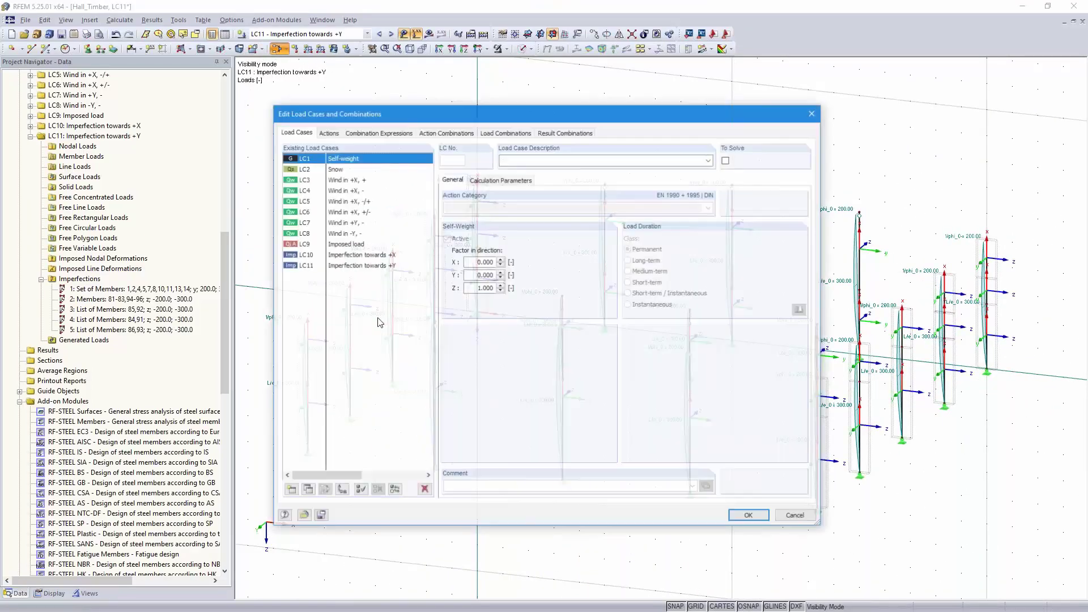
{"action": "left_click", "coordinate": [306, 491]}
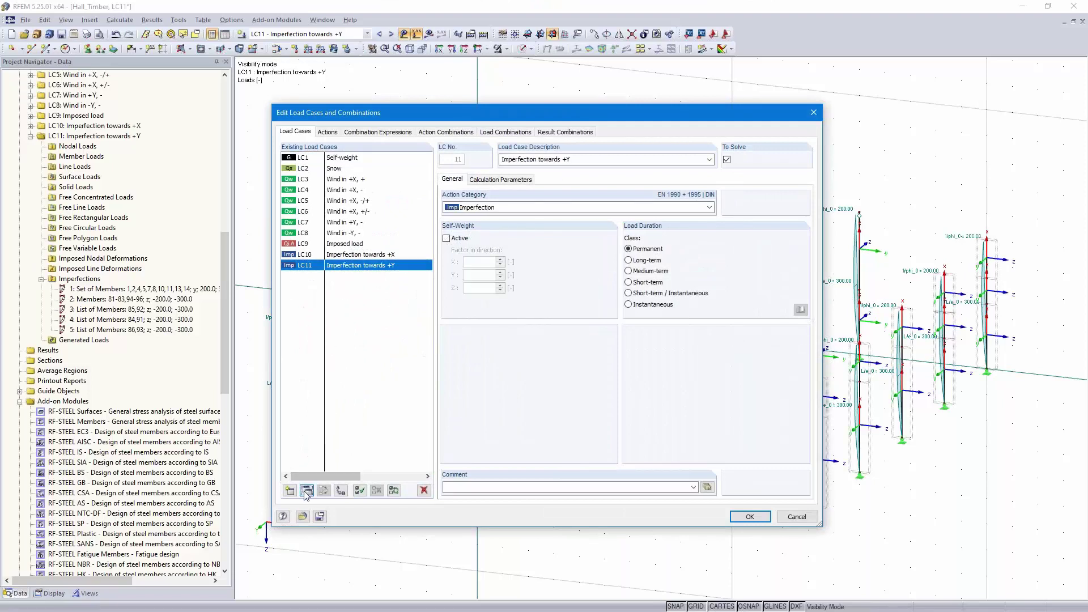
{"action": "double_click", "coordinate": [566, 160]}
{"action": "type", "text": "-Y"}
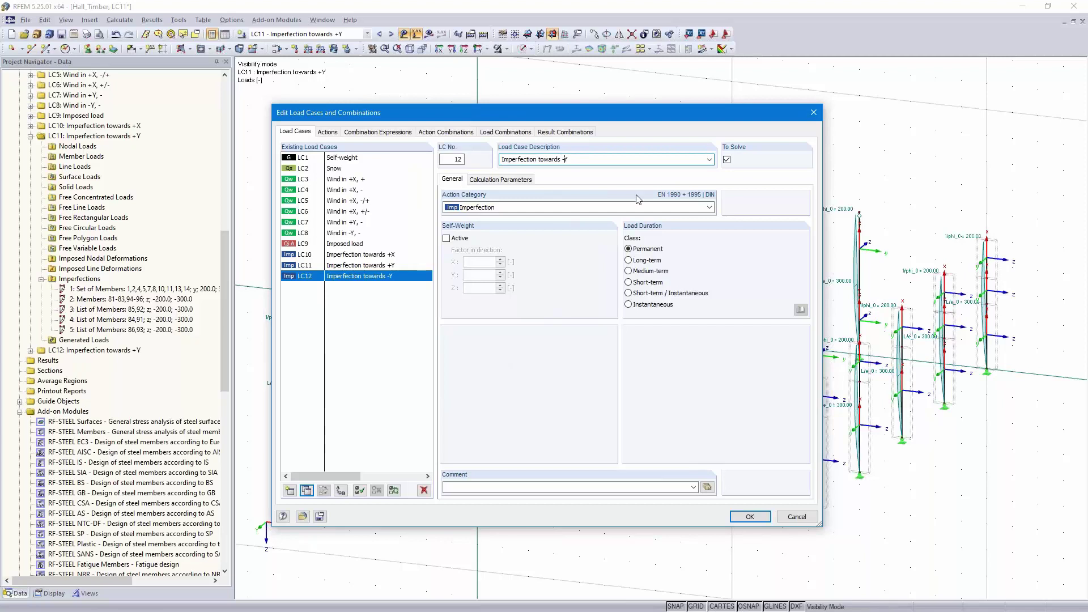
{"action": "left_click", "coordinate": [750, 516]}
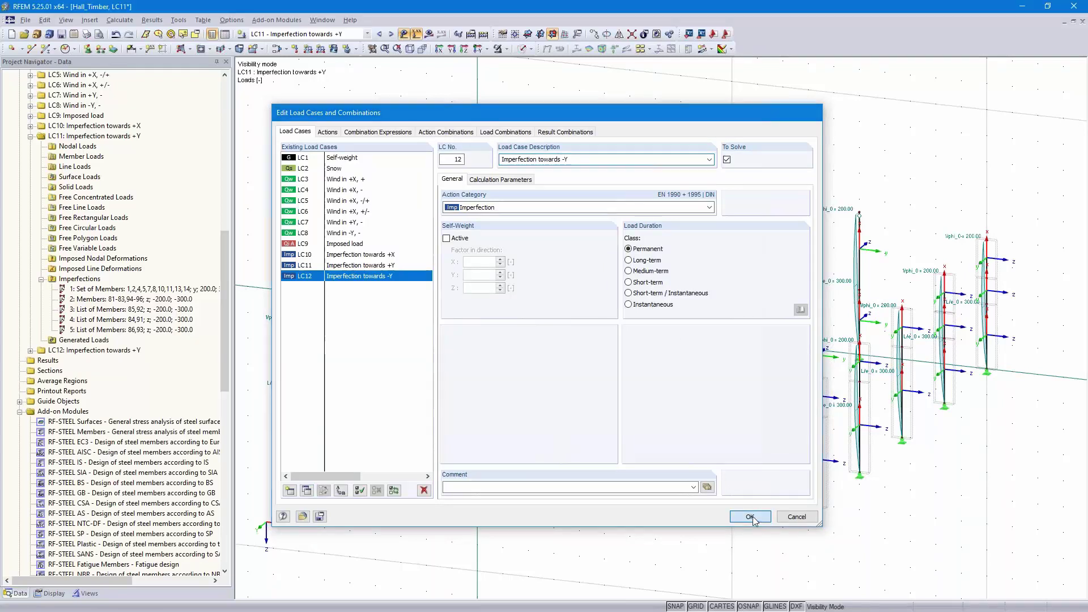
- Change LC12's imperfection on member sets 1,2,4,5,7,8,10,11,13,14 to inclination -200 and precamber -300
{"action": "left_click", "coordinate": [30, 350]}
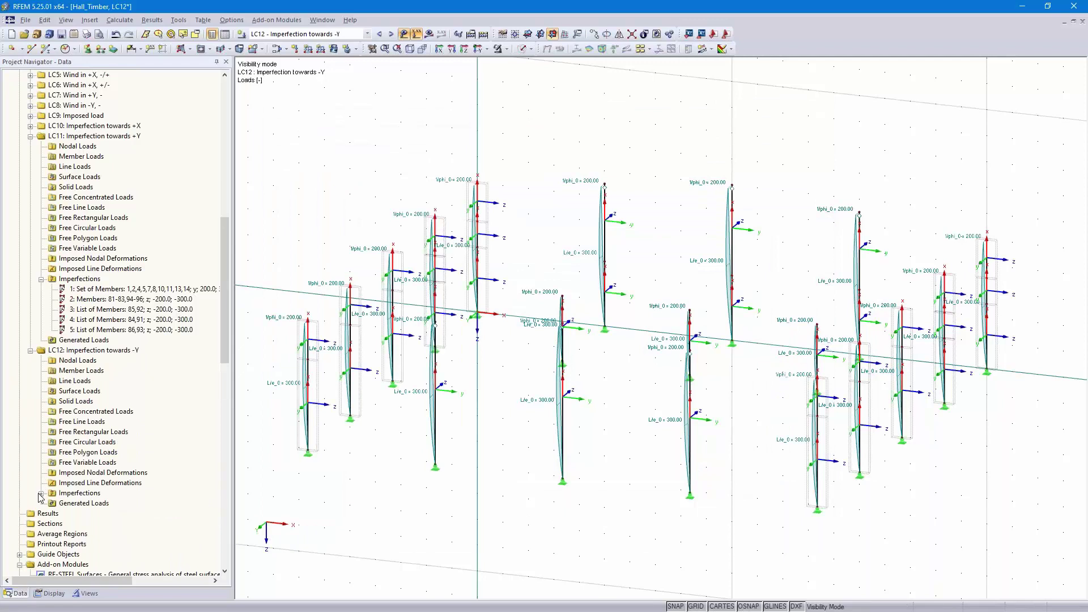
{"action": "scroll", "coordinate": [92, 455], "scroll_direction": "down", "scroll_amount": 3}
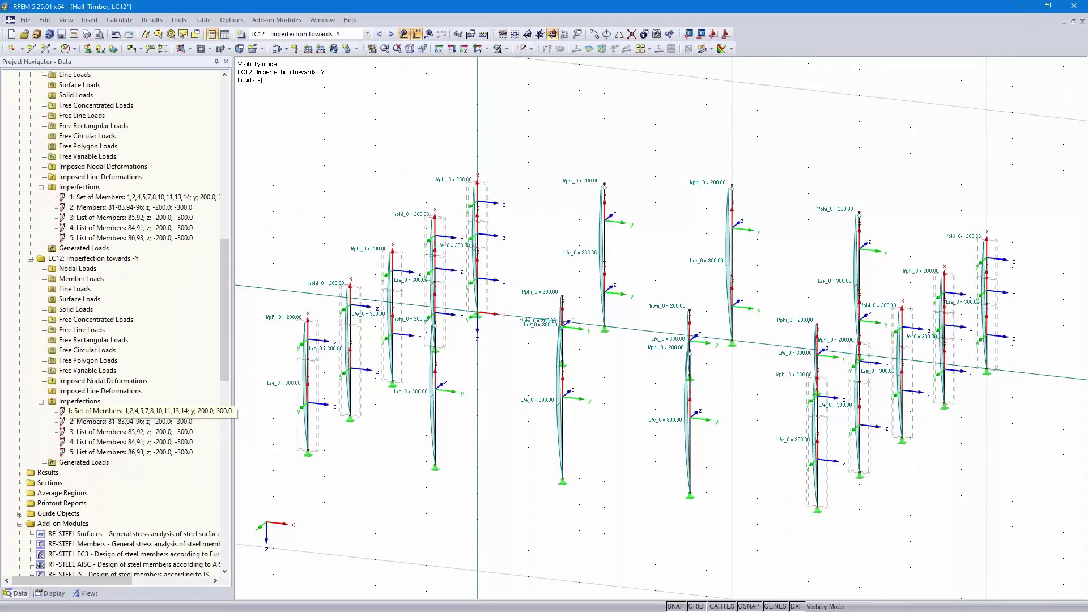
{"action": "double_click", "coordinate": [148, 412]}
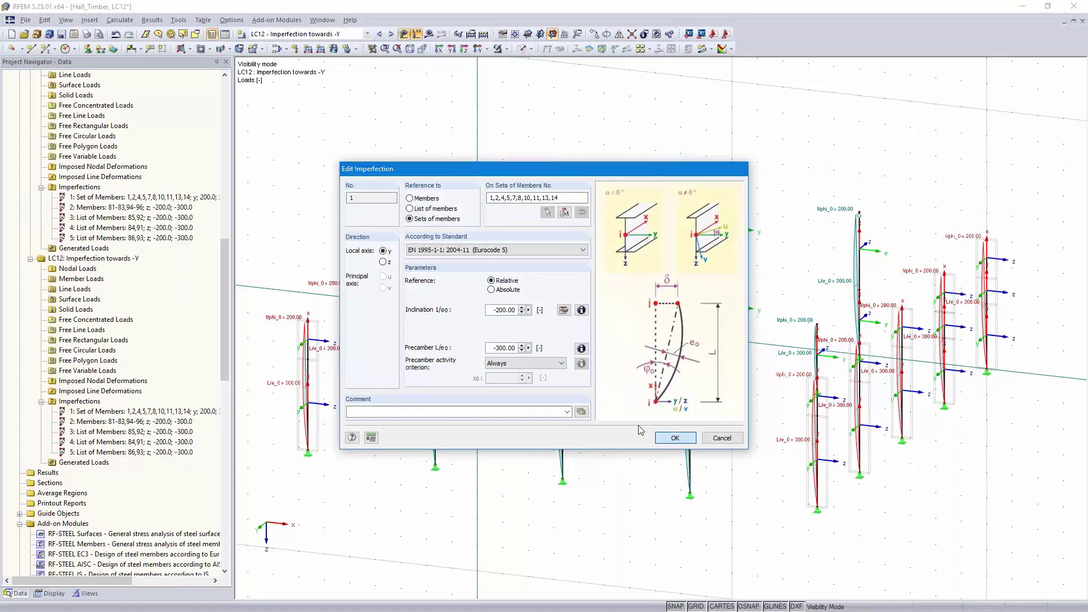
{"action": "left_click", "coordinate": [669, 438]}
- Change LC12's imperfection on members 81-83,94-96 to inclination 200 and precamber 300
{"action": "left_click", "coordinate": [160, 422]}
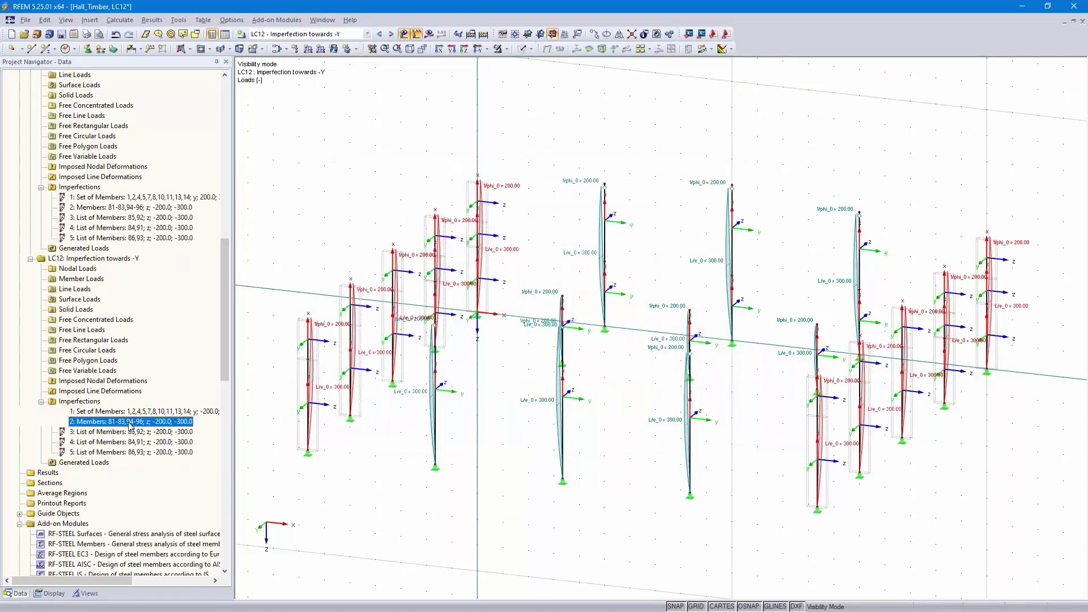
{"action": "double_click", "coordinate": [160, 422]}
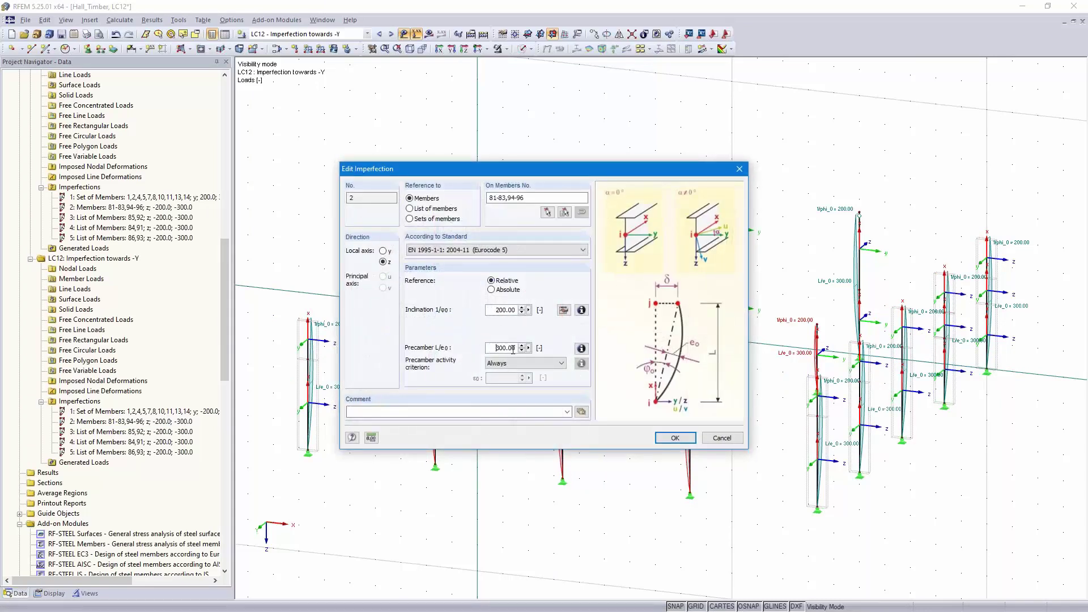
{"action": "left_click", "coordinate": [686, 437]}
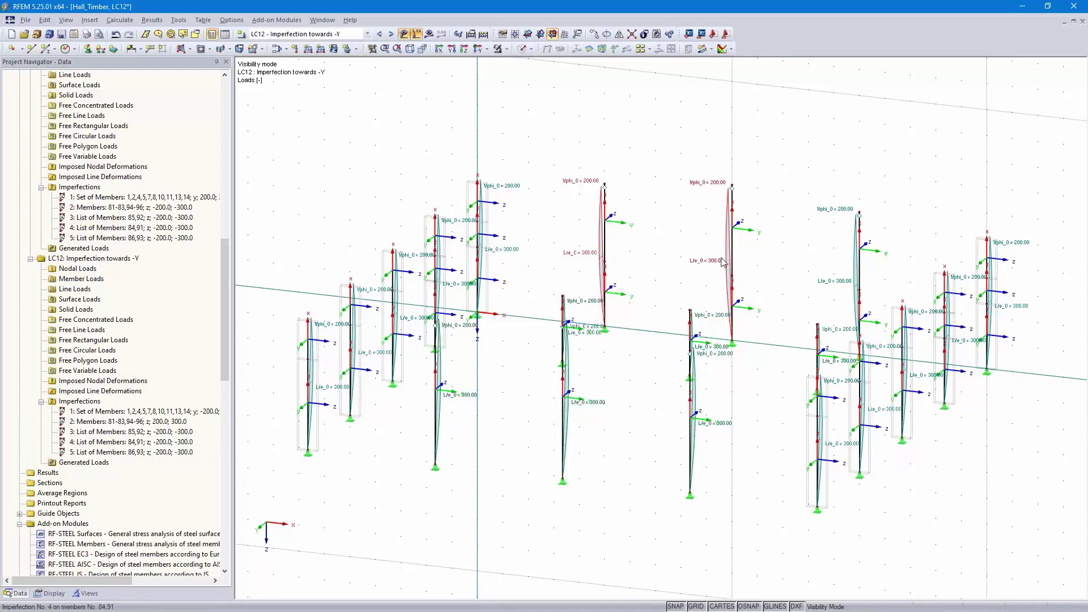
- Change LC12's imperfections on member lists 85,92; 84,91; 86,93 together to inclination 200 and precamber 300
{"action": "double_click", "coordinate": [857, 272]}
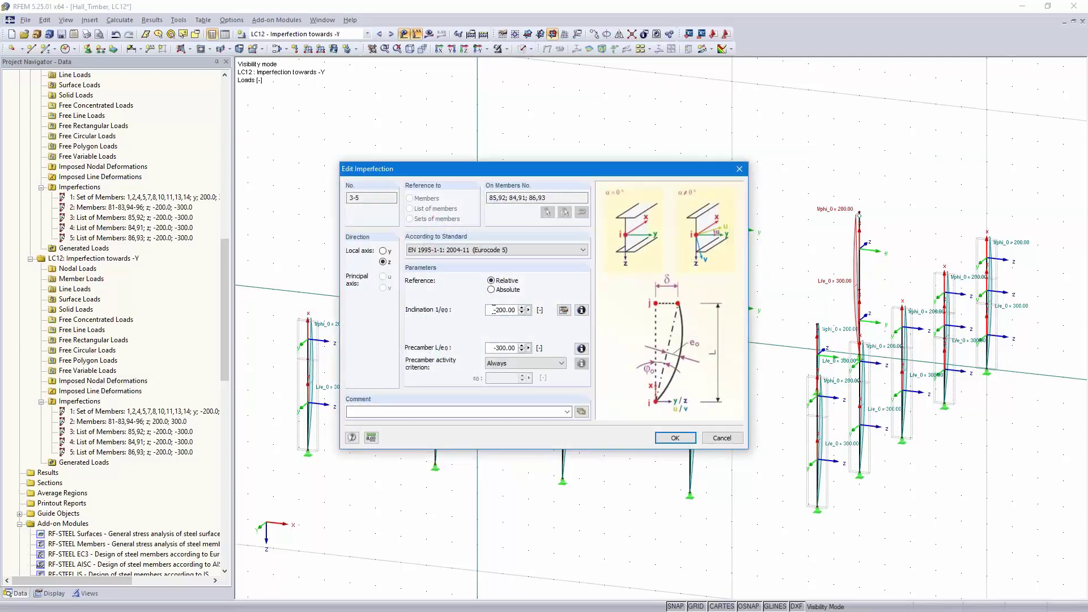
{"action": "left_click", "coordinate": [675, 438]}
{"action": "middle_click_drag", "start_coordinate": [765, 400], "coordinate": [652, 425], "text": "ctrl"}
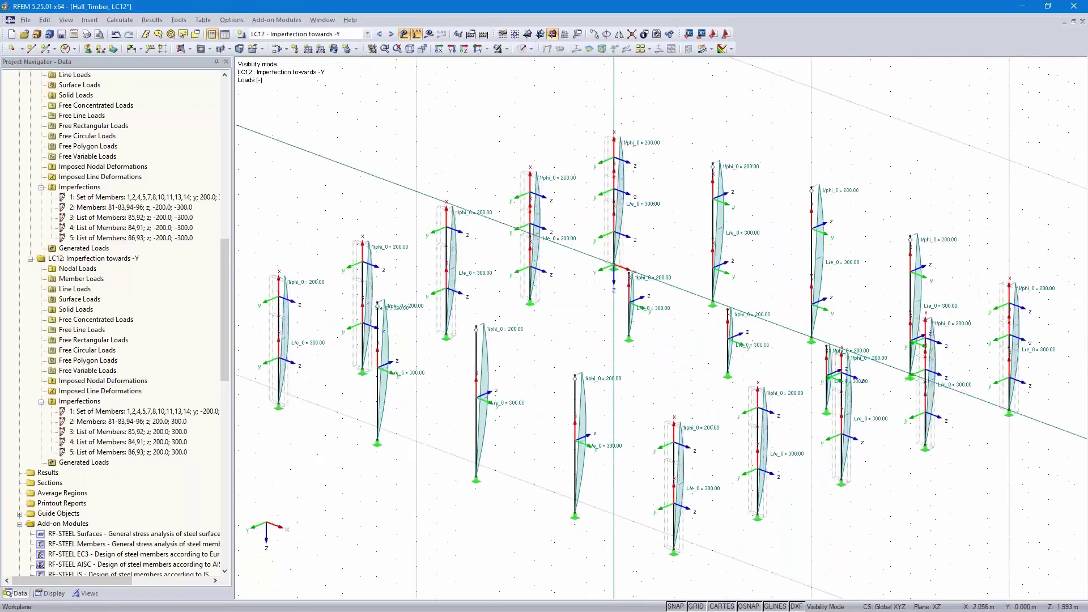
- With LC11 displayed, cancel the visibility mode to show the whole hall and hide the member axis systems x,y,z
{"action": "left_click", "coordinate": [379, 34]}
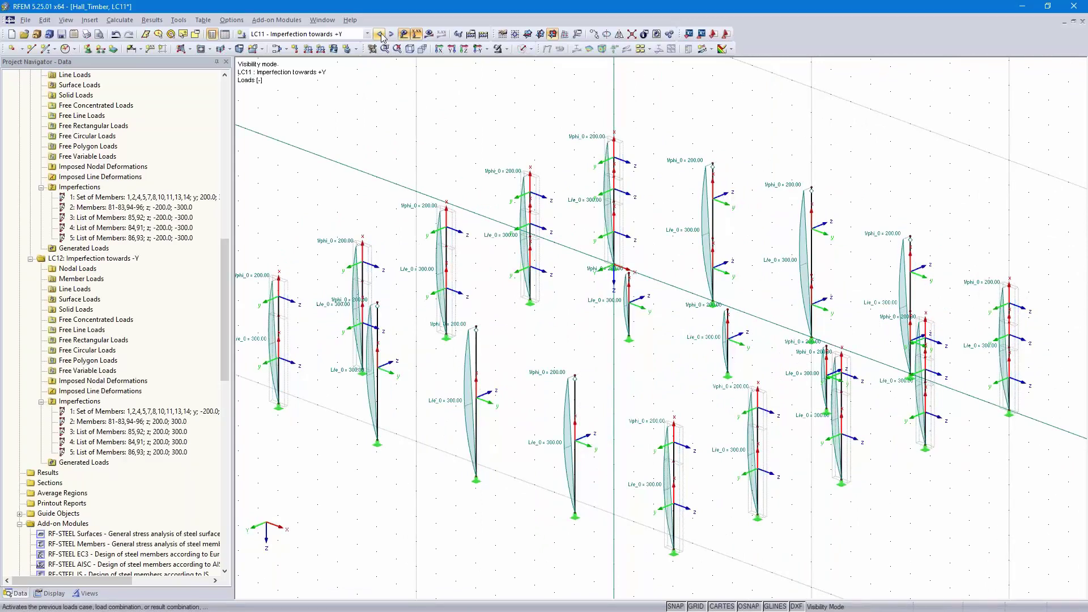
{"action": "left_click", "coordinate": [505, 49]}
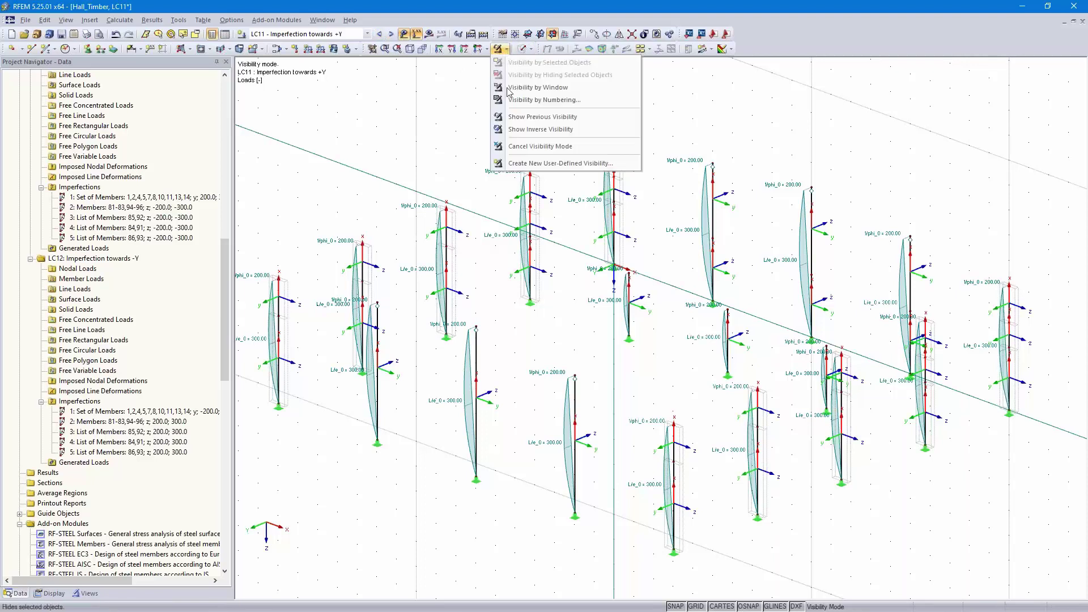
{"action": "left_click", "coordinate": [533, 146]}
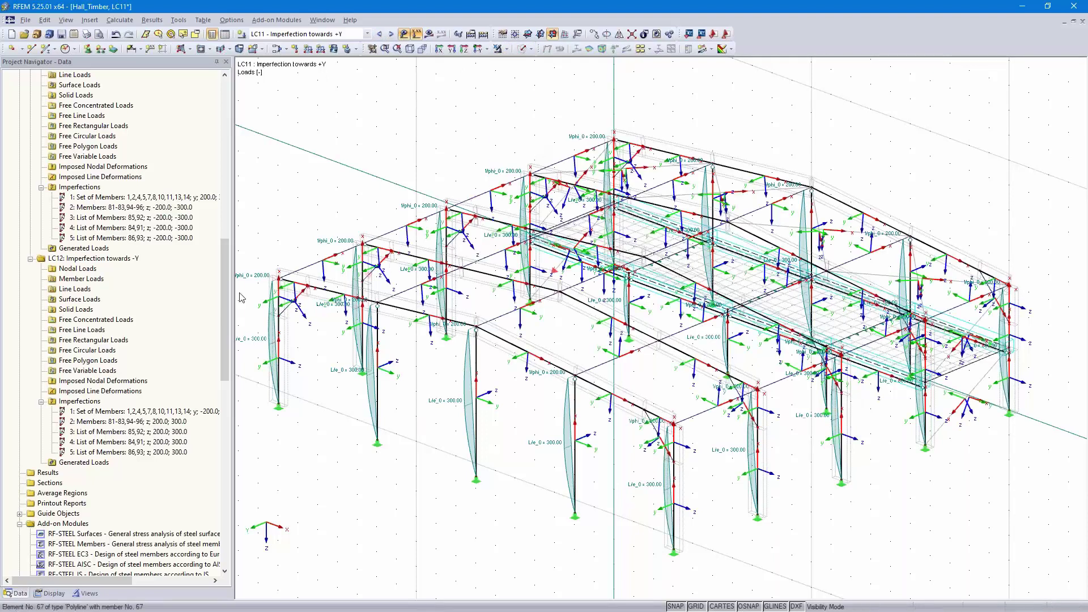
{"action": "left_click", "coordinate": [51, 593]}
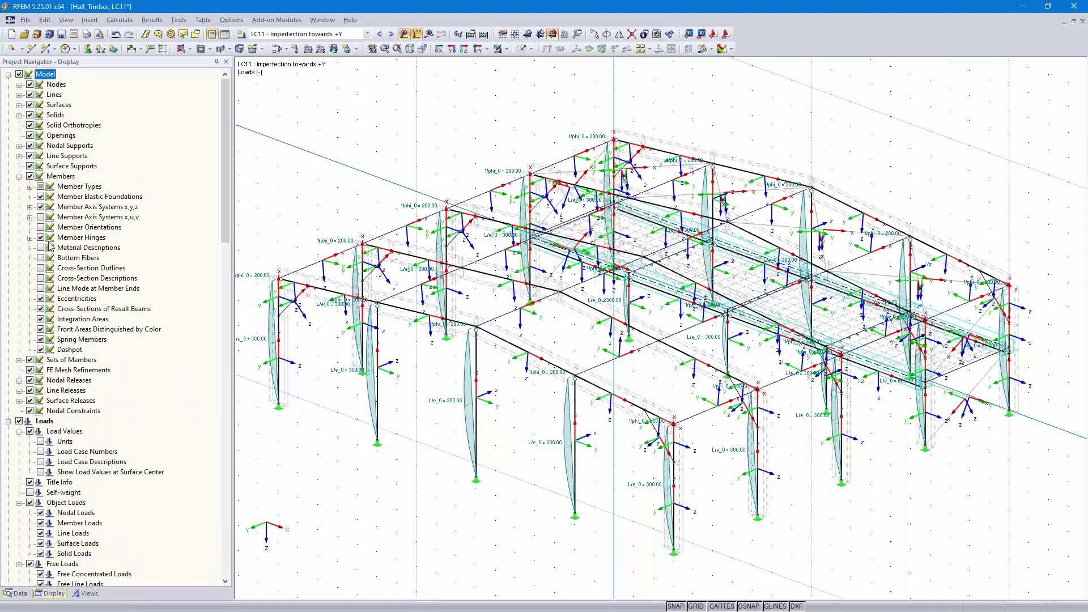
{"action": "left_click", "coordinate": [40, 207]}
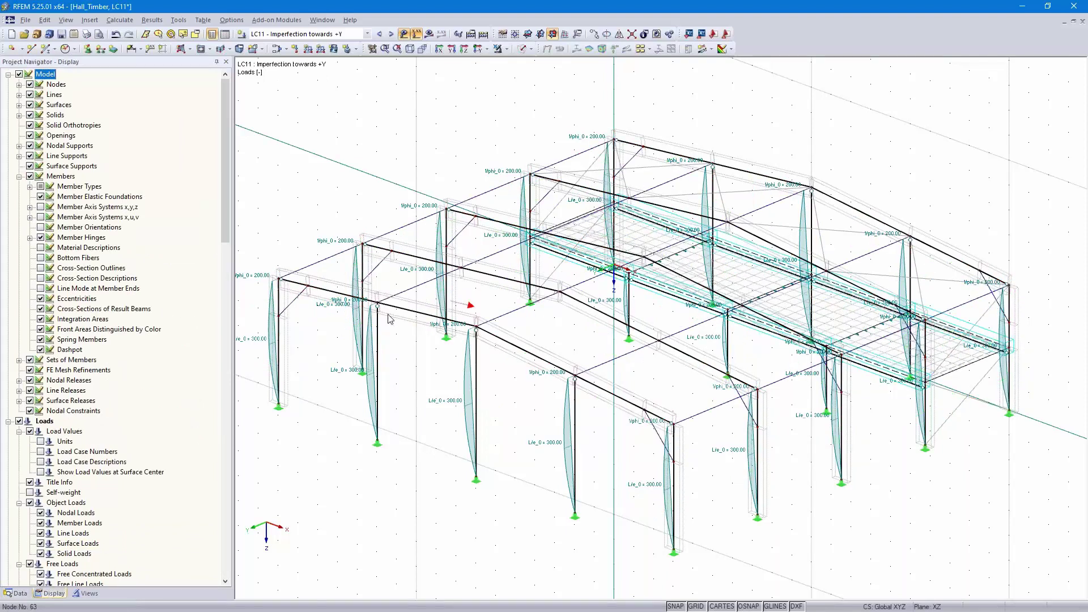
{"action": "scroll", "coordinate": [532, 445], "scroll_direction": "up", "scroll_amount": 5}
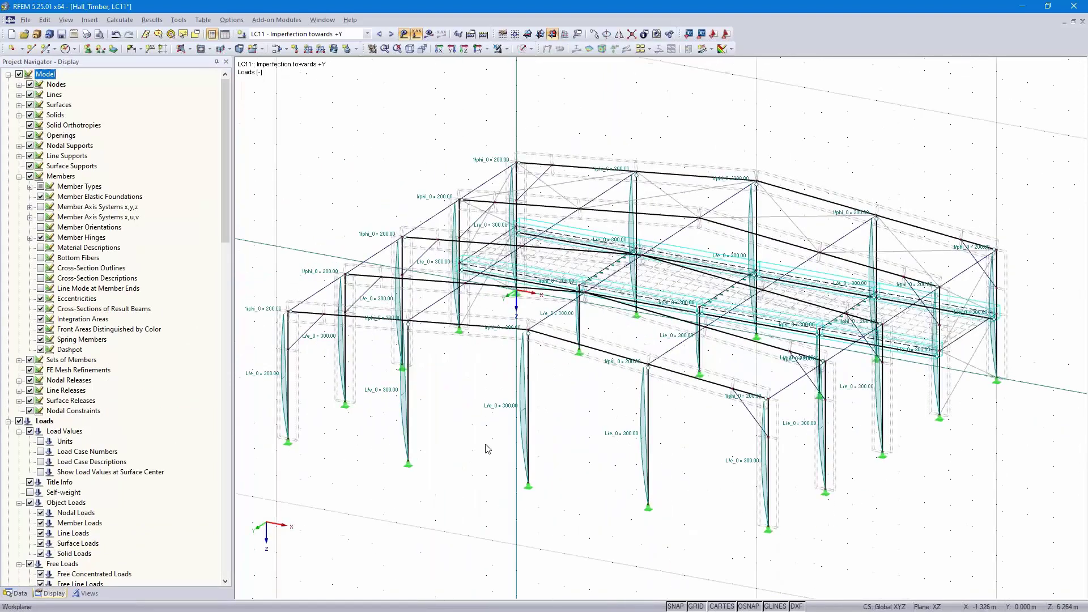
{"action": "scroll", "coordinate": [502, 435], "scroll_direction": "down", "scroll_amount": 2}
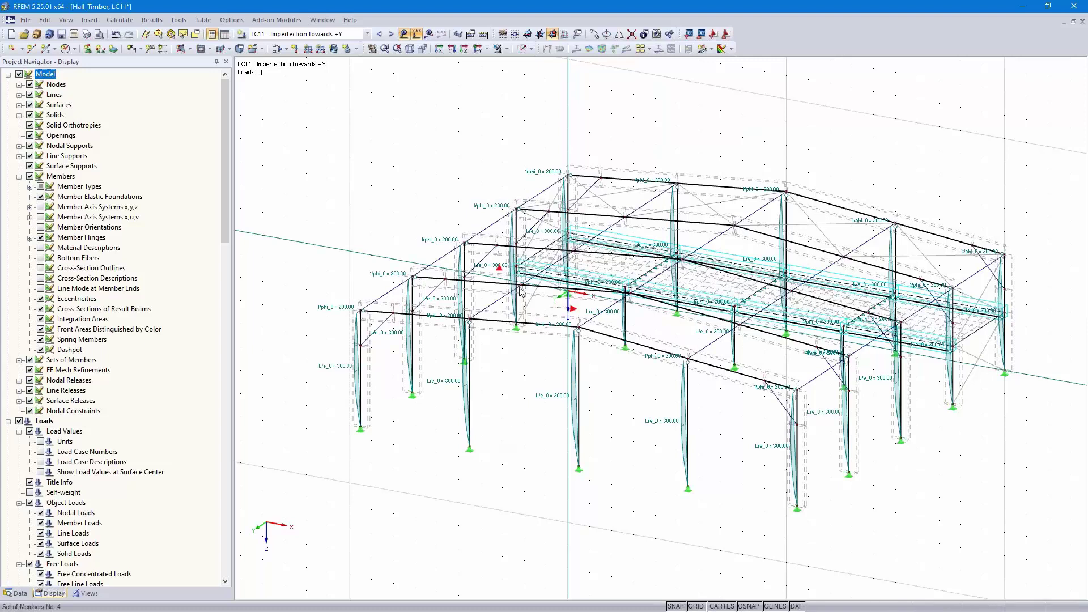
- Open the load case and combination settings and review the permanent, snow, wind and imposed actions with their assigned load cases
{"action": "left_click", "coordinate": [276, 49]}
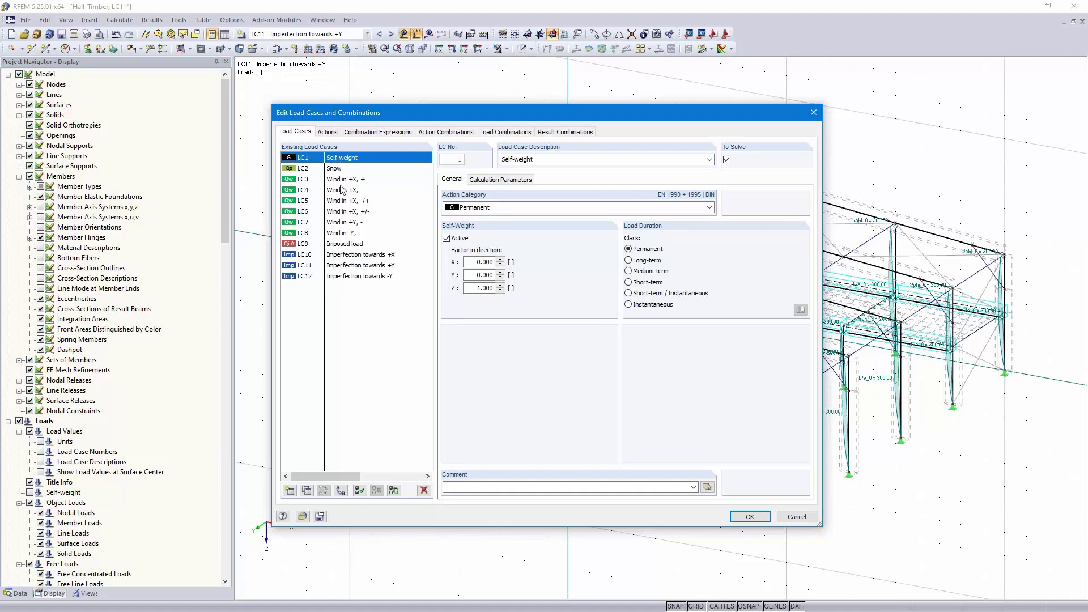
{"action": "left_click", "coordinate": [326, 133]}
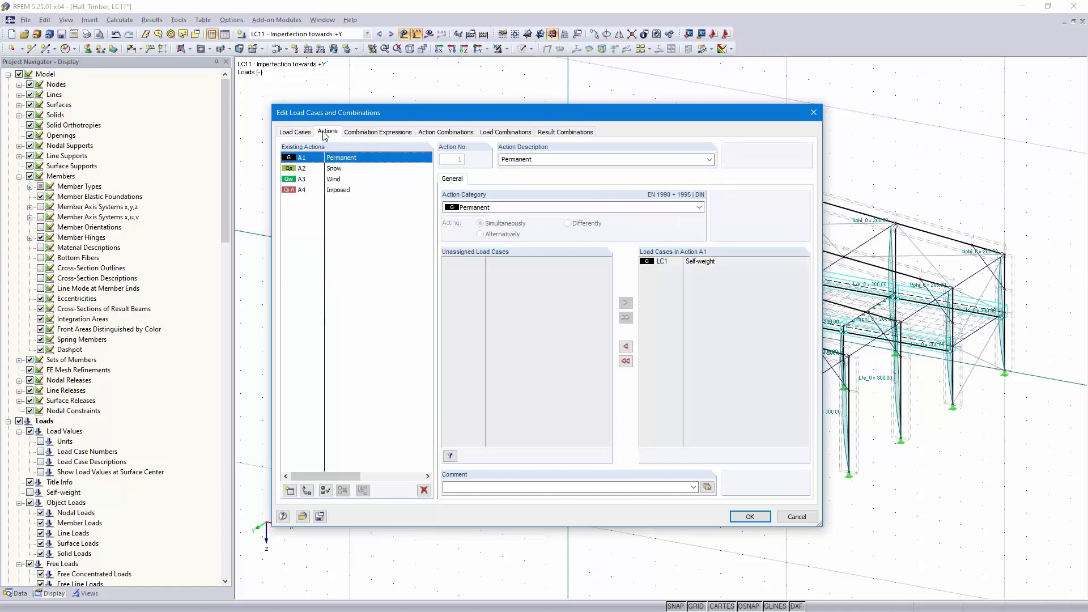
{"action": "left_click", "coordinate": [337, 169]}
{"action": "left_click", "coordinate": [338, 180]}
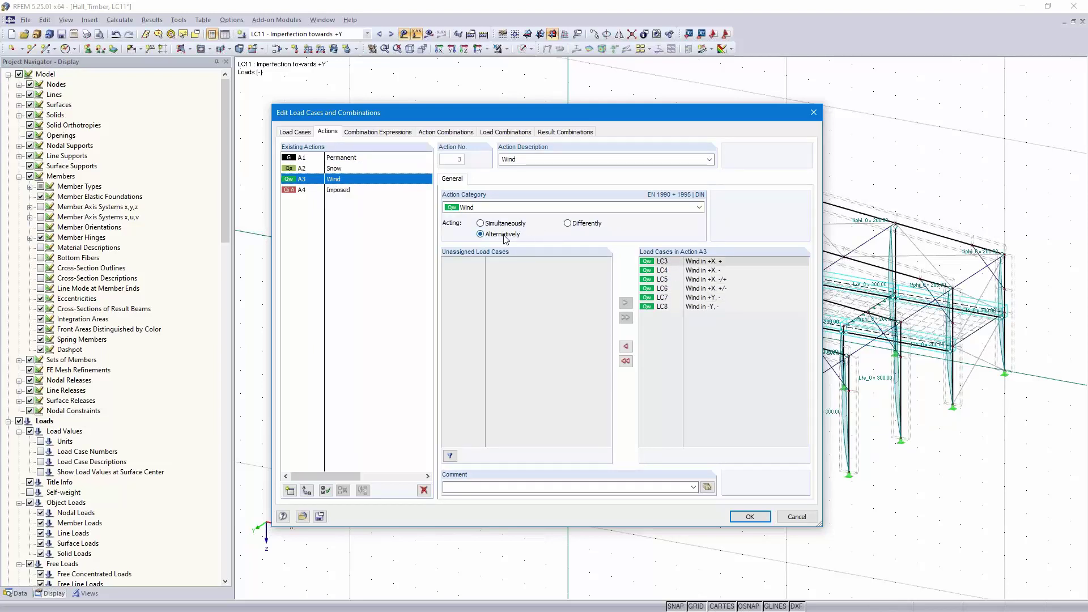
{"action": "left_click", "coordinate": [339, 191]}
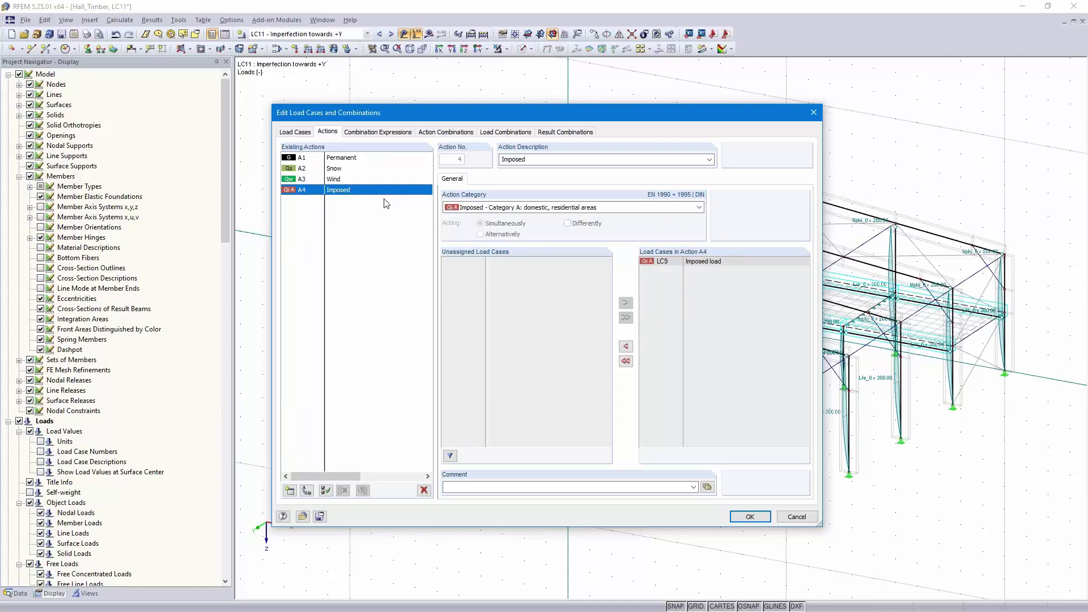
- For the ULS combination expression CE1, consider imperfection load cases and make them subject to specific load cases
{"action": "left_click", "coordinate": [373, 133]}
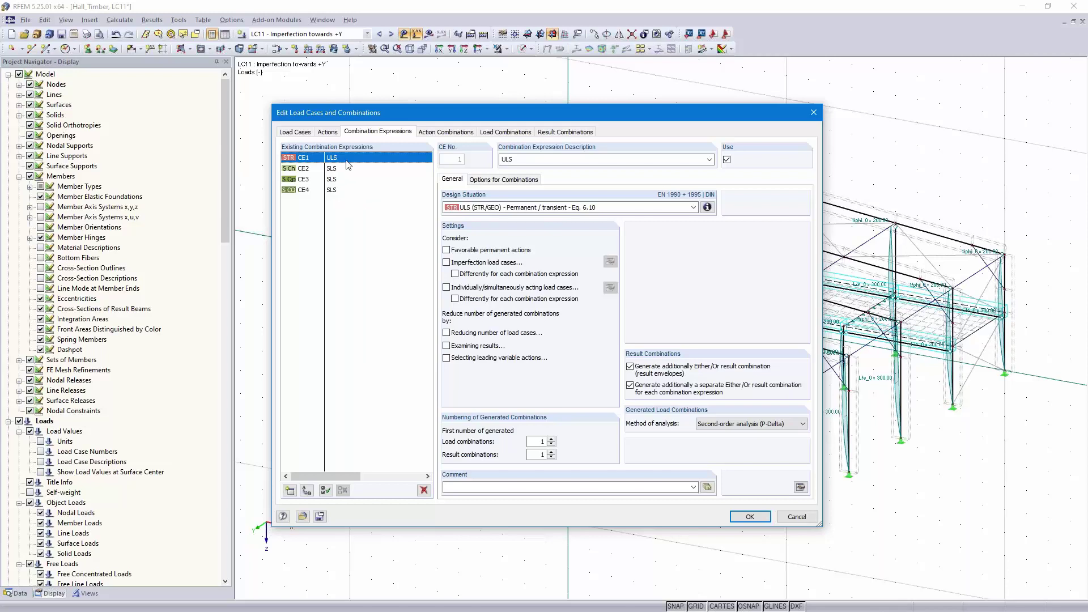
{"action": "left_click", "coordinate": [446, 262]}
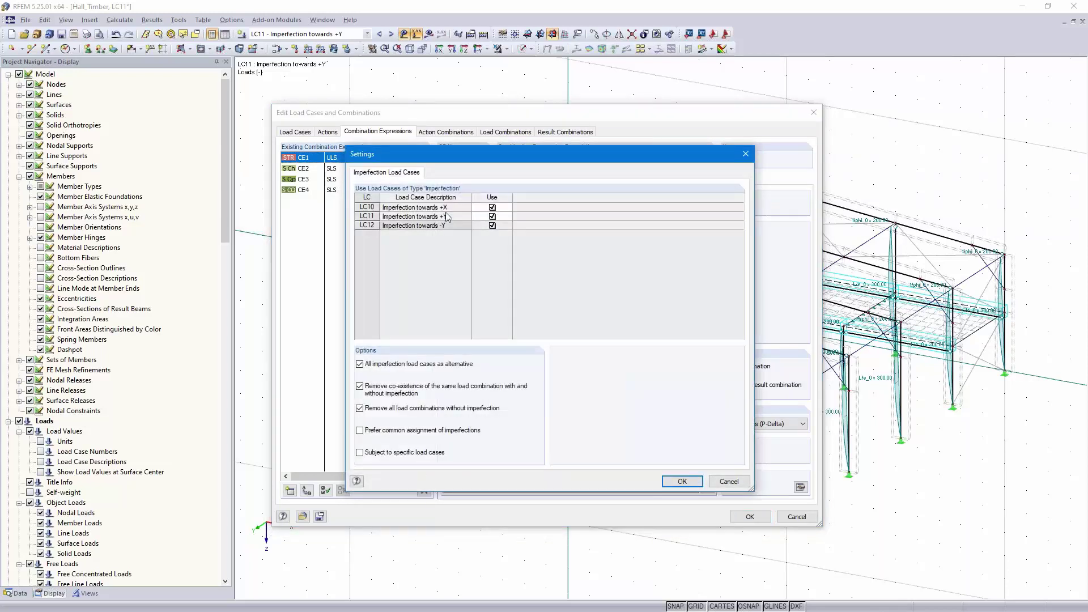
{"action": "left_click_drag", "start_coordinate": [491, 152], "coordinate": [613, 155]}
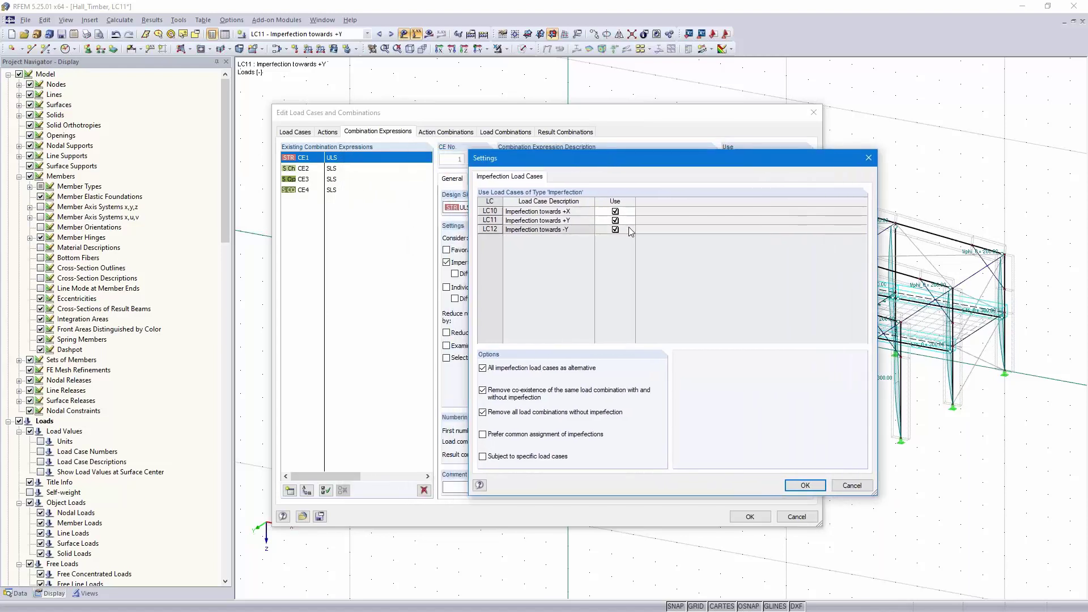
{"action": "left_click", "coordinate": [483, 457]}
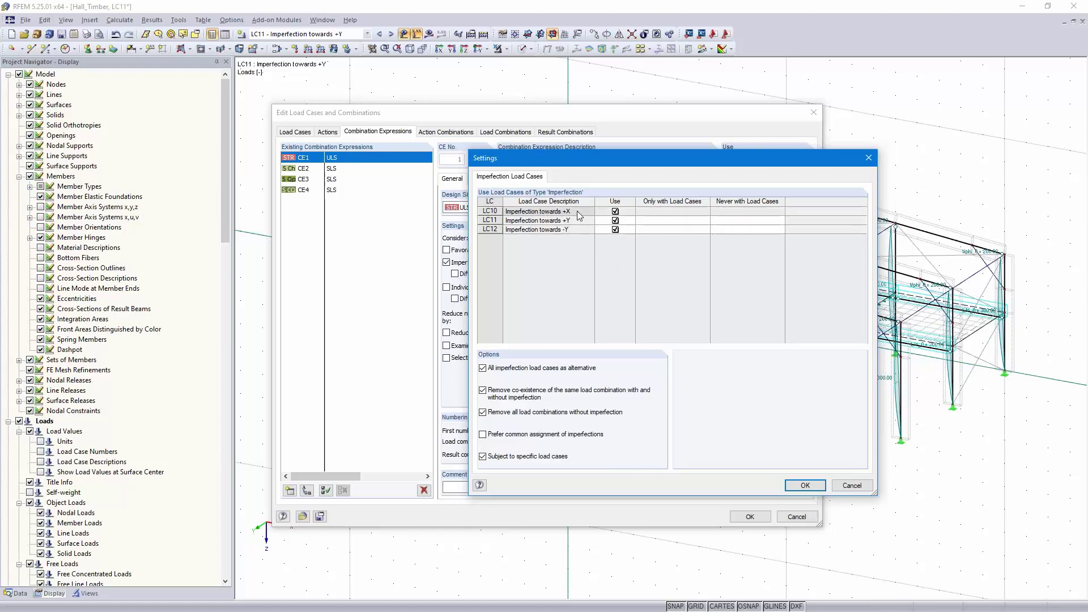
- Specify that imperfection LC10 towards +X never acts with wind load cases LC7 and LC8
{"action": "left_click", "coordinate": [737, 211]}
{"action": "left_click", "coordinate": [781, 211]}
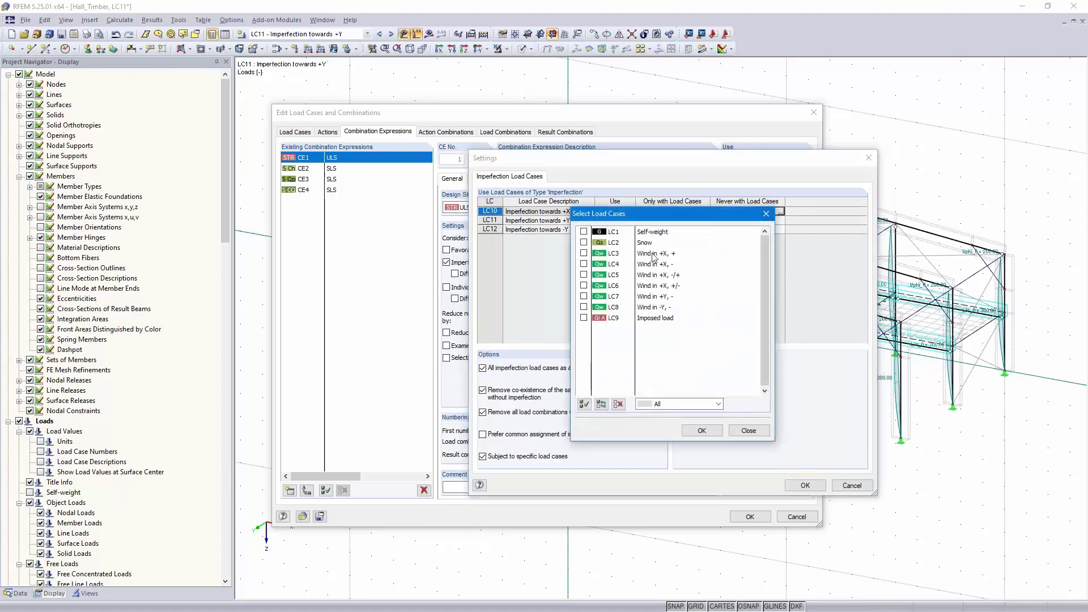
{"action": "left_click", "coordinate": [584, 296]}
{"action": "left_click", "coordinate": [584, 307]}
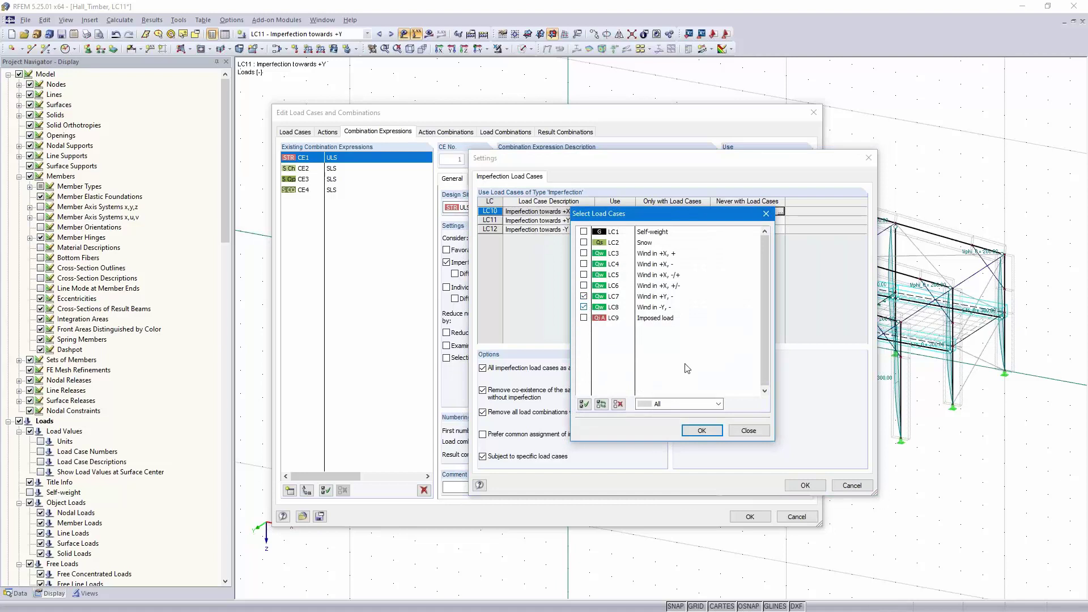
{"action": "left_click", "coordinate": [702, 431]}
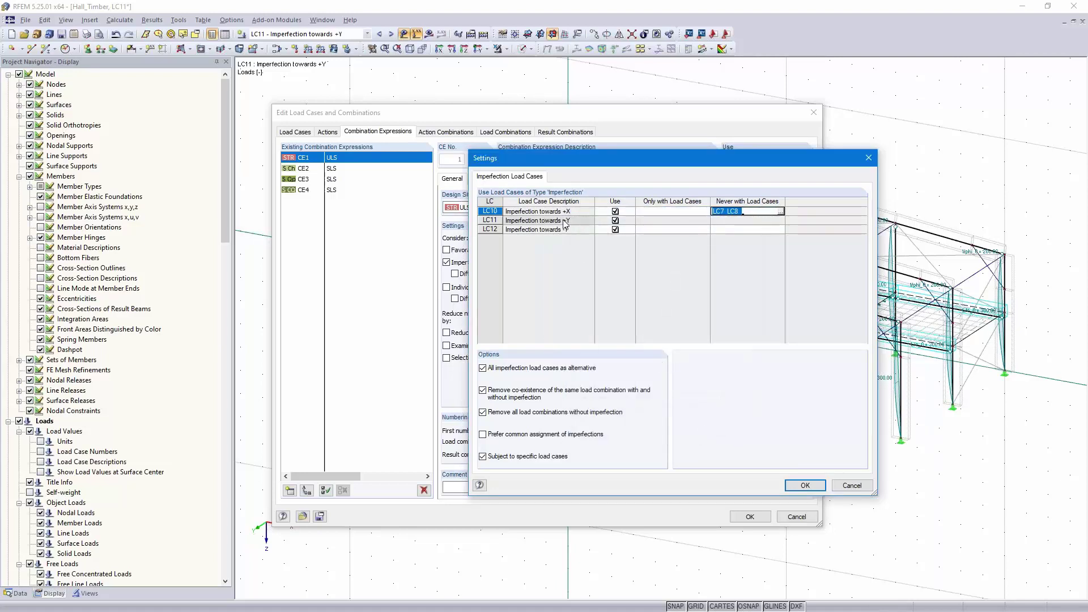
- Specify that imperfection LC11 towards +Y never acts with wind load cases LC3, LC4, LC5, LC6 and LC8
{"action": "left_click", "coordinate": [572, 221]}
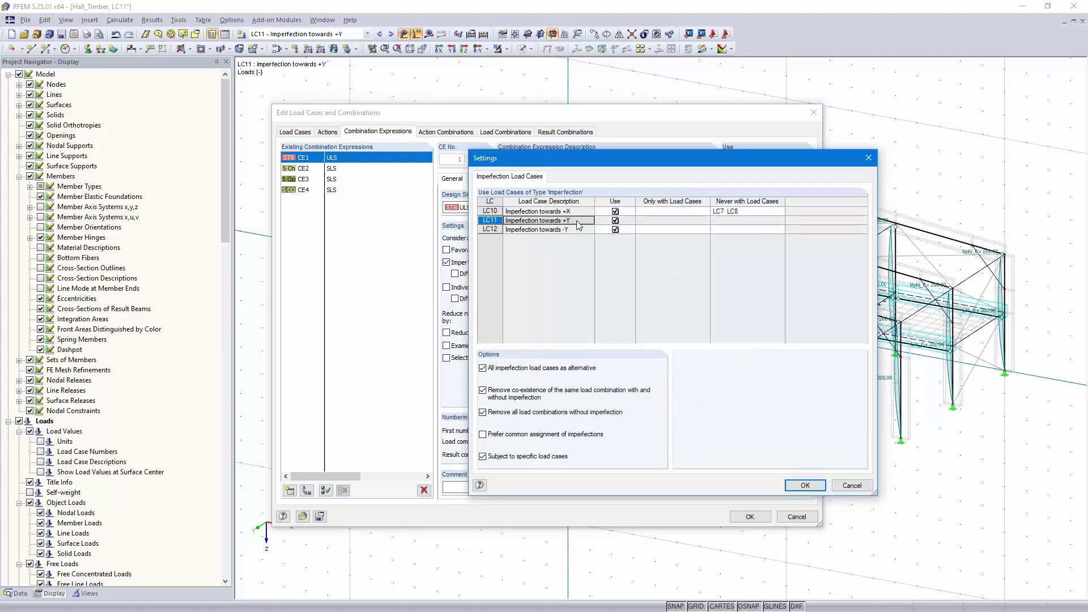
{"action": "left_click", "coordinate": [723, 223]}
{"action": "left_click", "coordinate": [781, 221]}
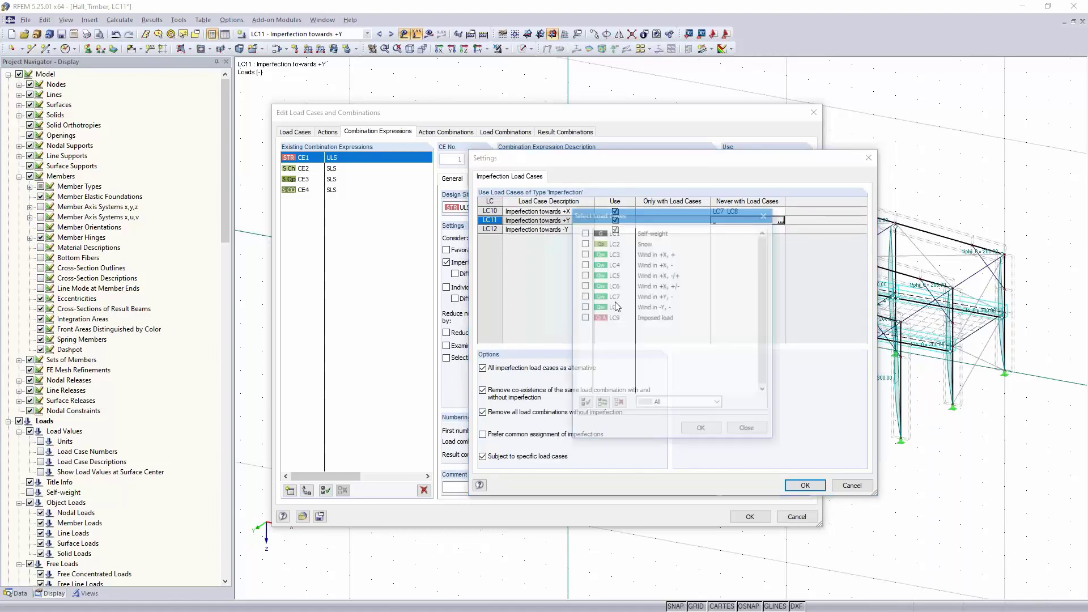
{"action": "left_click", "coordinate": [583, 253]}
{"action": "left_click", "coordinate": [583, 264]}
{"action": "left_click", "coordinate": [584, 274]}
{"action": "left_click", "coordinate": [584, 285]}
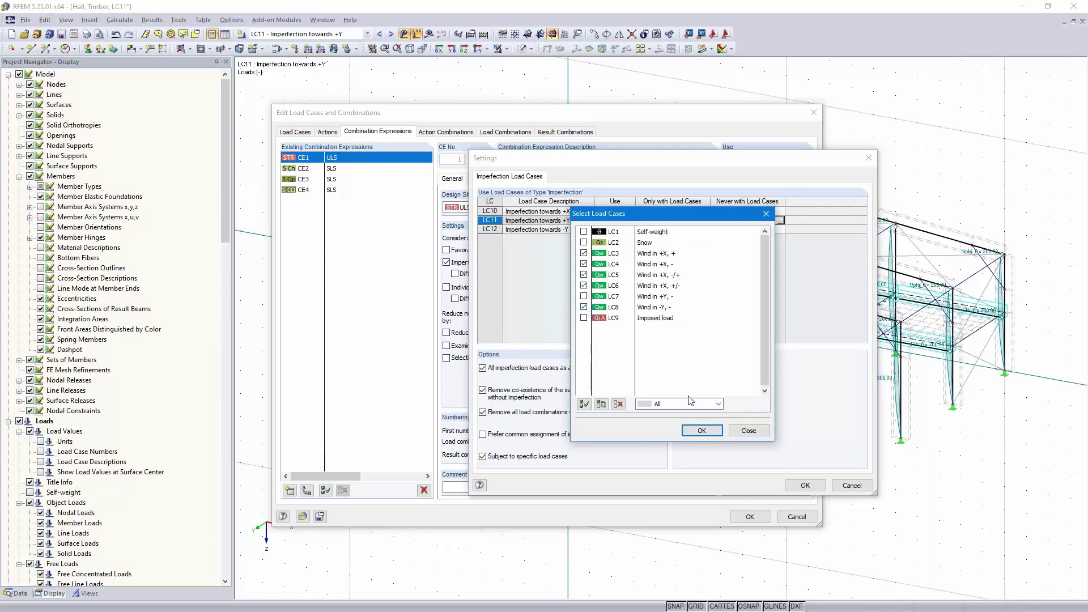
{"action": "left_click", "coordinate": [701, 431]}
- Specify that imperfection LC12 towards -Y never acts with wind load cases LC3, LC4, LC5, LC6 and LC7, and accept the imperfection settings
{"action": "left_click", "coordinate": [744, 229]}
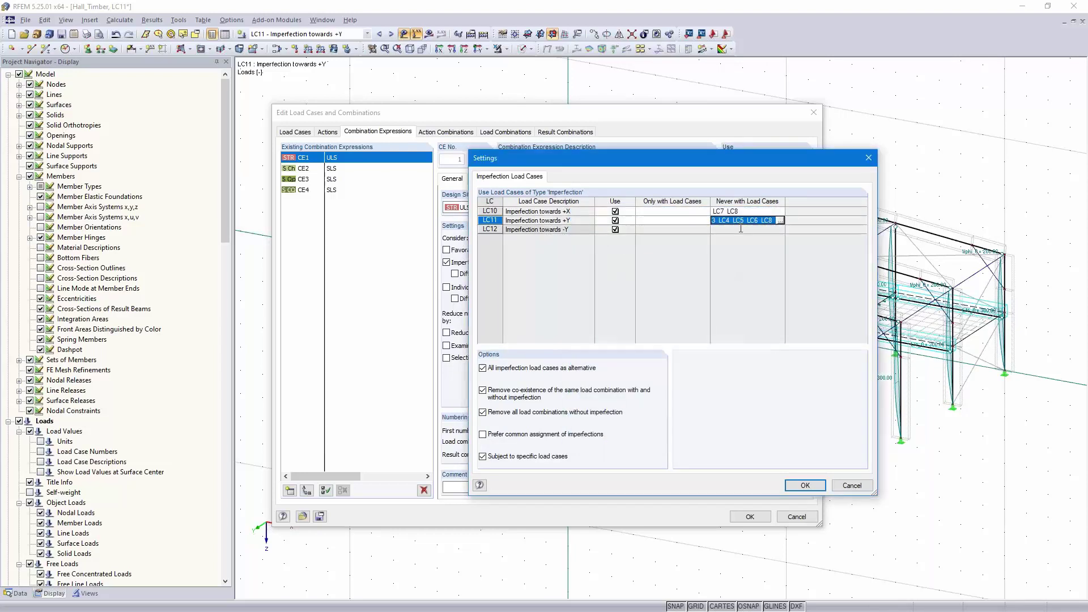
{"action": "left_click", "coordinate": [781, 229]}
{"action": "left_click", "coordinate": [584, 253]}
{"action": "left_click", "coordinate": [583, 264]}
{"action": "left_click", "coordinate": [584, 274]}
{"action": "left_click", "coordinate": [584, 286]}
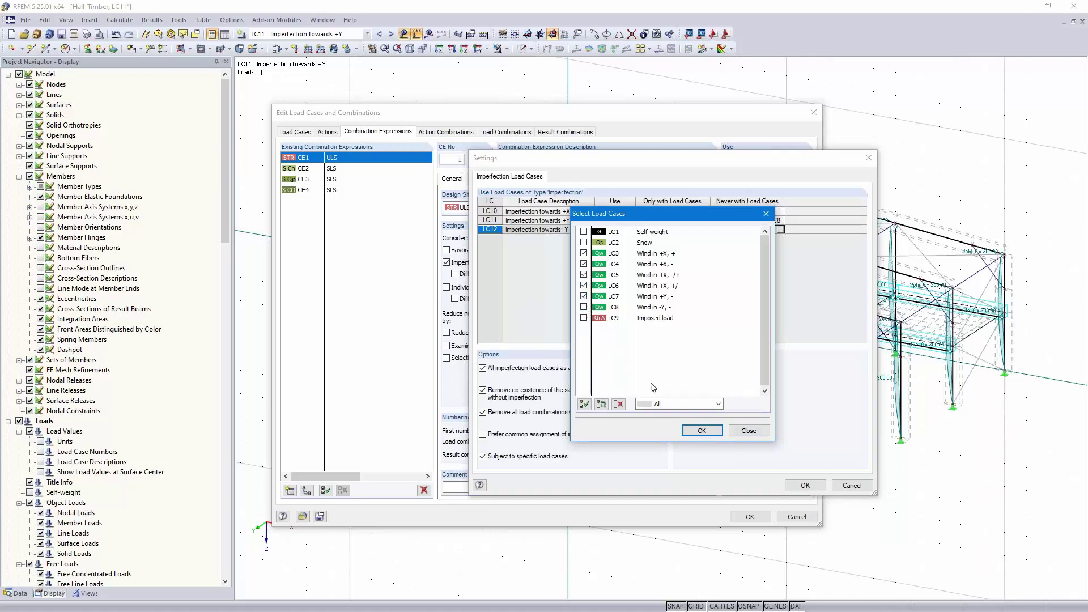
{"action": "left_click", "coordinate": [700, 431]}
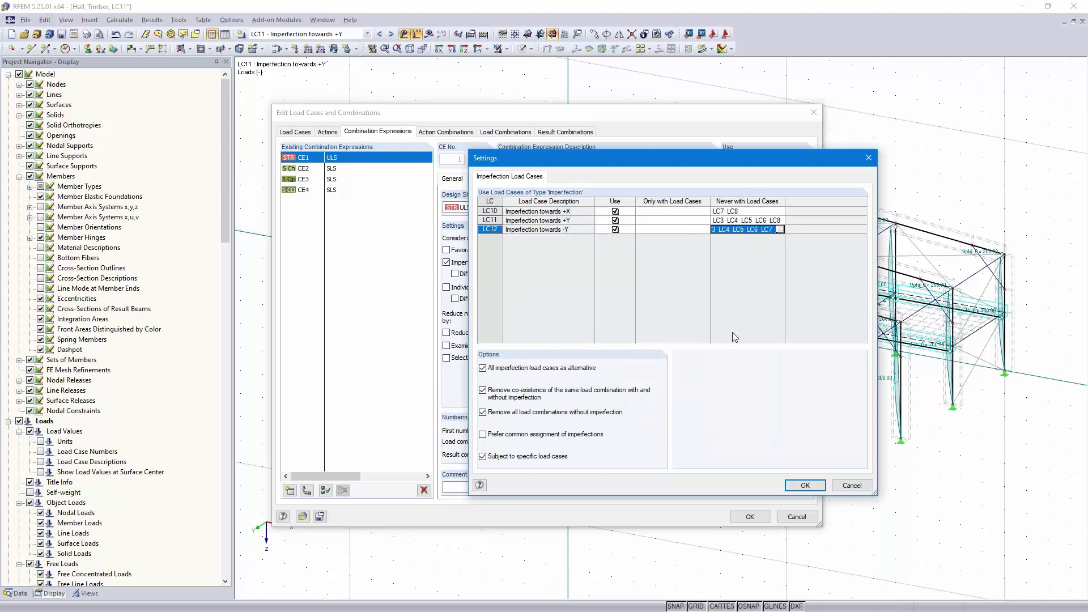
{"action": "left_click", "coordinate": [798, 489]}
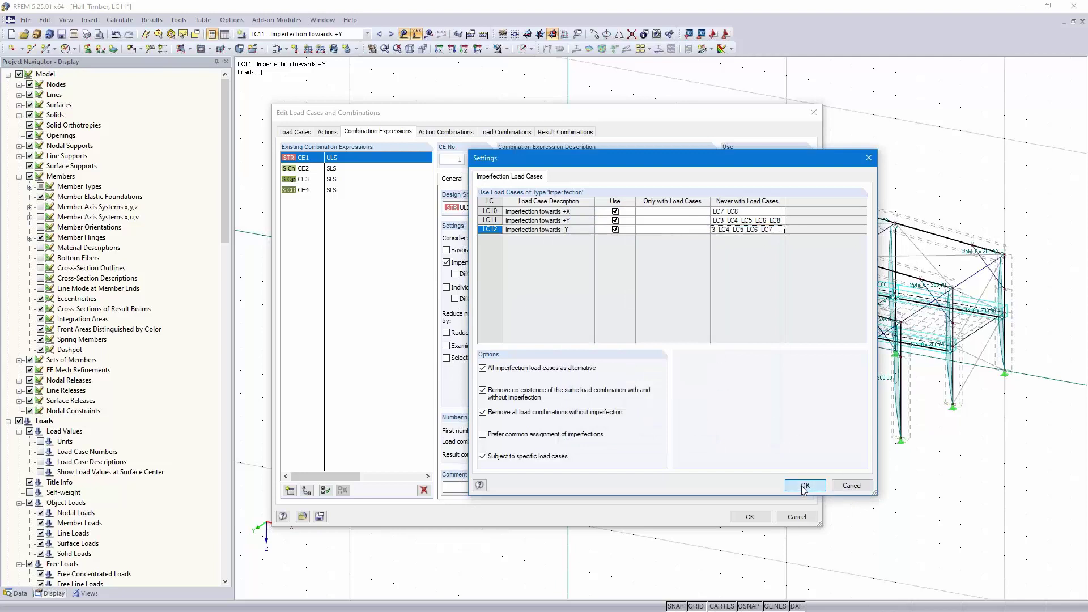
- Treat imperfection load cases differently for each combination expression, and check that setting in the SLS expressions CE2, CE3 and CE4
{"action": "left_click", "coordinate": [455, 274]}
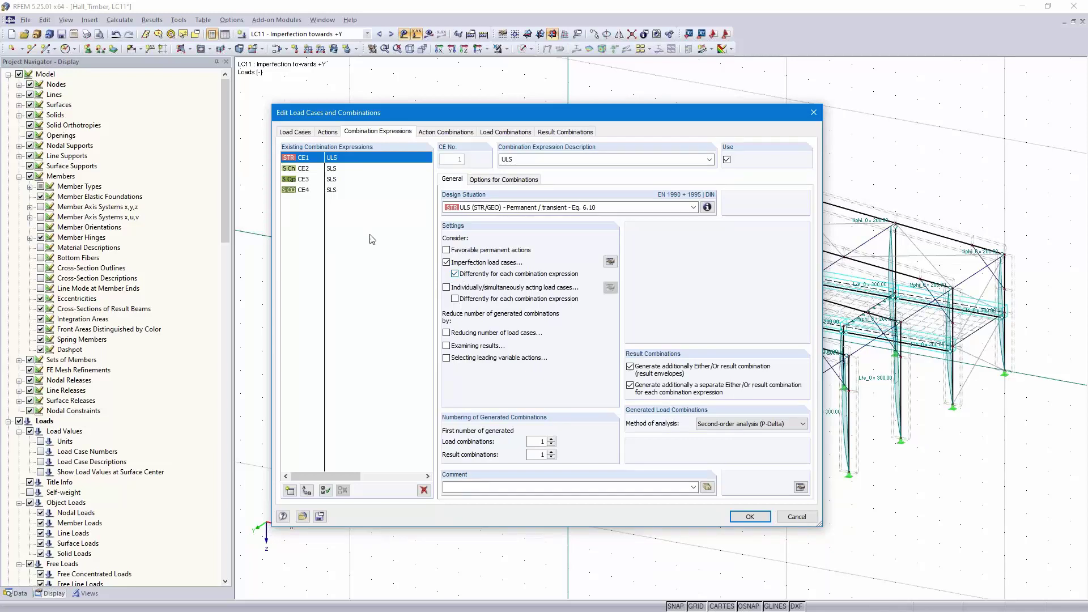
{"action": "left_click", "coordinate": [334, 170]}
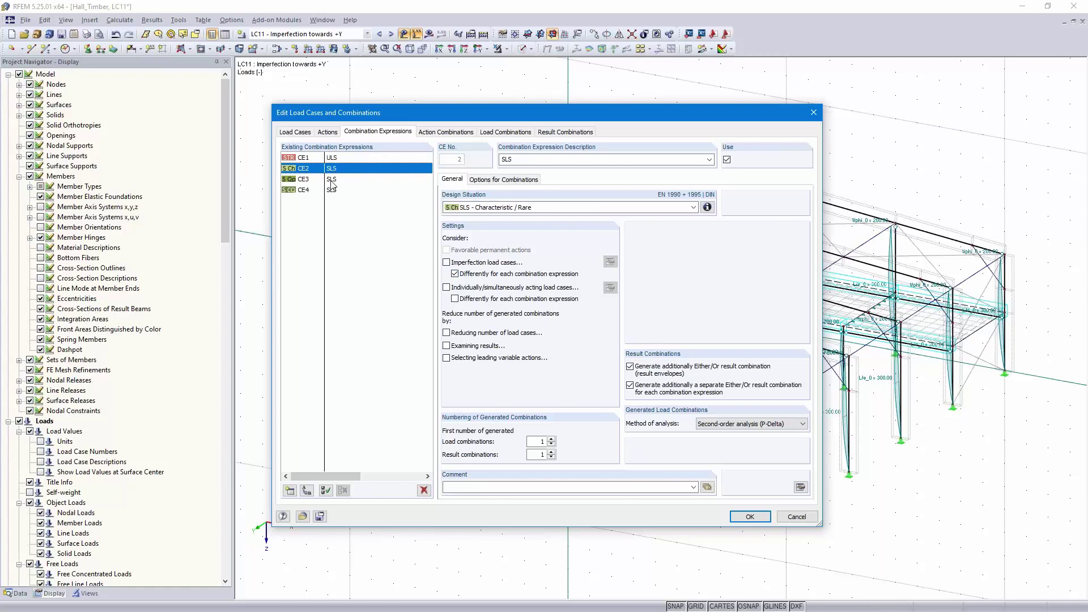
{"action": "left_click", "coordinate": [333, 180]}
{"action": "left_click", "coordinate": [333, 191]}
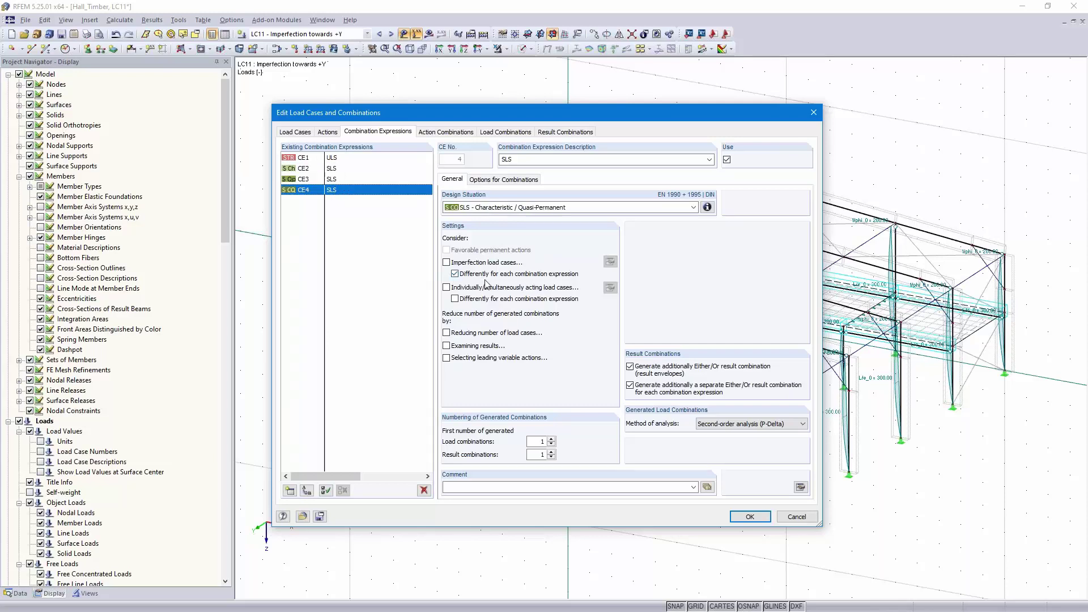
- Generate the action, load and result combinations from the defined combination expressions
{"action": "left_click", "coordinate": [456, 132]}
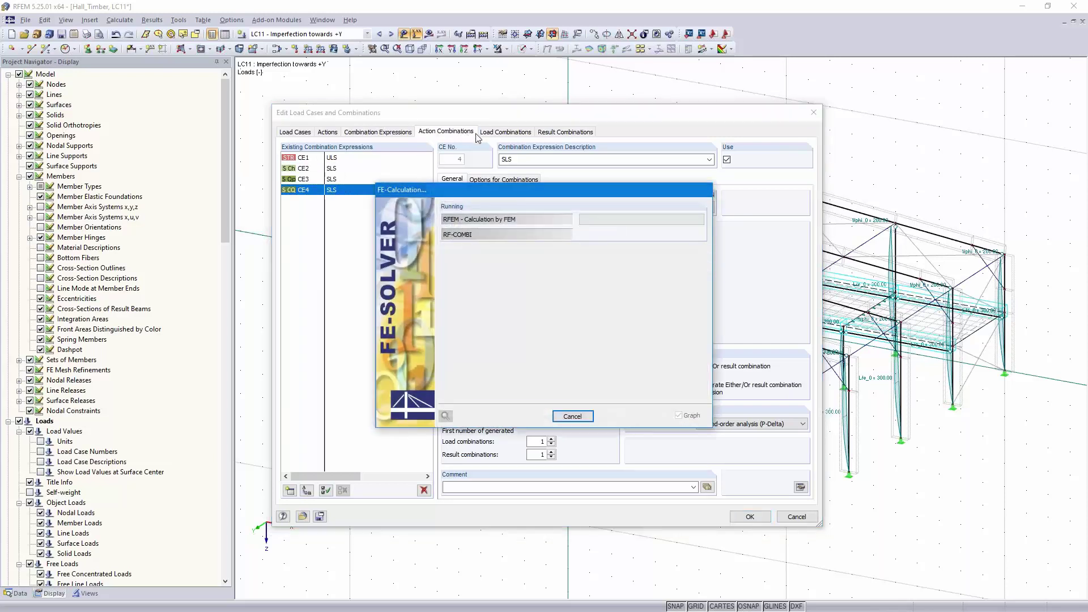
{"action": "left_click", "coordinate": [514, 132]}
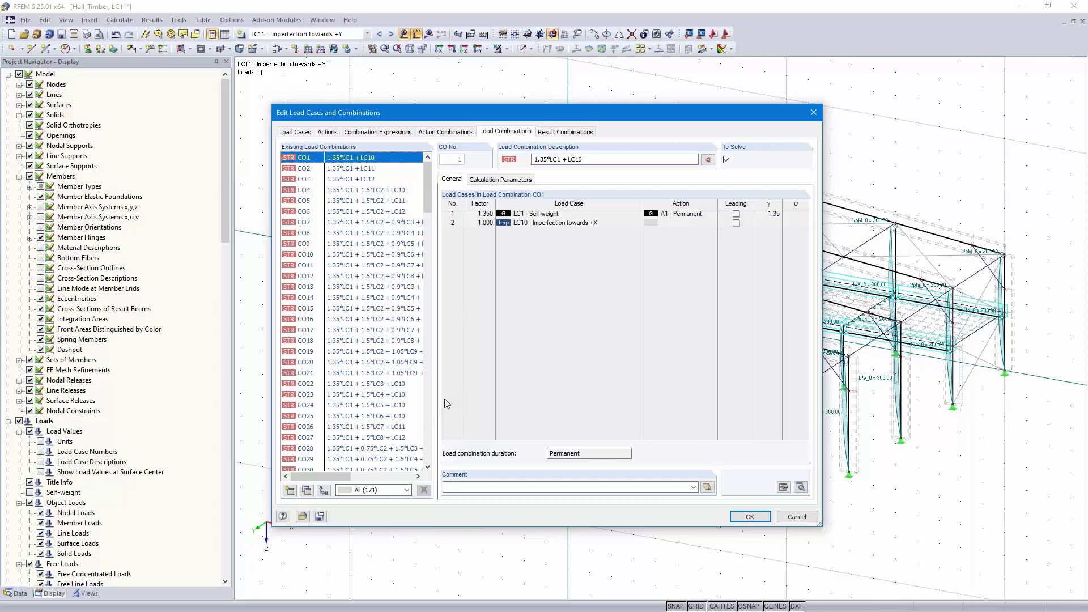
{"action": "left_click", "coordinate": [565, 132]}
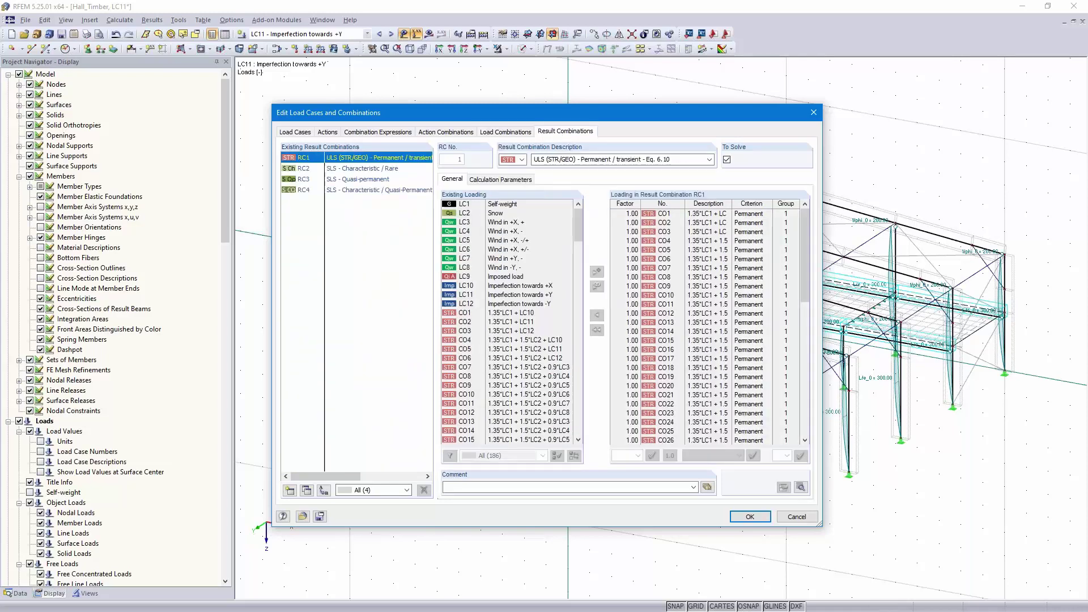
- Review the loading in the characteristic, quasi-permanent and characteristic/quasi-permanent SLS result combinations RC2 to RC4
{"action": "left_click", "coordinate": [358, 168]}
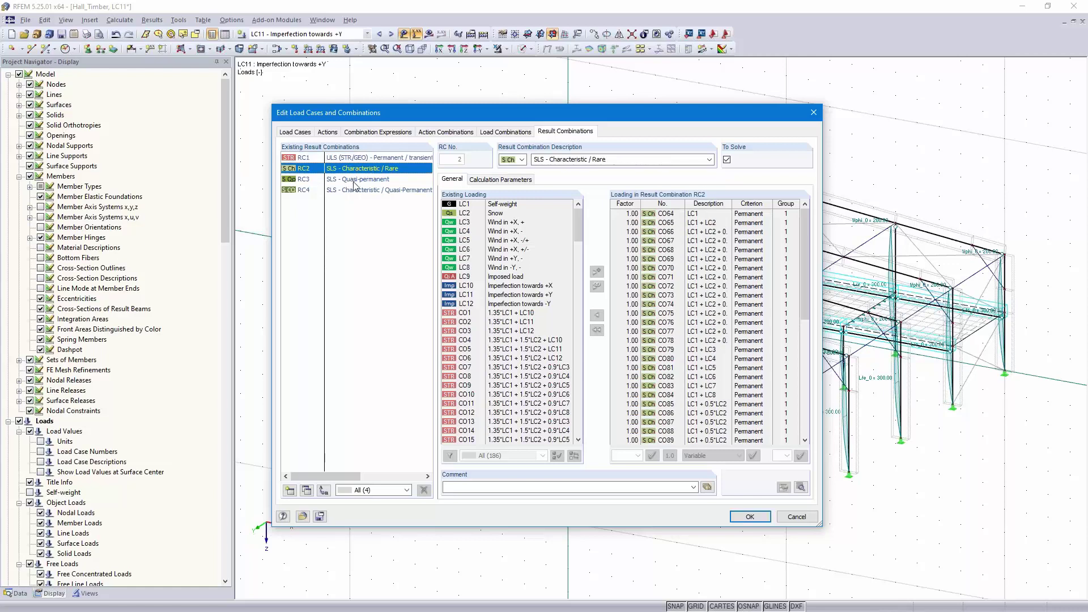
{"action": "left_click", "coordinate": [358, 181]}
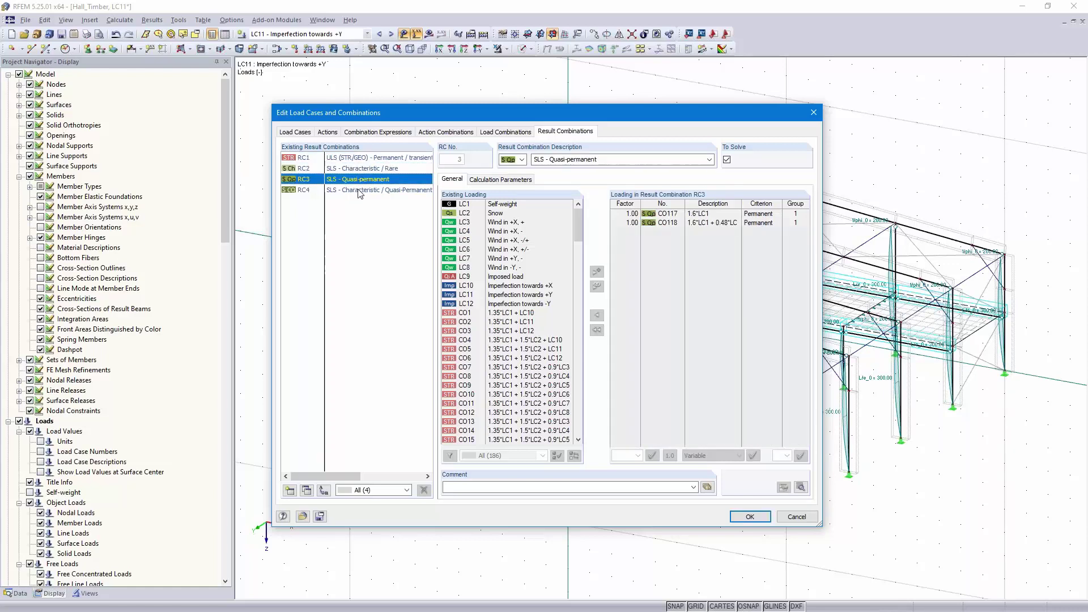
{"action": "left_click", "coordinate": [359, 191]}
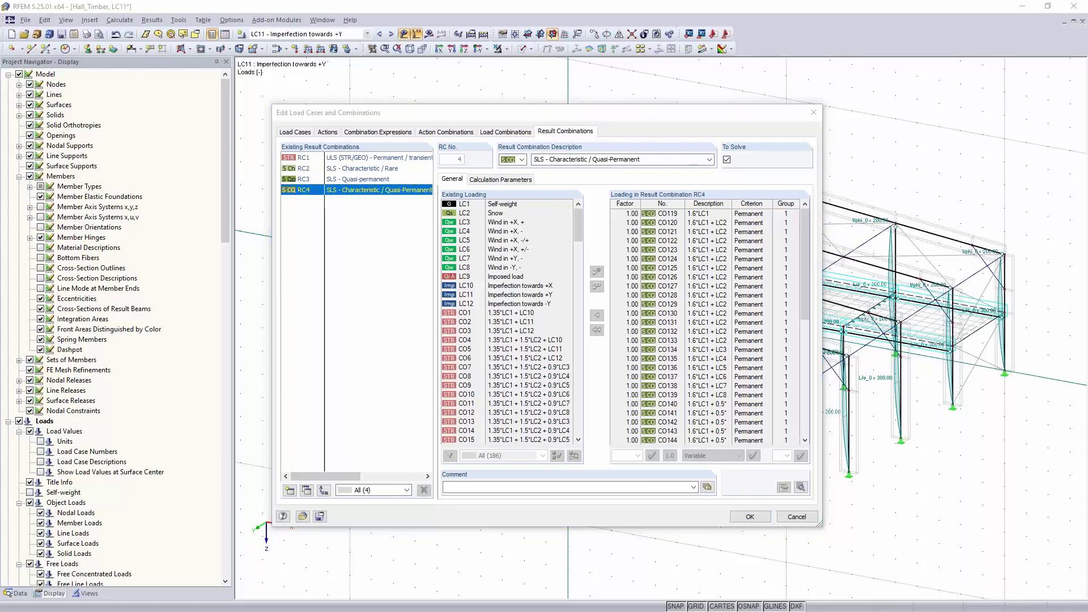
{"action": "left_click", "coordinate": [260, 548]}
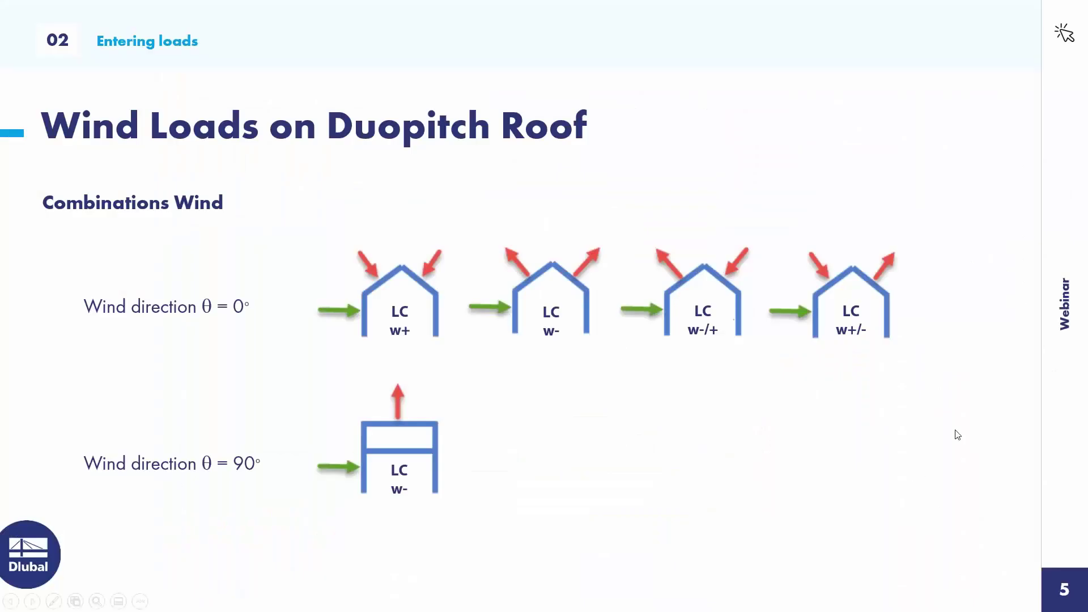
{"action": "left_click", "coordinate": [958, 435]}
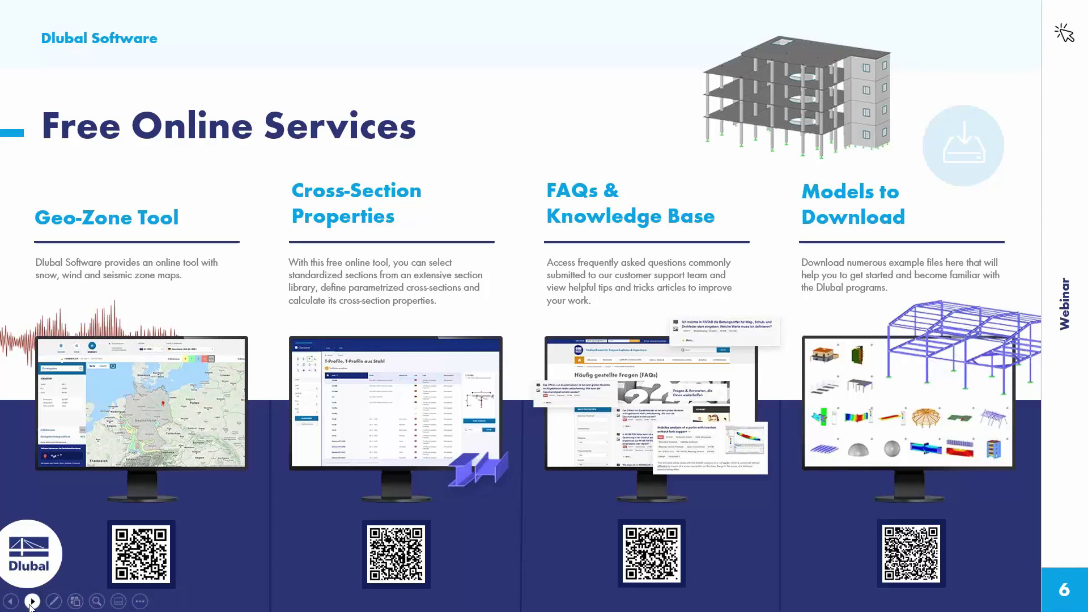
{"action": "left_click", "coordinate": [32, 601]}
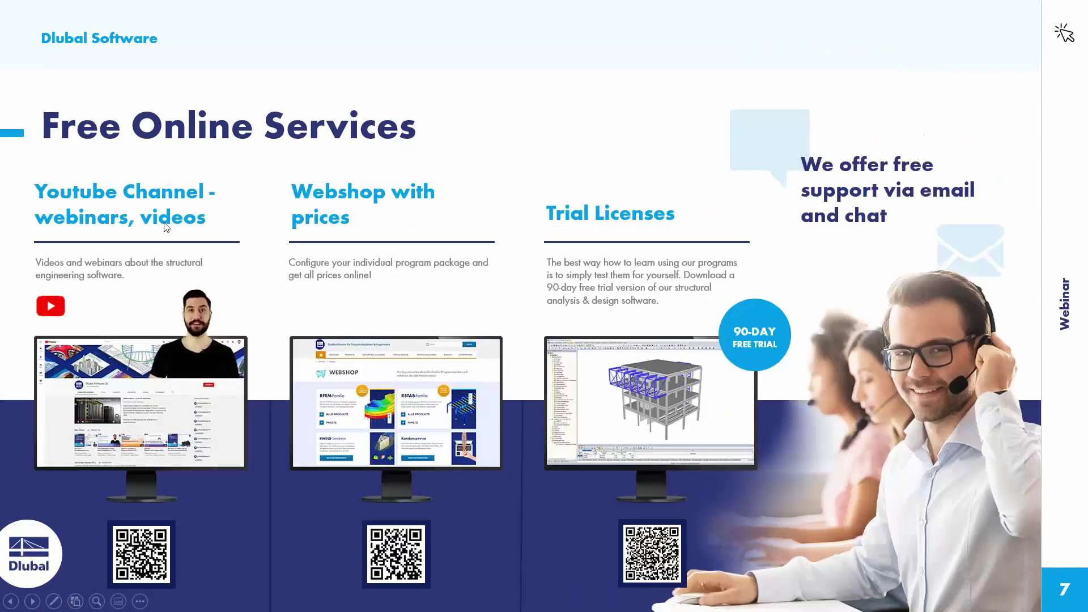